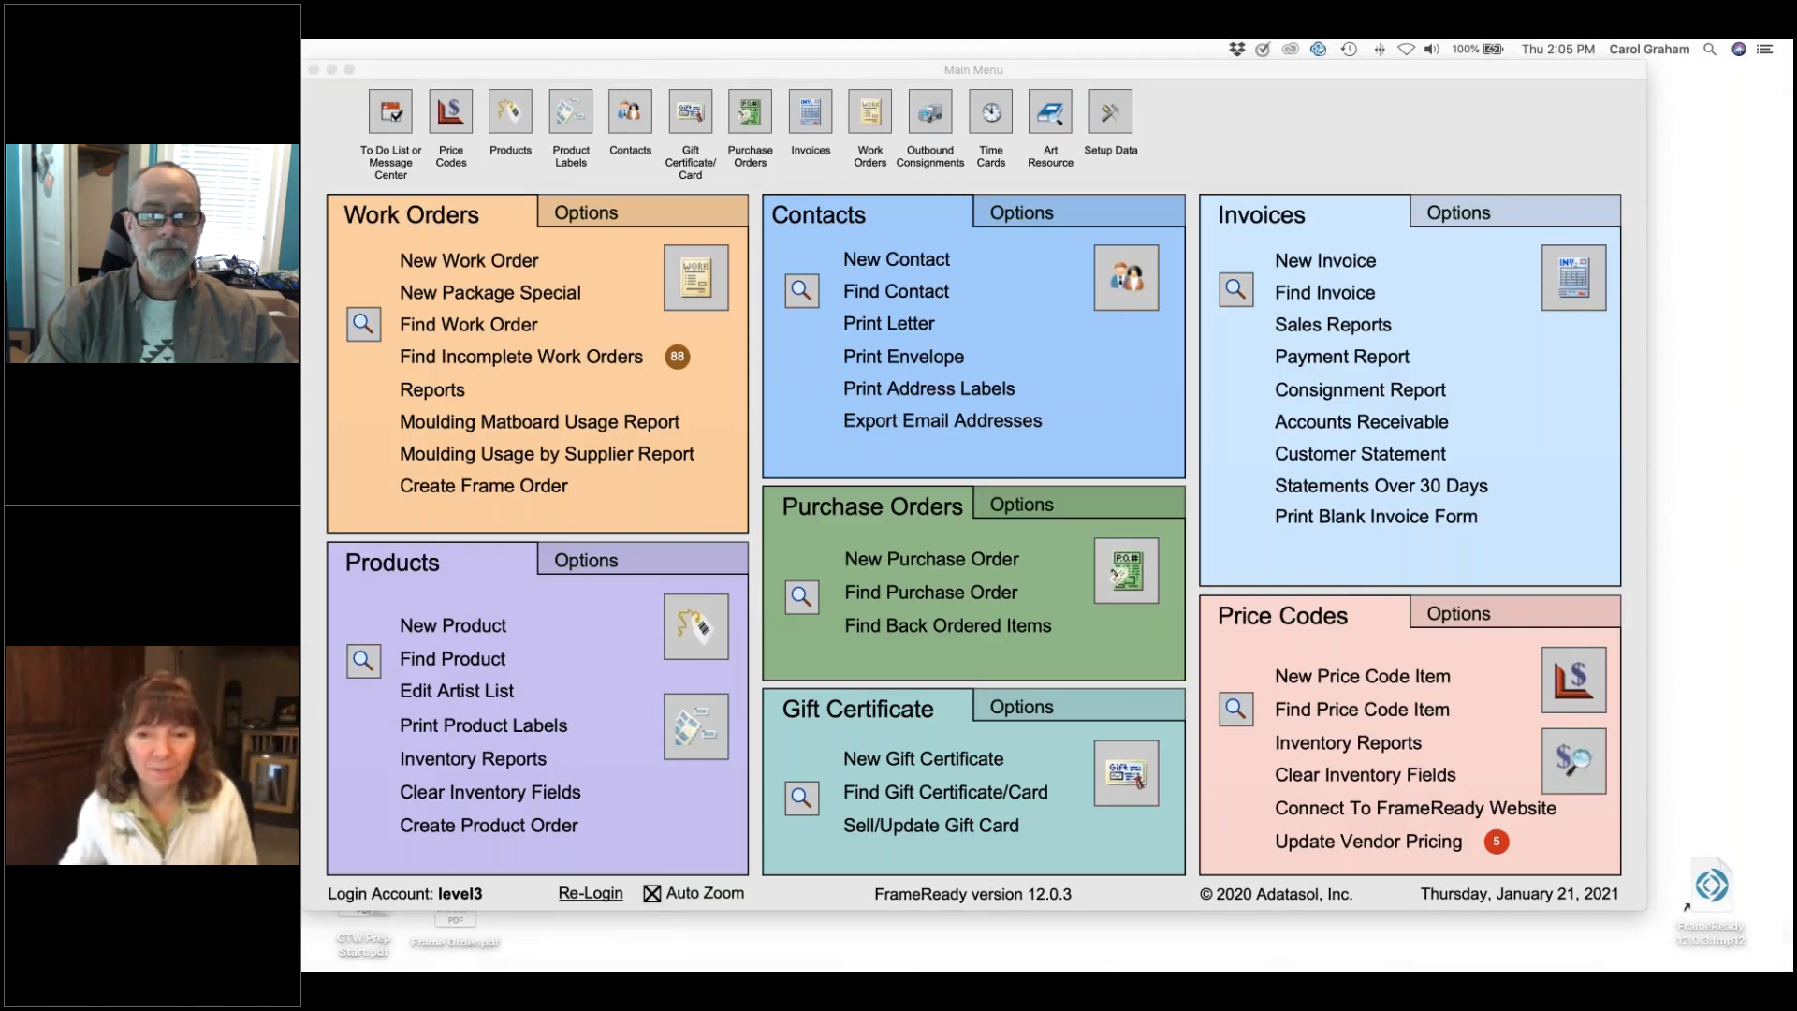
# - Review the general Work Order Options, including automatic update of materials inventory, and close them
pyautogui.click(1128, 574)
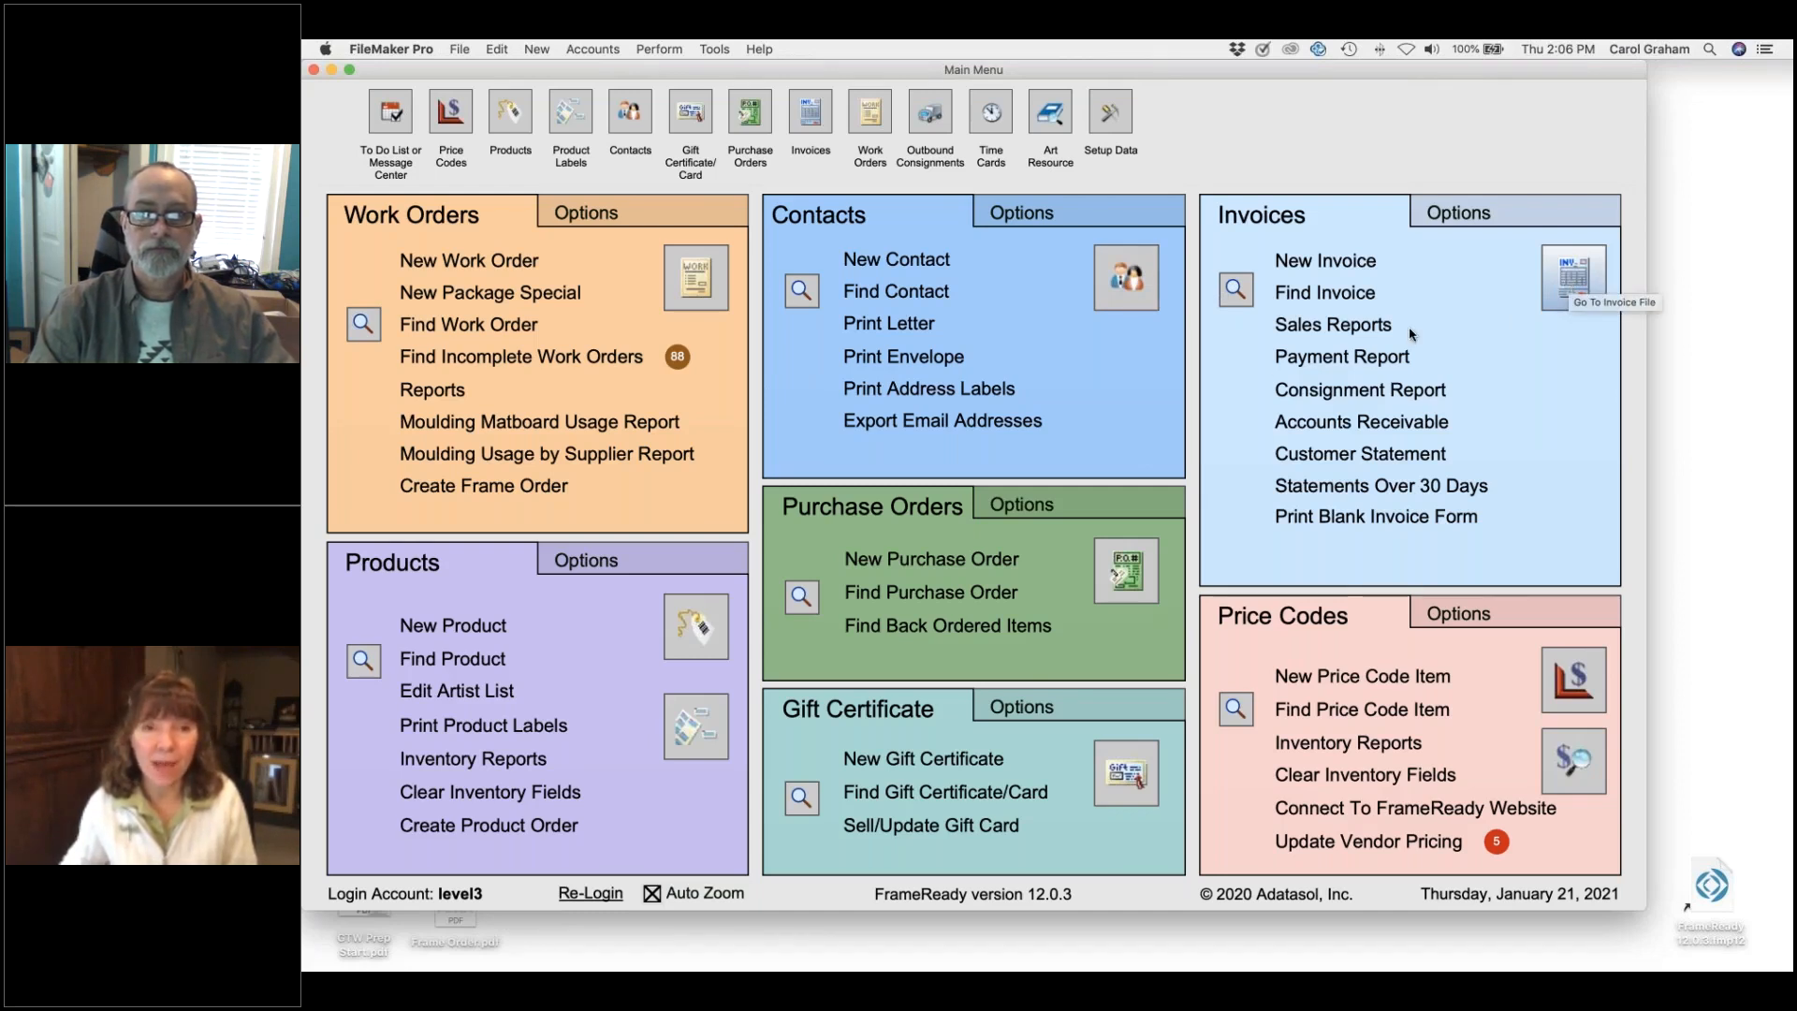
pyautogui.click(686, 290)
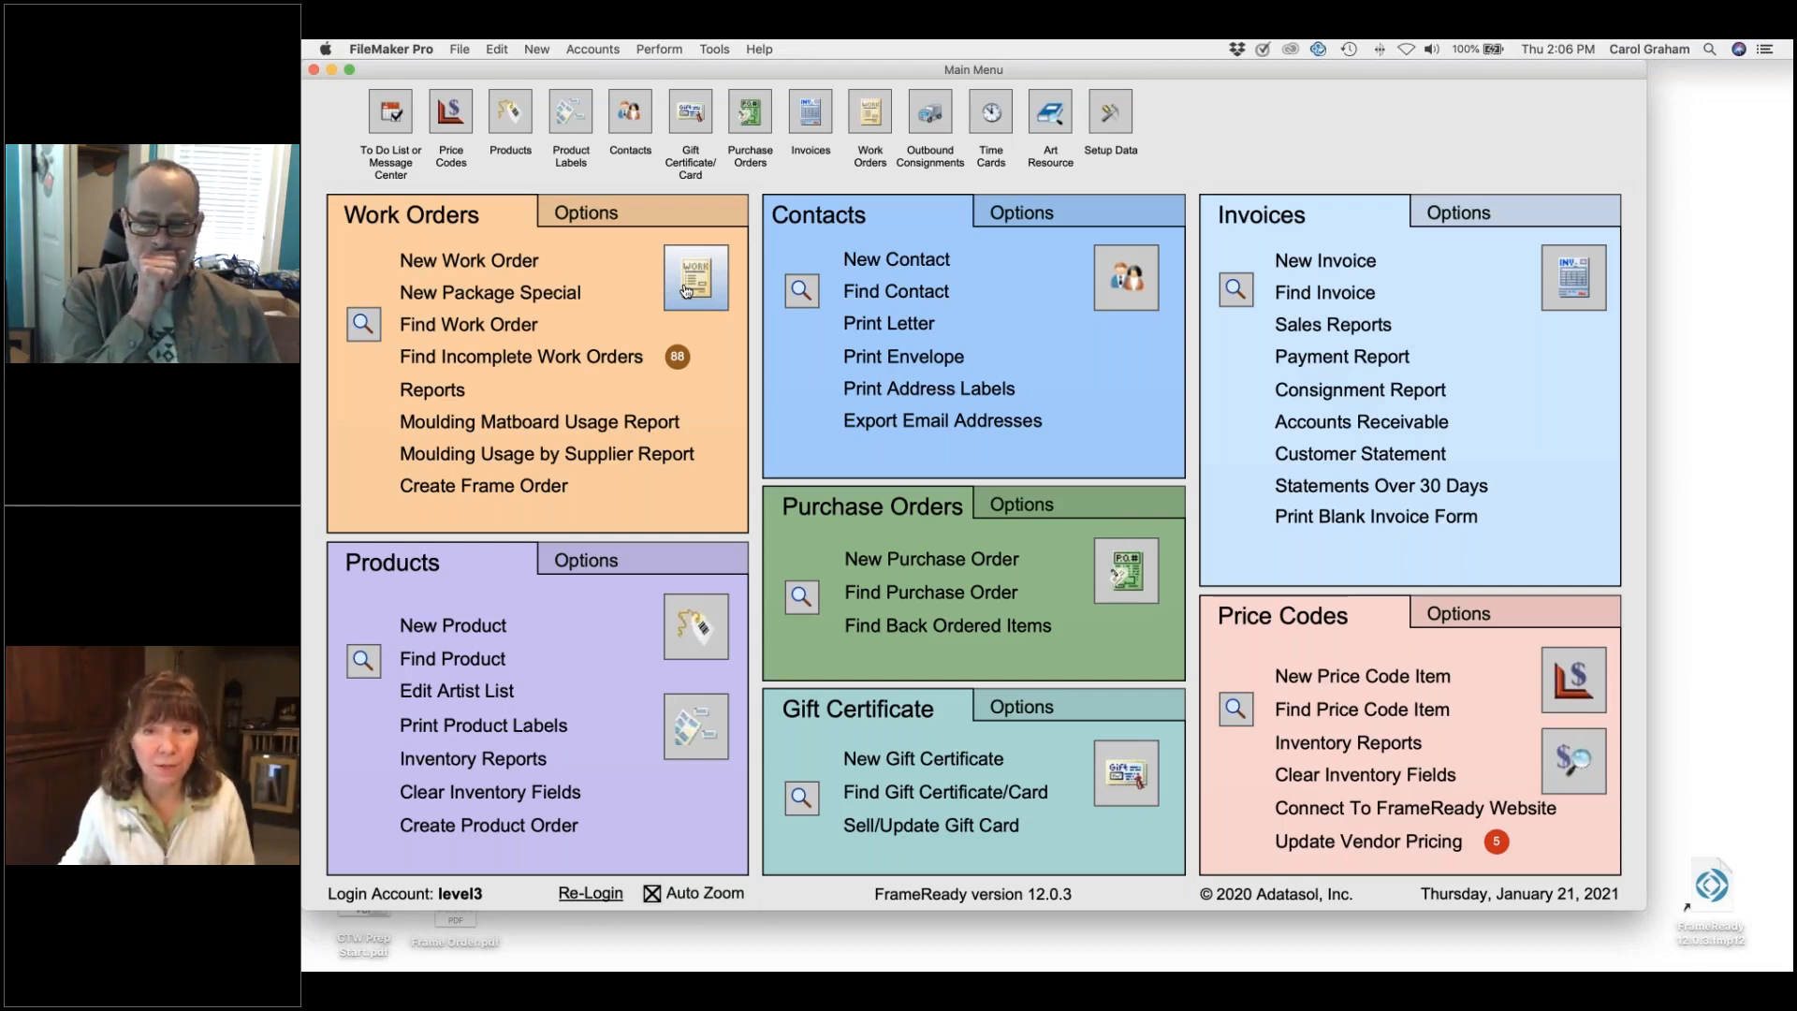
pyautogui.click(674, 221)
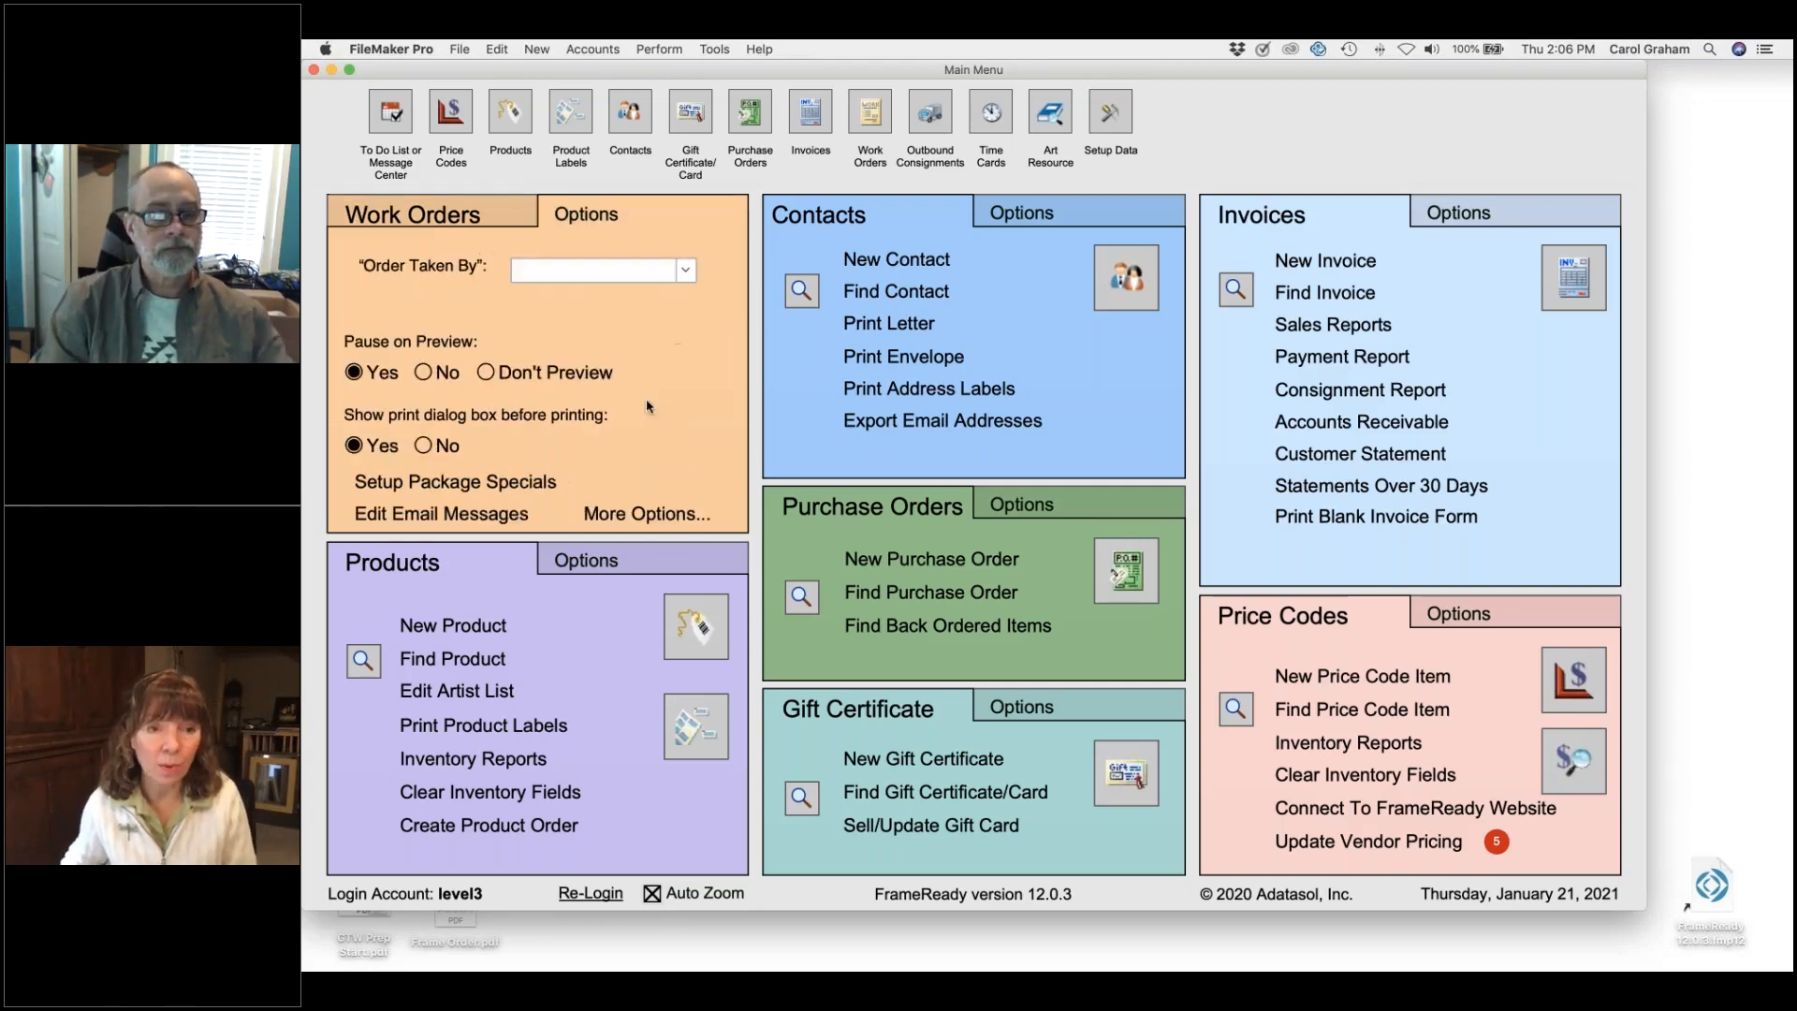
pyautogui.click(678, 518)
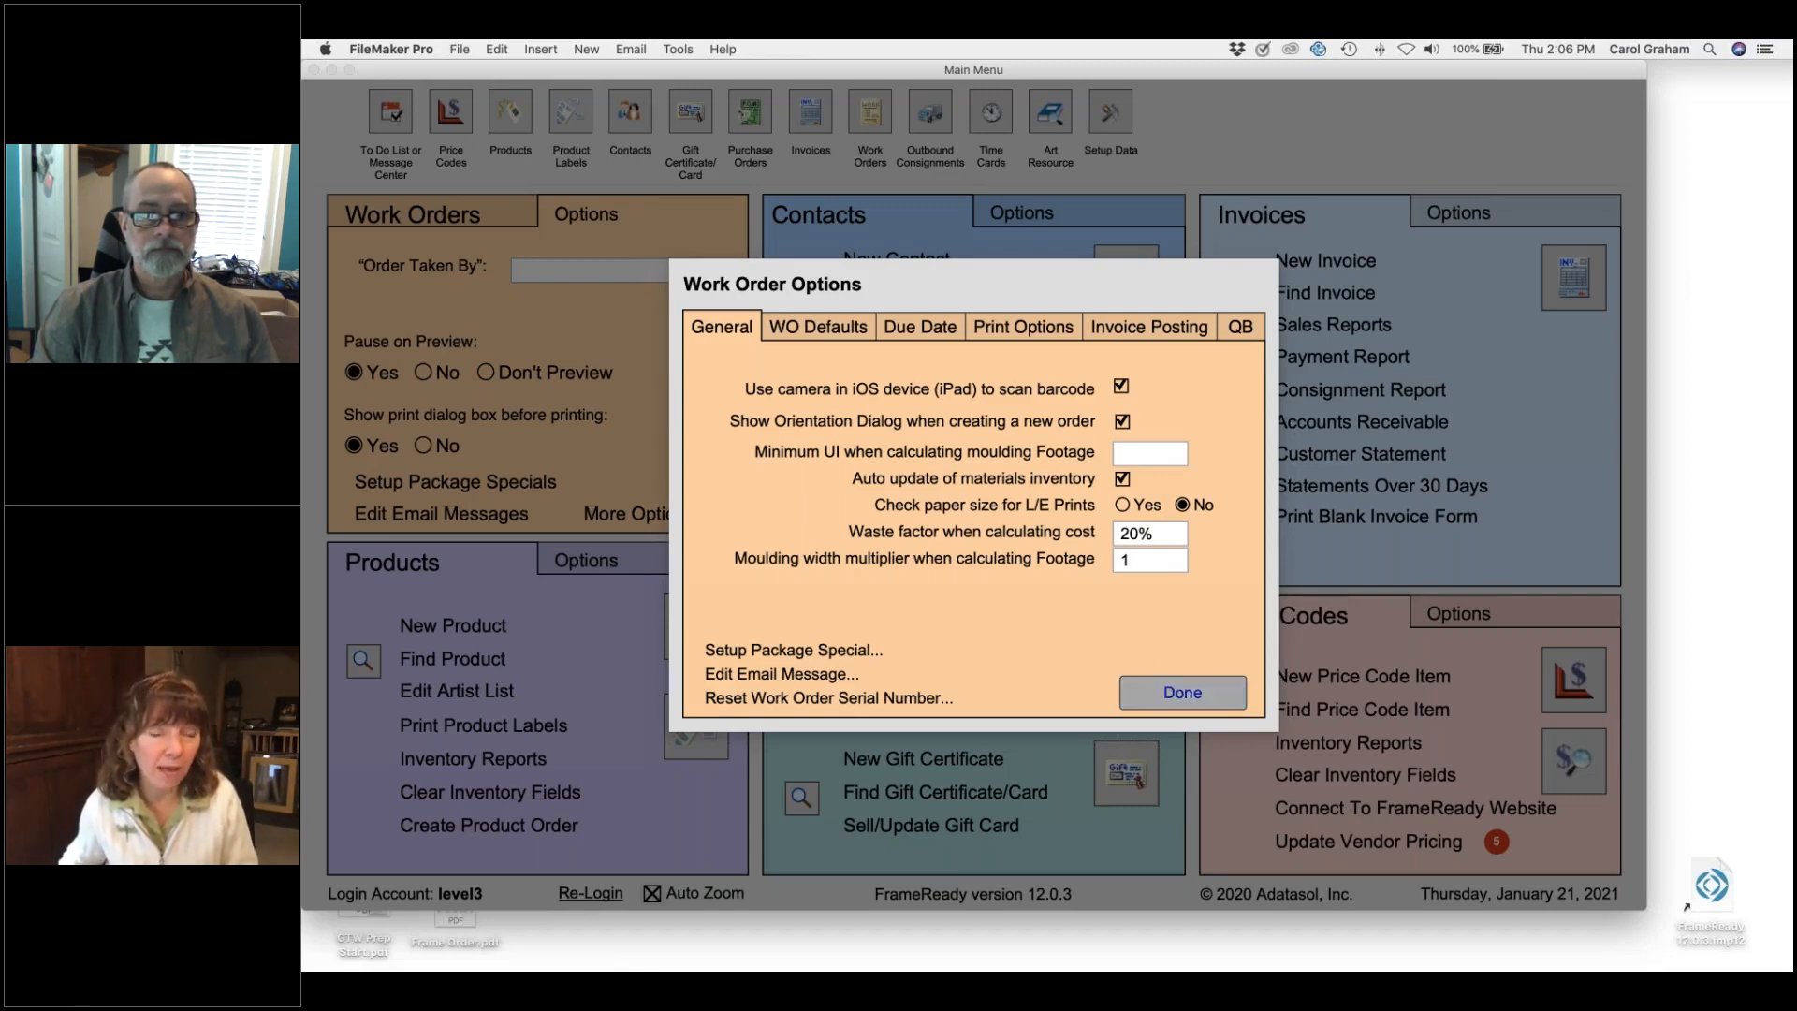
pyautogui.click(1182, 693)
pyautogui.click(507, 220)
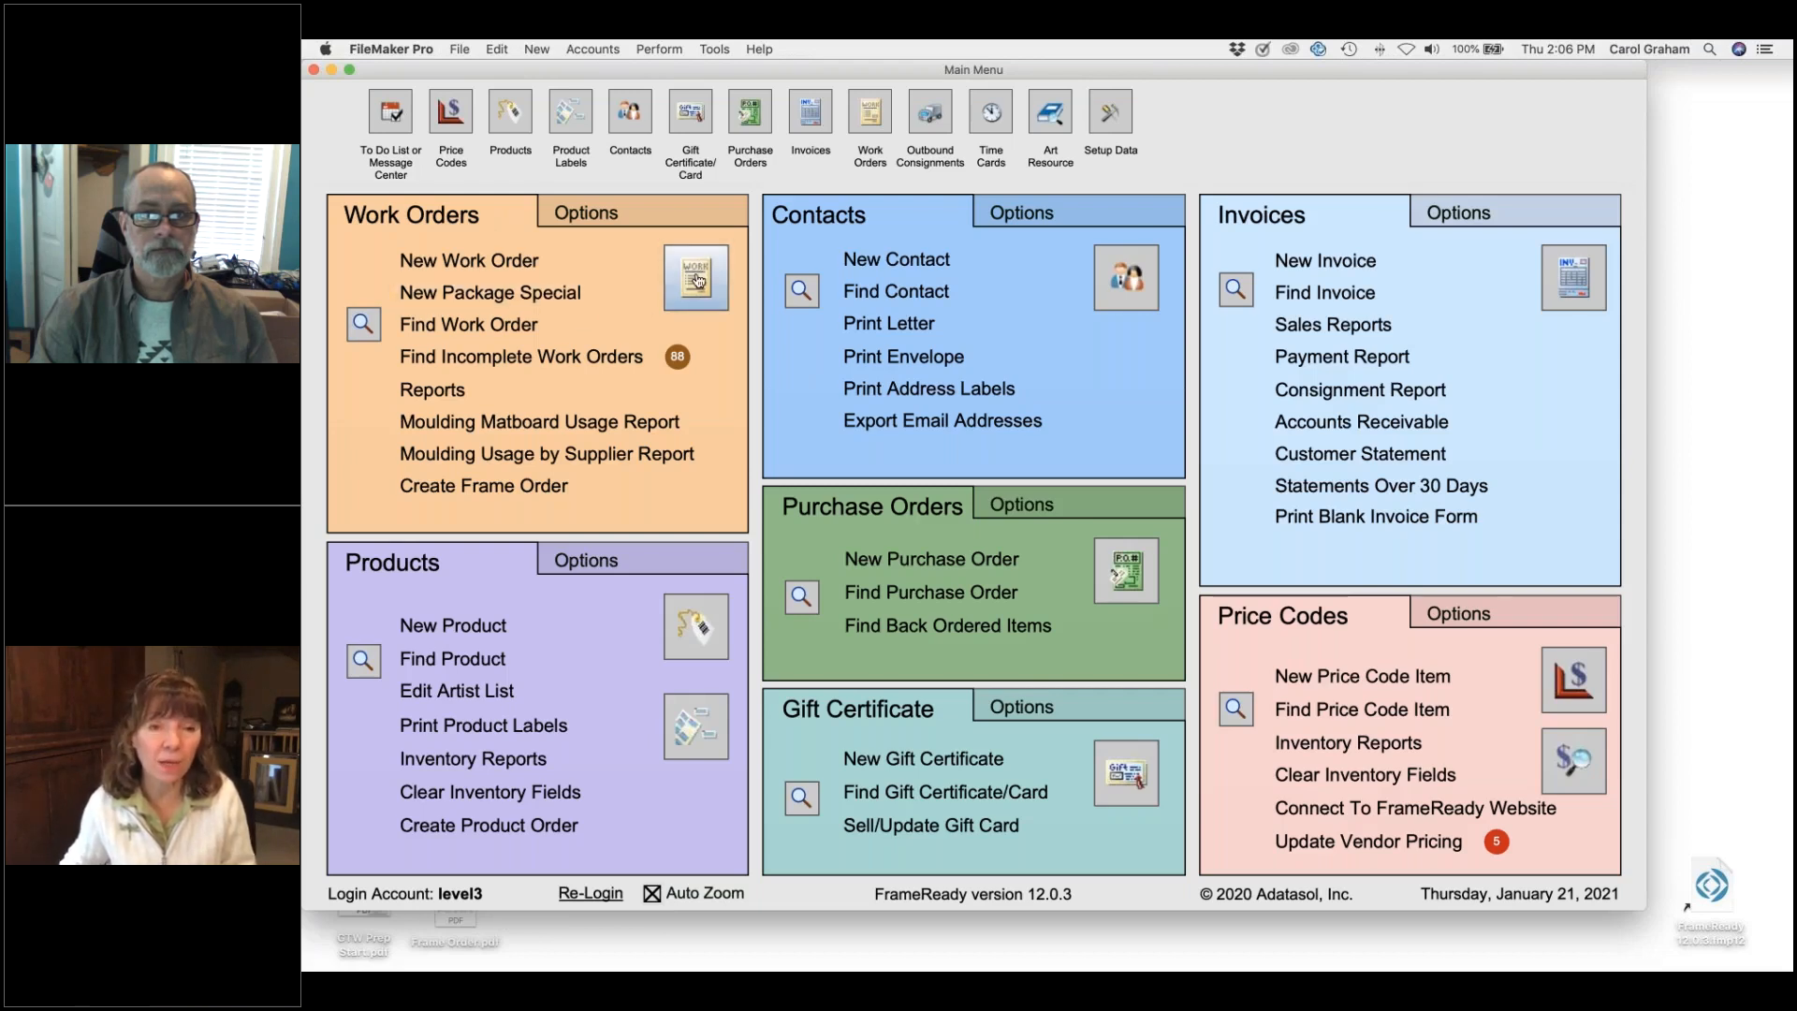
# - Open the Apricot Moon work order from the list of incomplete work orders for modification
pyautogui.scroll(-1, 698, 281)
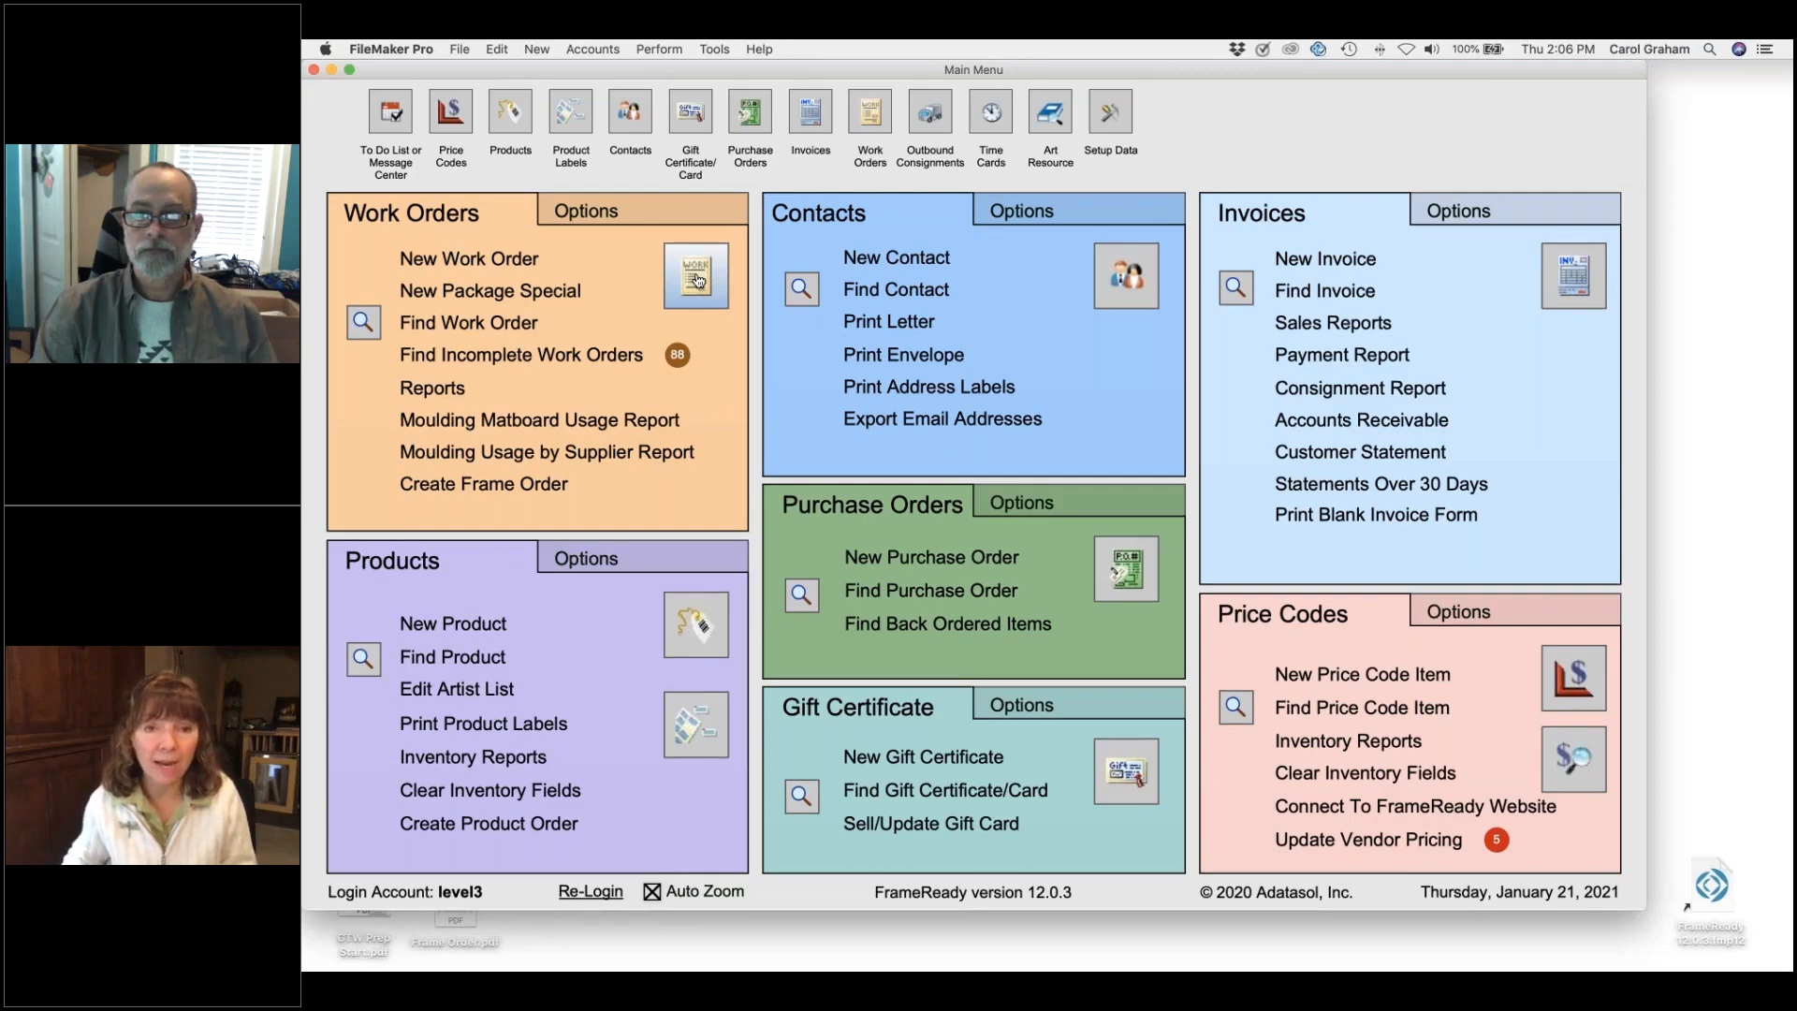
pyautogui.click(698, 281)
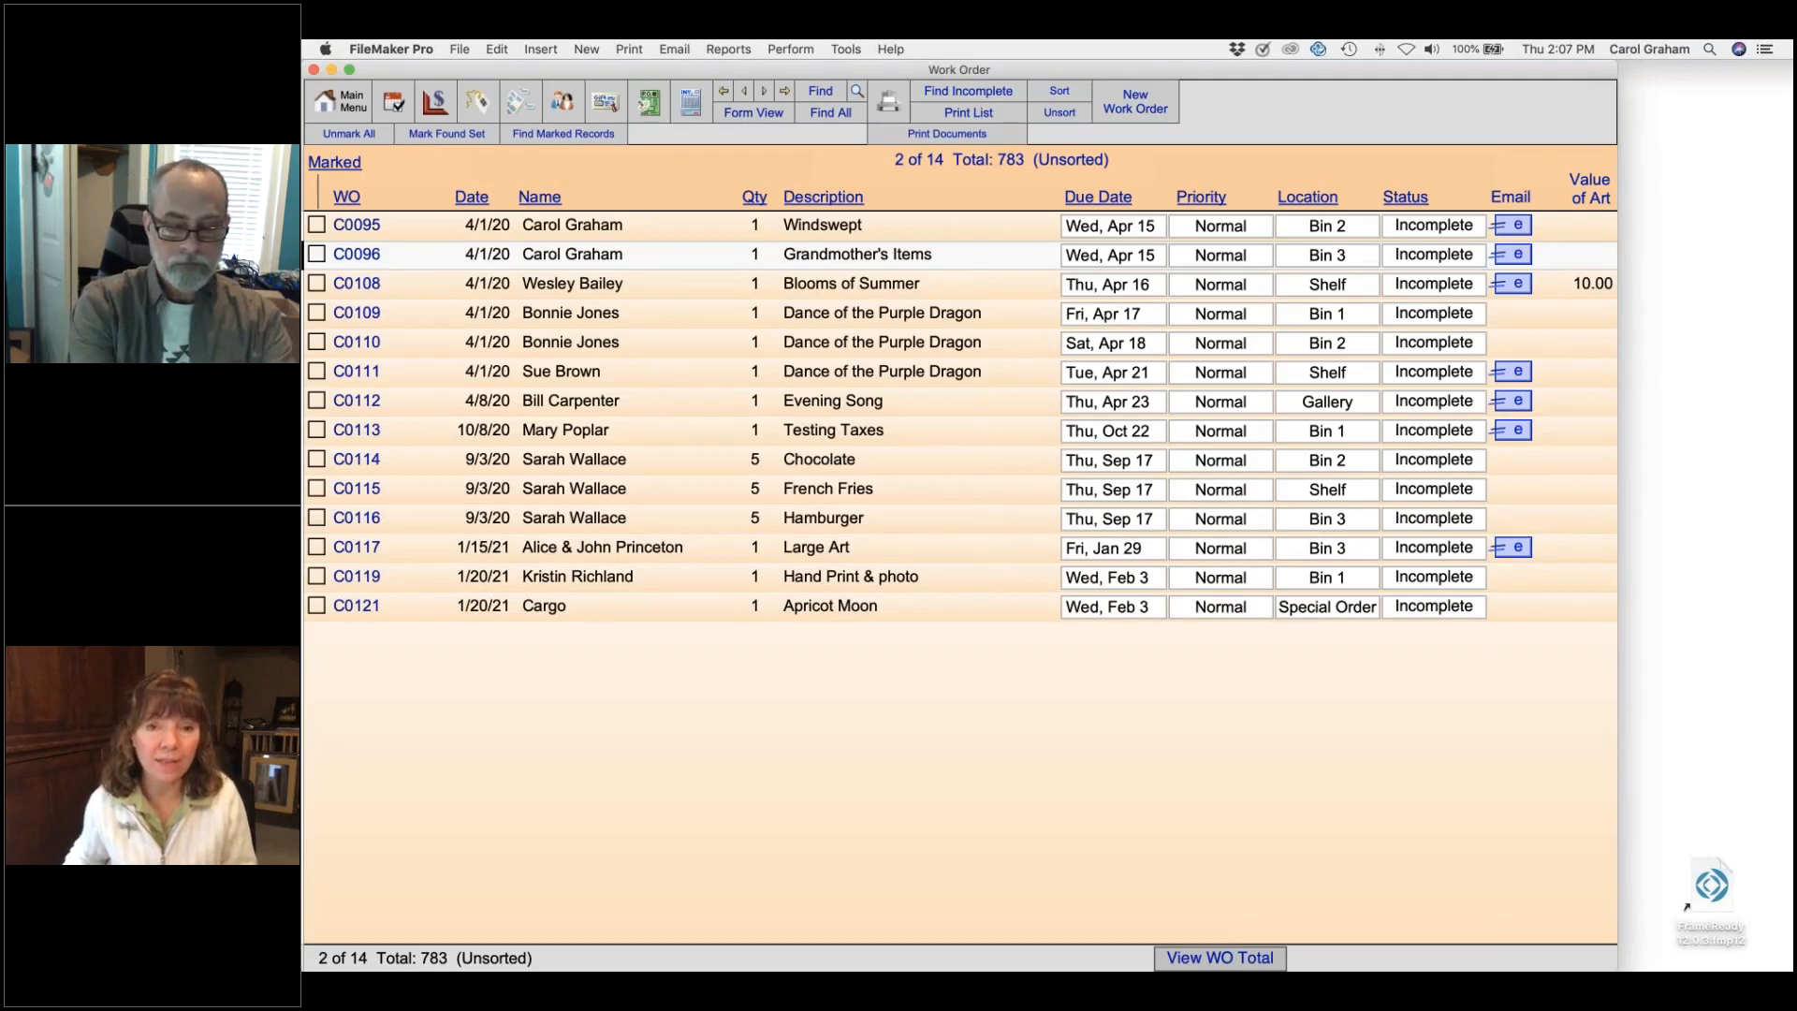
pyautogui.click(711, 607)
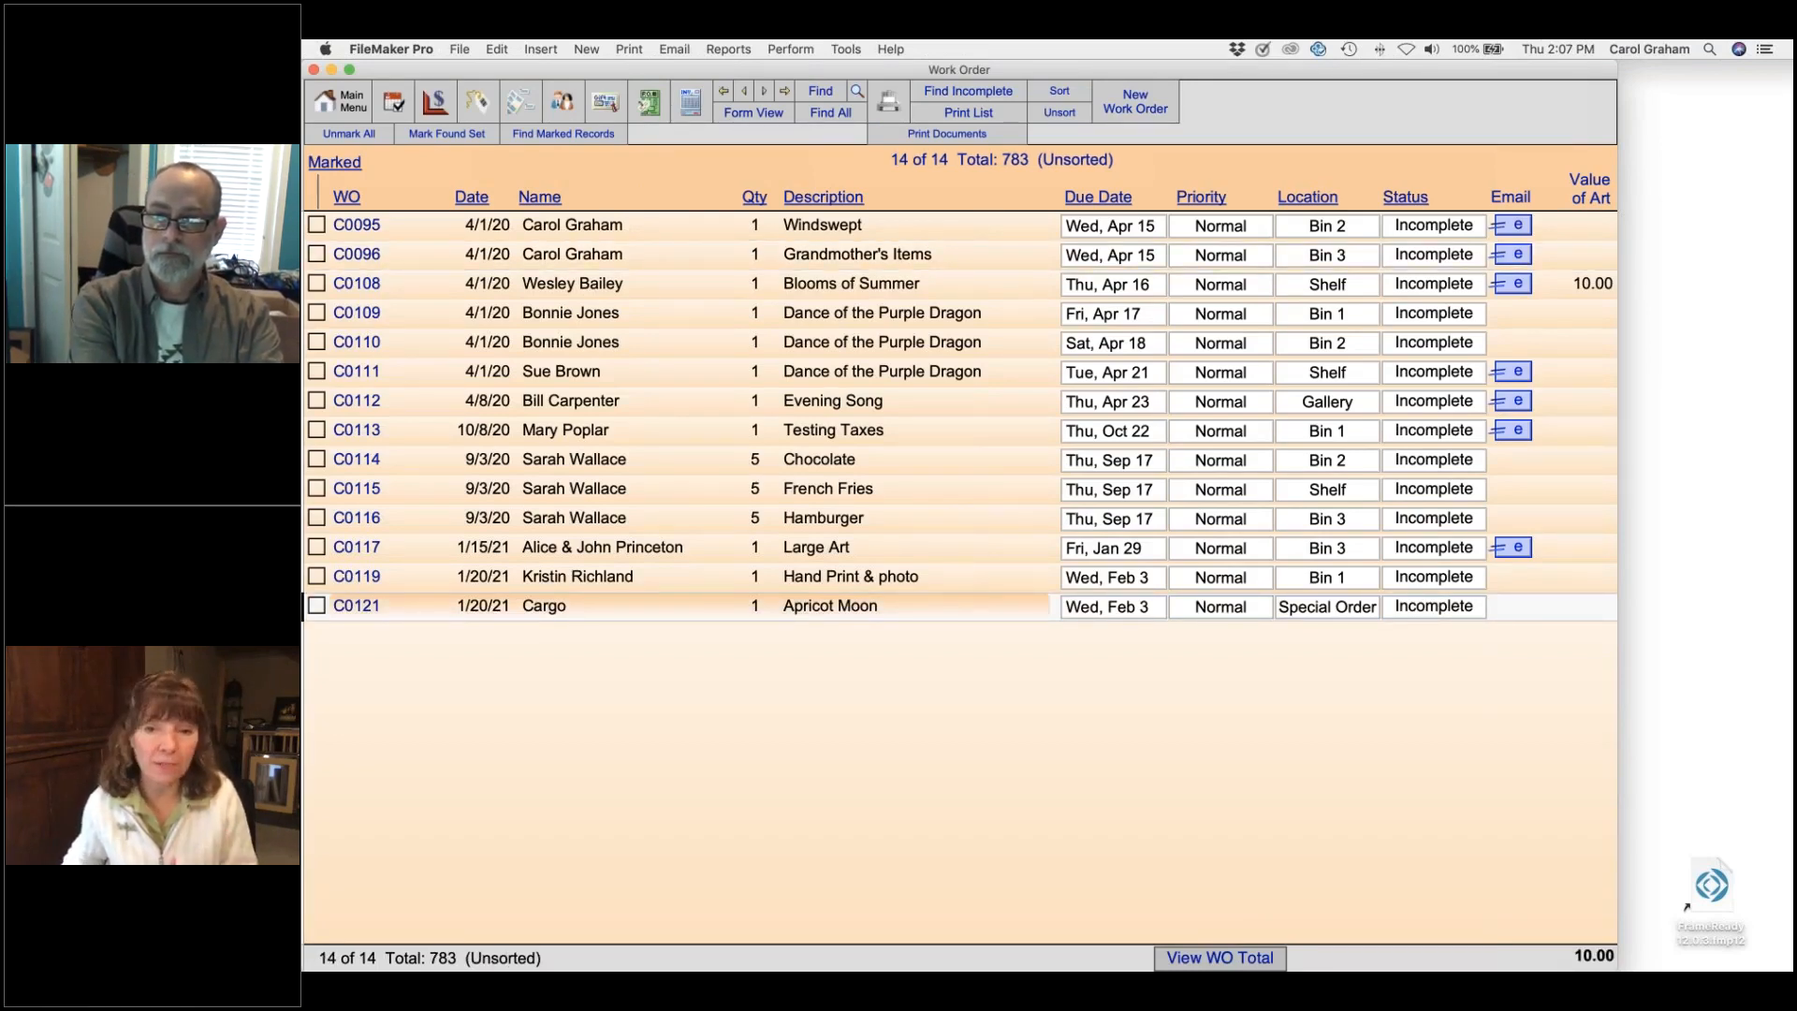
pyautogui.click(674, 608)
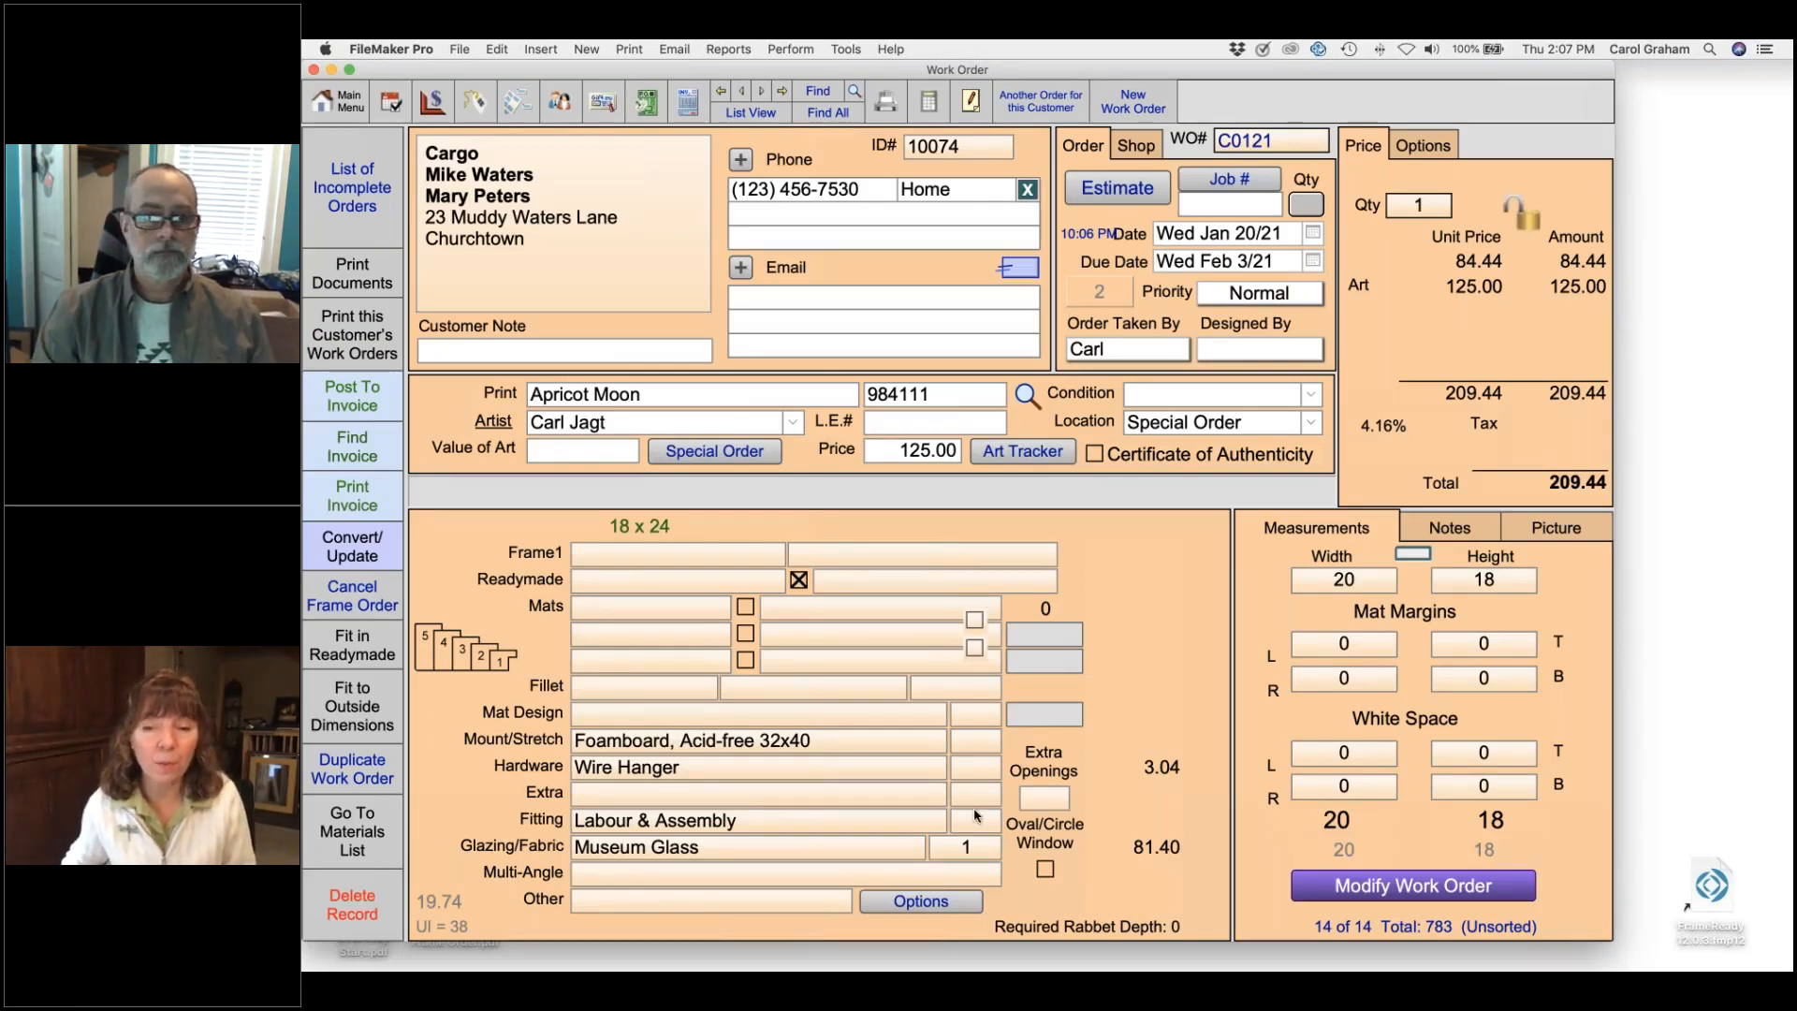
pyautogui.click(1501, 890)
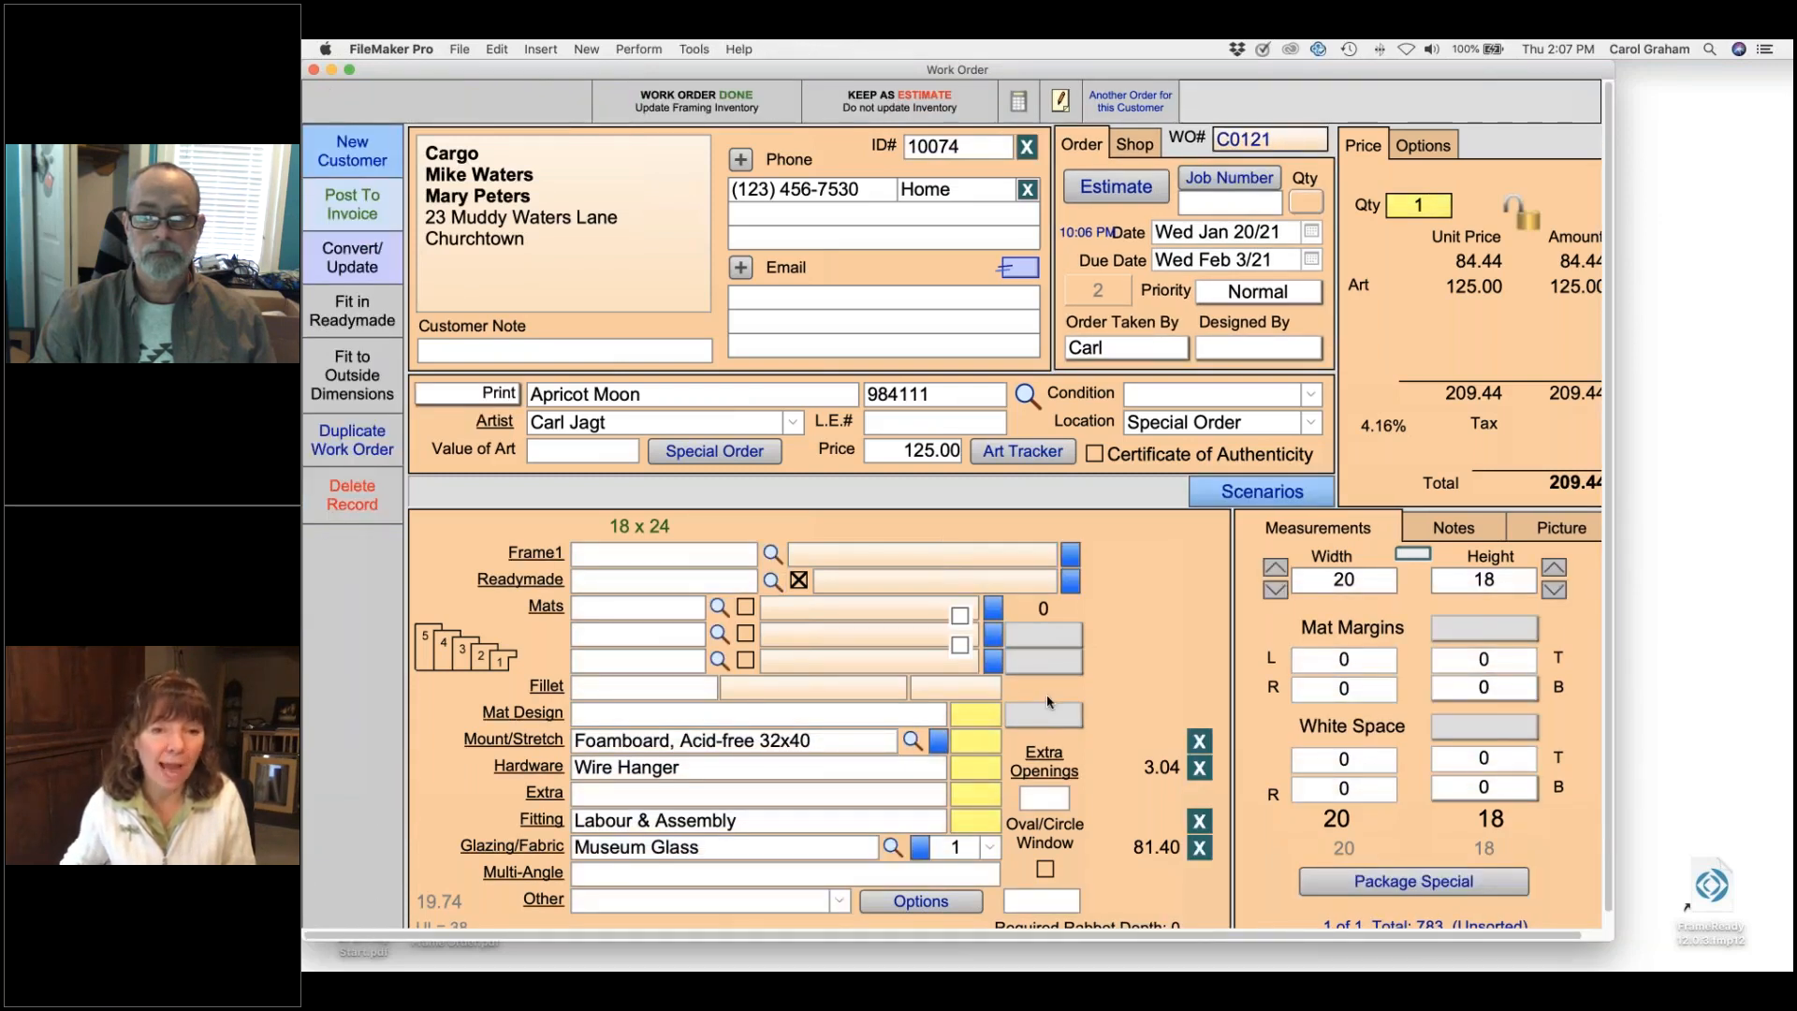
# - Add mat C1610 and frame moulding 210285 to the Apricot Moon work order
pyautogui.click(609, 610)
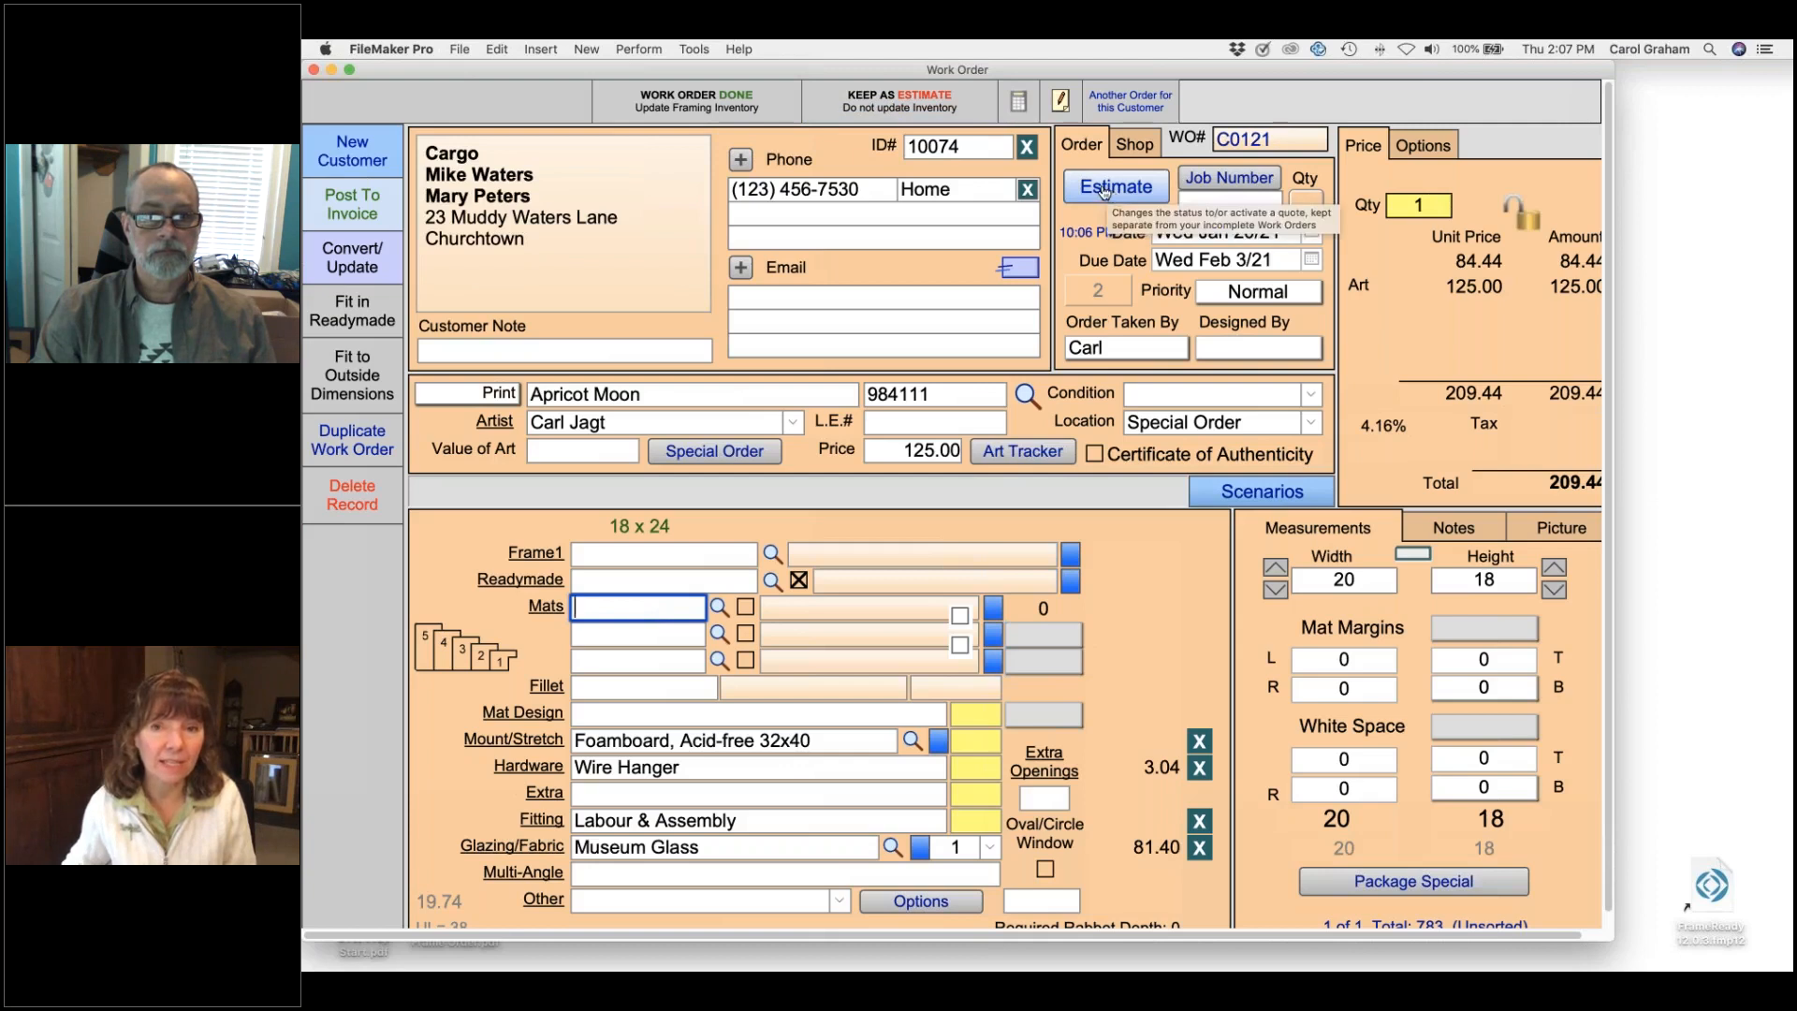
pyautogui.click(723, 106)
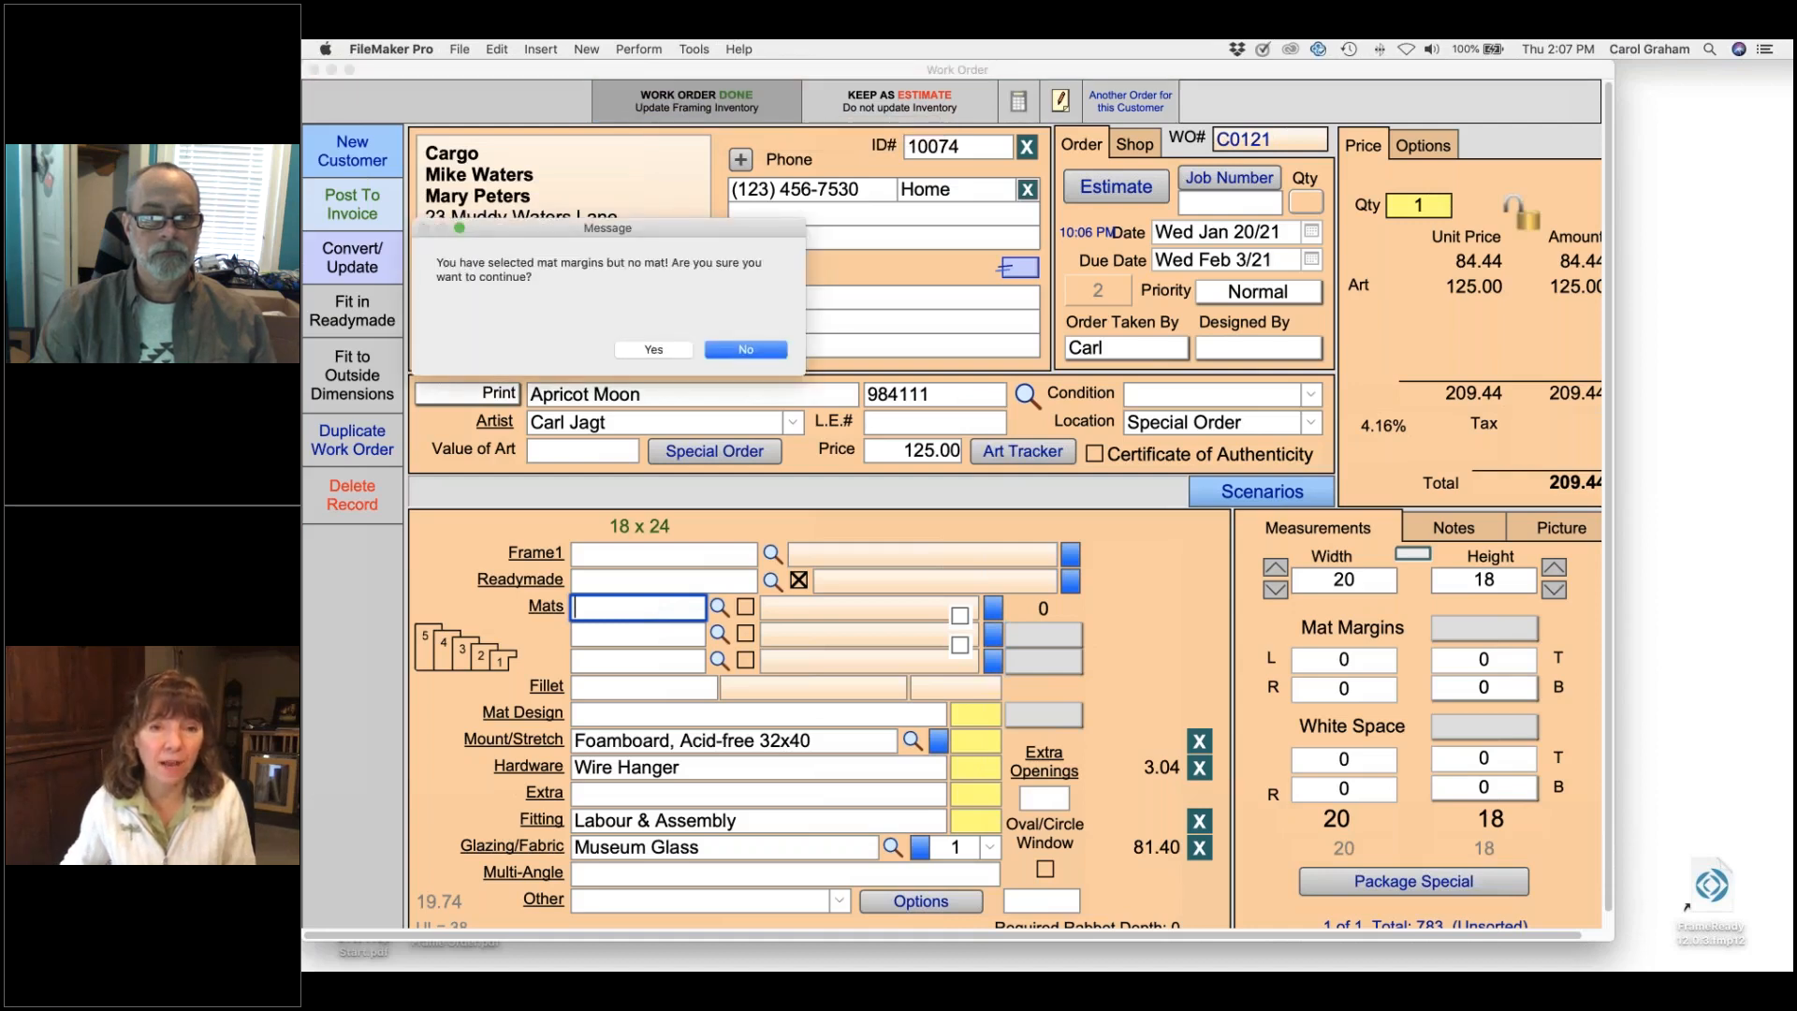
pyautogui.click(706, 352)
pyautogui.write('C1610')
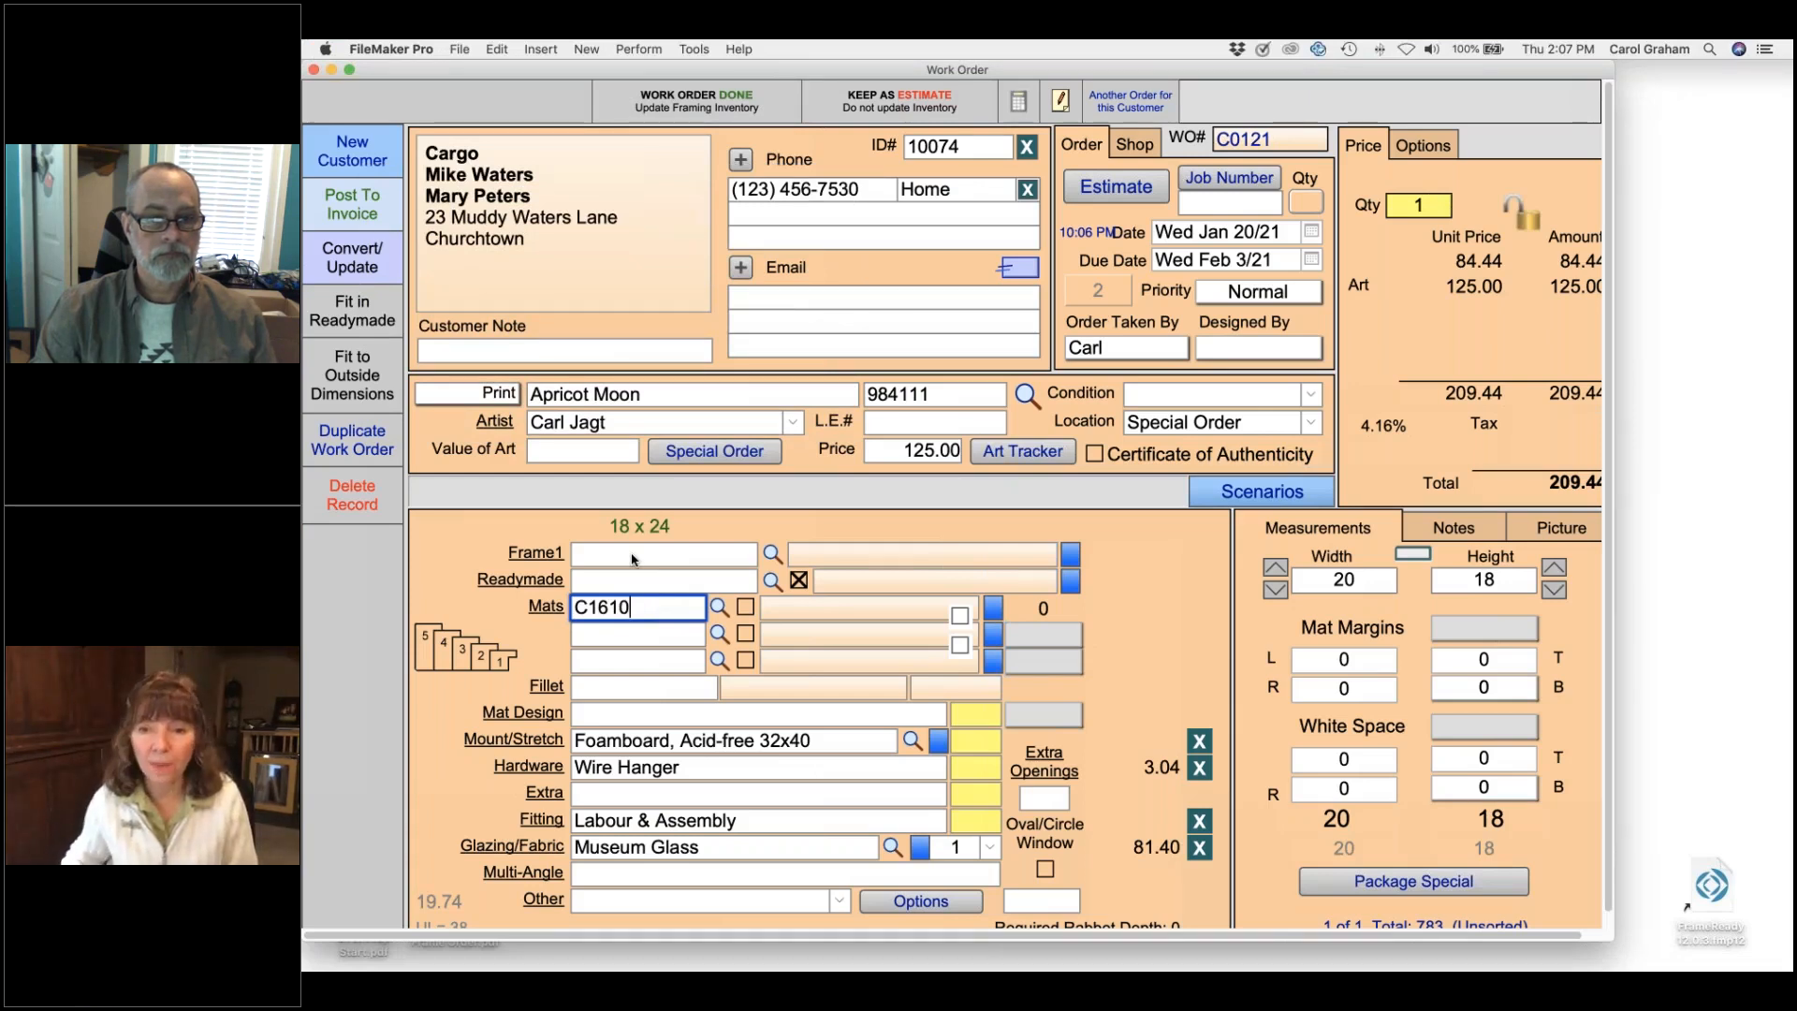
pyautogui.click(631, 560)
pyautogui.write('210285')
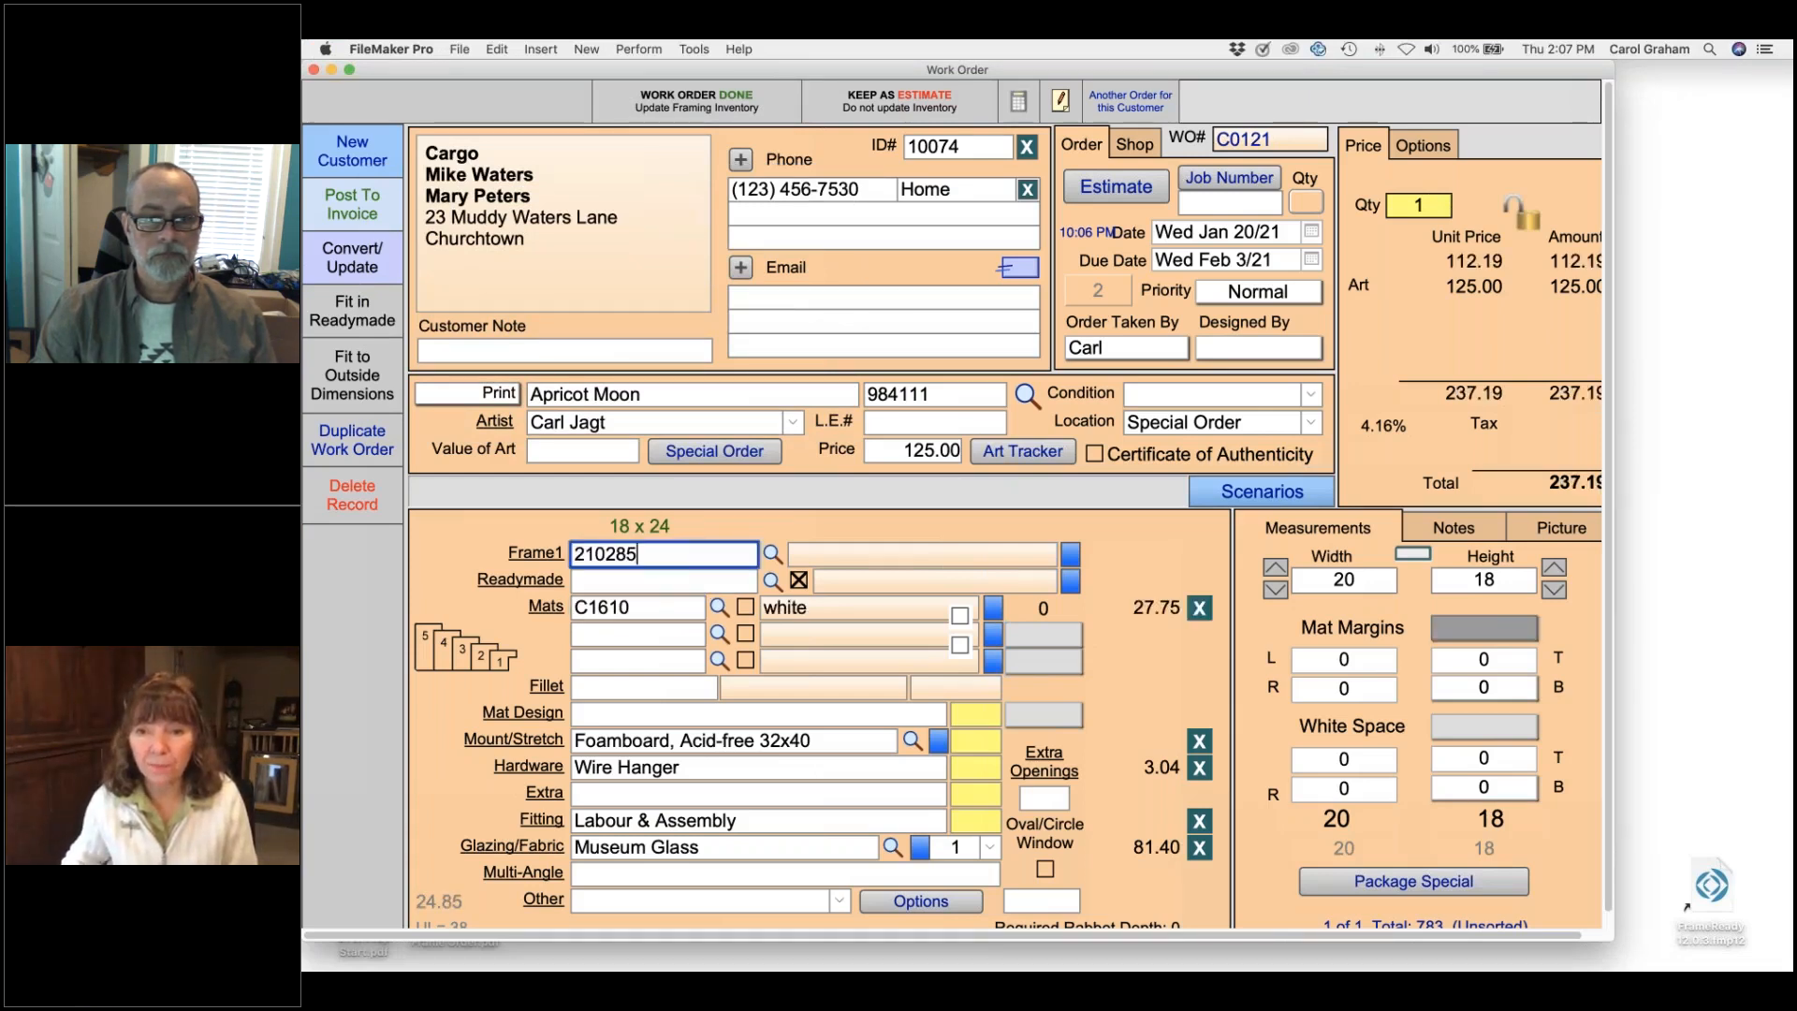
# - Set the mat margins to 2 and the white space to 1/4, and finish the work order with a framing inventory update
pyautogui.click(1484, 628)
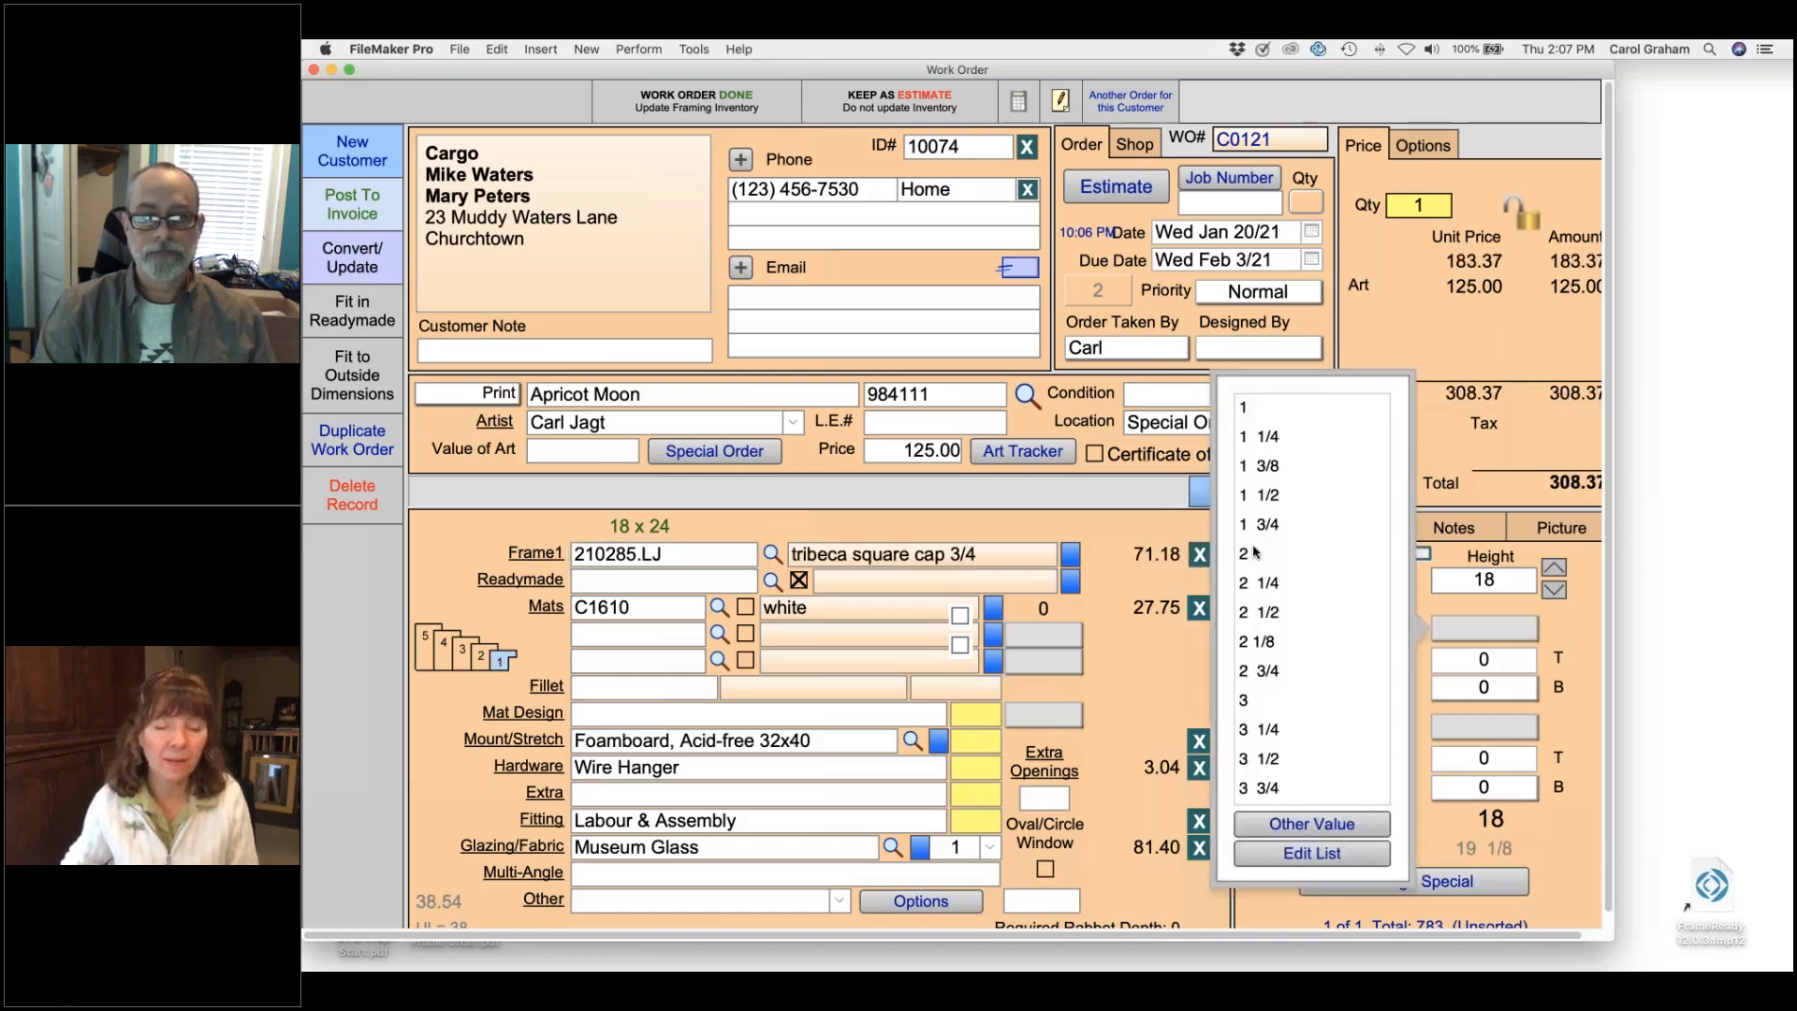
pyautogui.click(1254, 552)
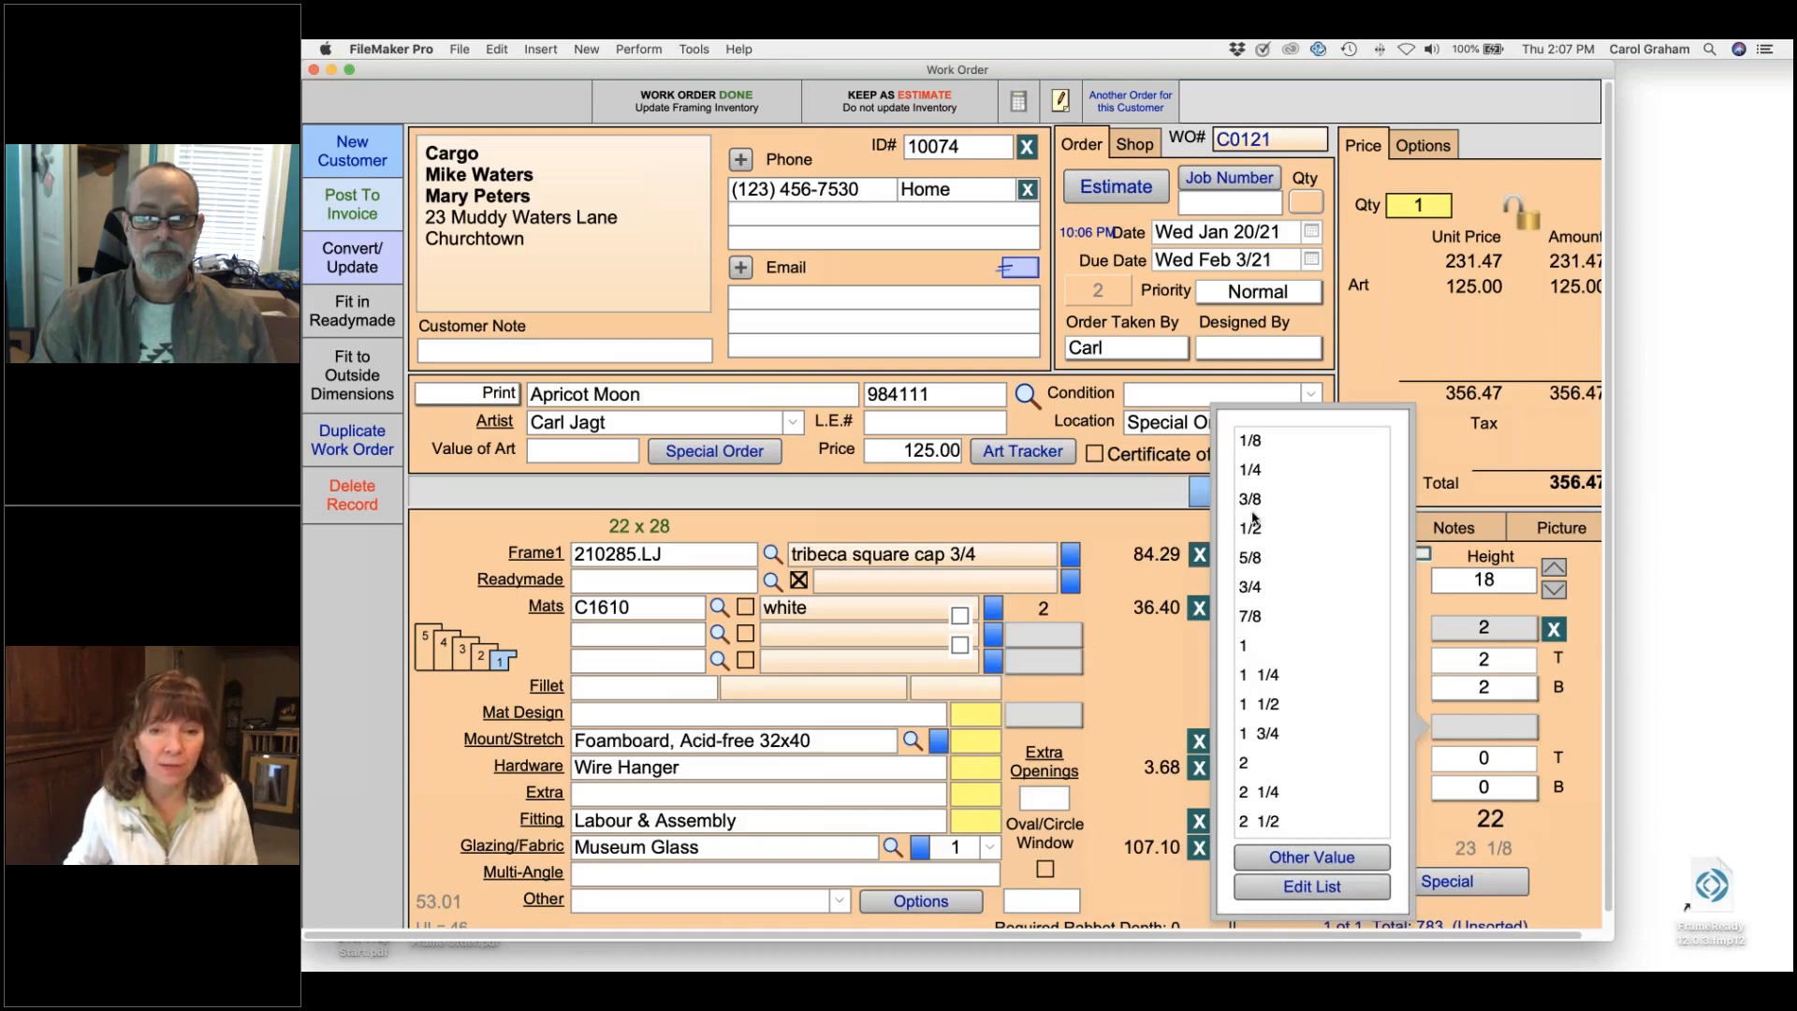
pyautogui.click(1251, 469)
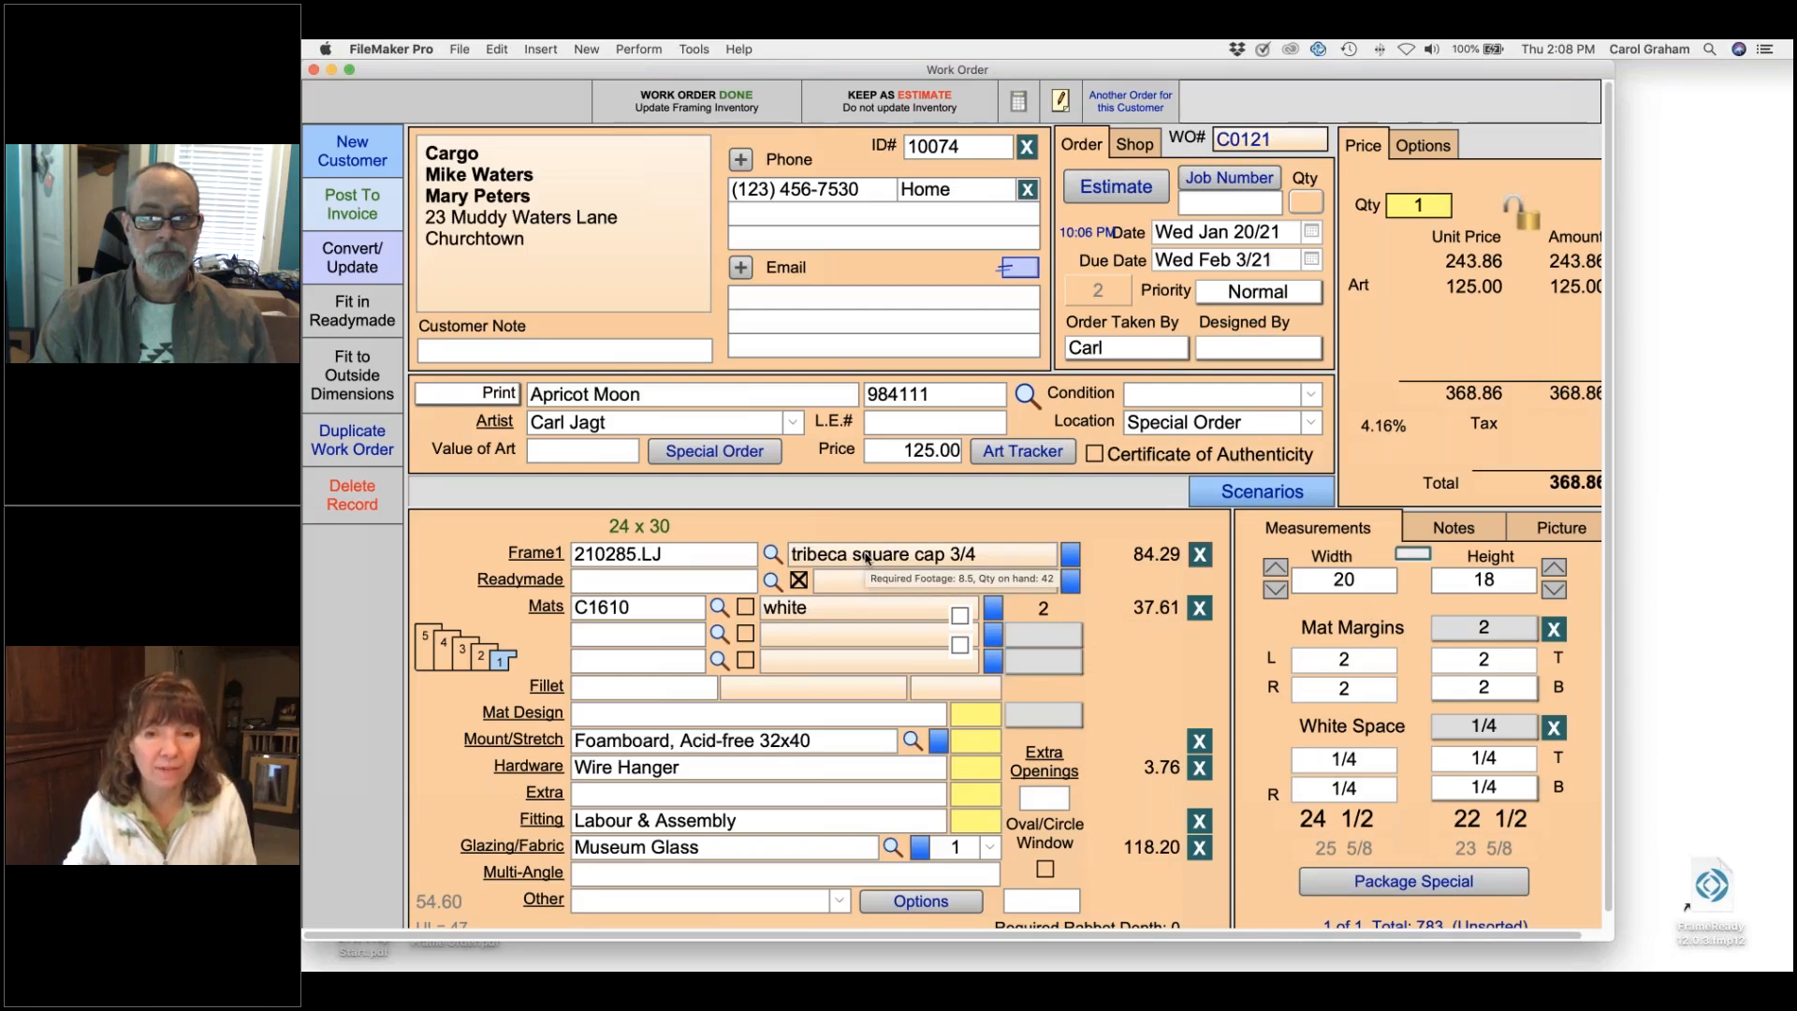
pyautogui.click(744, 109)
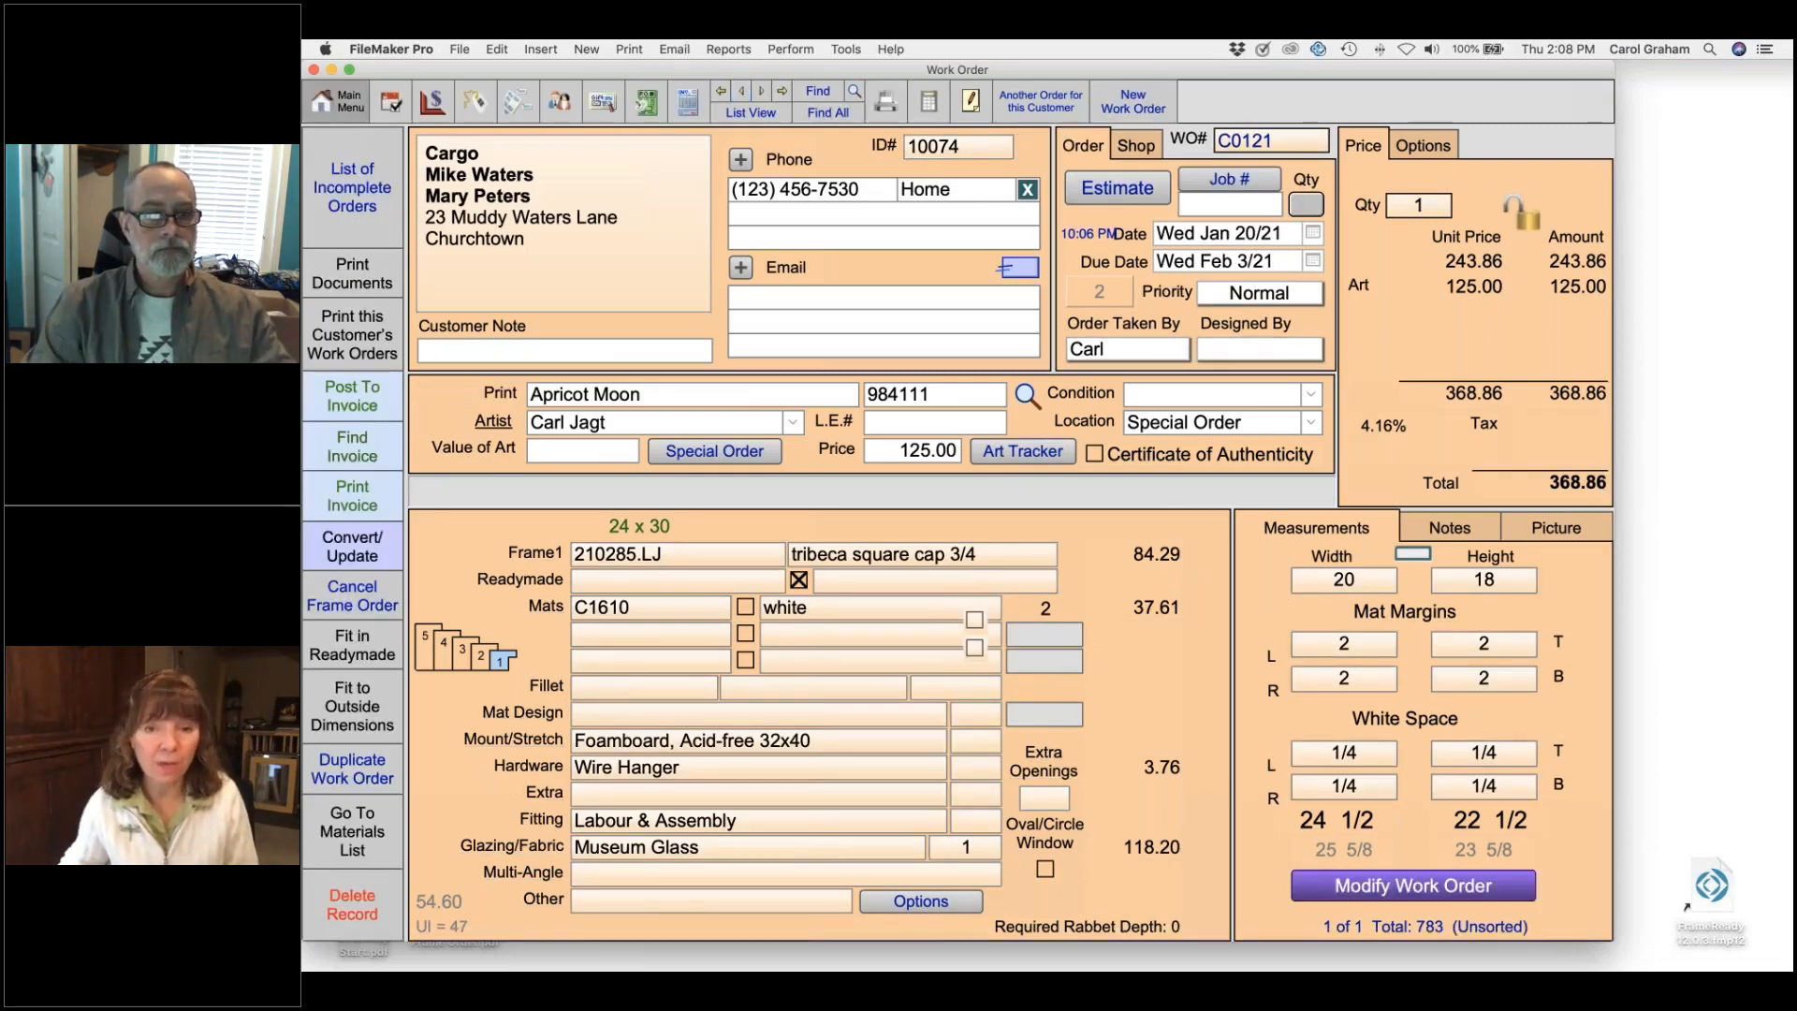
# - Return to the main menu and check the automatic materials inventory setting in the Work Order Options
pyautogui.click(338, 101)
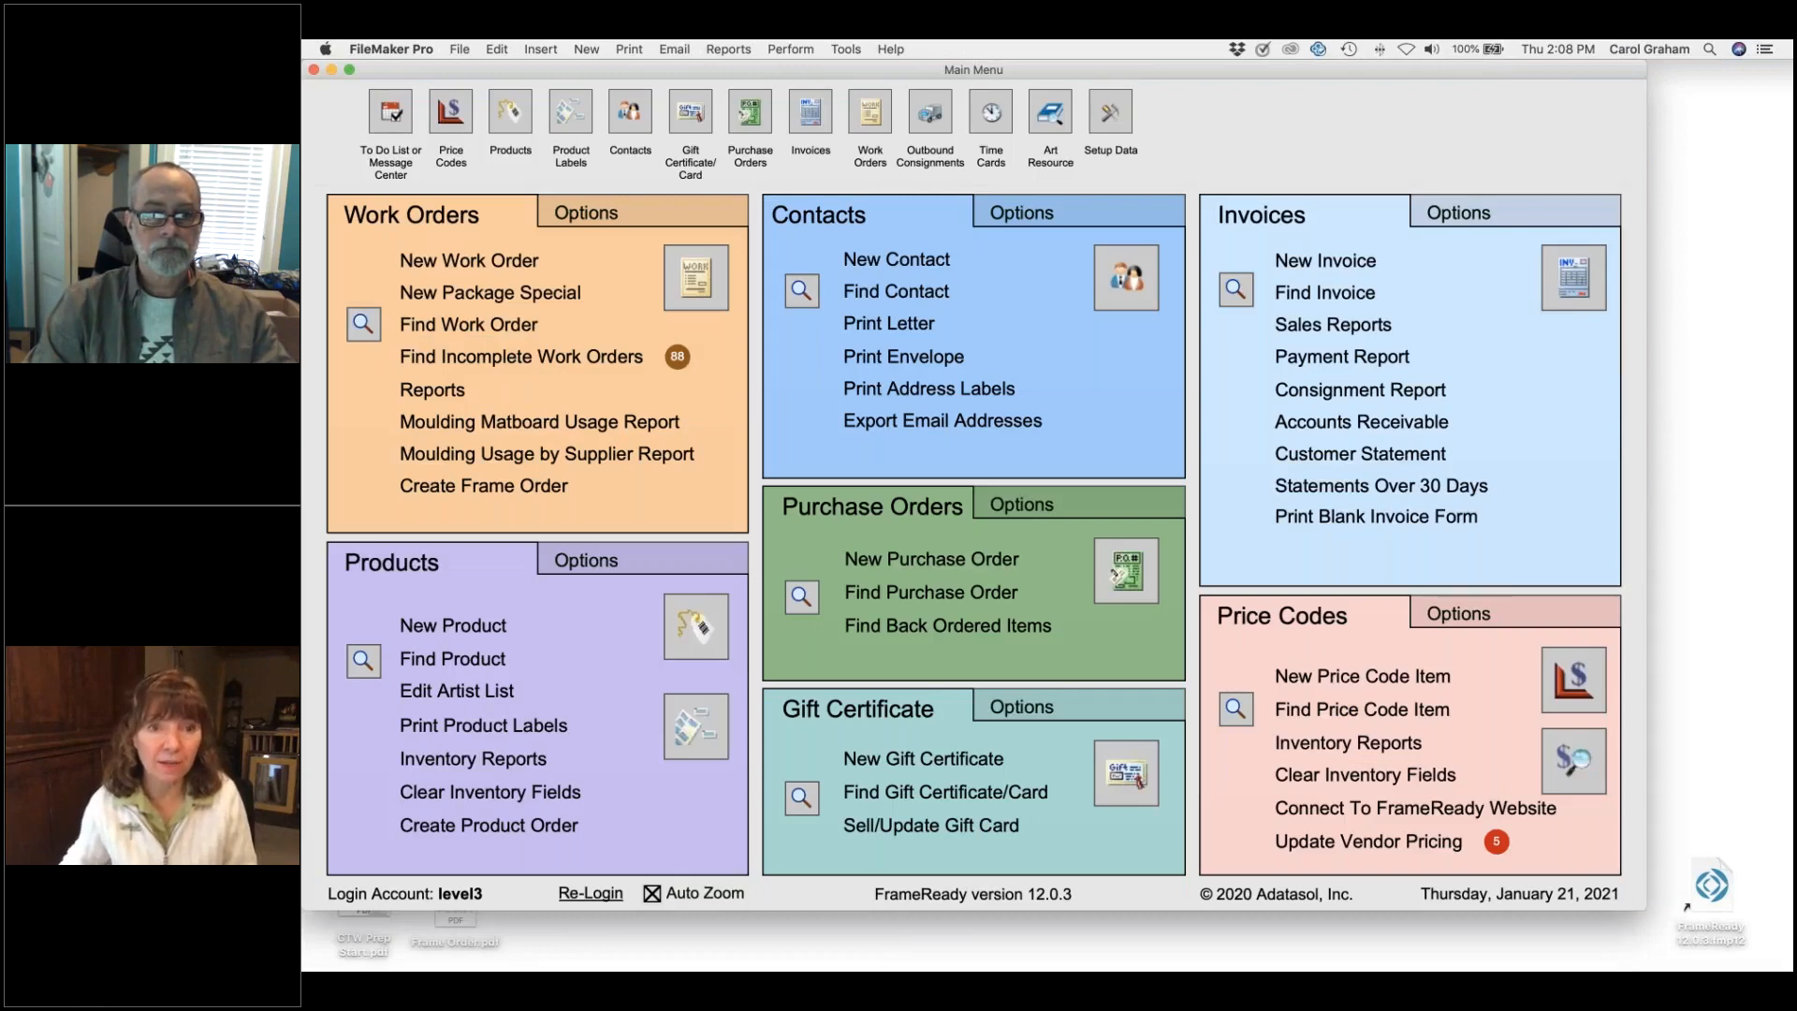
pyautogui.click(651, 215)
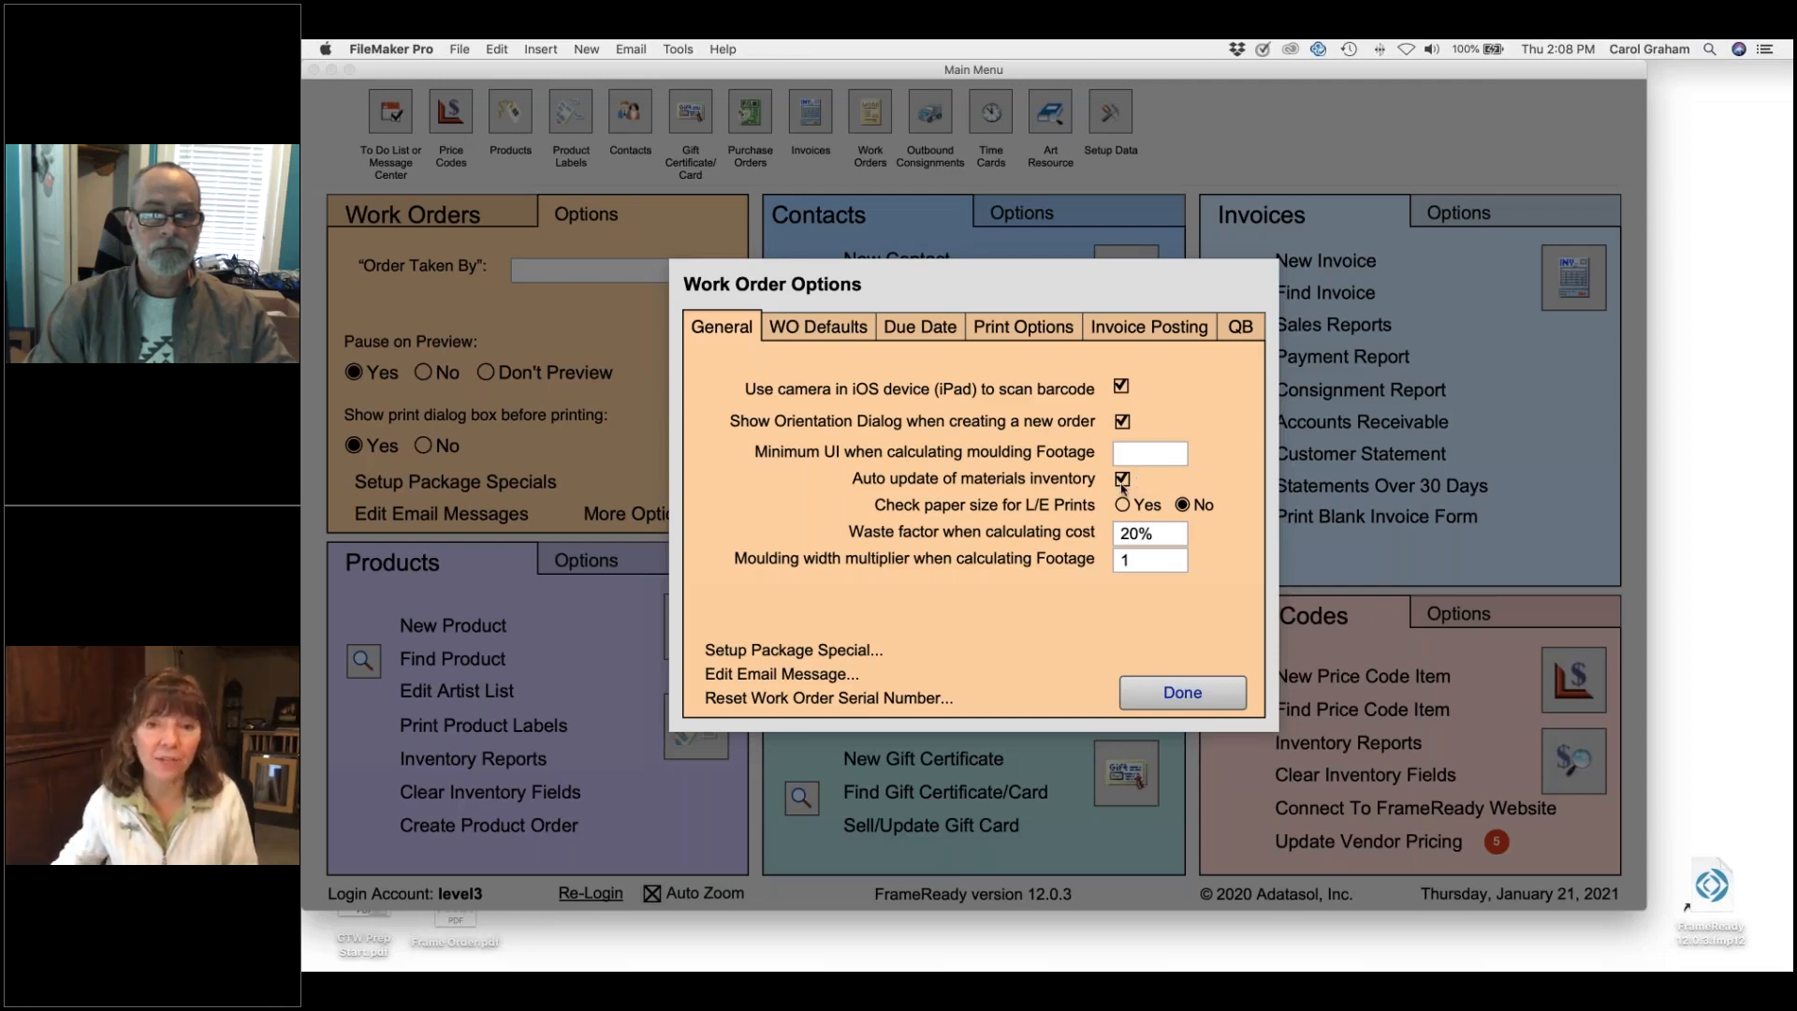
pyautogui.click(1130, 702)
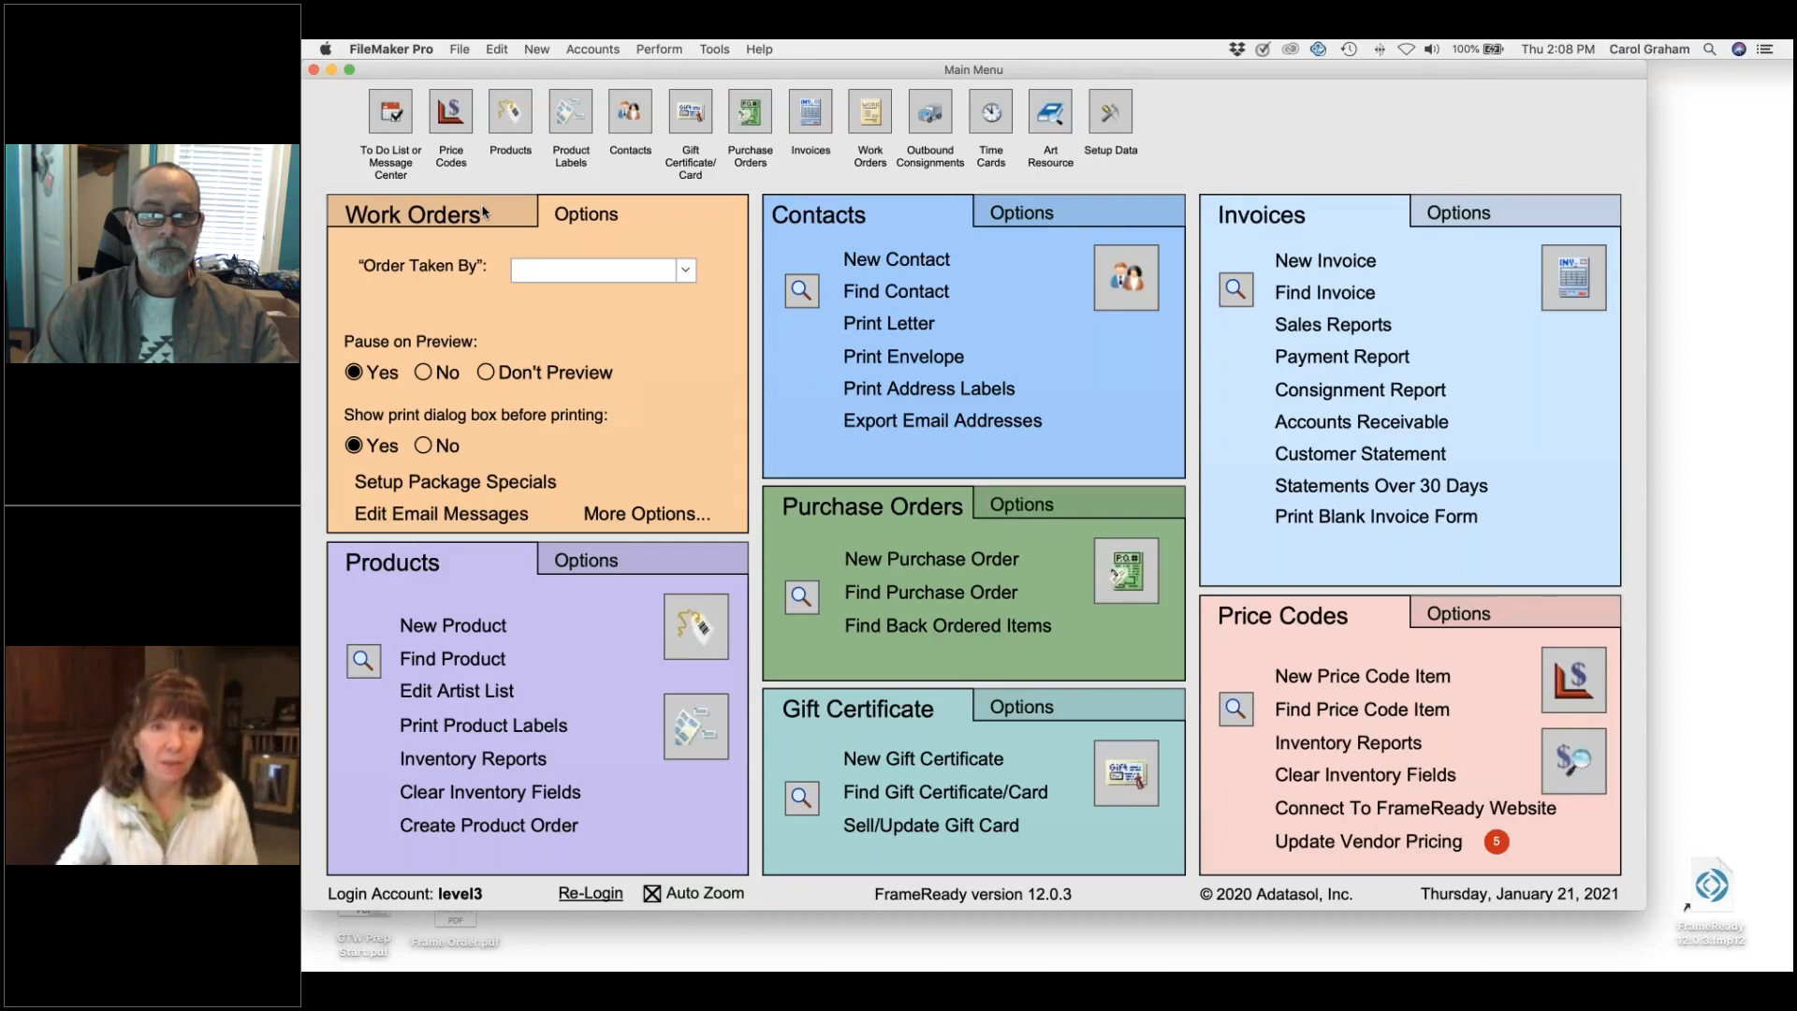
# - Find the marked price code records and open the detail record of moulding 210285.LJ
pyautogui.click(451, 112)
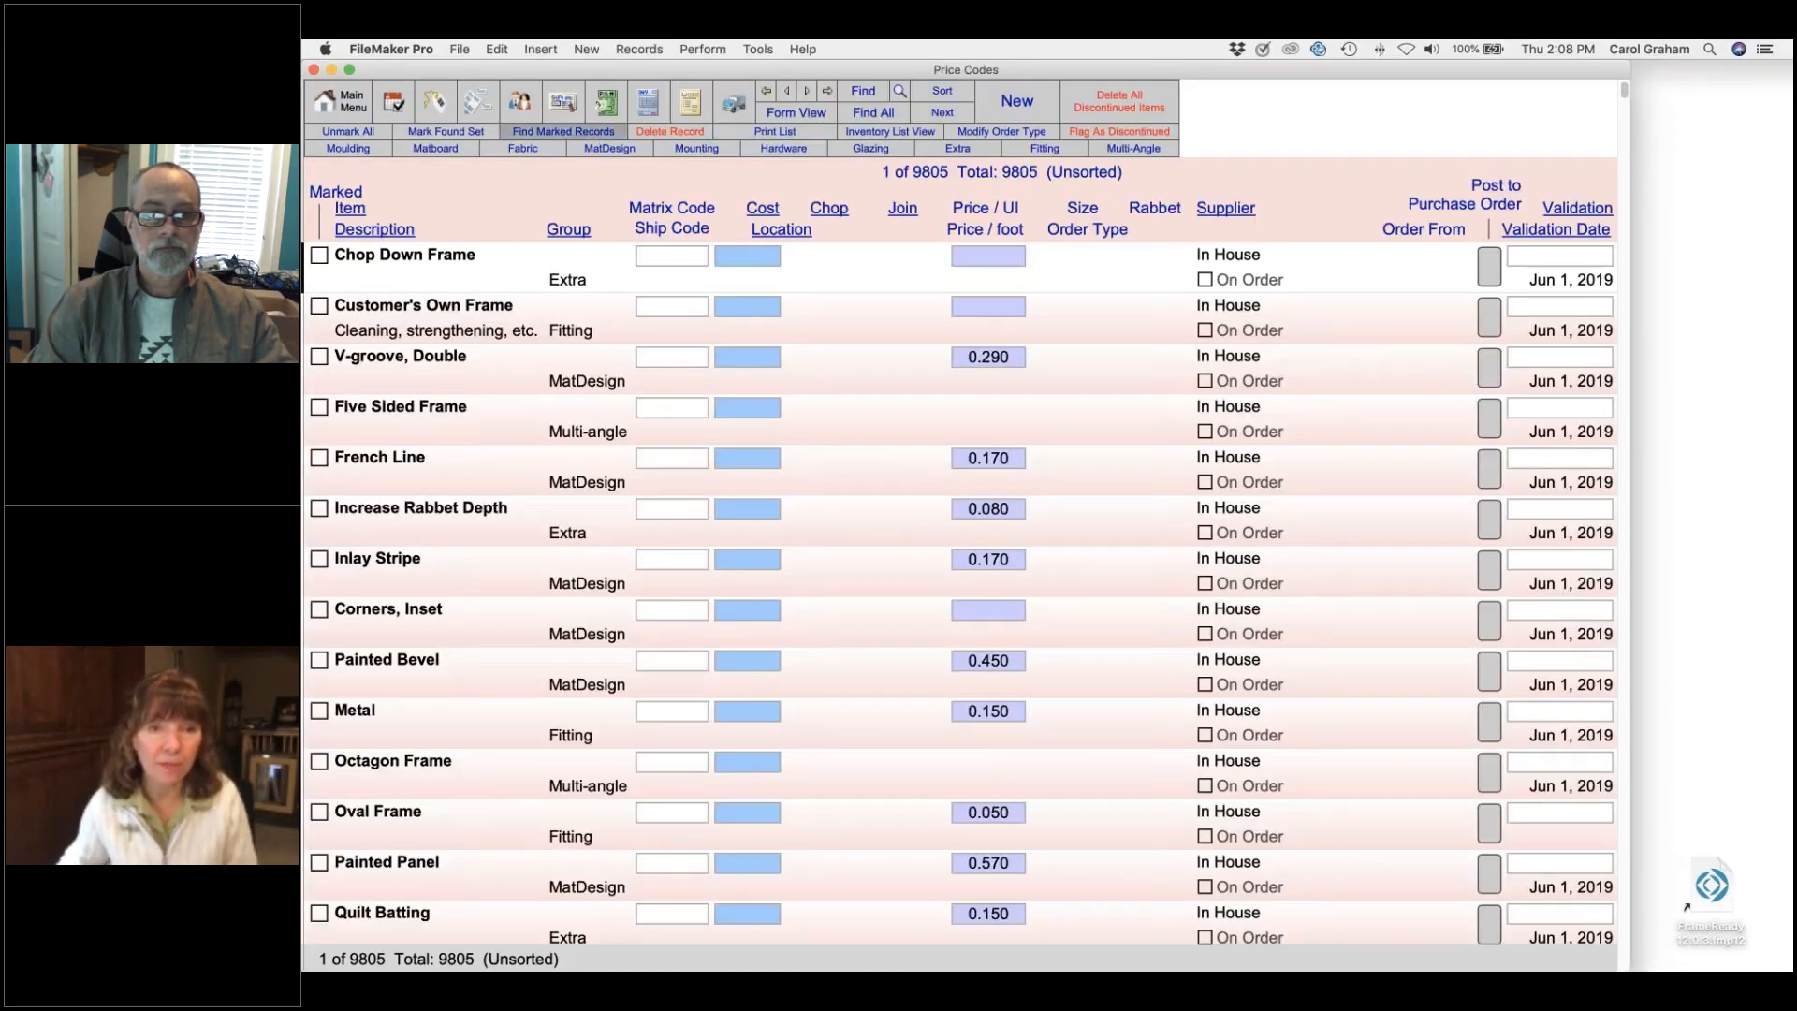
pyautogui.click(563, 131)
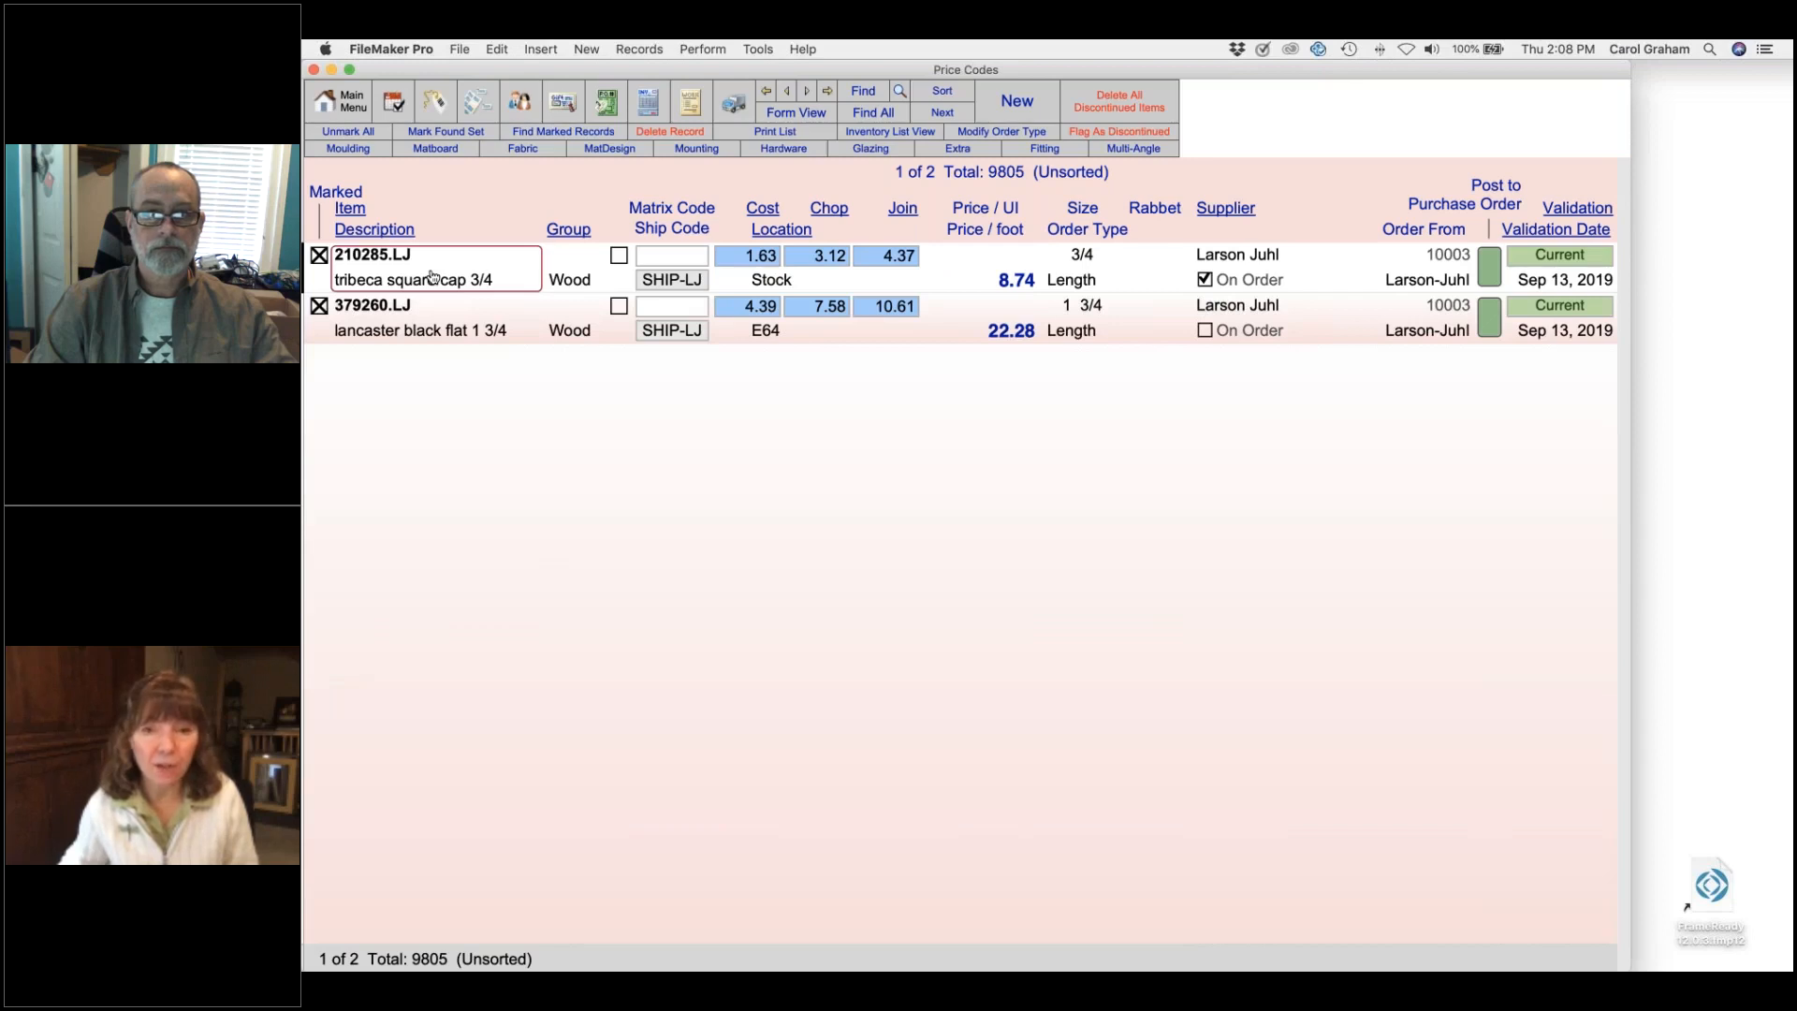
pyautogui.click(432, 277)
pyautogui.click(412, 266)
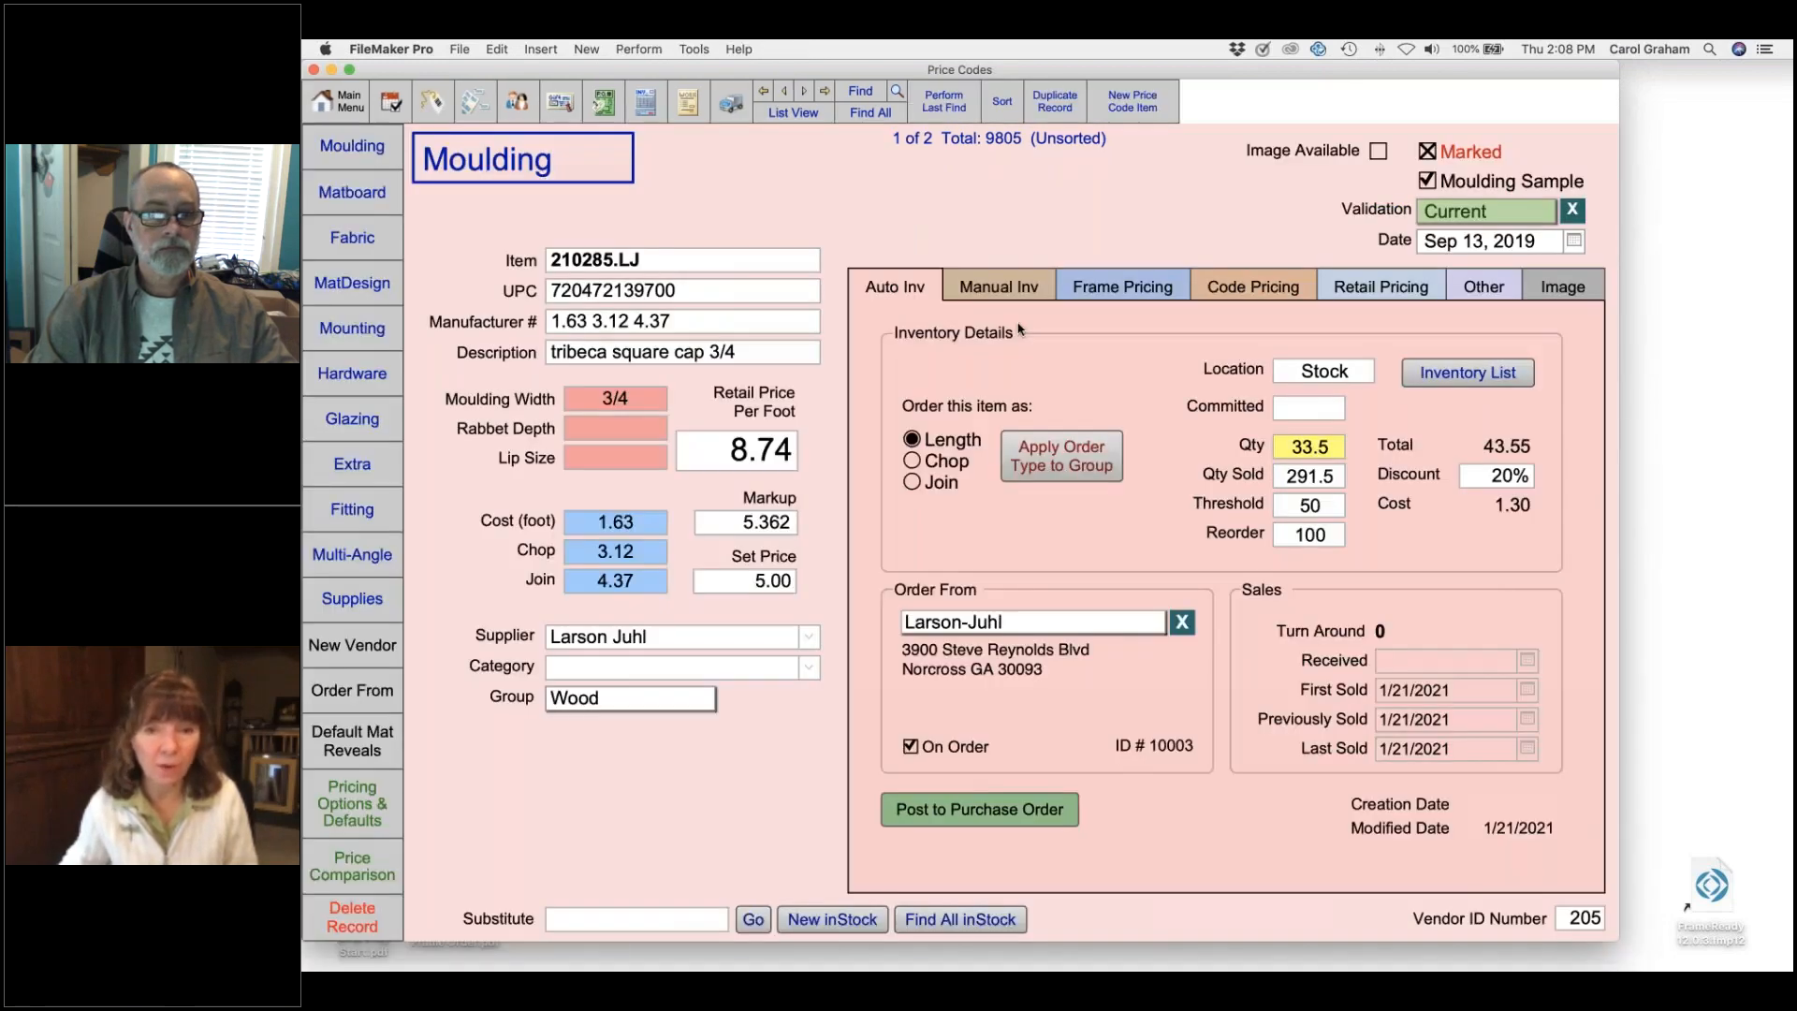
# - Examine the manual inventory quantity and location fields of moulding 210285.LJ
pyautogui.click(999, 286)
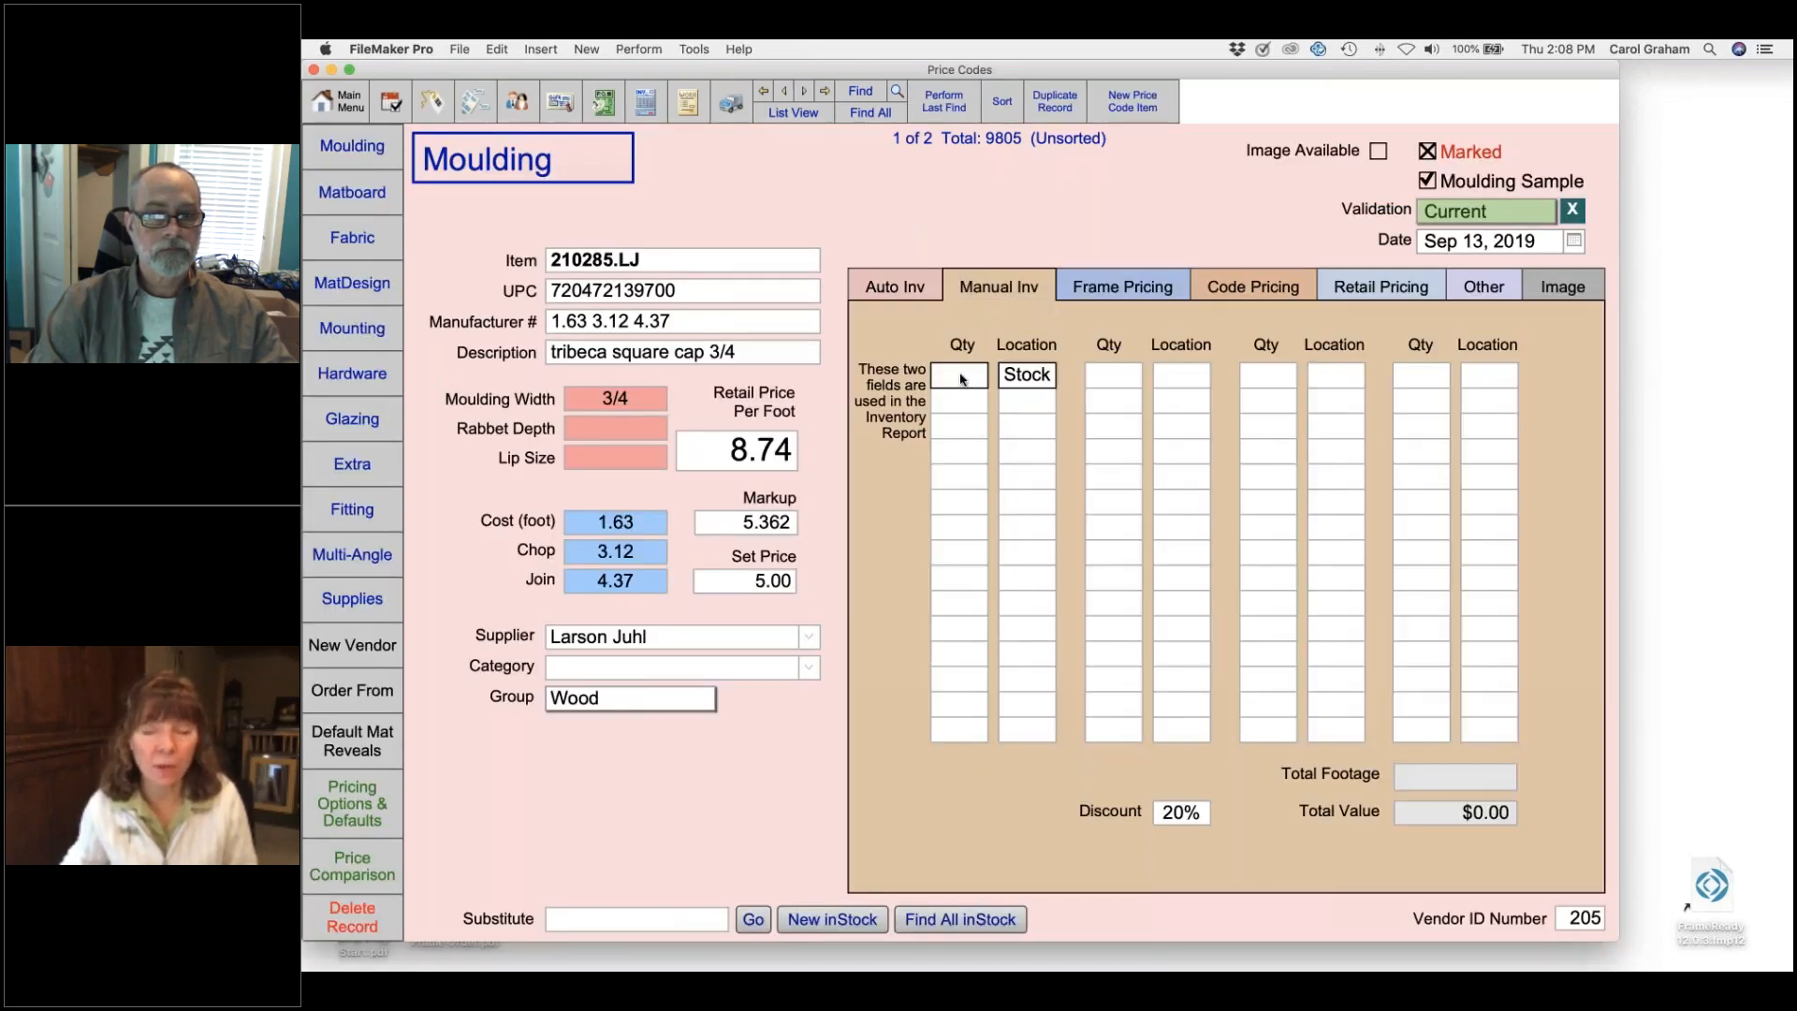
pyautogui.click(963, 426)
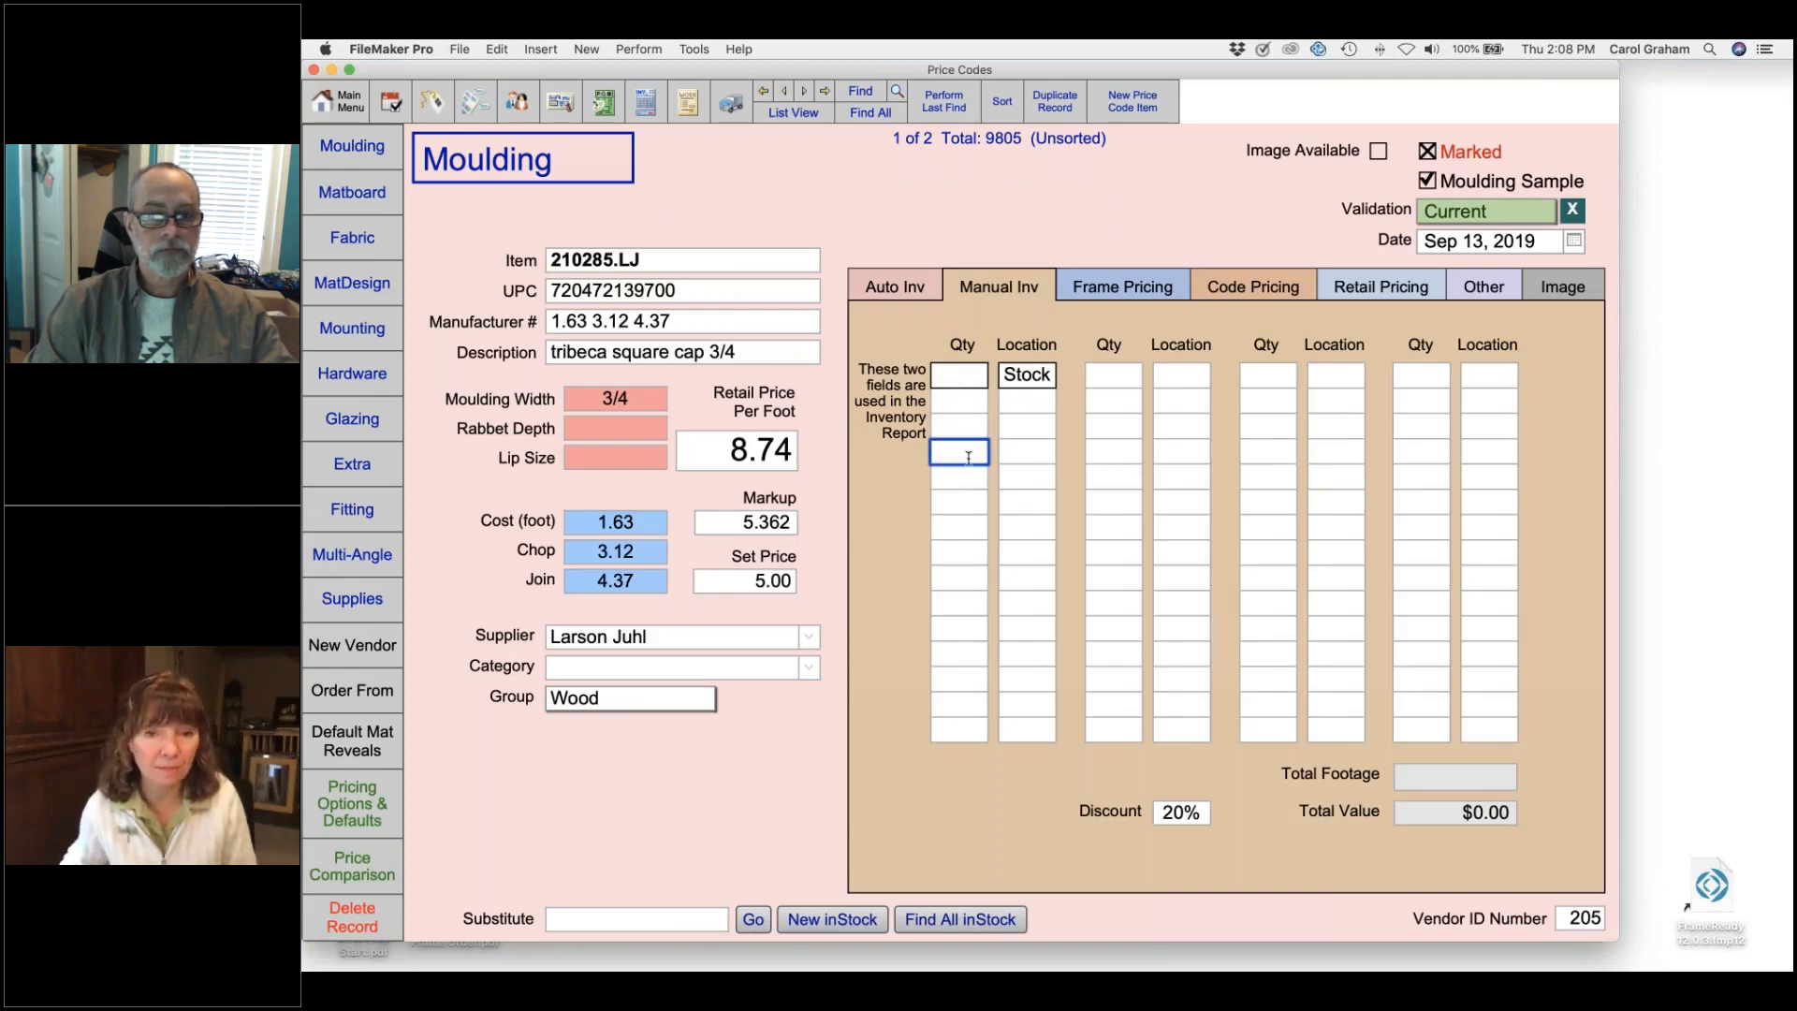
pyautogui.click(969, 454)
pyautogui.click(960, 376)
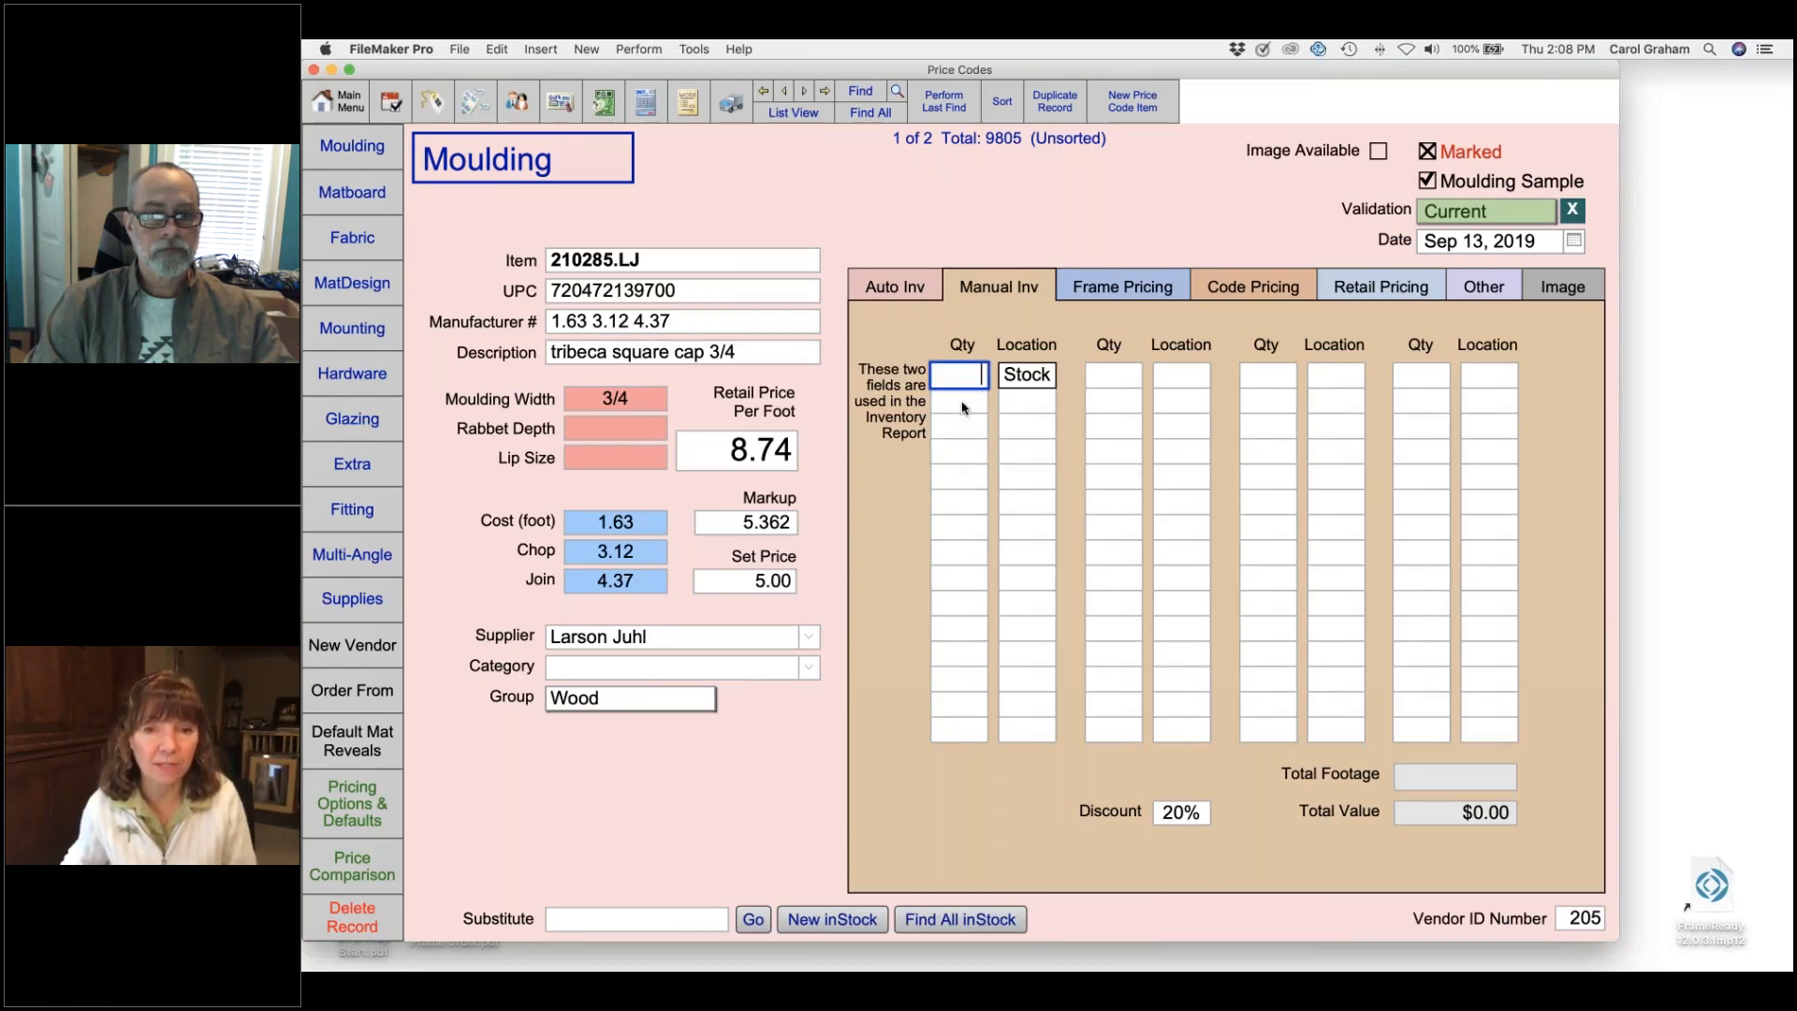
pyautogui.click(962, 428)
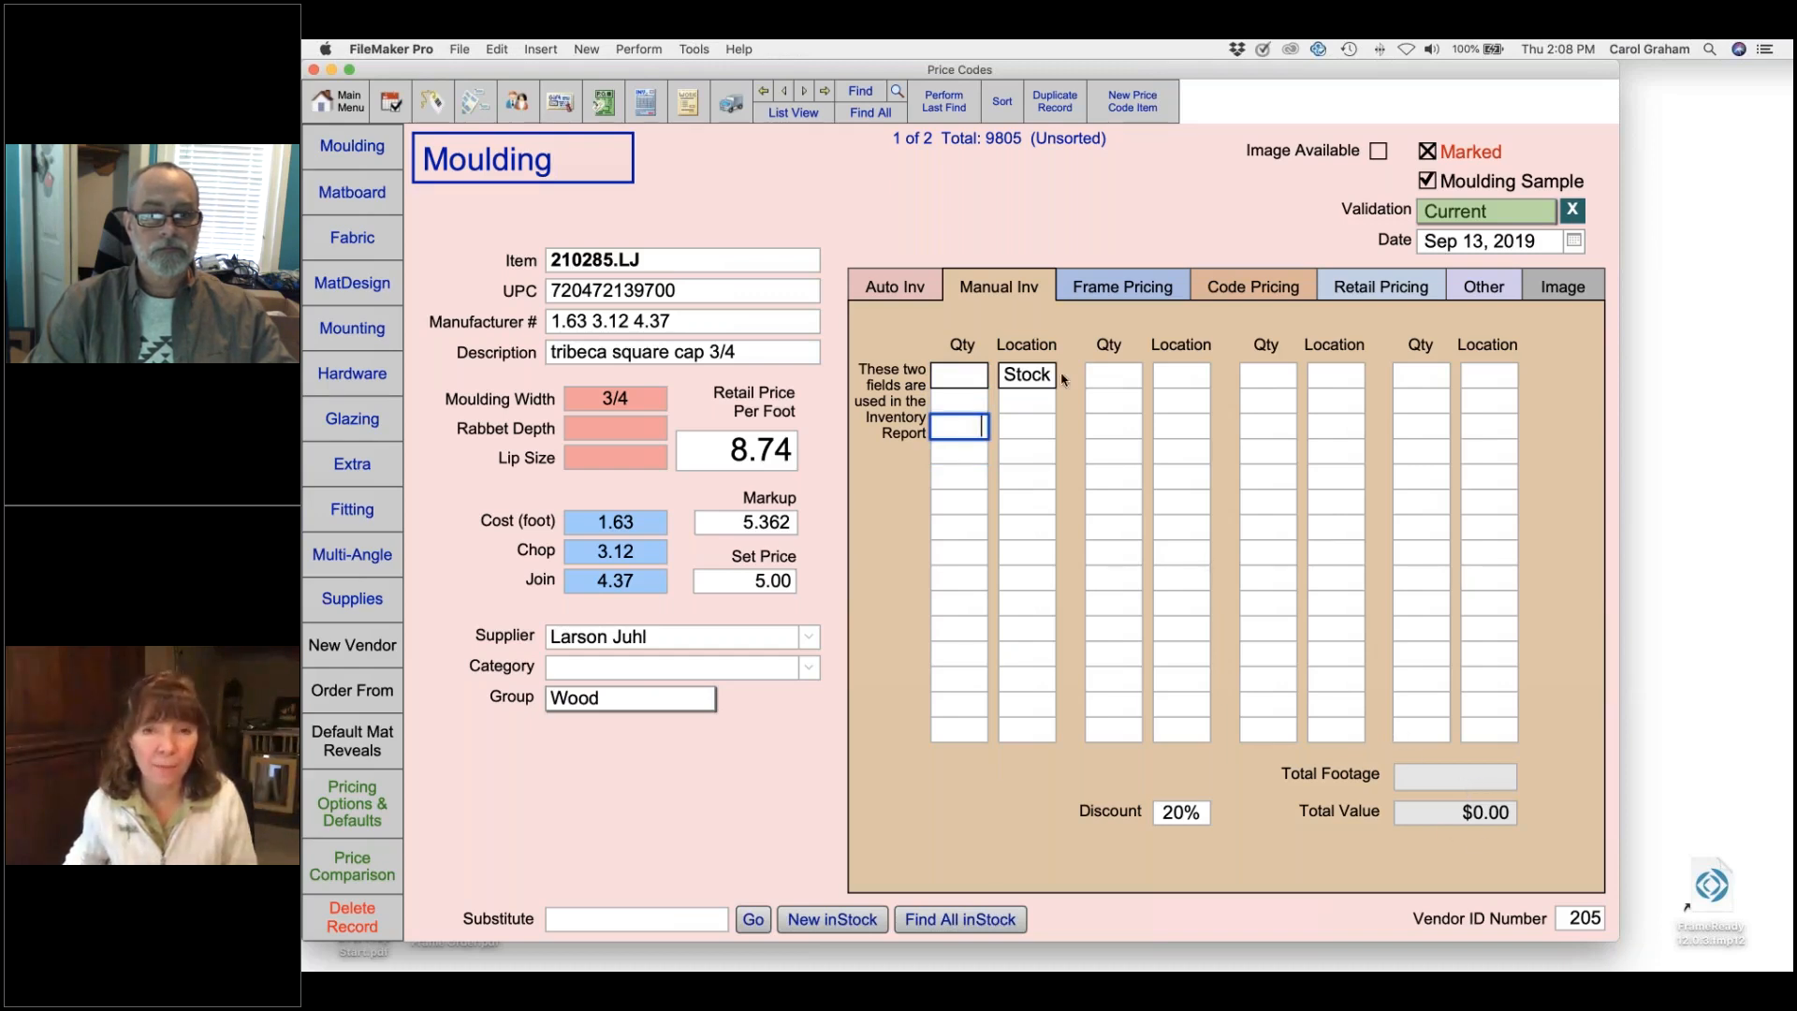
# - Set the moulding's automatic inventory threshold to 40 and its reorder level to 50
pyautogui.click(907, 284)
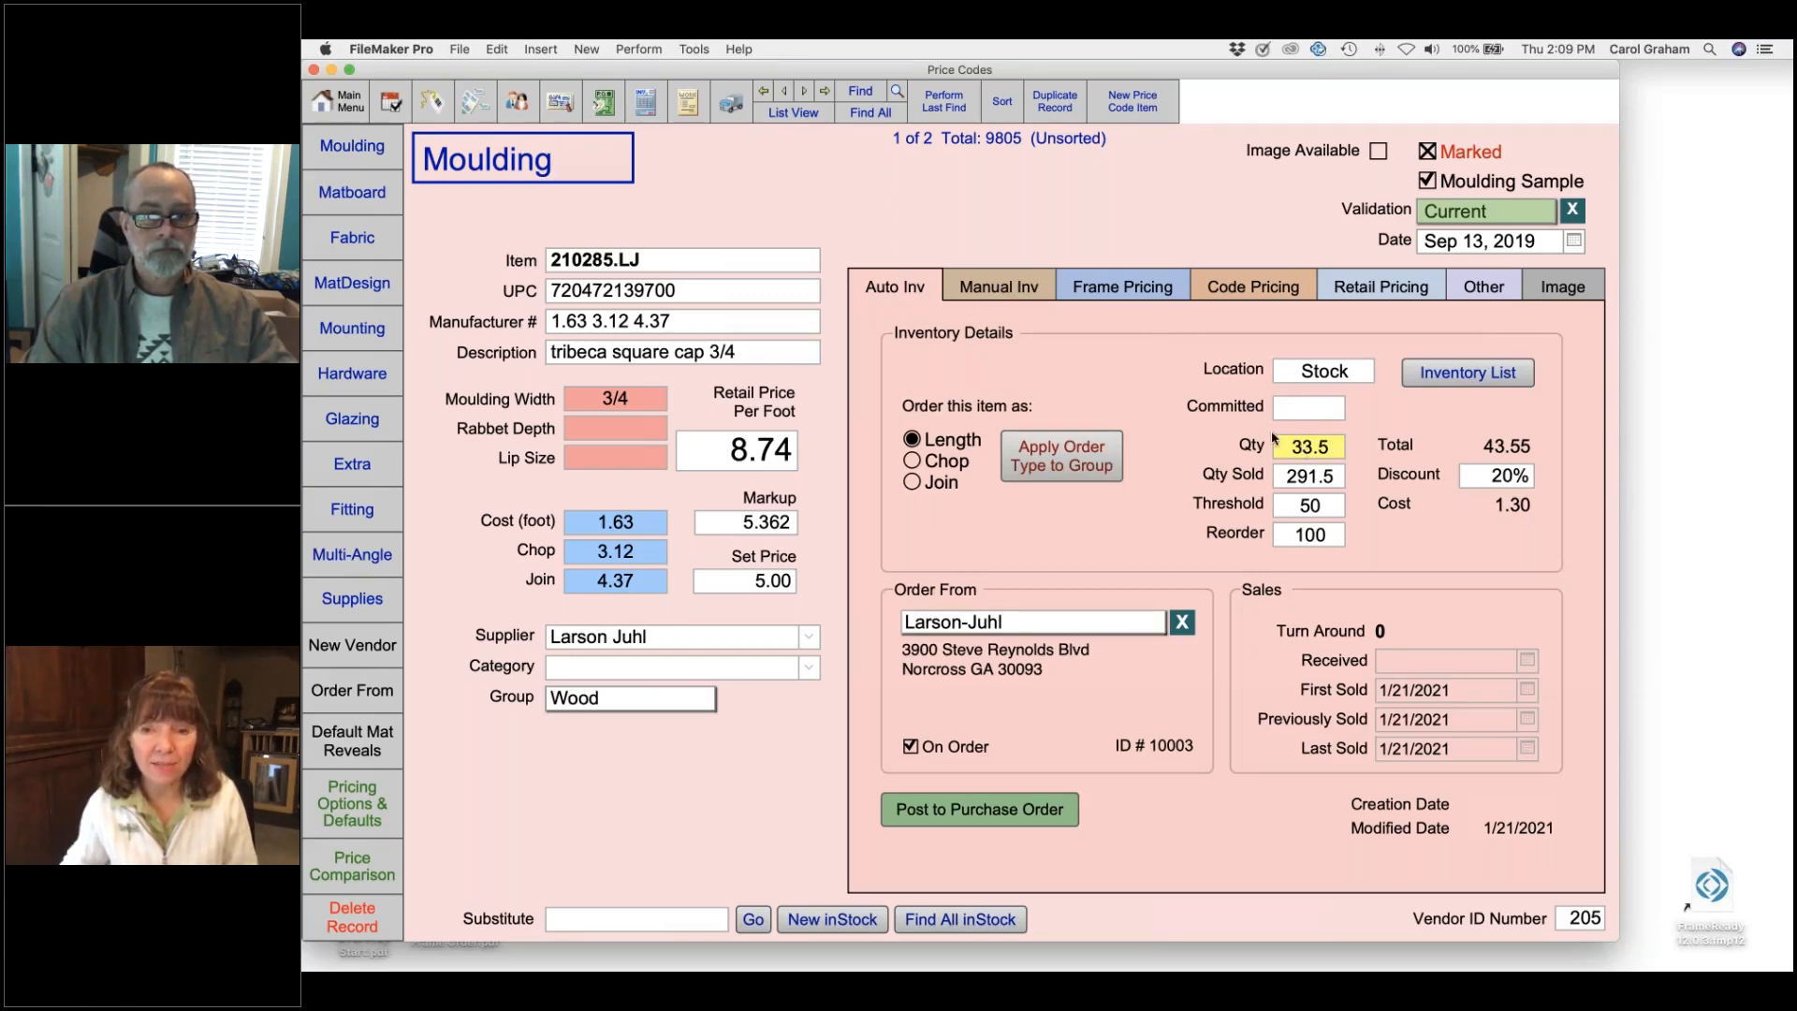
pyautogui.click(1330, 508)
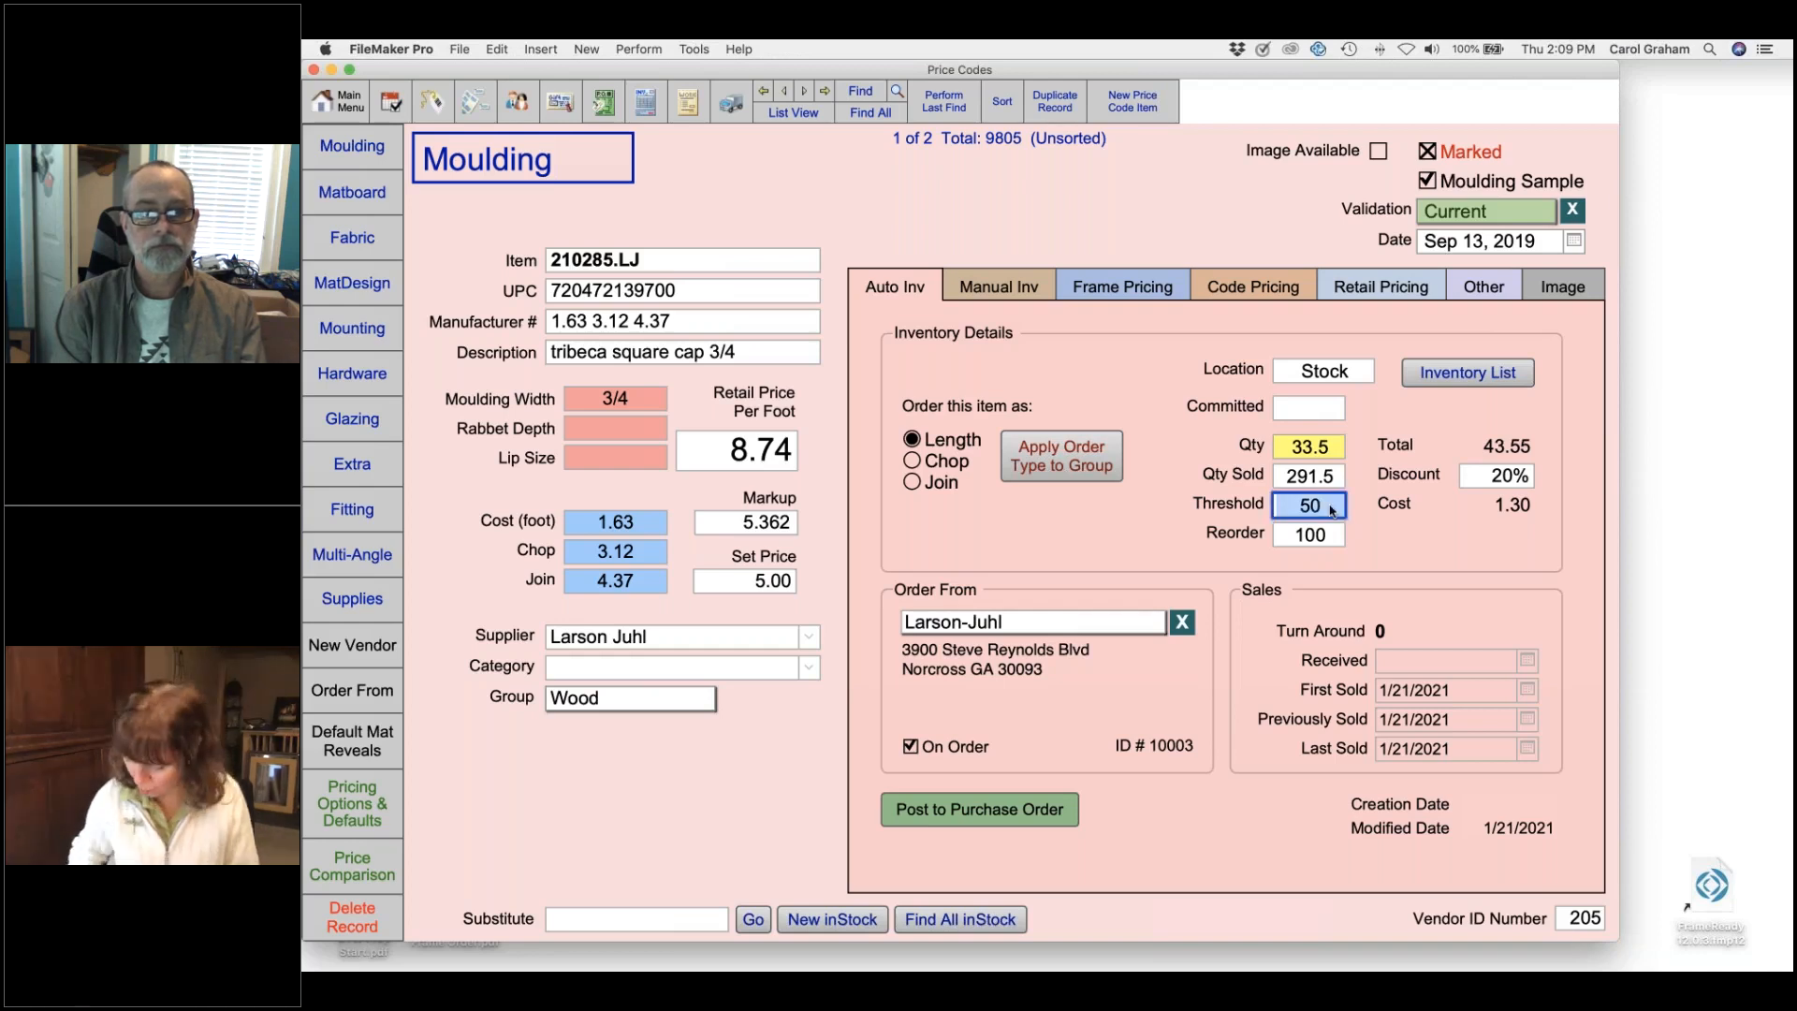
pyautogui.write('40')
pyautogui.press('Tab')
pyautogui.write('50')
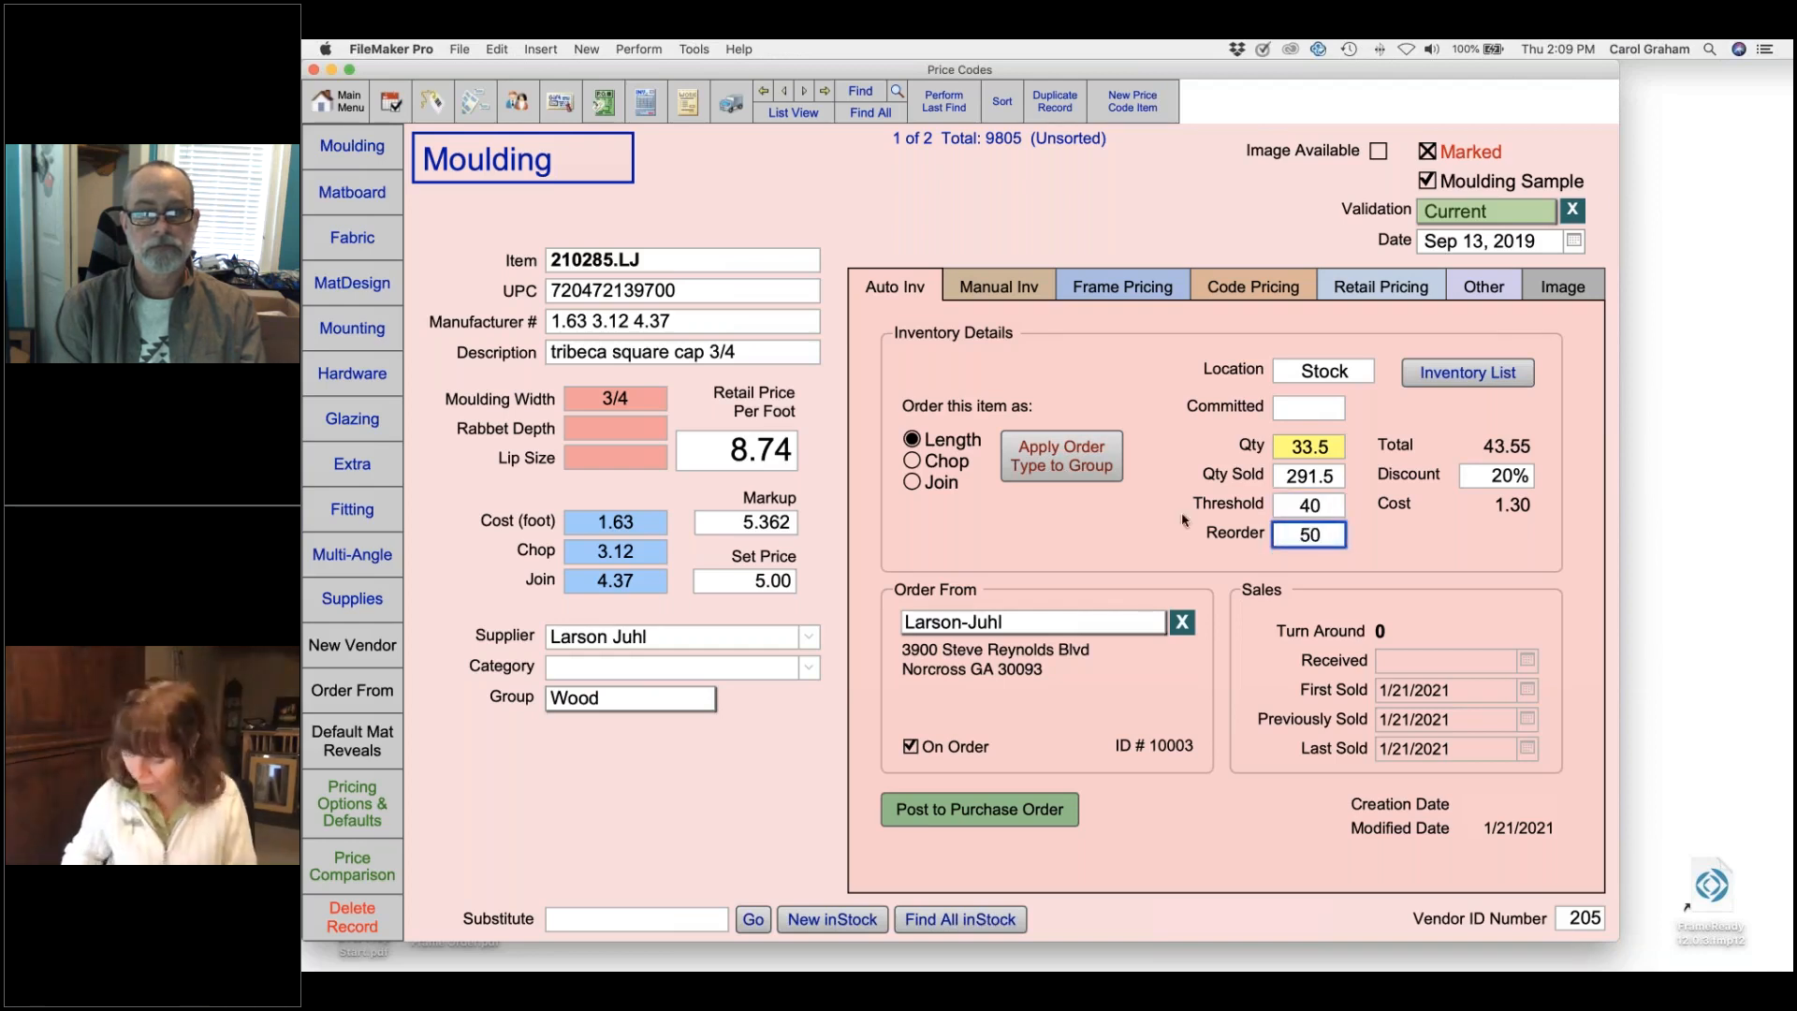
pyautogui.click(1153, 519)
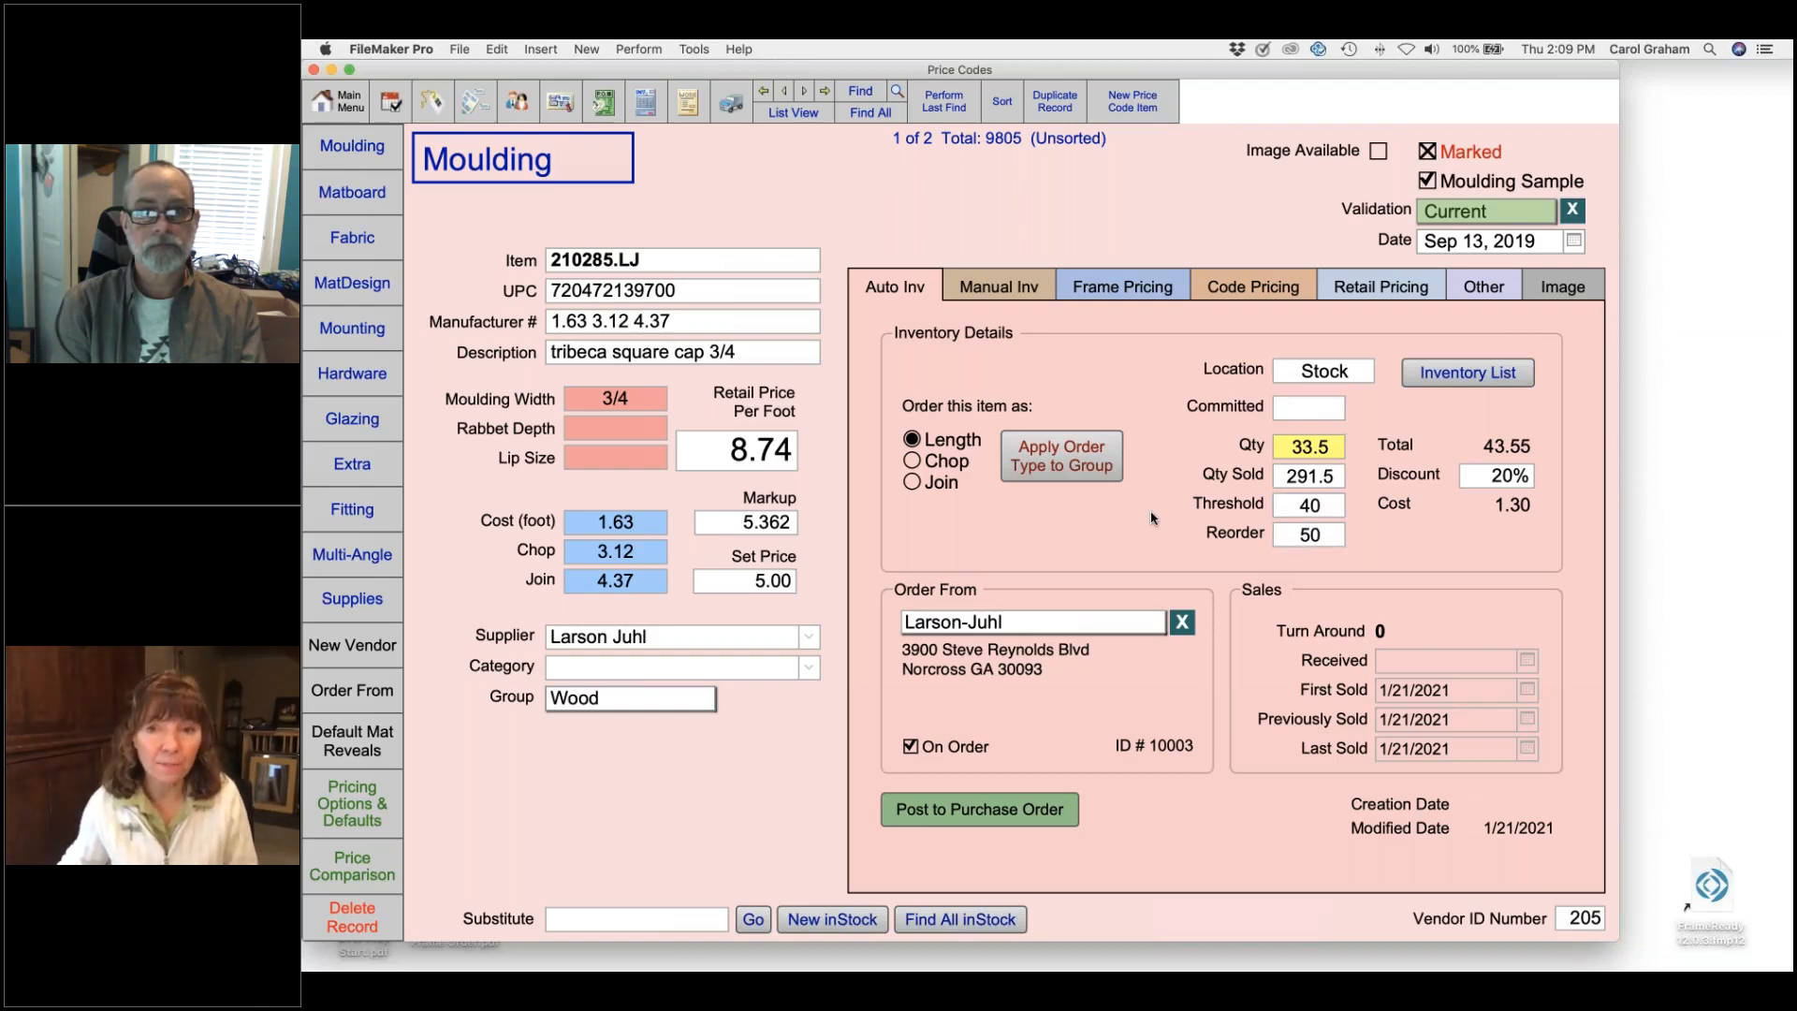
# - Turn off Hide Customer Name and Hide Work Order Number in the Purchase Order print options
pyautogui.click(339, 102)
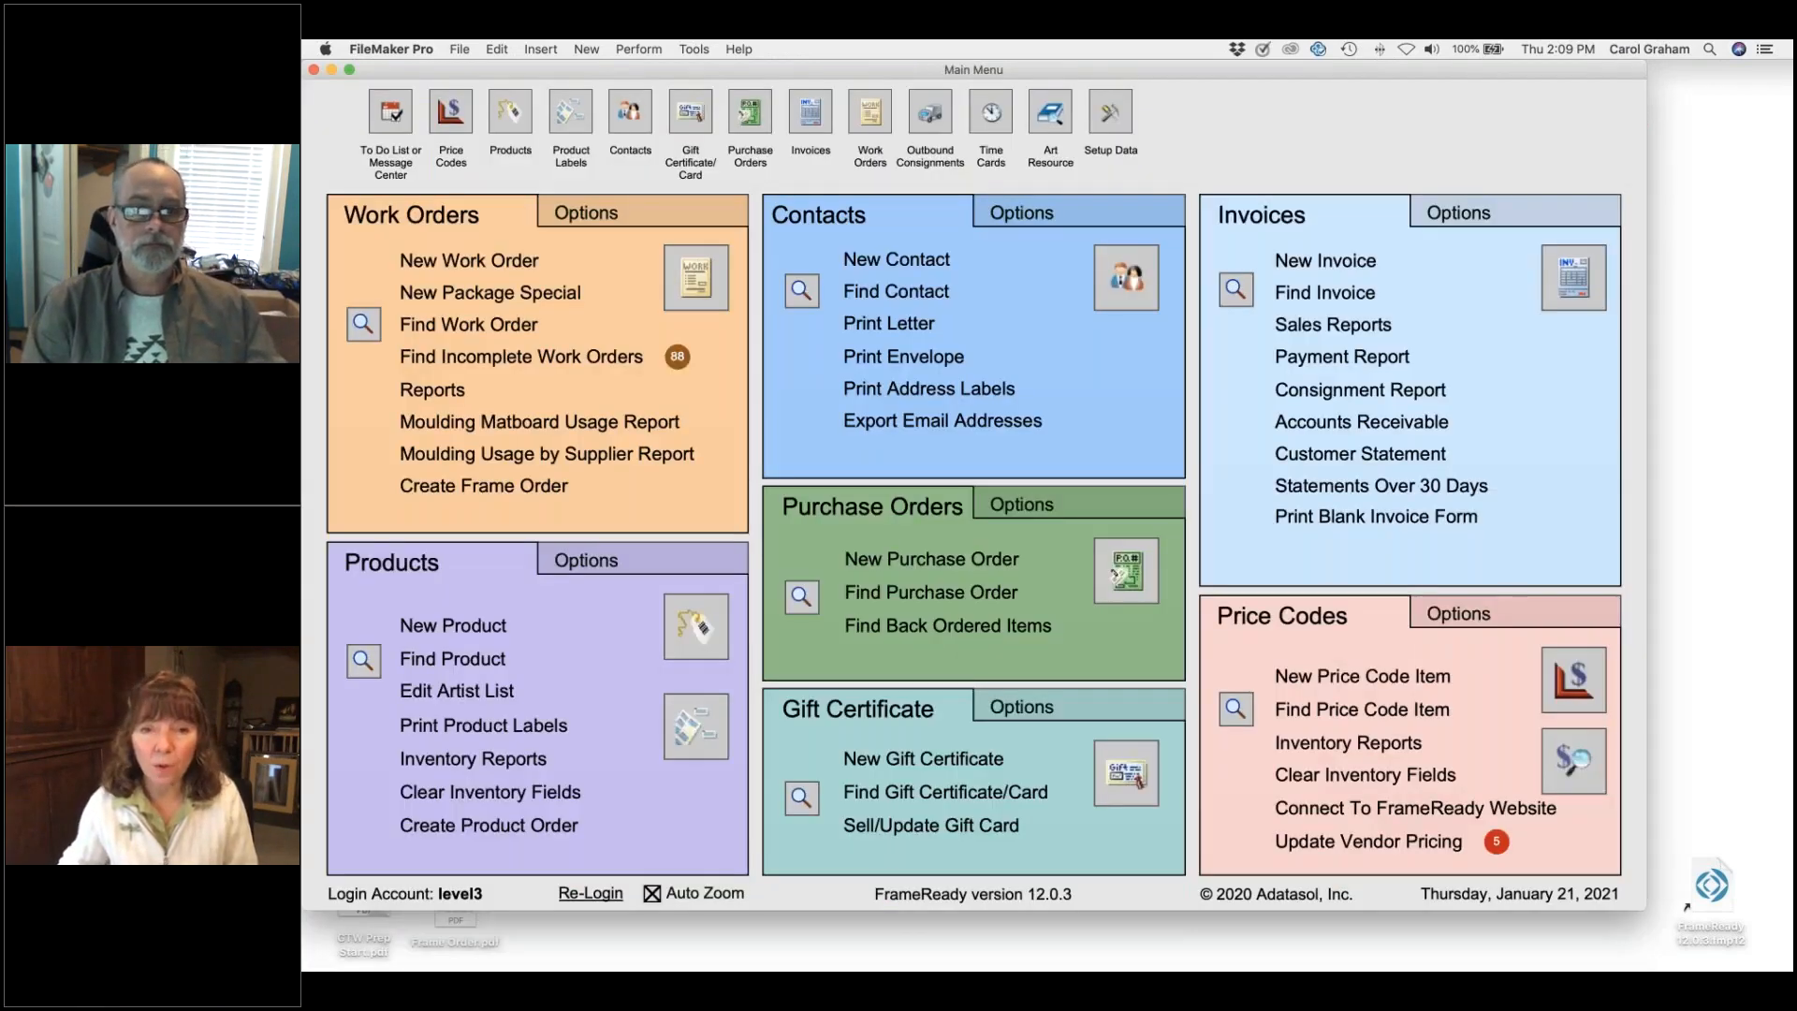
pyautogui.click(1113, 506)
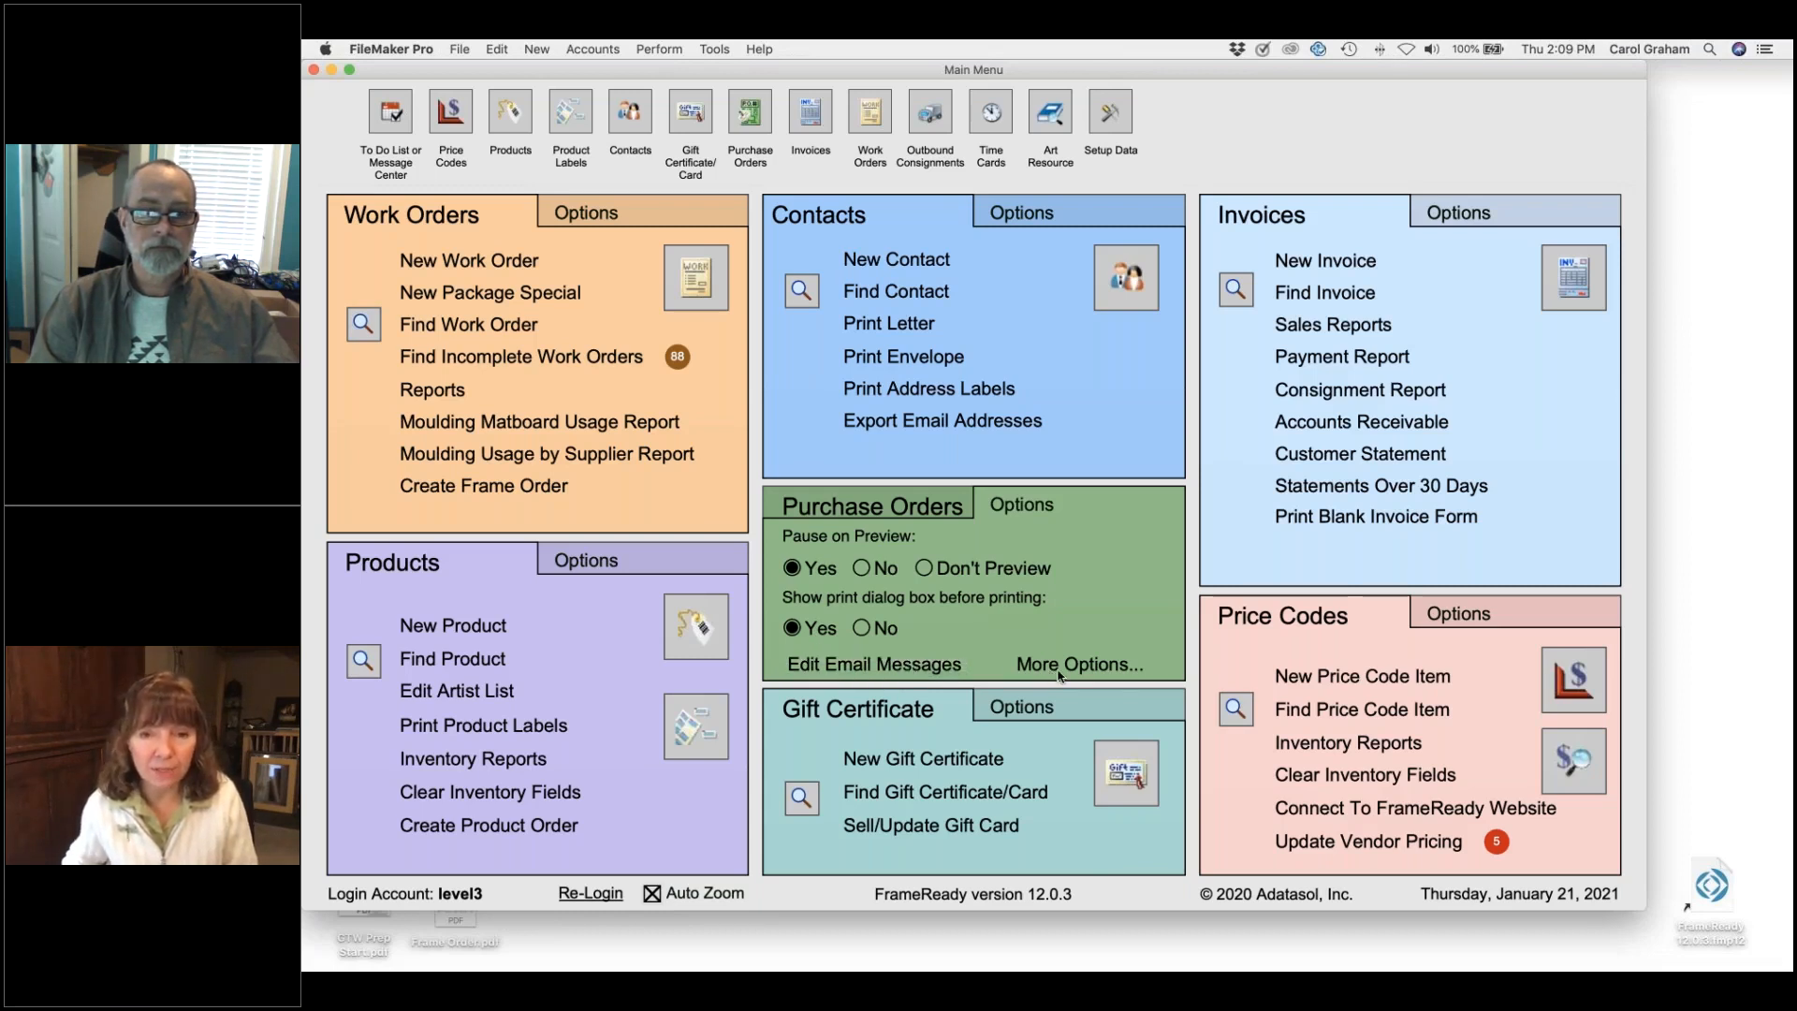
pyautogui.click(1113, 669)
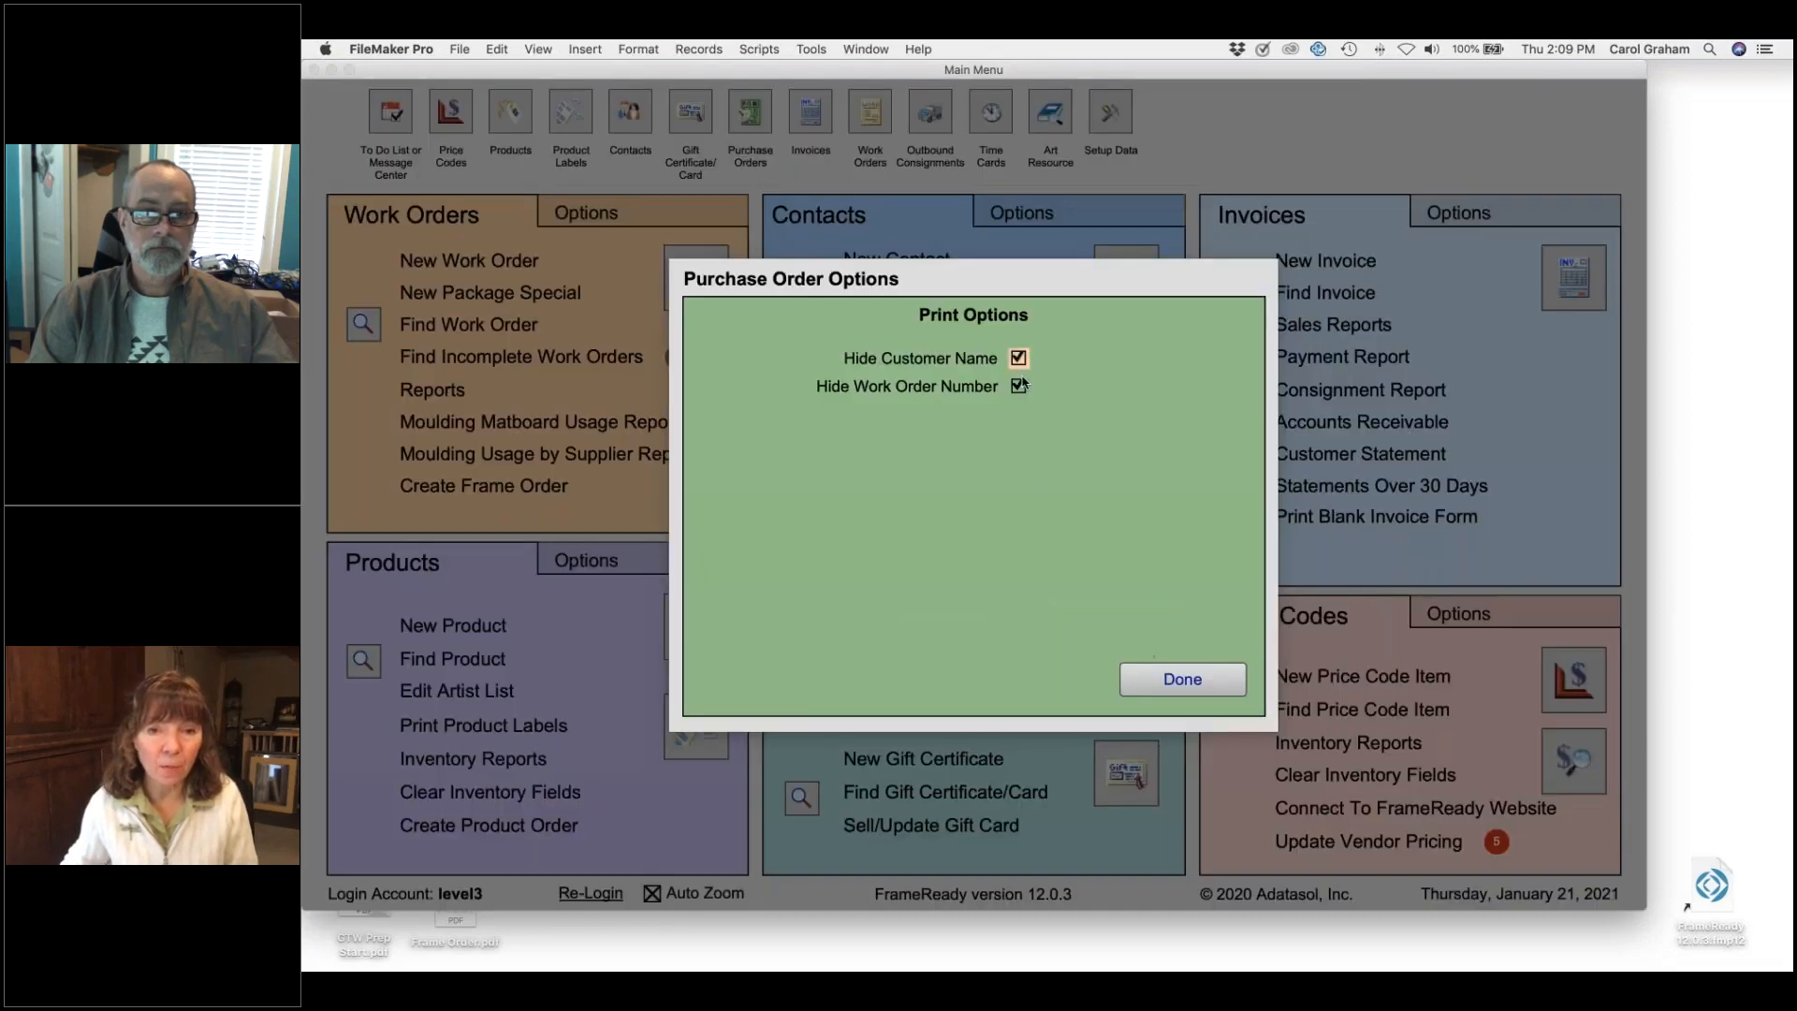
pyautogui.click(1018, 357)
pyautogui.click(1018, 385)
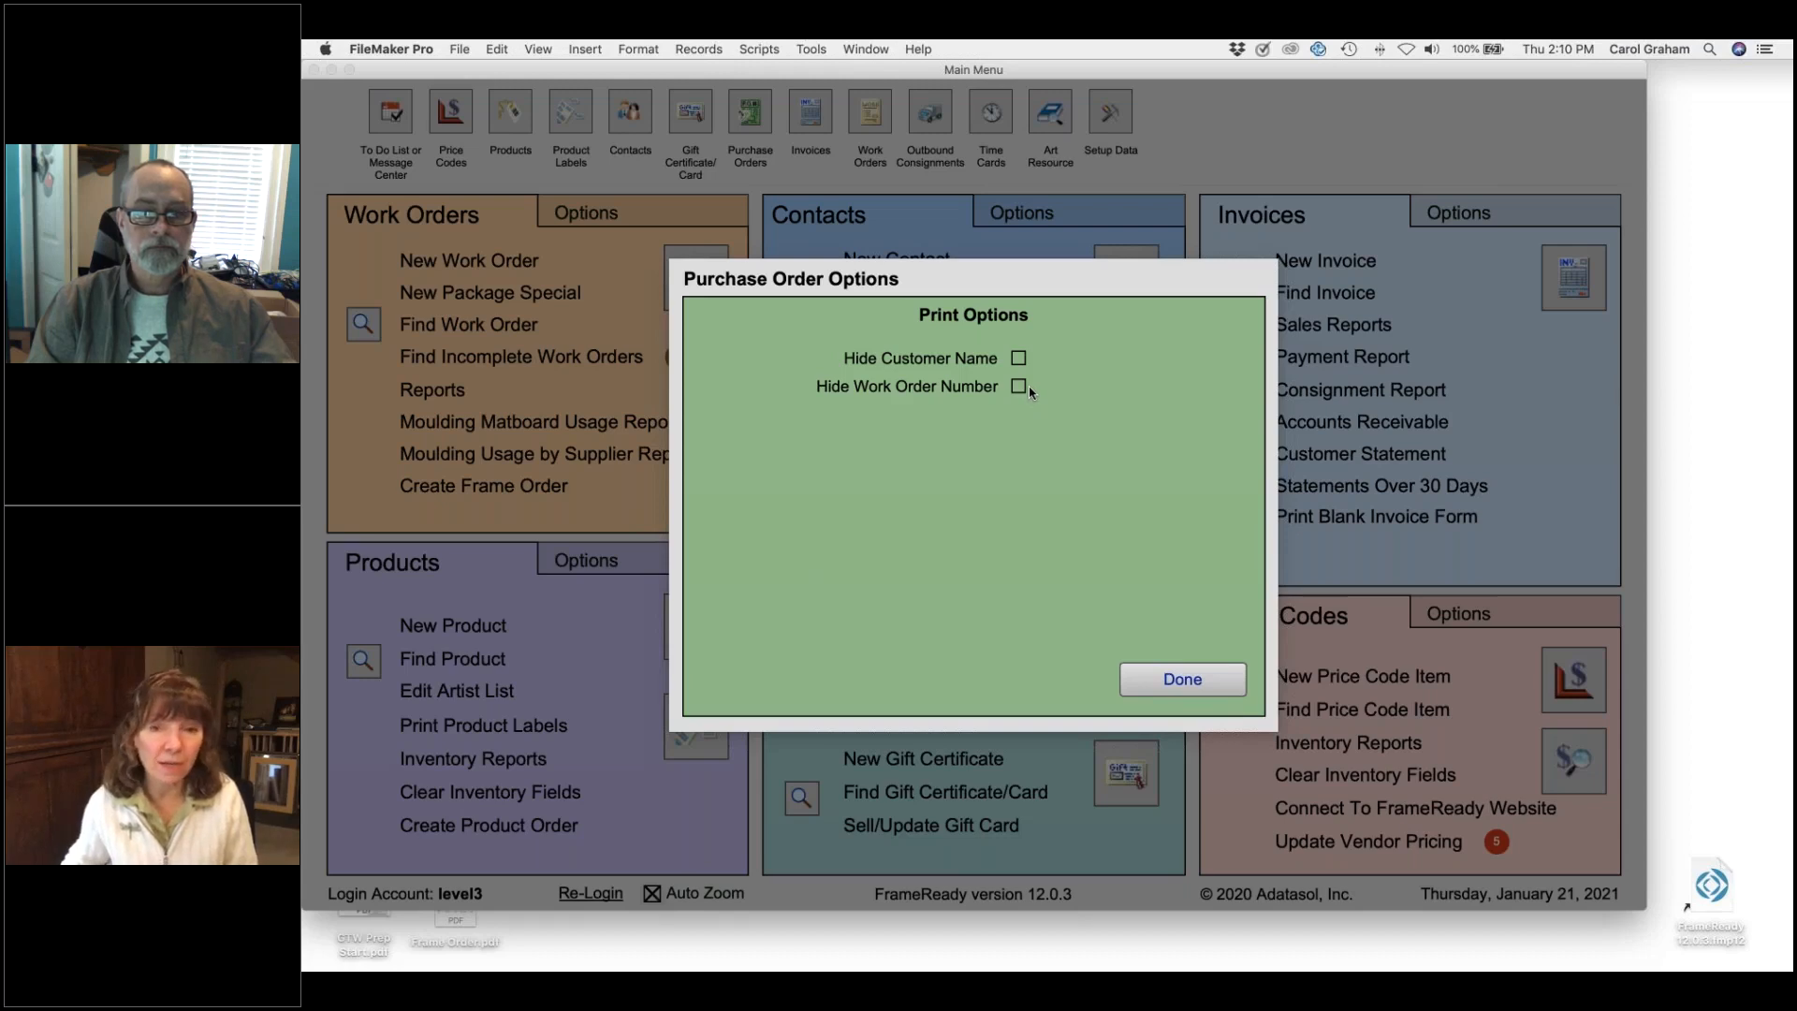
pyautogui.click(1029, 385)
pyautogui.click(1020, 359)
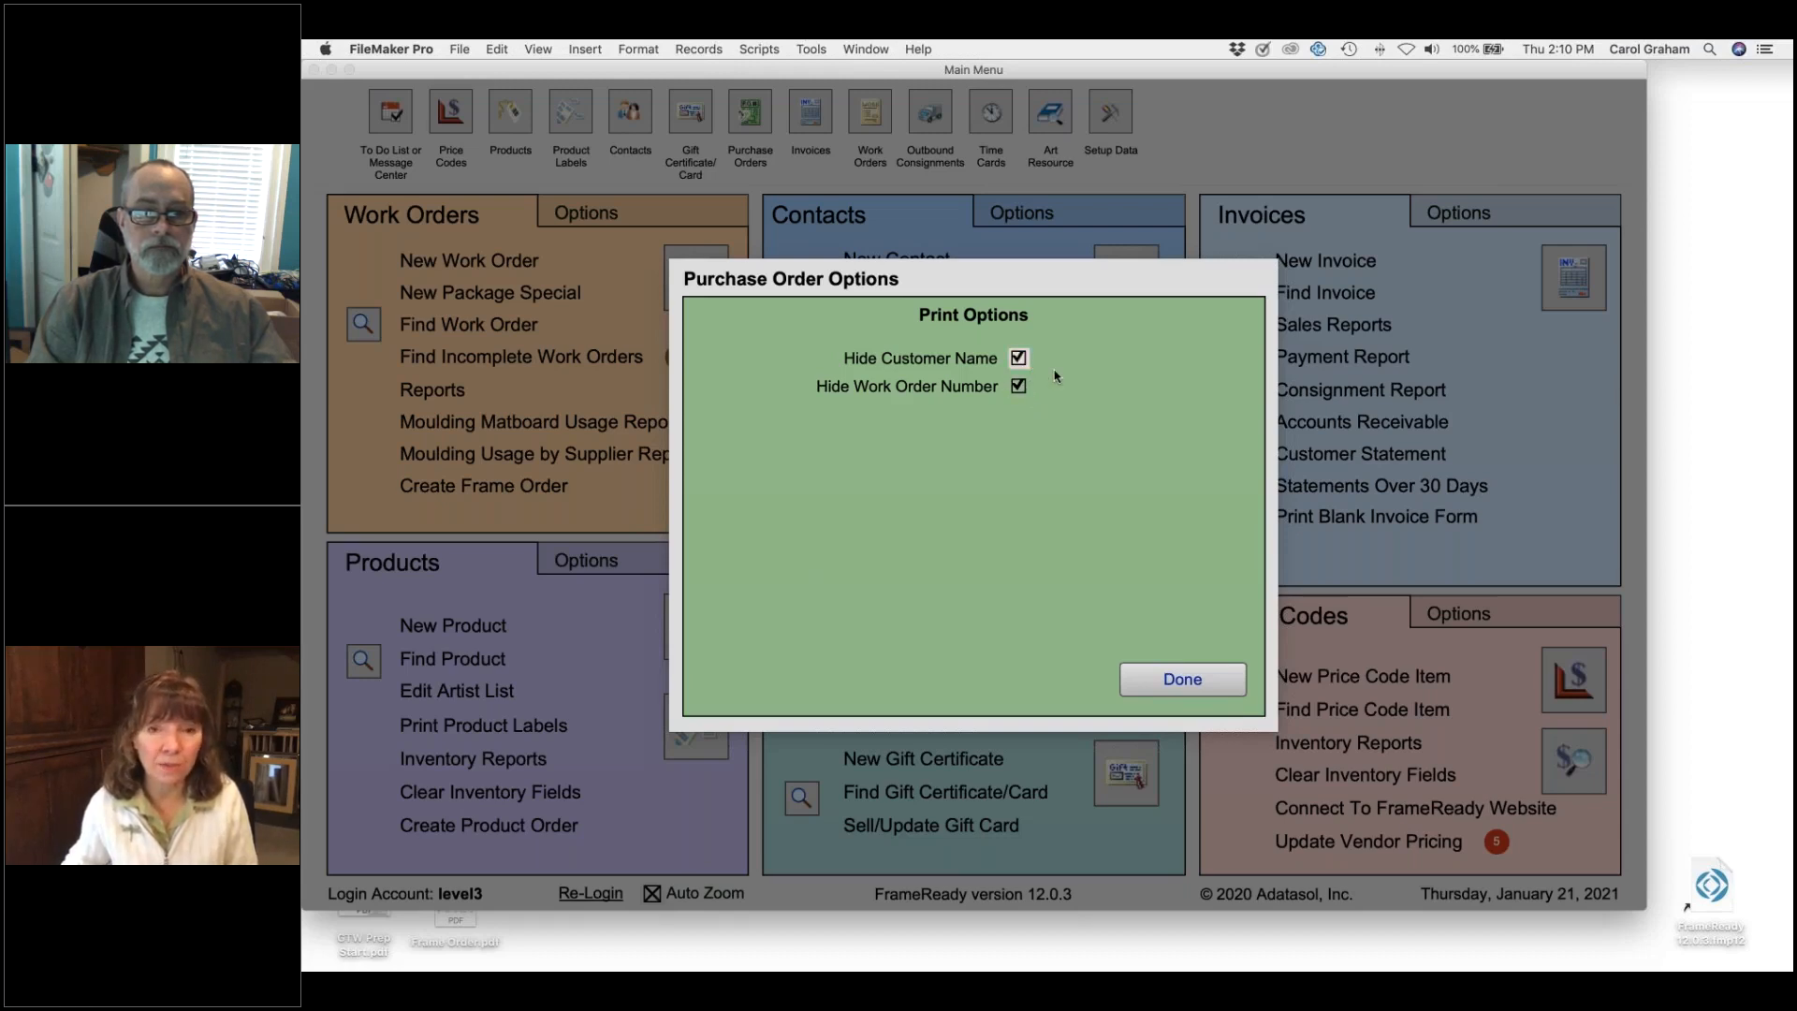
pyautogui.click(1019, 360)
pyautogui.click(1018, 387)
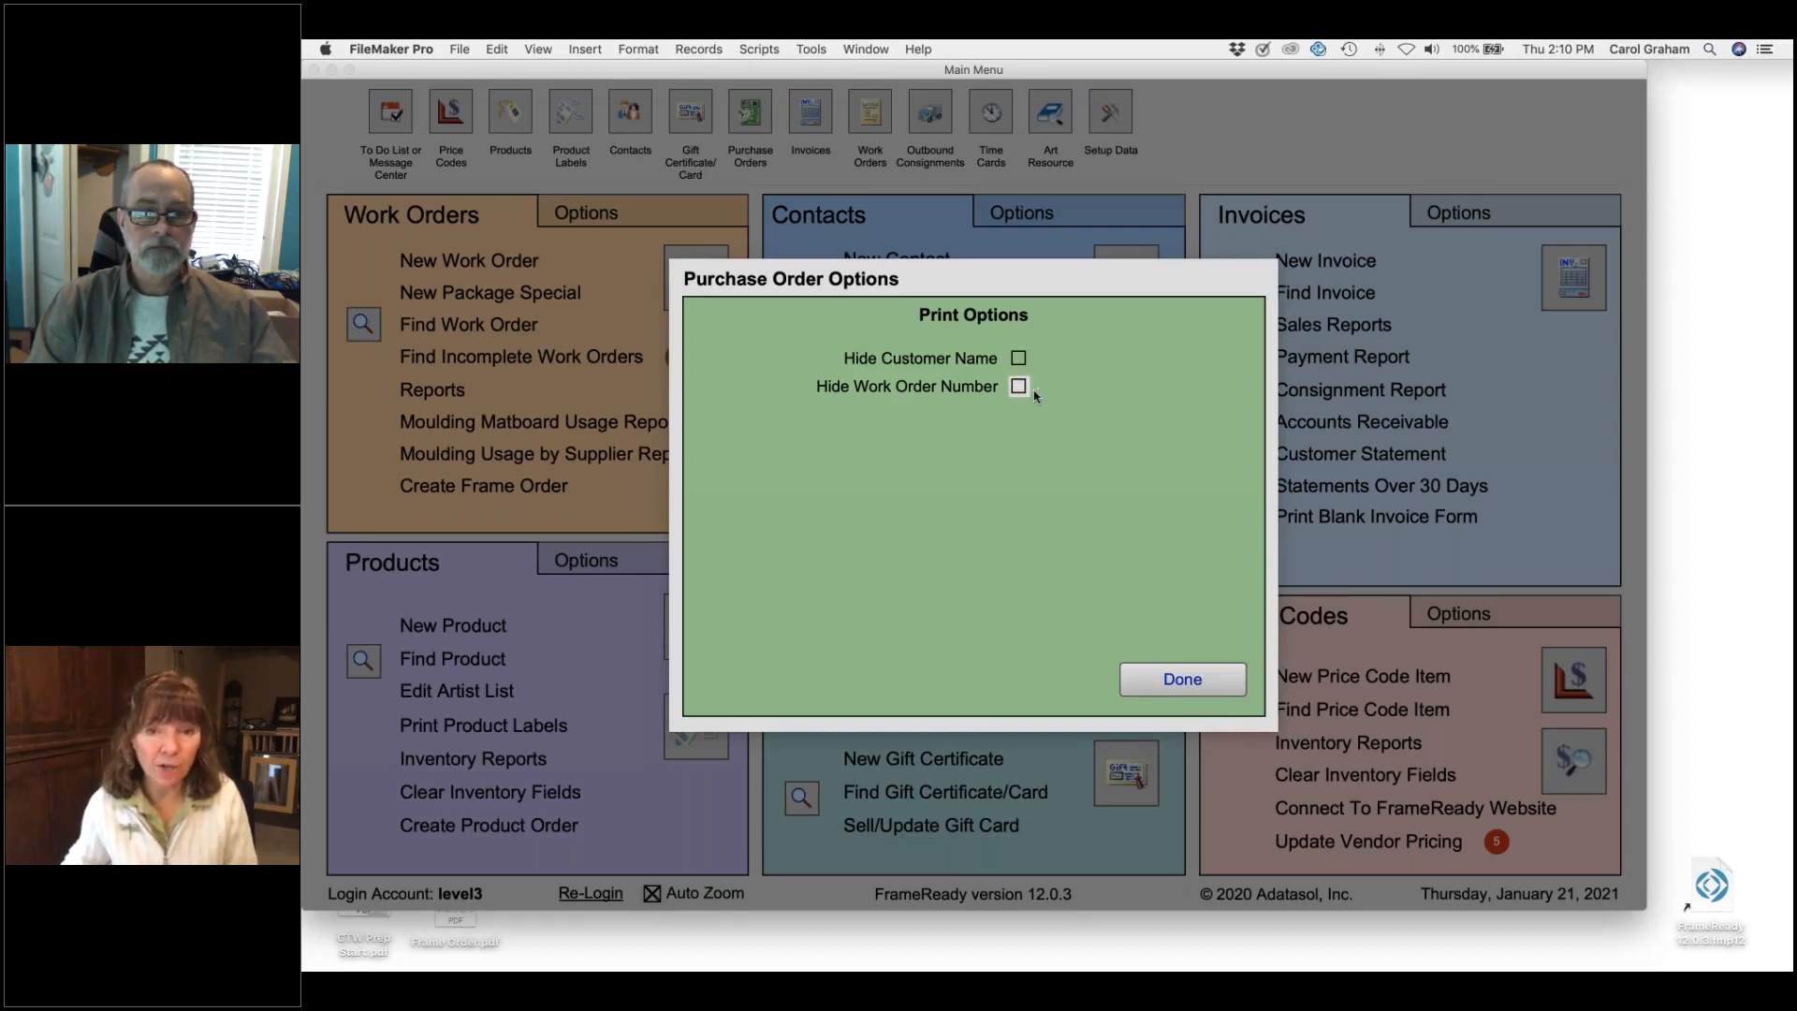
pyautogui.click(1178, 683)
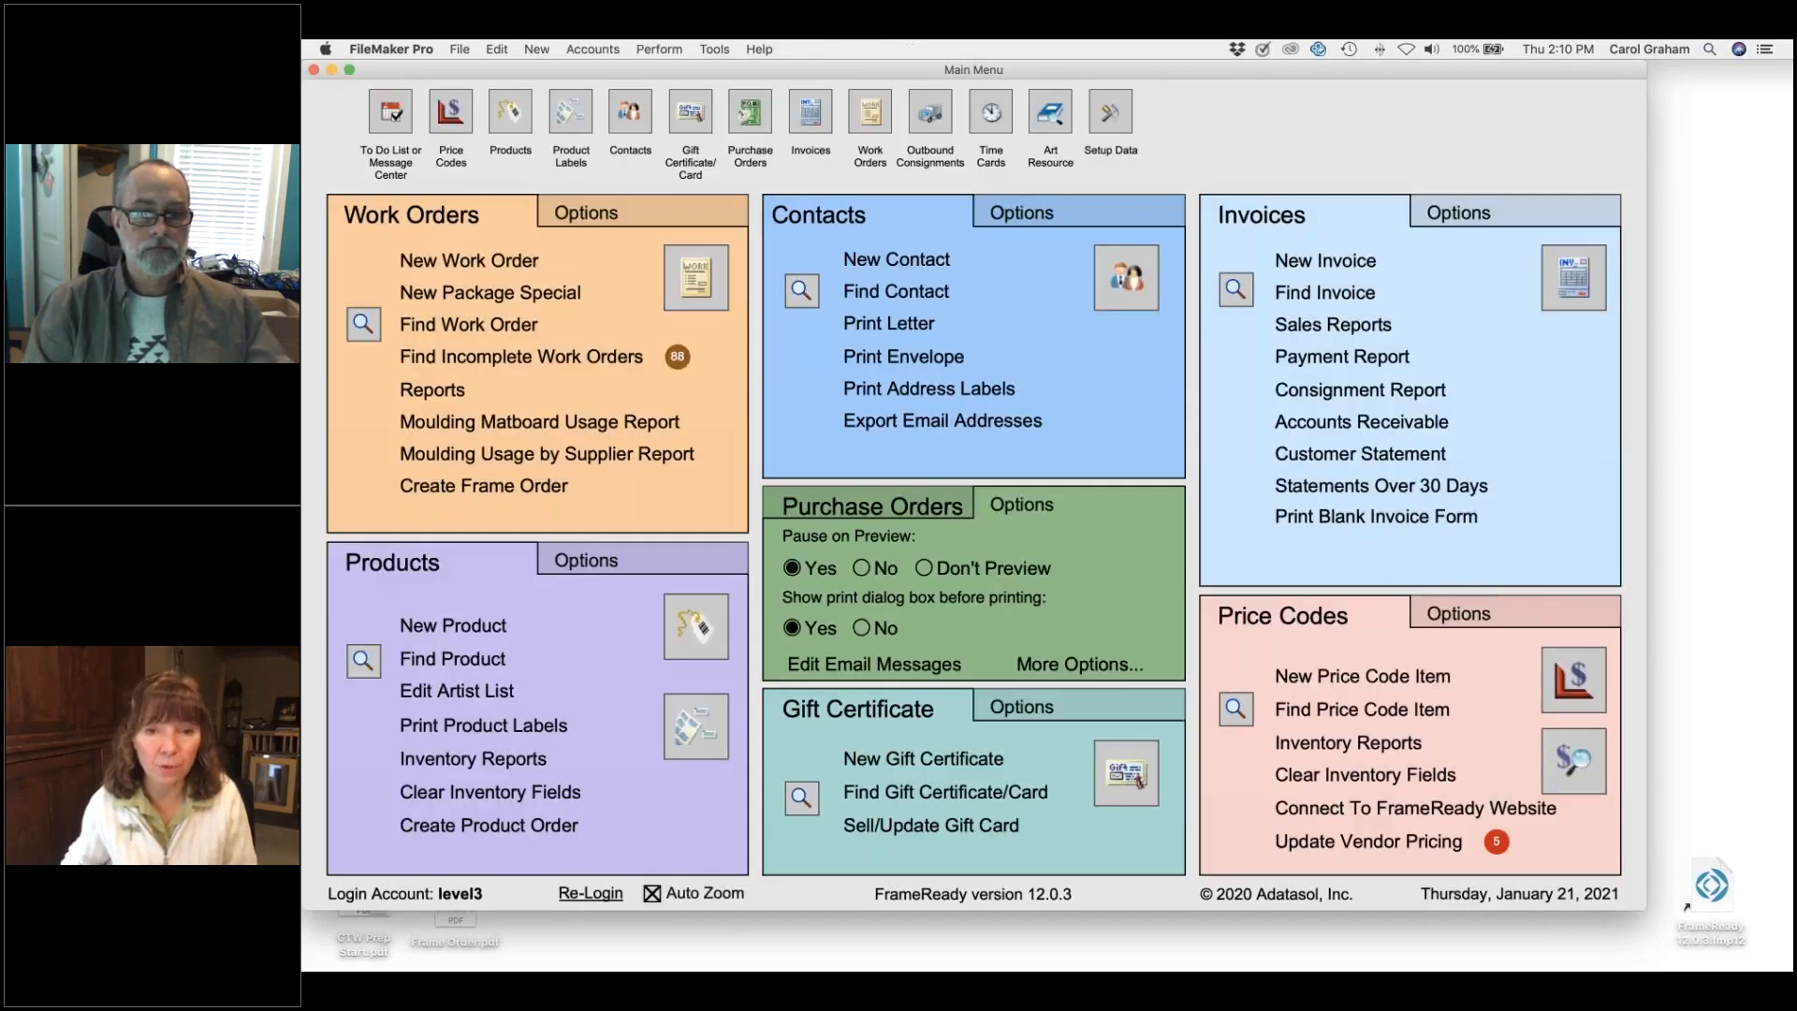
pyautogui.click(922, 506)
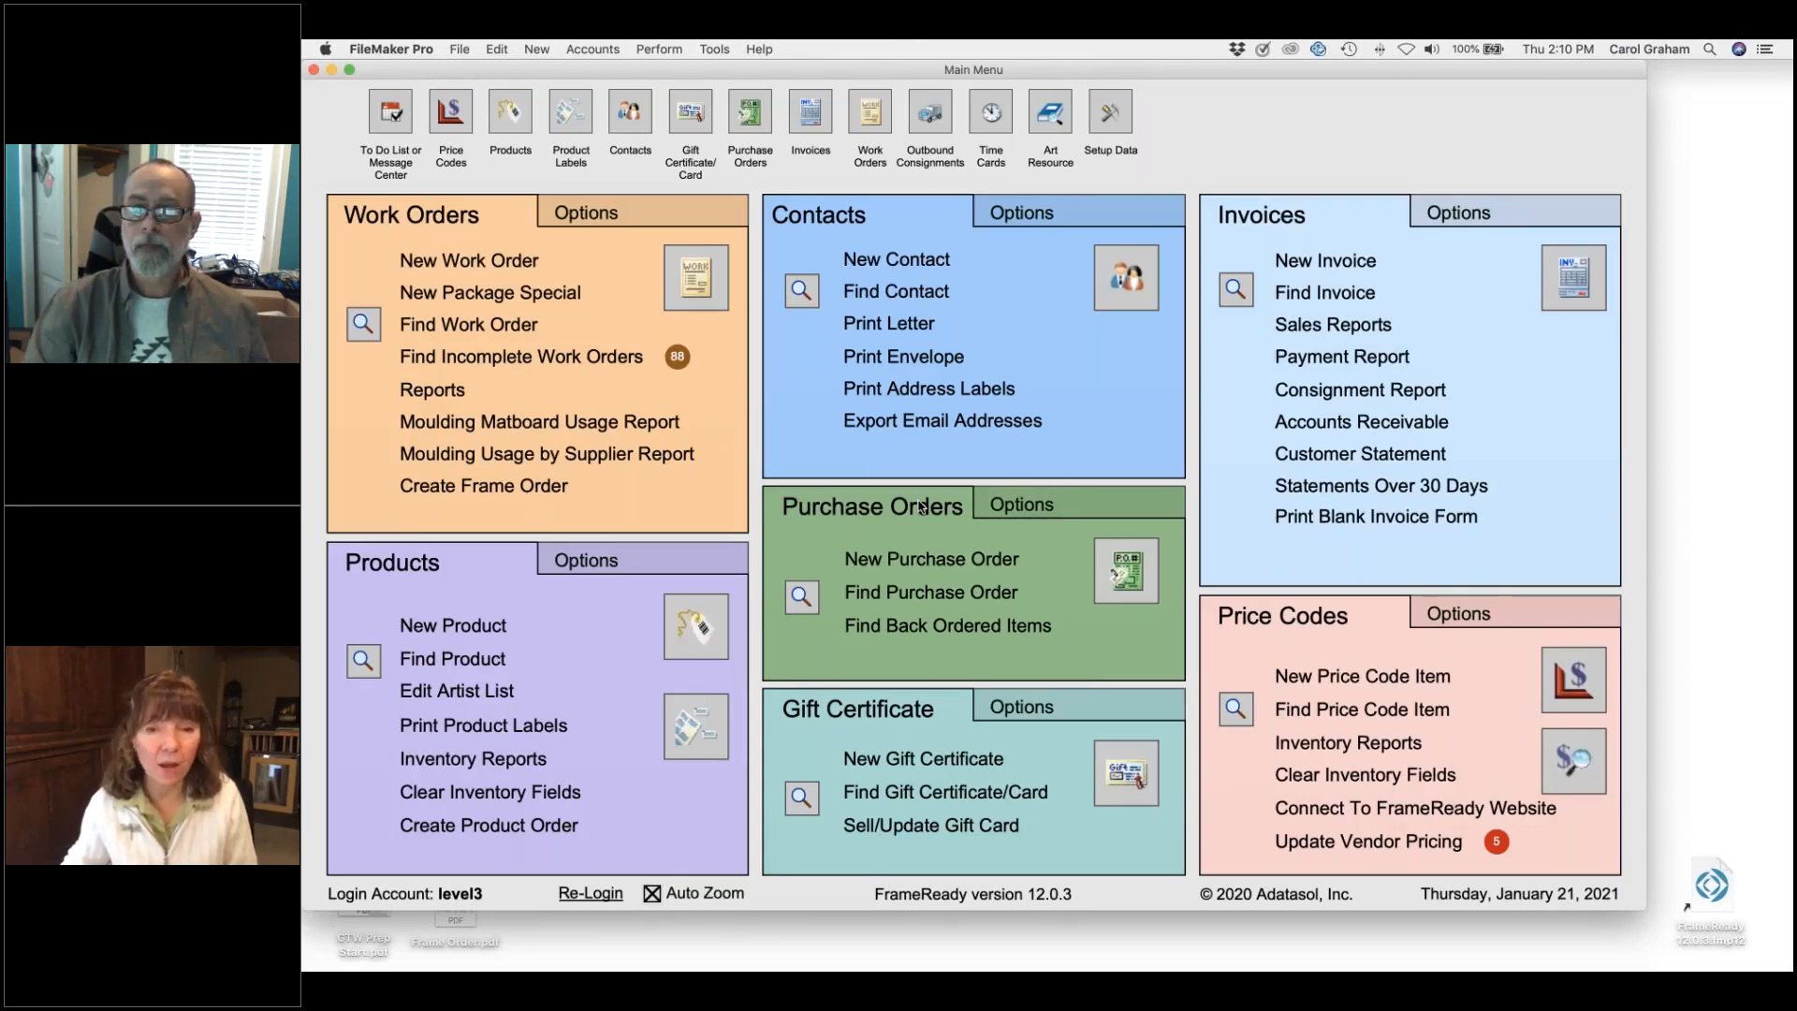
# - Open the Charming Prints purchase order, examine its tax and exemption fields, and return to the main menu
pyautogui.click(1113, 576)
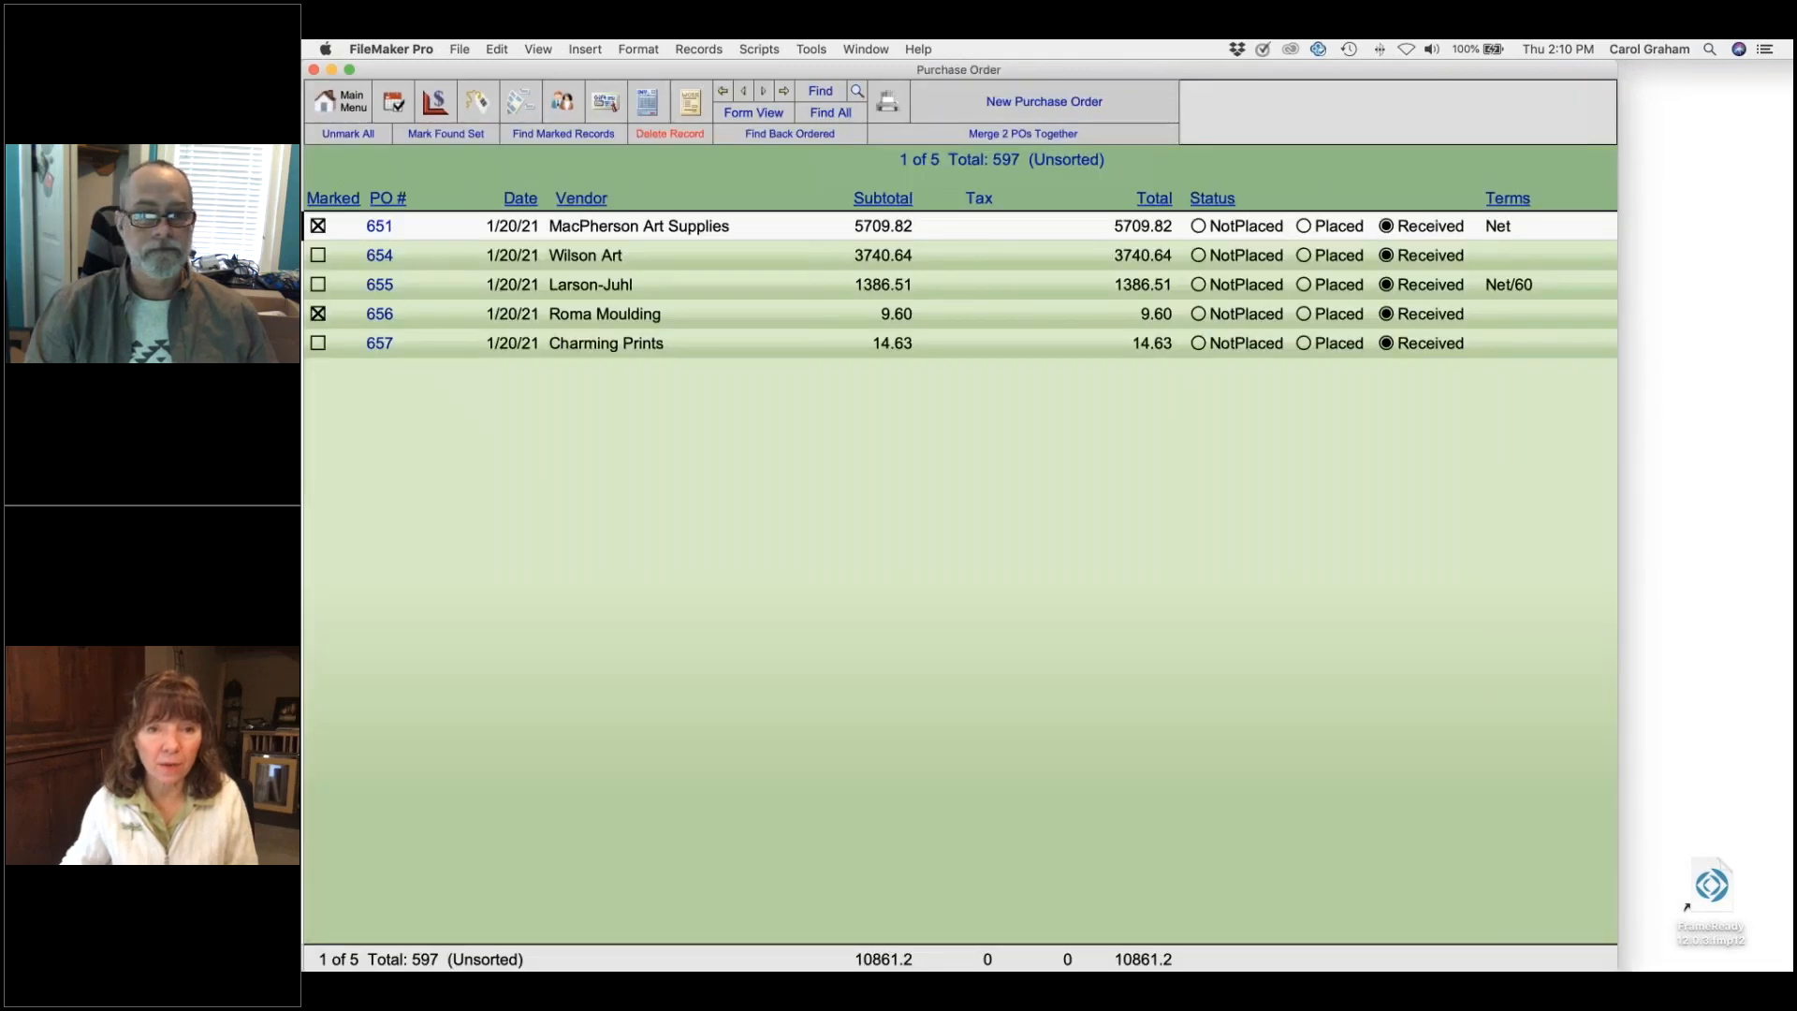
pyautogui.click(850, 346)
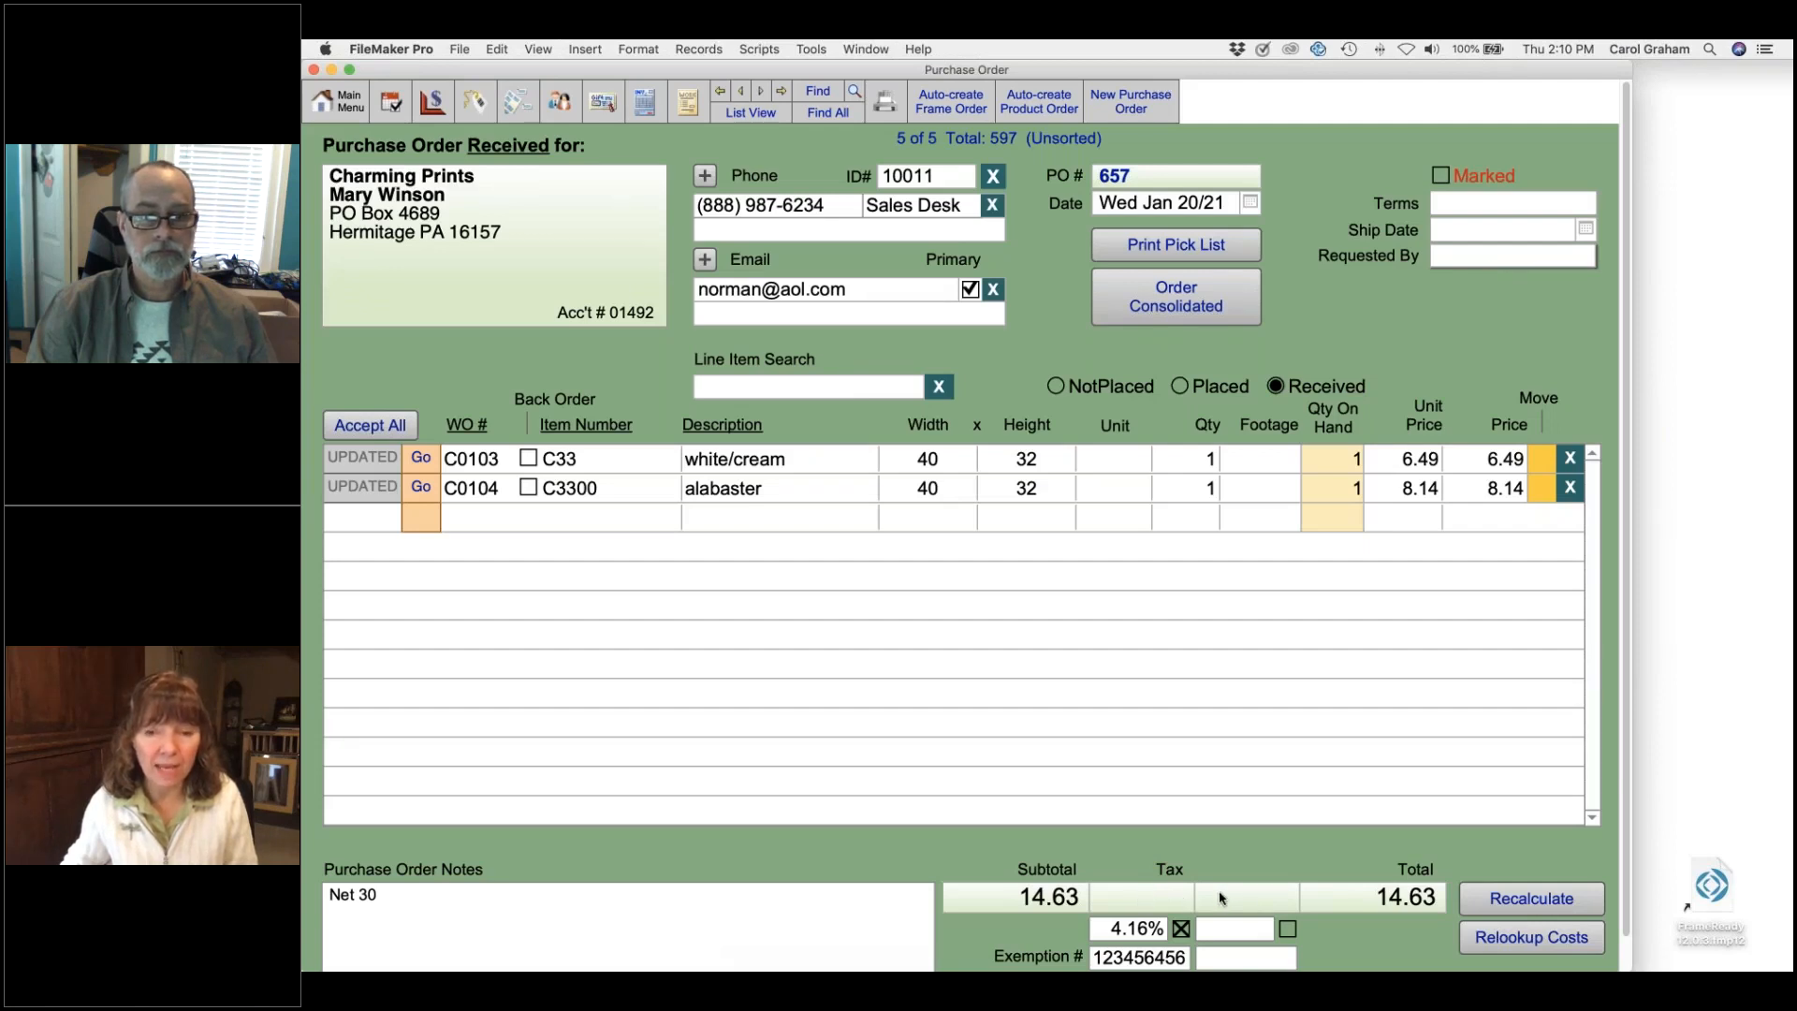
pyautogui.click(329, 114)
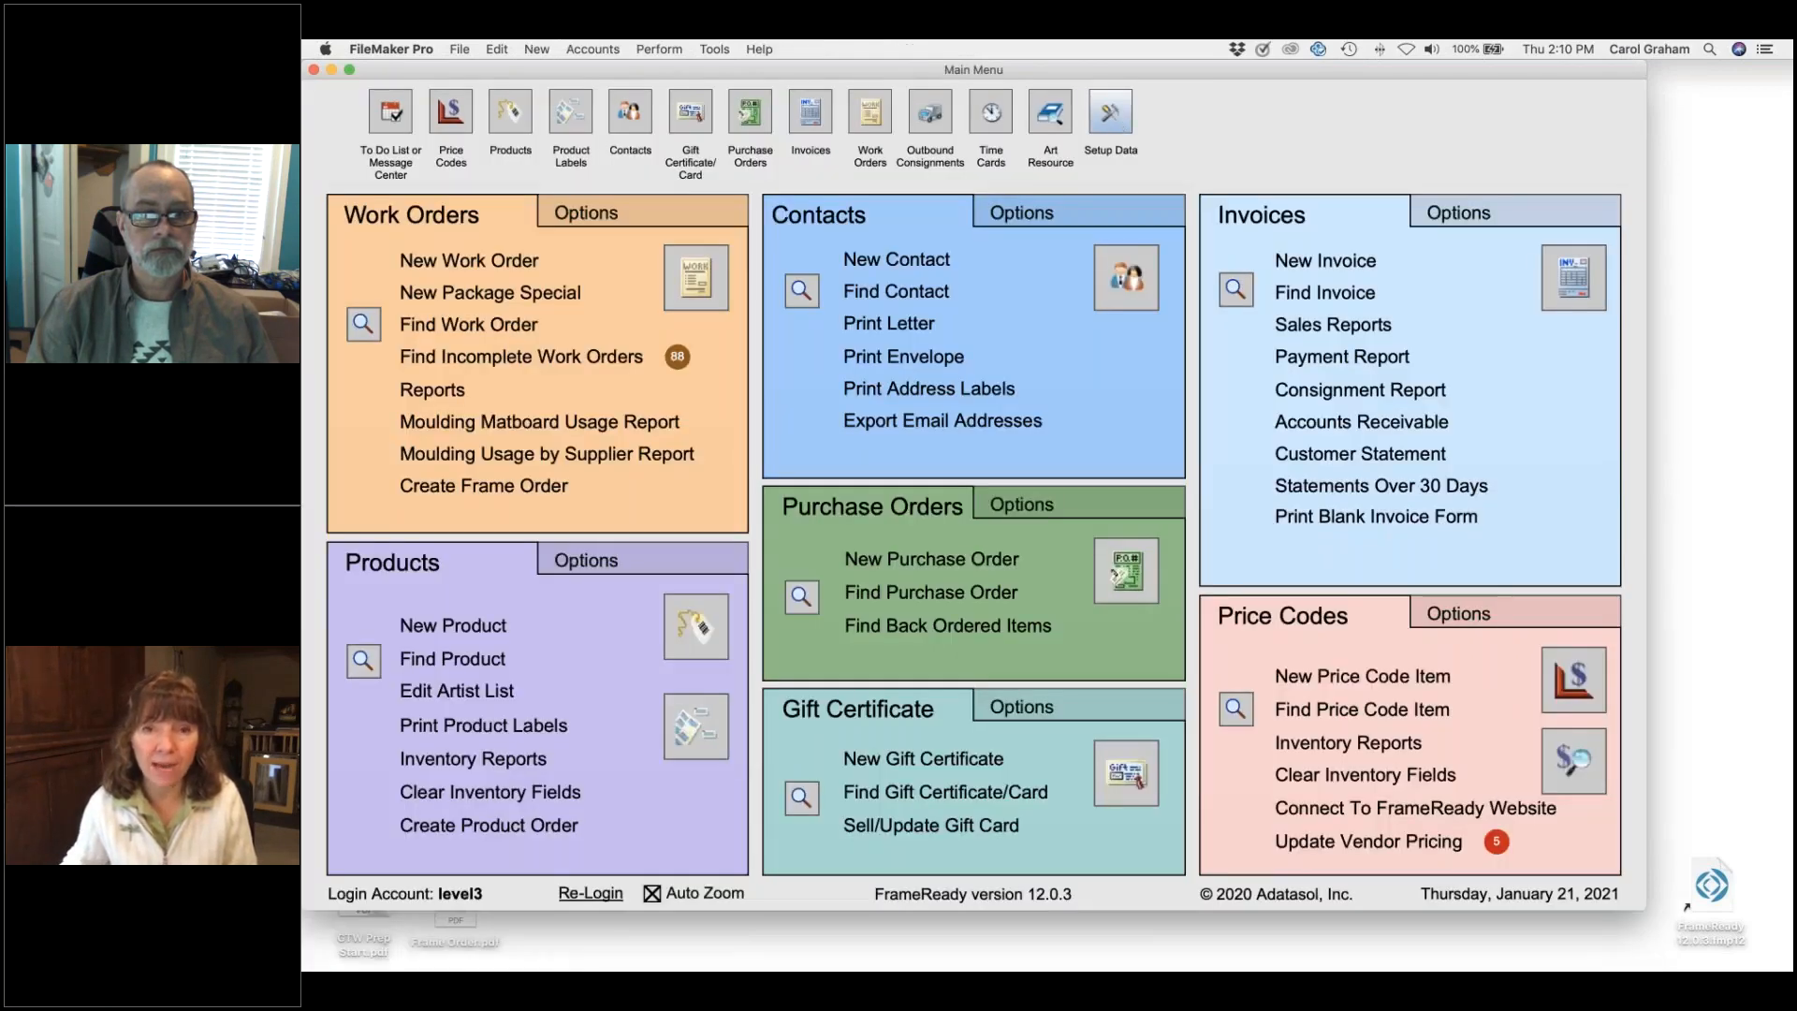
# - Check the tax rate and exemption certificate fields in the fiscal settings of the Setup Data
pyautogui.click(1110, 112)
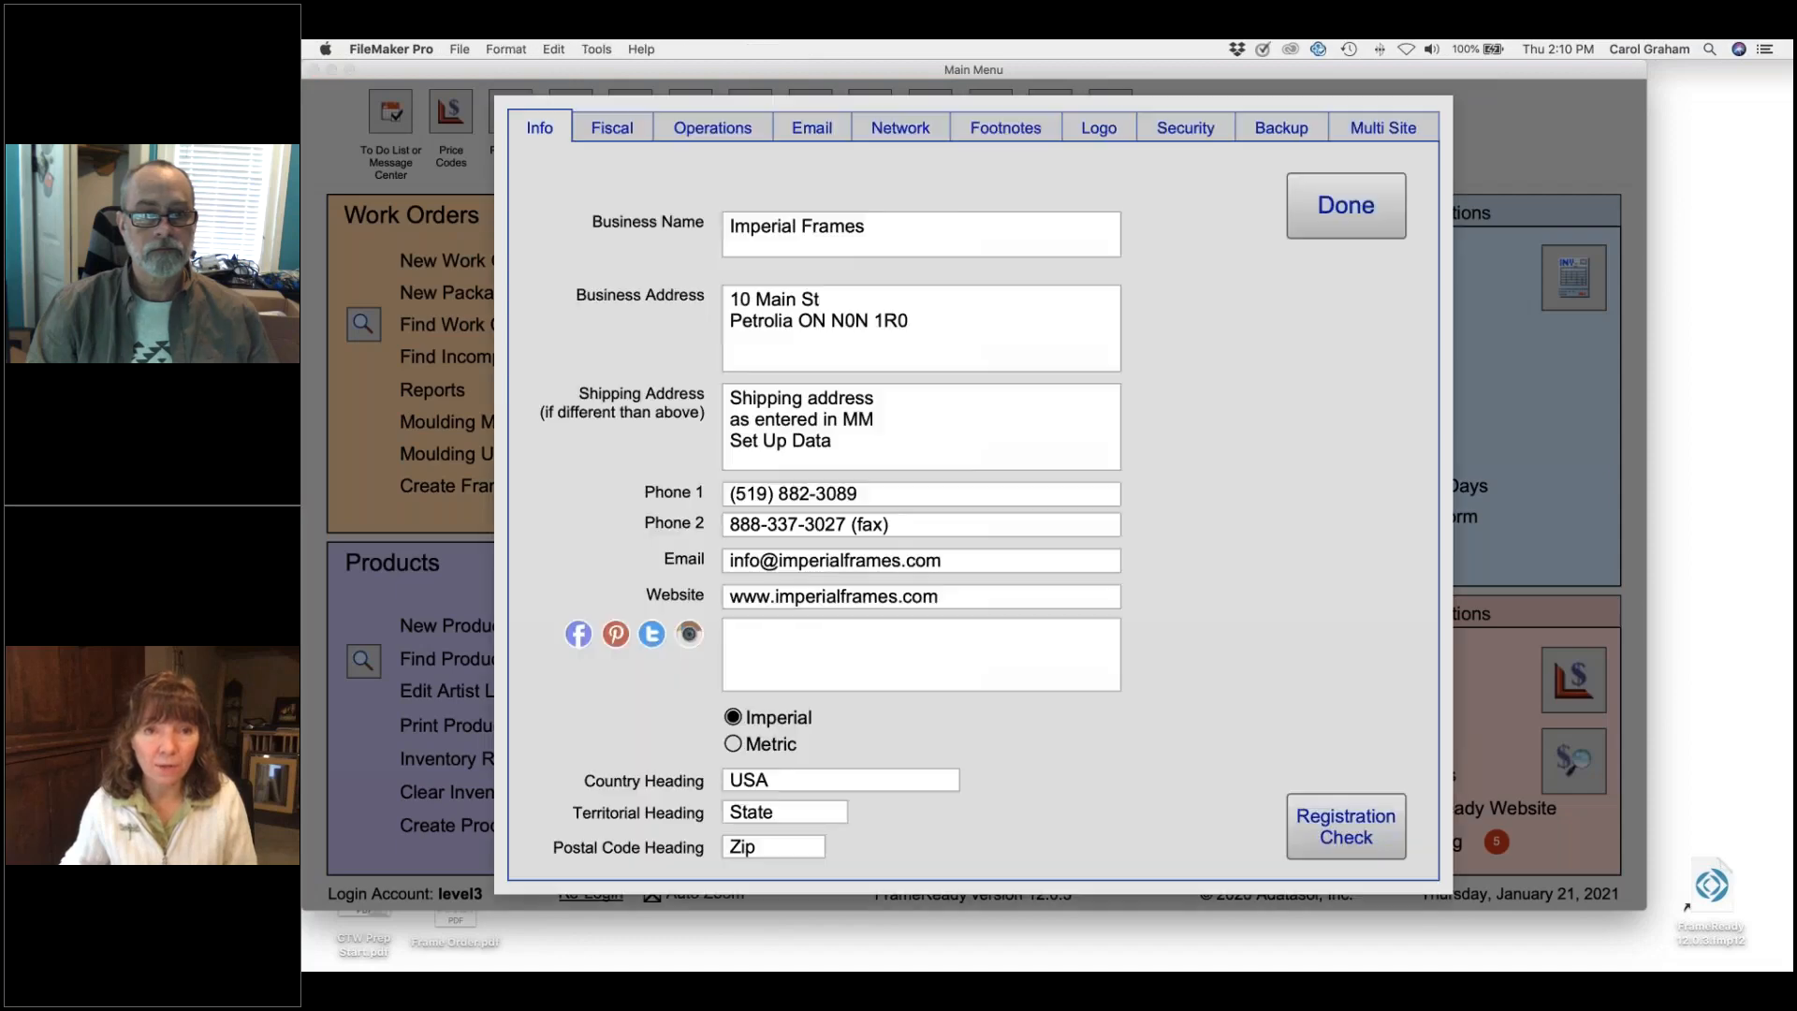
pyautogui.click(612, 129)
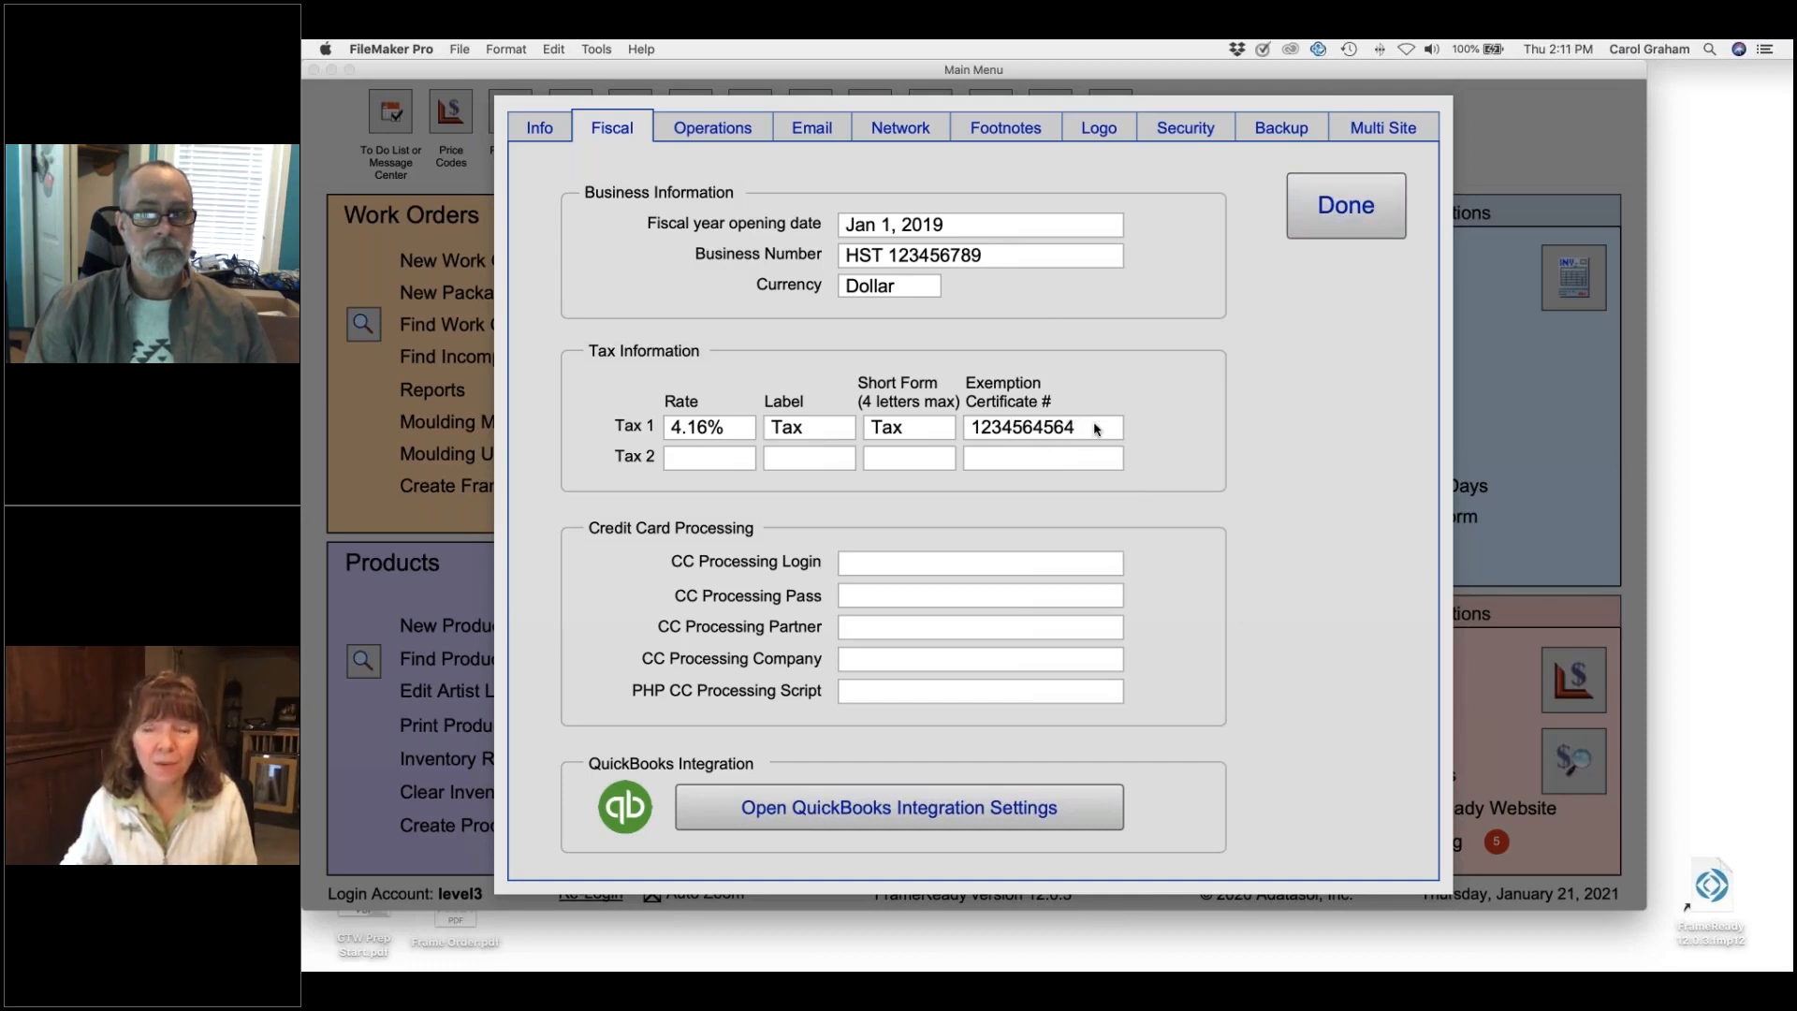
pyautogui.click(1343, 208)
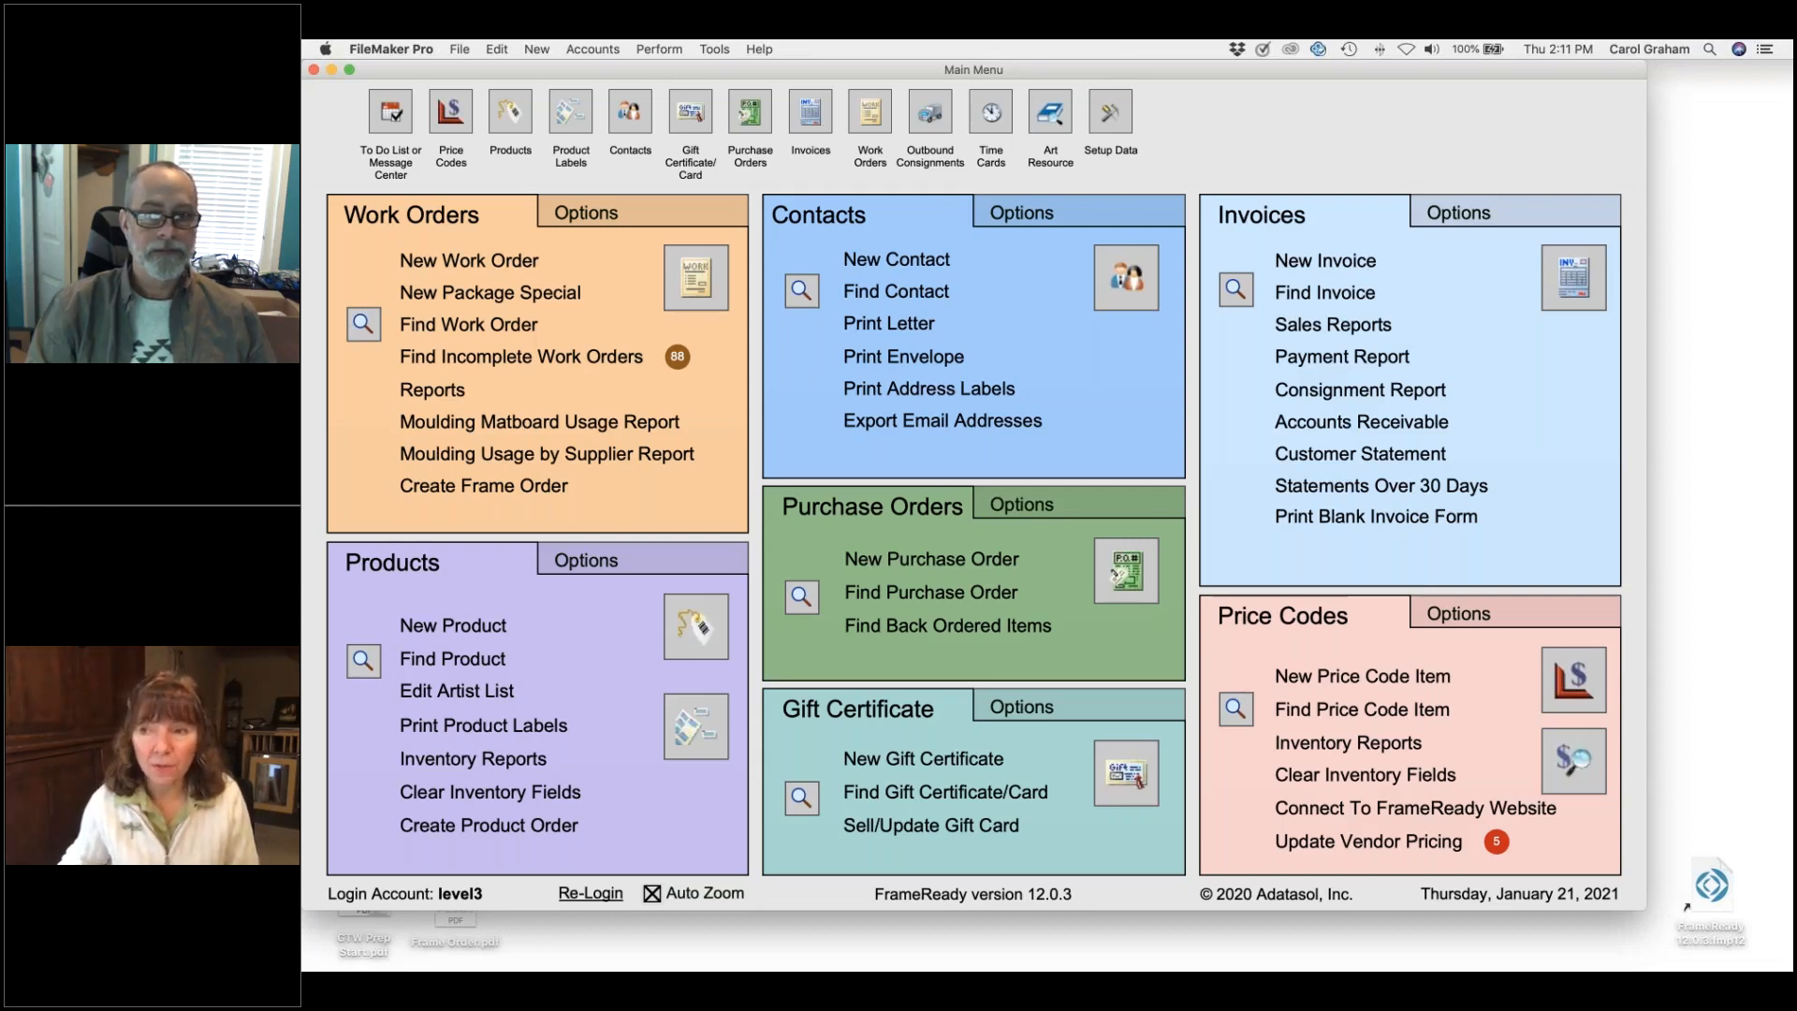
# - Create a new purchase order and add moulding 210285.LJ as its first line item
pyautogui.click(1129, 580)
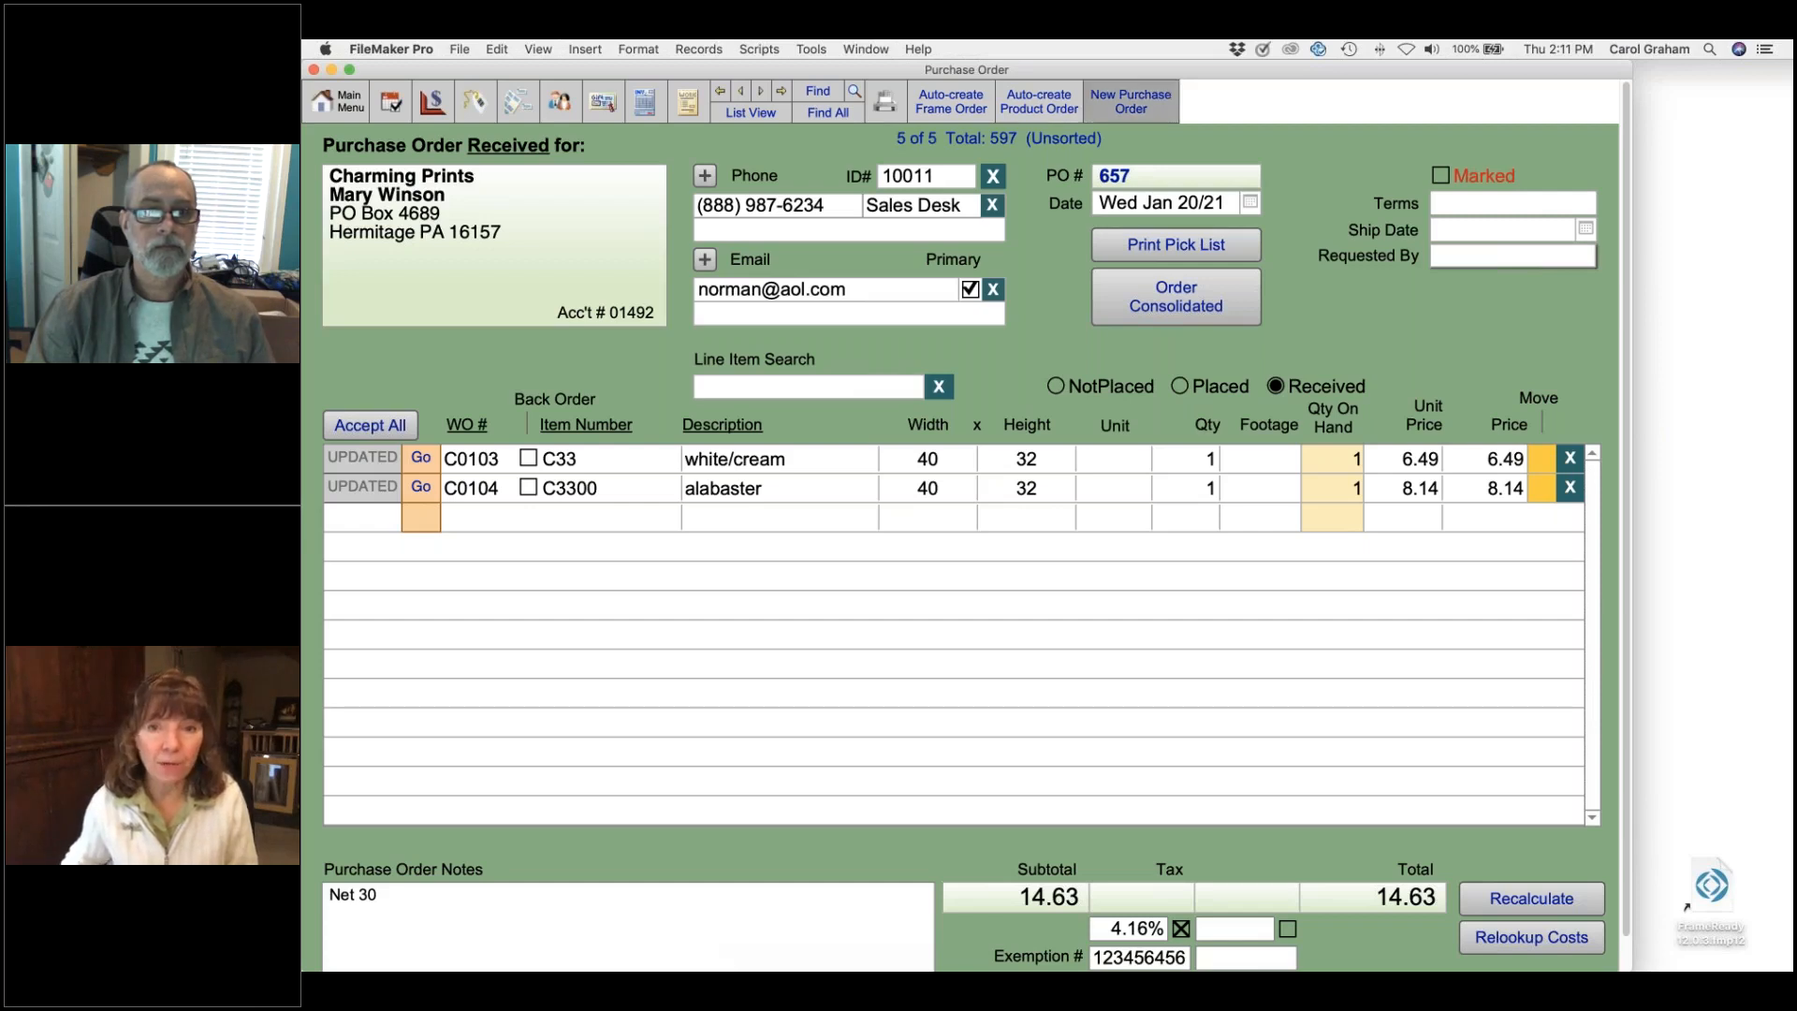
pyautogui.click(1131, 101)
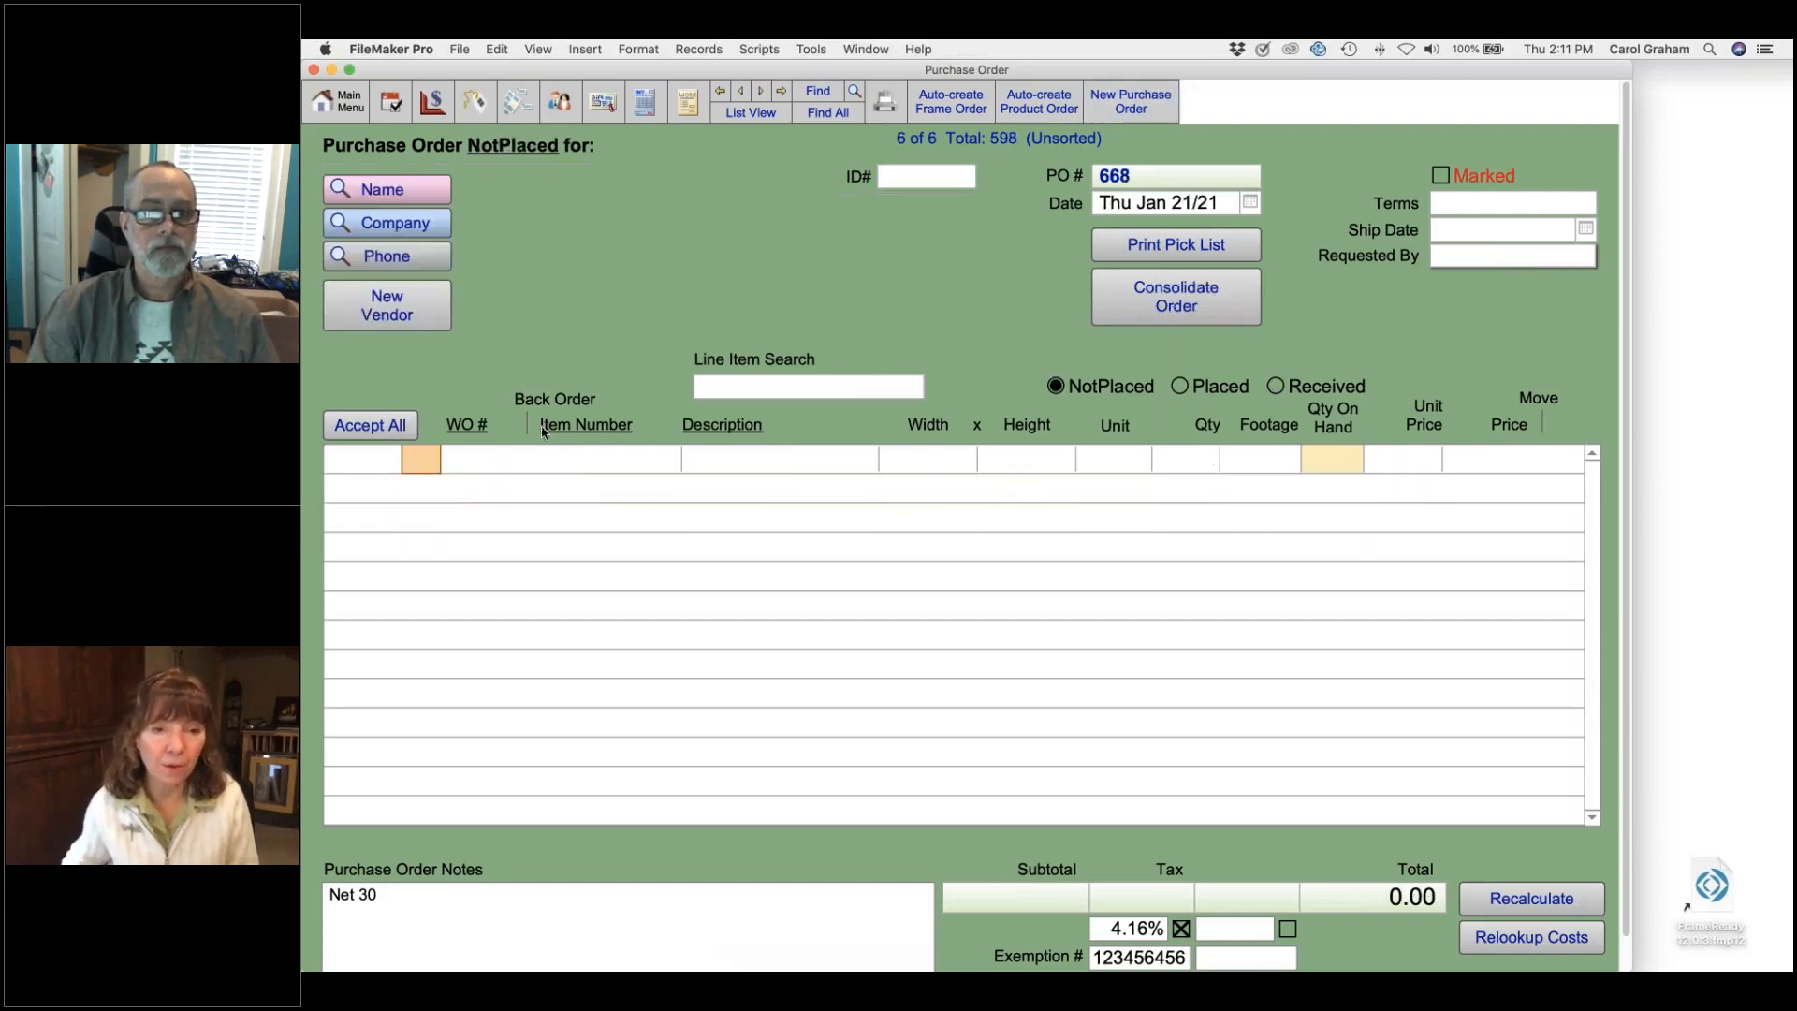
pyautogui.click(482, 461)
pyautogui.press('Tab')
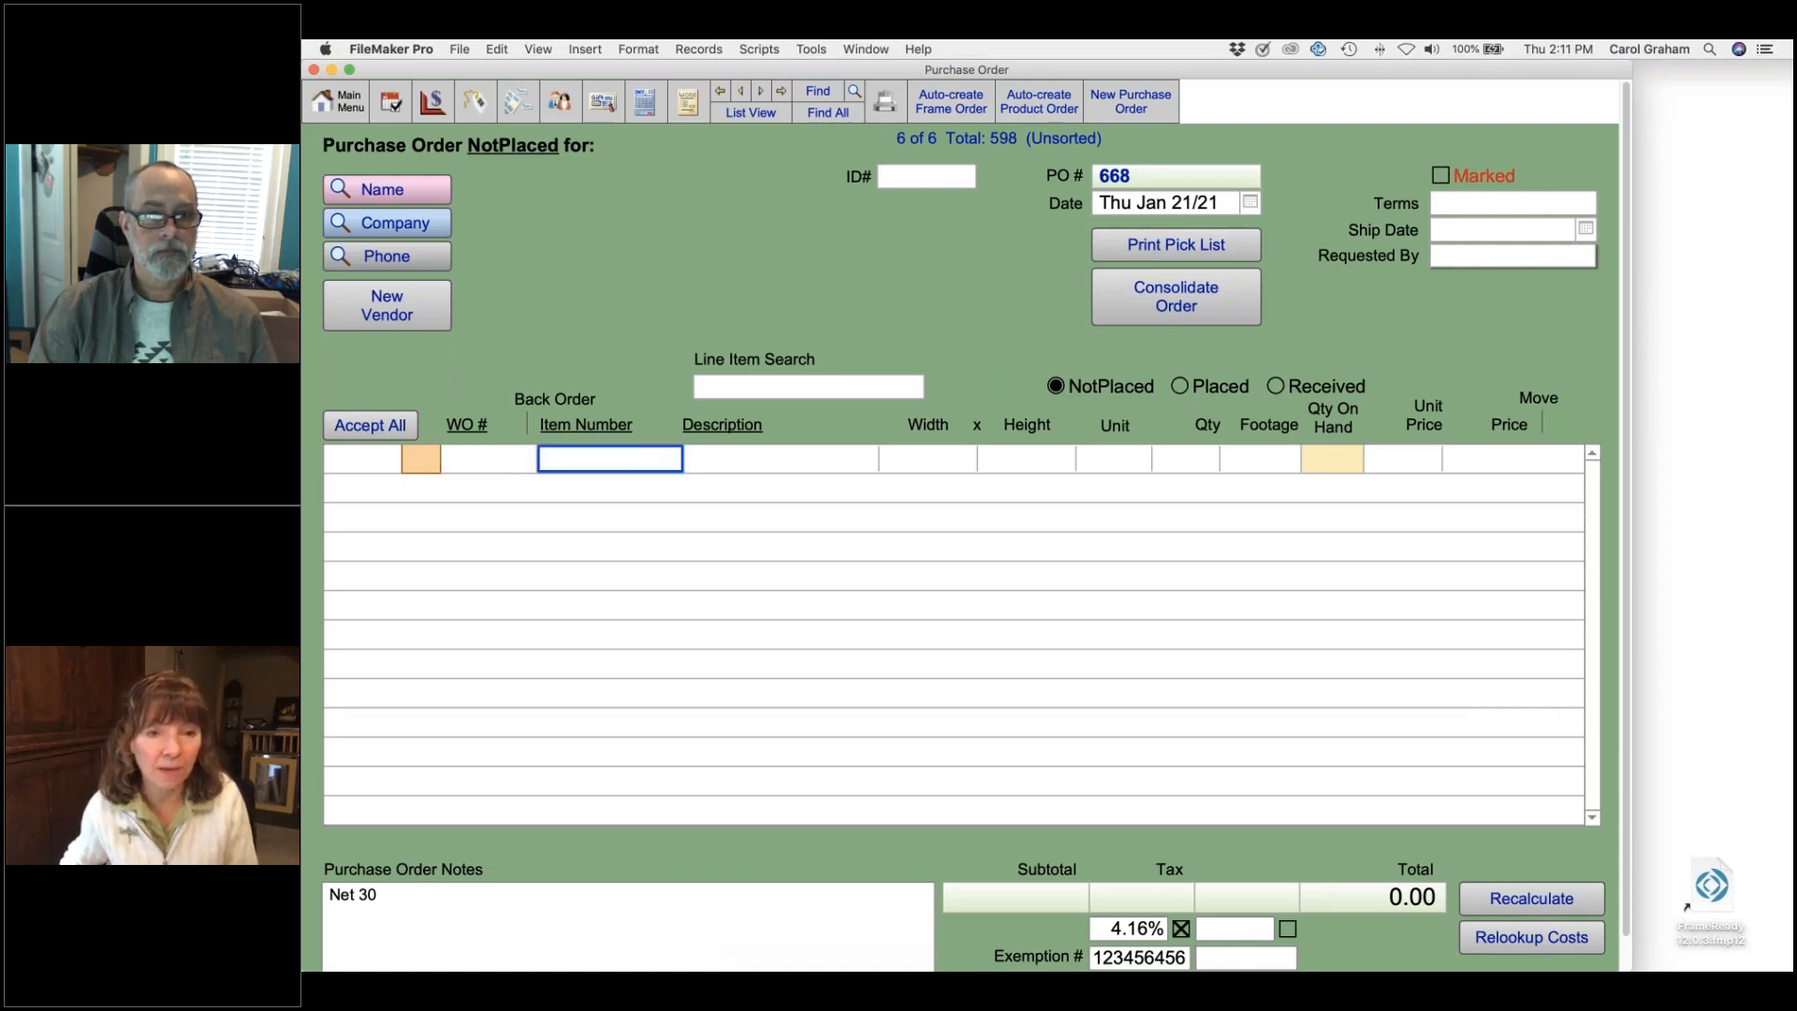
pyautogui.write('210285')
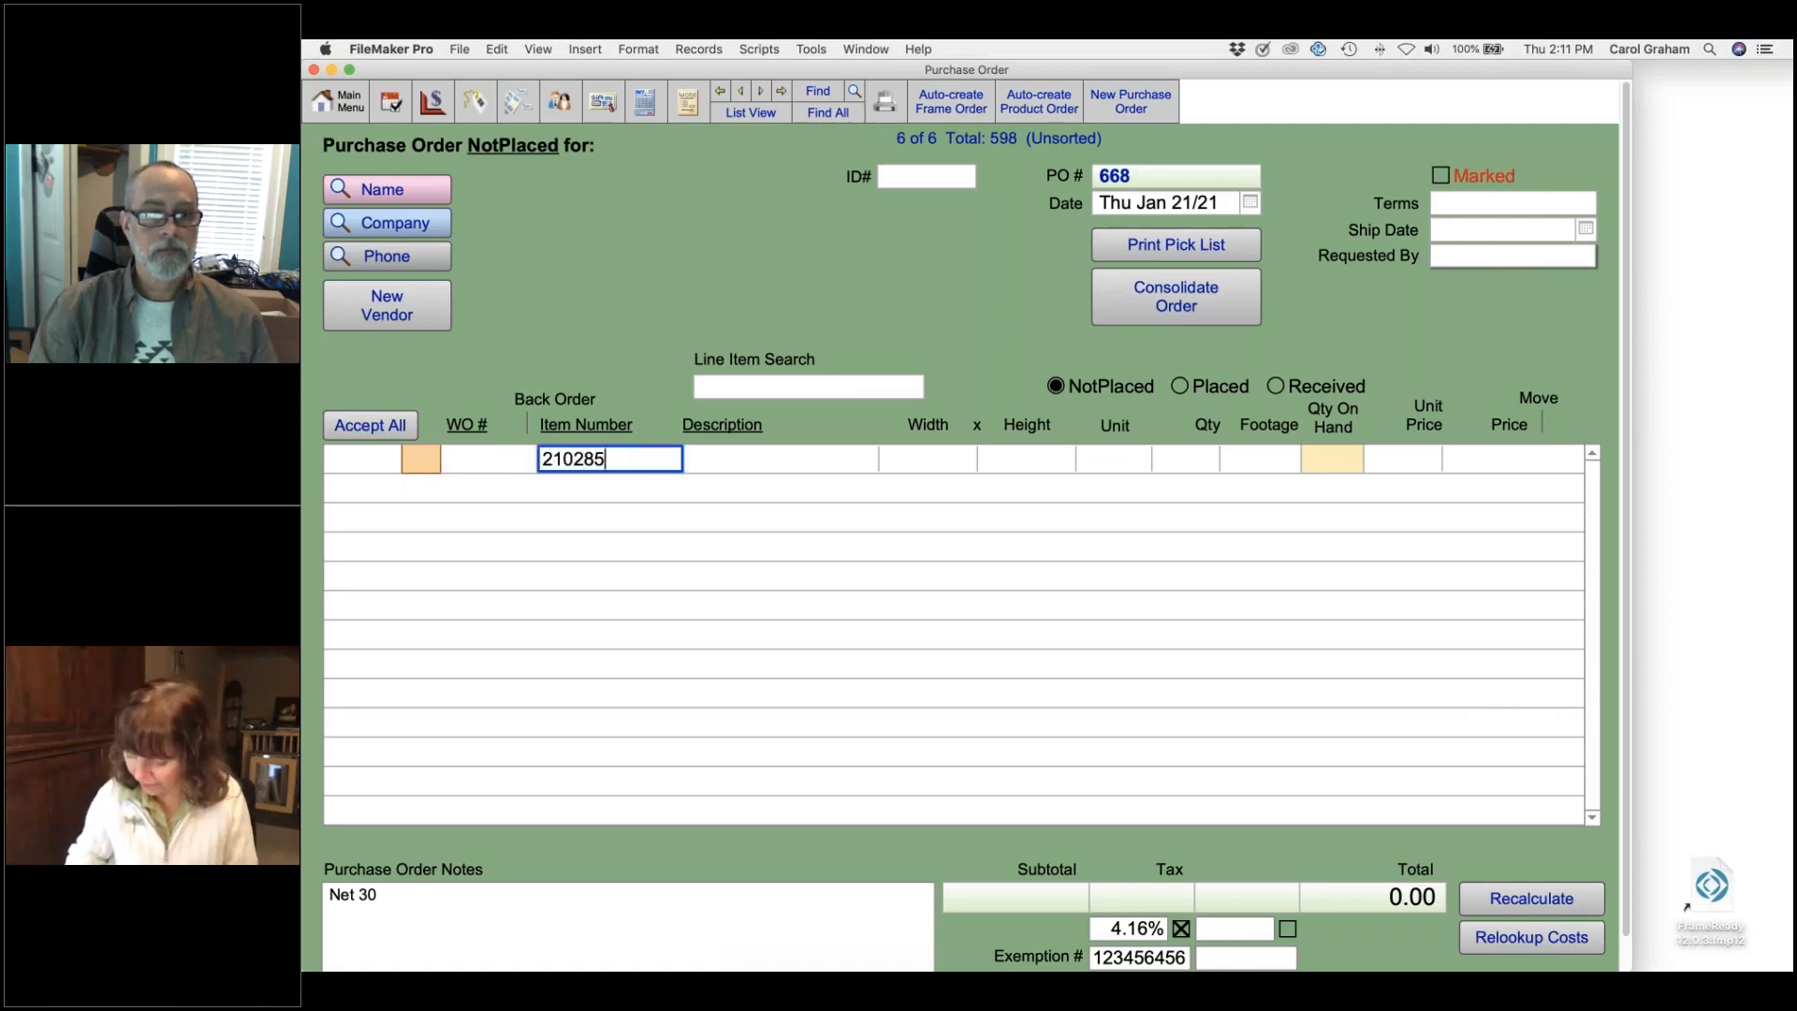
pyautogui.write('.LJ')
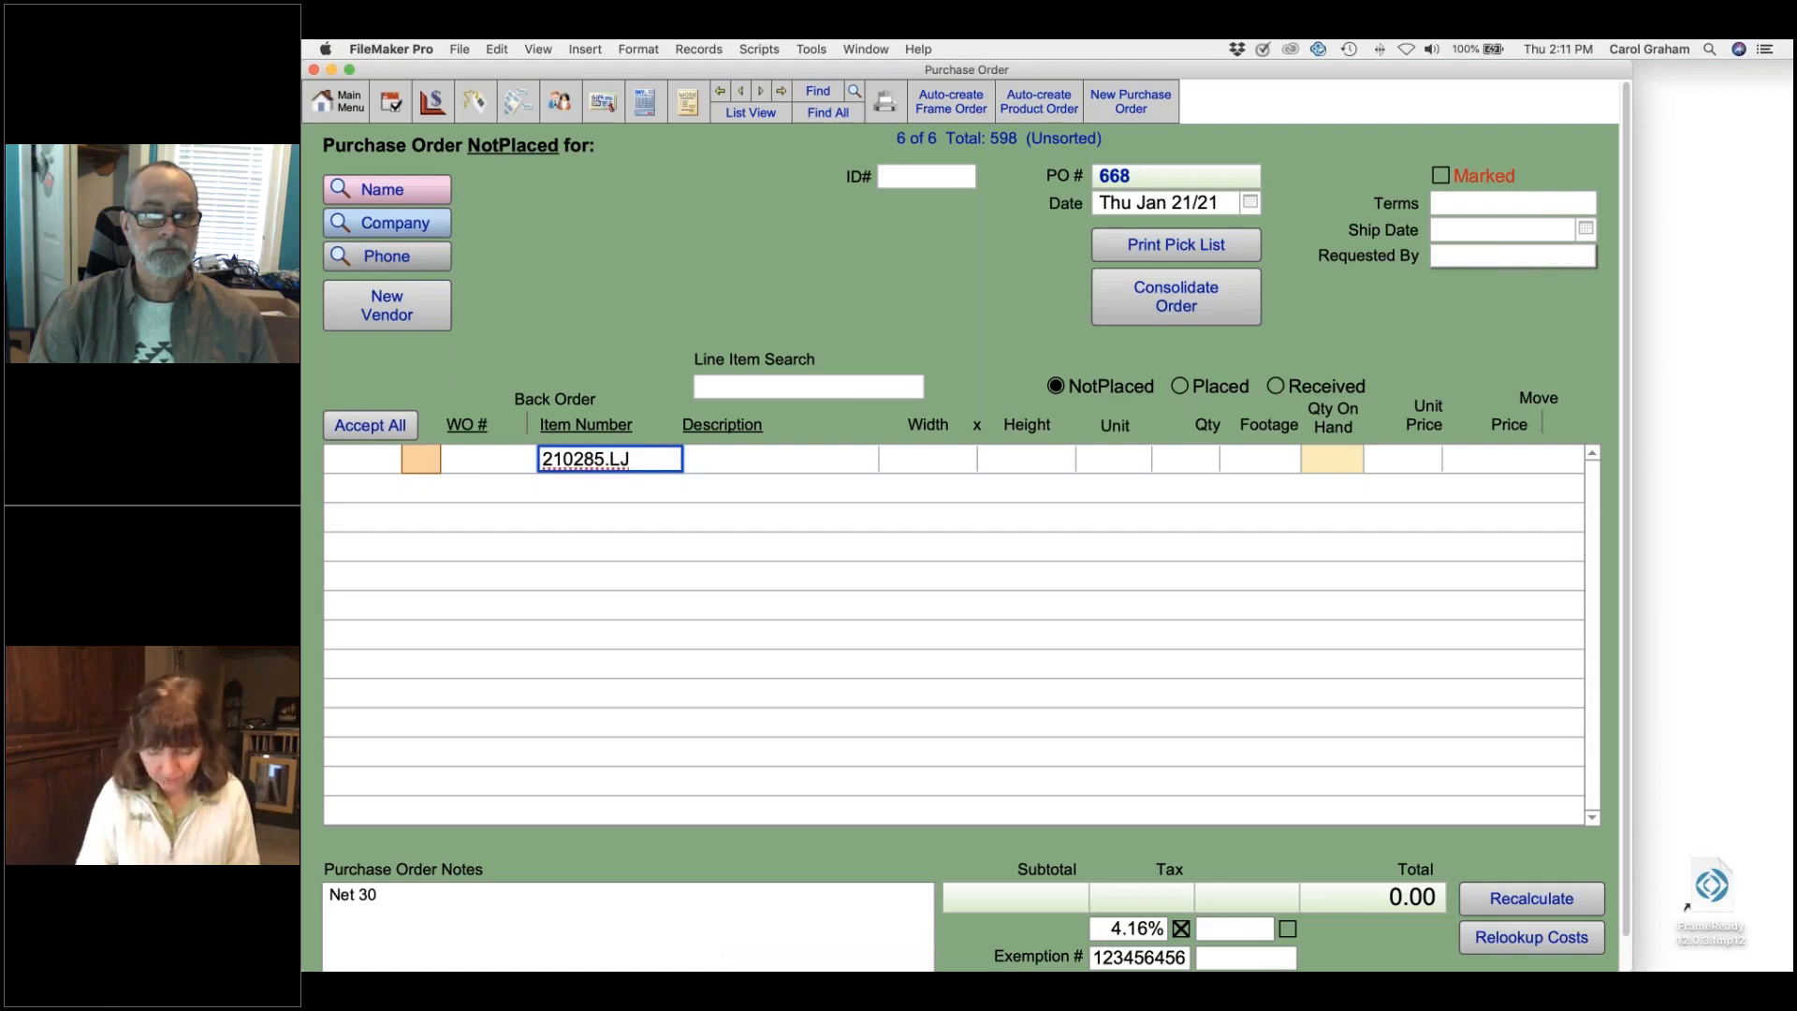
pyautogui.press('Return')
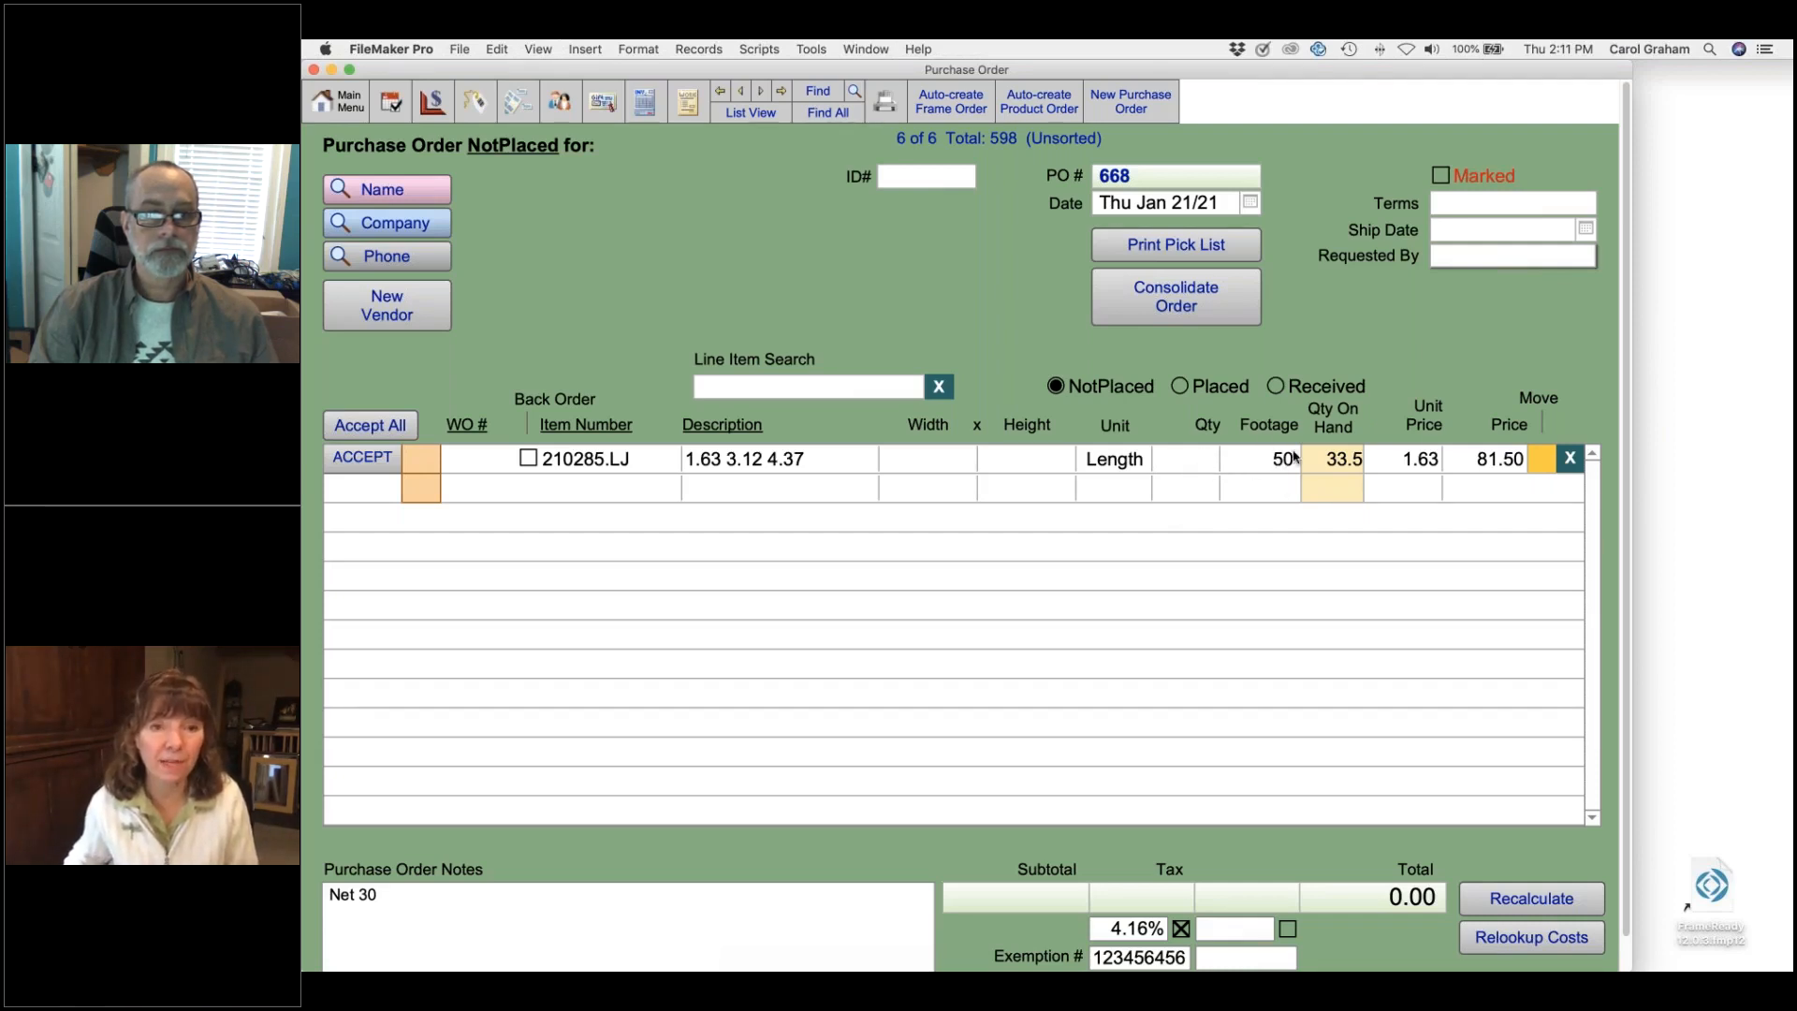
# - Remove the 210285.LJ line item and permanently delete the new purchase order without a vendor
pyautogui.click(1569, 458)
pyautogui.click(1175, 361)
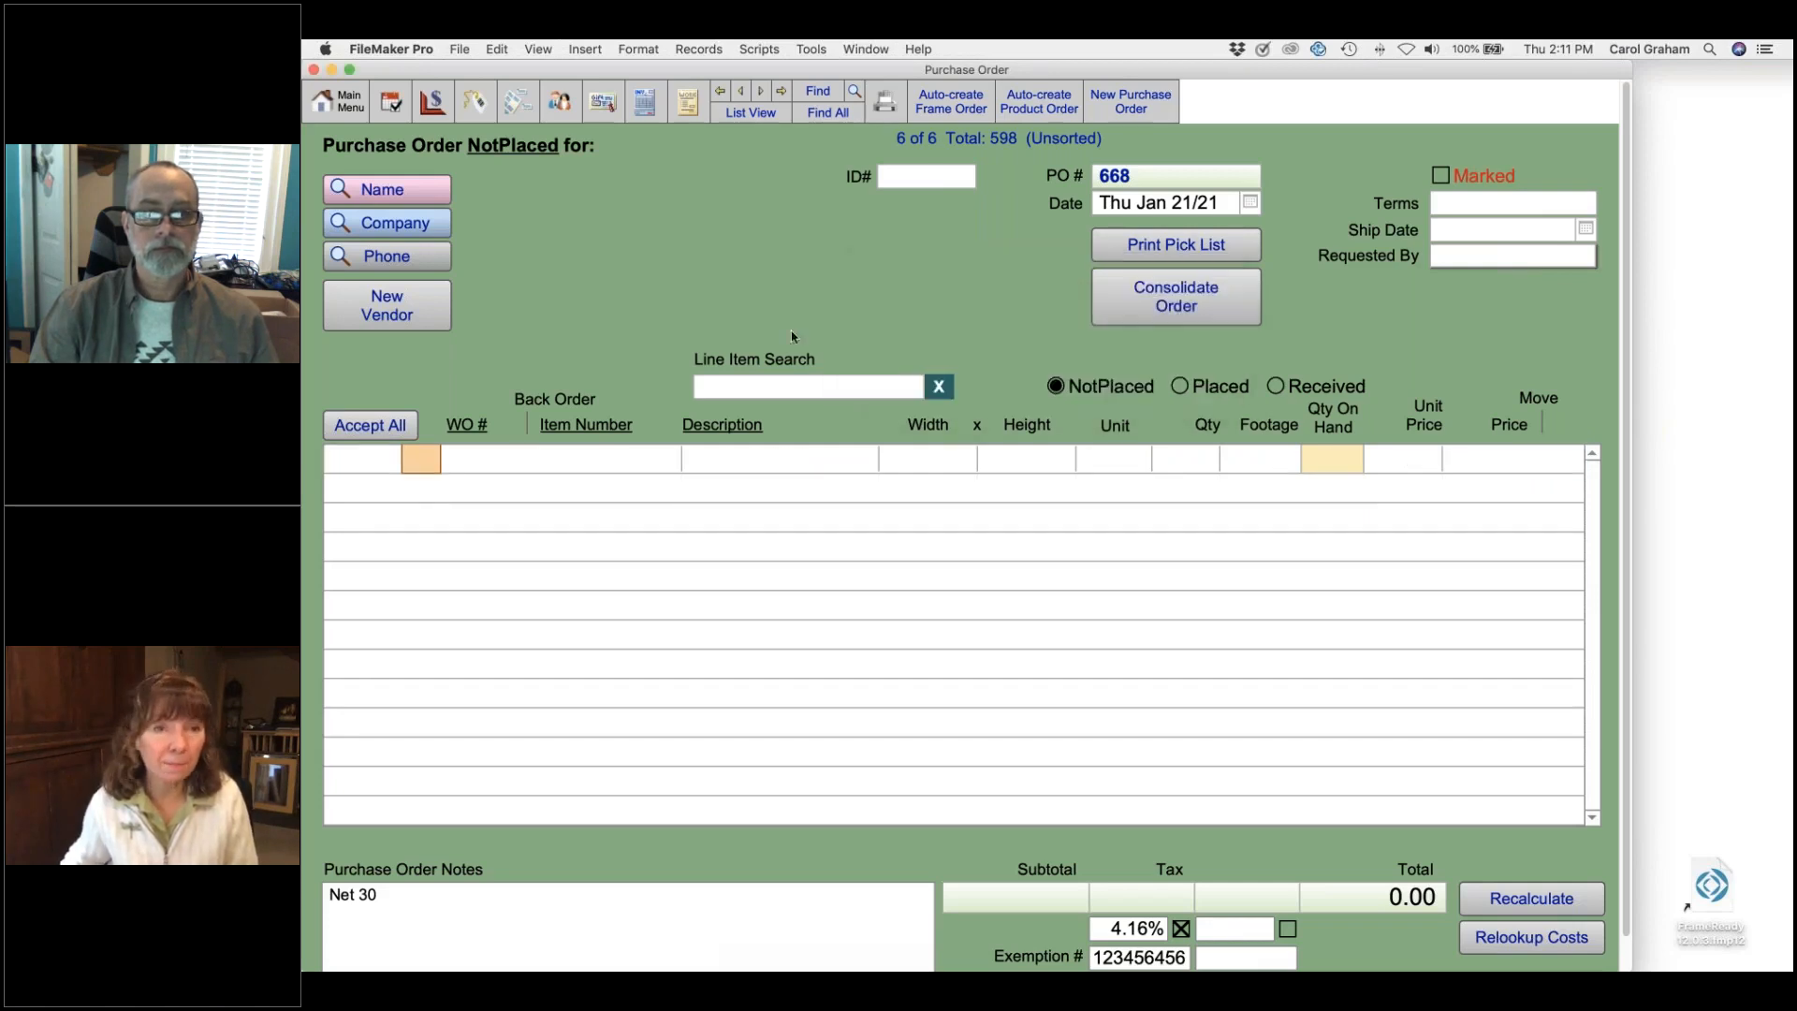
pyautogui.click(760, 113)
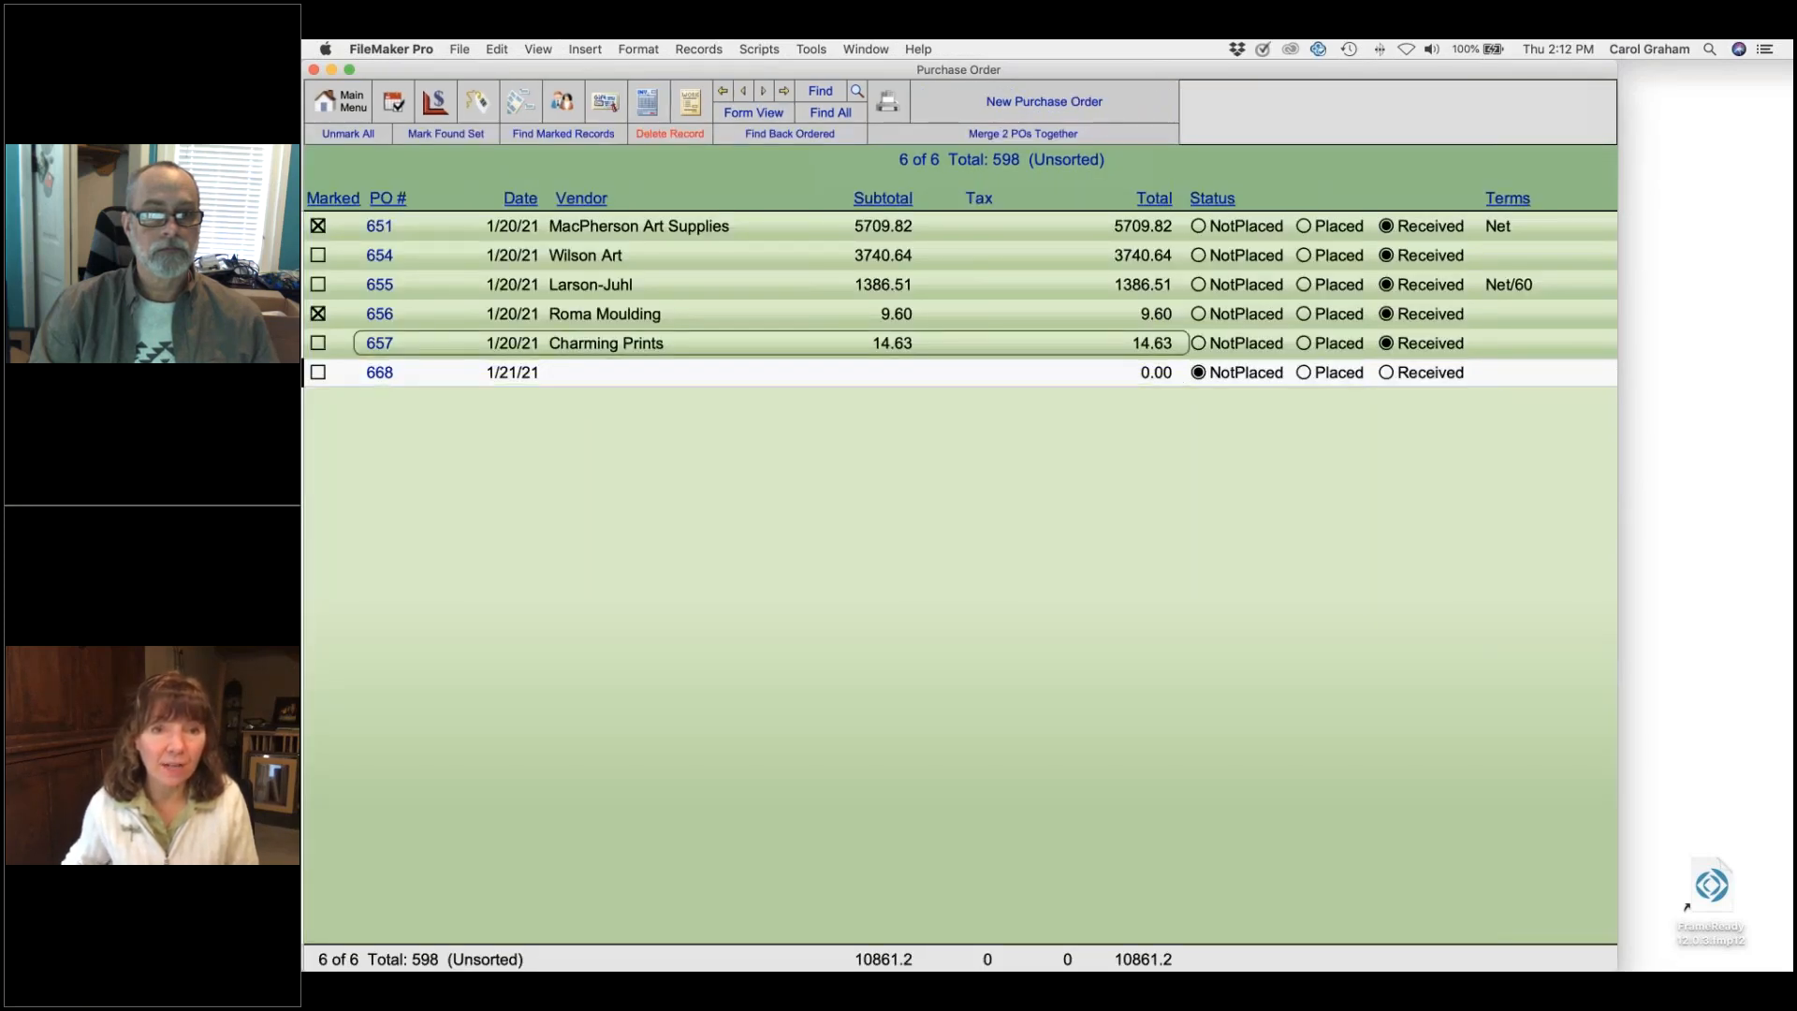
pyautogui.click(693, 137)
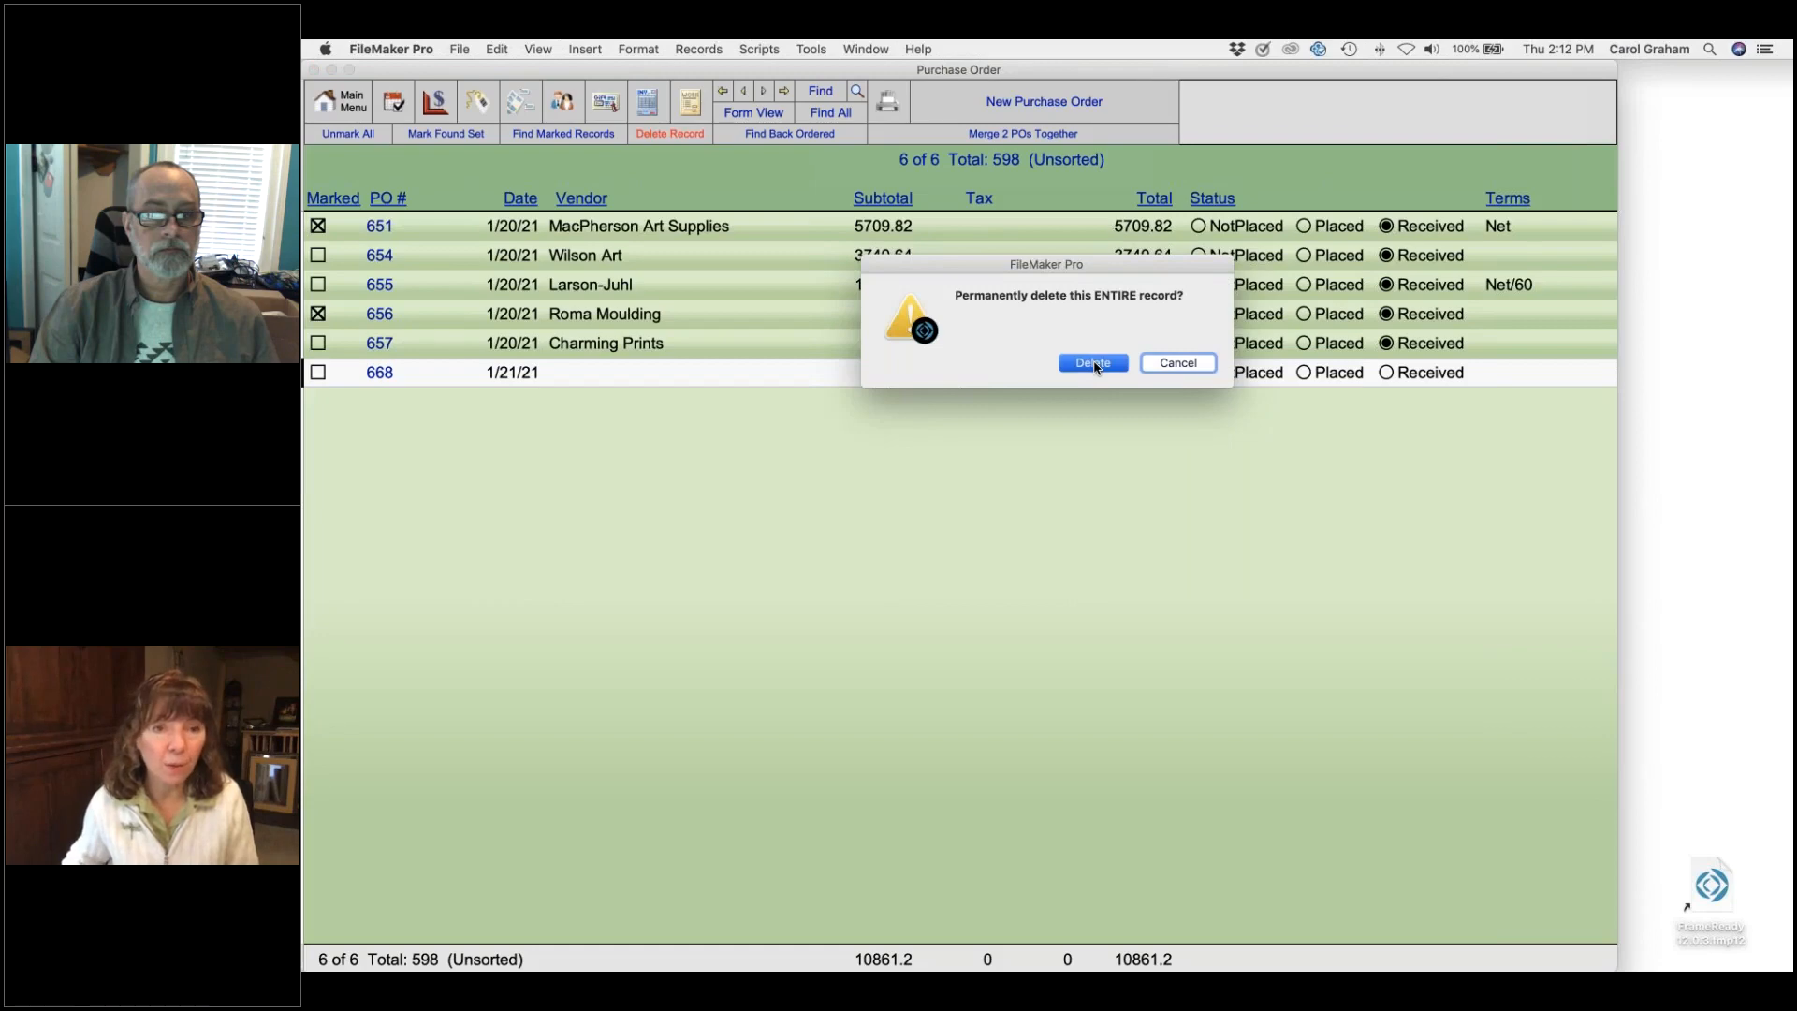
pyautogui.click(1093, 363)
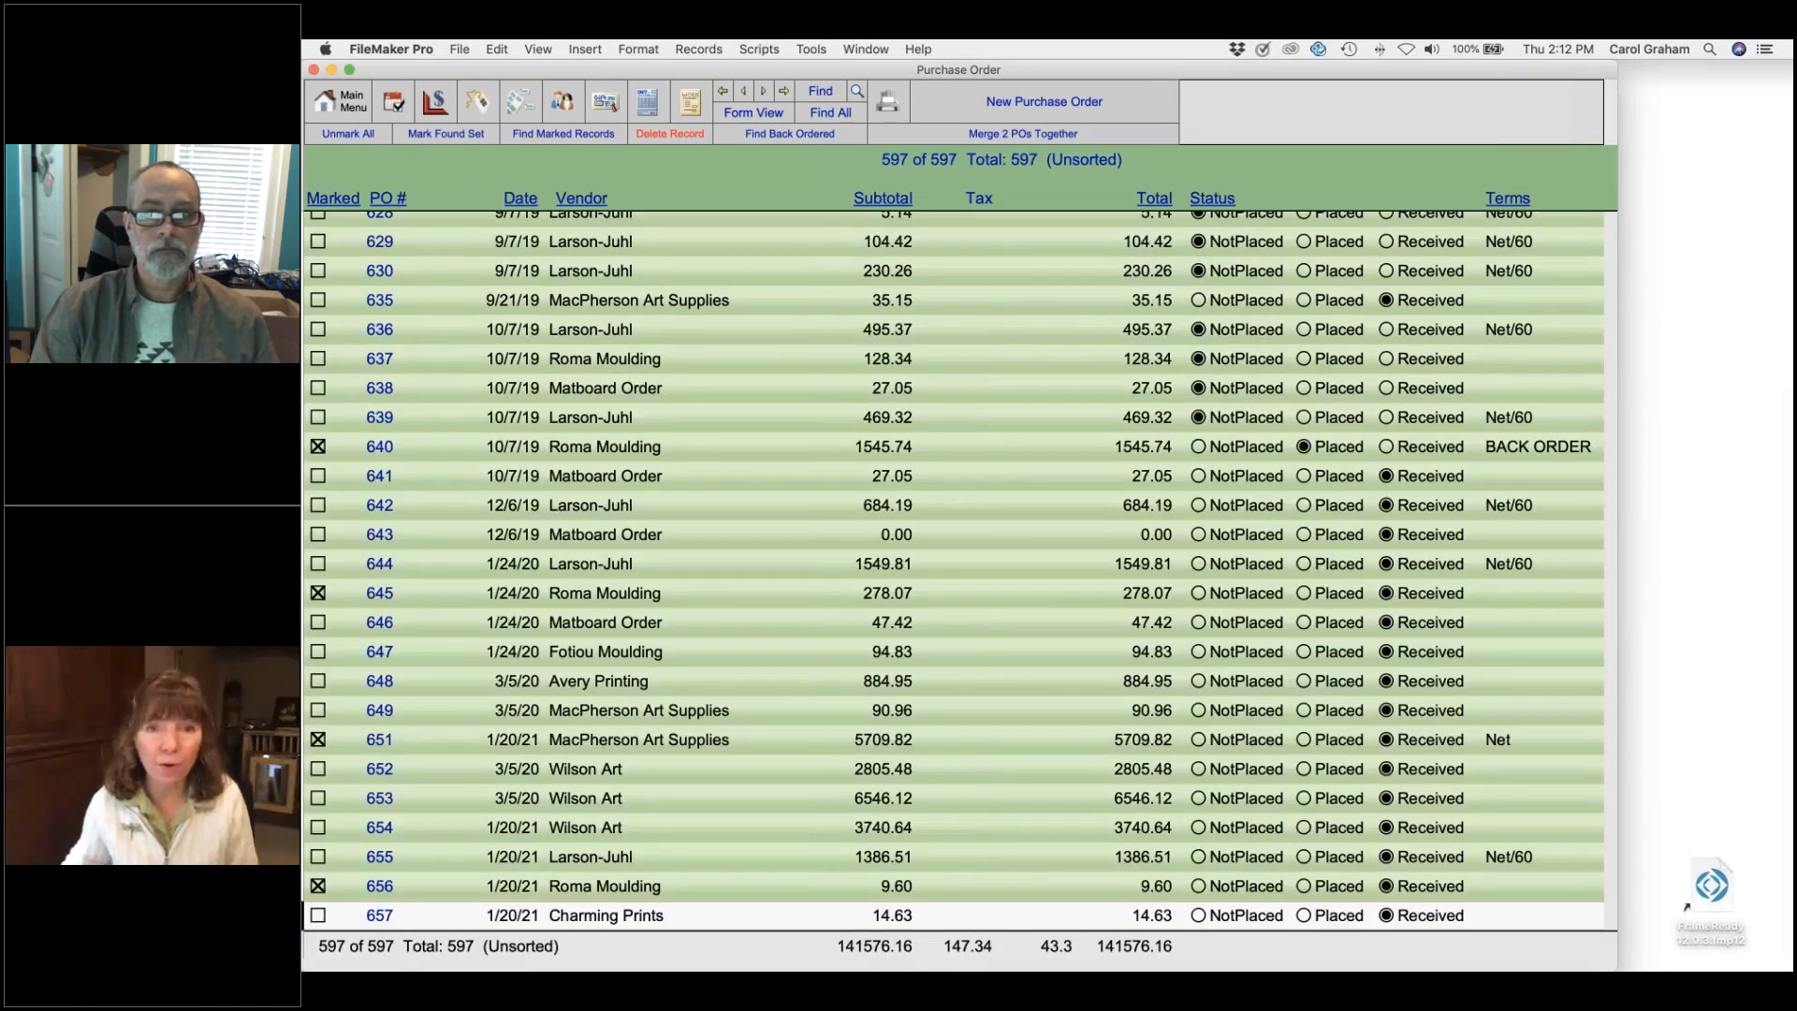
# - Open the product record of Vase, Green 10" and view its choices for posting to a purchase order, then cancel
pyautogui.click(754, 113)
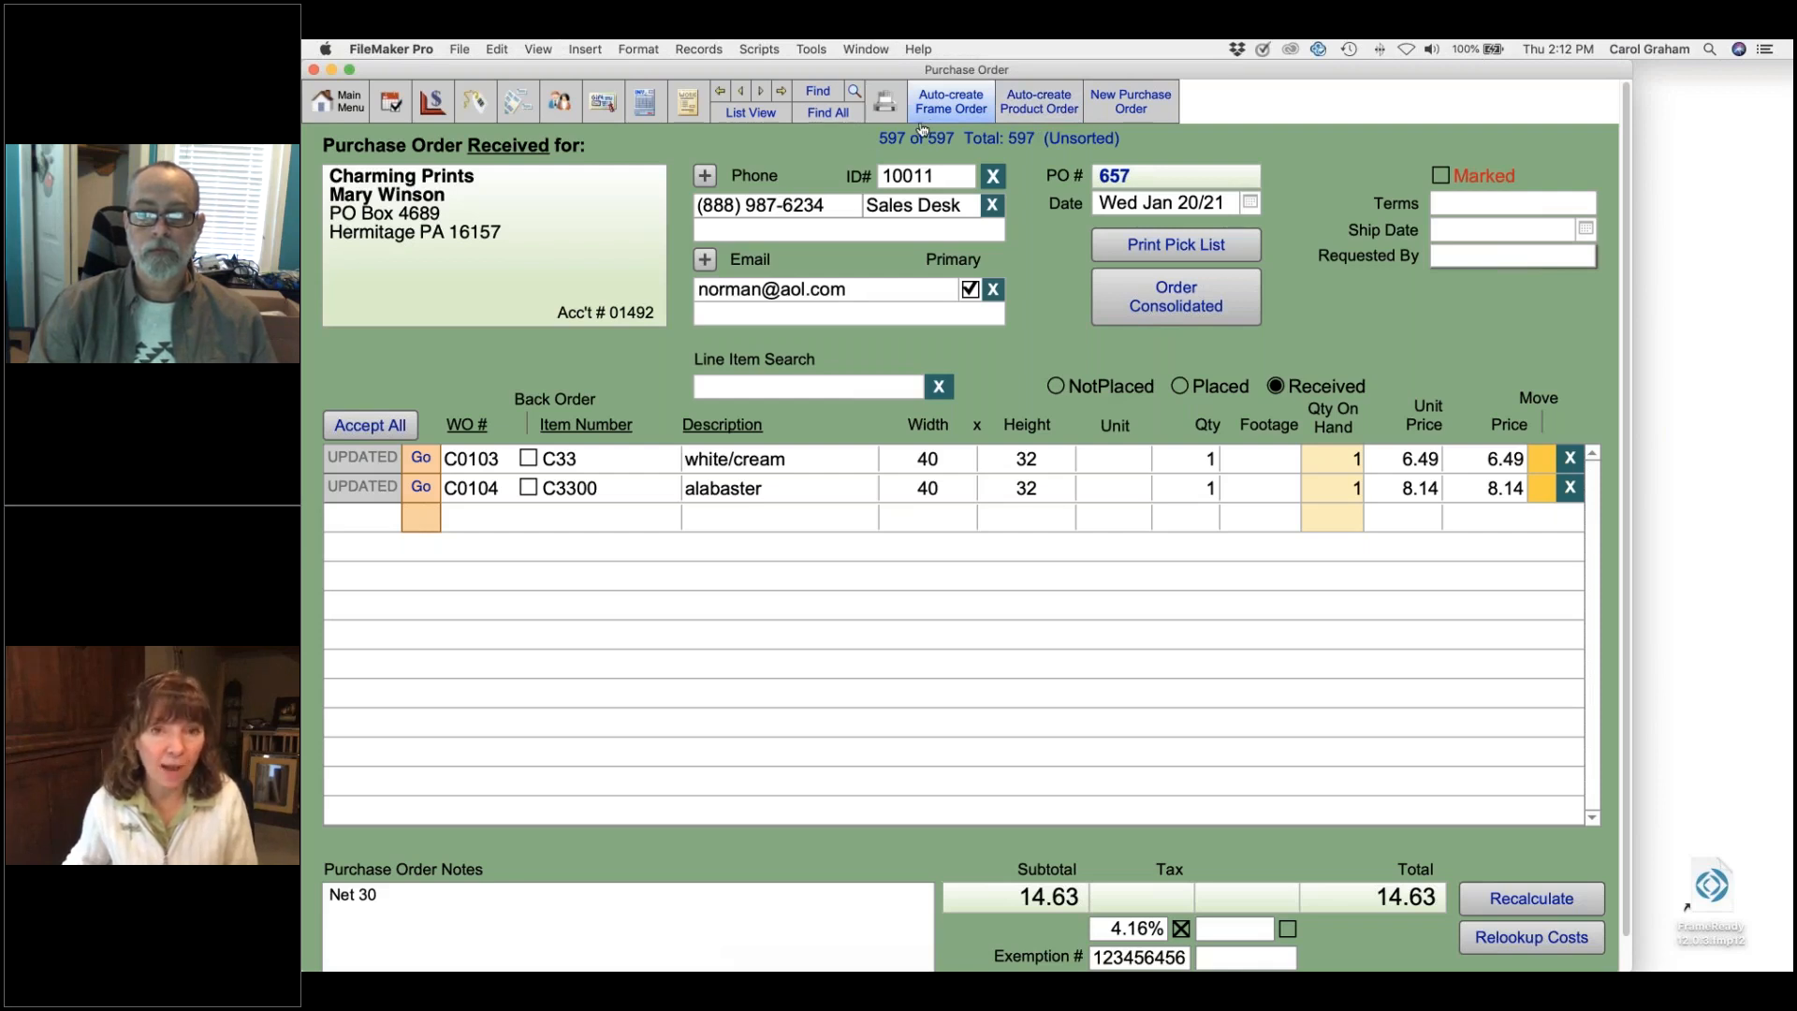
pyautogui.click(337, 101)
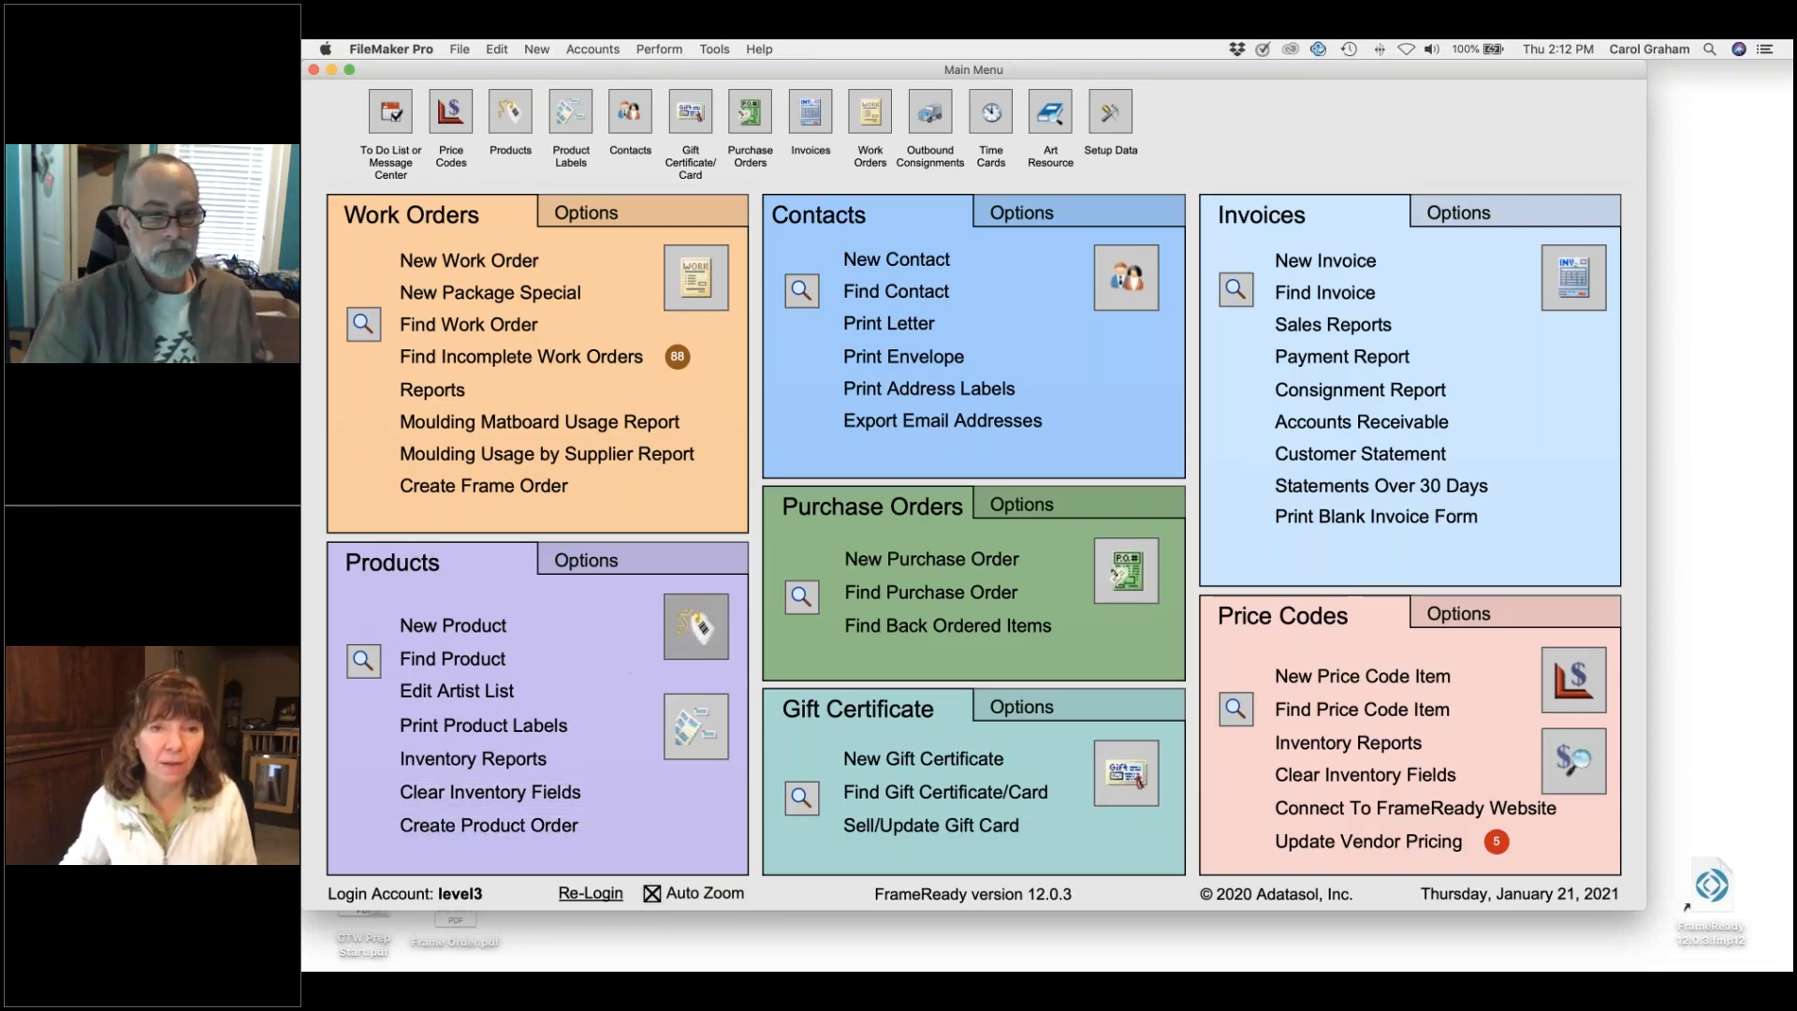
pyautogui.click(696, 627)
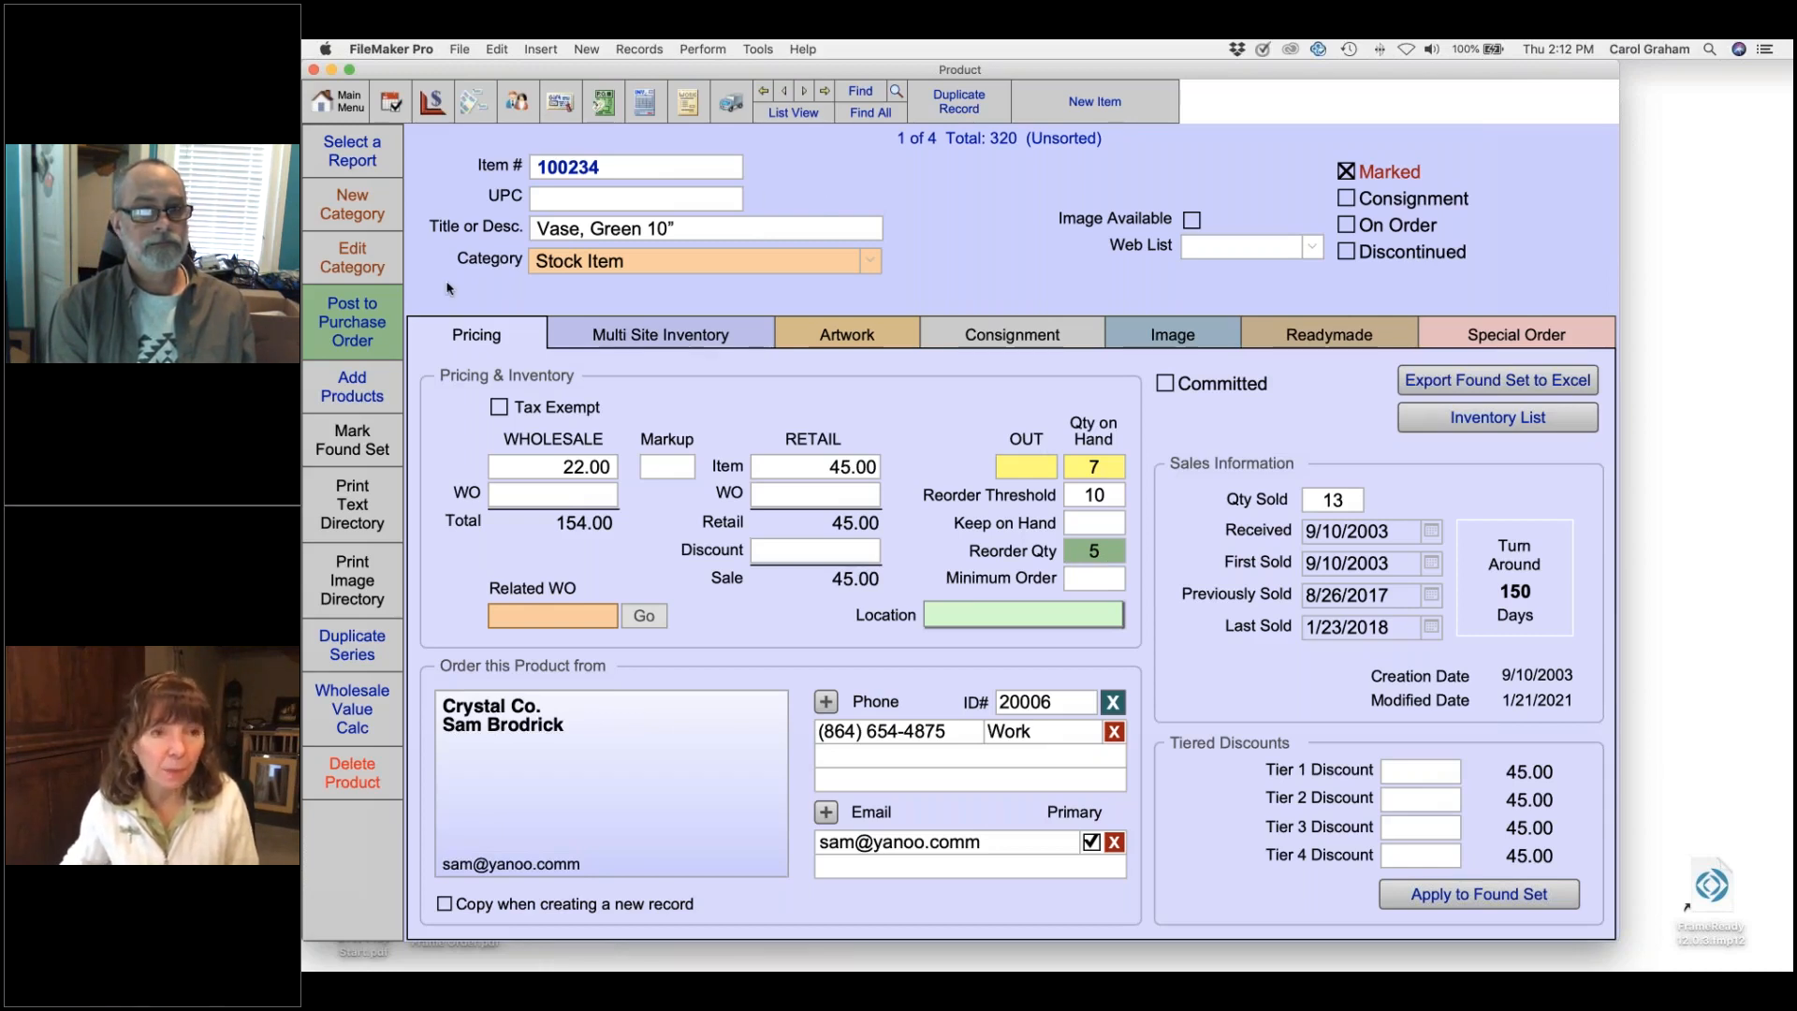
pyautogui.click(354, 325)
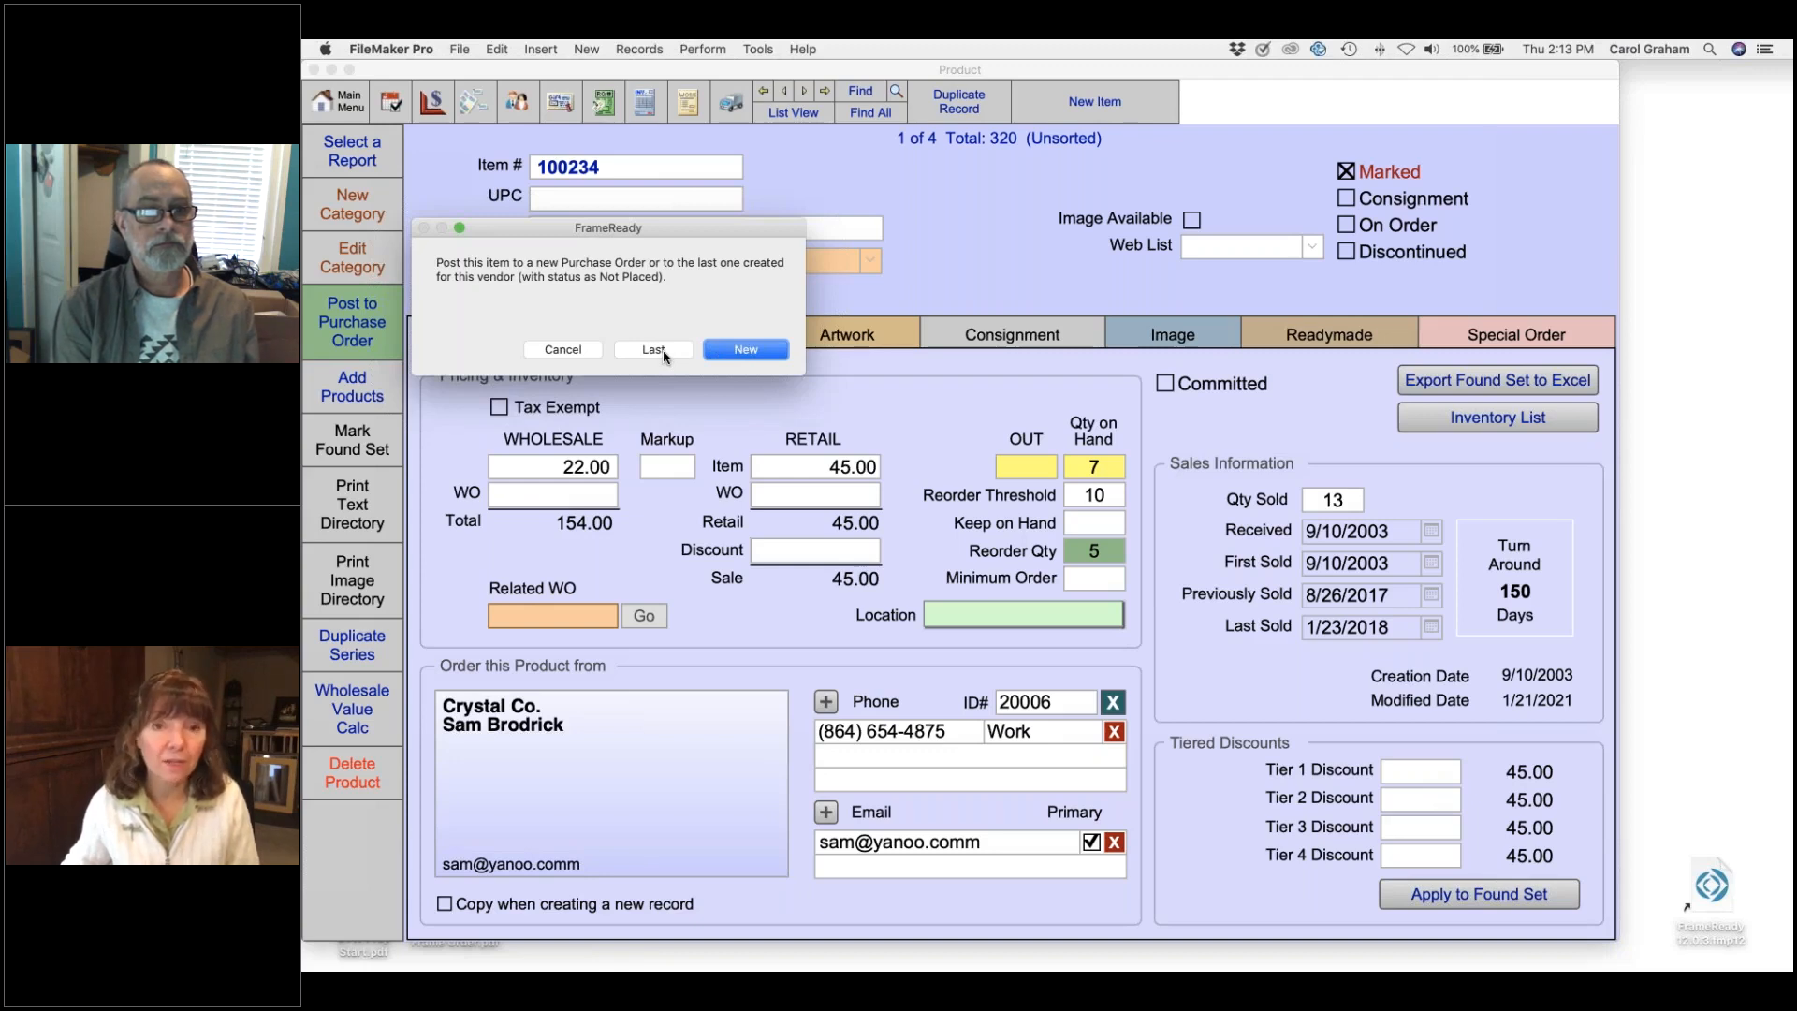
pyautogui.click(566, 349)
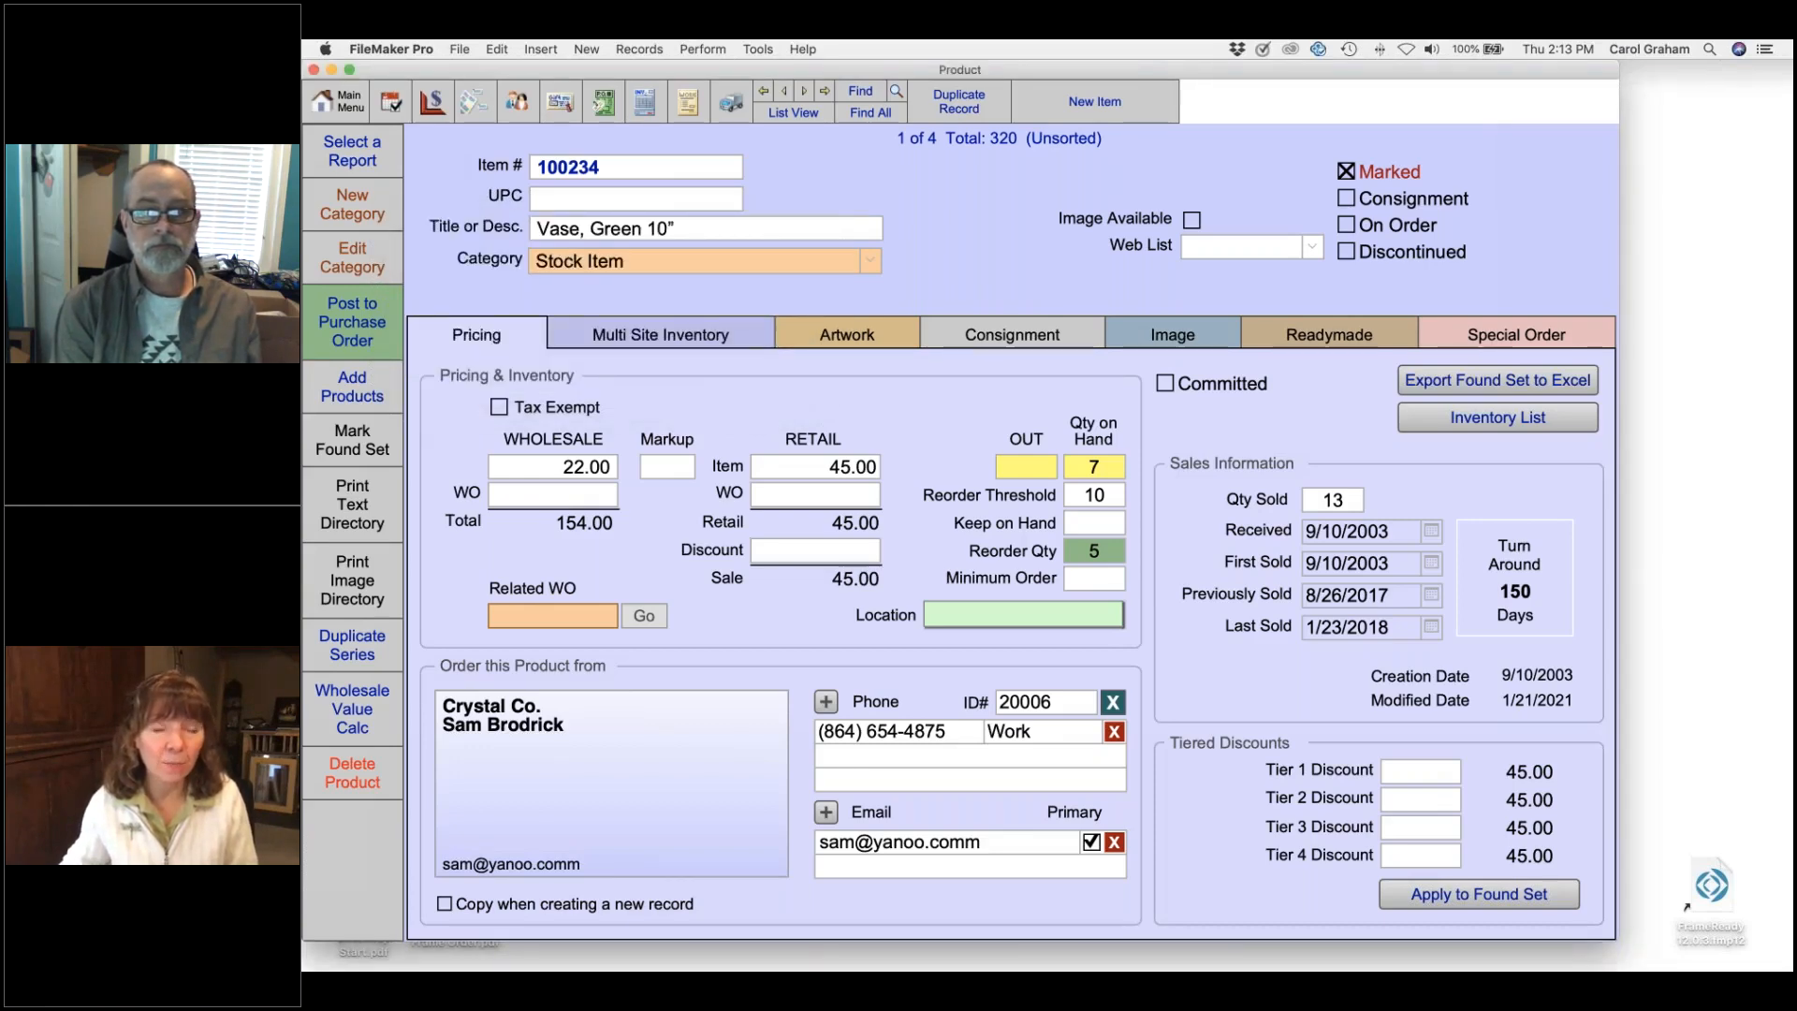
# - Try to post moulding 210285.LJ to a purchase order from its price code record
pyautogui.click(432, 102)
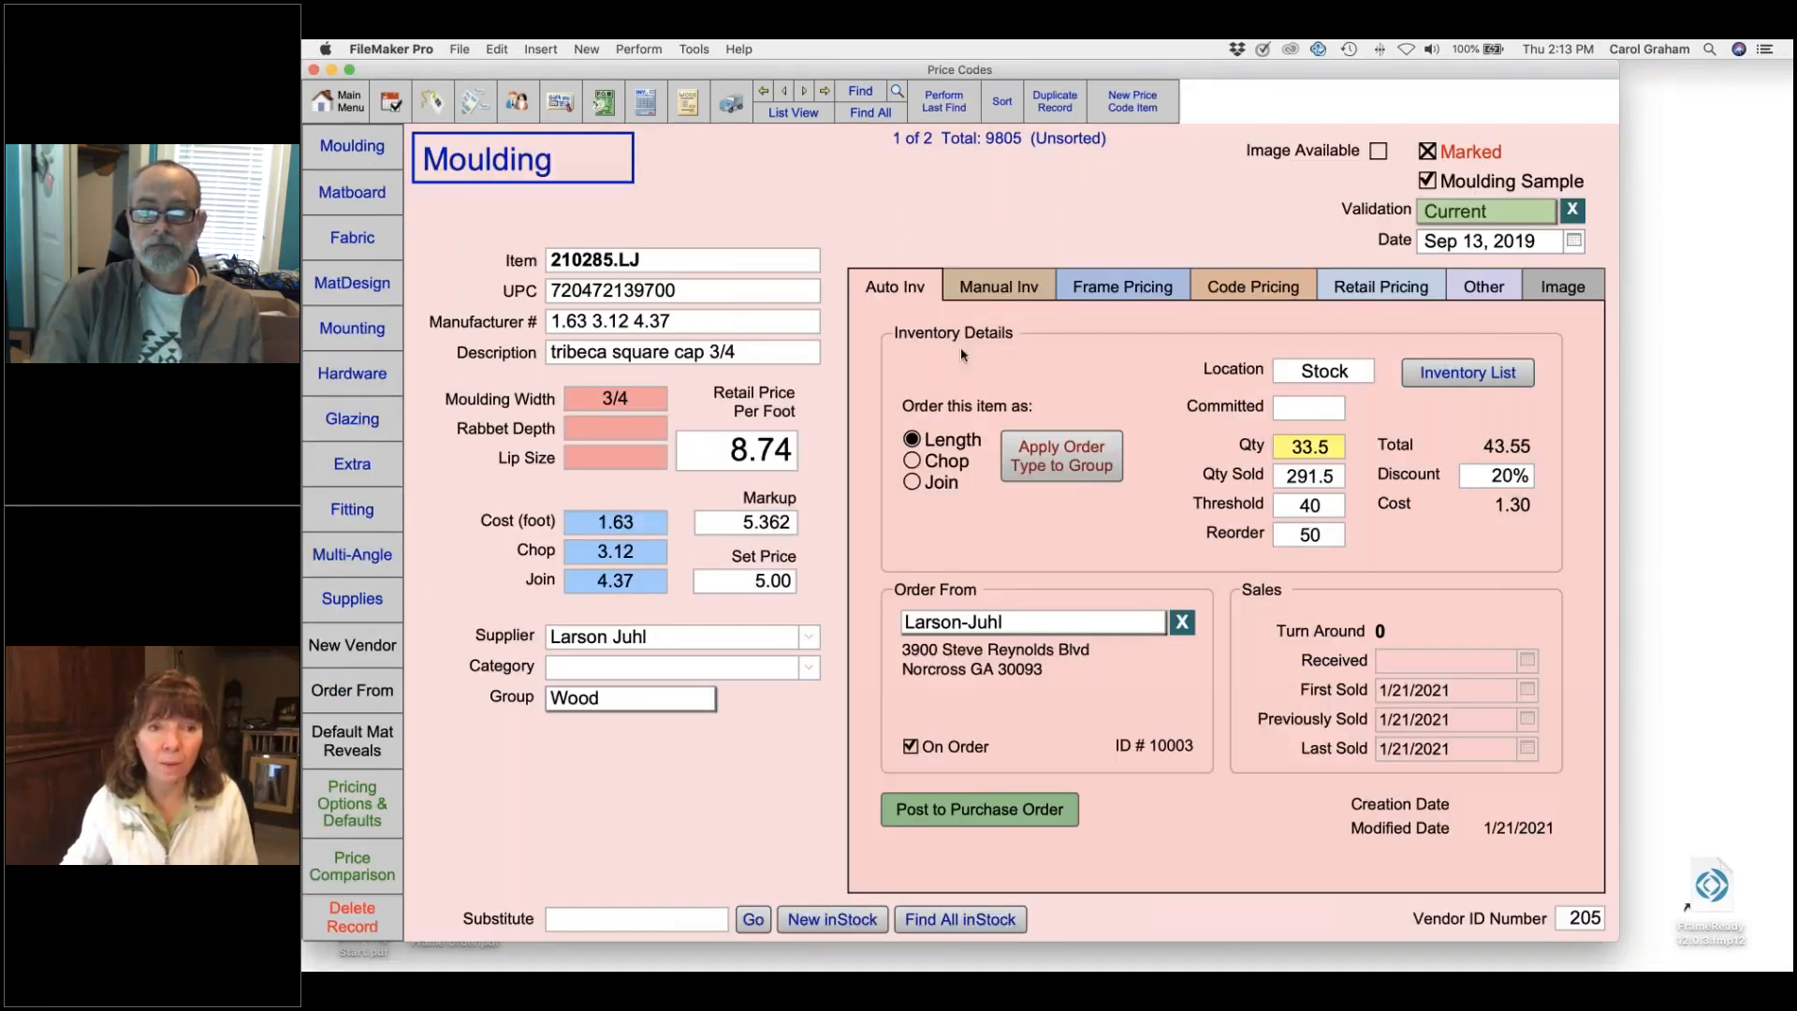
pyautogui.click(1007, 813)
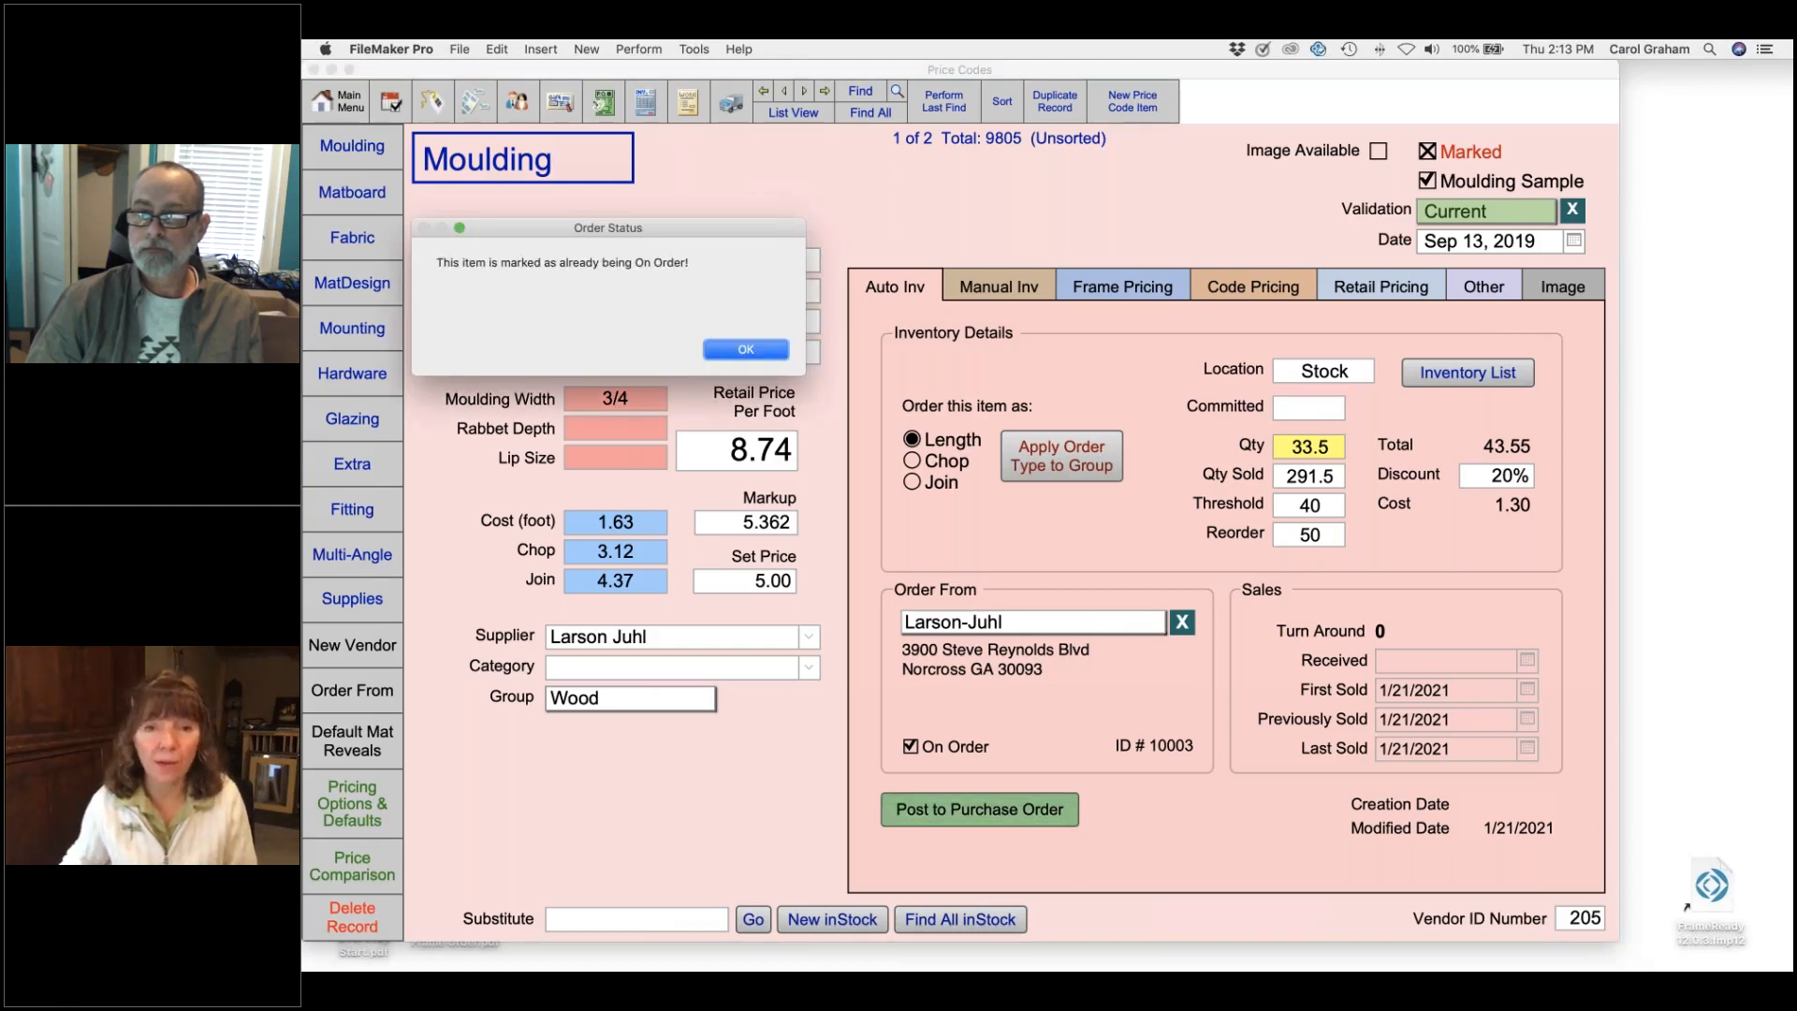
pyautogui.press('Return')
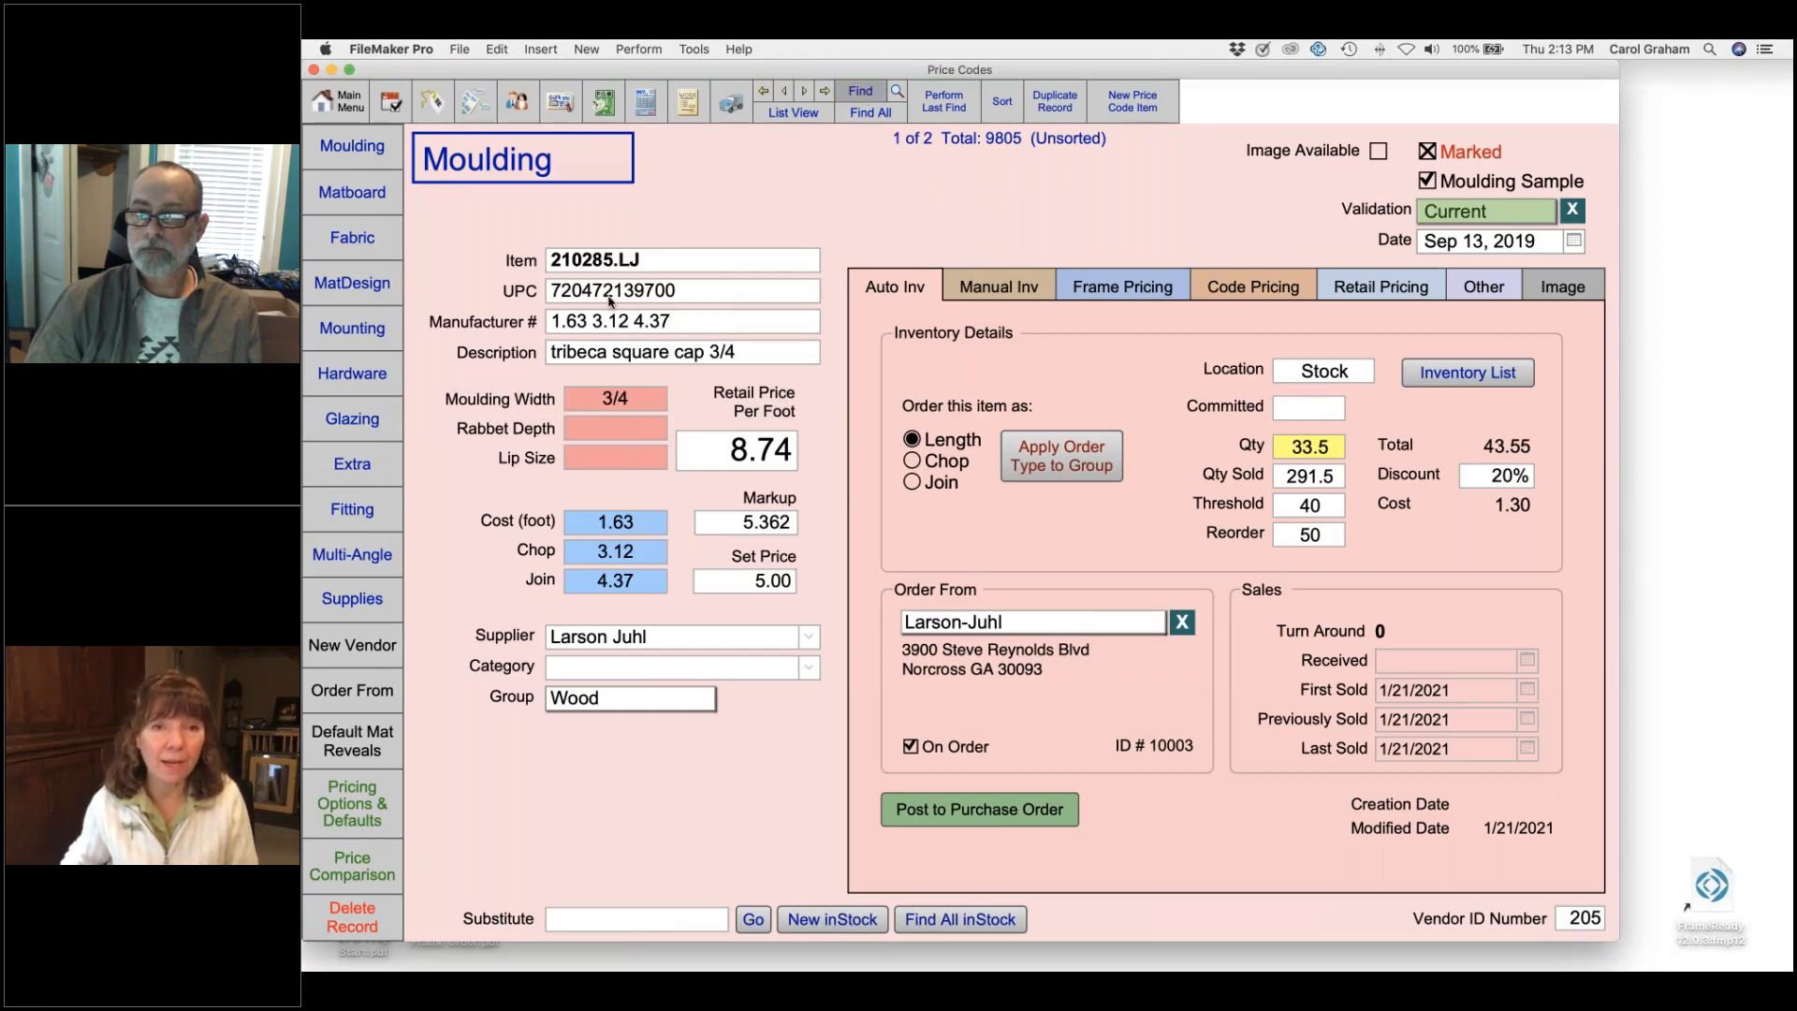
# - Find matboard B8801 in the price codes and view its choices for posting to a purchase order, cancelling without posting
pyautogui.press('super+f')
pyautogui.write('b8801')
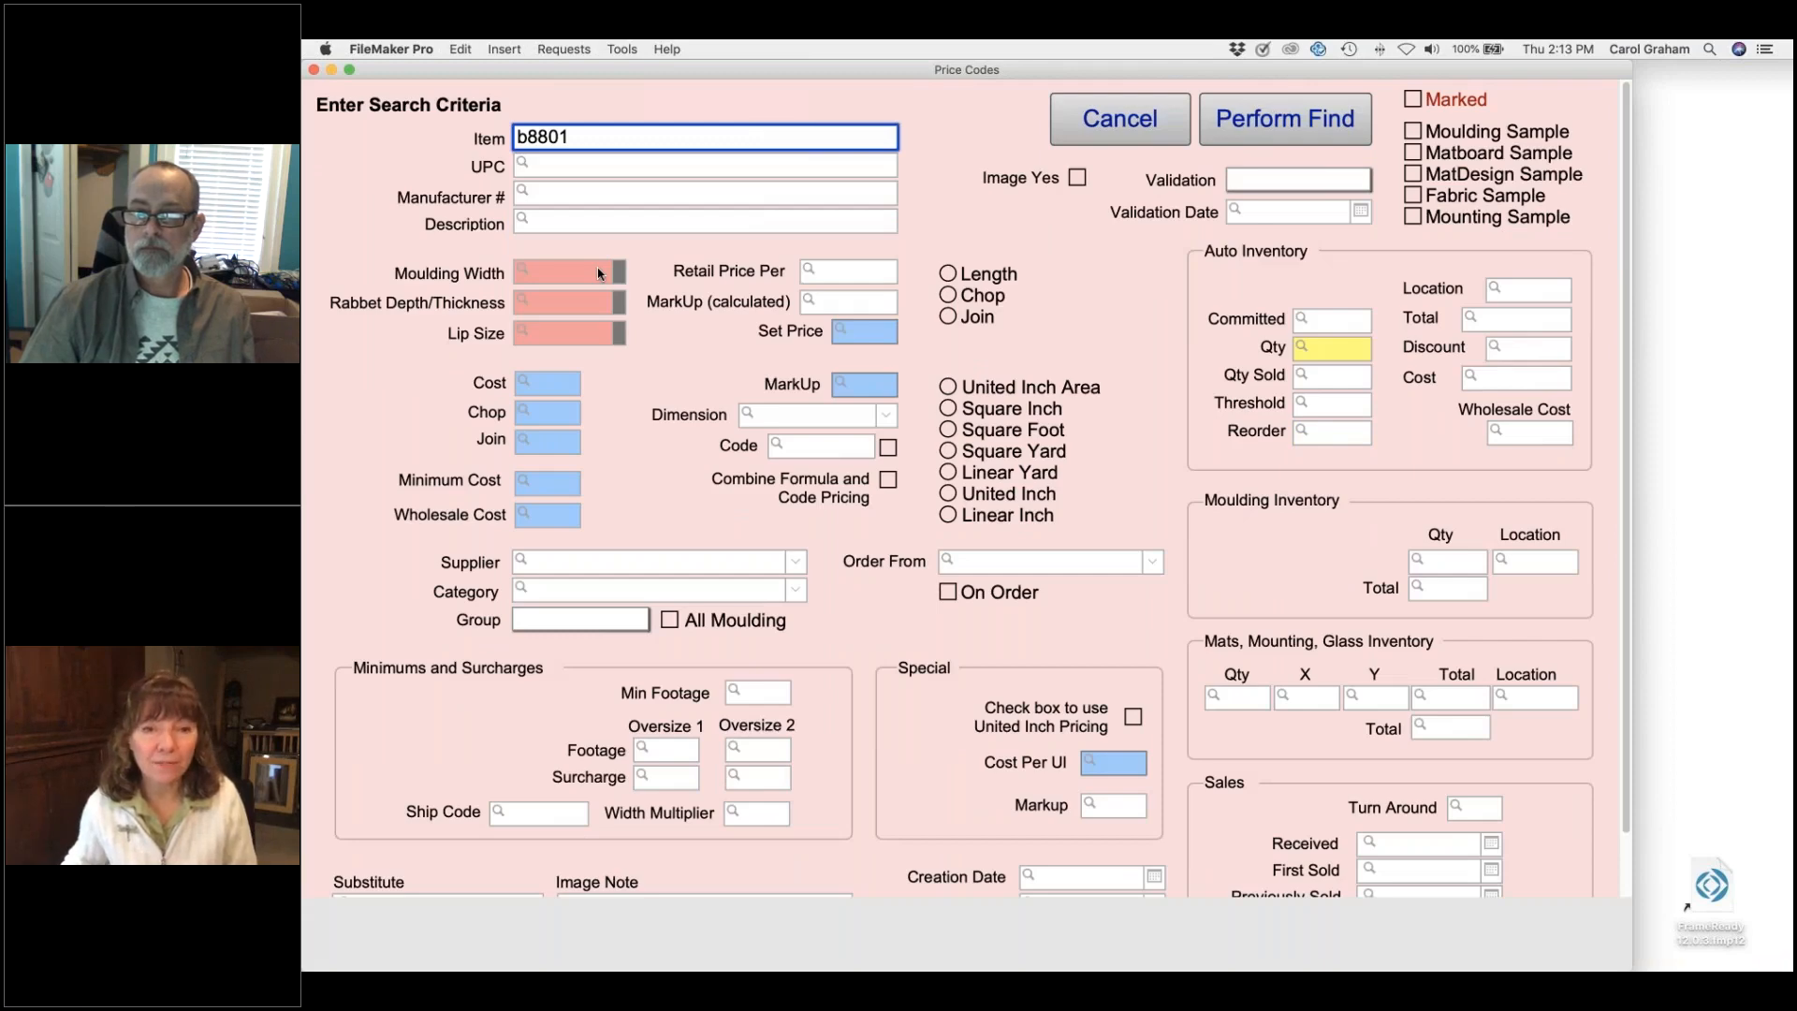
pyautogui.press('Return')
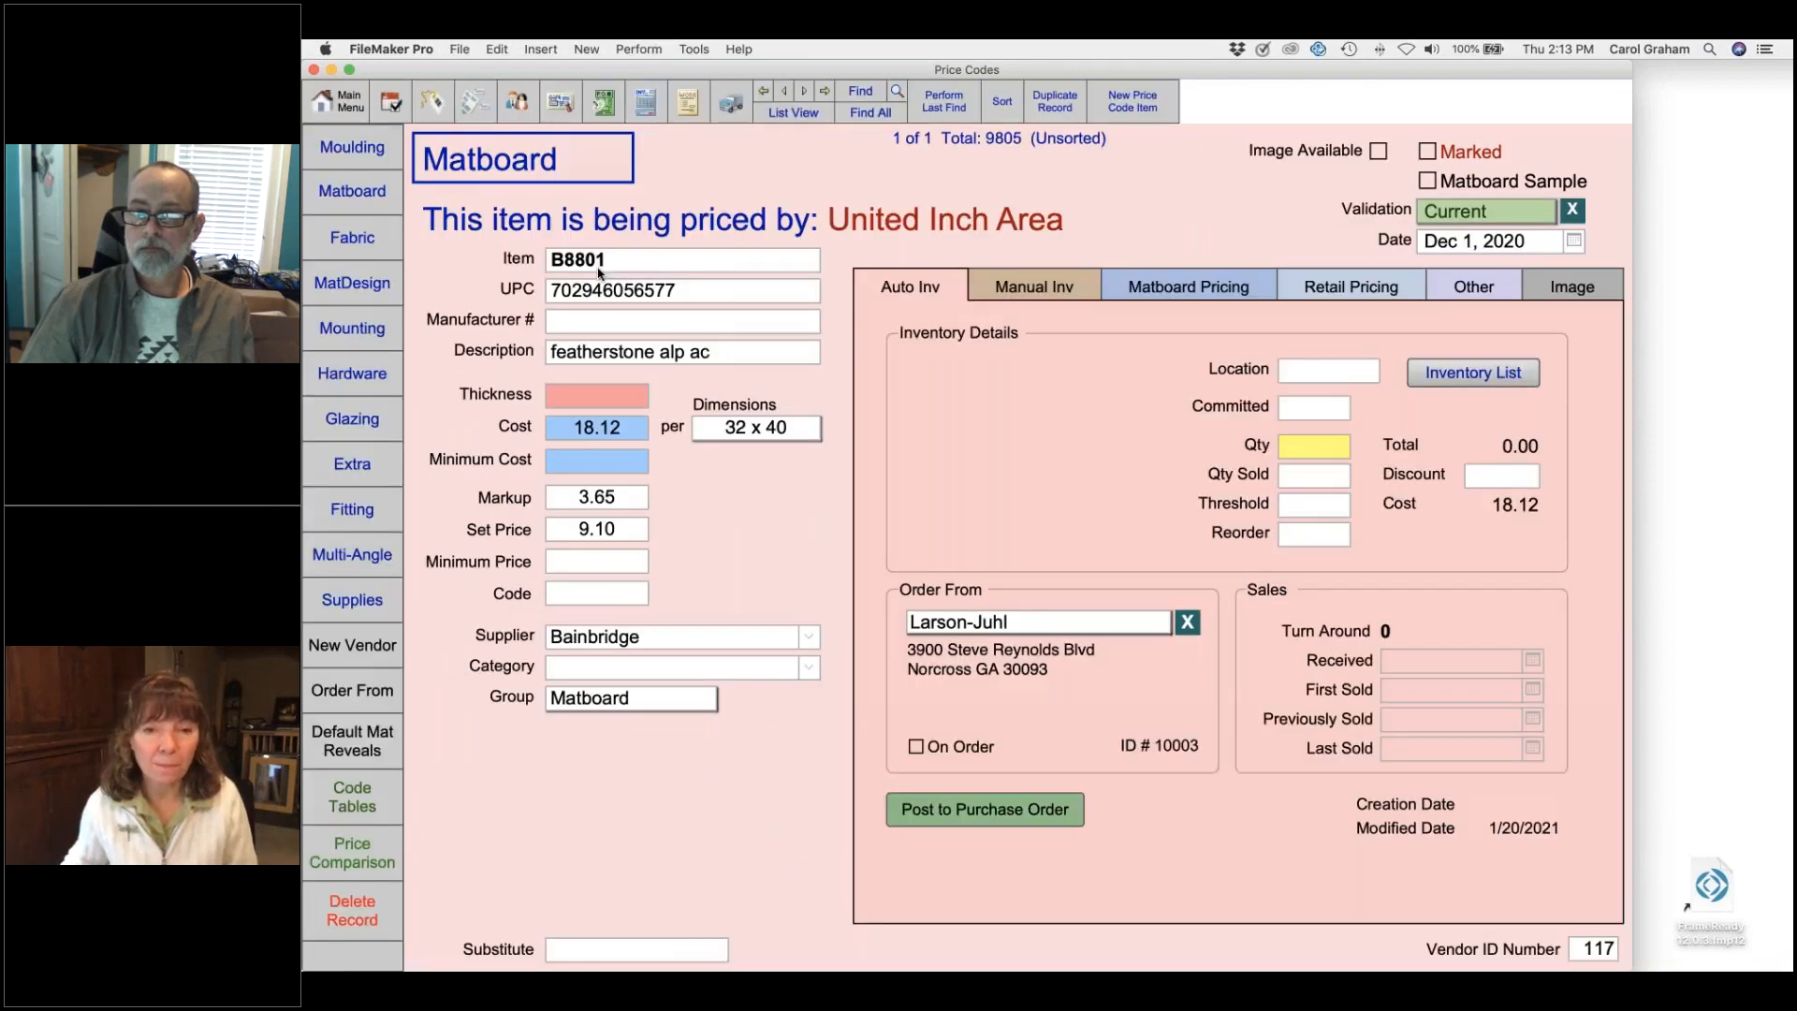
pyautogui.click(962, 810)
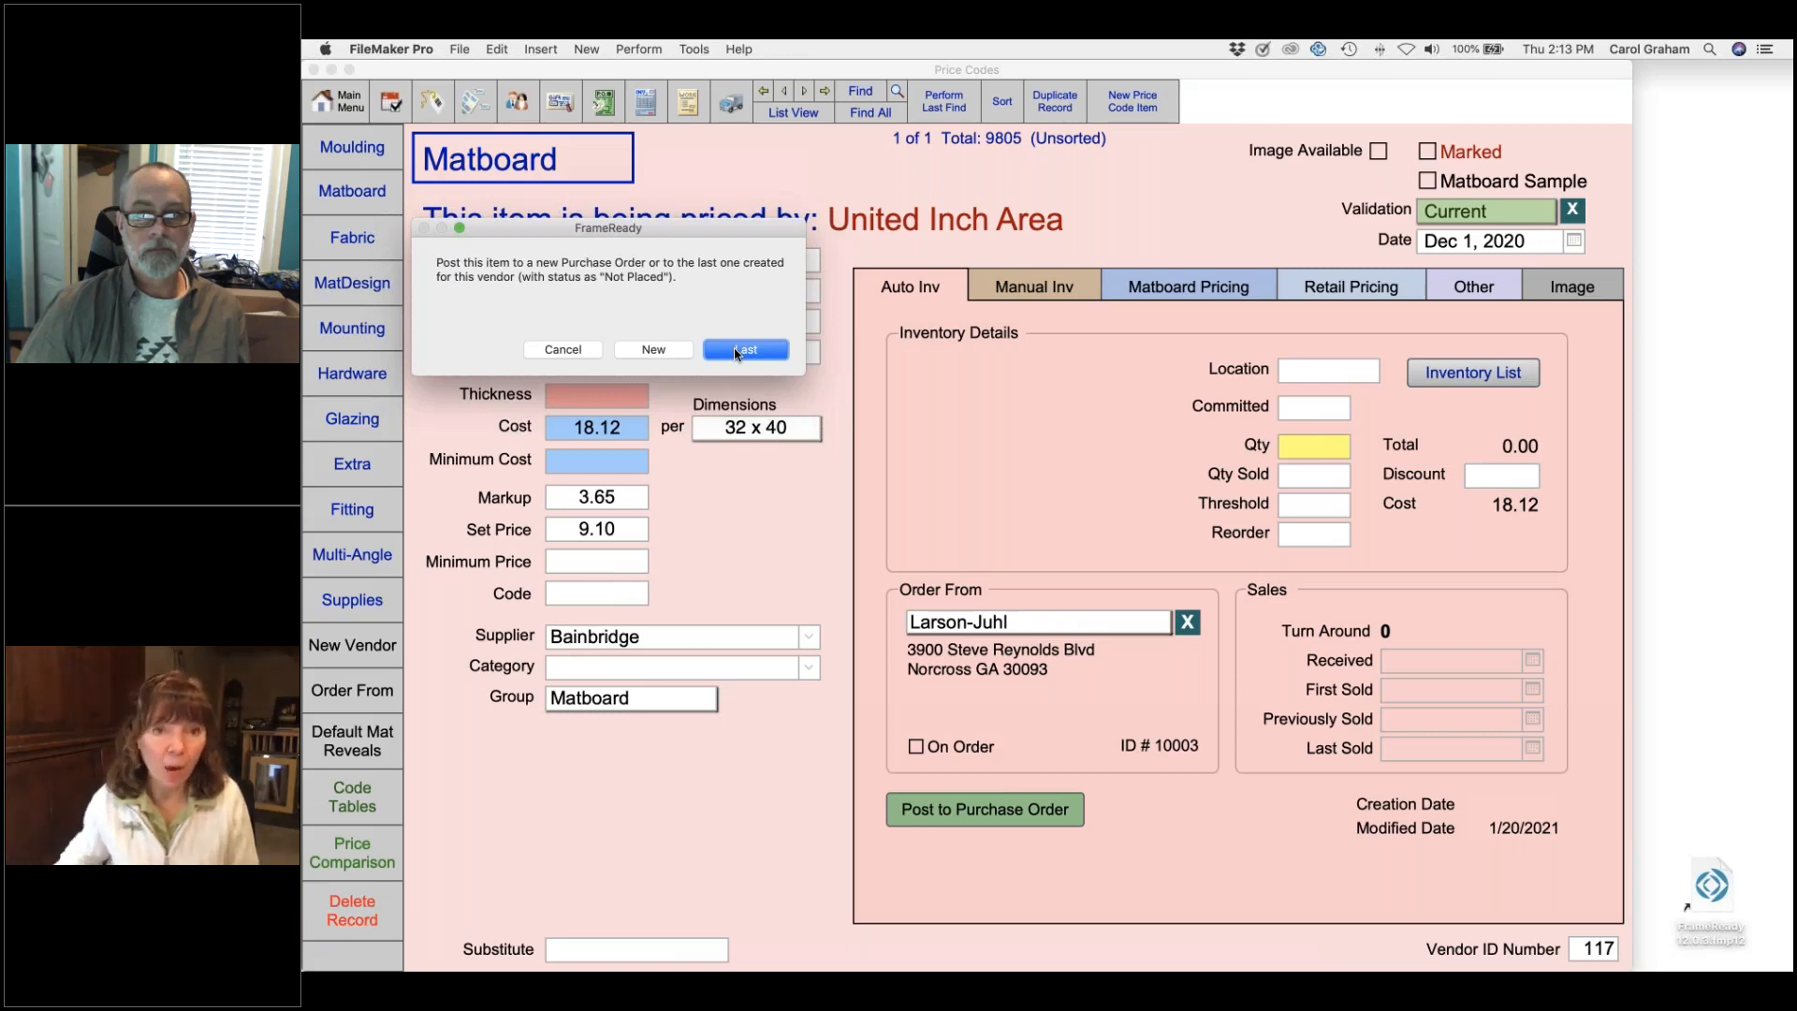
pyautogui.click(562, 351)
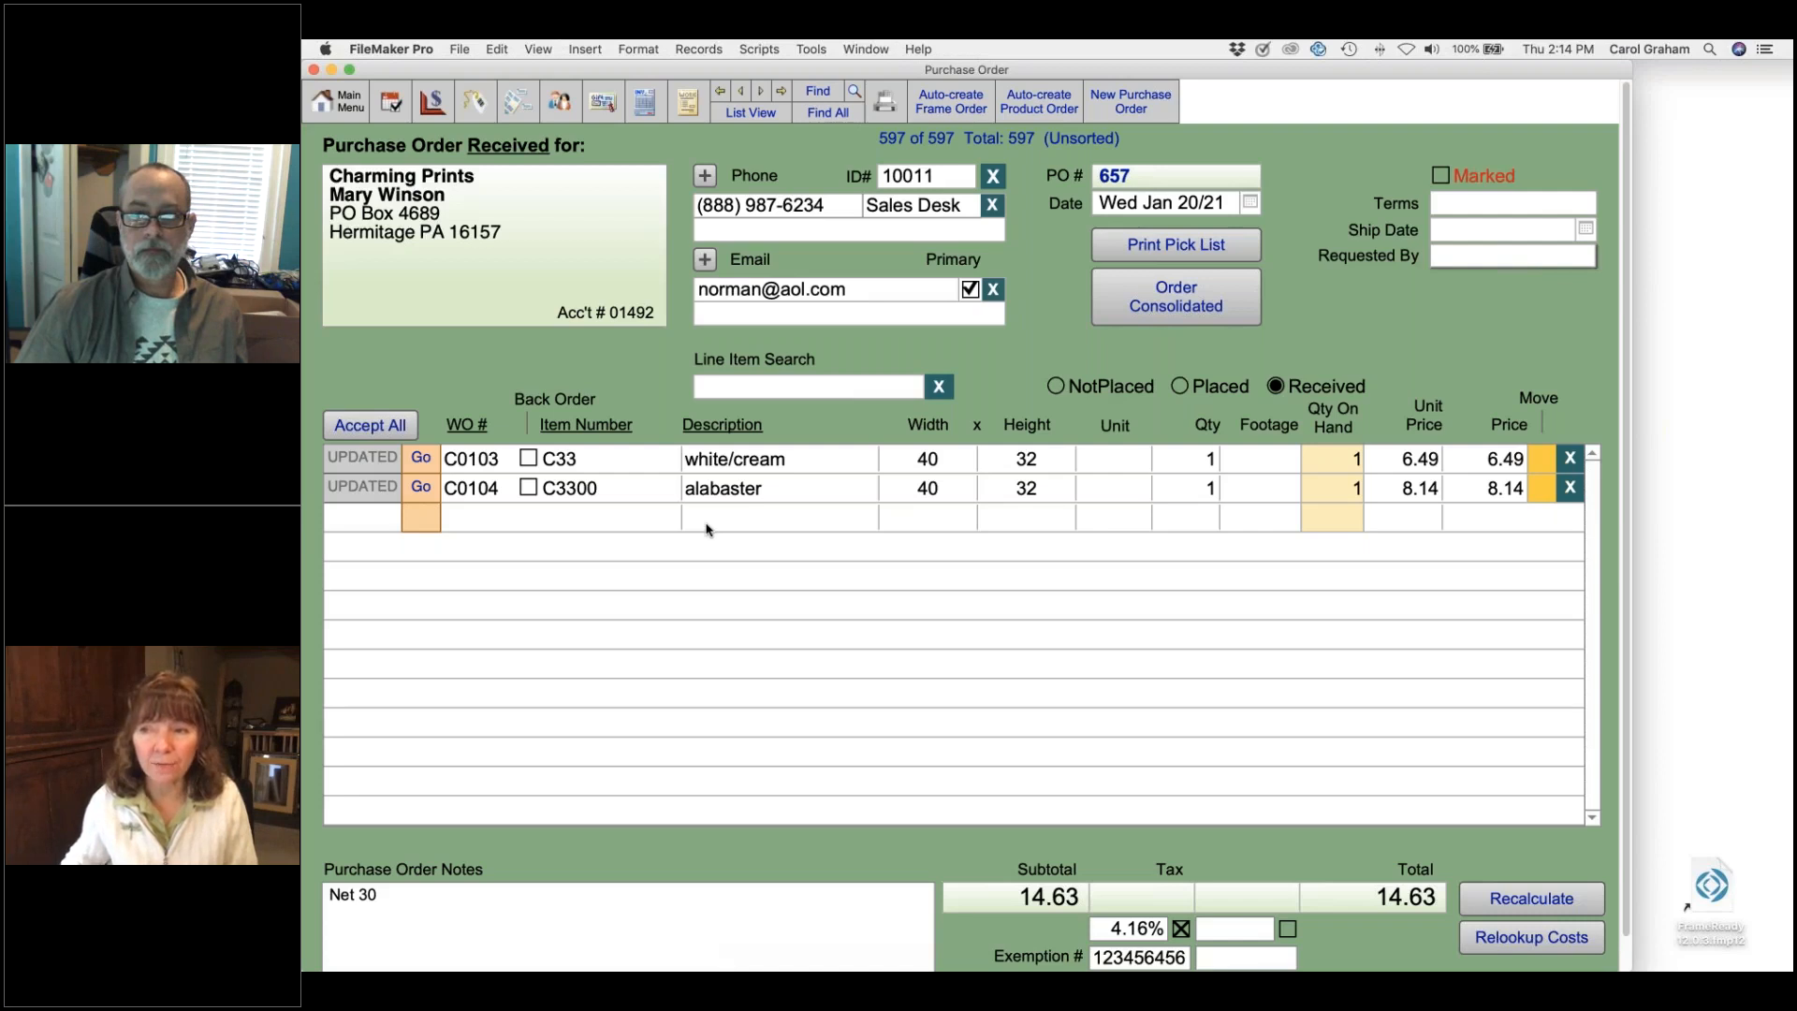
# - Return to the main menu, review the Create Frame Order settings and eligible work orders, and cancel
pyautogui.click(339, 105)
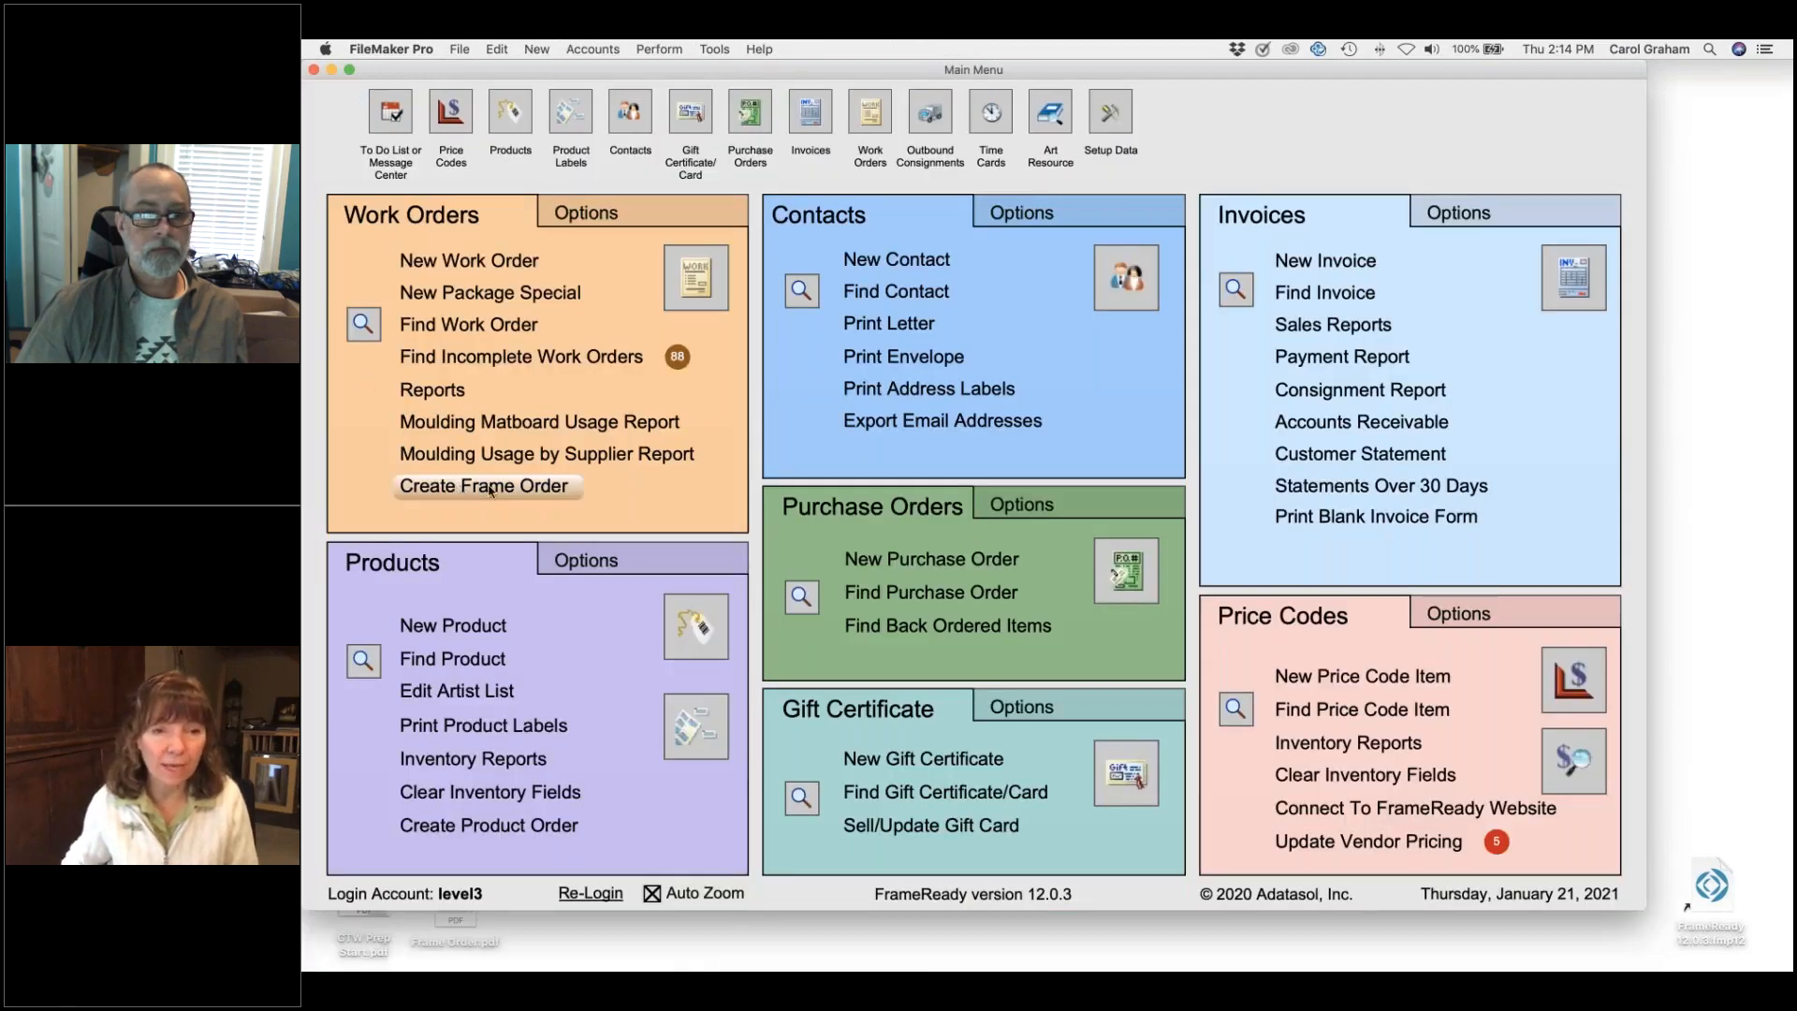
pyautogui.click(547, 491)
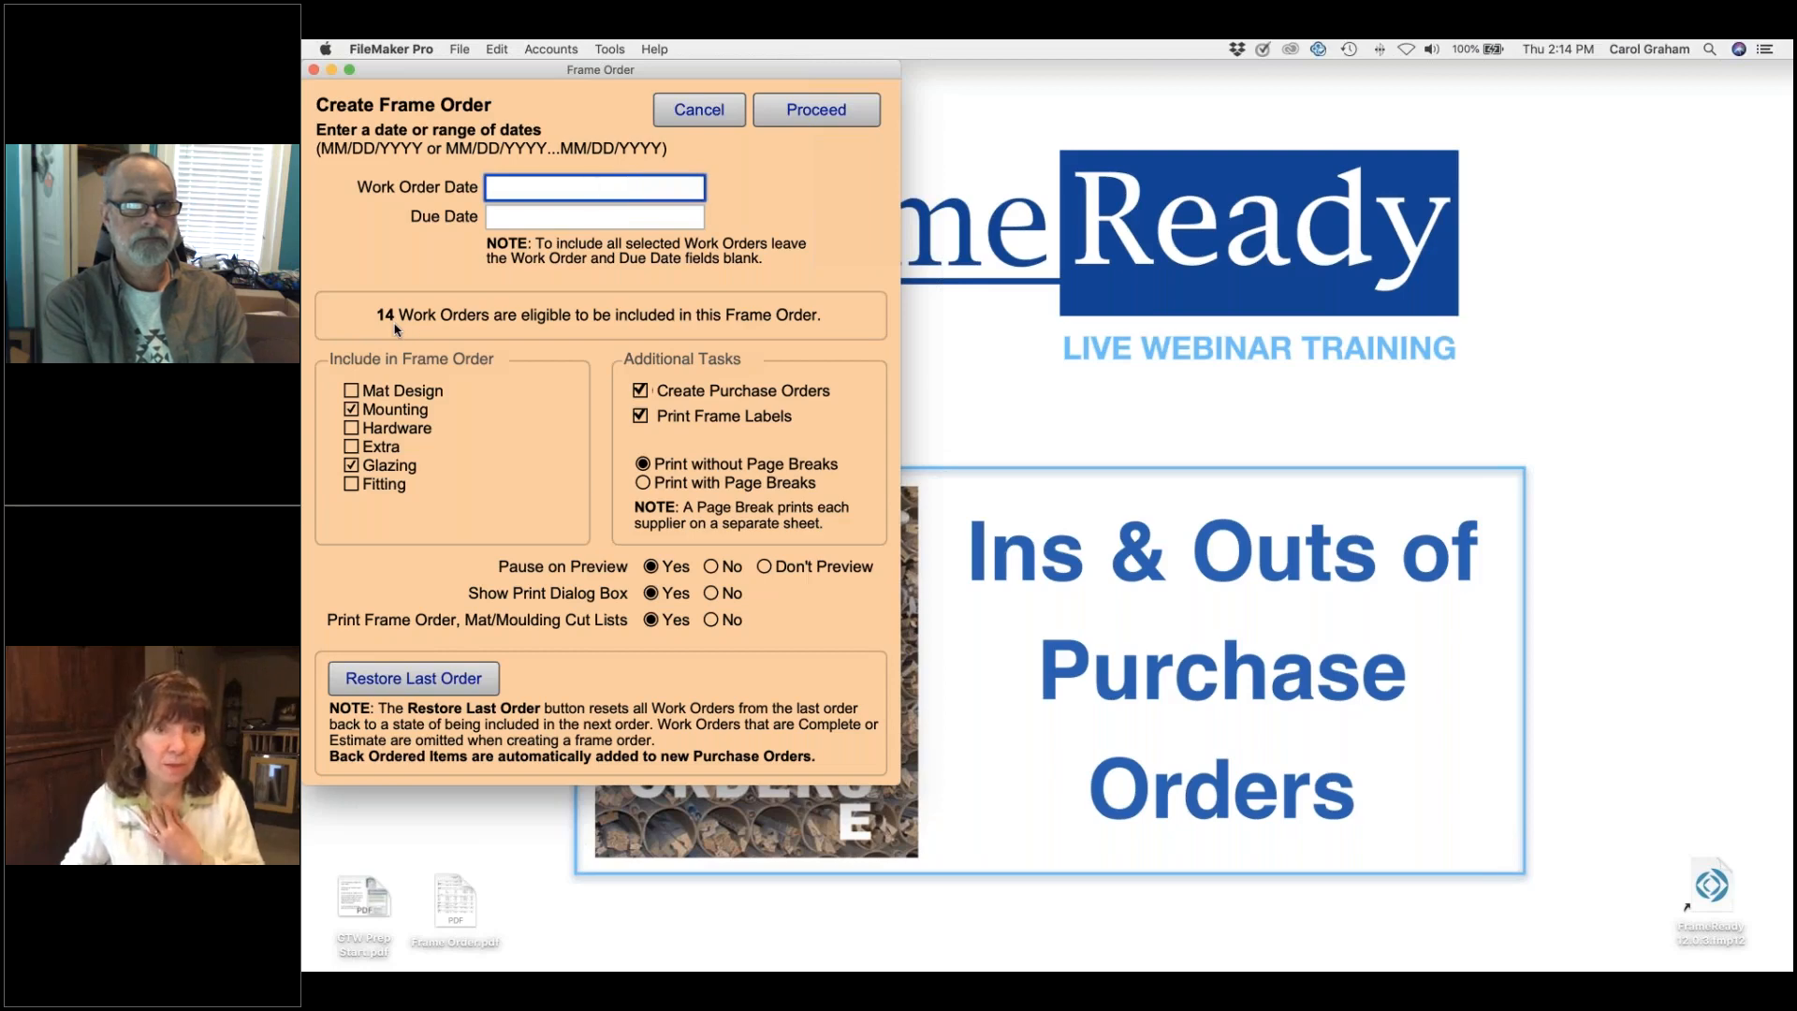
pyautogui.click(698, 117)
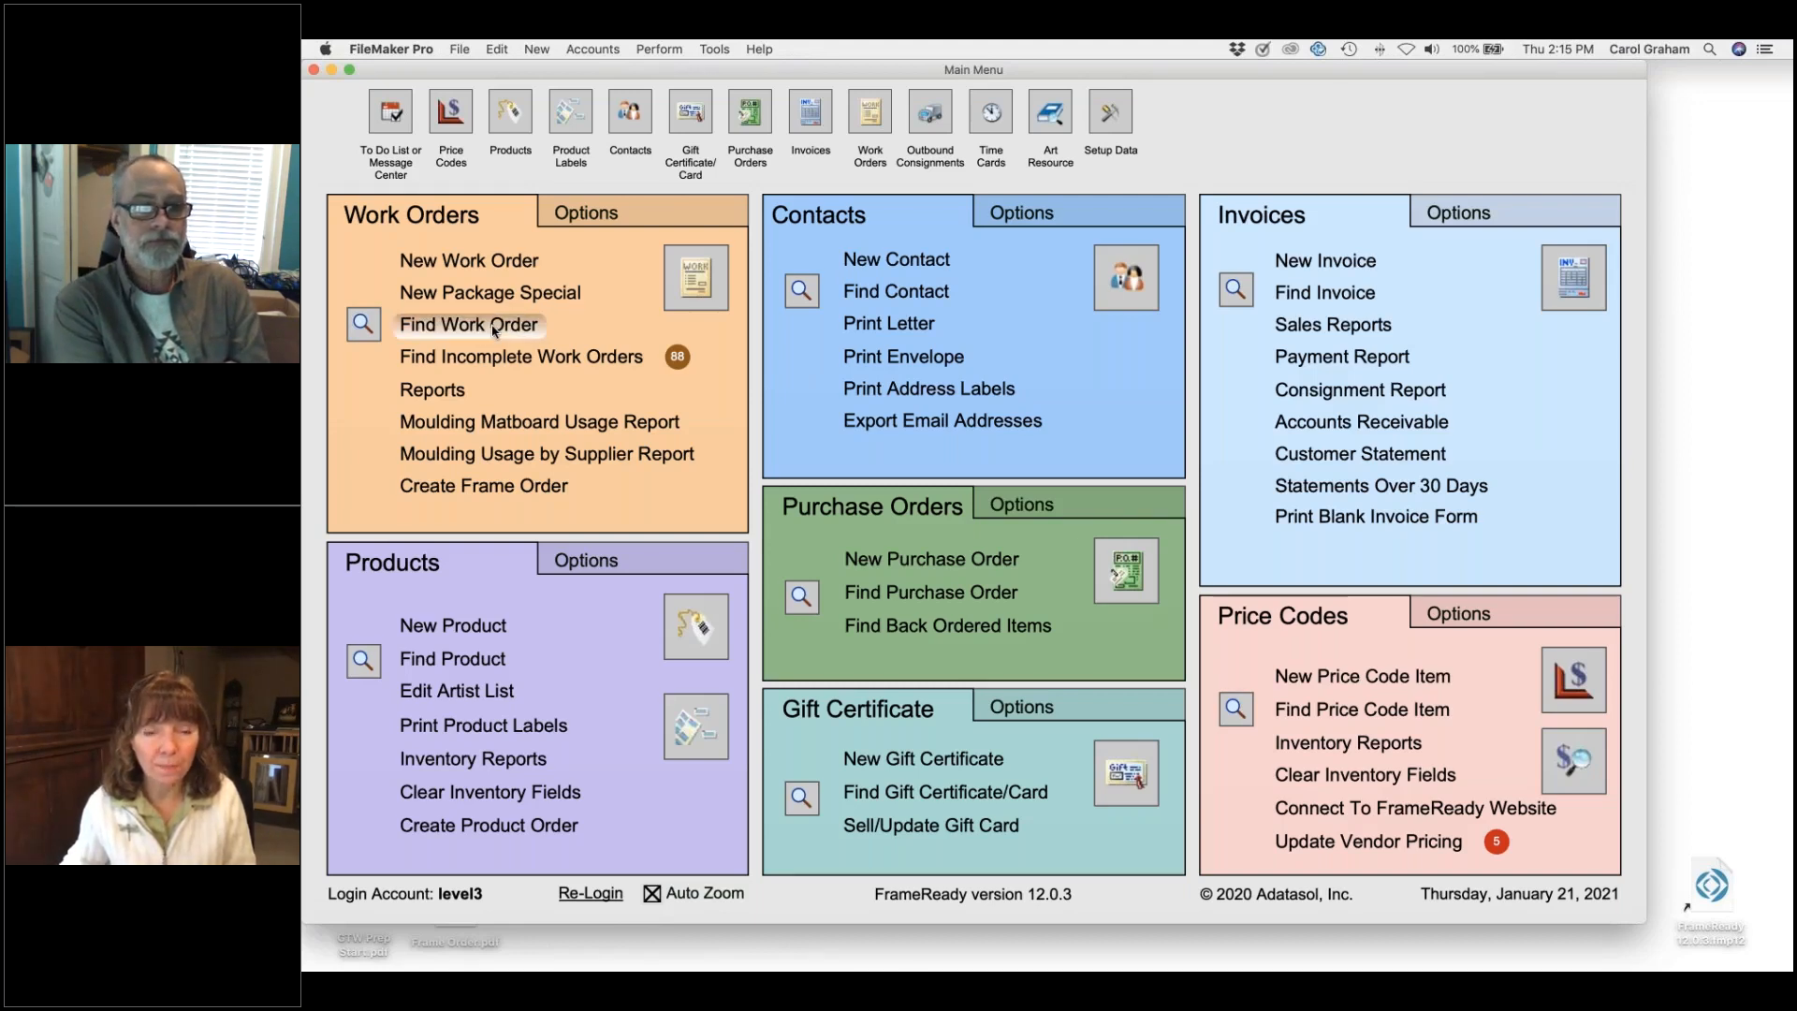
# - Find the work orders marked Selected for Frame Order and view the status choices of the Windswept work order
pyautogui.click(494, 330)
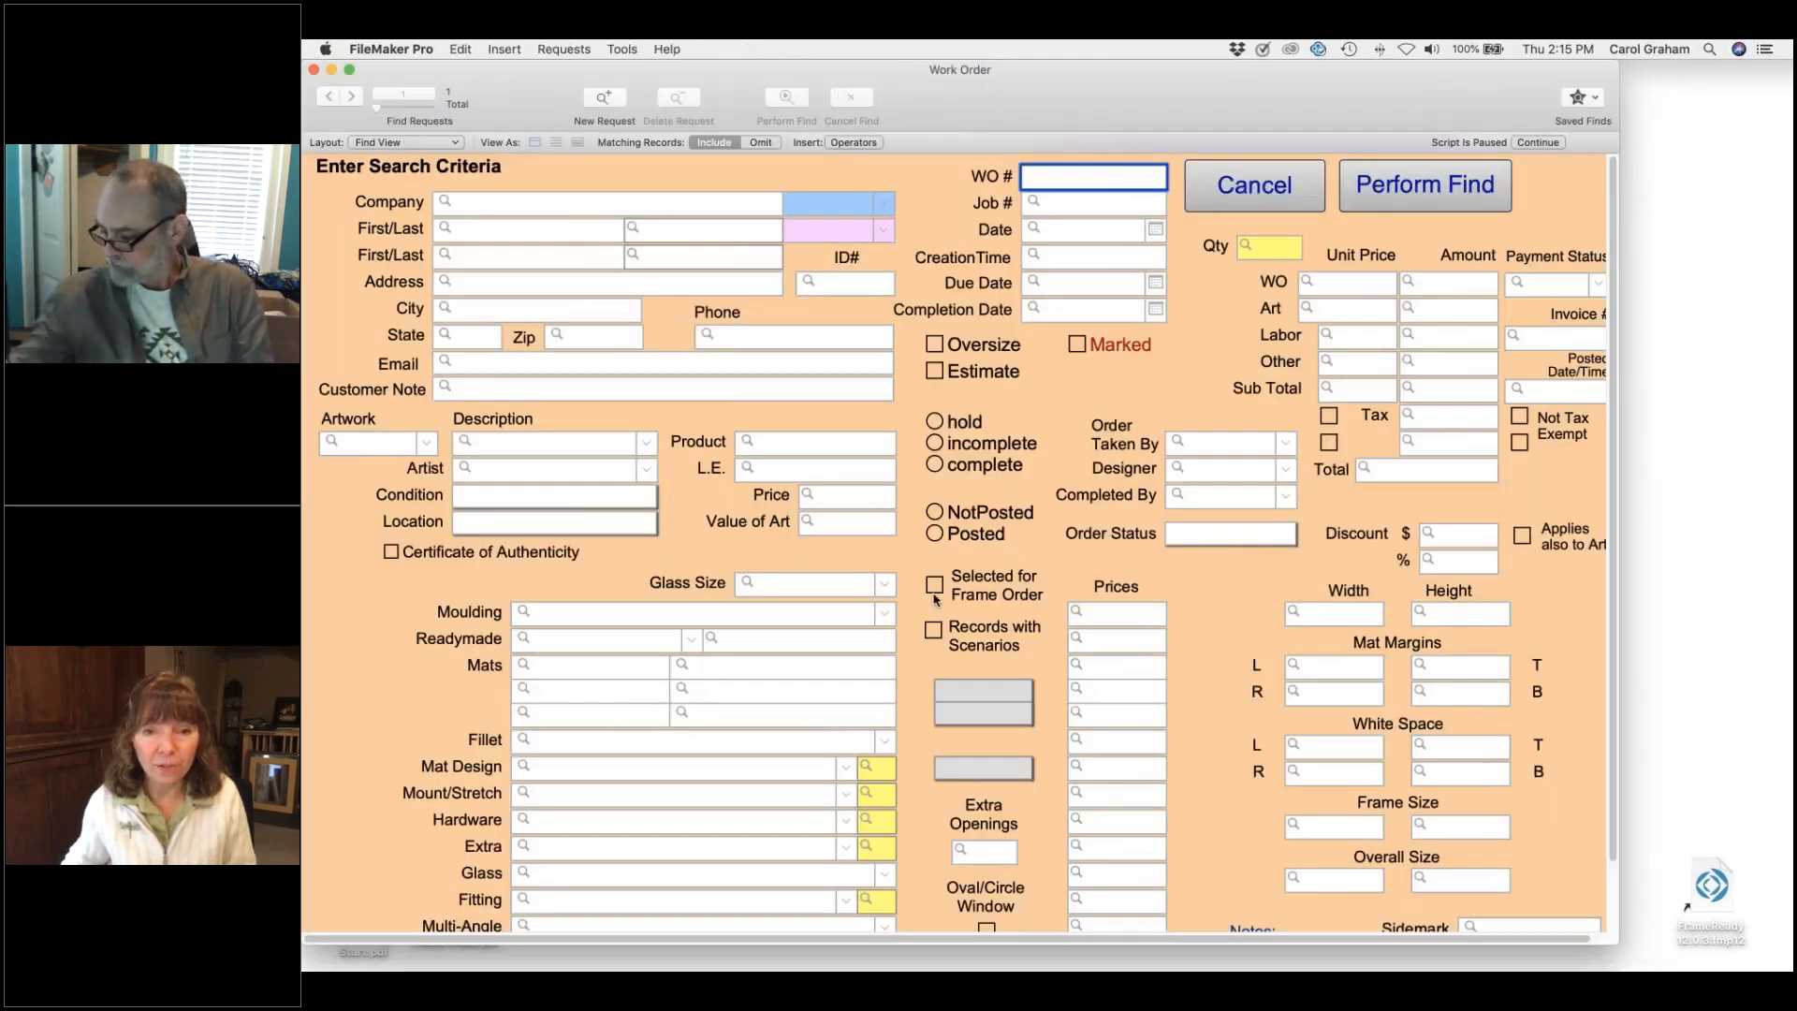
pyautogui.click(934, 585)
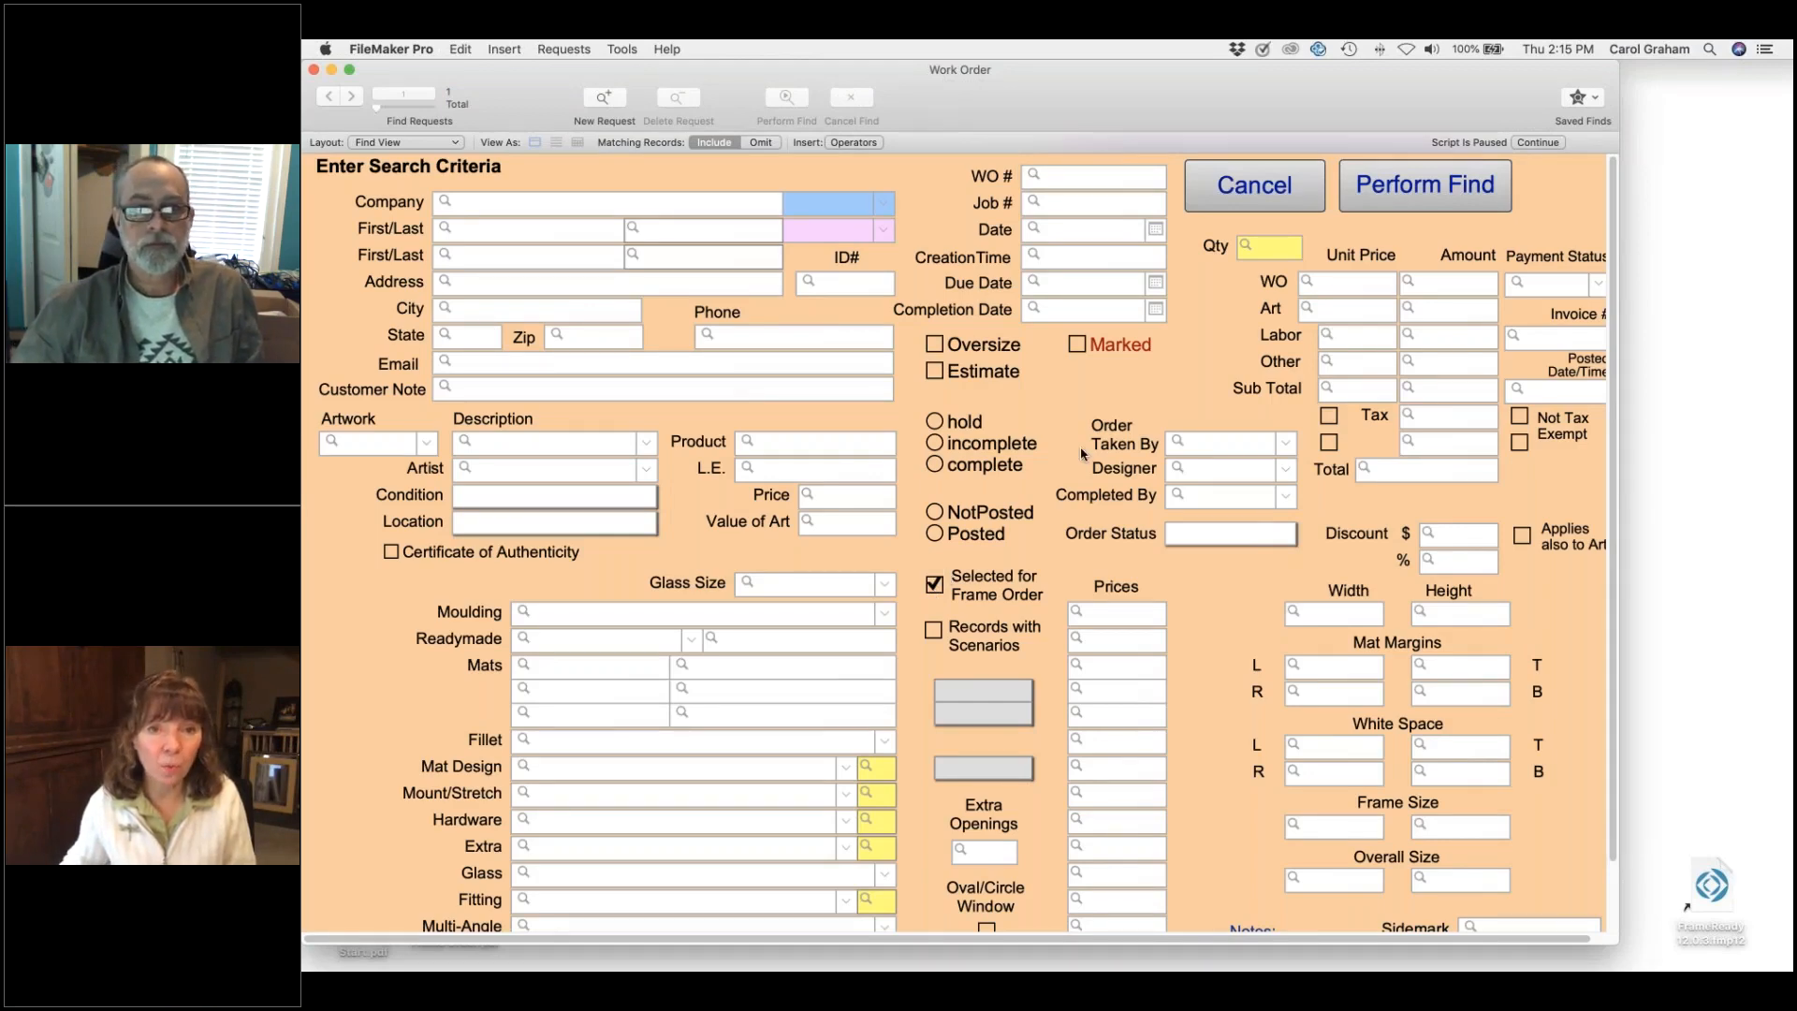
pyautogui.click(1424, 185)
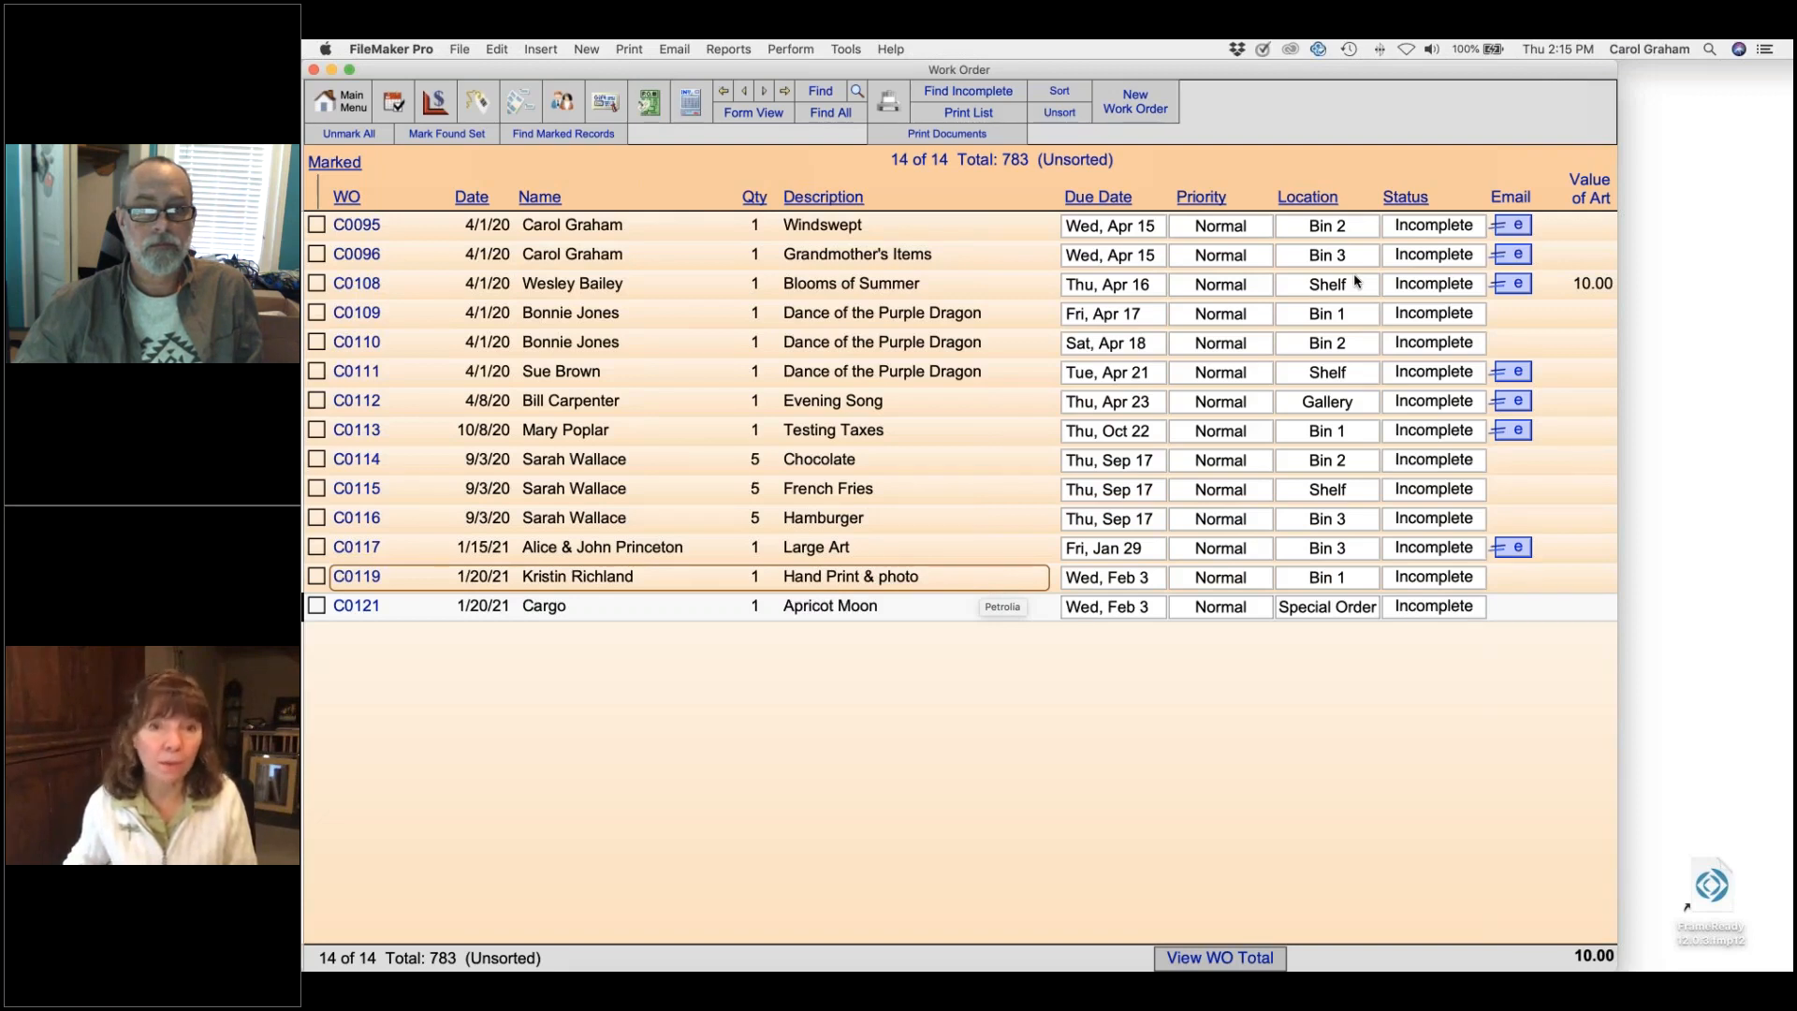
pyautogui.click(1433, 225)
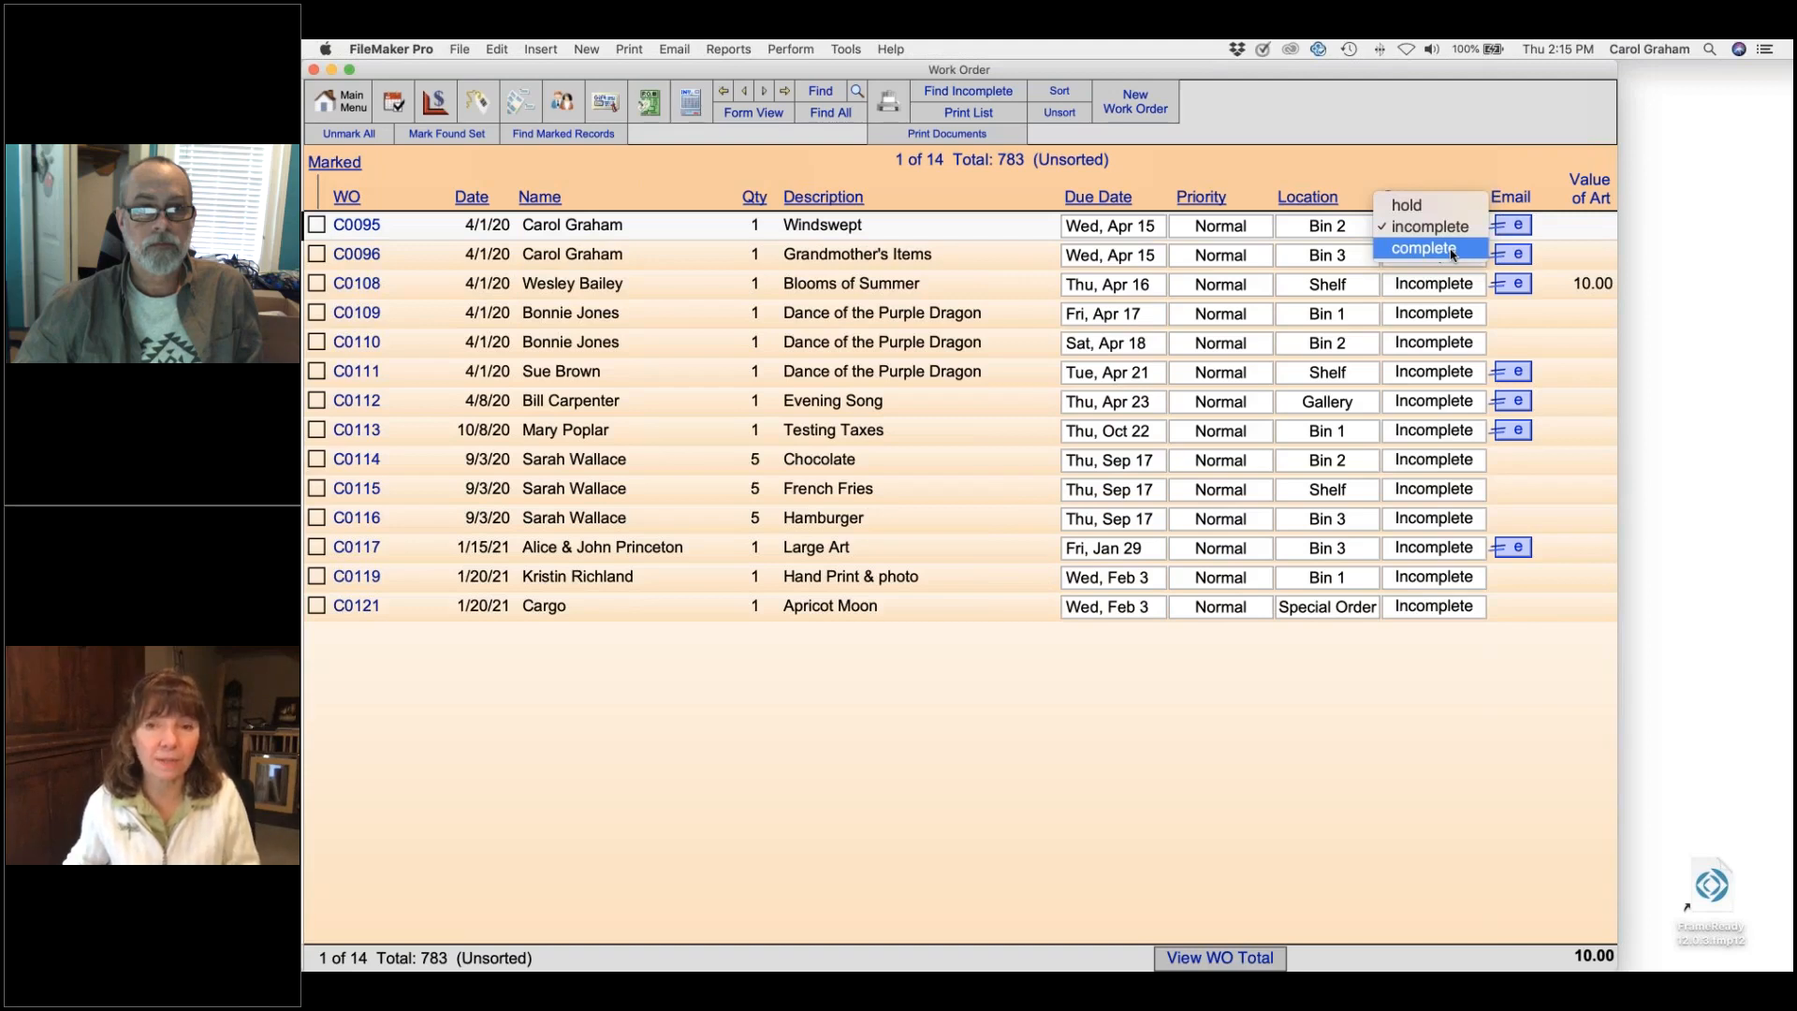
pyautogui.click(1321, 175)
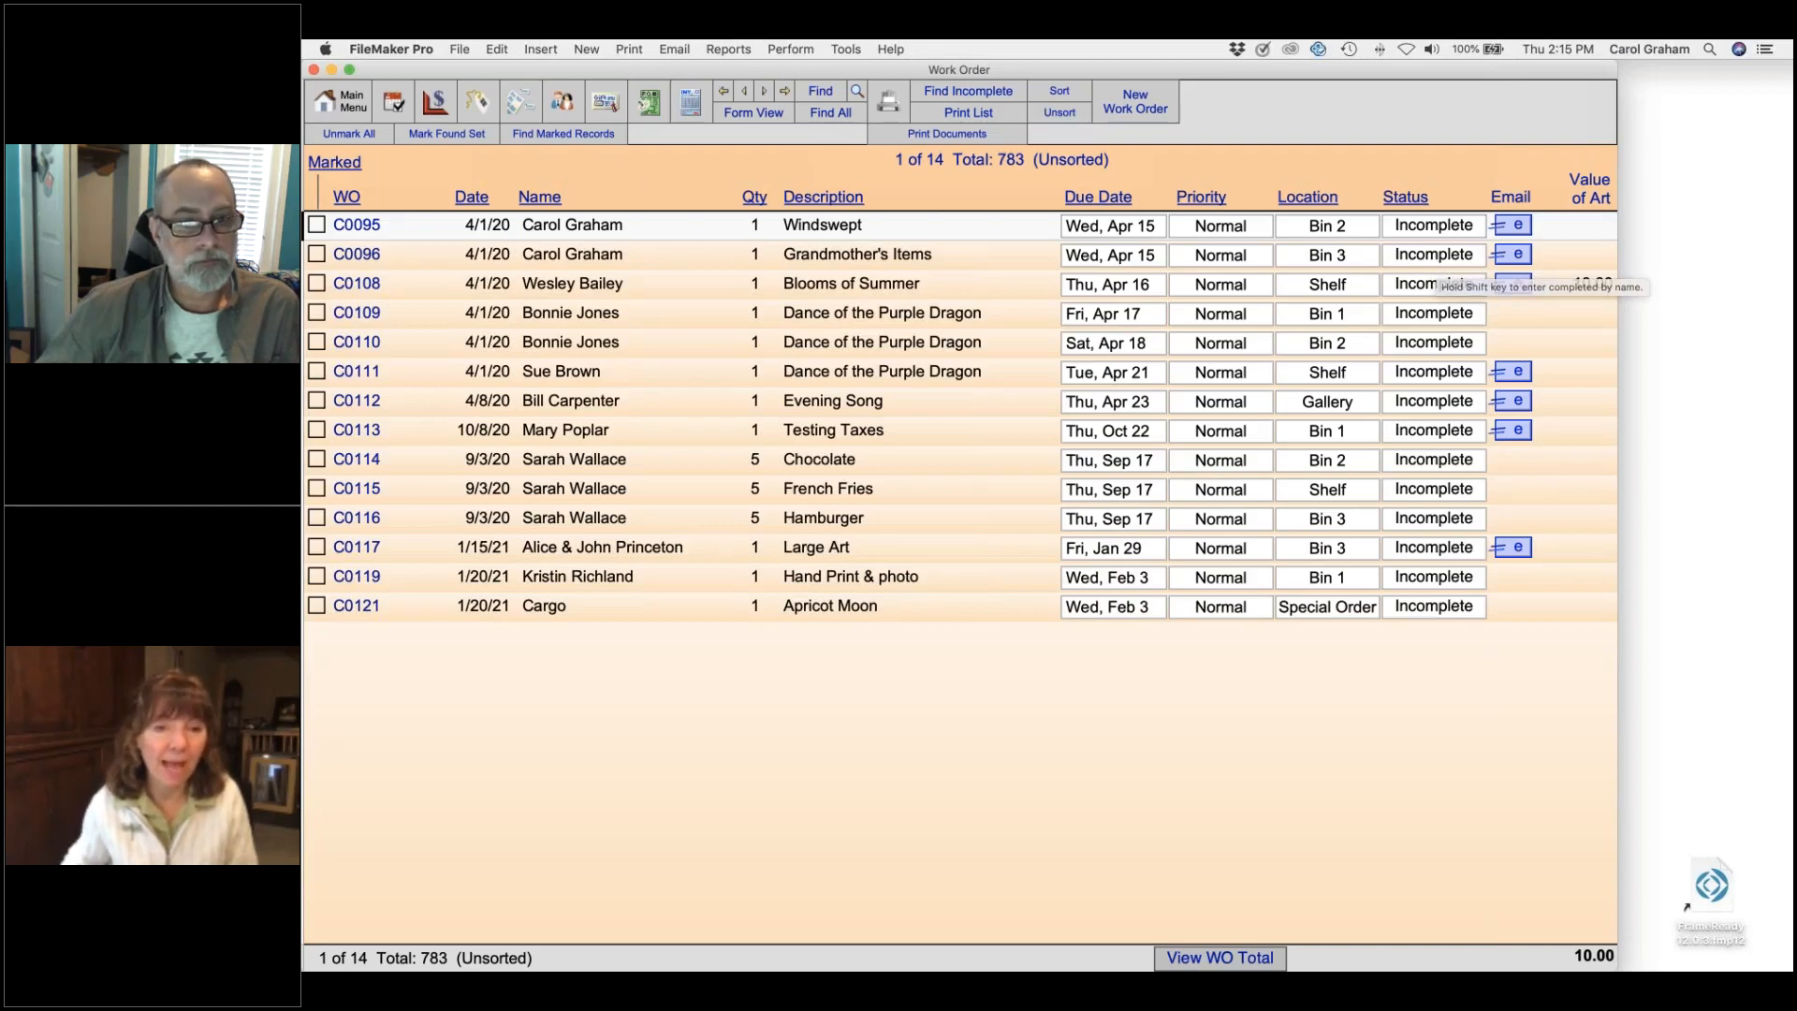
# - Open the Windswept work order and exclude it from the next frame order
pyautogui.click(357, 225)
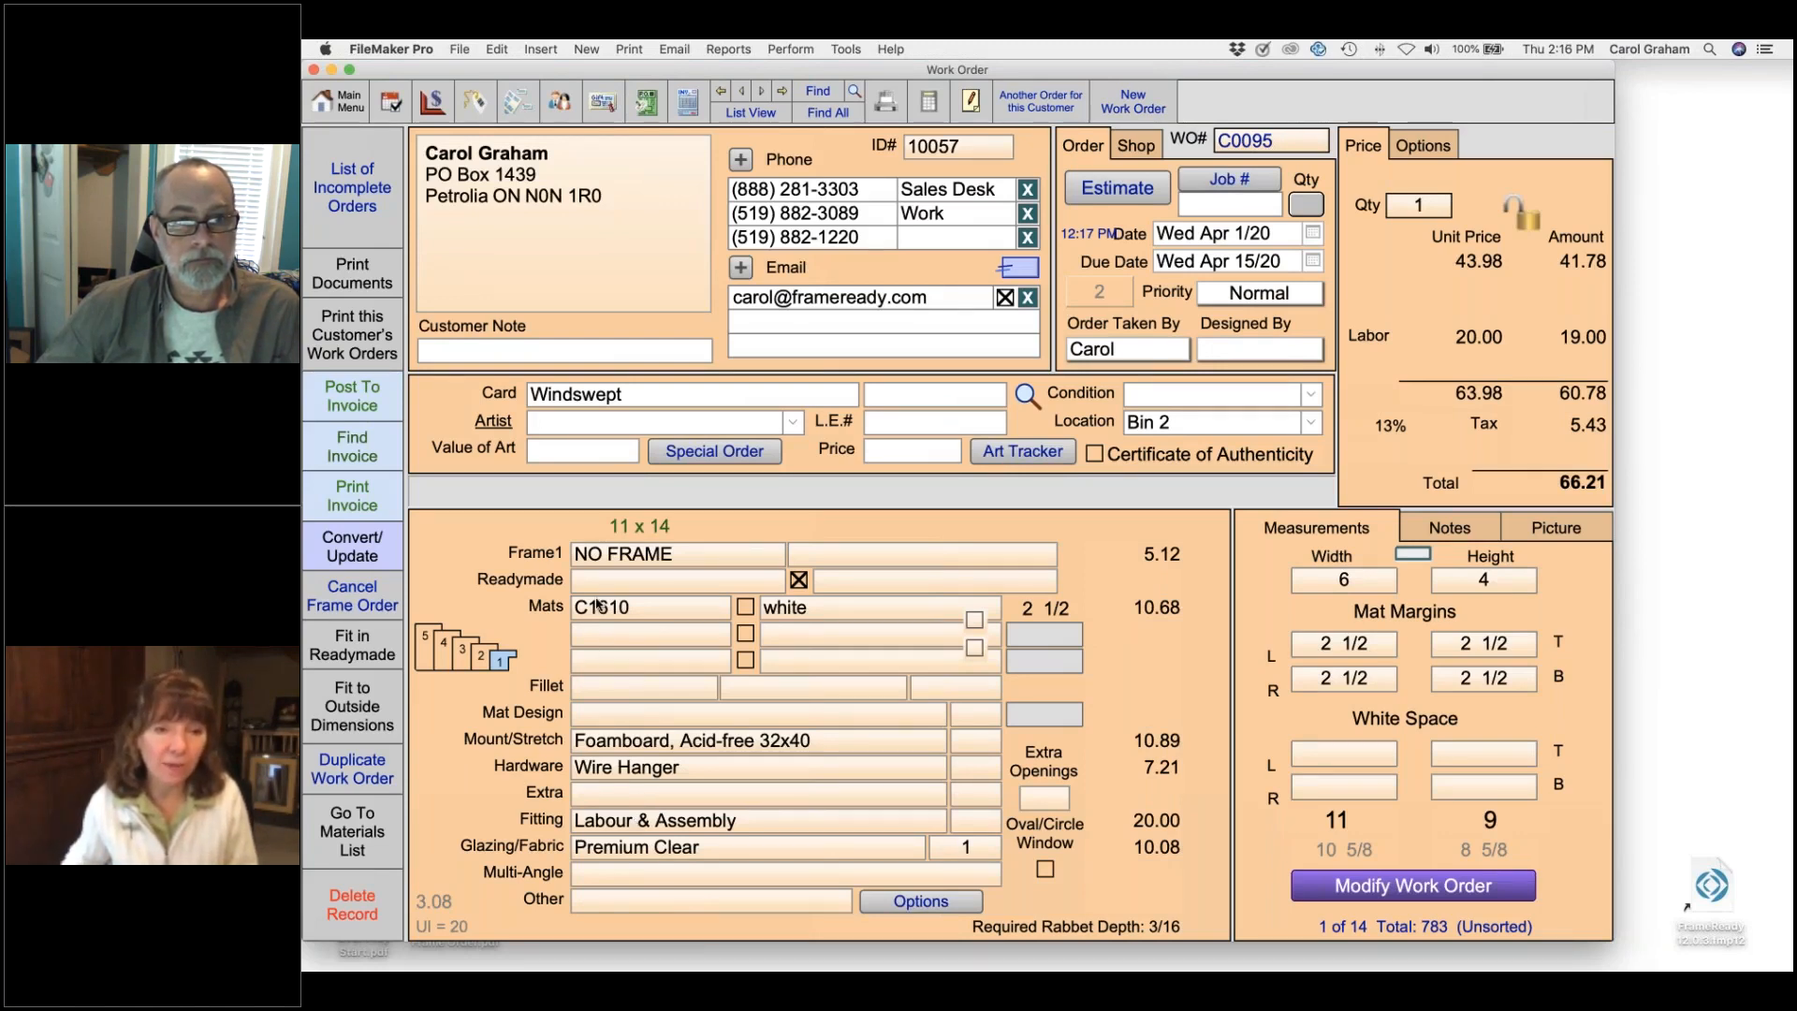
pyautogui.click(357, 602)
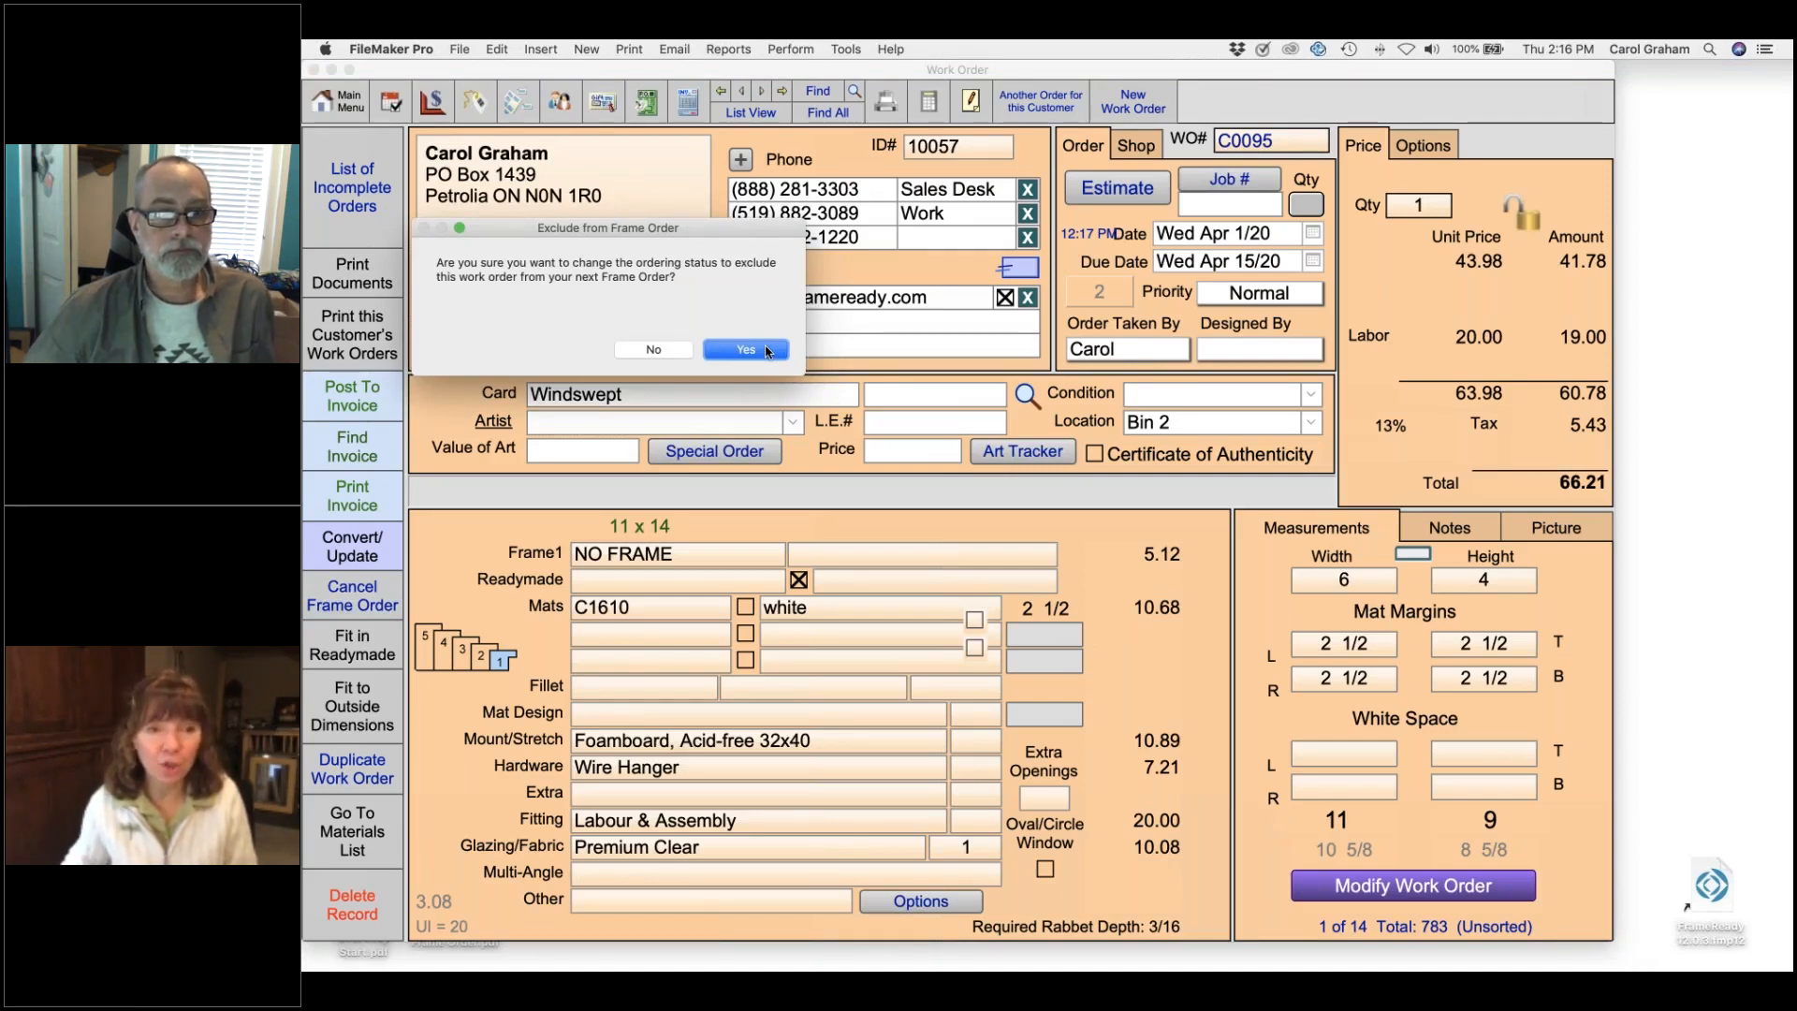
pyautogui.click(745, 349)
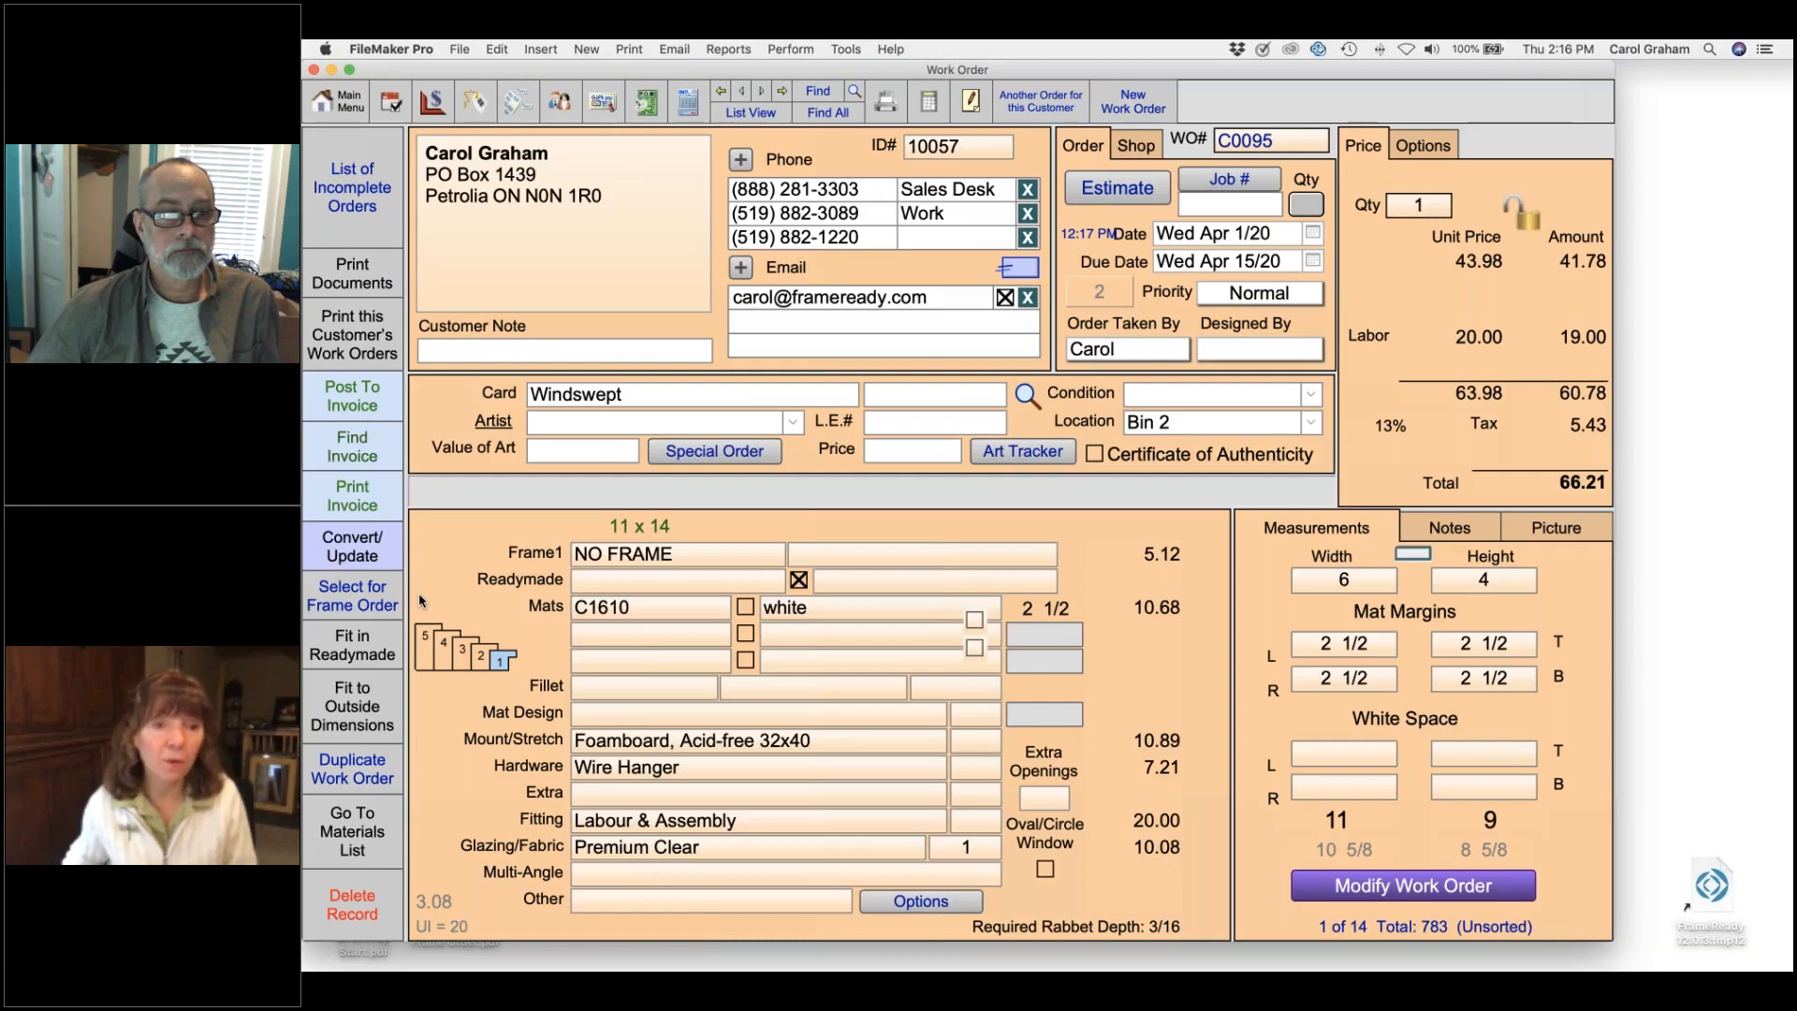
# - Include the Windswept work order in the next frame order again
pyautogui.click(318, 607)
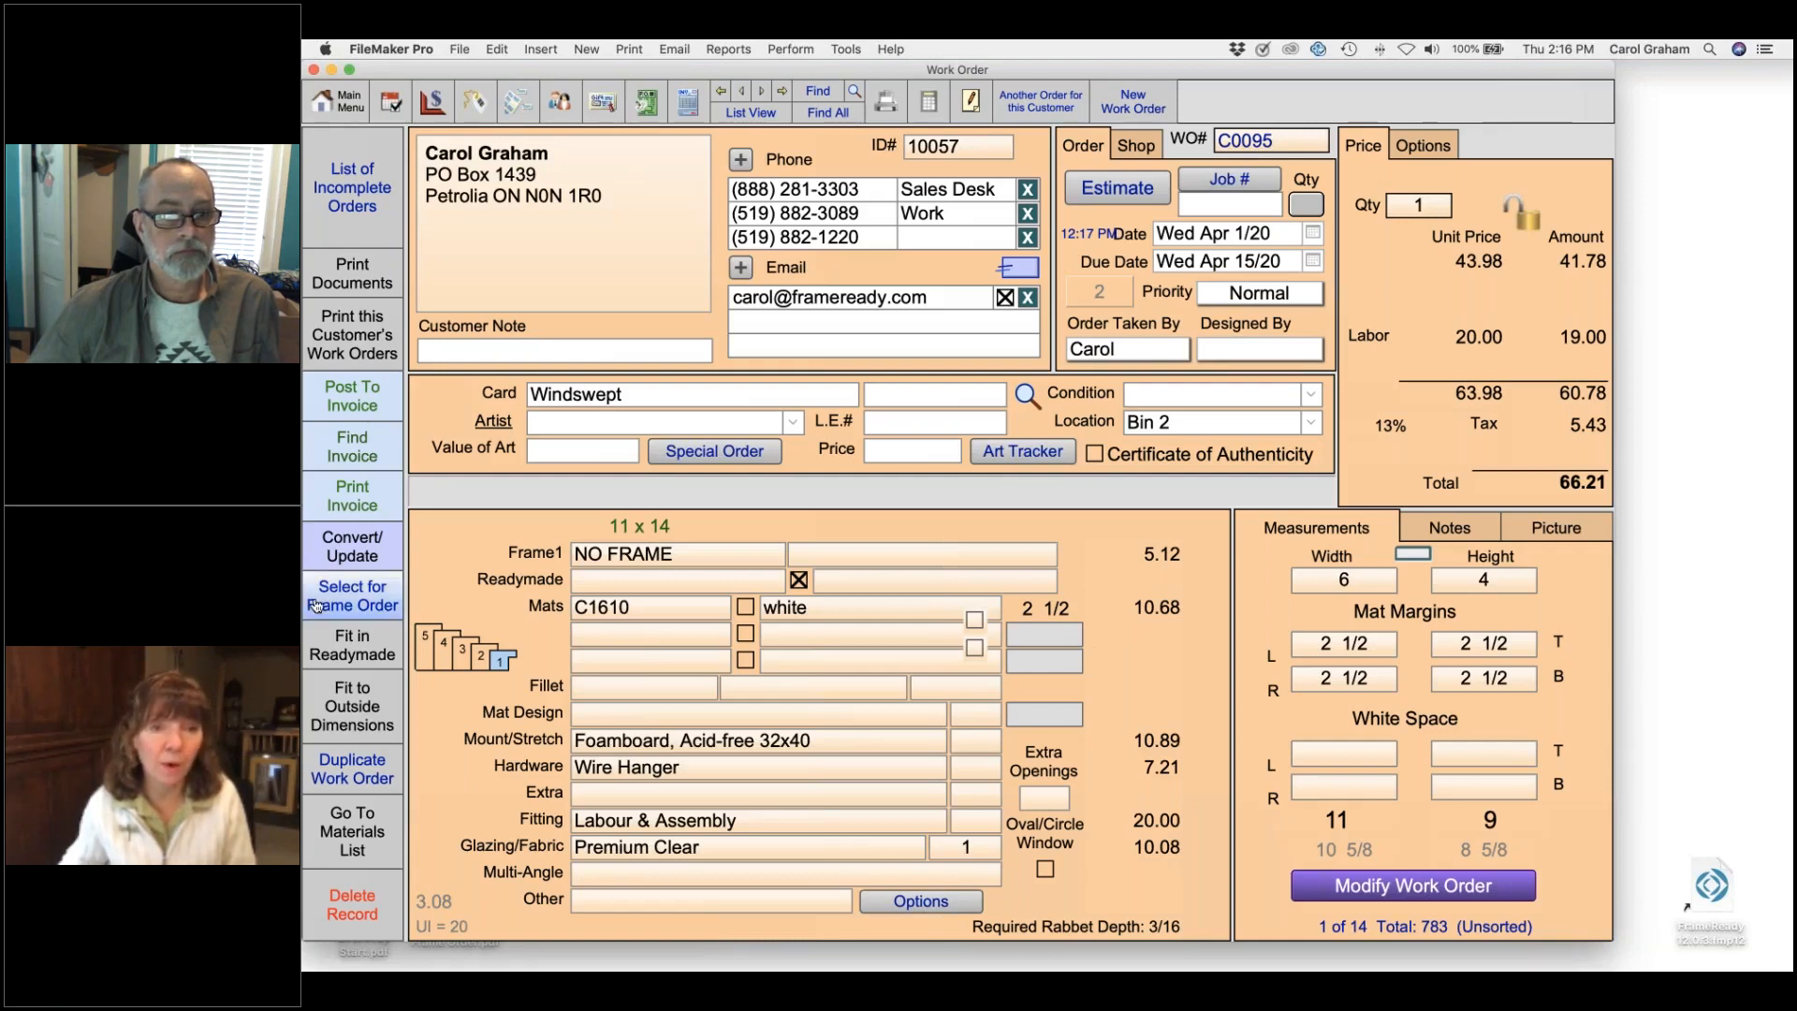
pyautogui.click(318, 607)
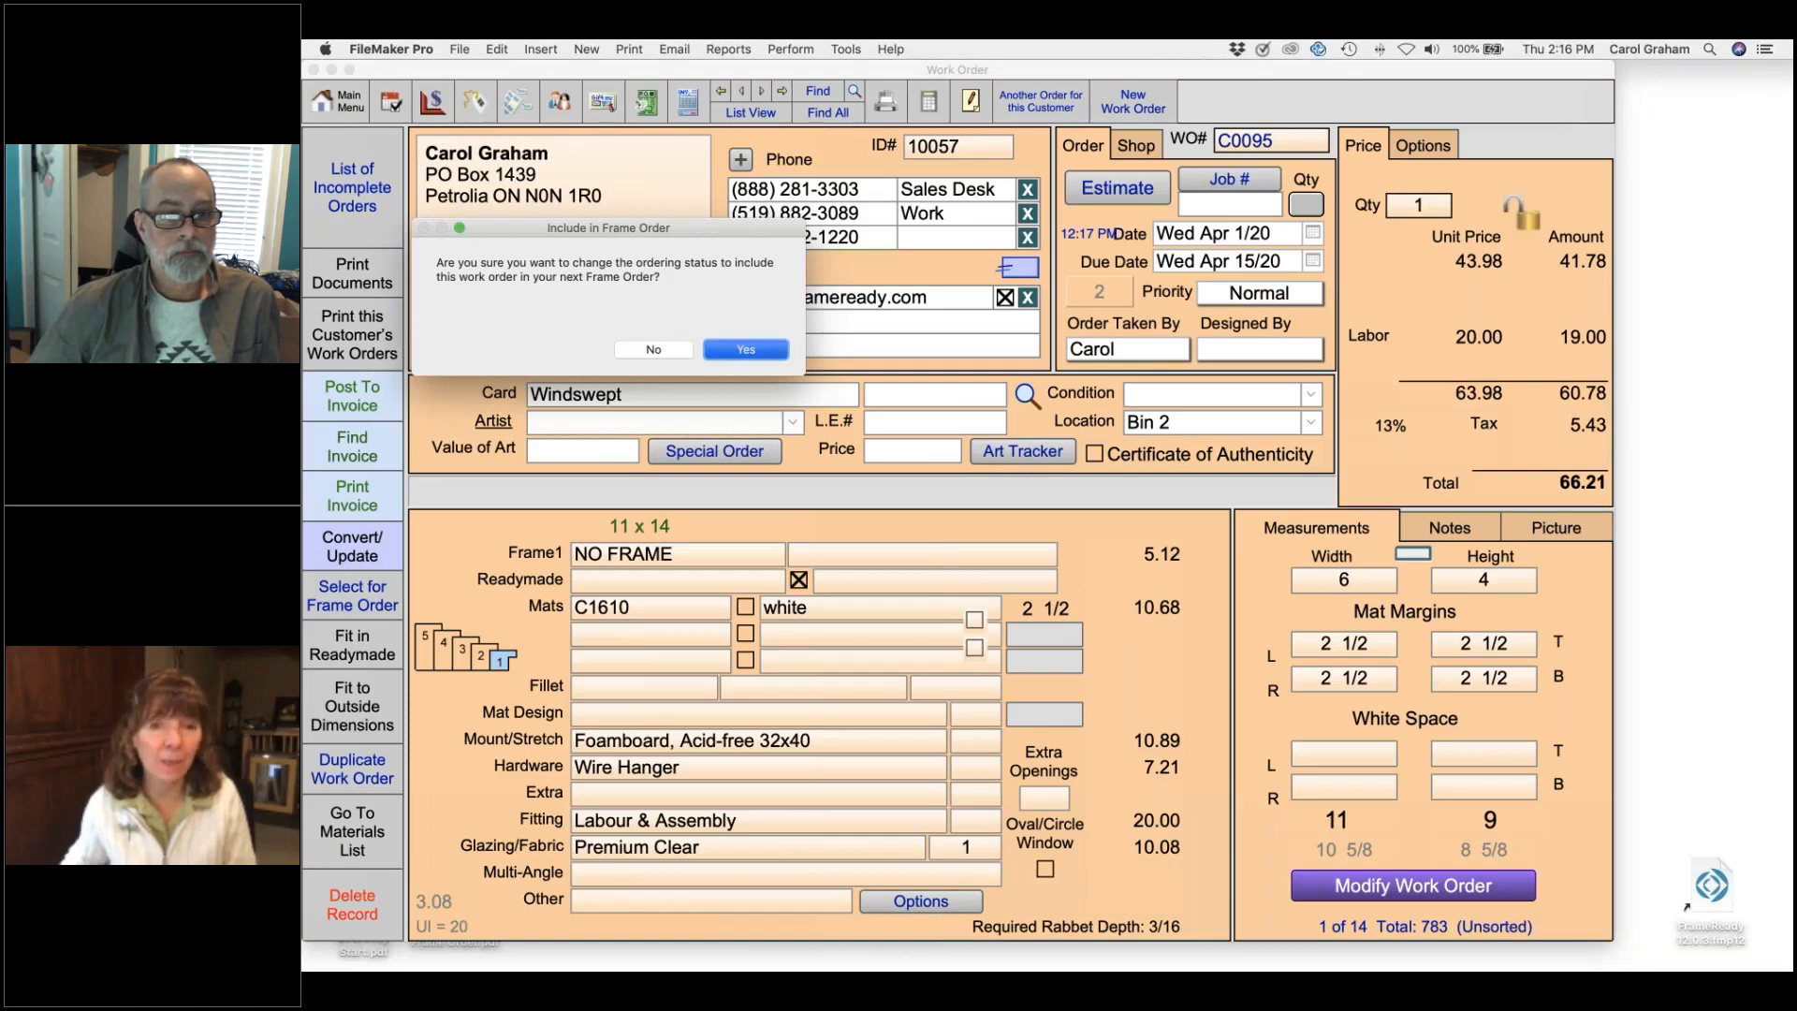
pyautogui.click(746, 349)
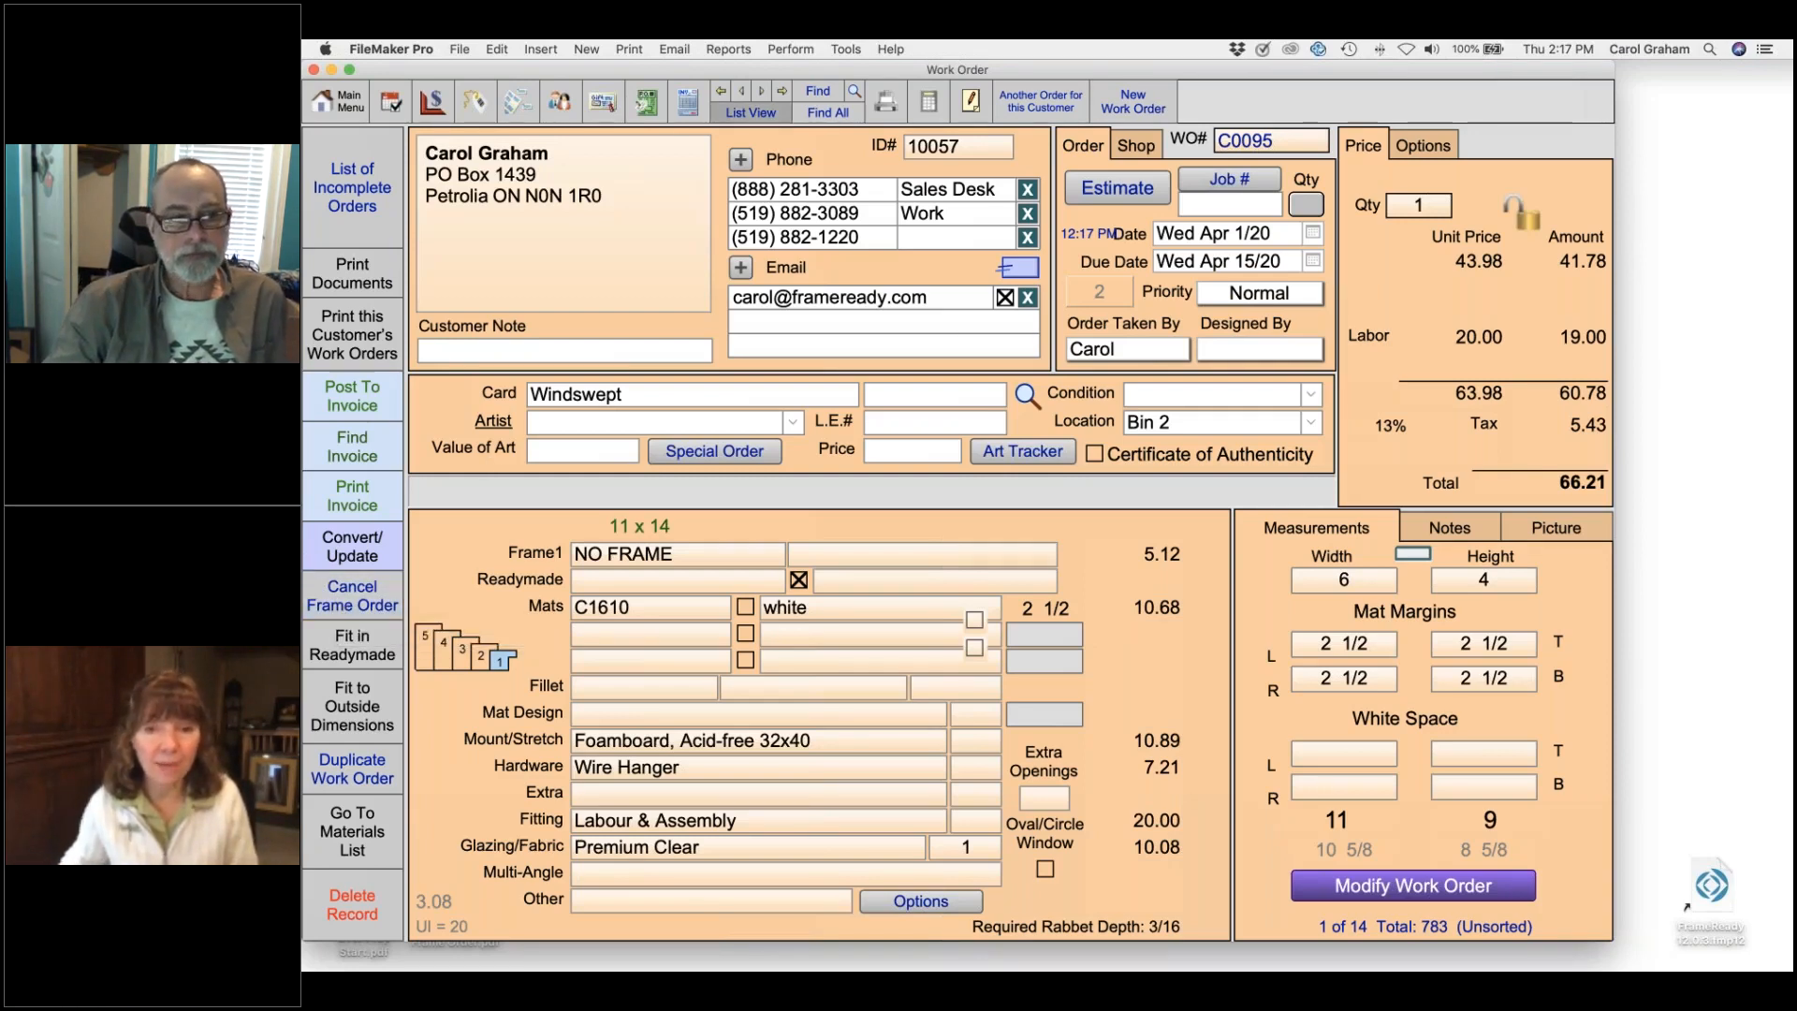
# - In the work order list, set the Windswept order's status to Complete and its location to Ready For Pickup
pyautogui.click(750, 112)
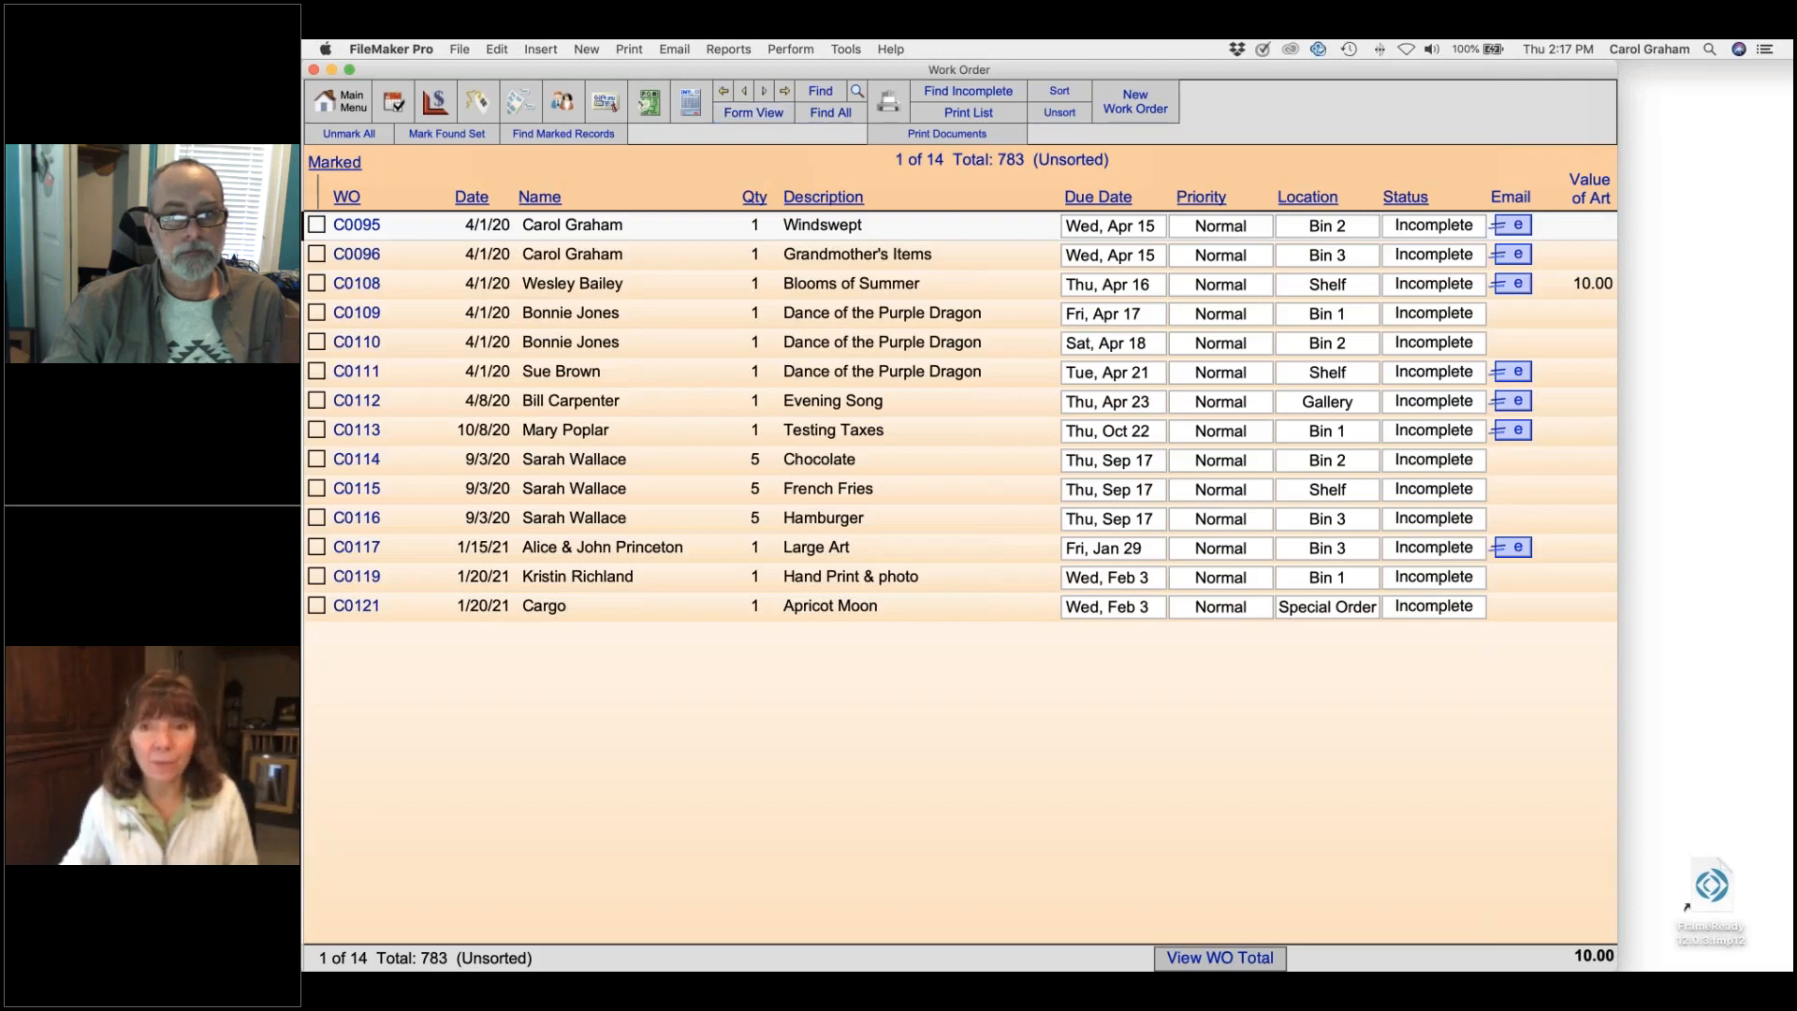
pyautogui.click(1433, 227)
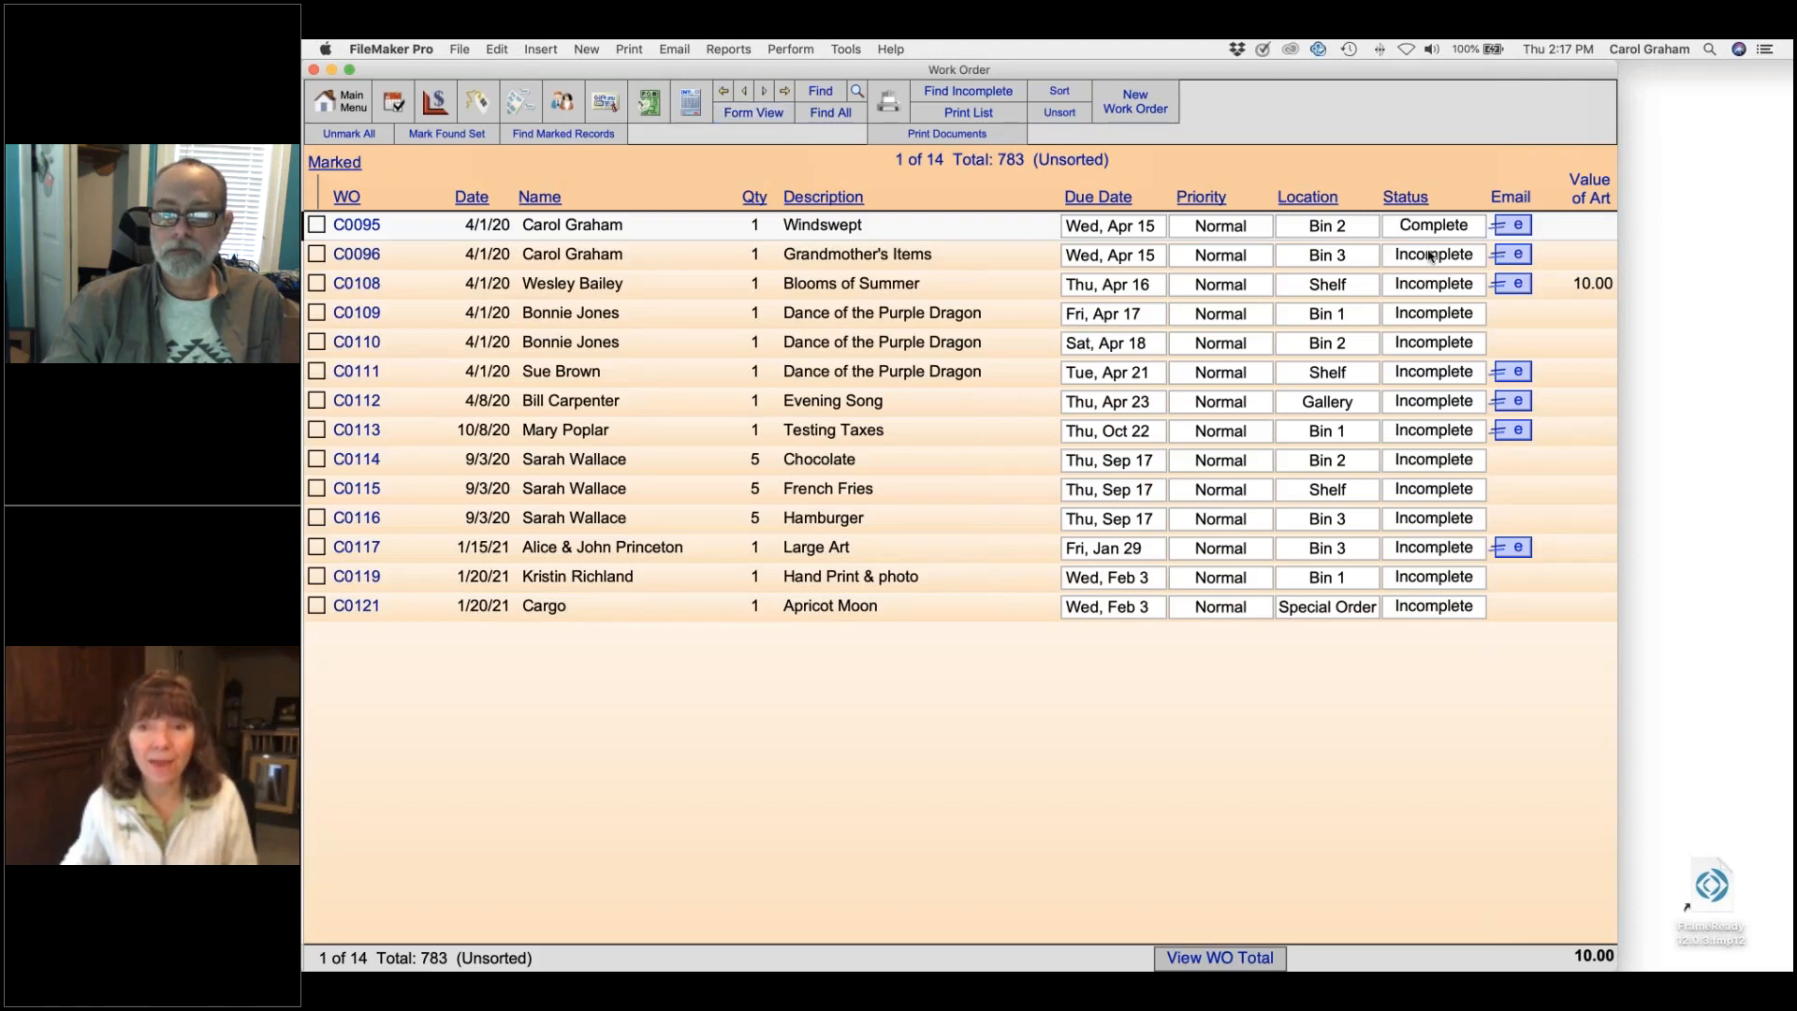
pyautogui.click(1327, 226)
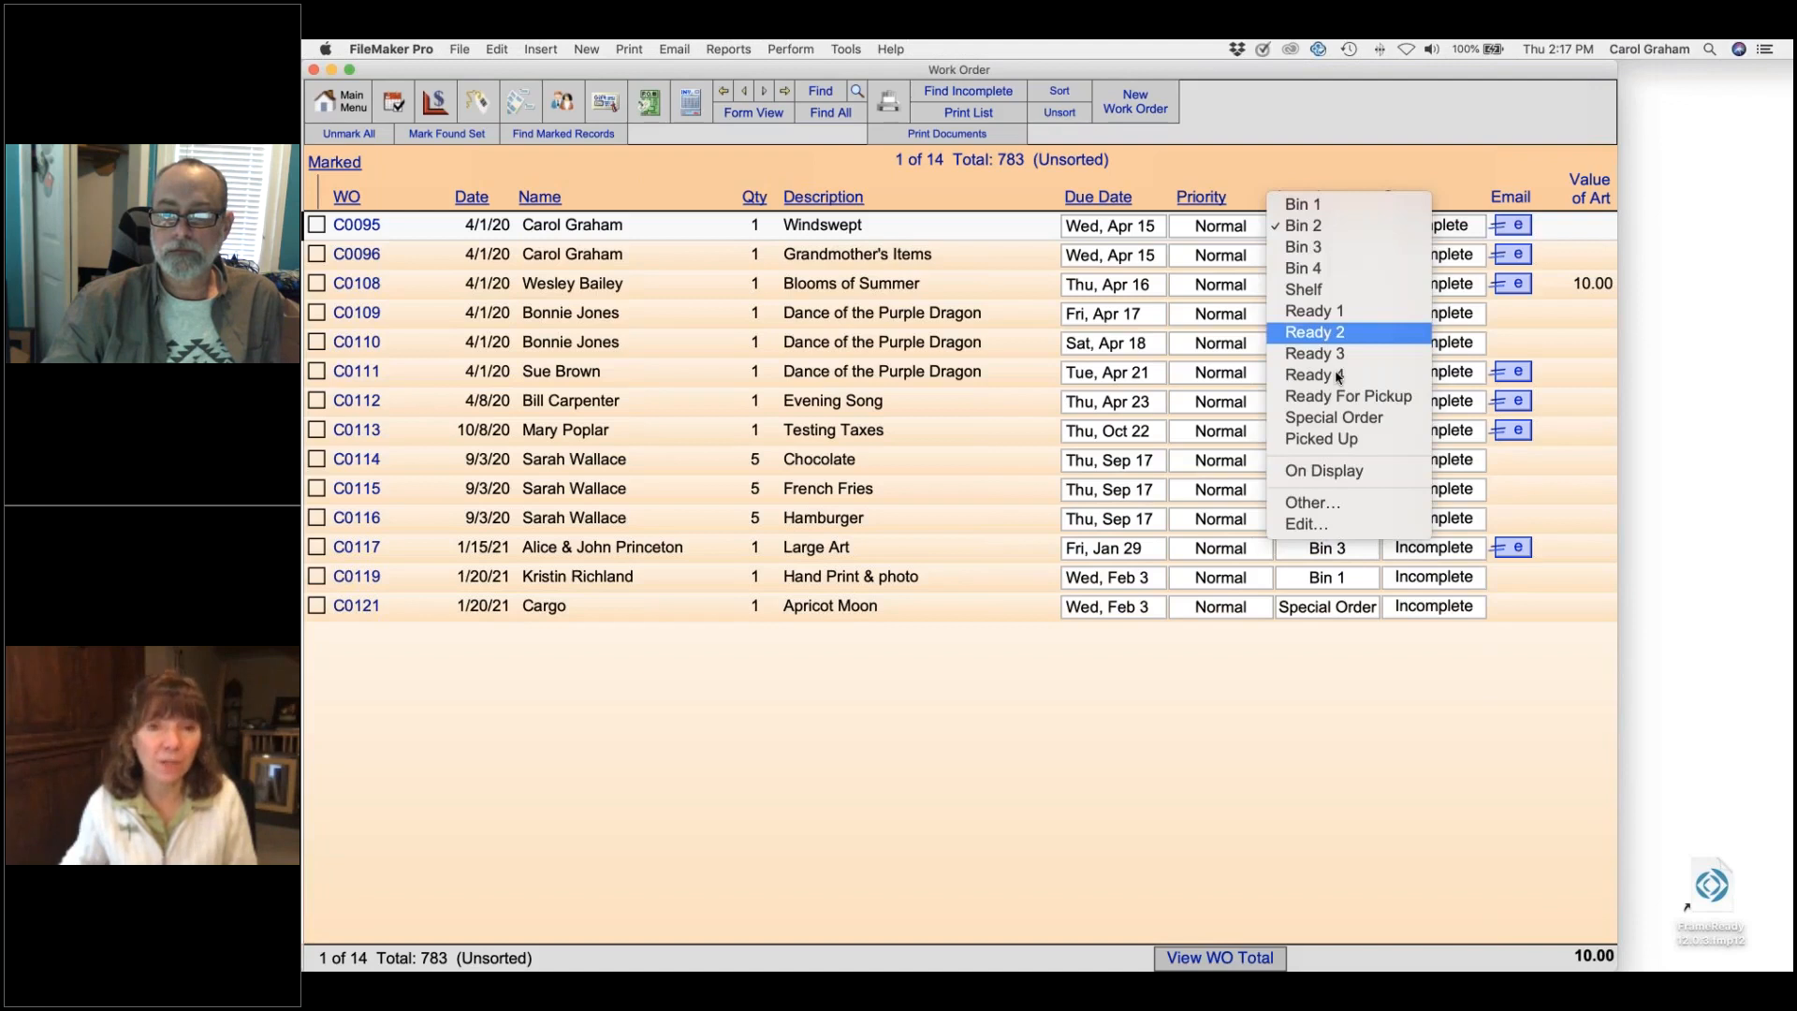
pyautogui.click(1346, 396)
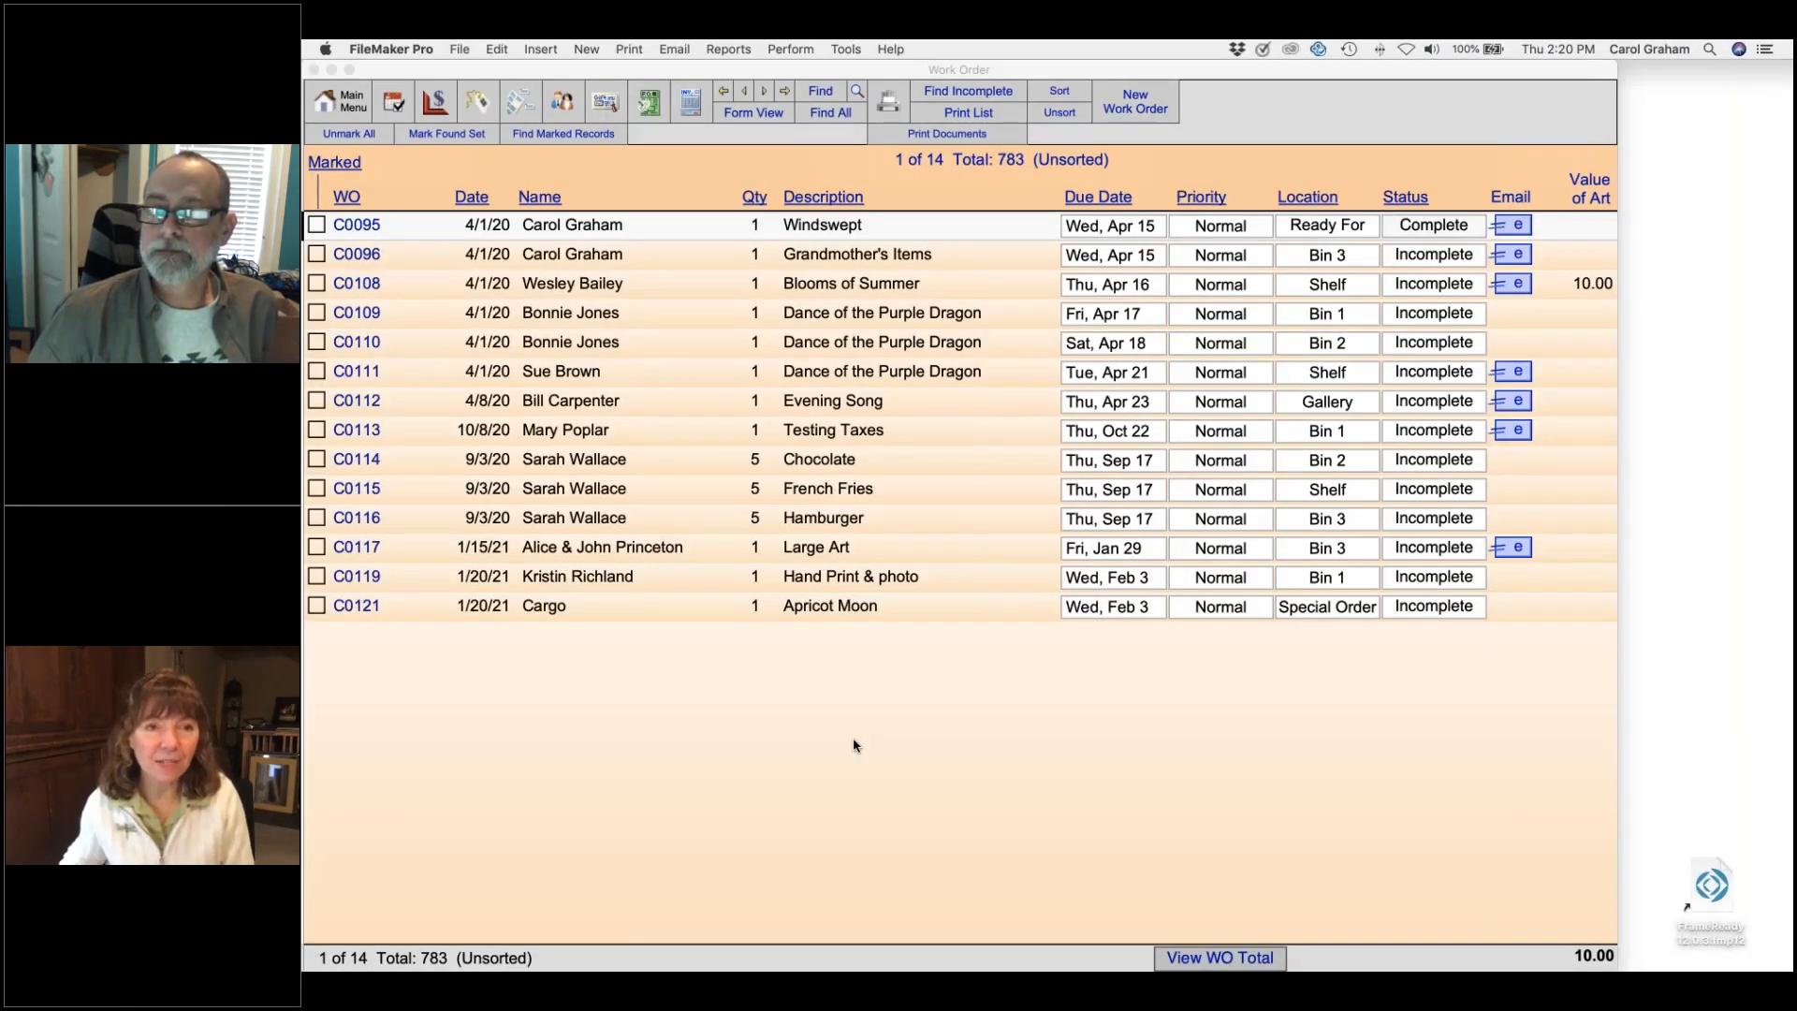
pyautogui.click(853, 746)
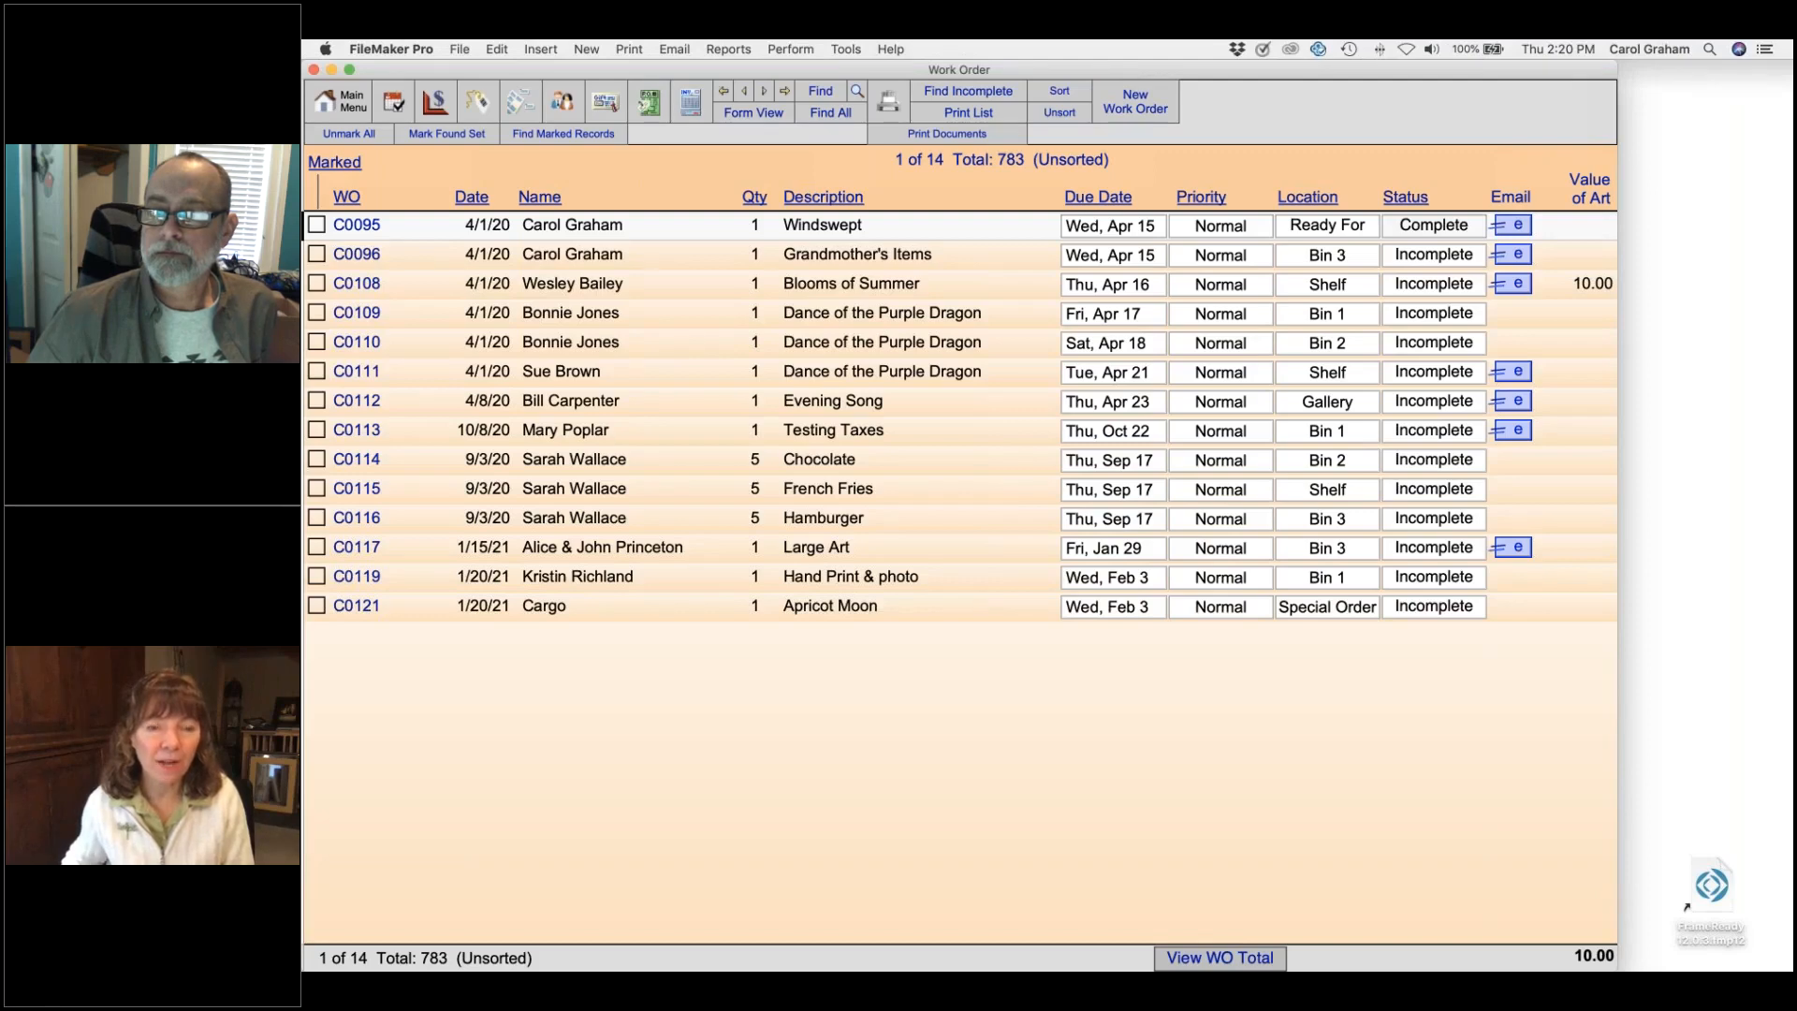
# - From the main menu, search again for the work orders marked Selected for Frame Order
pyautogui.click(329, 111)
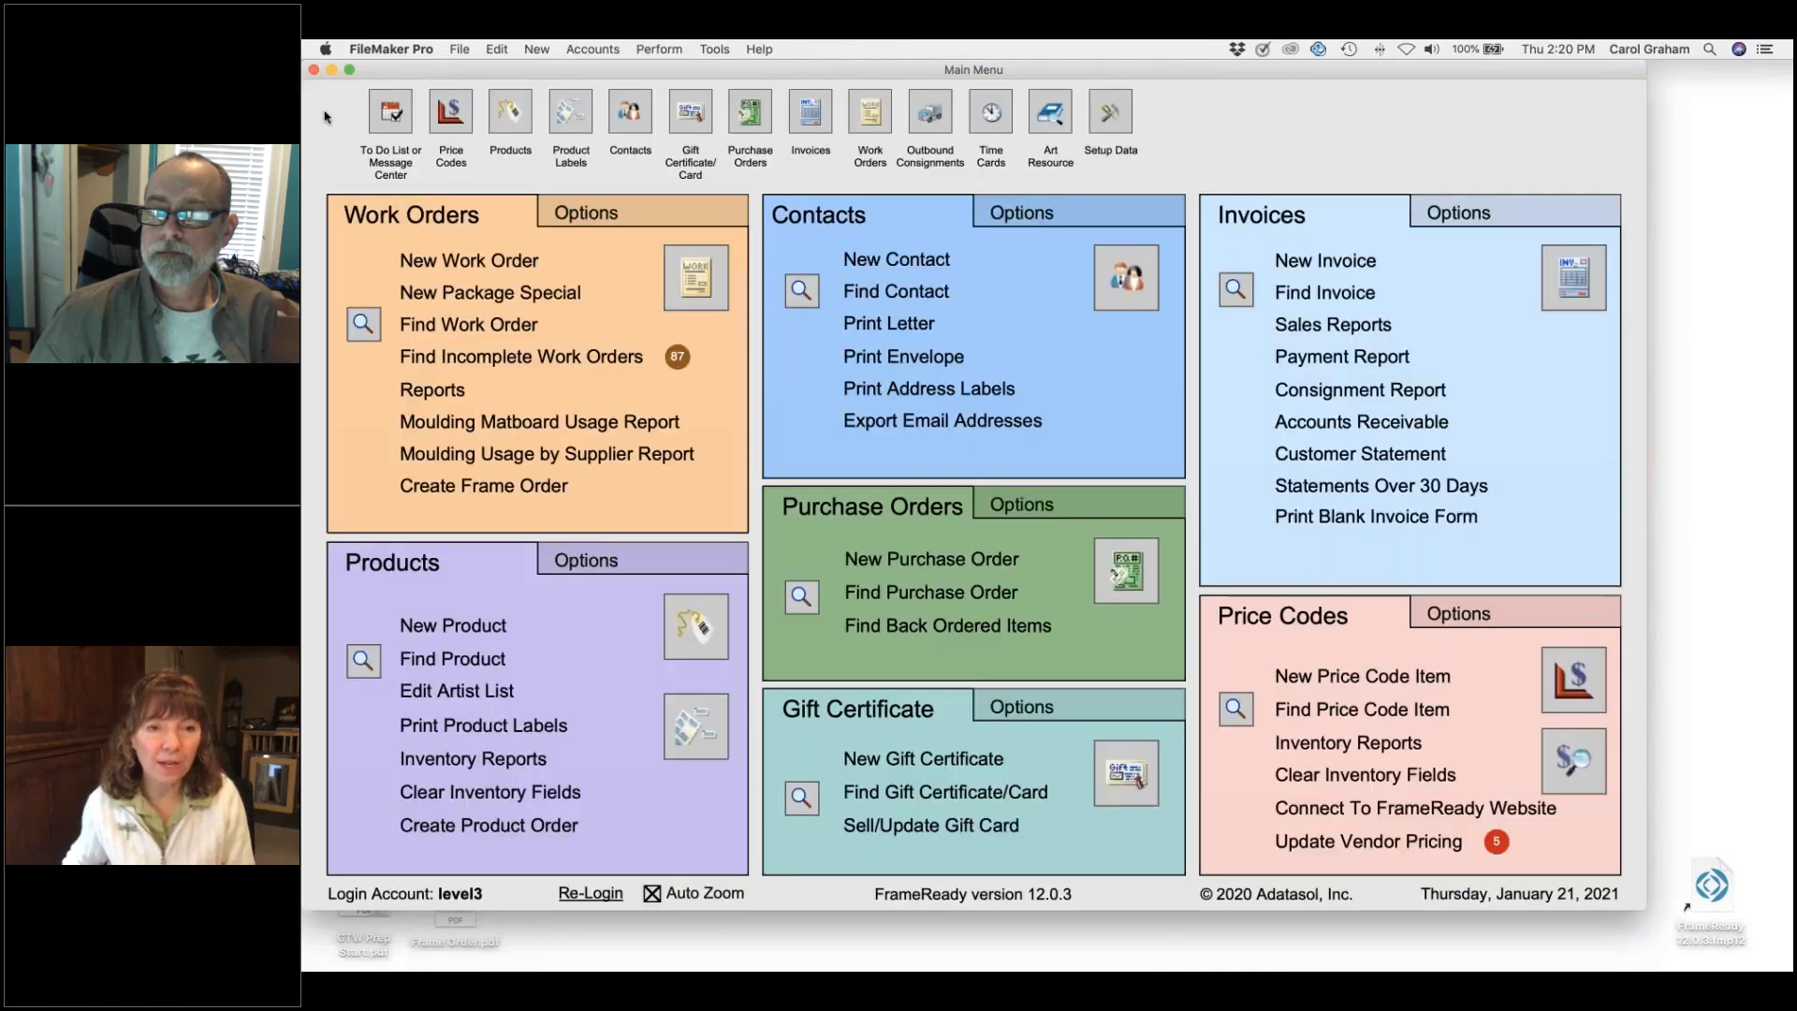
pyautogui.click(466, 325)
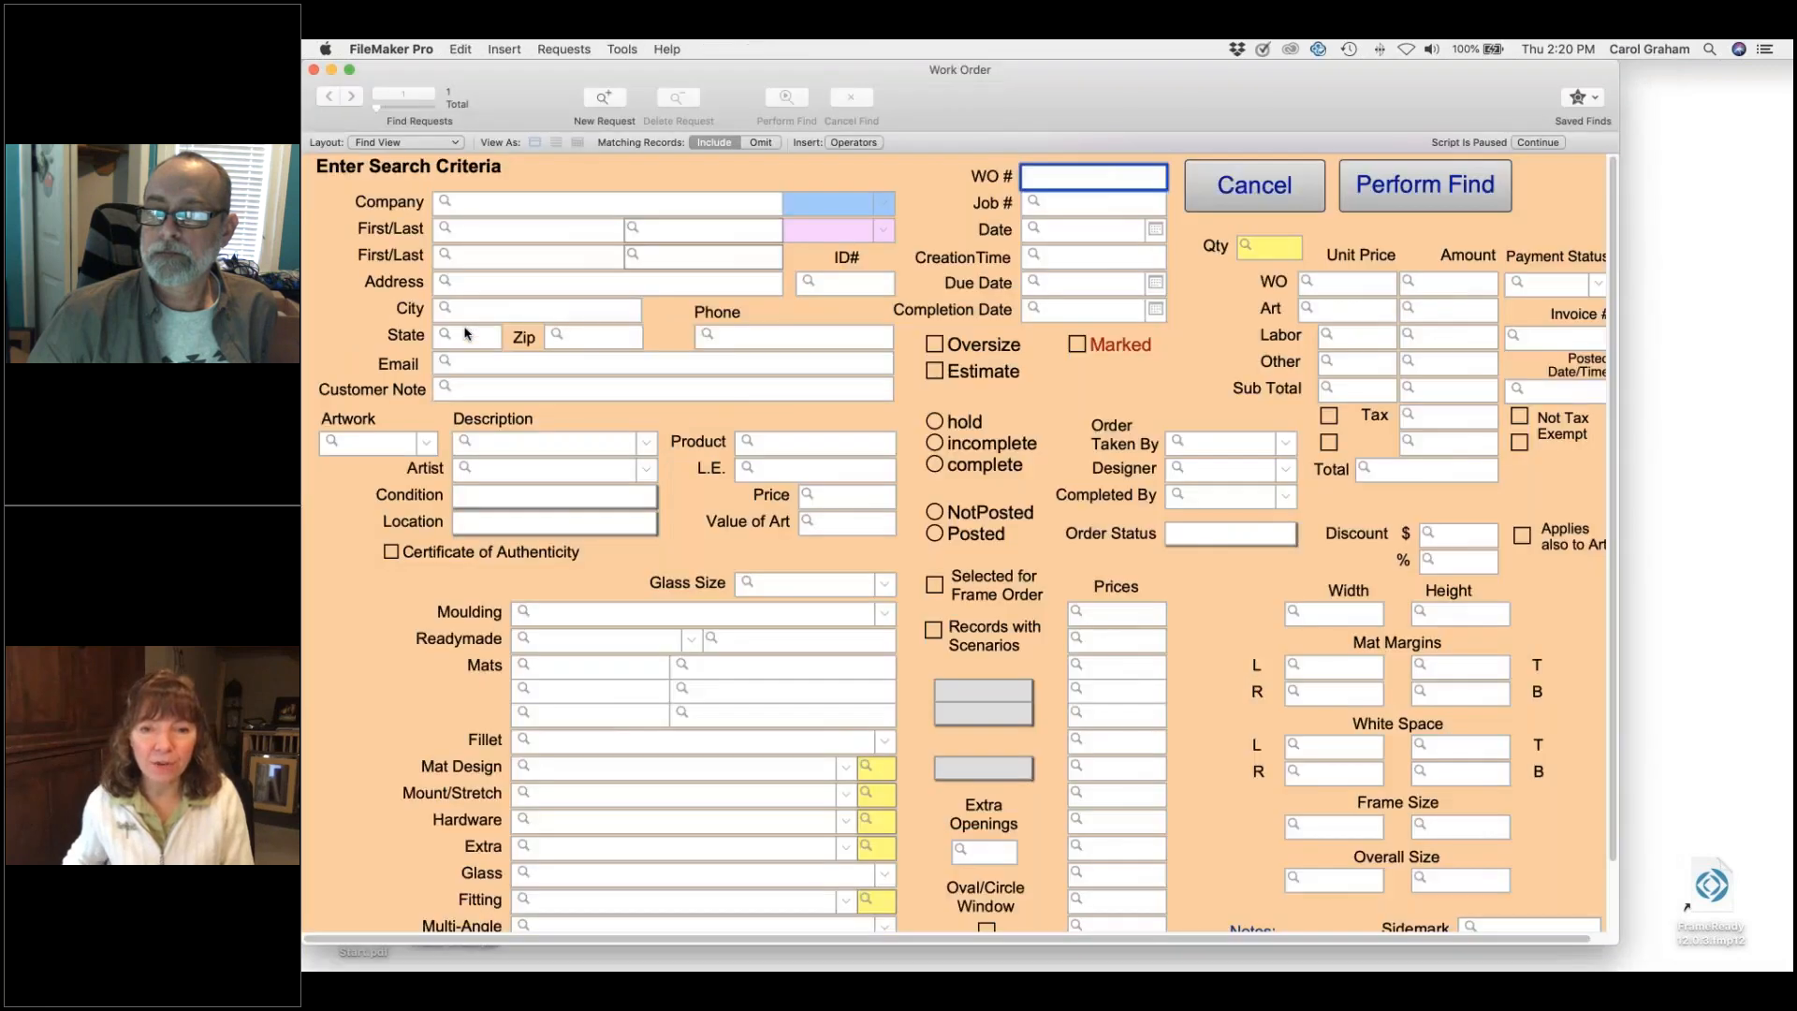
pyautogui.click(934, 585)
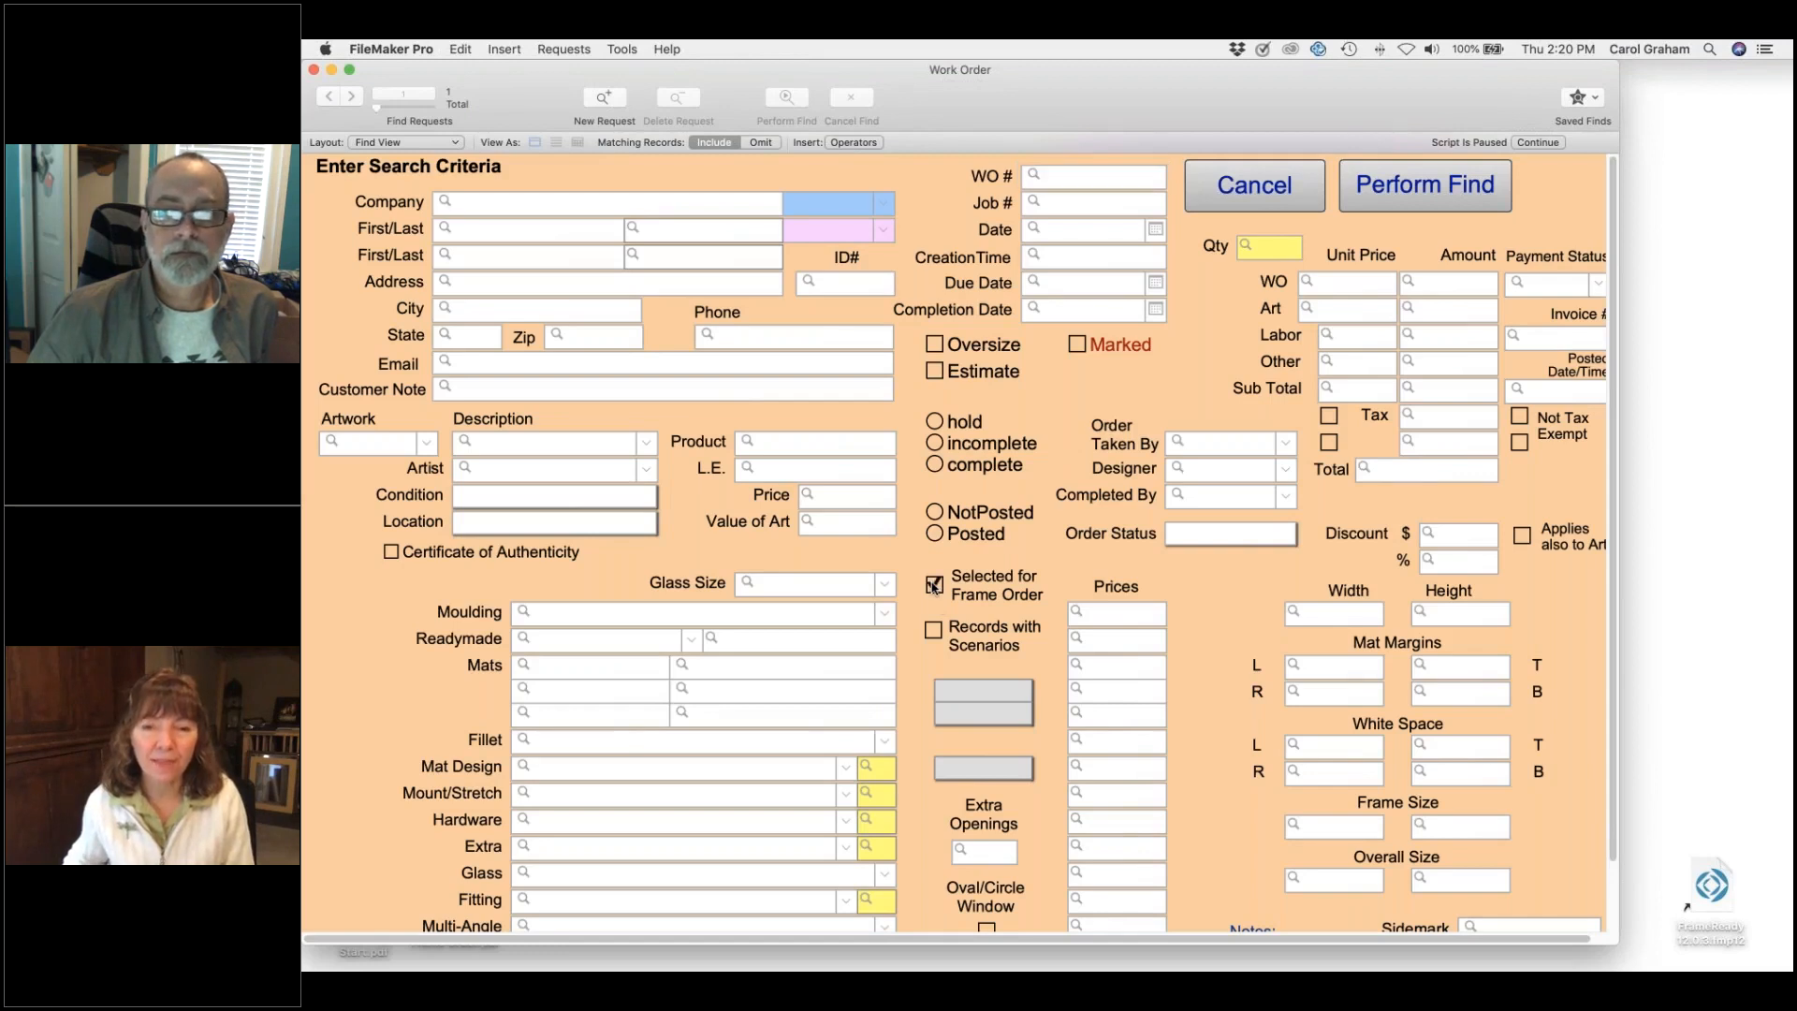
pyautogui.click(1376, 192)
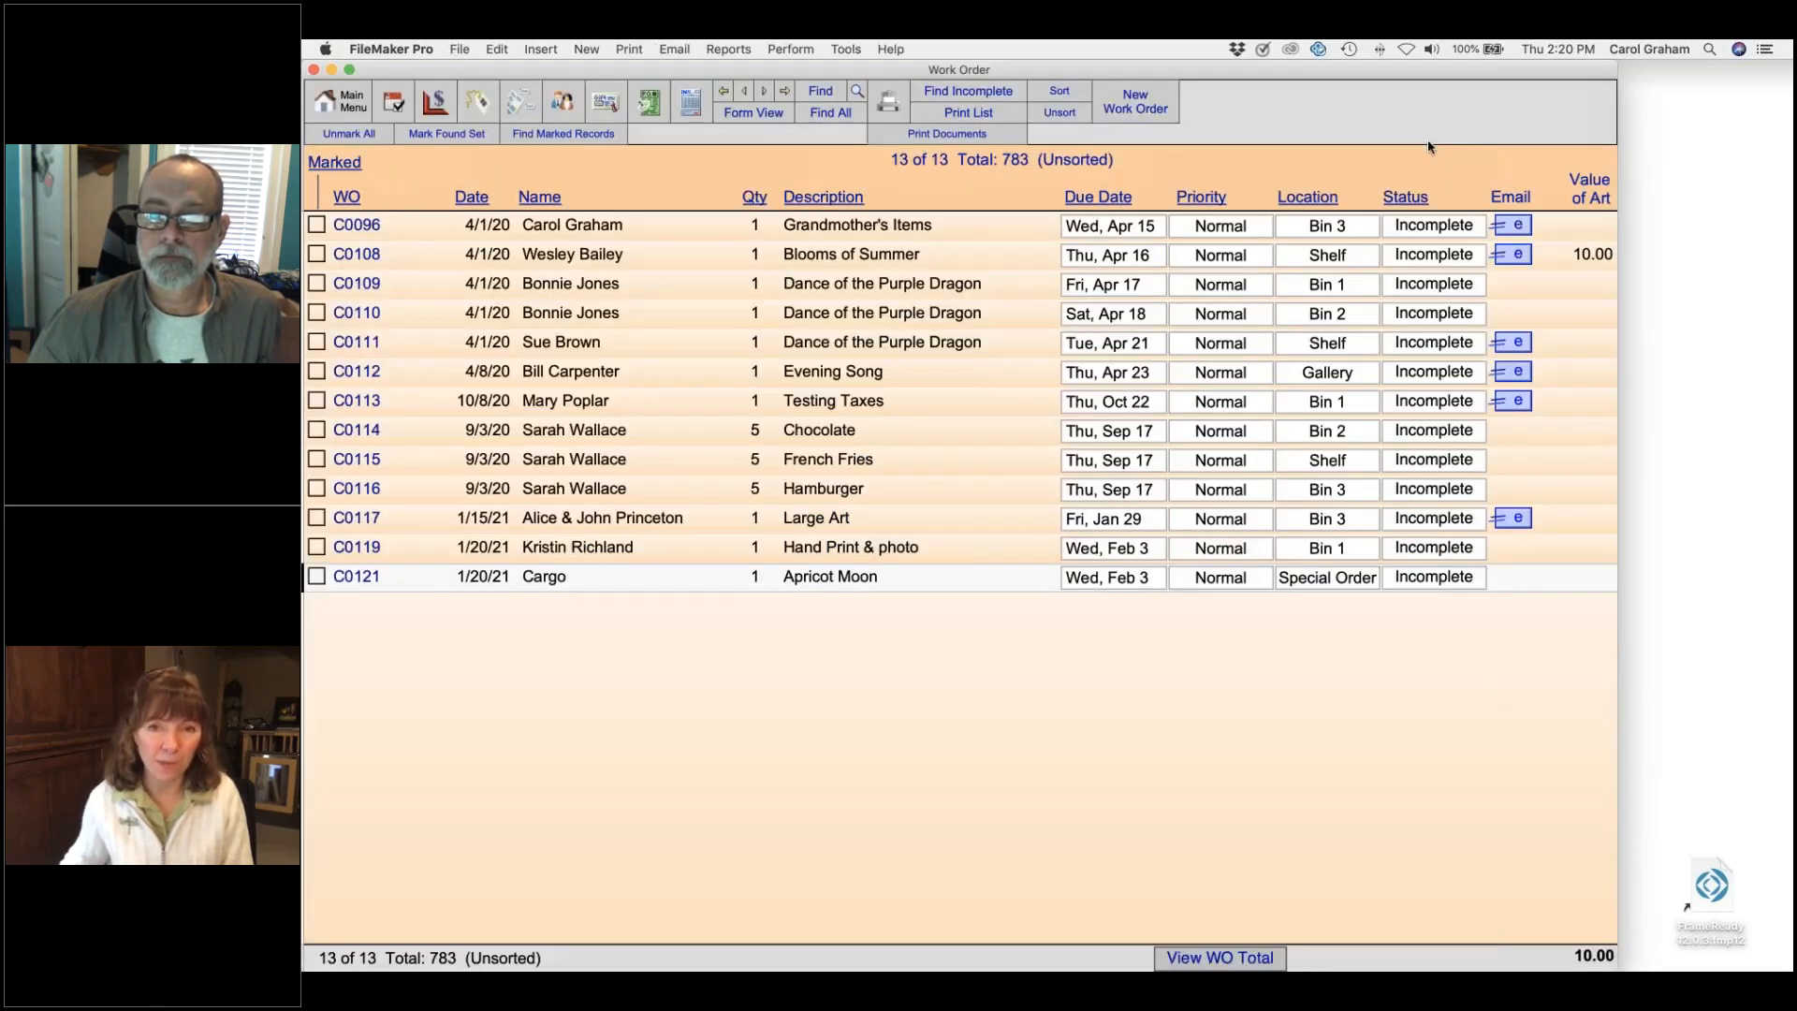
pyautogui.click(1303, 130)
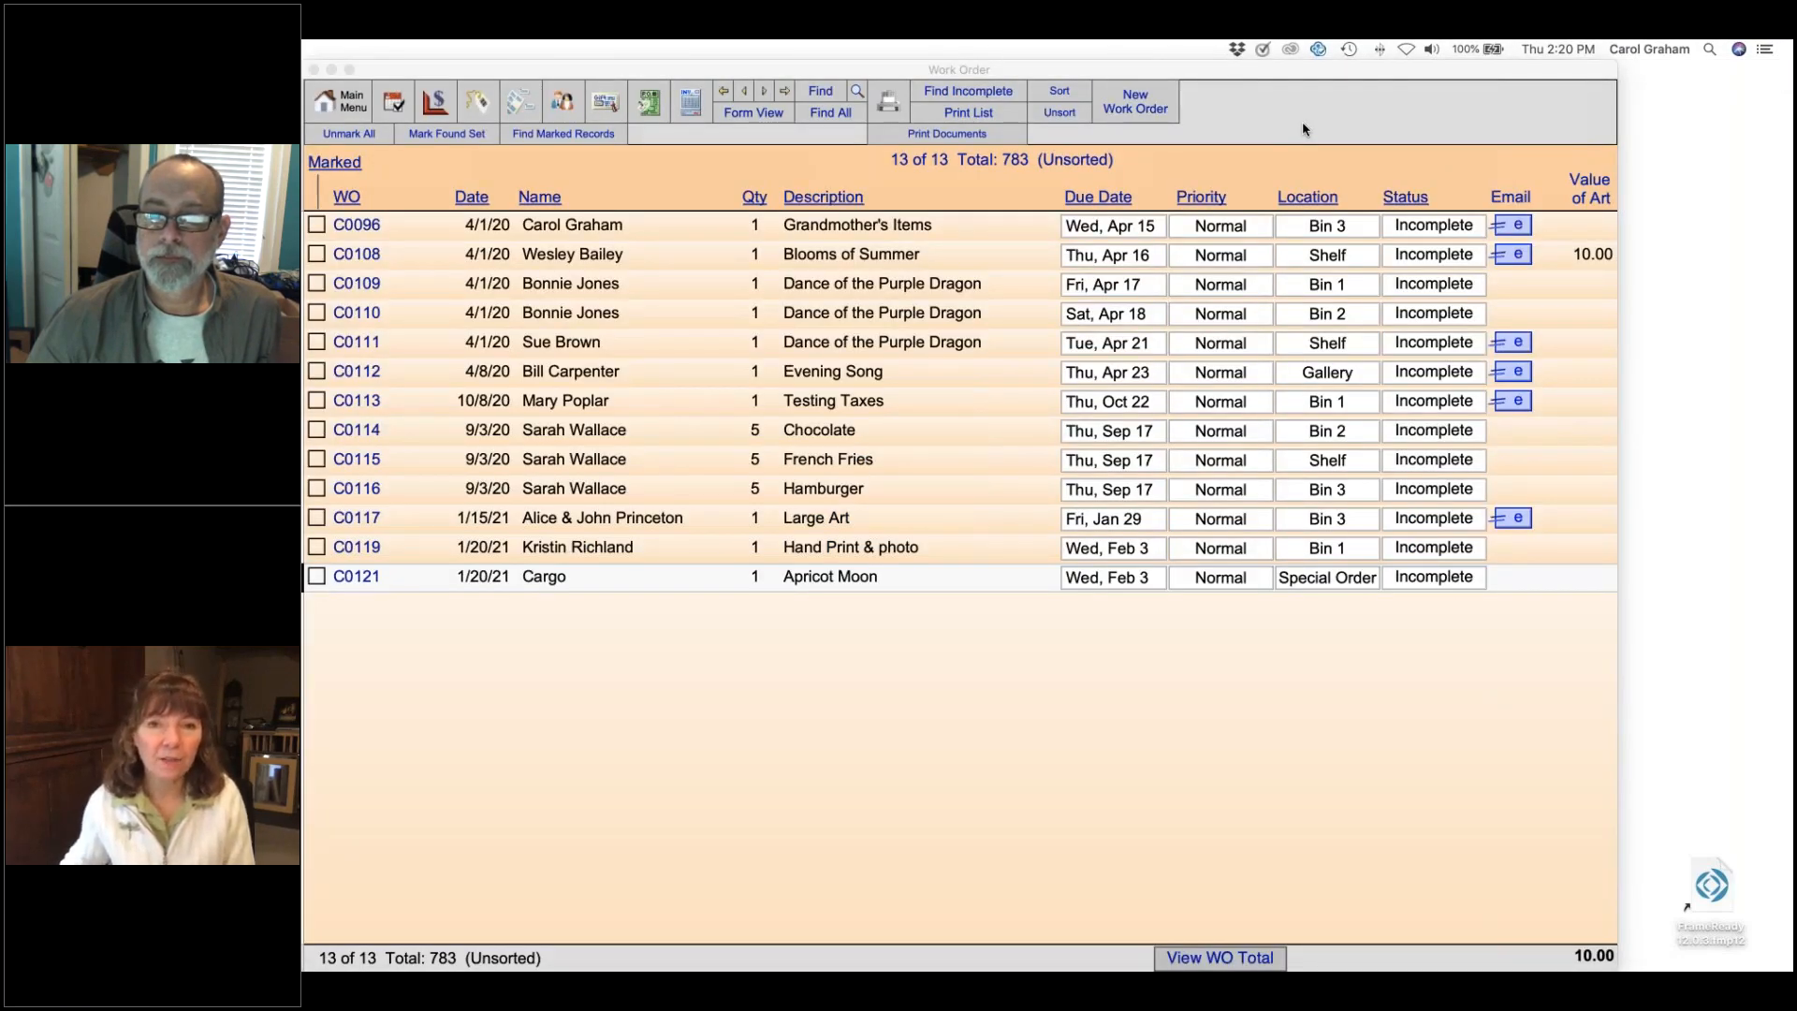
pyautogui.click(1465, 116)
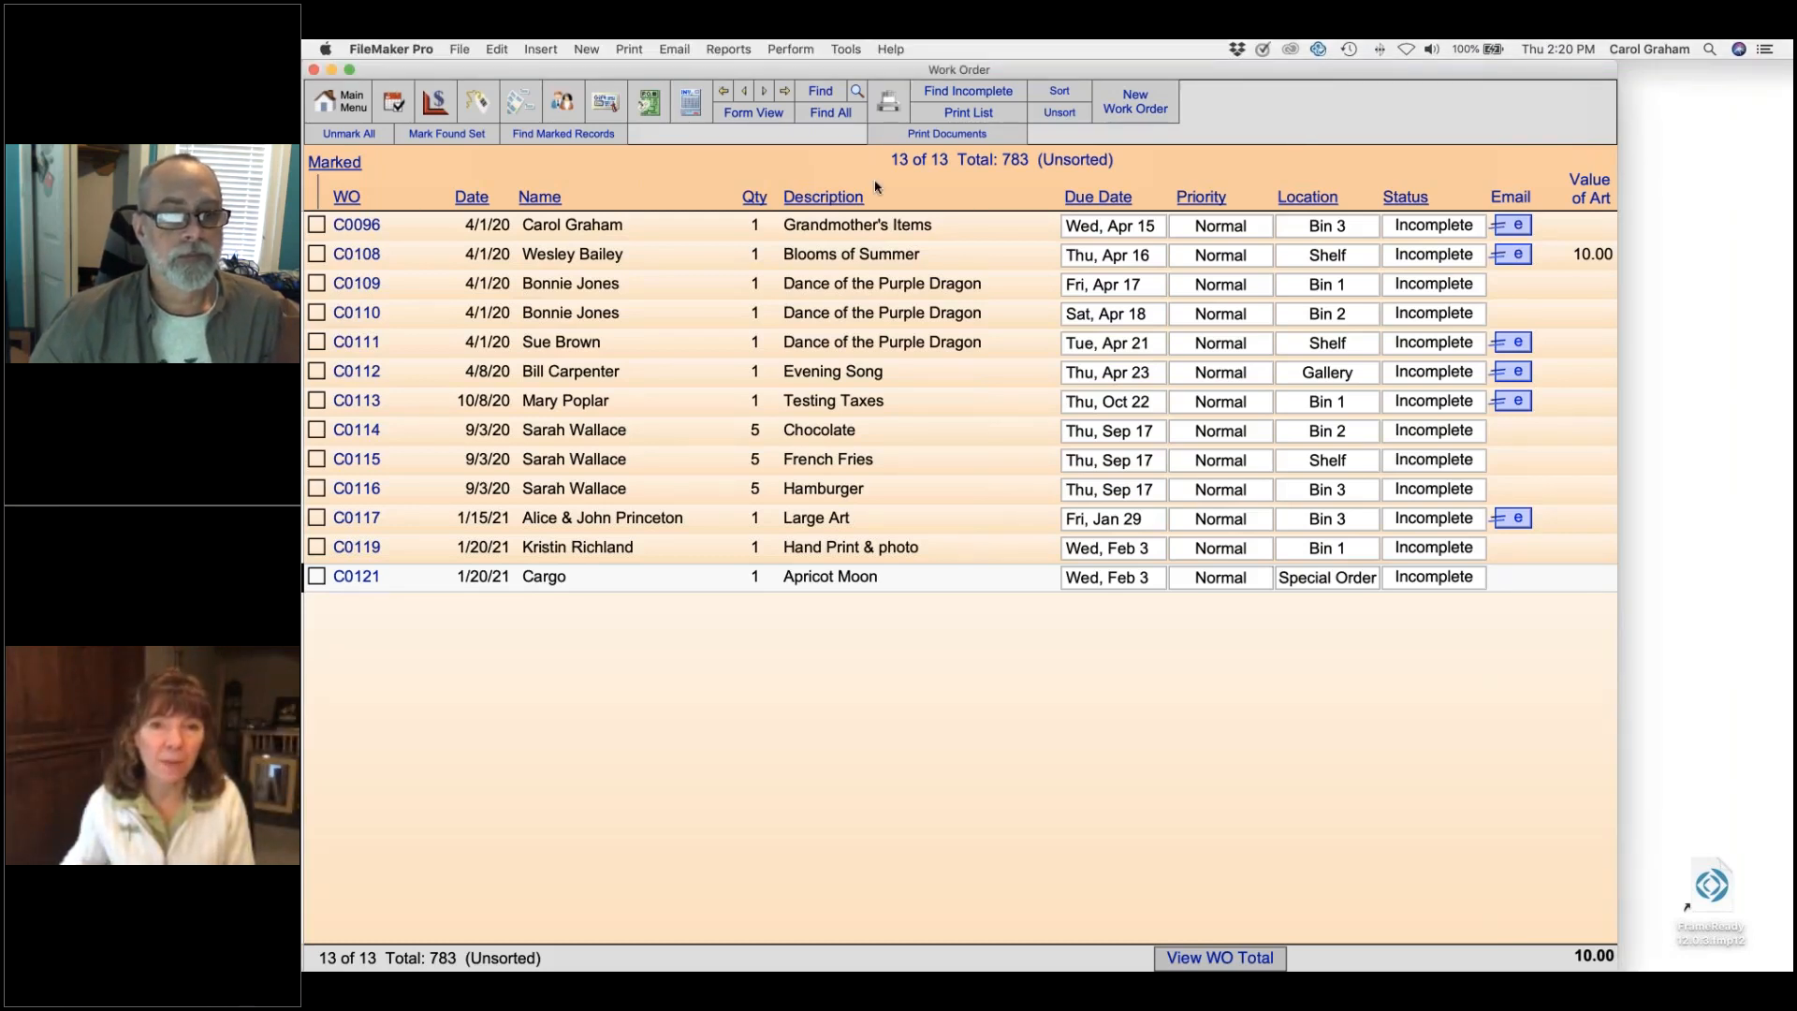
# - Repeat the Selected for Frame Order search from the work order list, and open the Create Frame Order setup from the main menu
pyautogui.click(817, 92)
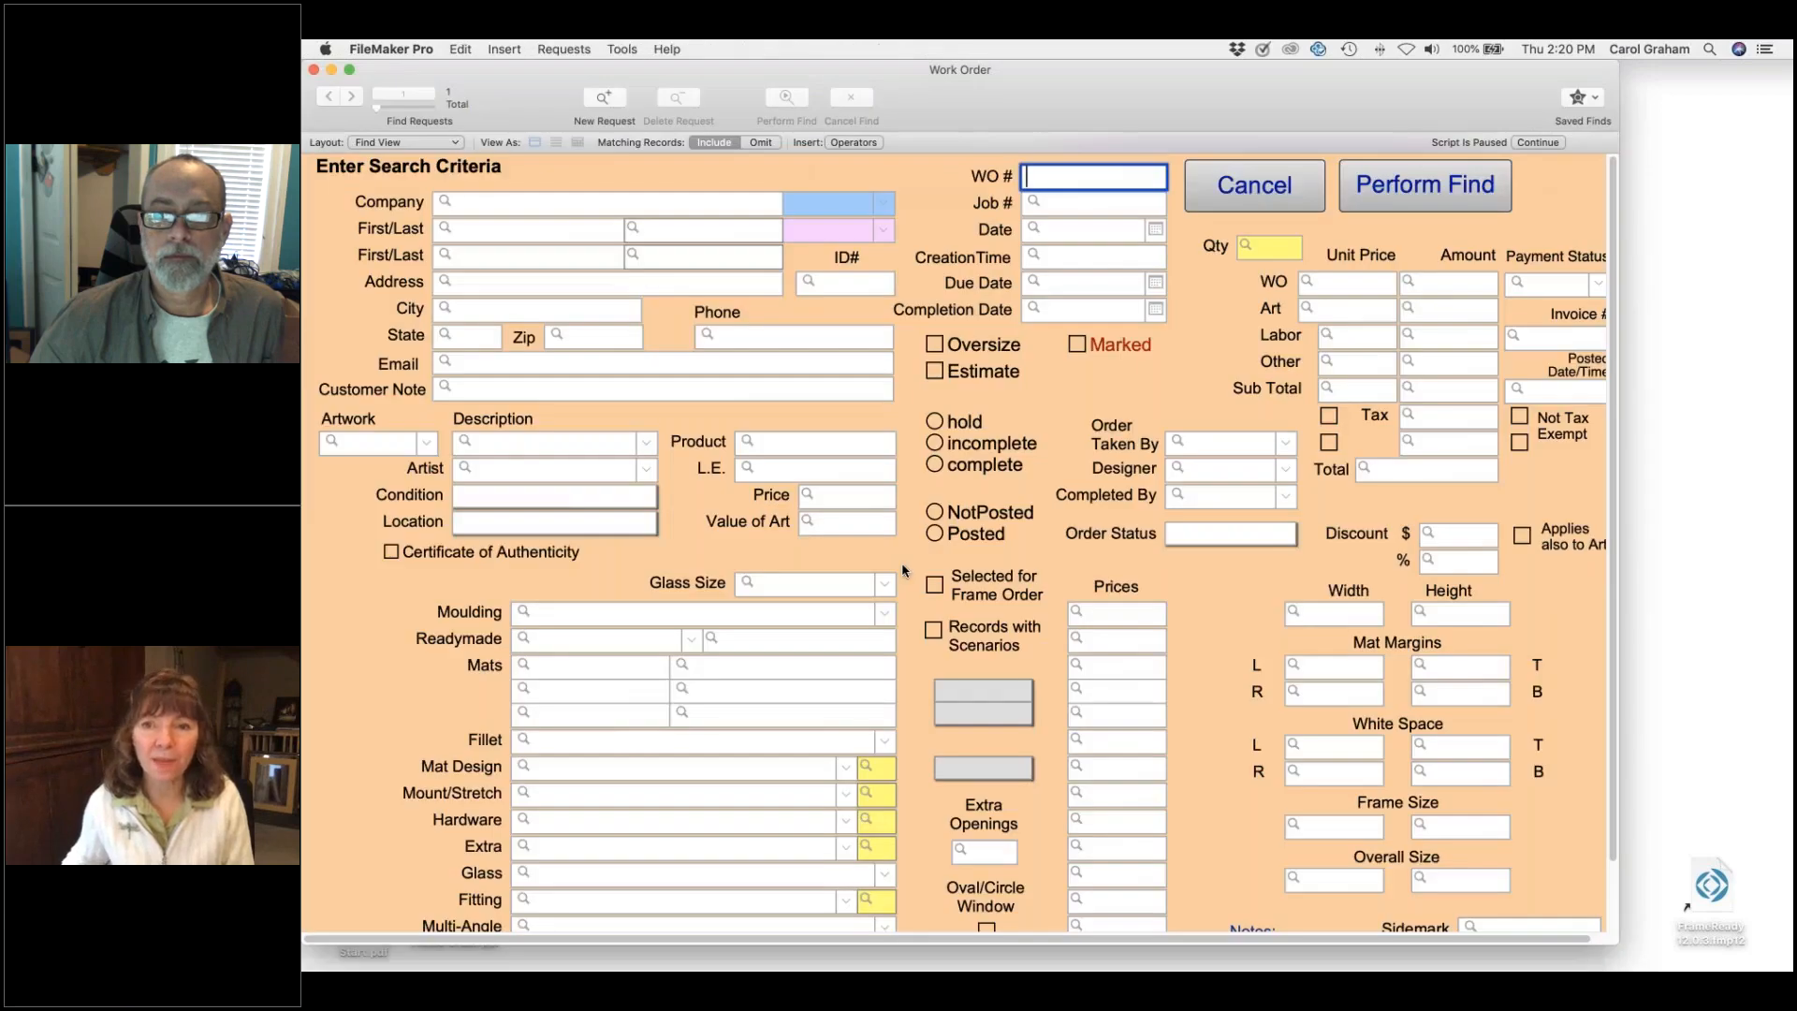
pyautogui.click(933, 583)
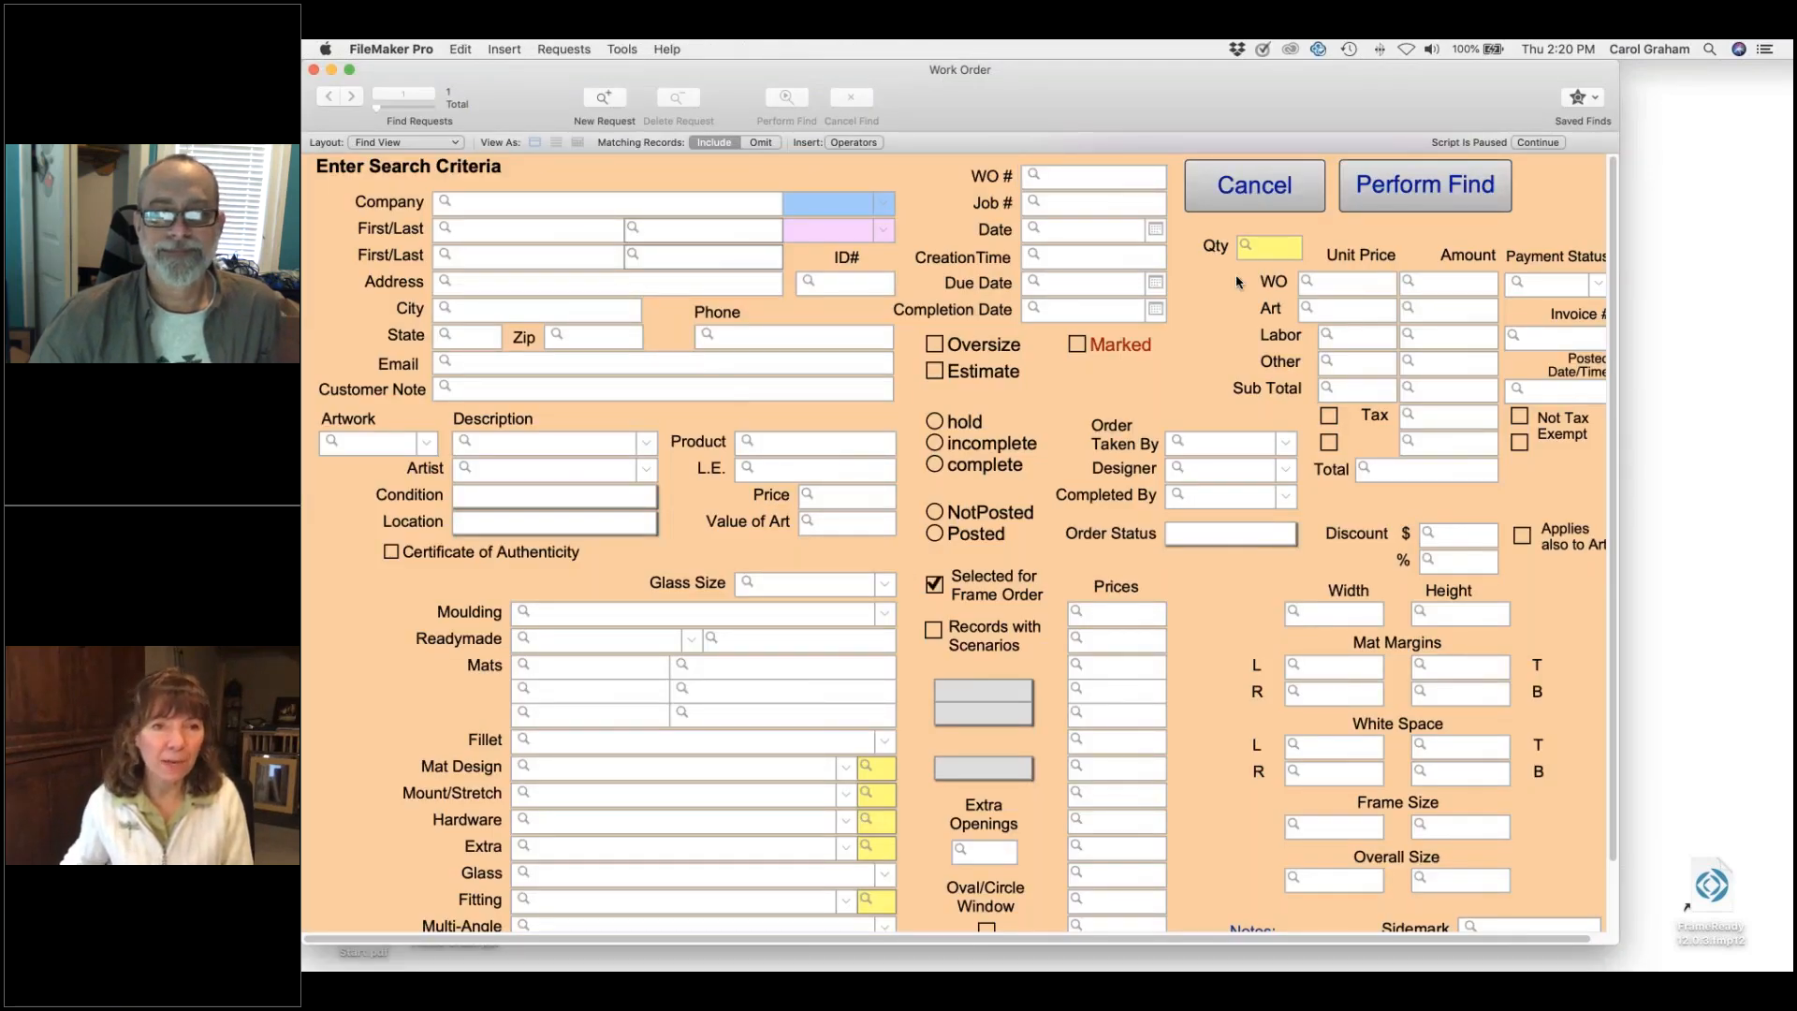
pyautogui.press('Return')
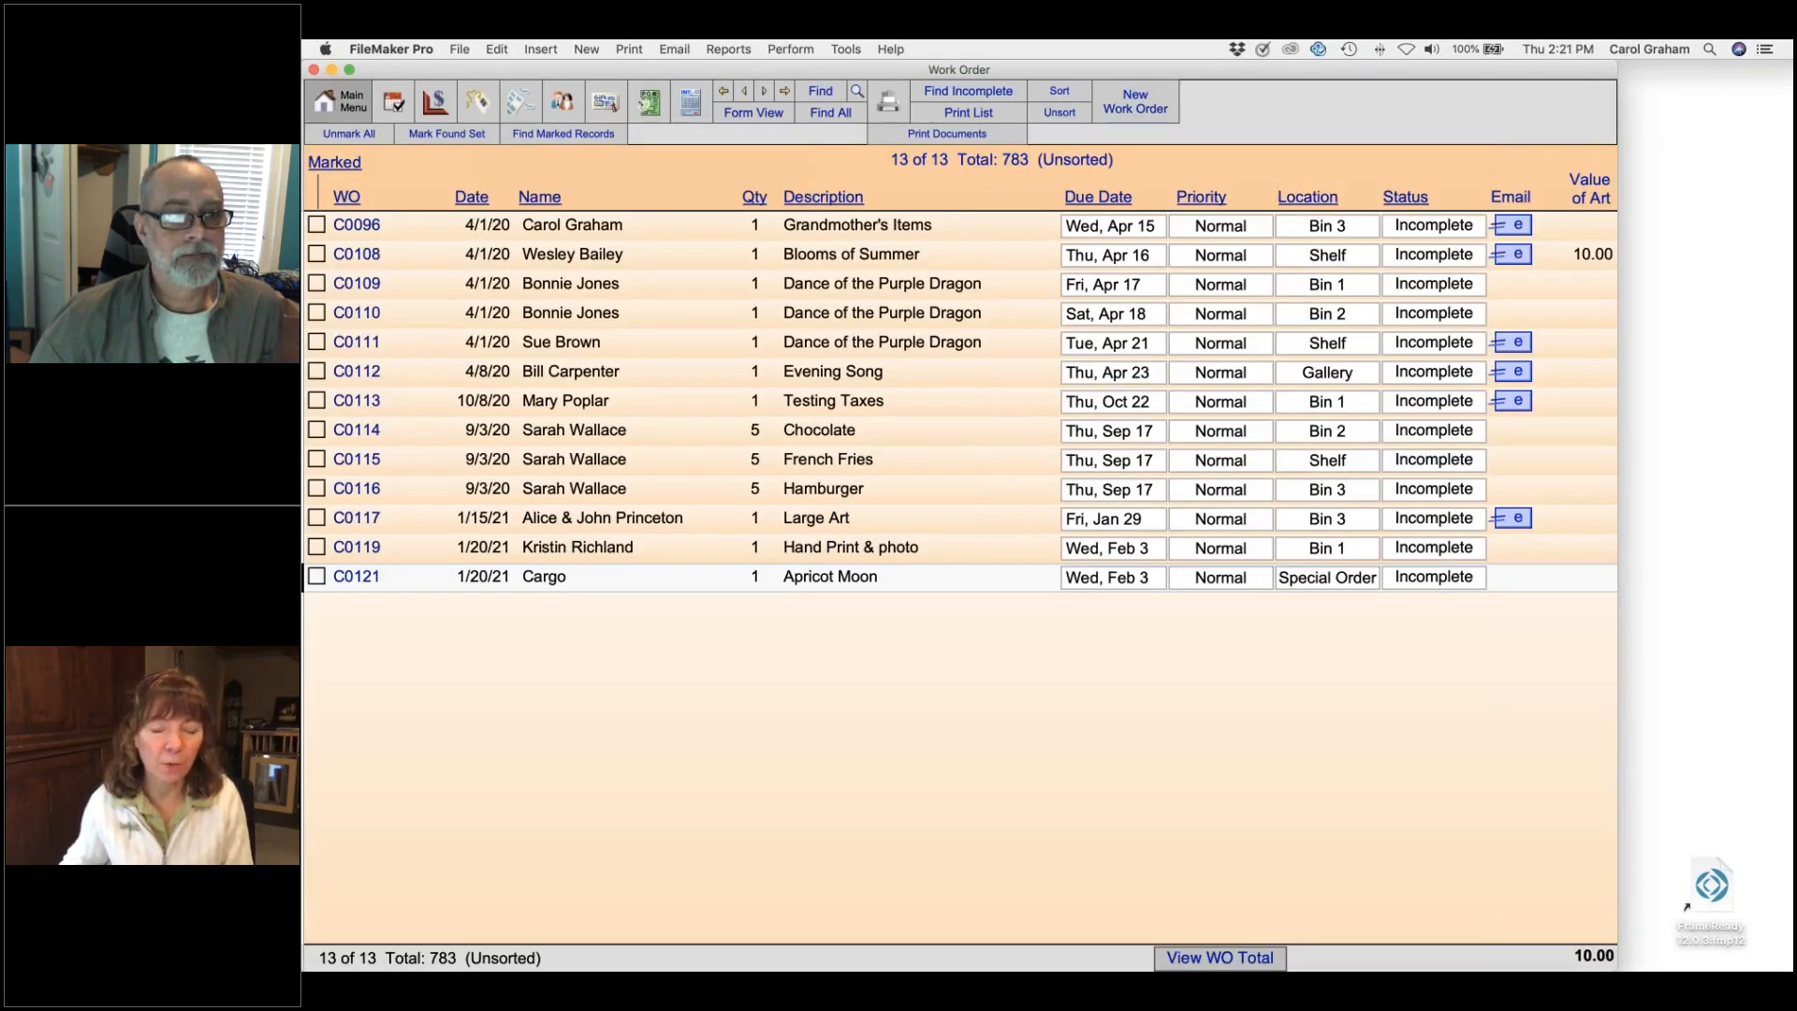
pyautogui.click(341, 101)
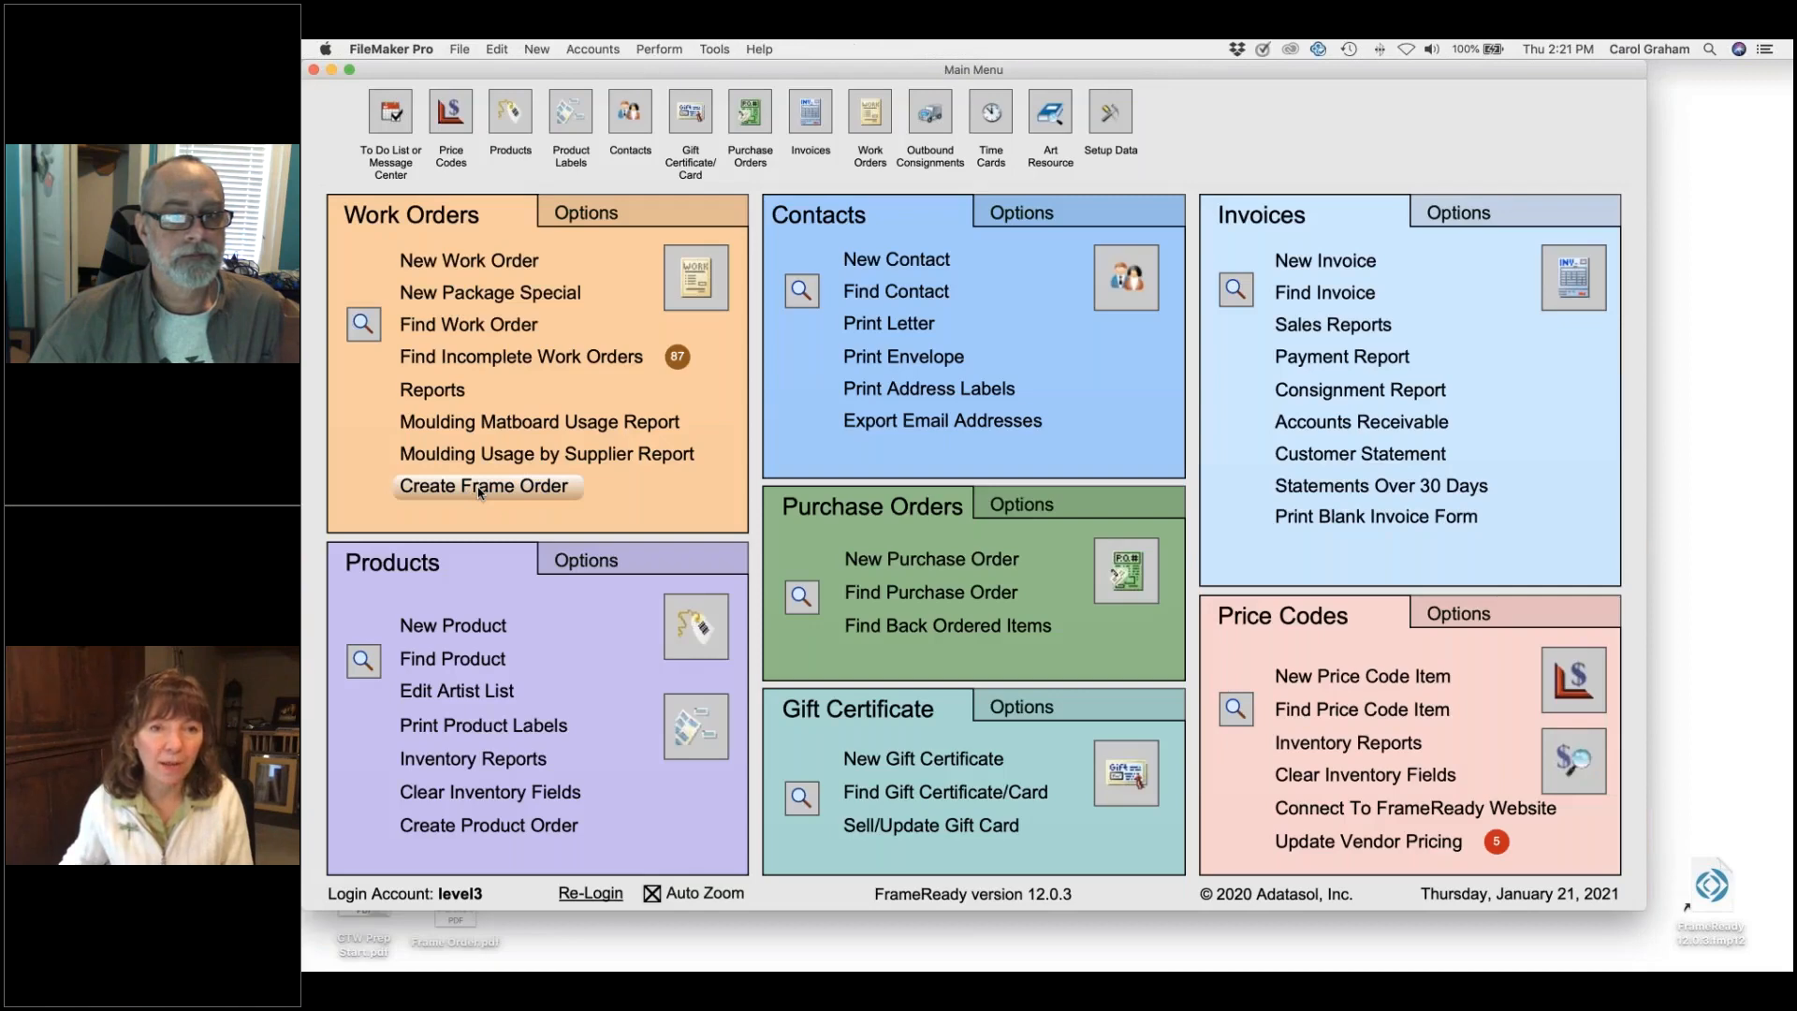
pyautogui.click(479, 485)
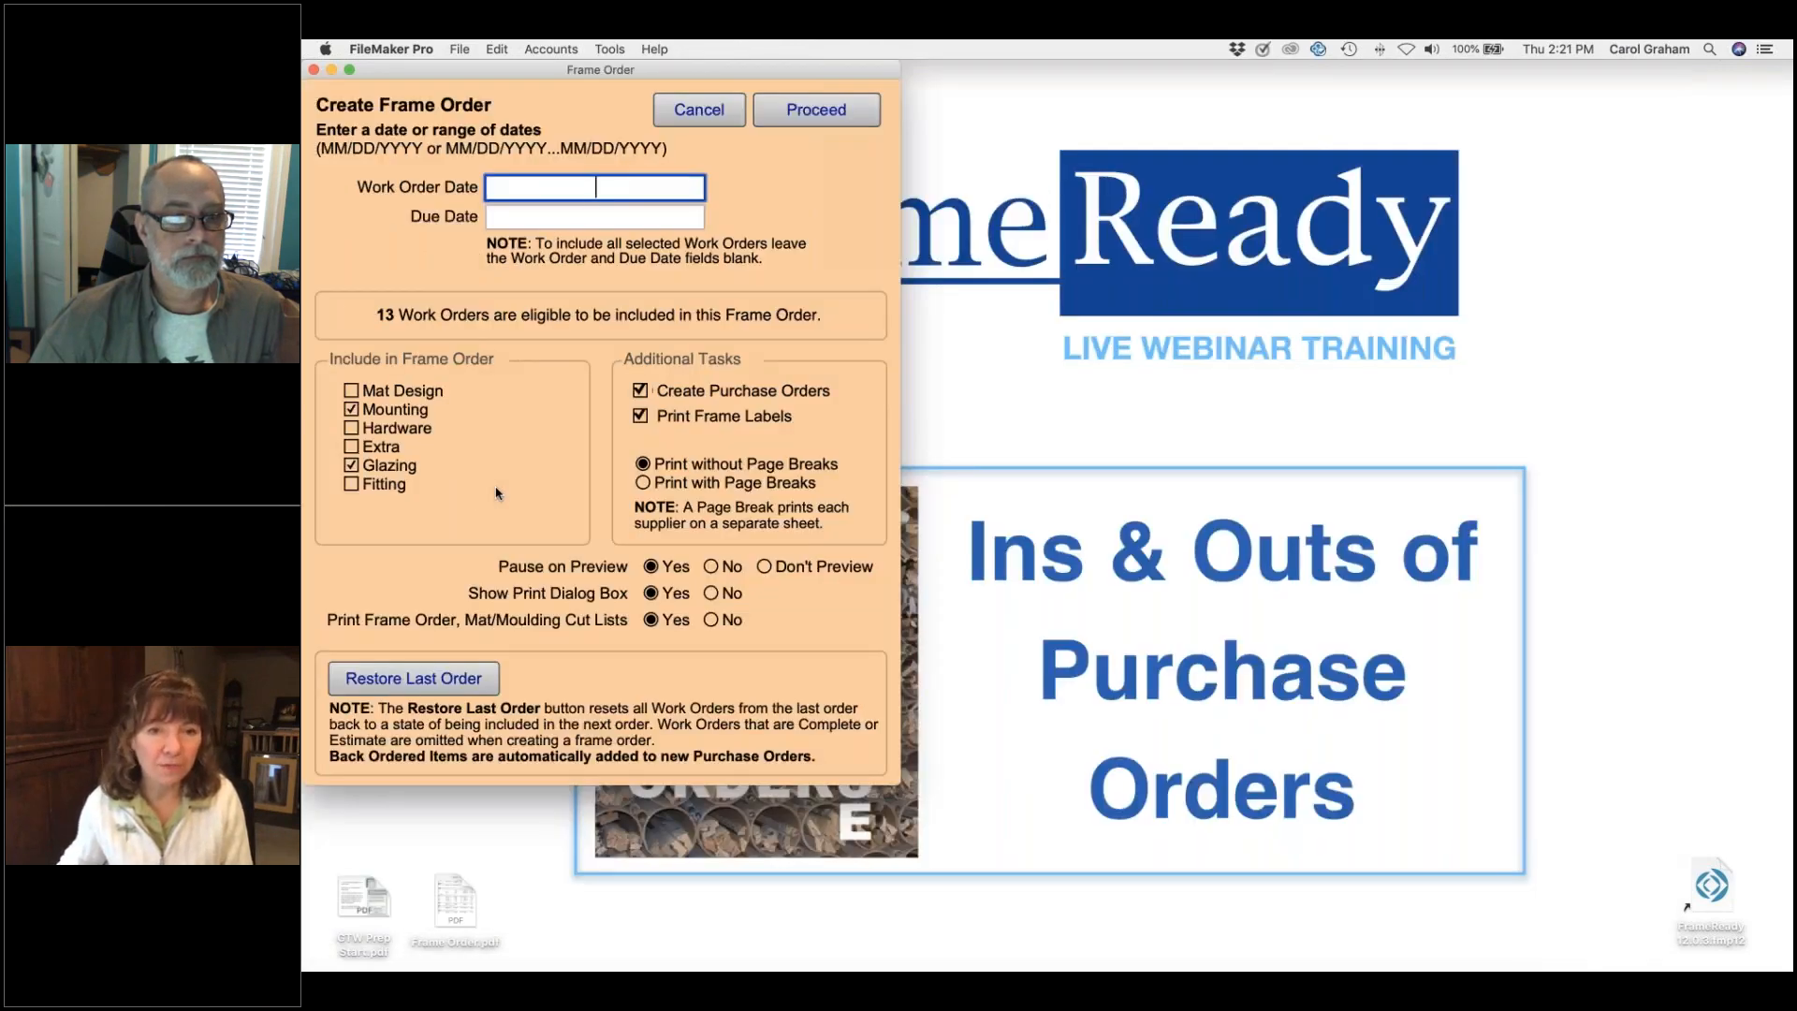
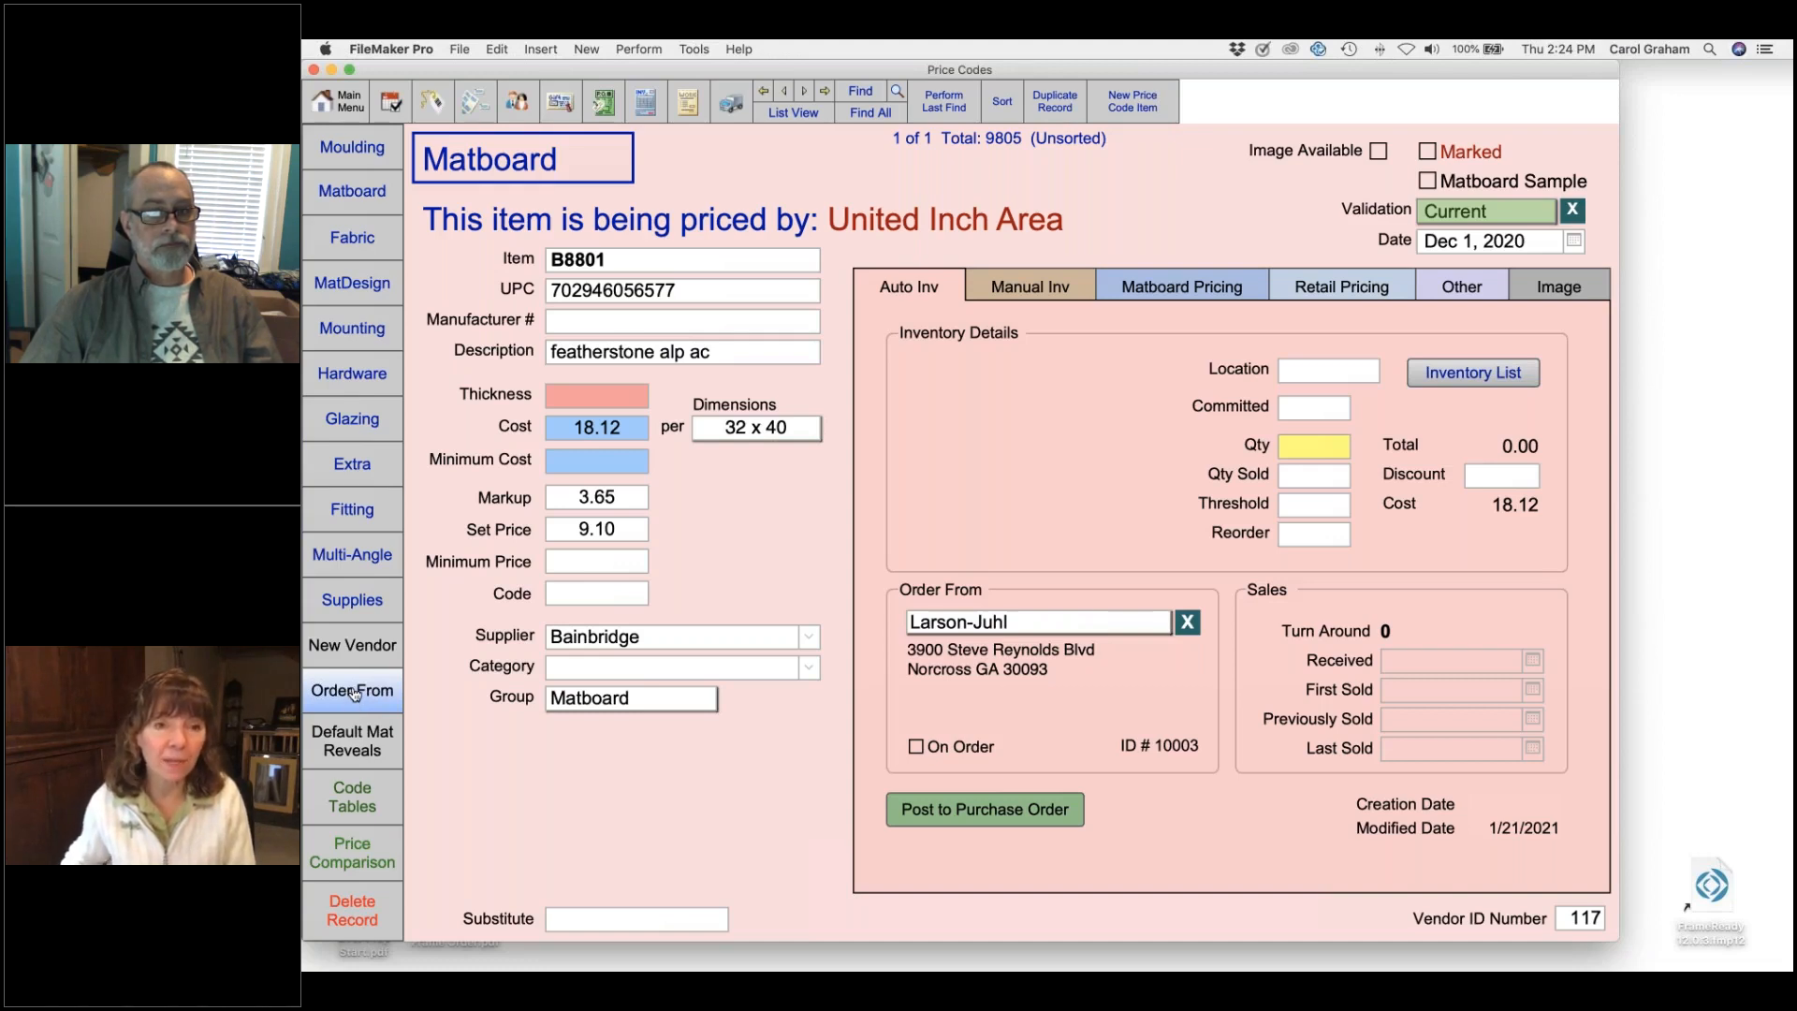
# - Start linking a supplier to an ordering vendor, choose Bainbridge as the supplier, and look through the available order-from vendors
pyautogui.click(354, 694)
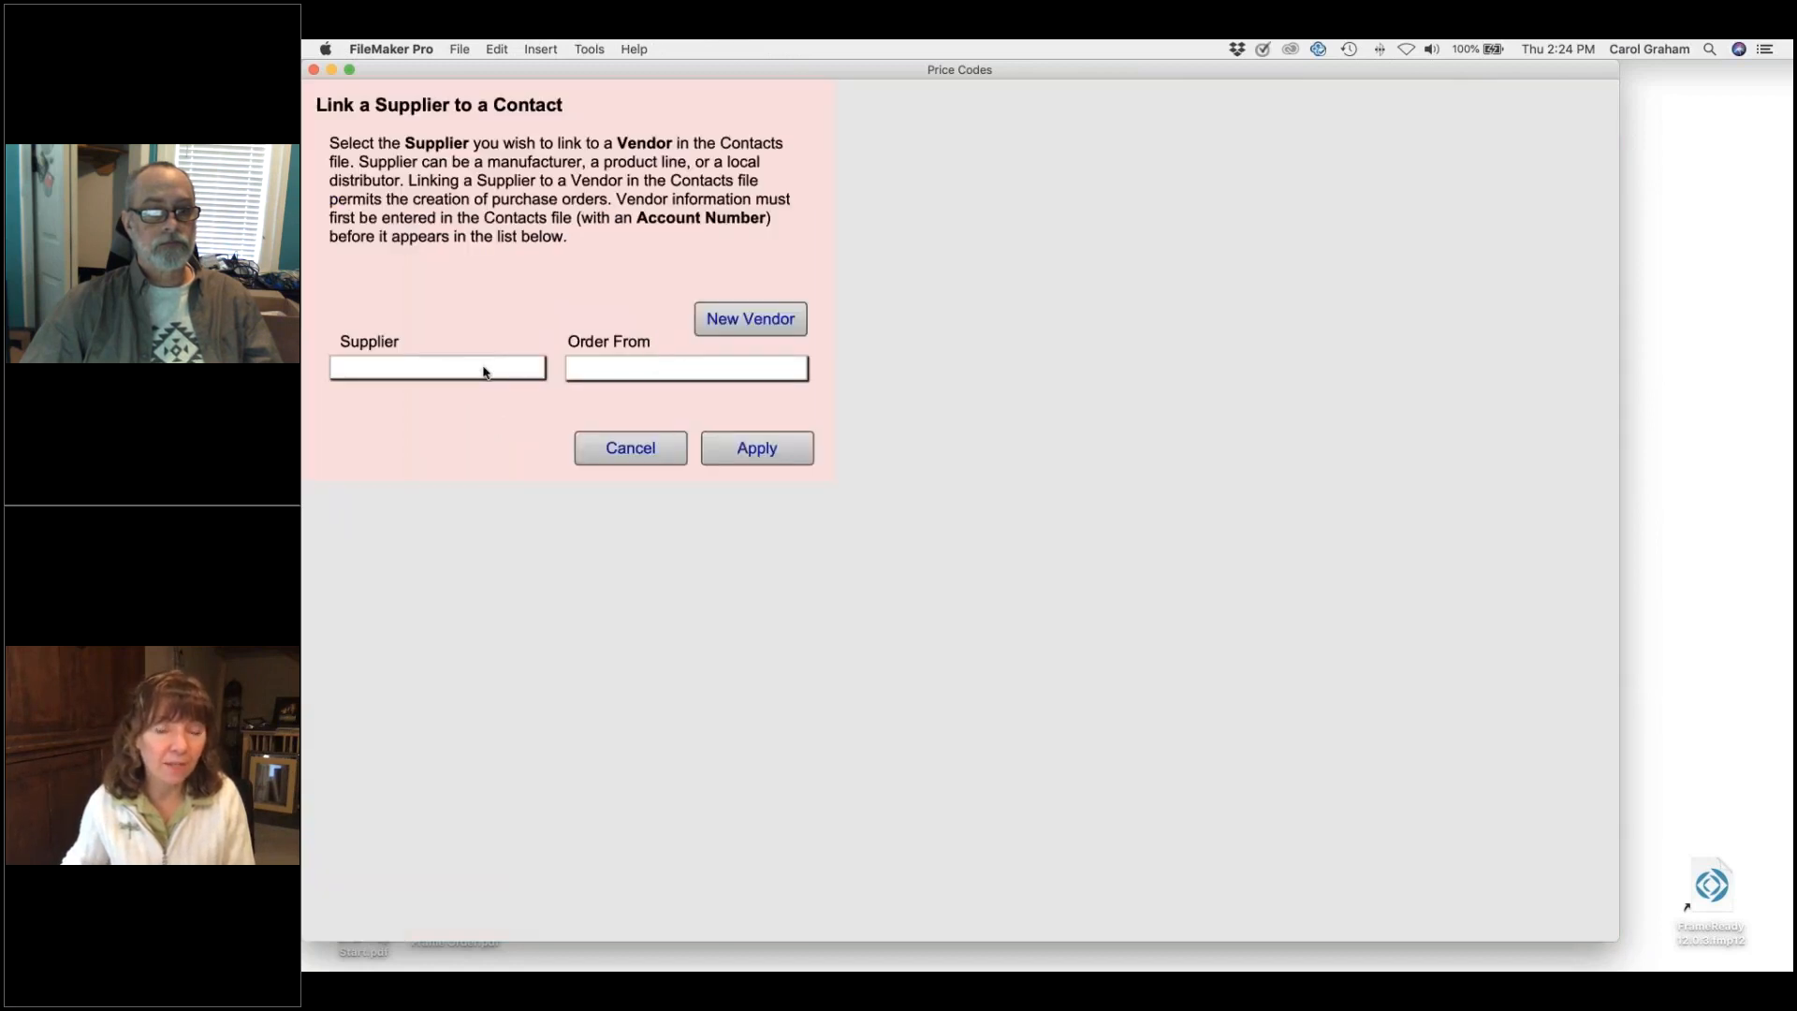
pyautogui.click(484, 370)
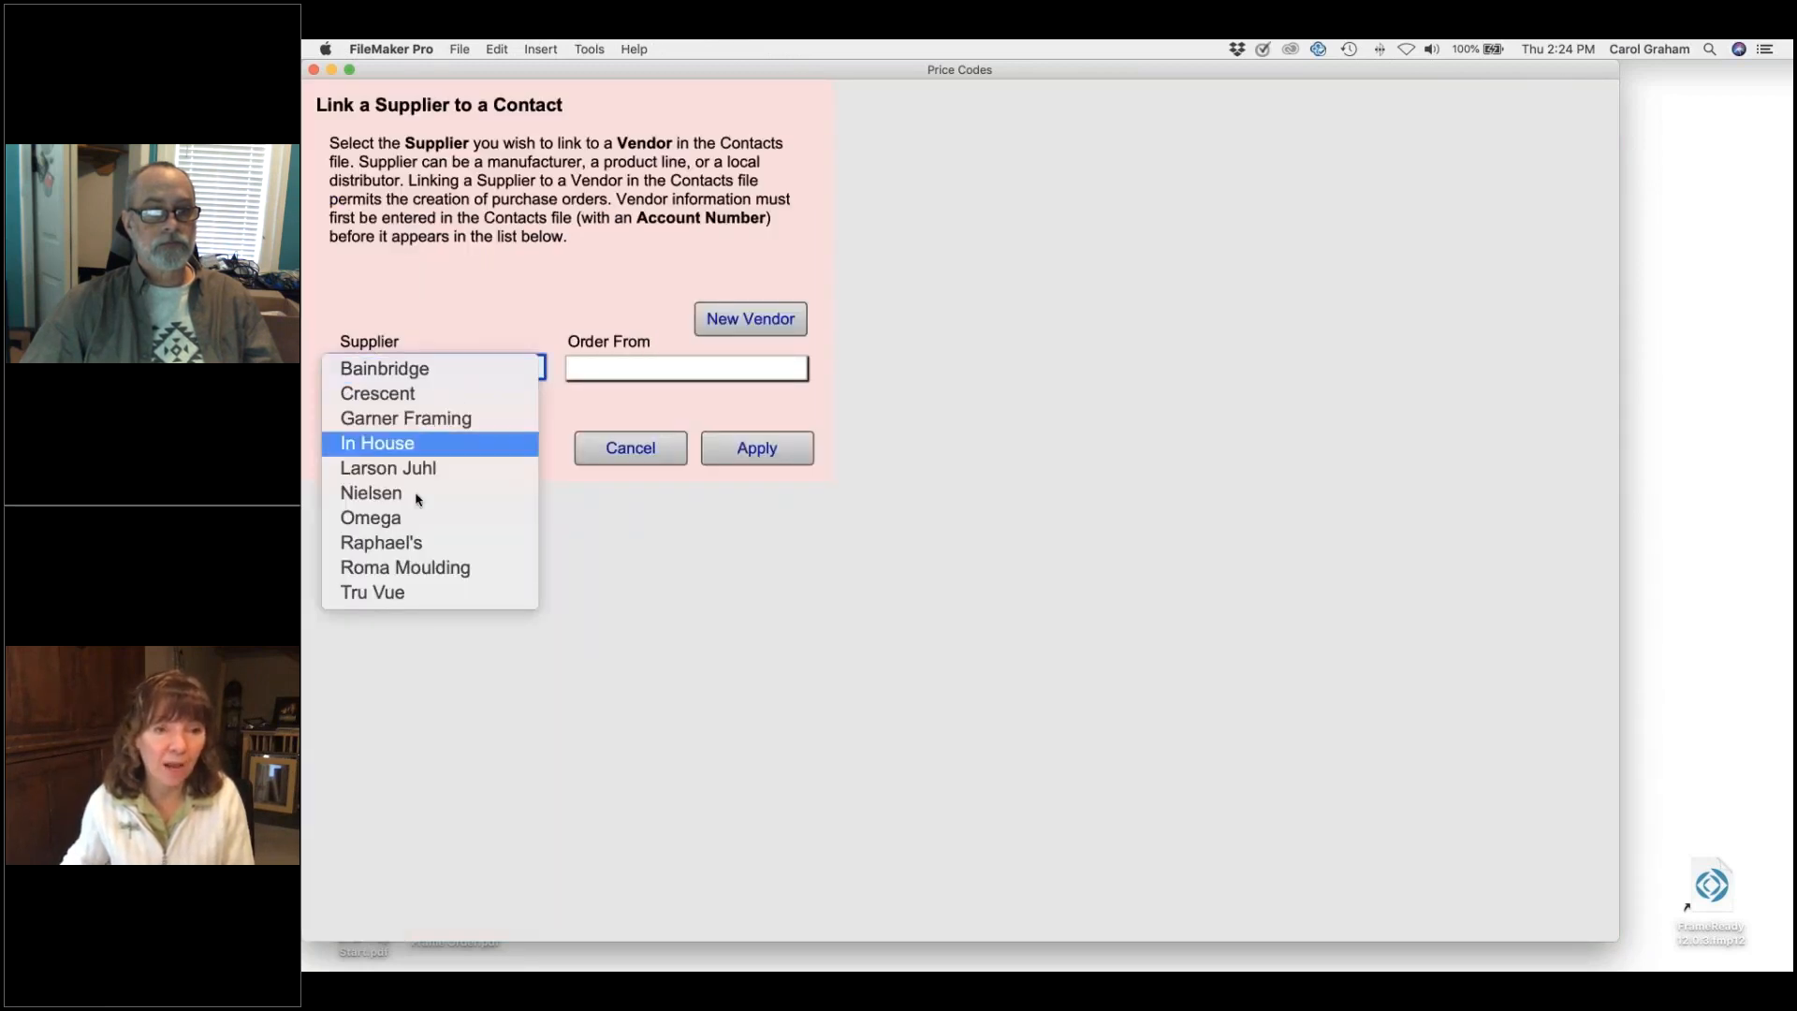
pyautogui.click(450, 375)
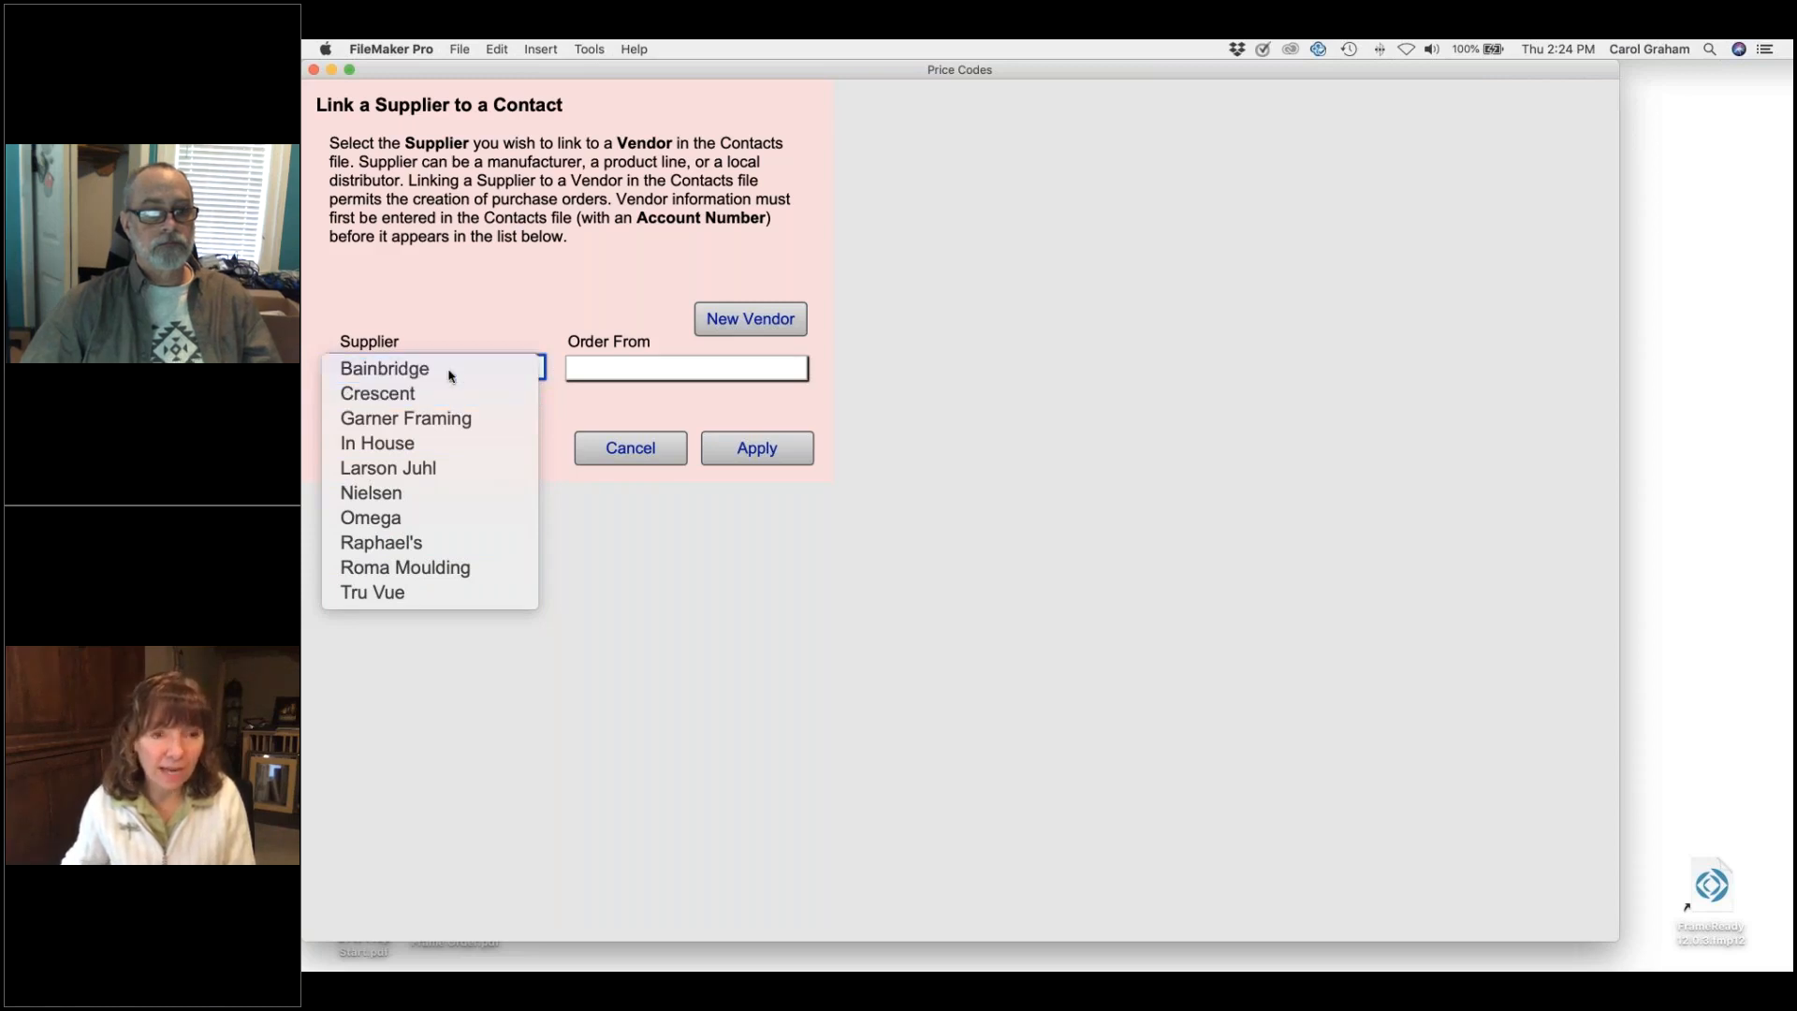
pyautogui.click(765, 371)
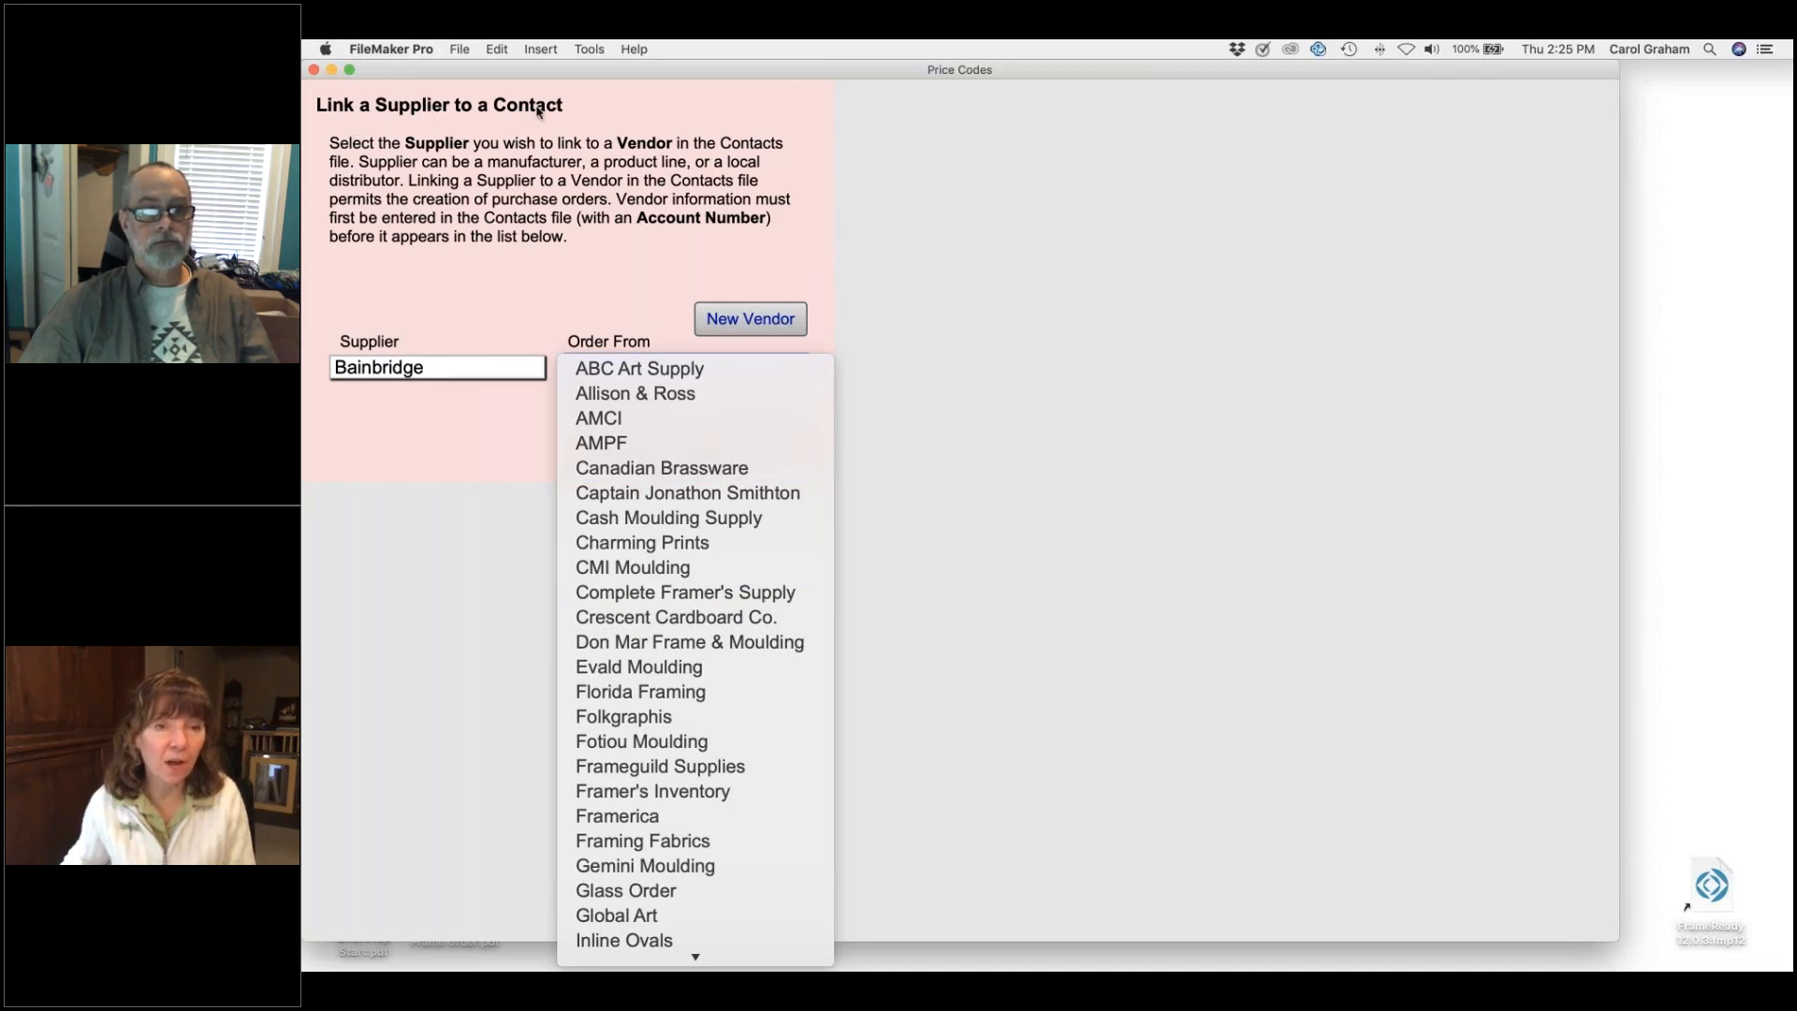
pyautogui.click(611, 269)
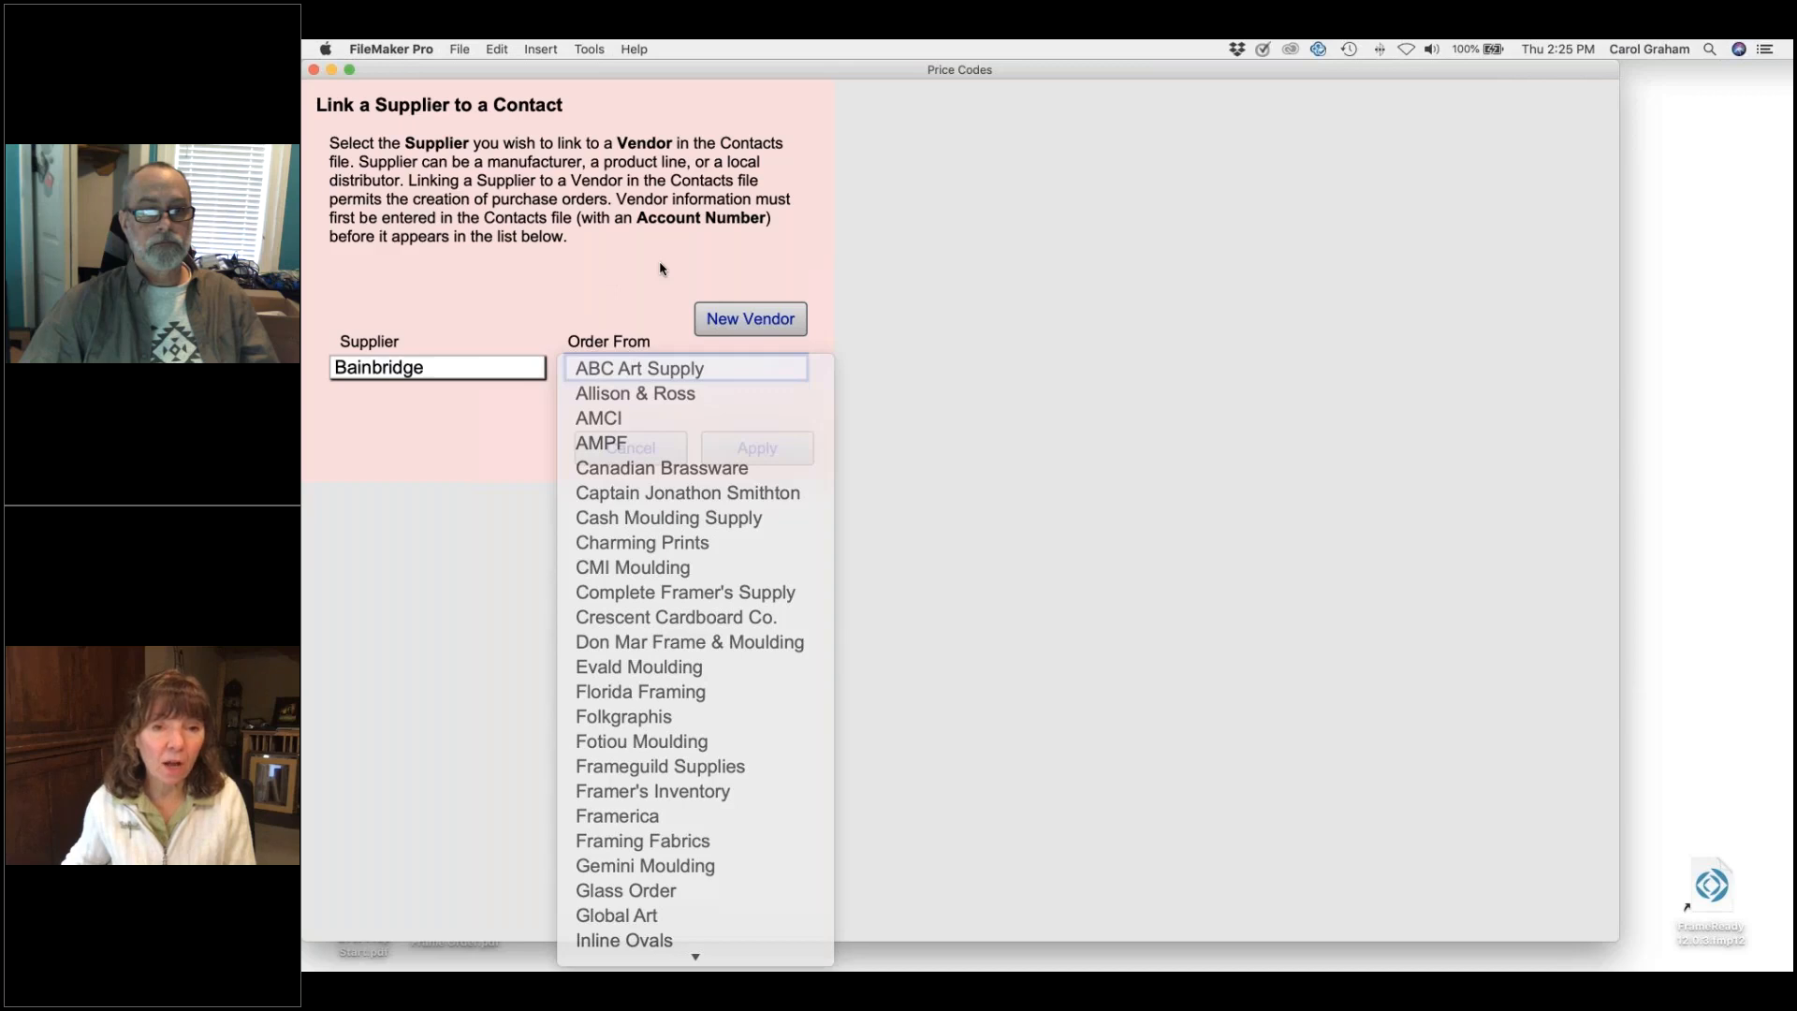
# - Start a new vendor contact, clear the stray letter from its first name, and set the company to Bainbridge Order
pyautogui.click(747, 322)
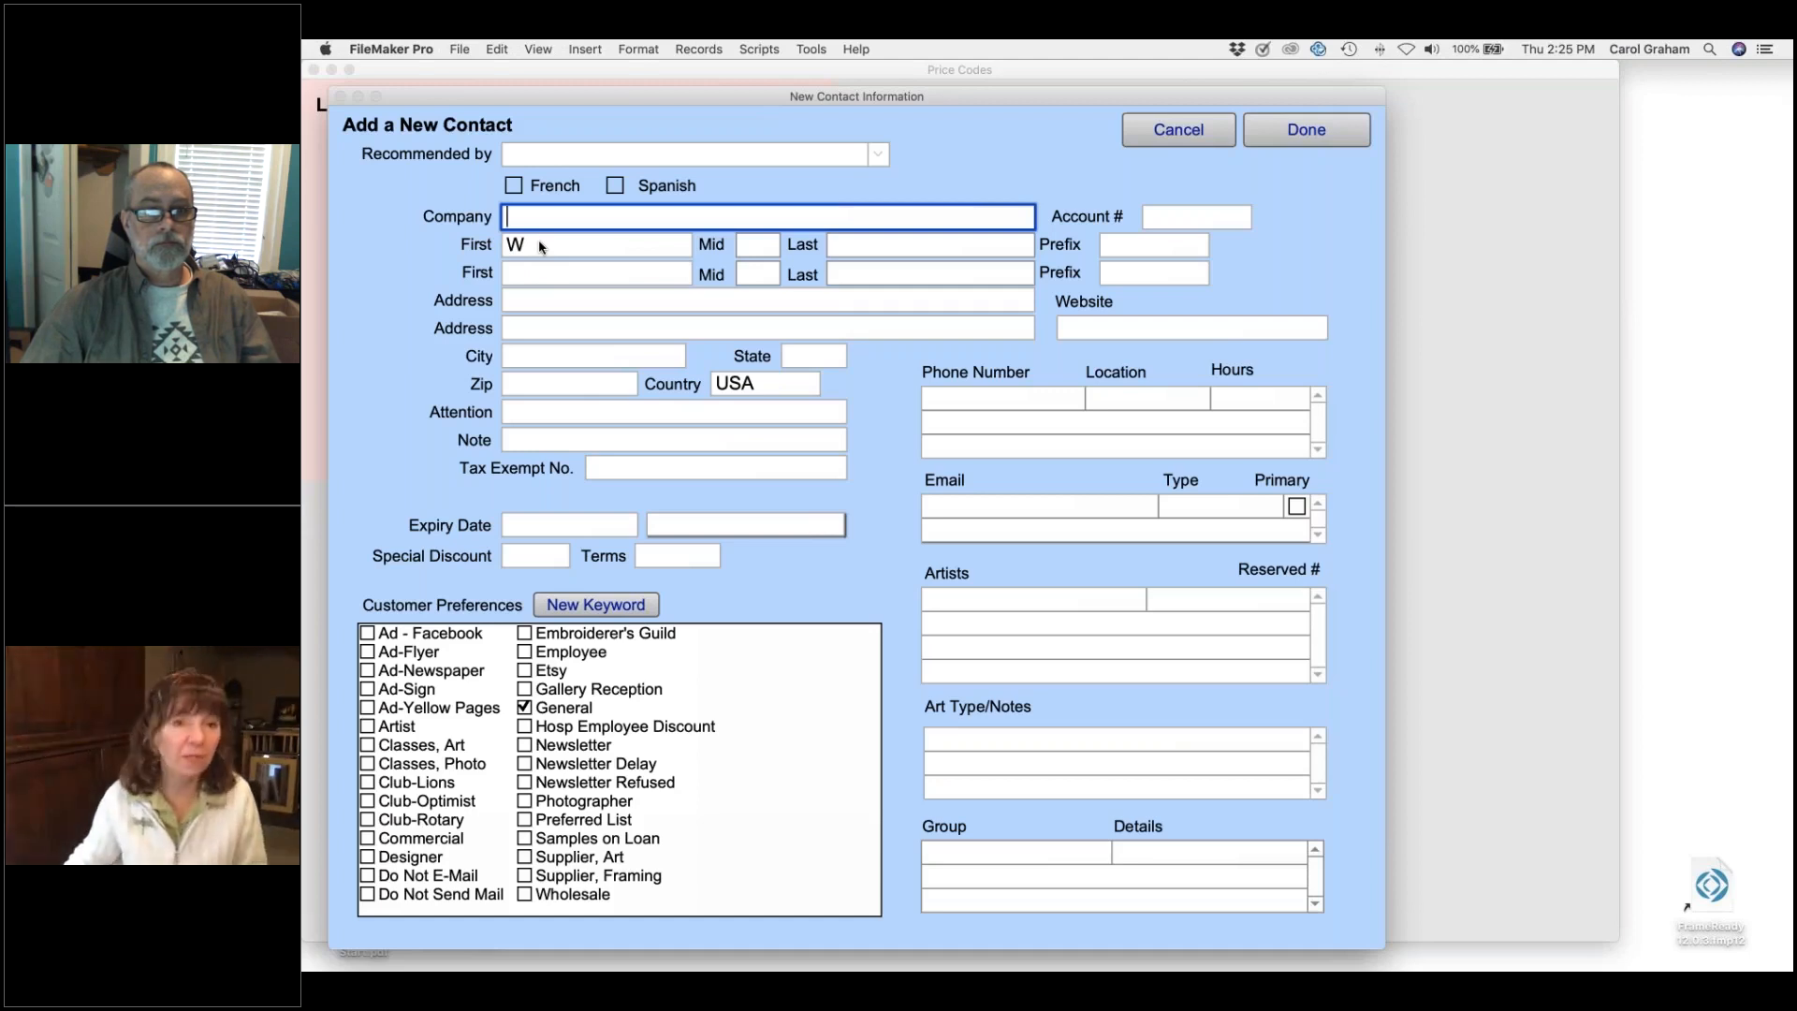
pyautogui.click(540, 246)
pyautogui.press('BackSpace')
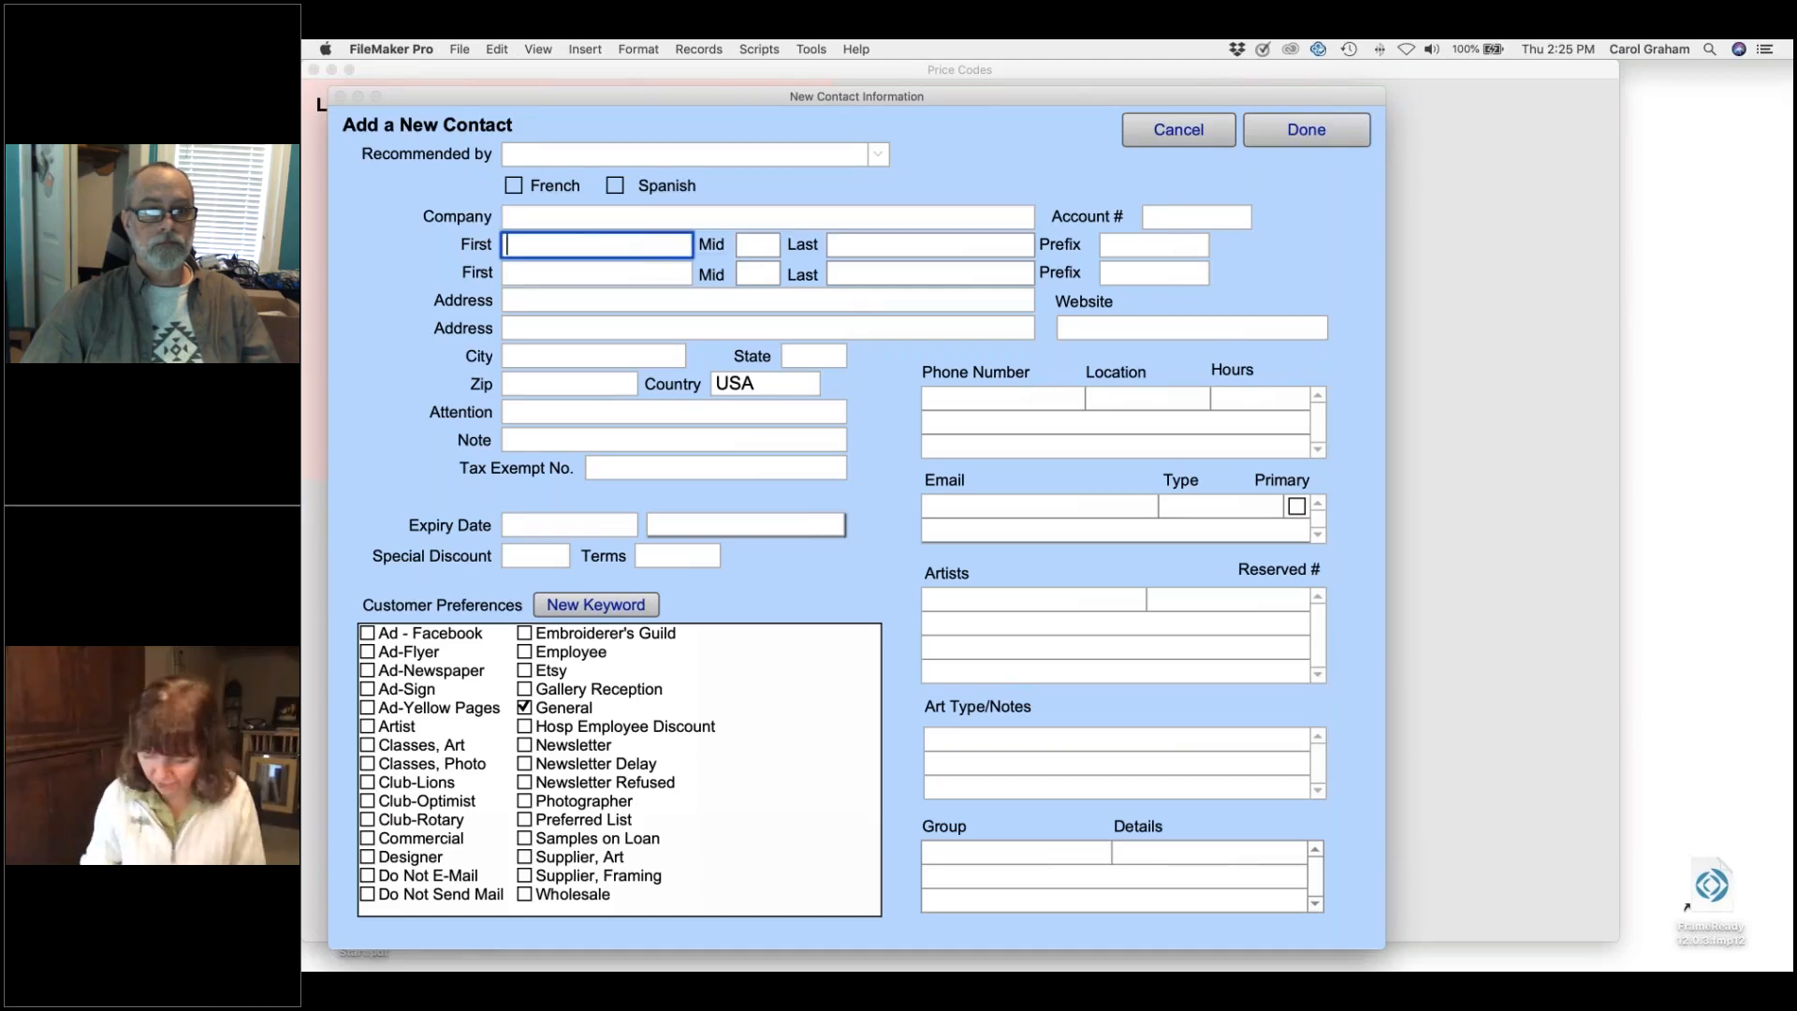
pyautogui.click(585, 211)
pyautogui.write('Bai')
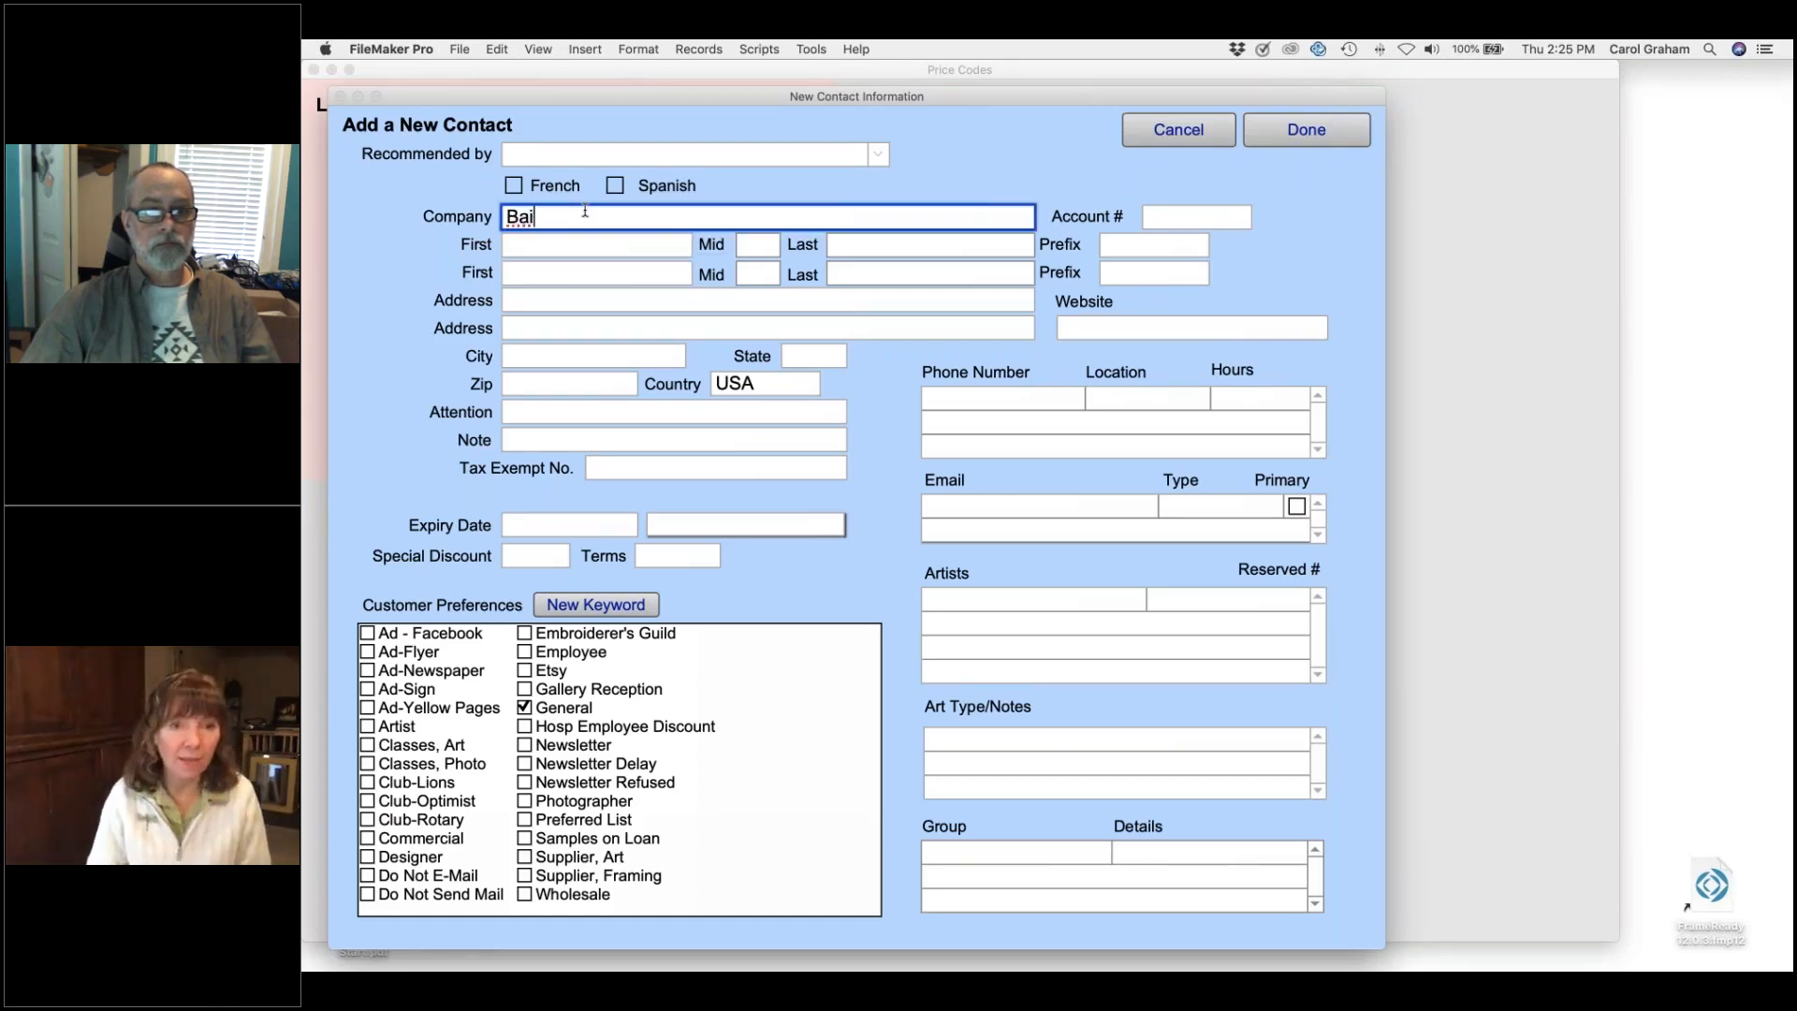
pyautogui.write('nbridge Order')
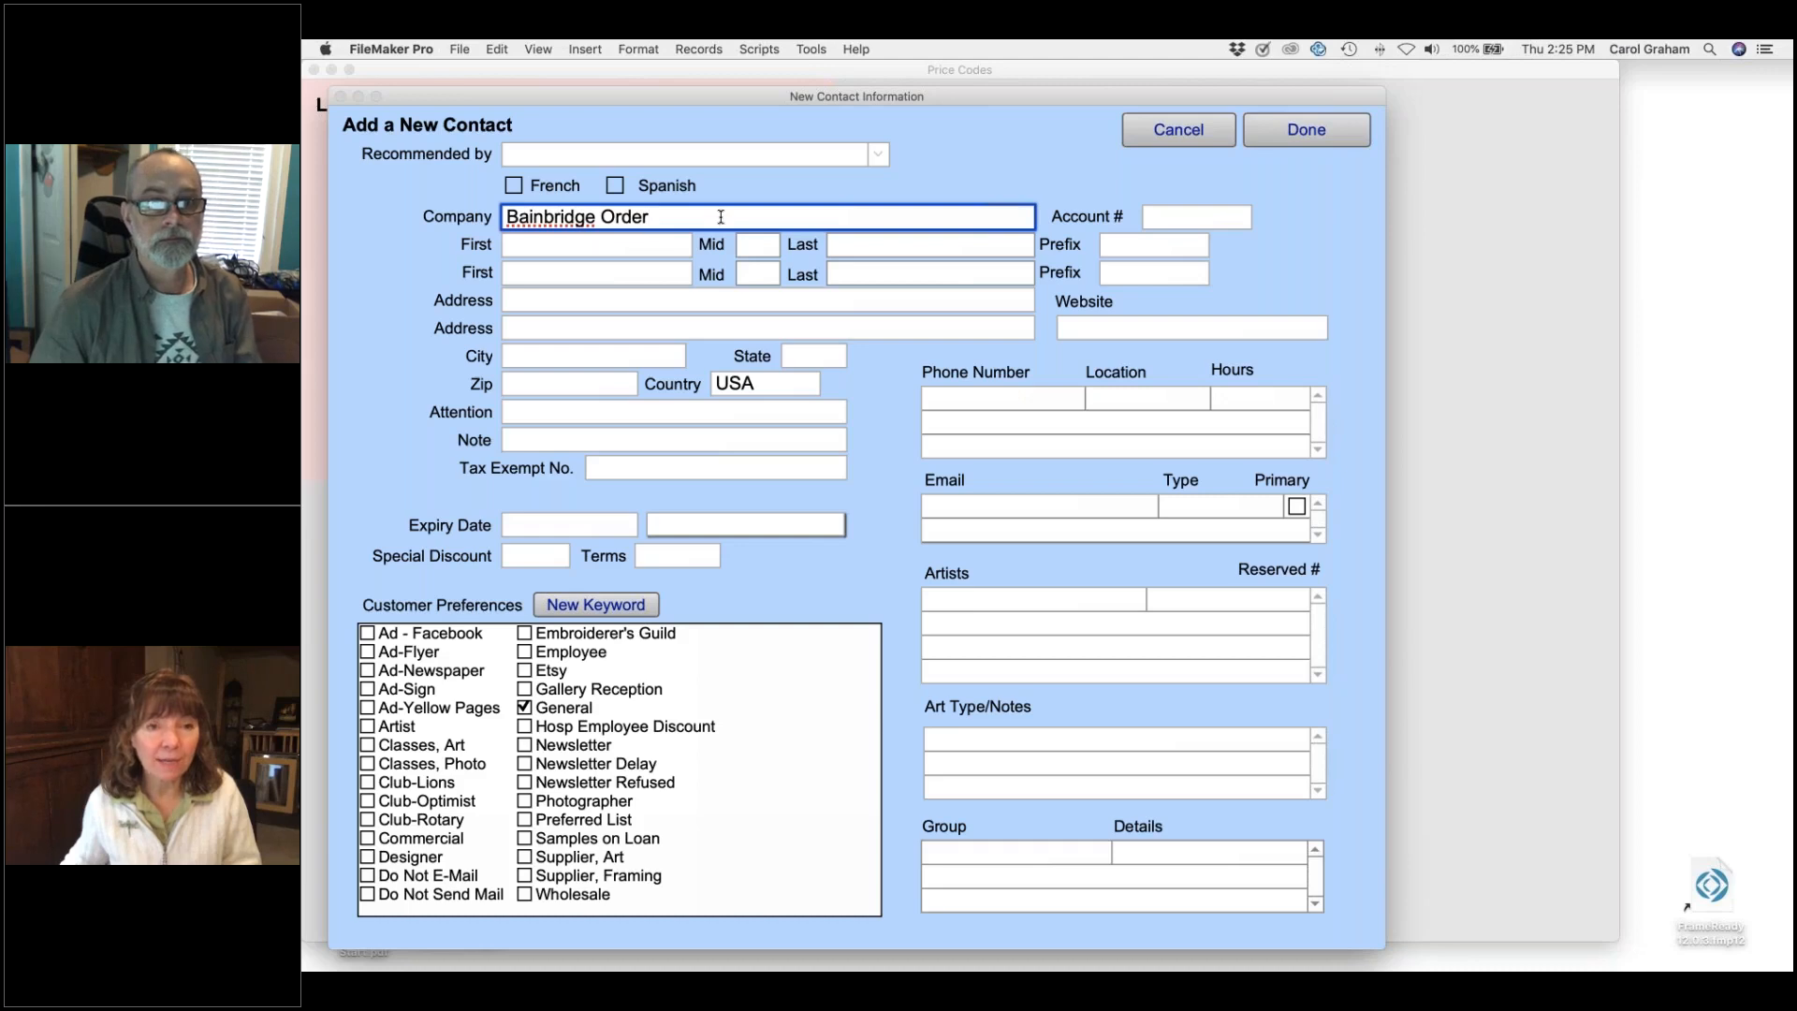
# - Set the vendor's account number to none, replace the General preference with Supplier, Framing, and save the contact
pyautogui.click(1185, 218)
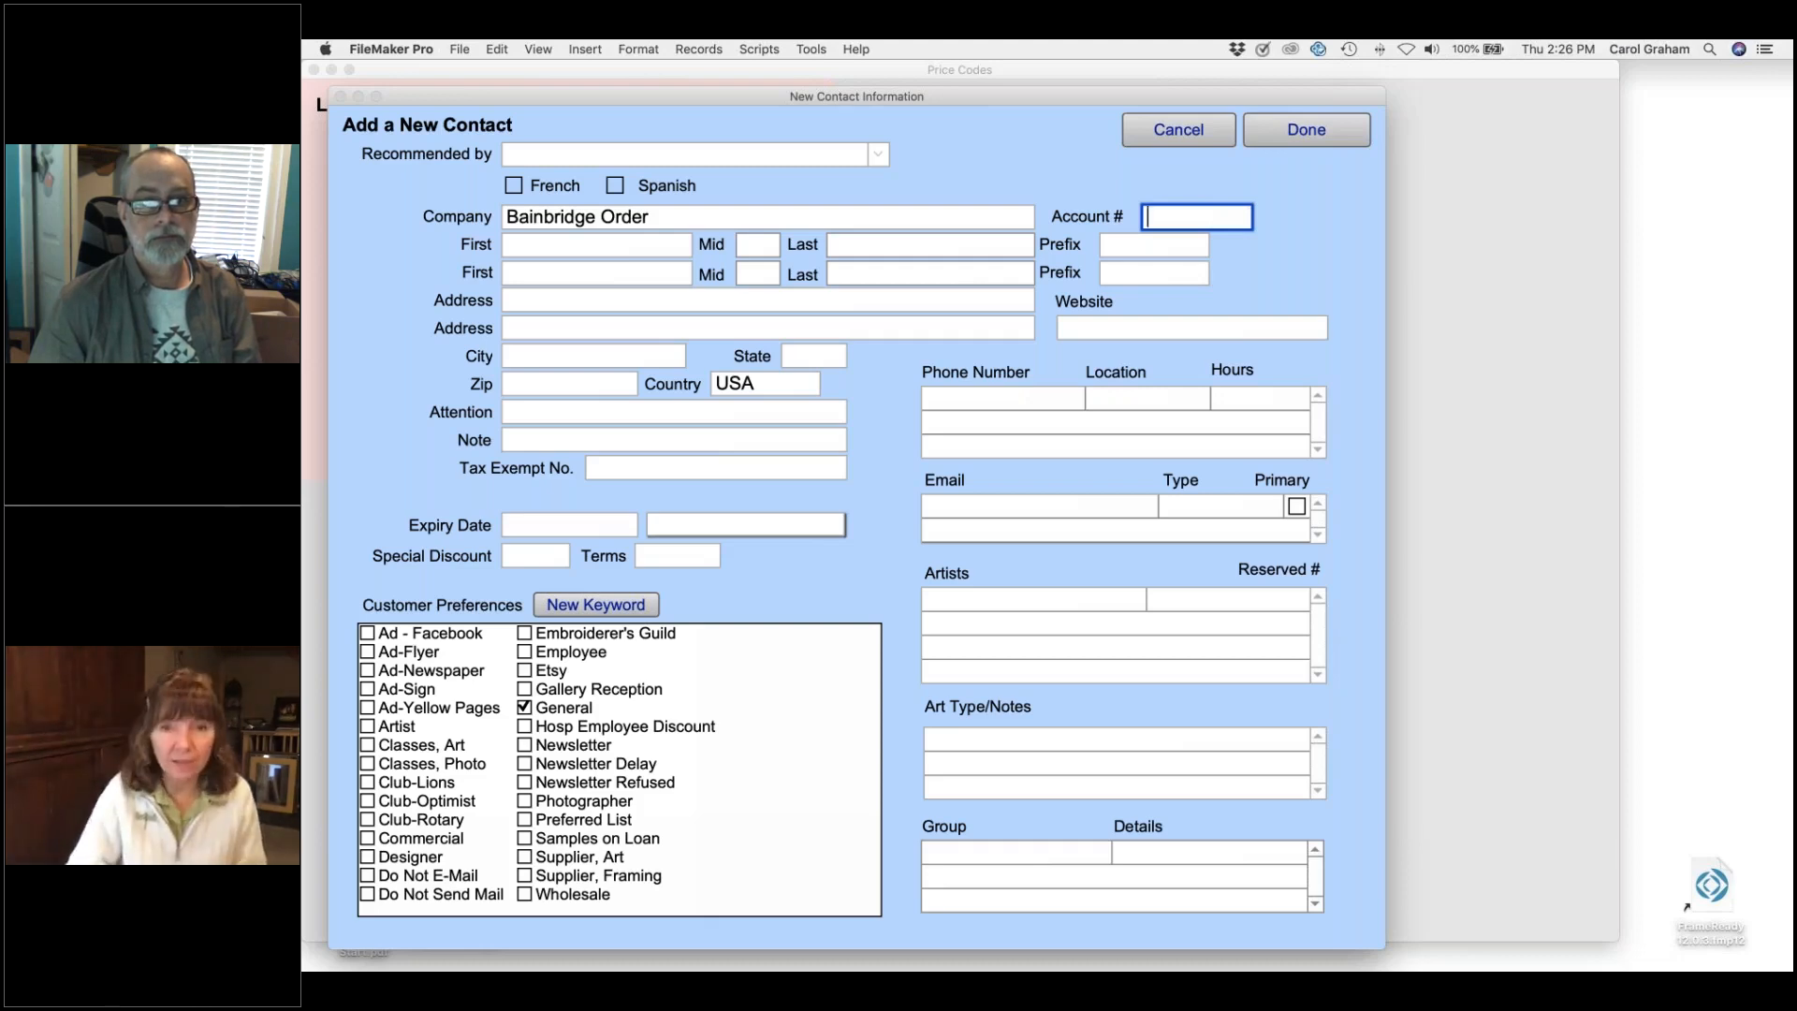
pyautogui.write('none')
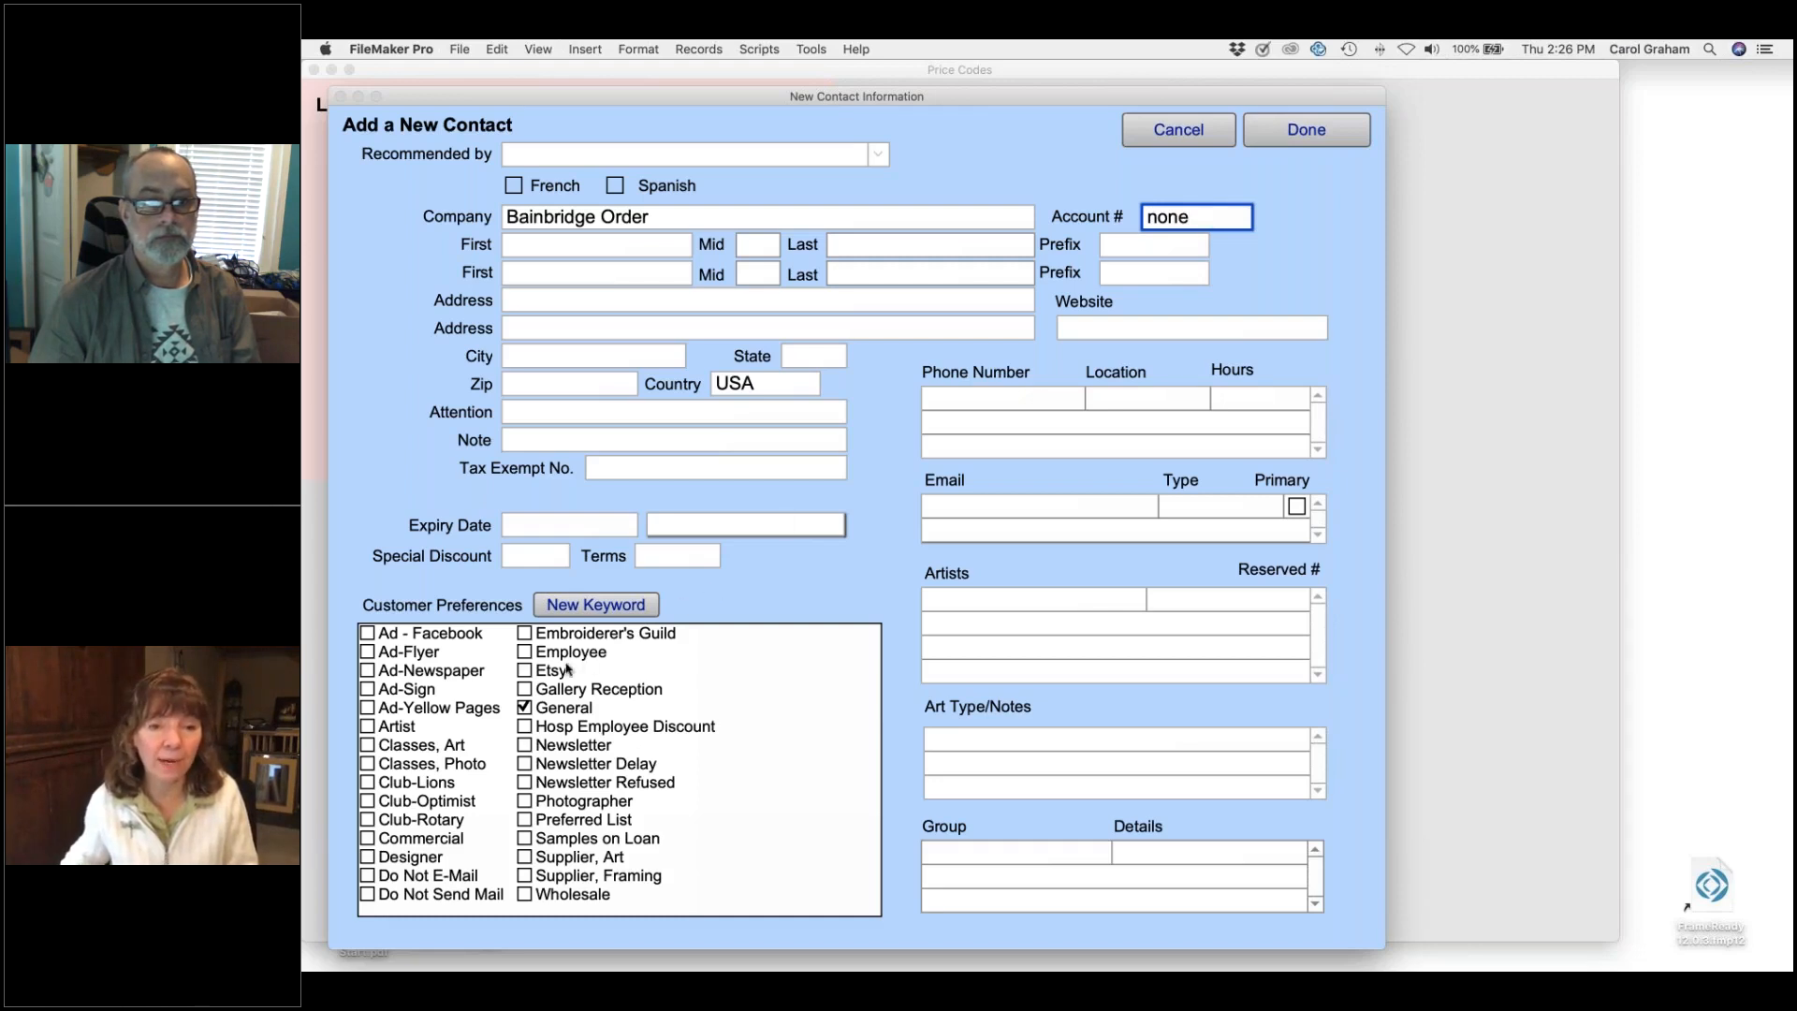
pyautogui.click(524, 710)
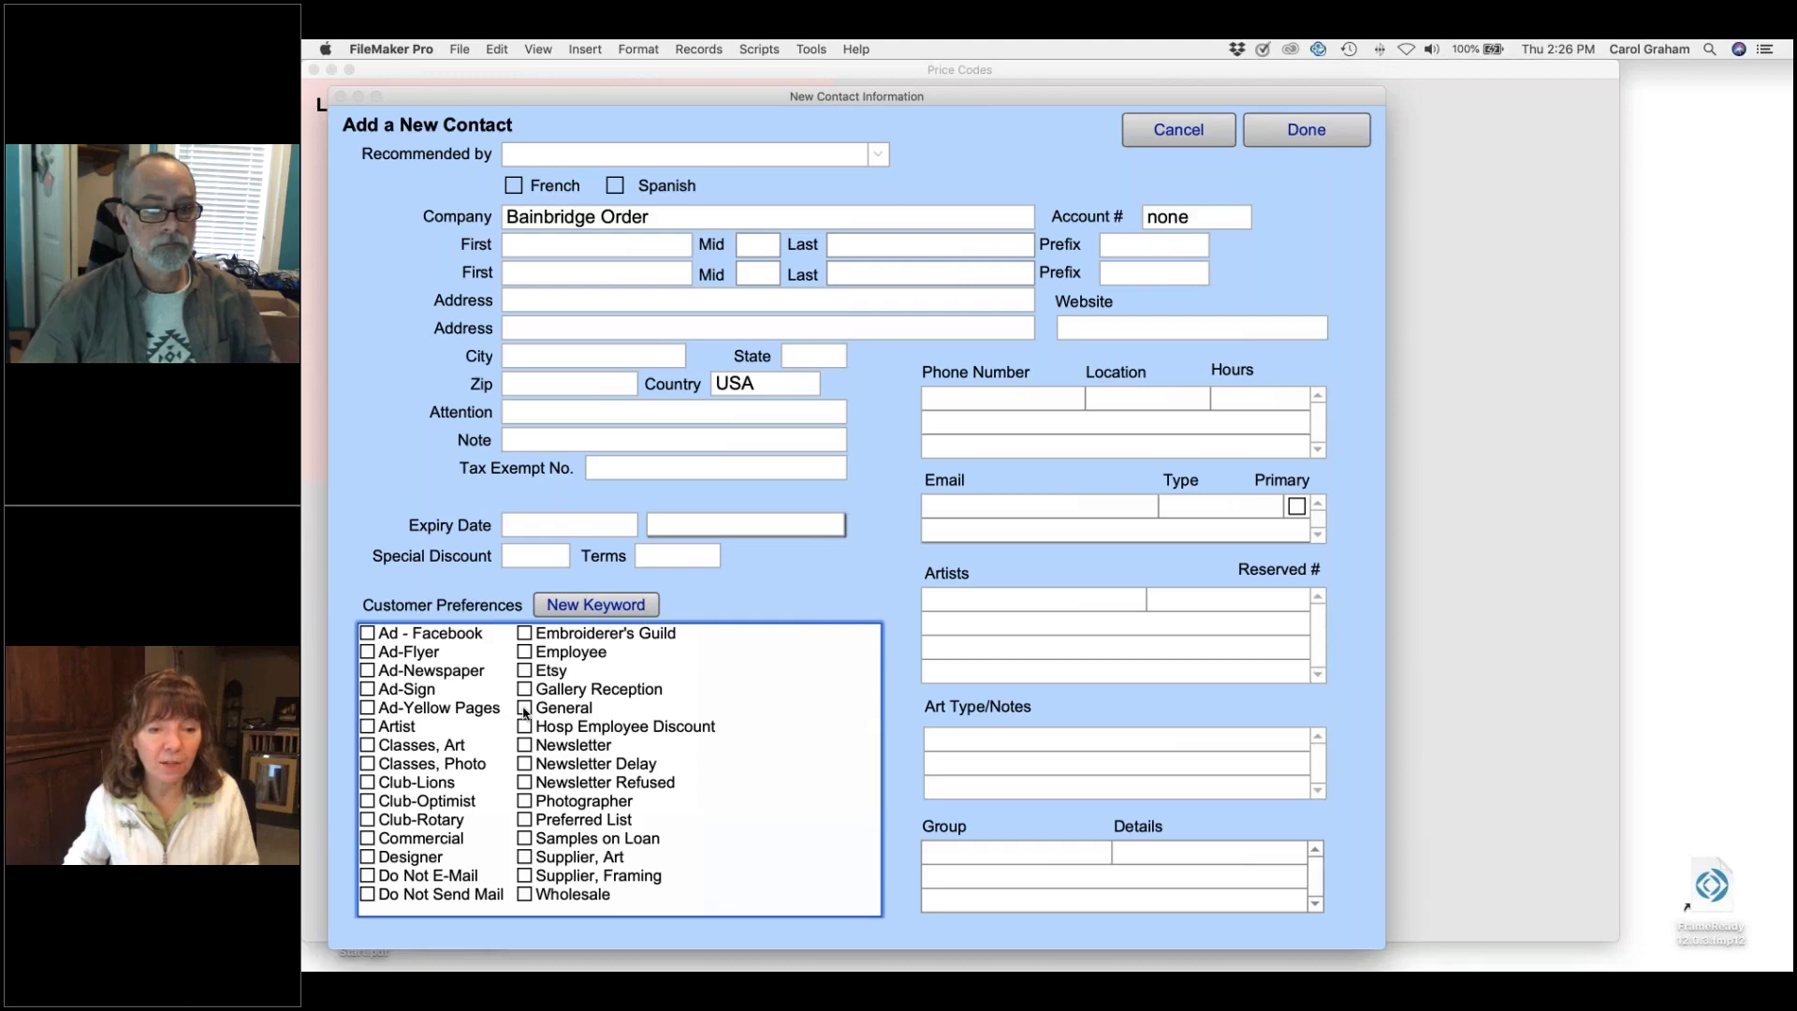
pyautogui.click(524, 875)
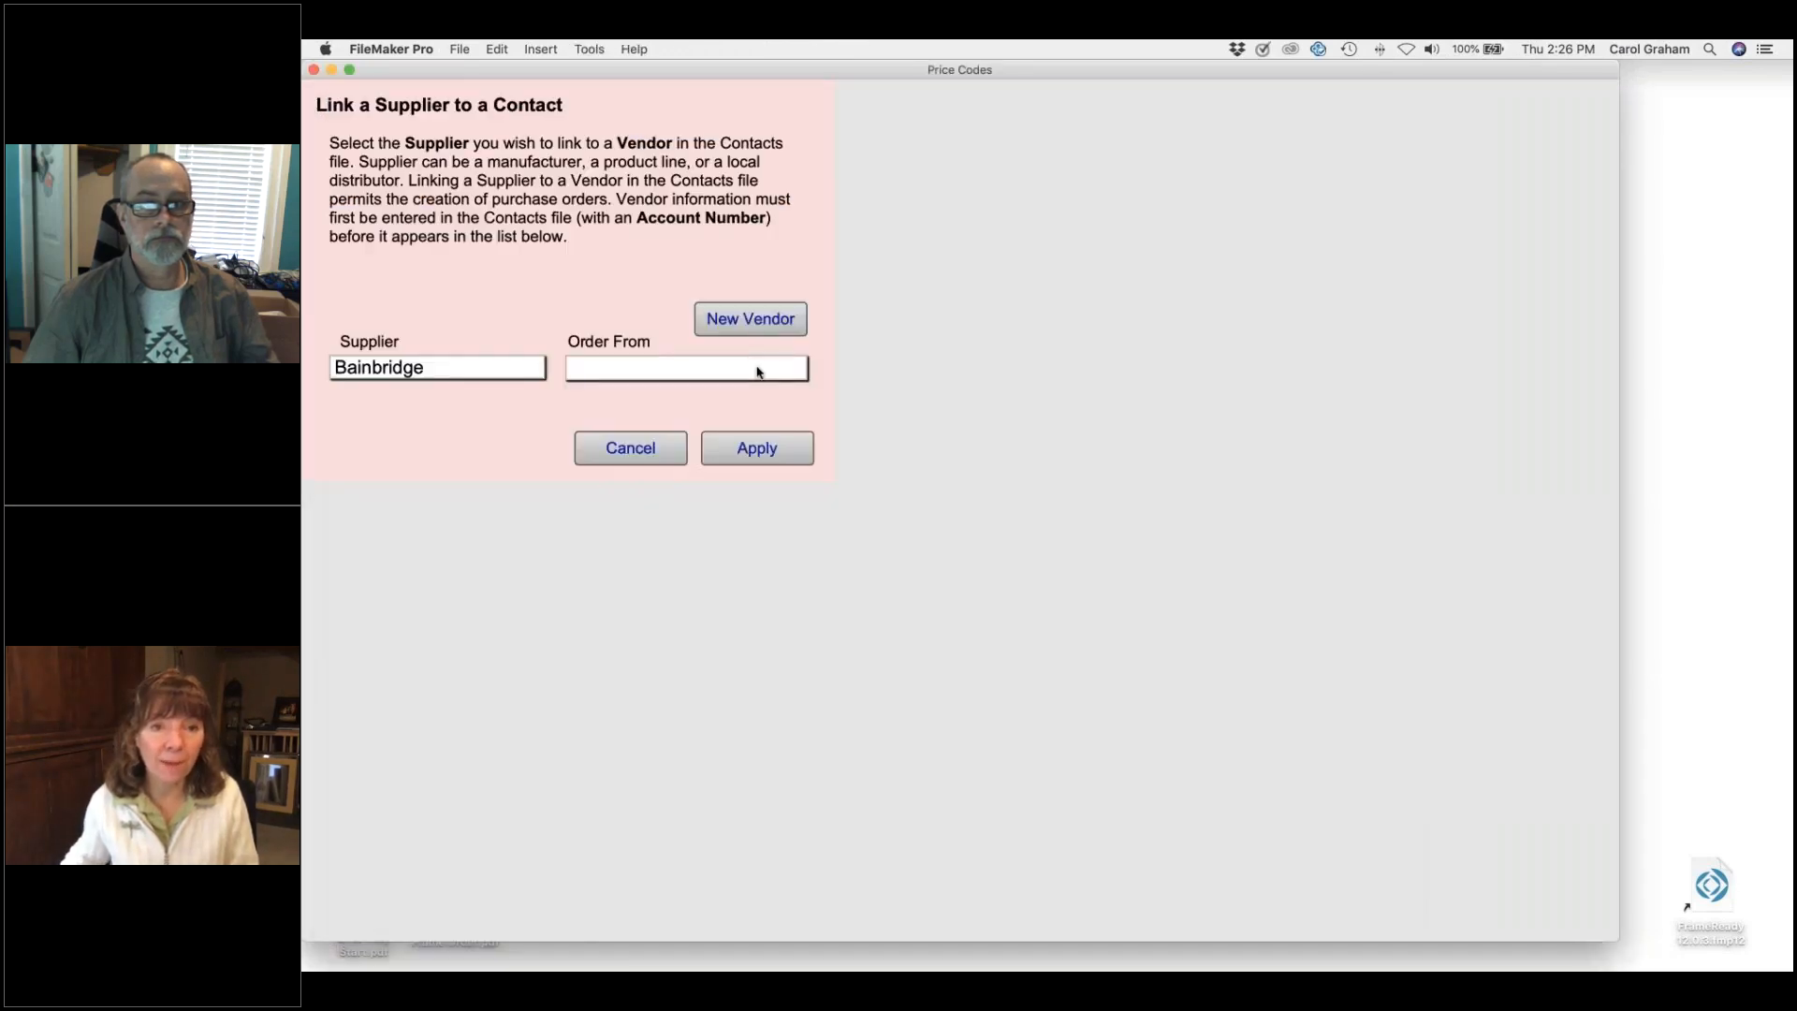
# - Link the Bainbridge supplier to the Bainbridge Order vendor and review the affected price codes as a list
pyautogui.click(754, 369)
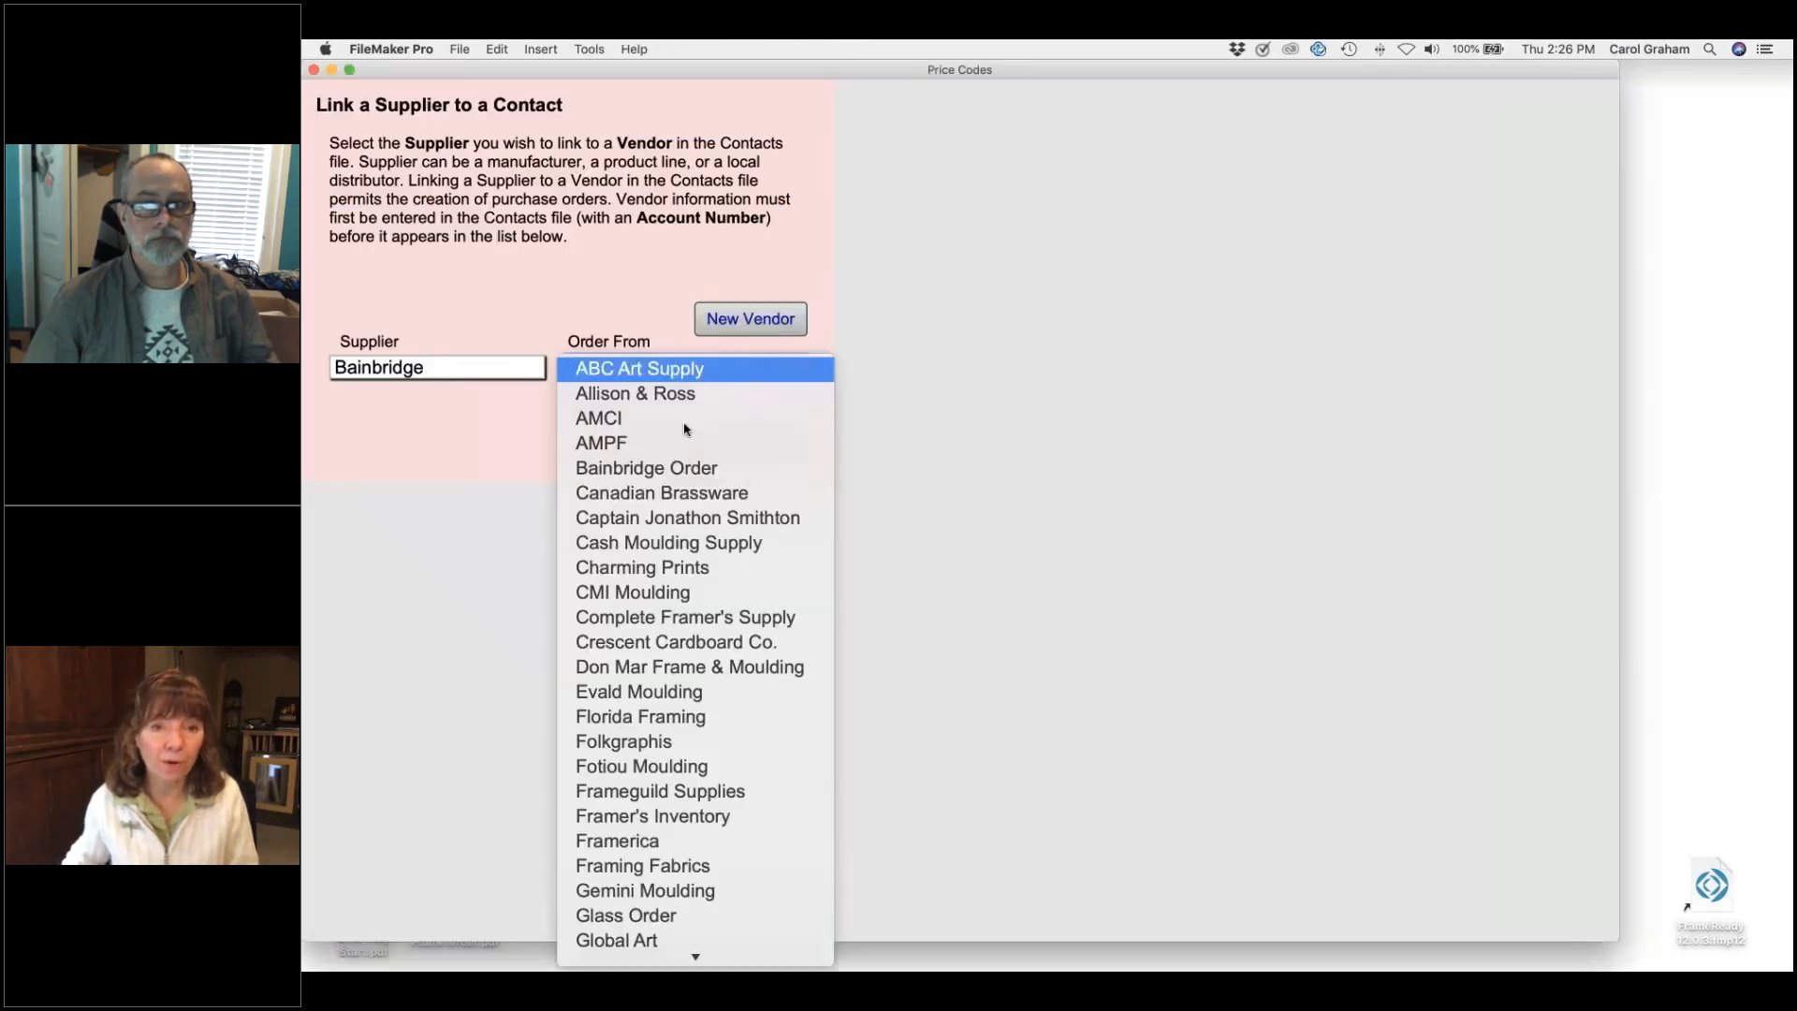
pyautogui.click(727, 471)
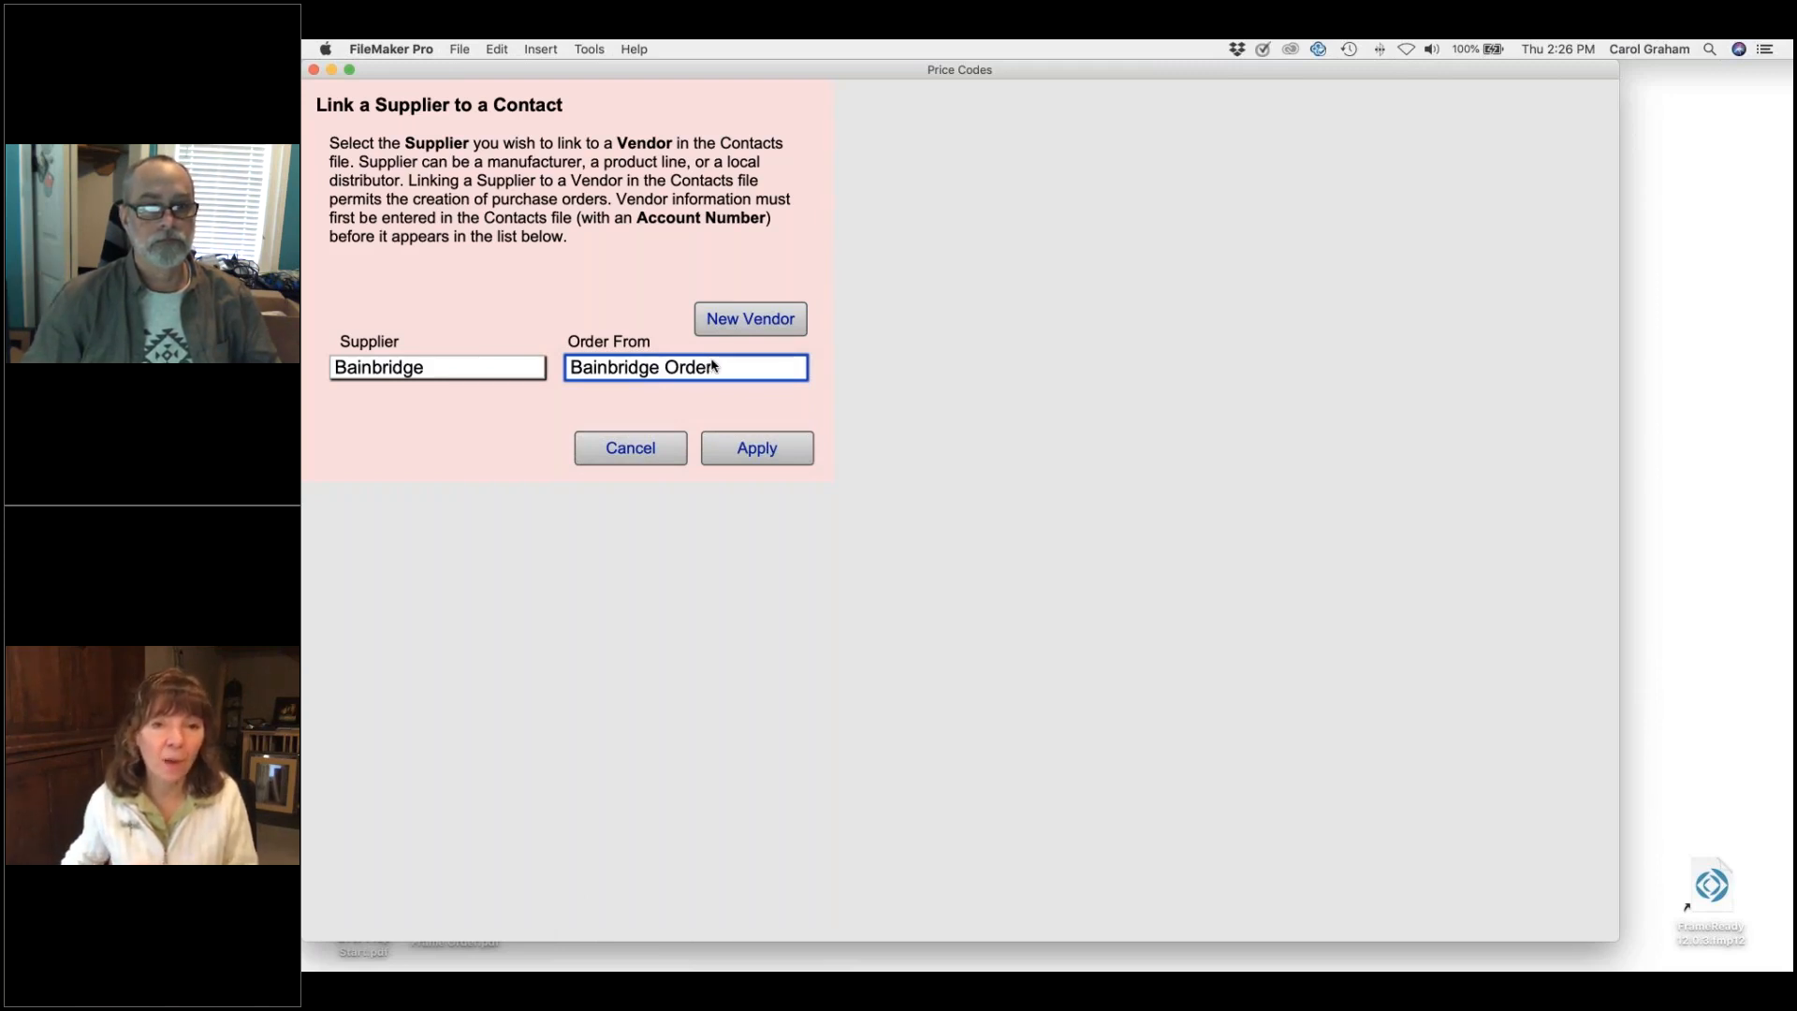
pyautogui.click(772, 451)
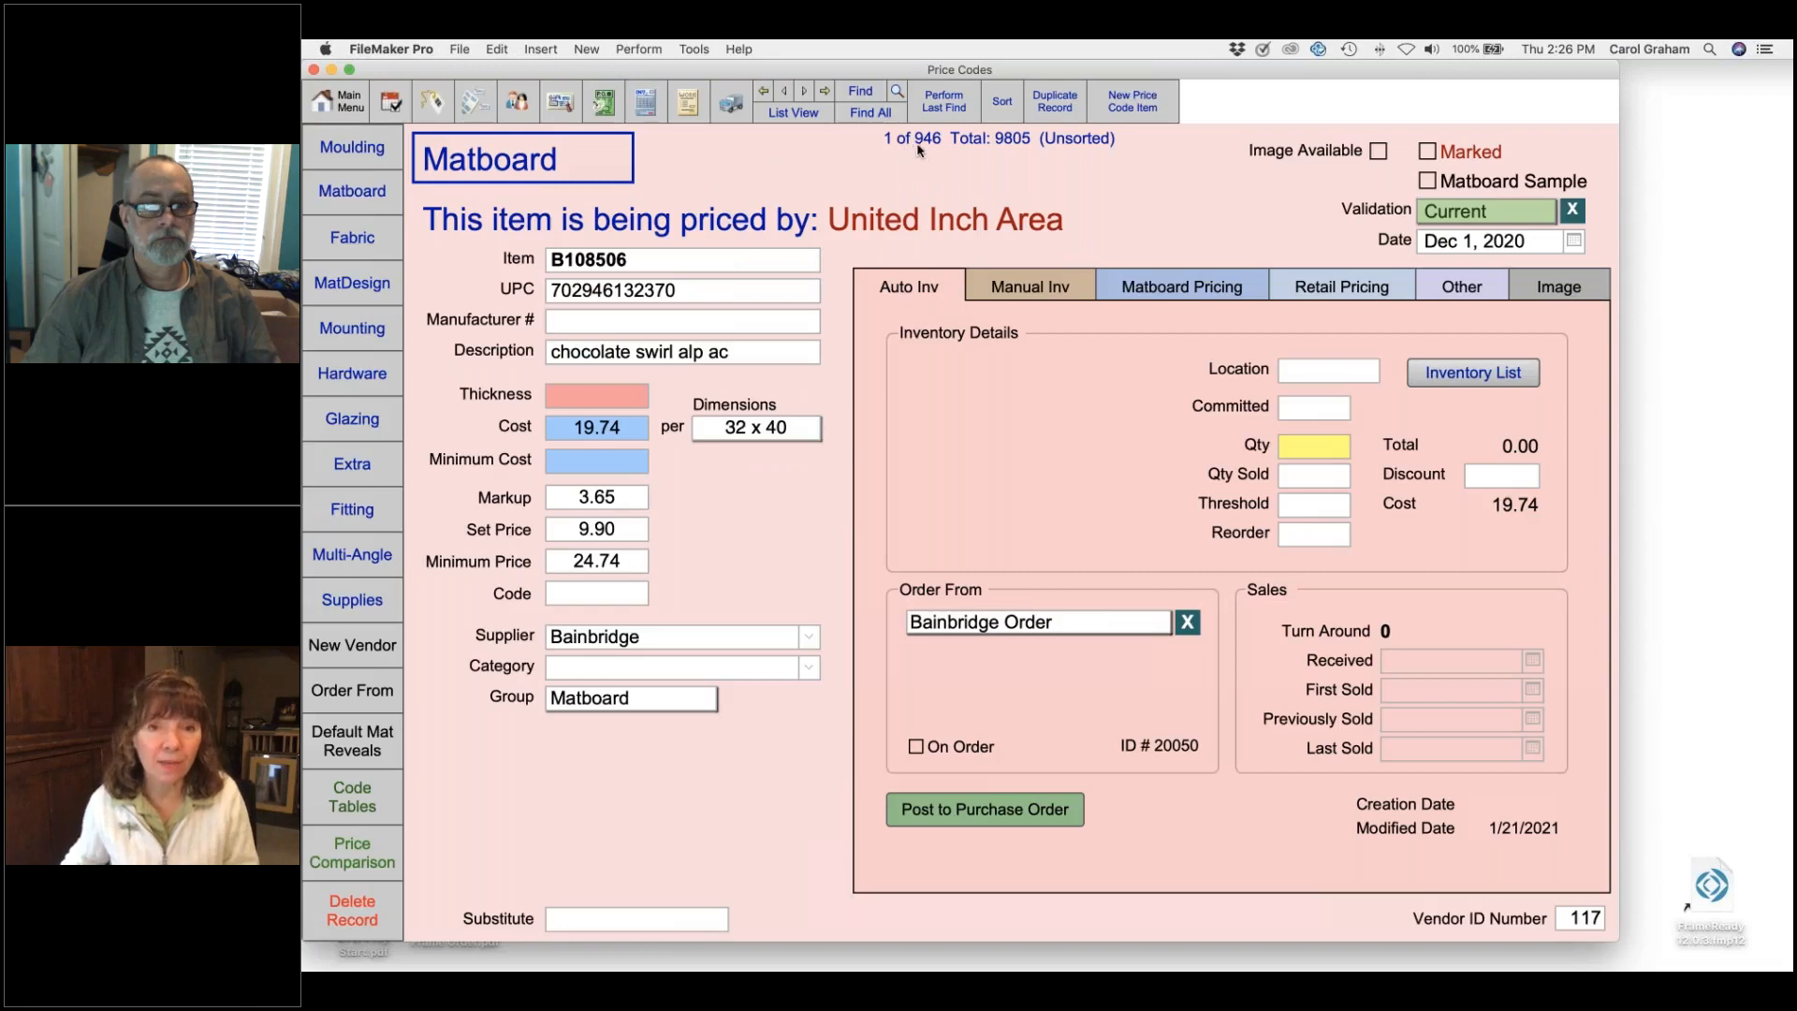
pyautogui.click(783, 114)
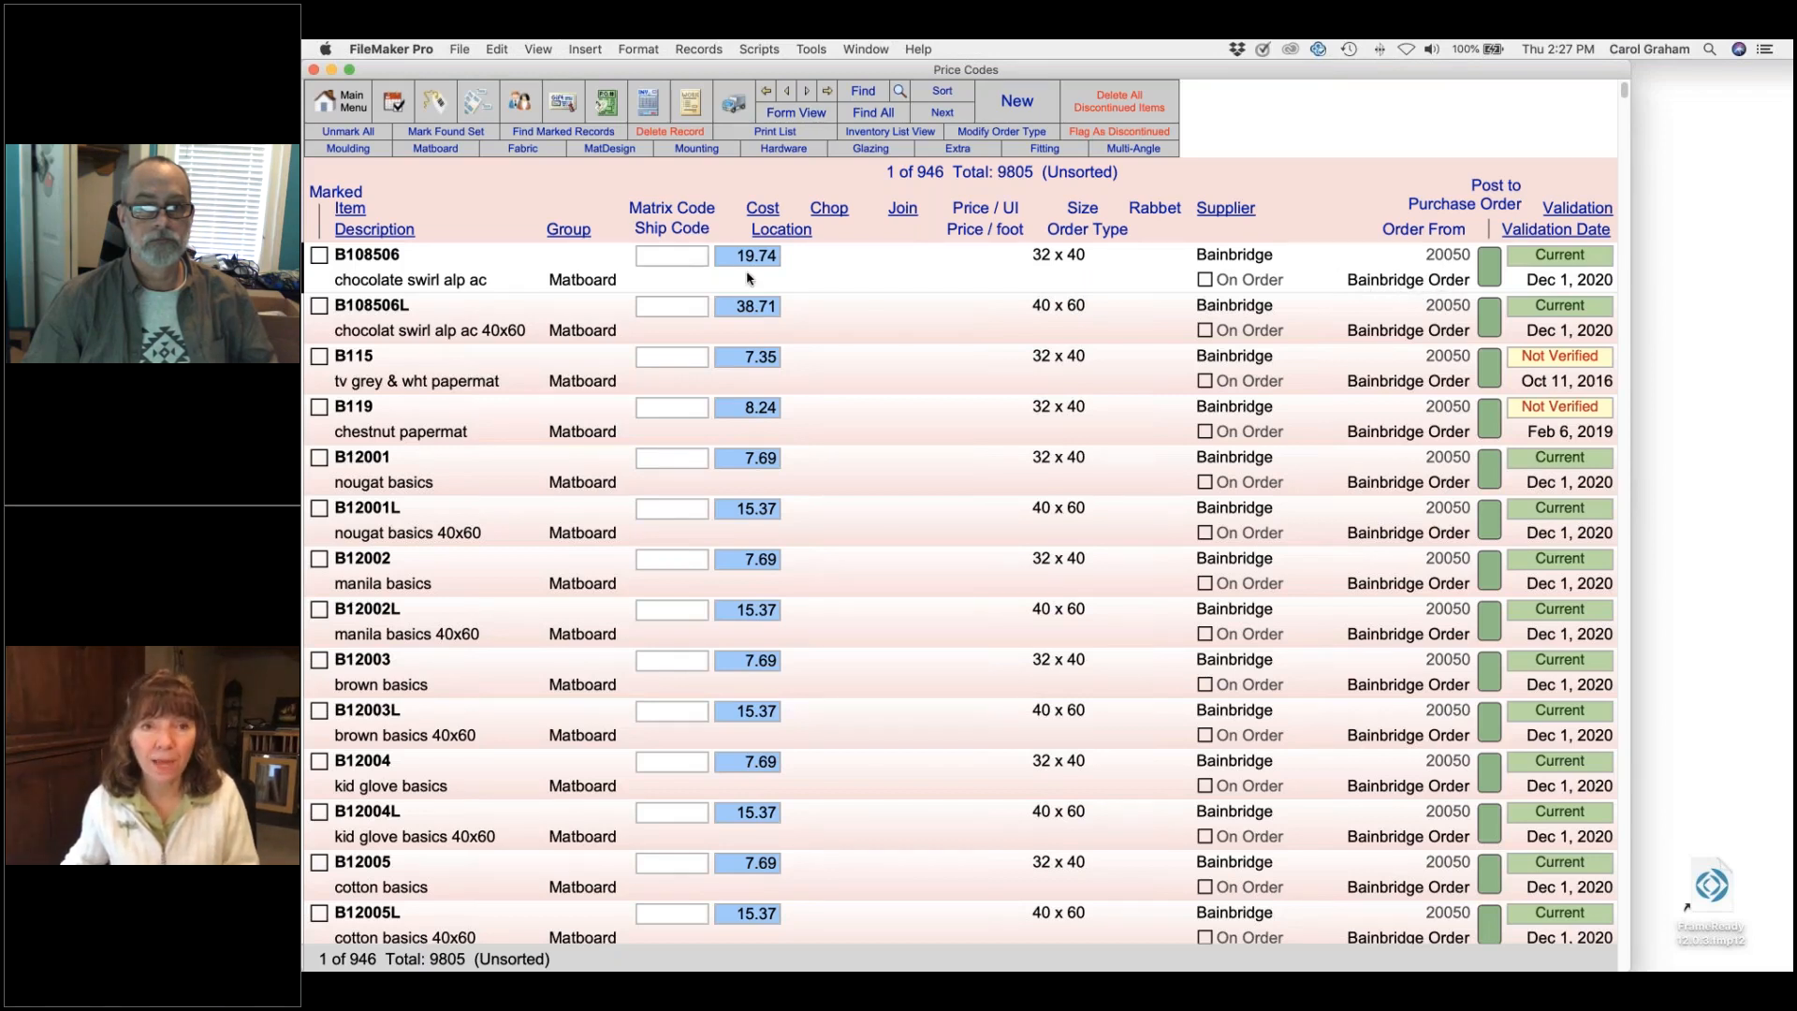
pyautogui.click(417, 276)
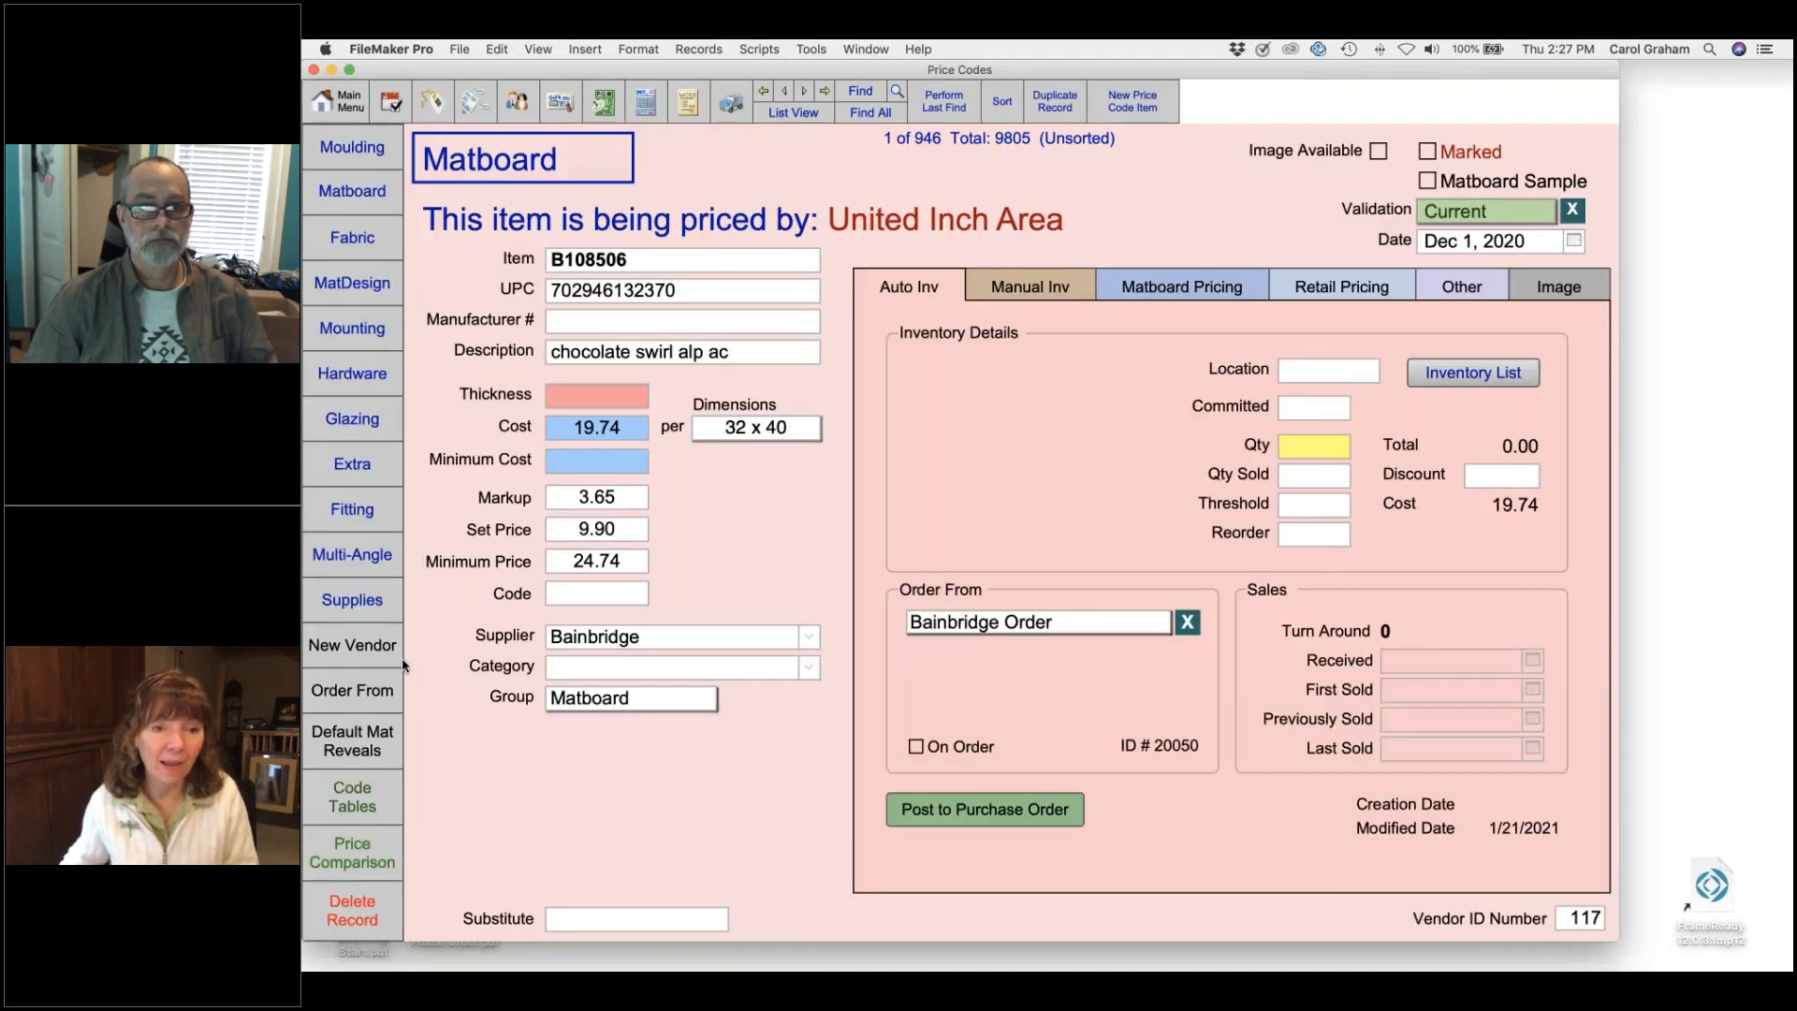
# - Relink the Bainbridge supplier so that its price codes are ordered from Larson-Juhl
pyautogui.click(379, 689)
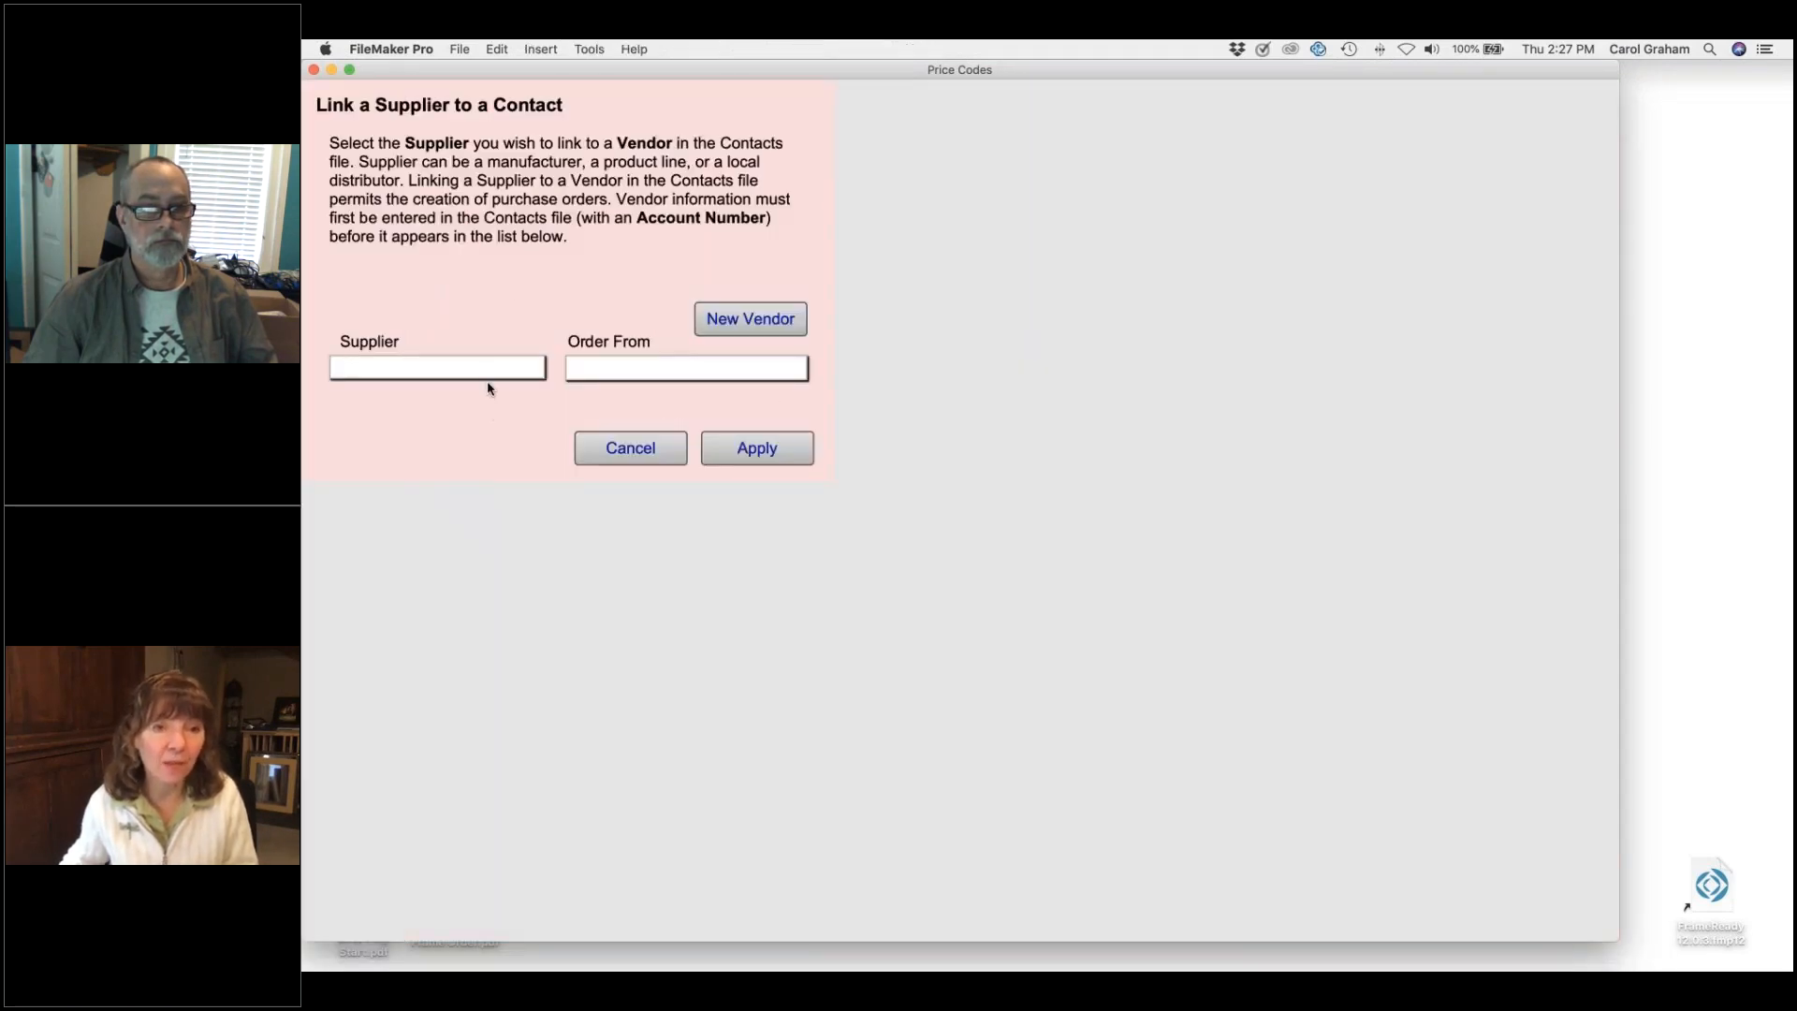
pyautogui.click(482, 366)
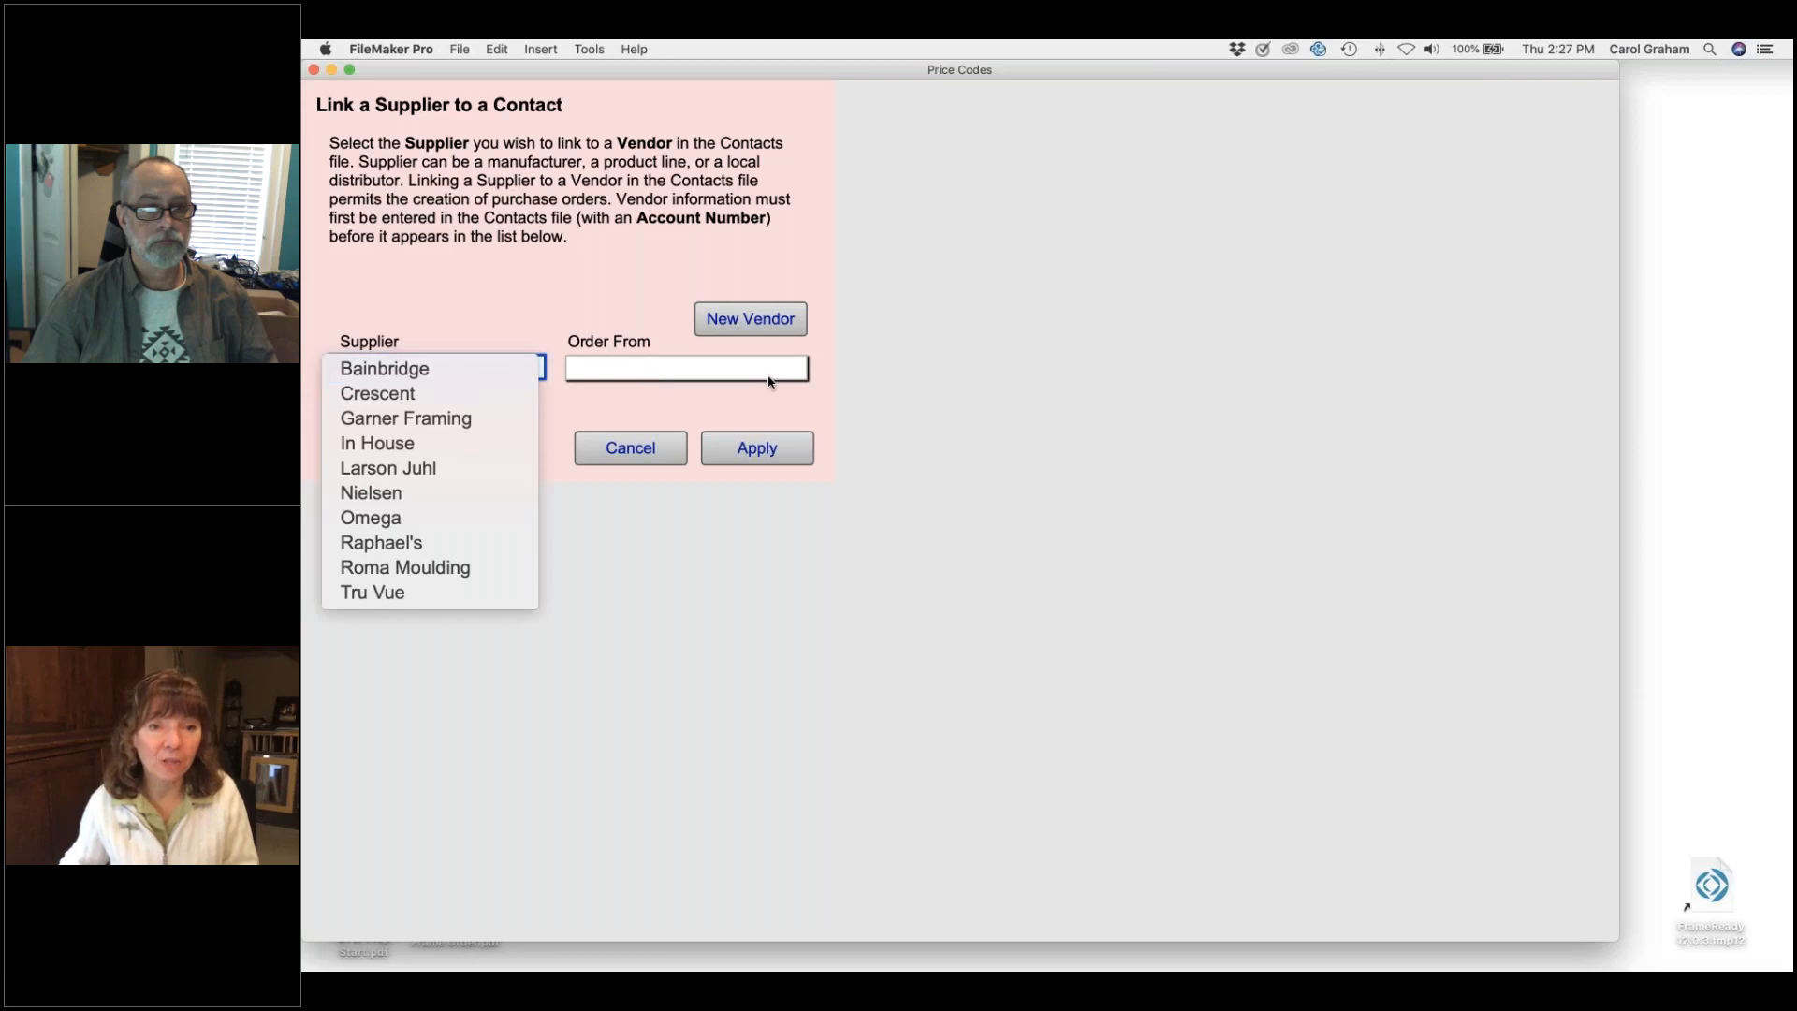
pyautogui.click(430, 369)
pyautogui.click(759, 374)
pyautogui.click(726, 823)
pyautogui.click(757, 448)
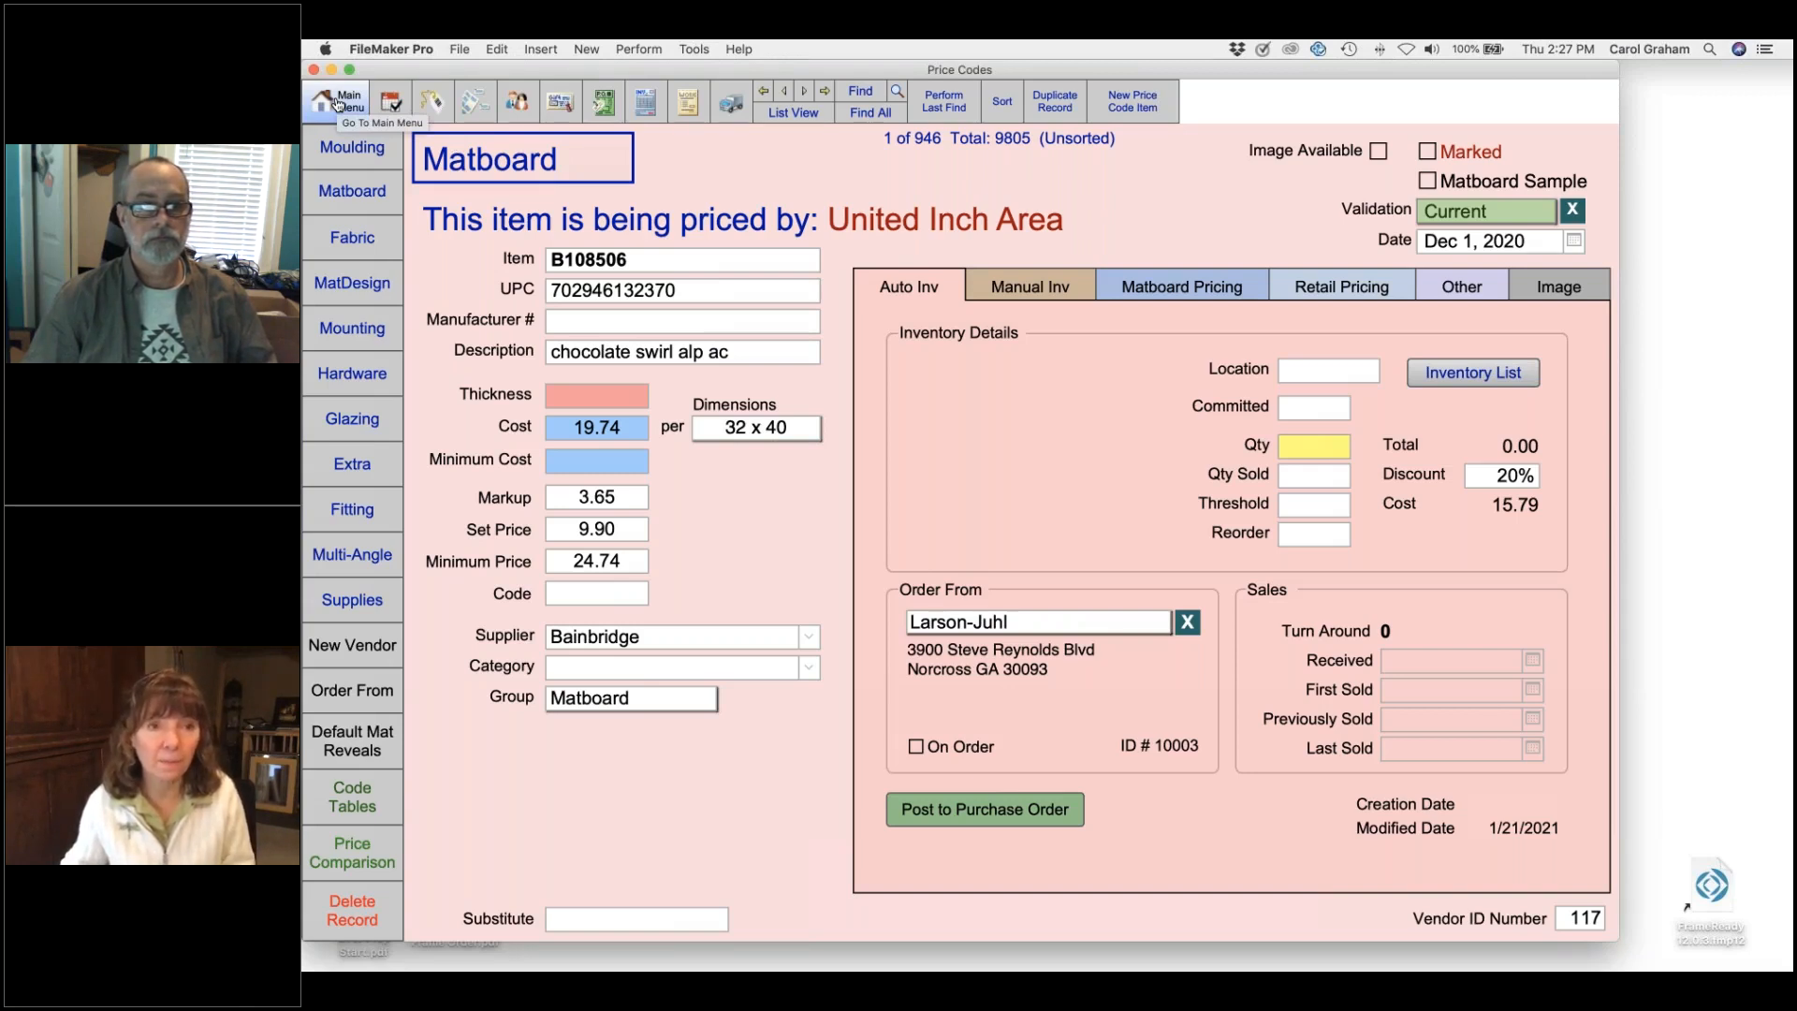
pyautogui.click(378, 693)
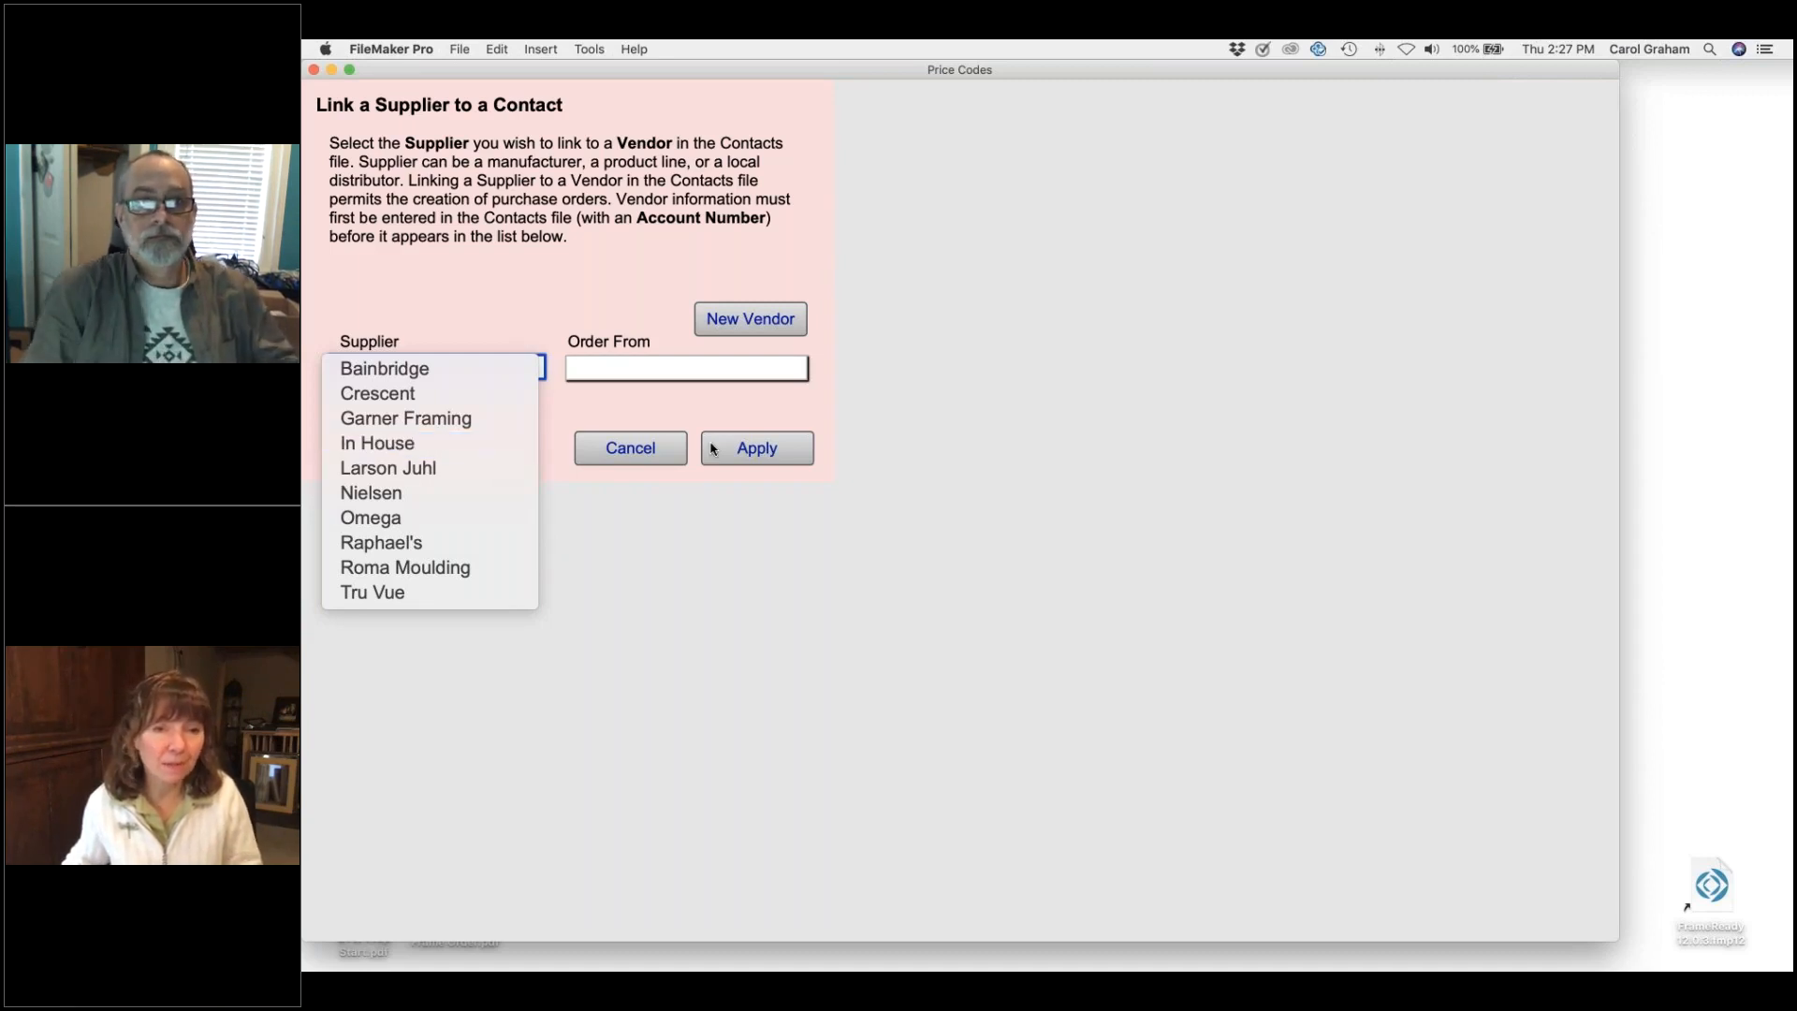
pyautogui.click(592, 448)
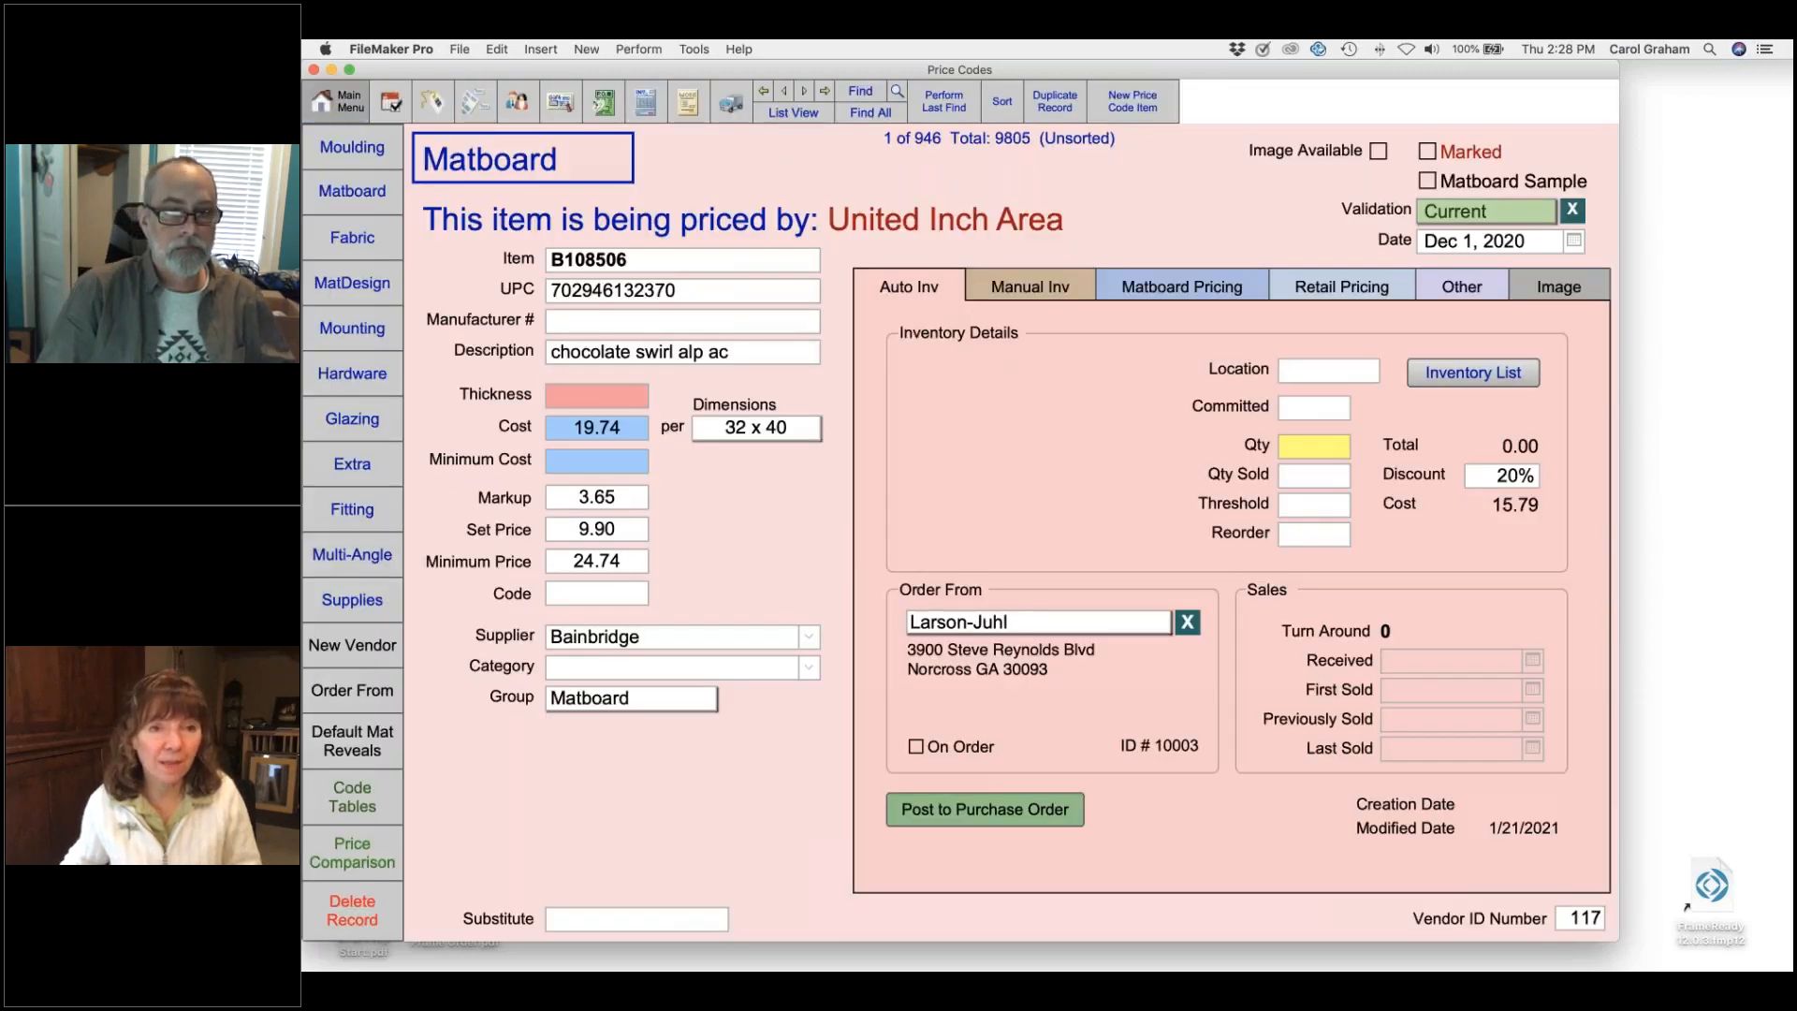
# - Create a frame order with blank date ranges and the default options, and skip printing the Moulding Cut List
pyautogui.click(337, 102)
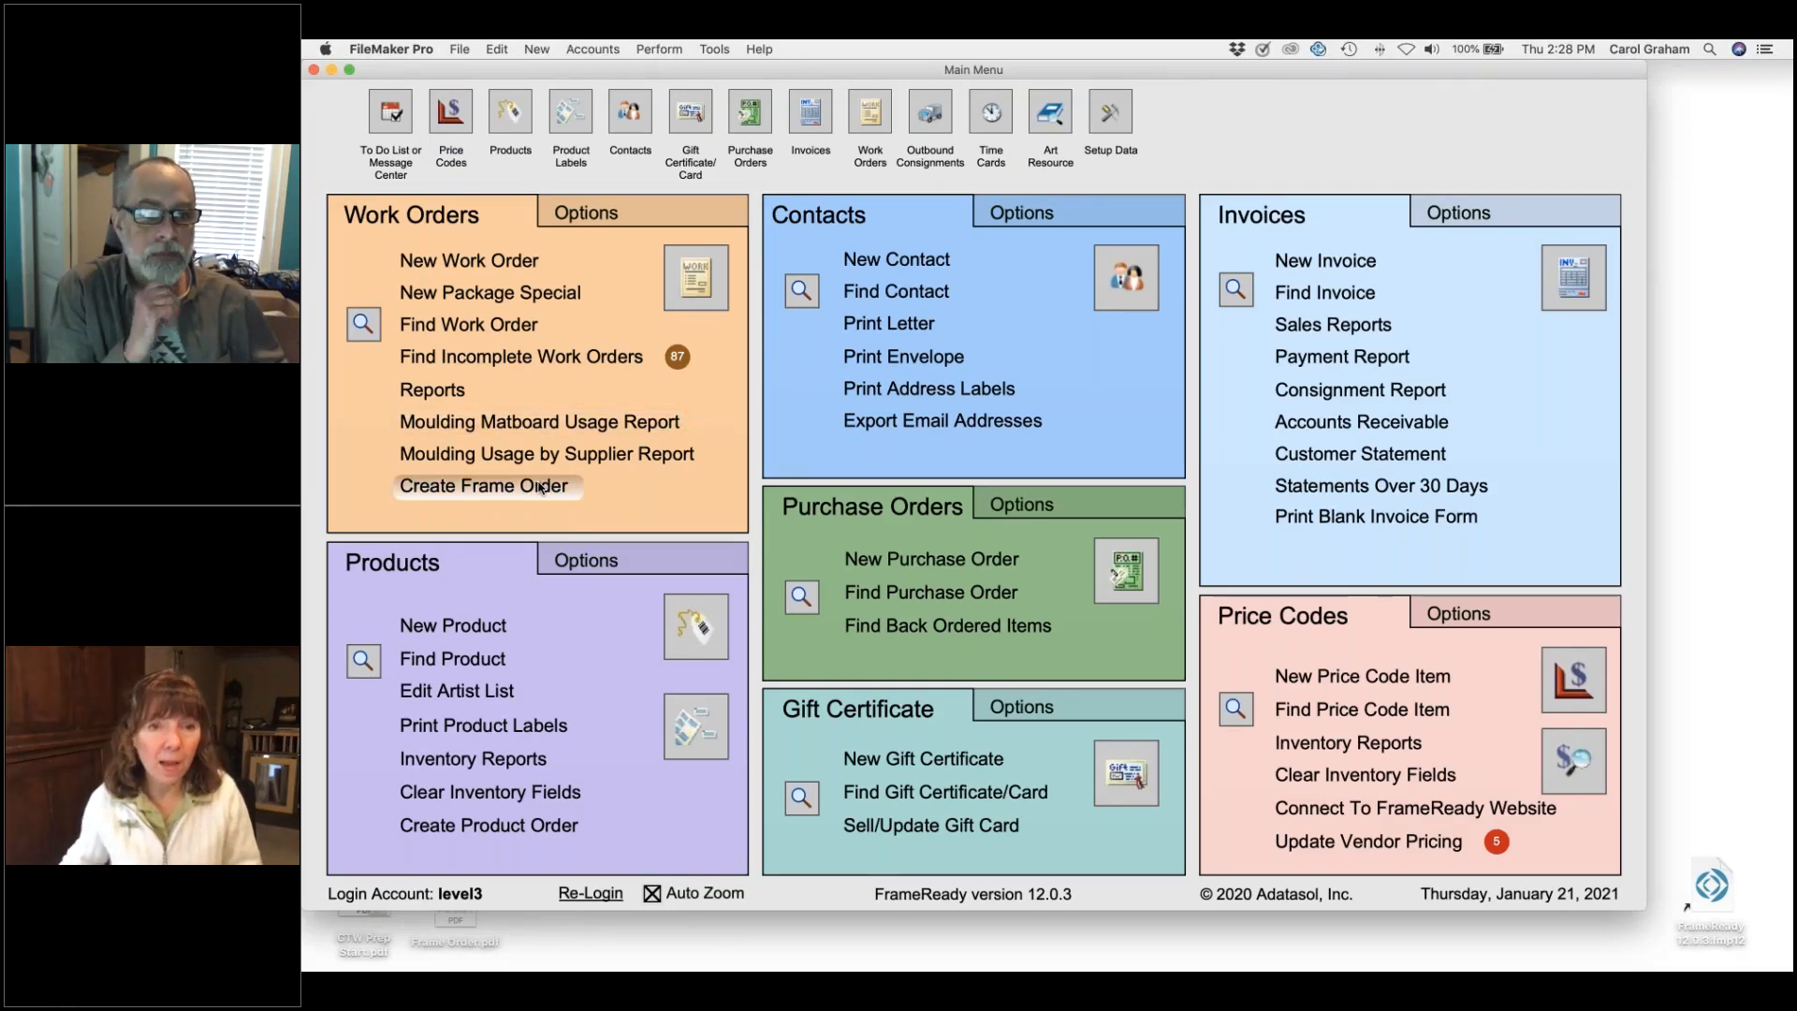
pyautogui.click(542, 488)
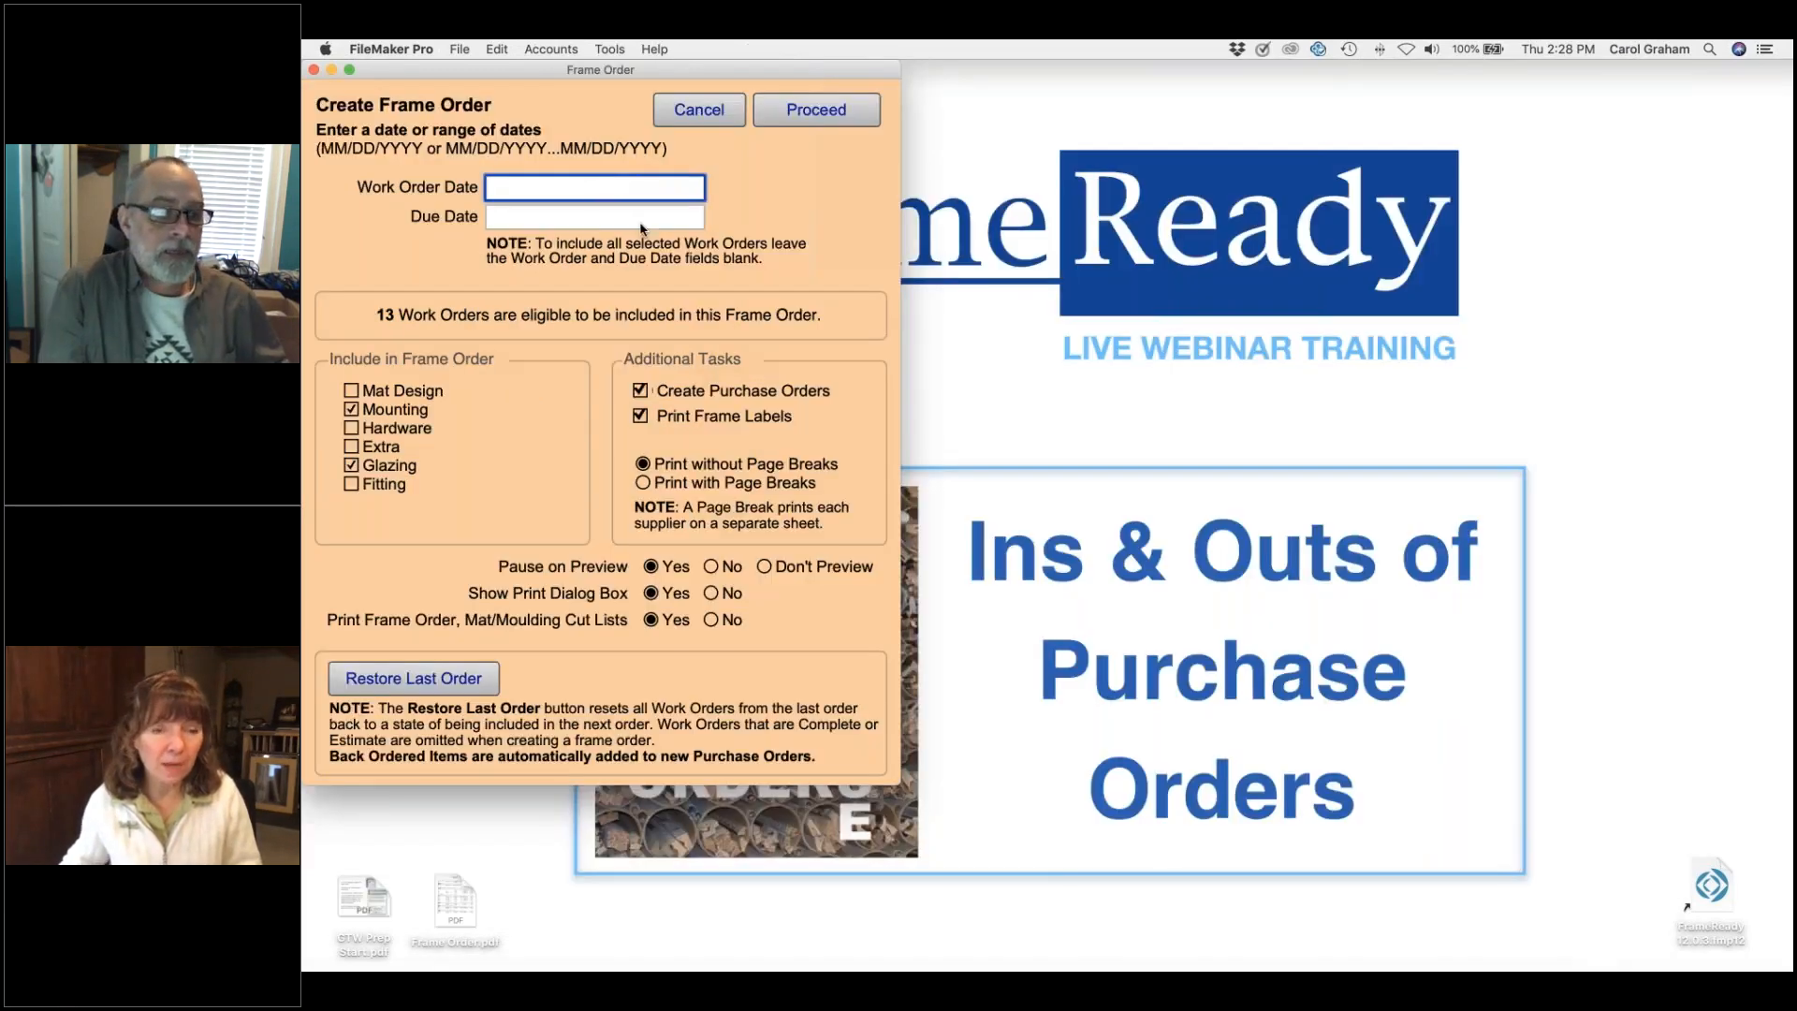
pyautogui.click(842, 120)
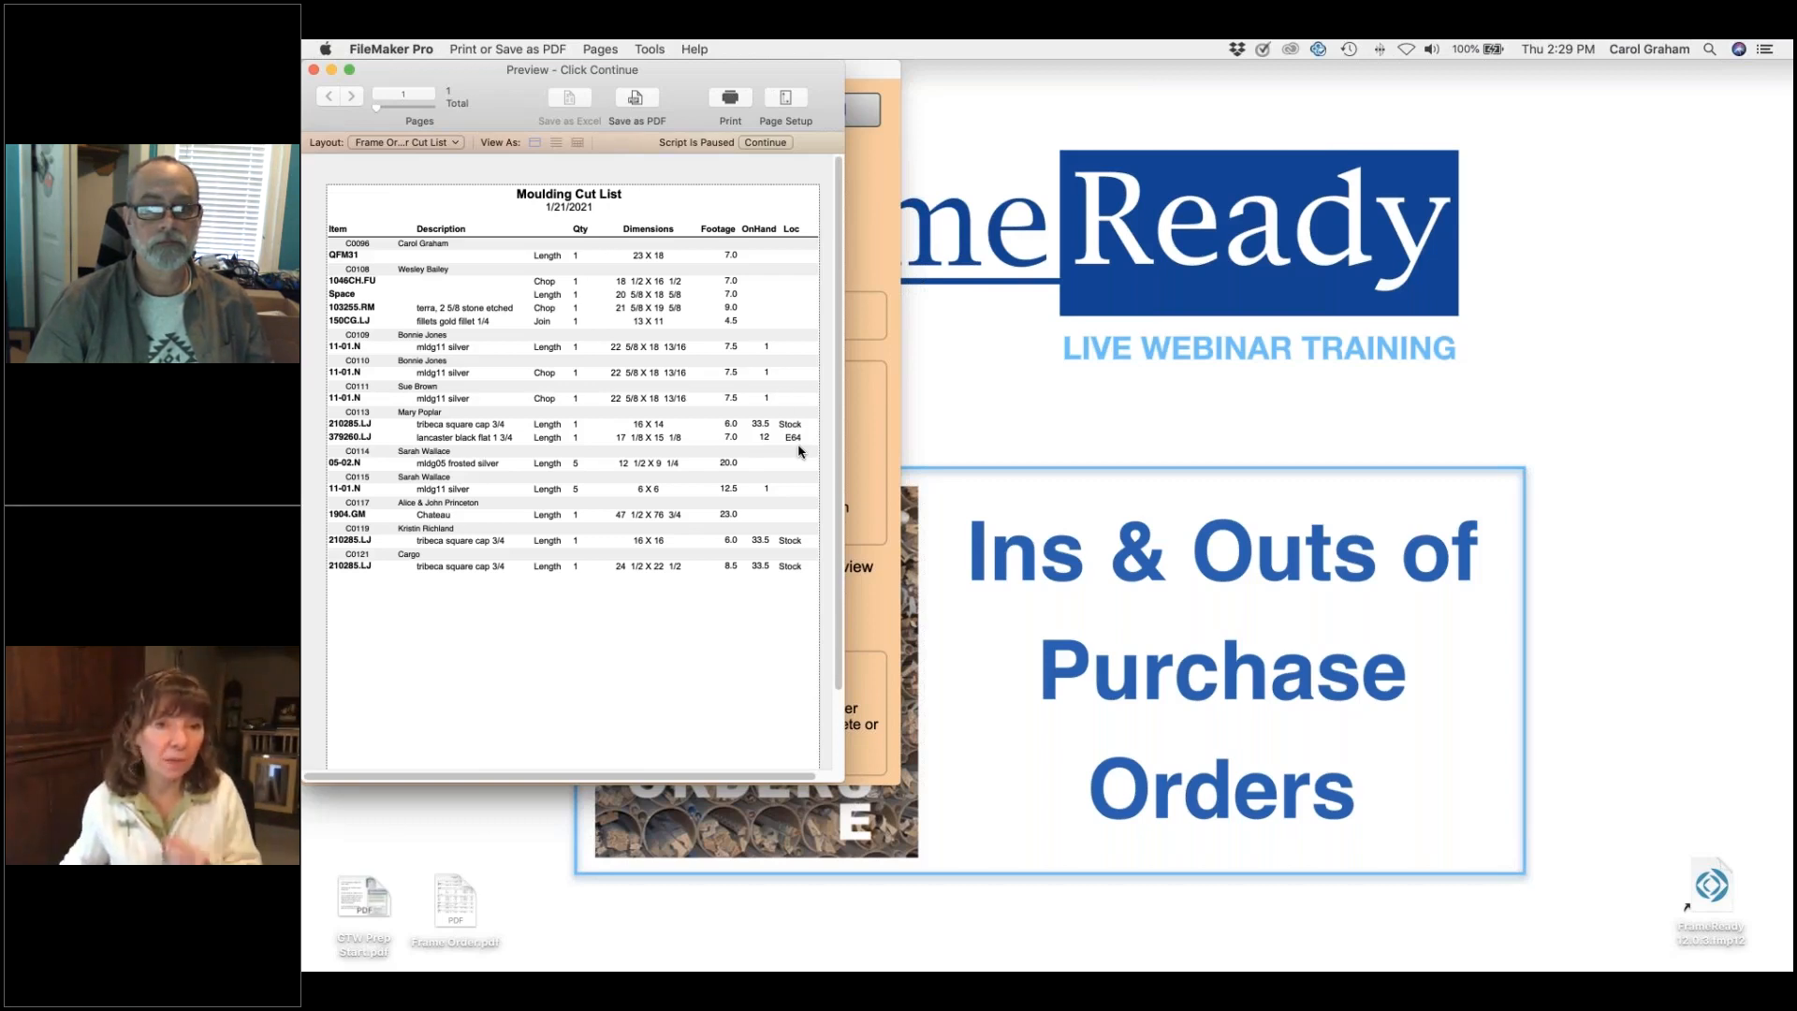
pyautogui.click(772, 143)
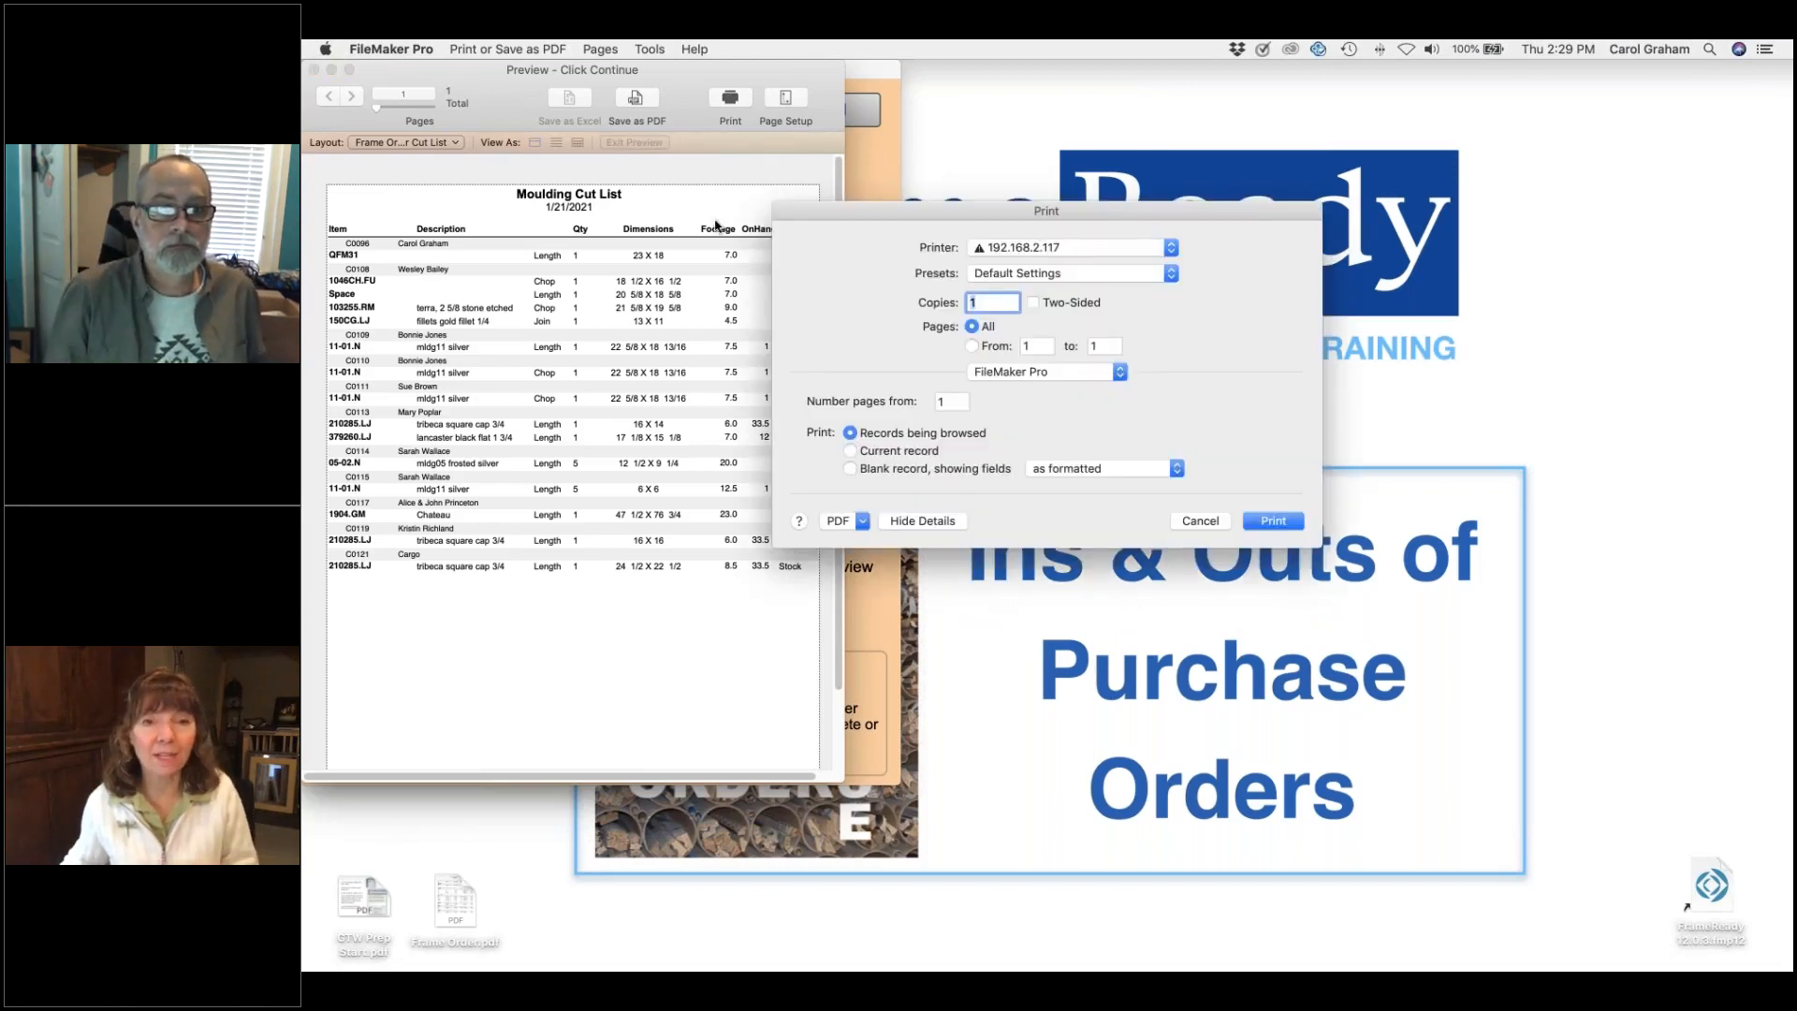
pyautogui.click(1195, 522)
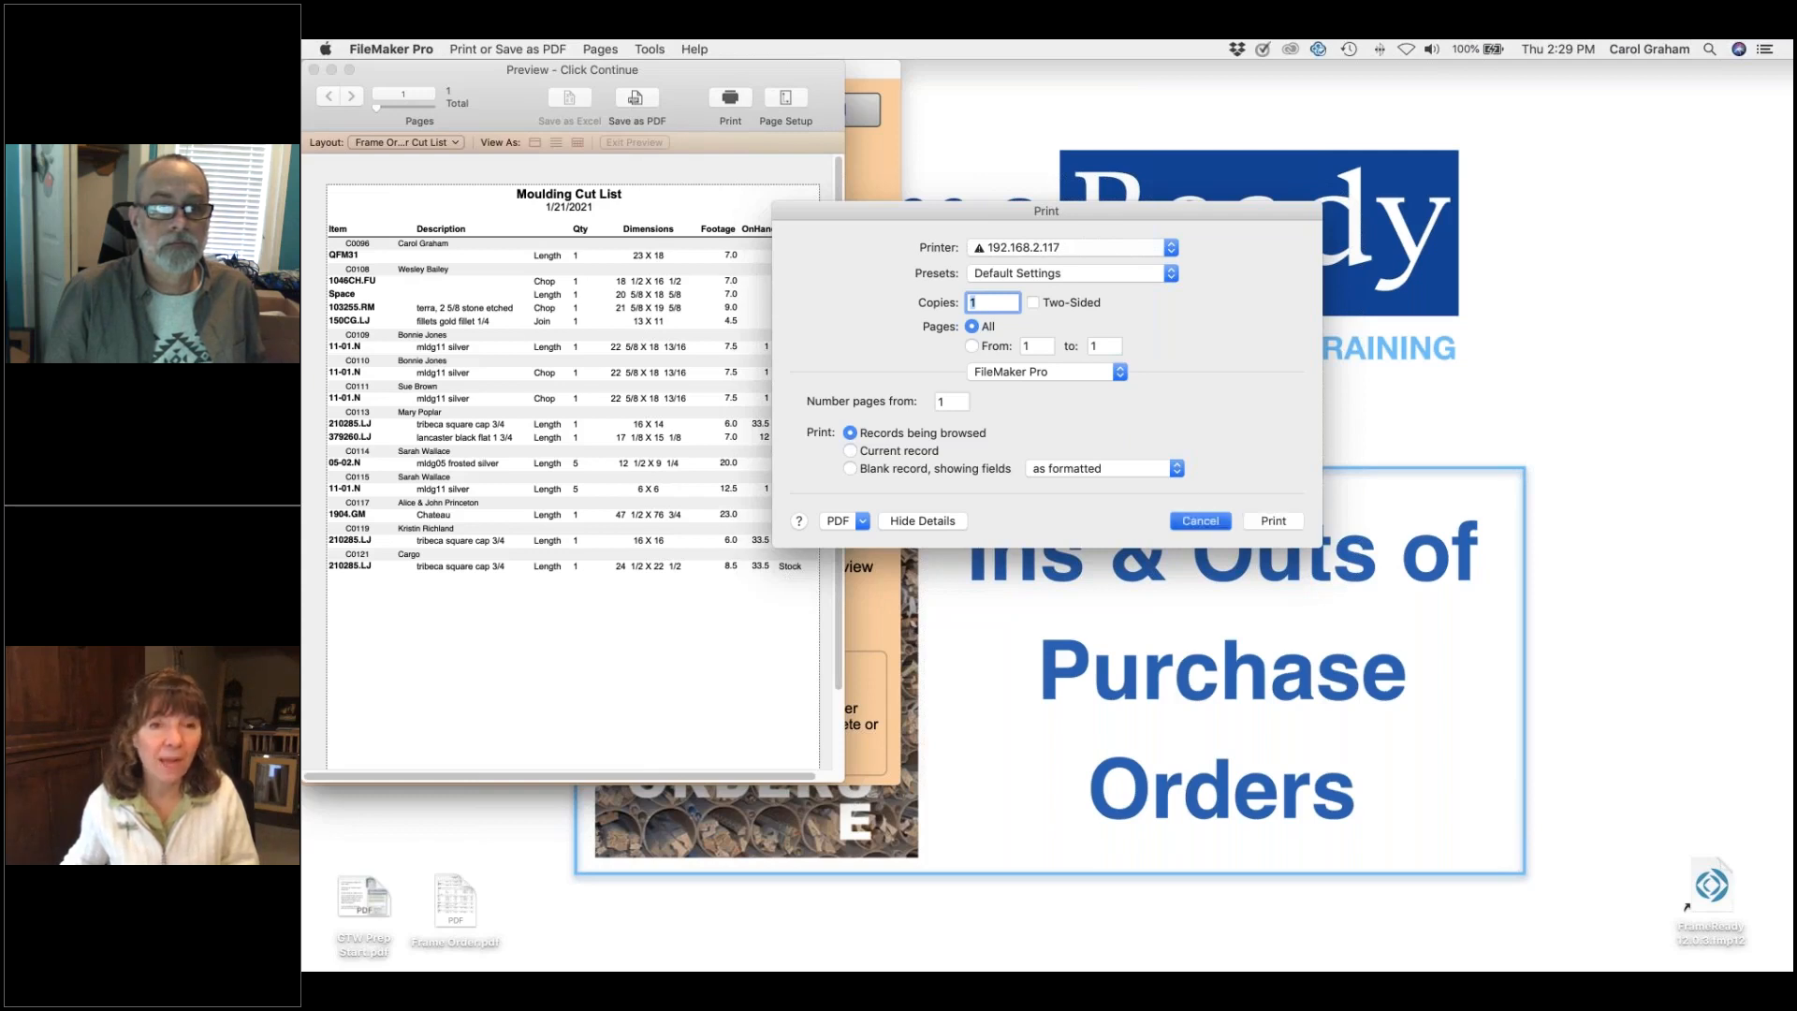
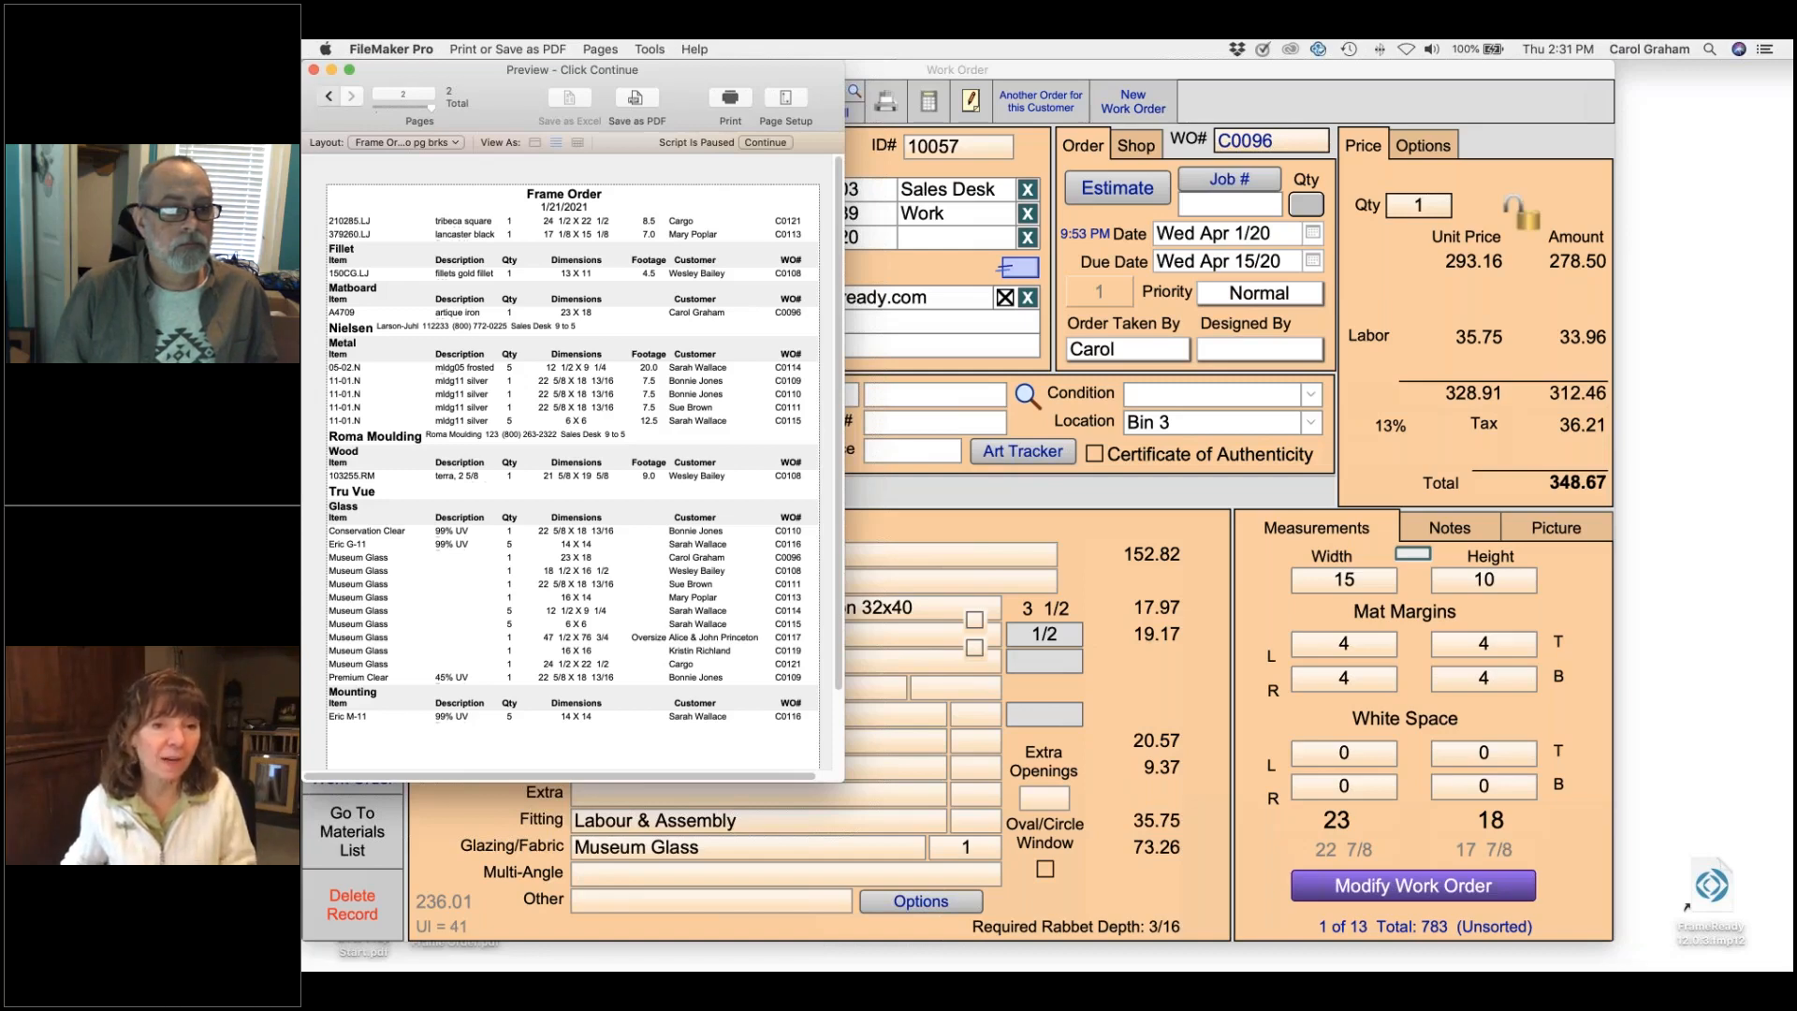
# - Review the first page of the Frame Order preview and proceed without printing it
pyautogui.click(328, 96)
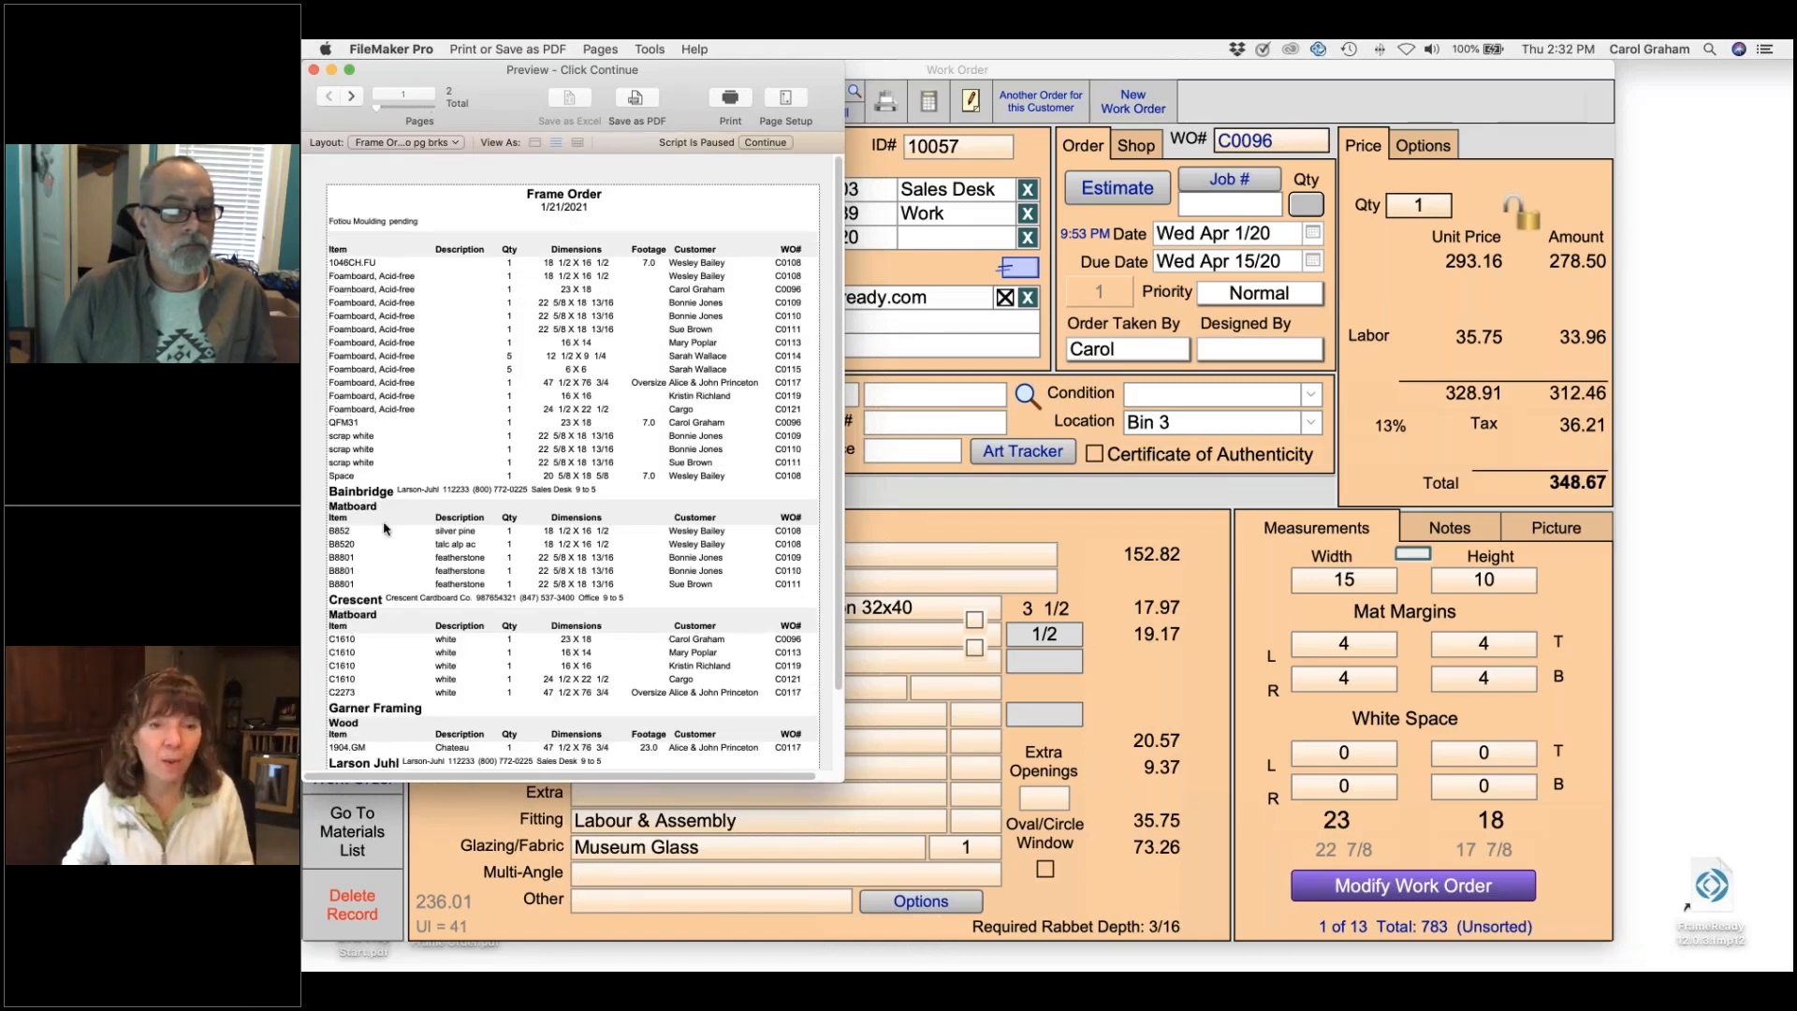
pyautogui.click(770, 146)
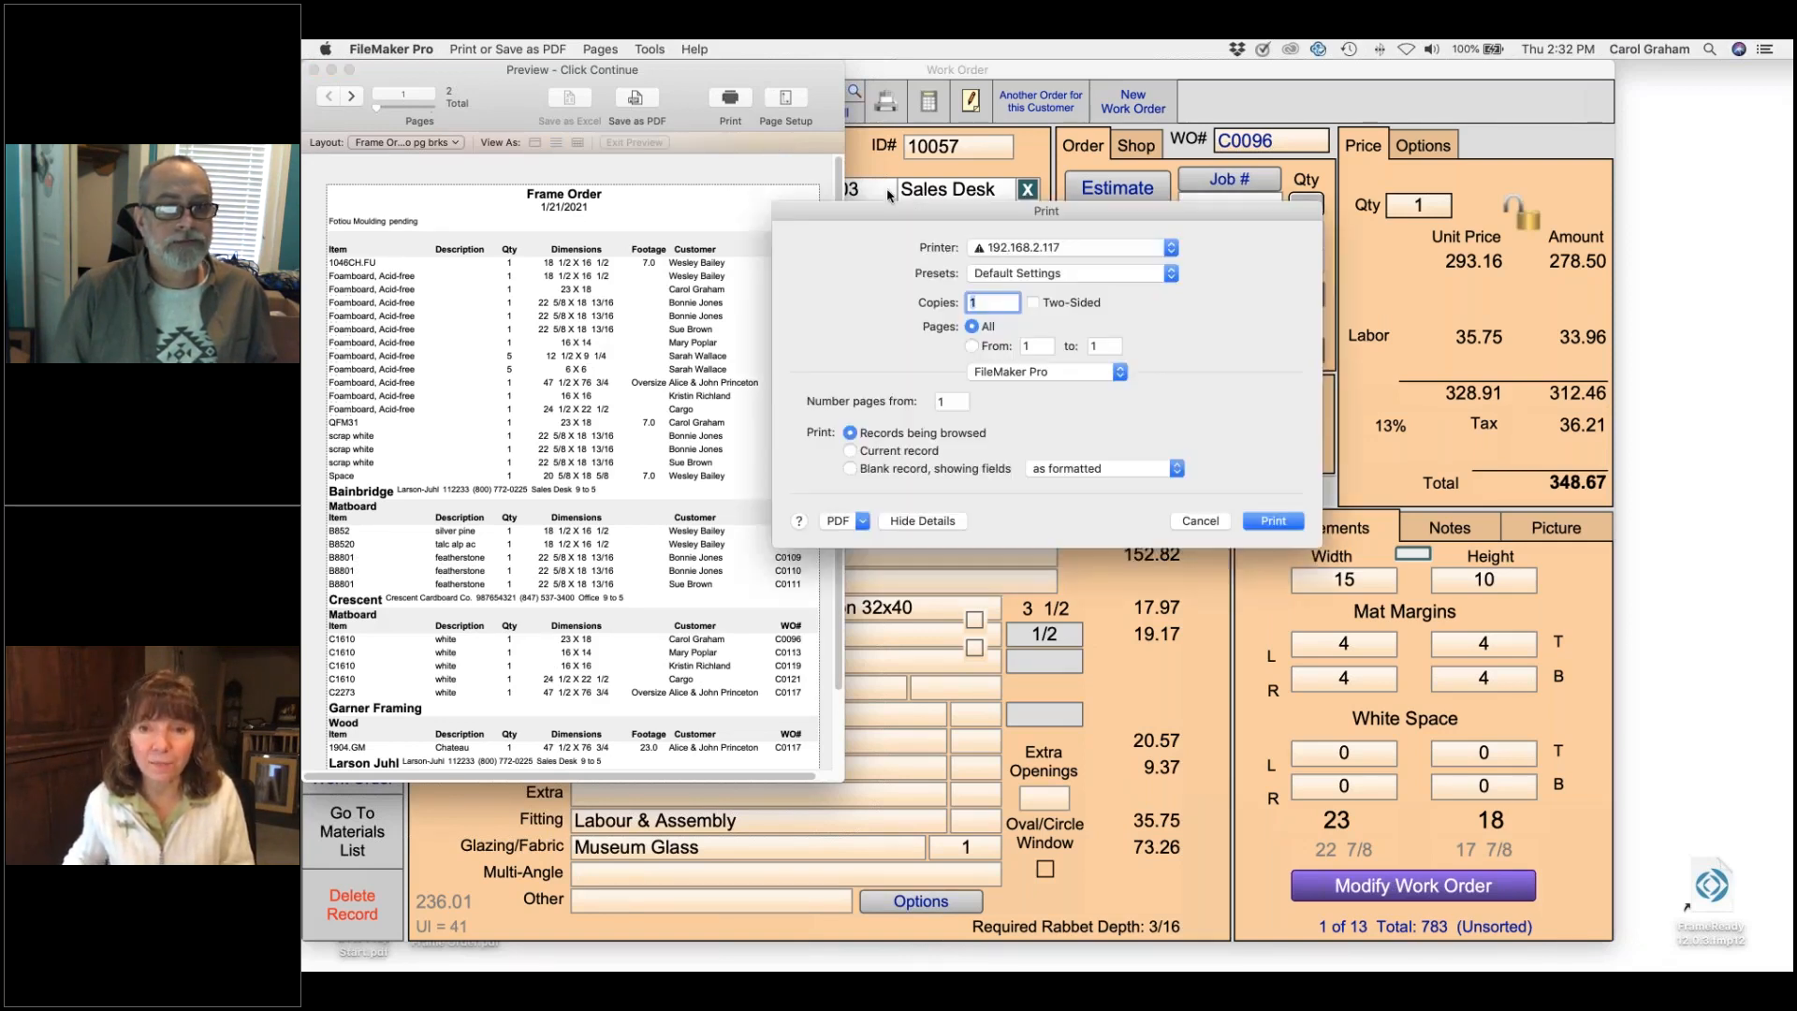
pyautogui.click(1199, 521)
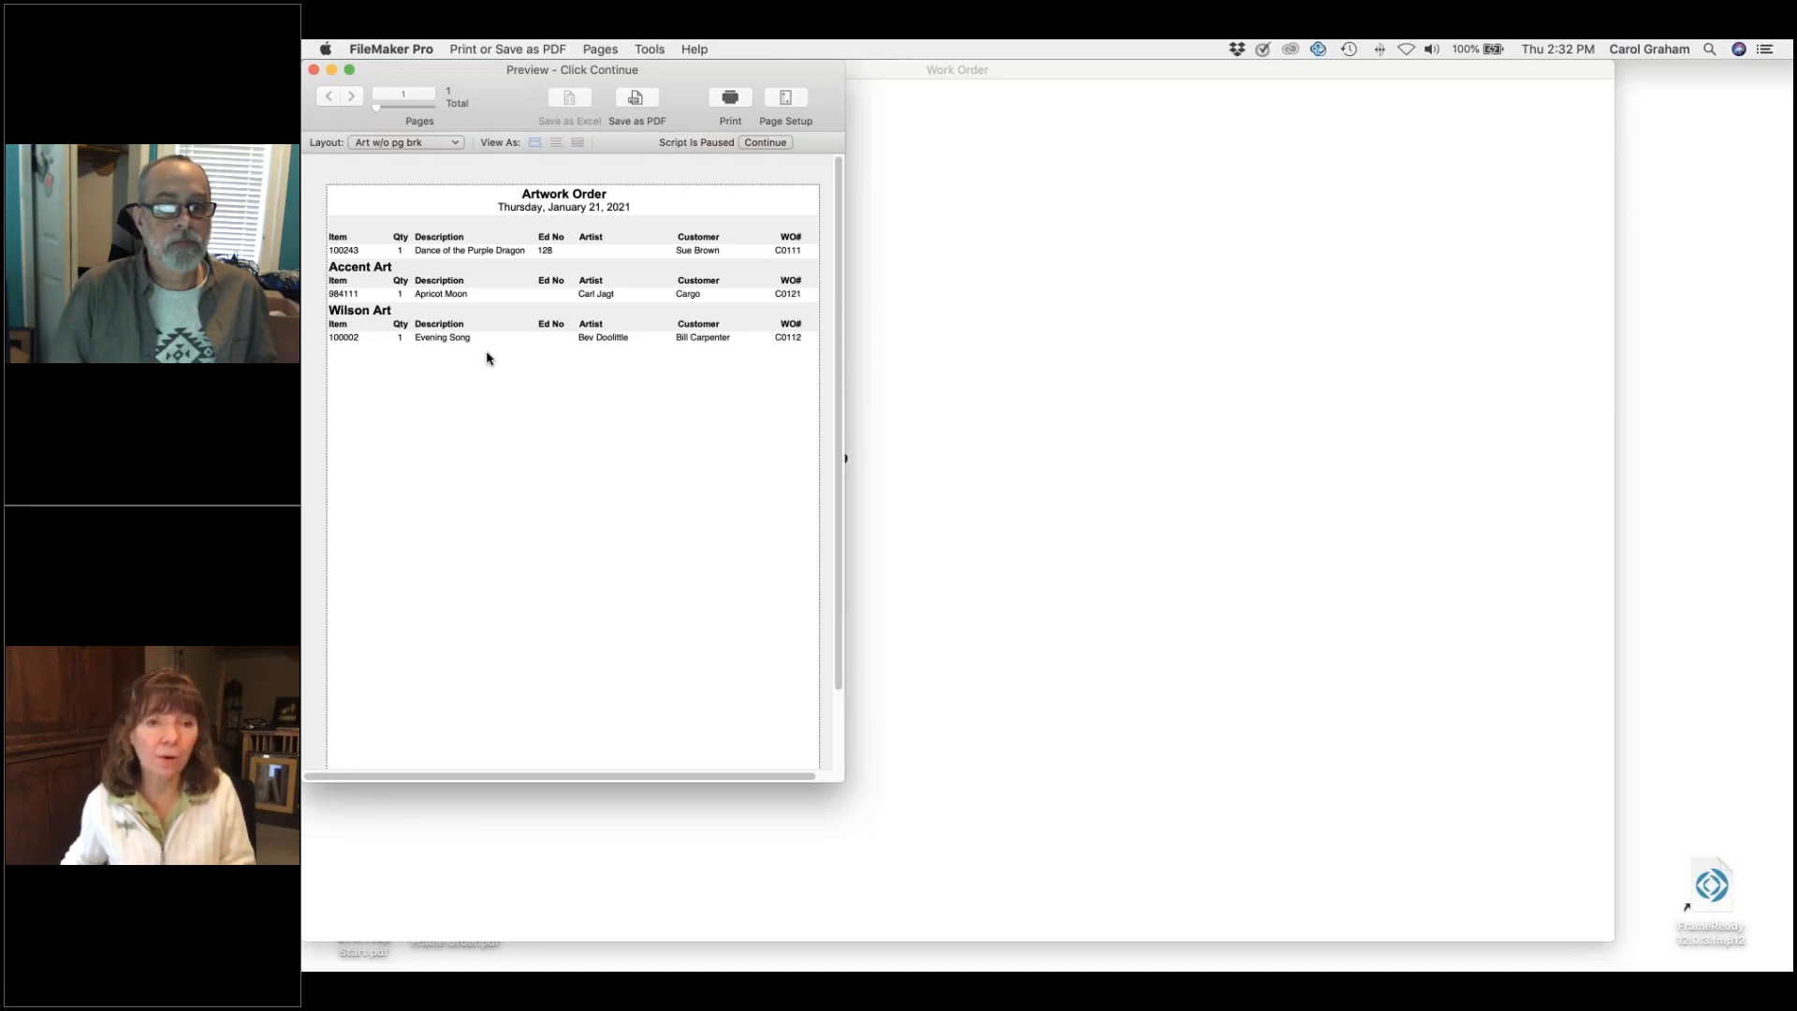
# - Proceed past the Artwork Order preview and create purchase orders for all the listed vendors
pyautogui.click(763, 143)
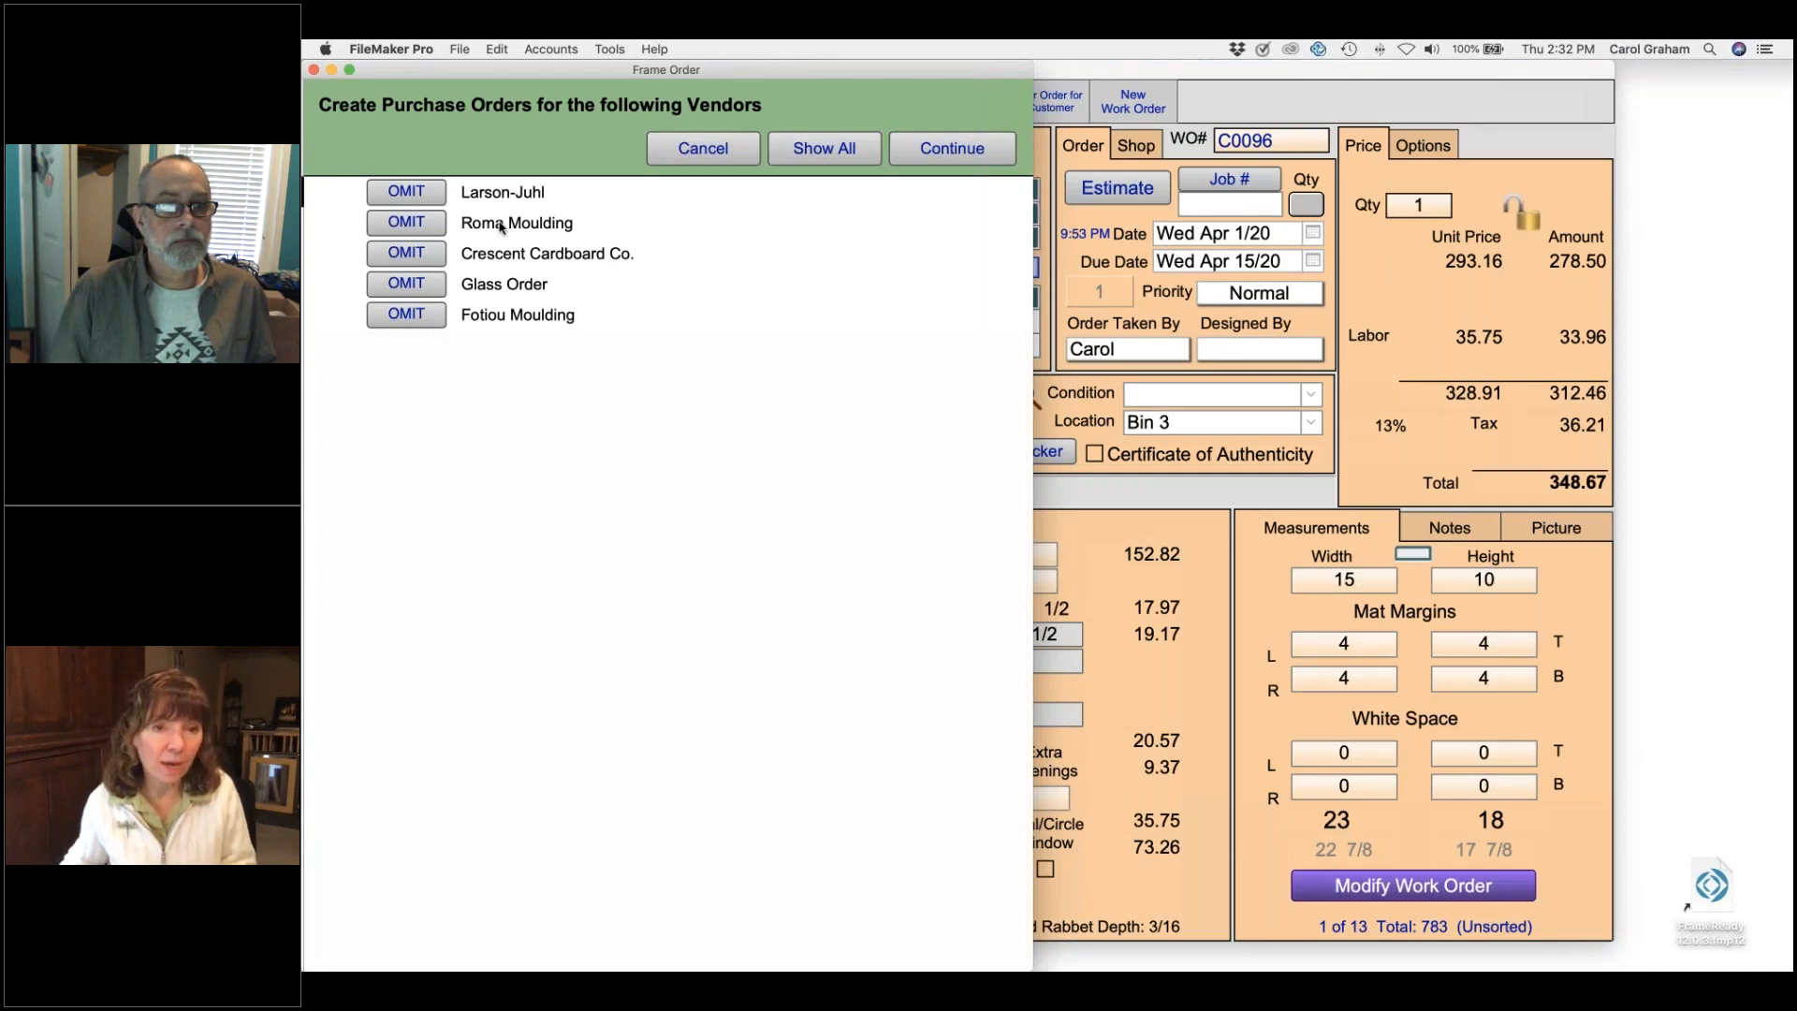
pyautogui.click(406, 222)
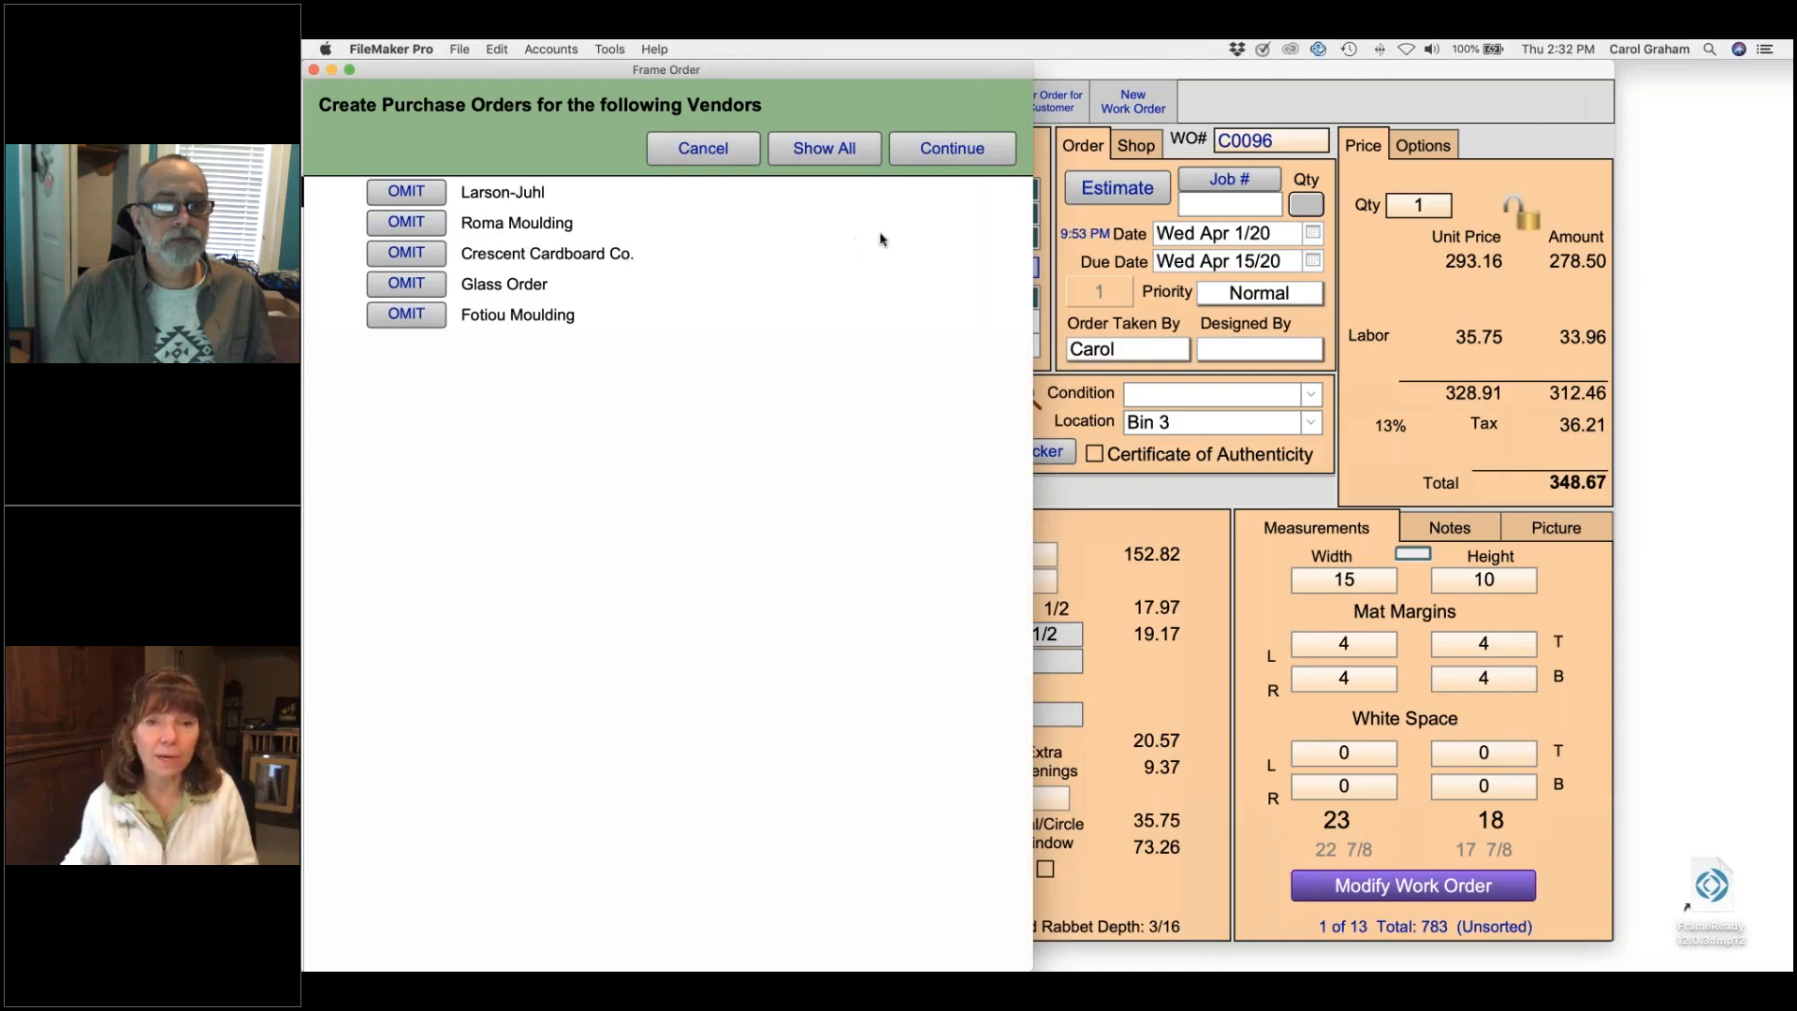
pyautogui.click(941, 153)
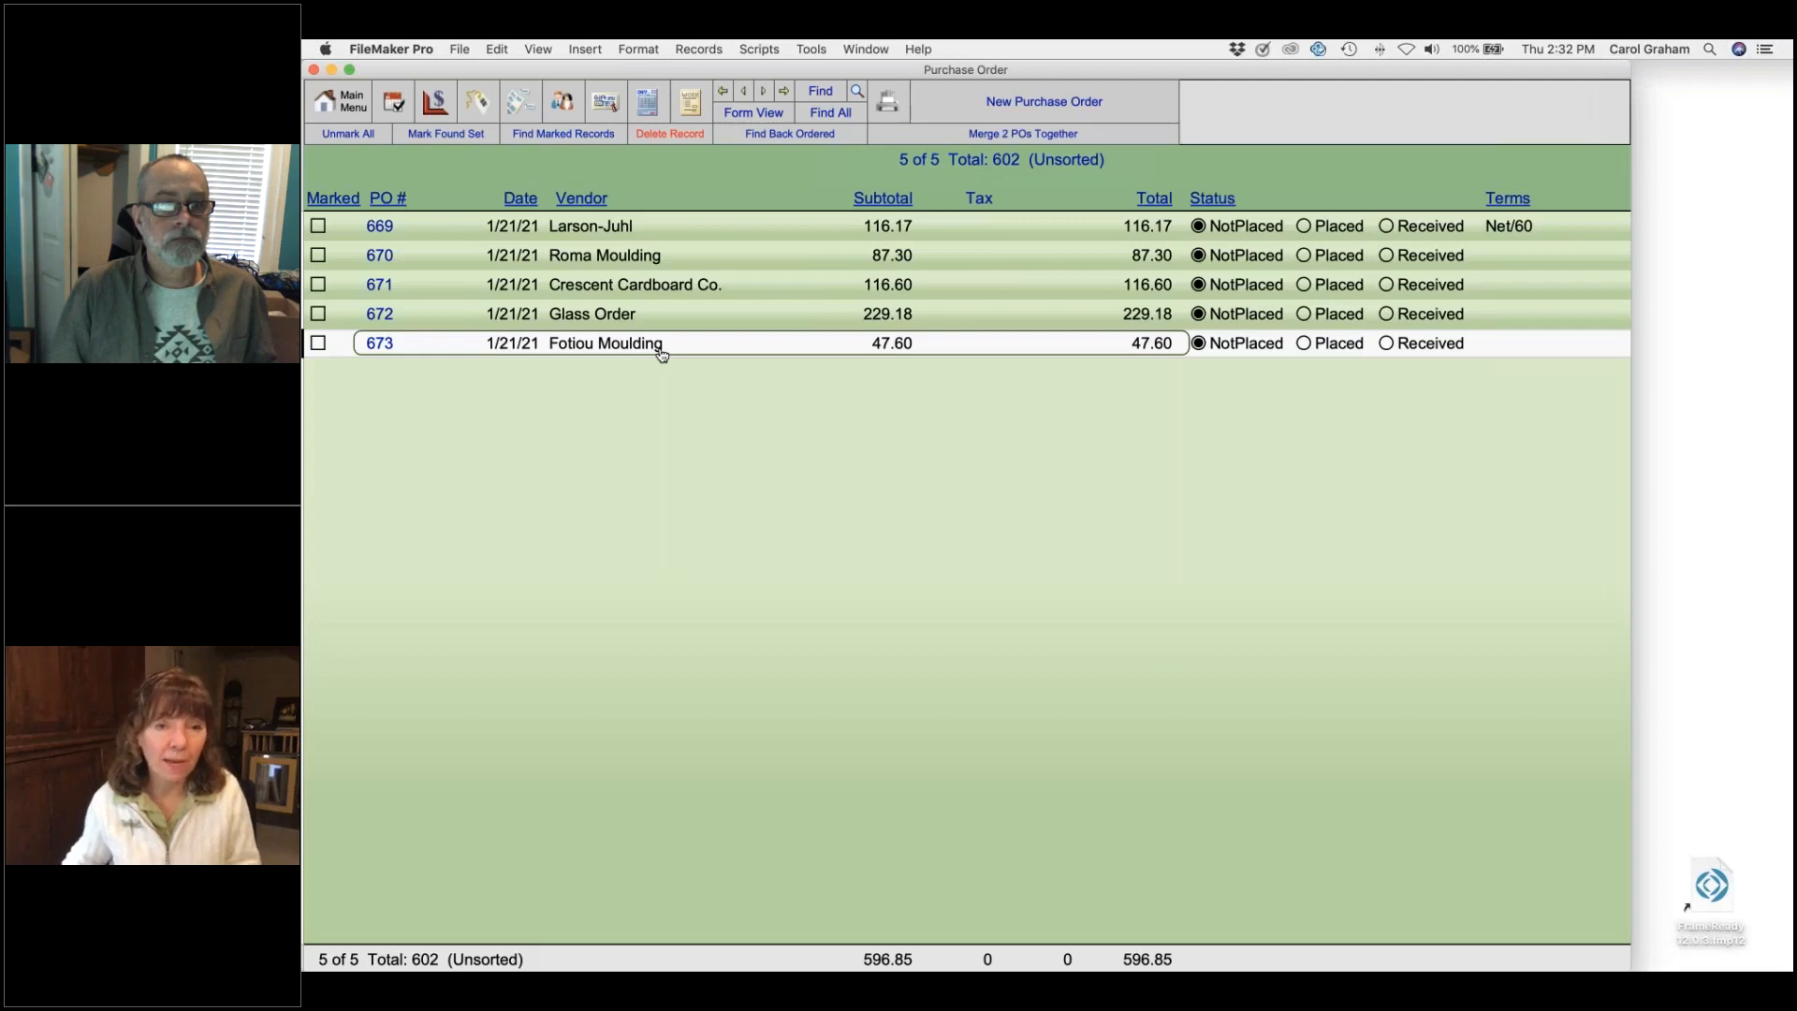
# - Open the Larson-Juhl purchase order and delete the B8520 talc alp ac line item
pyautogui.click(679, 228)
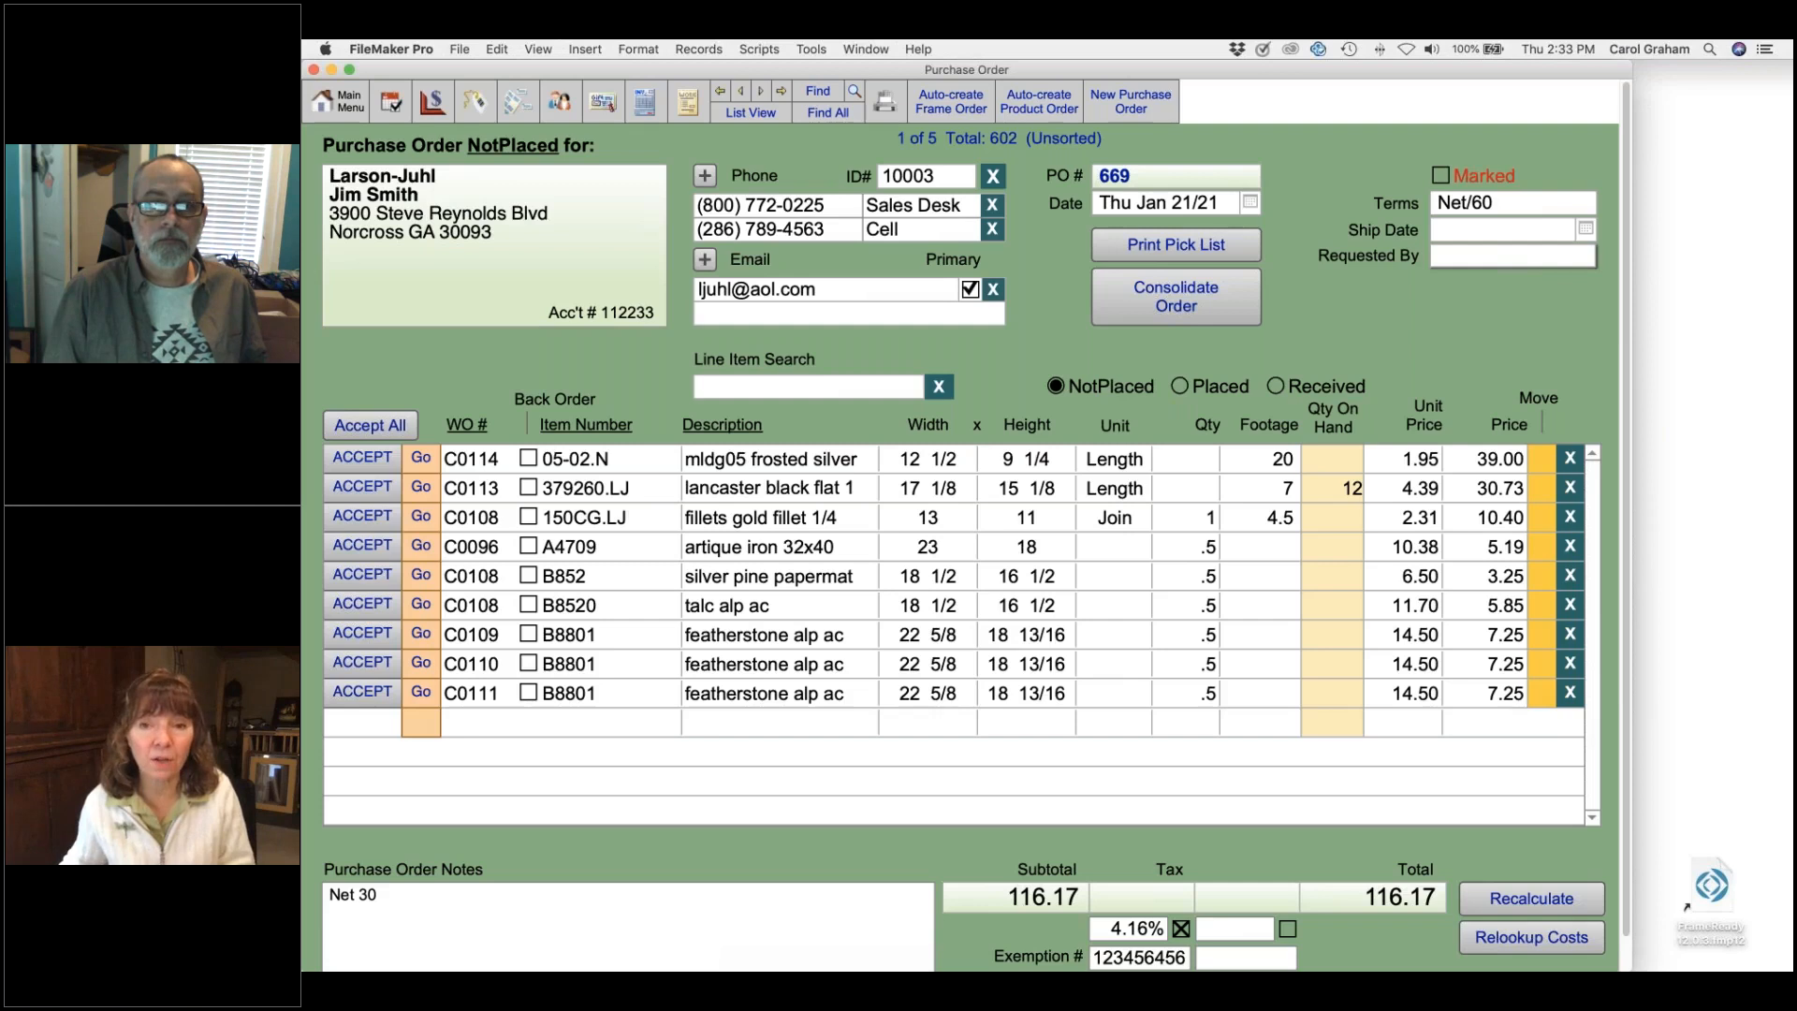
pyautogui.click(1176, 296)
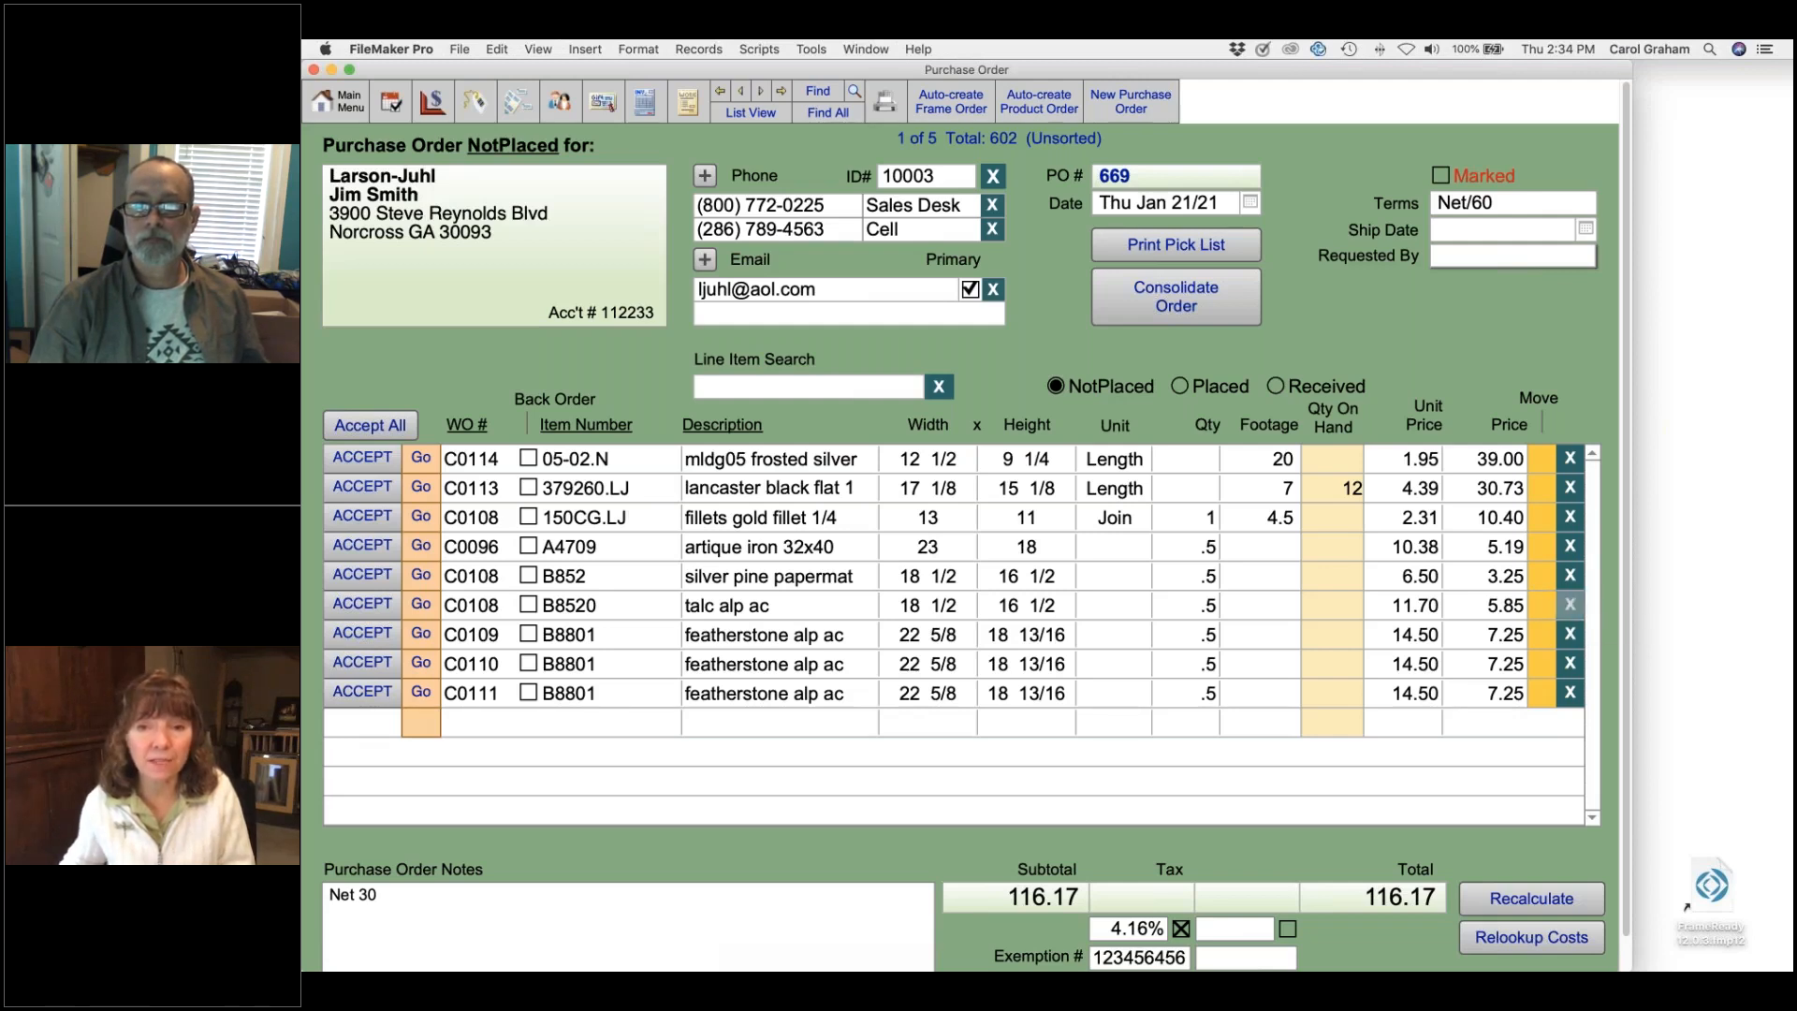
pyautogui.click(1569, 604)
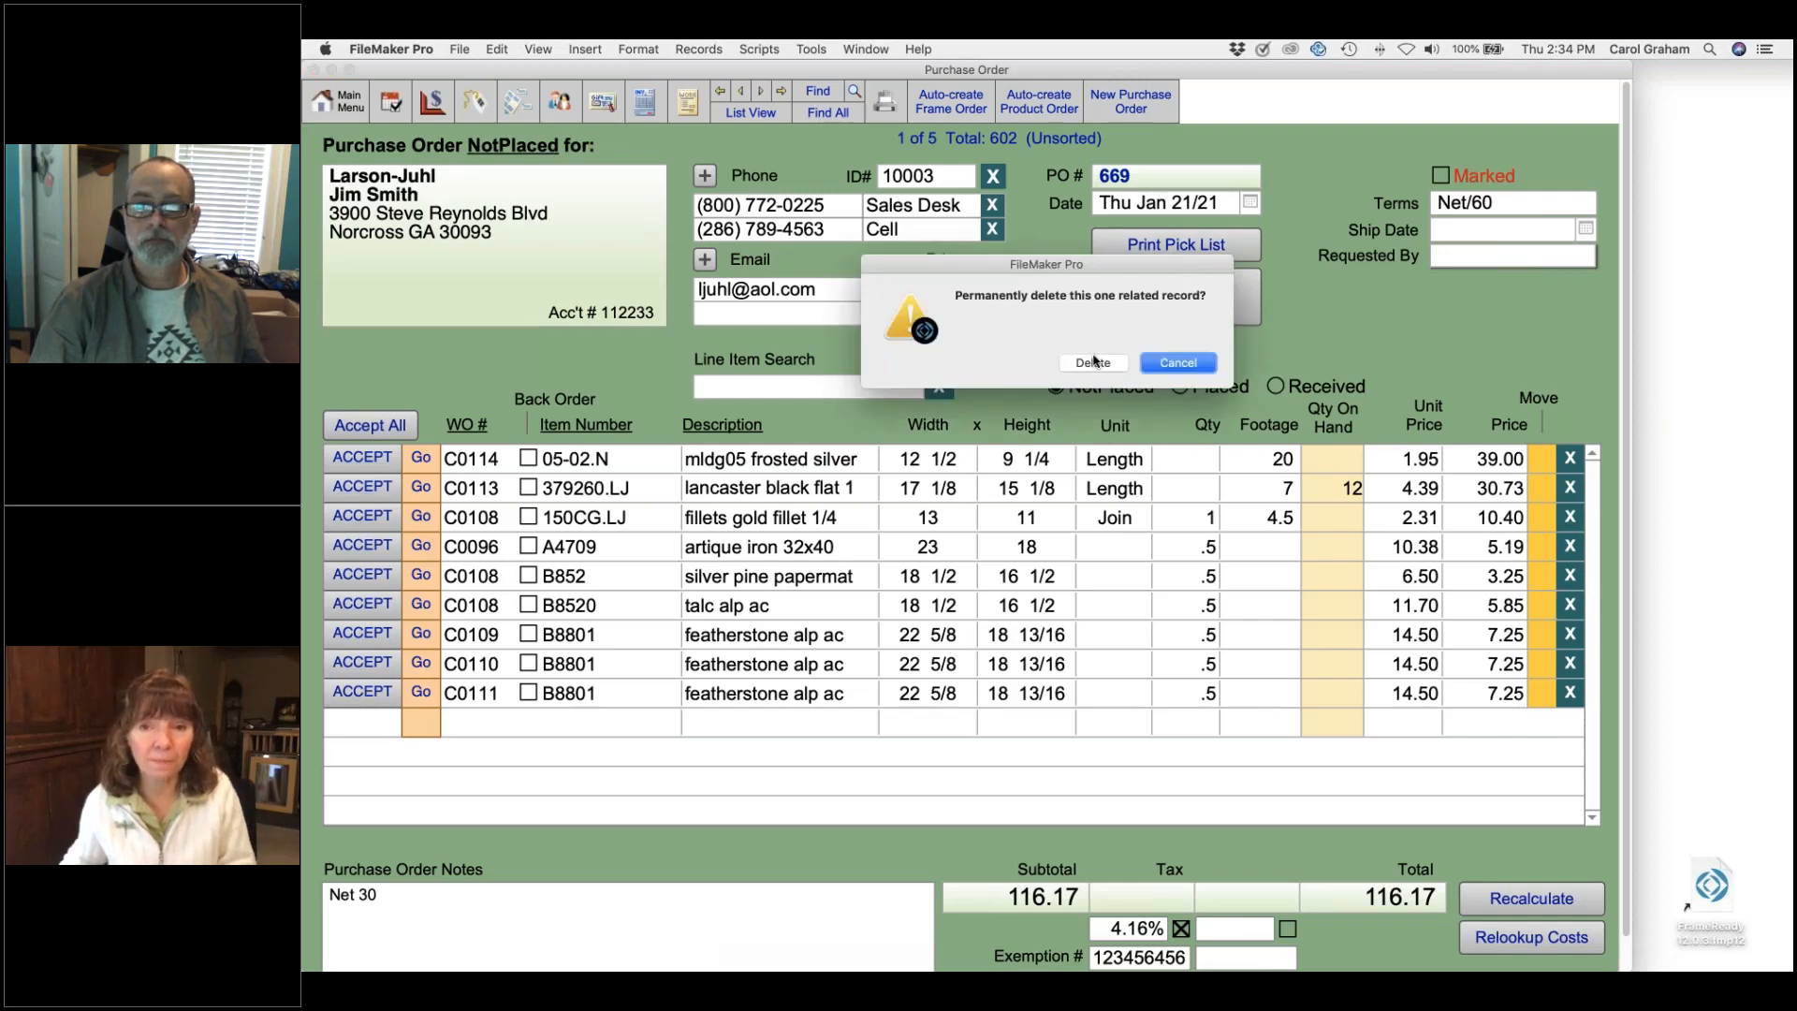
pyautogui.click(1093, 362)
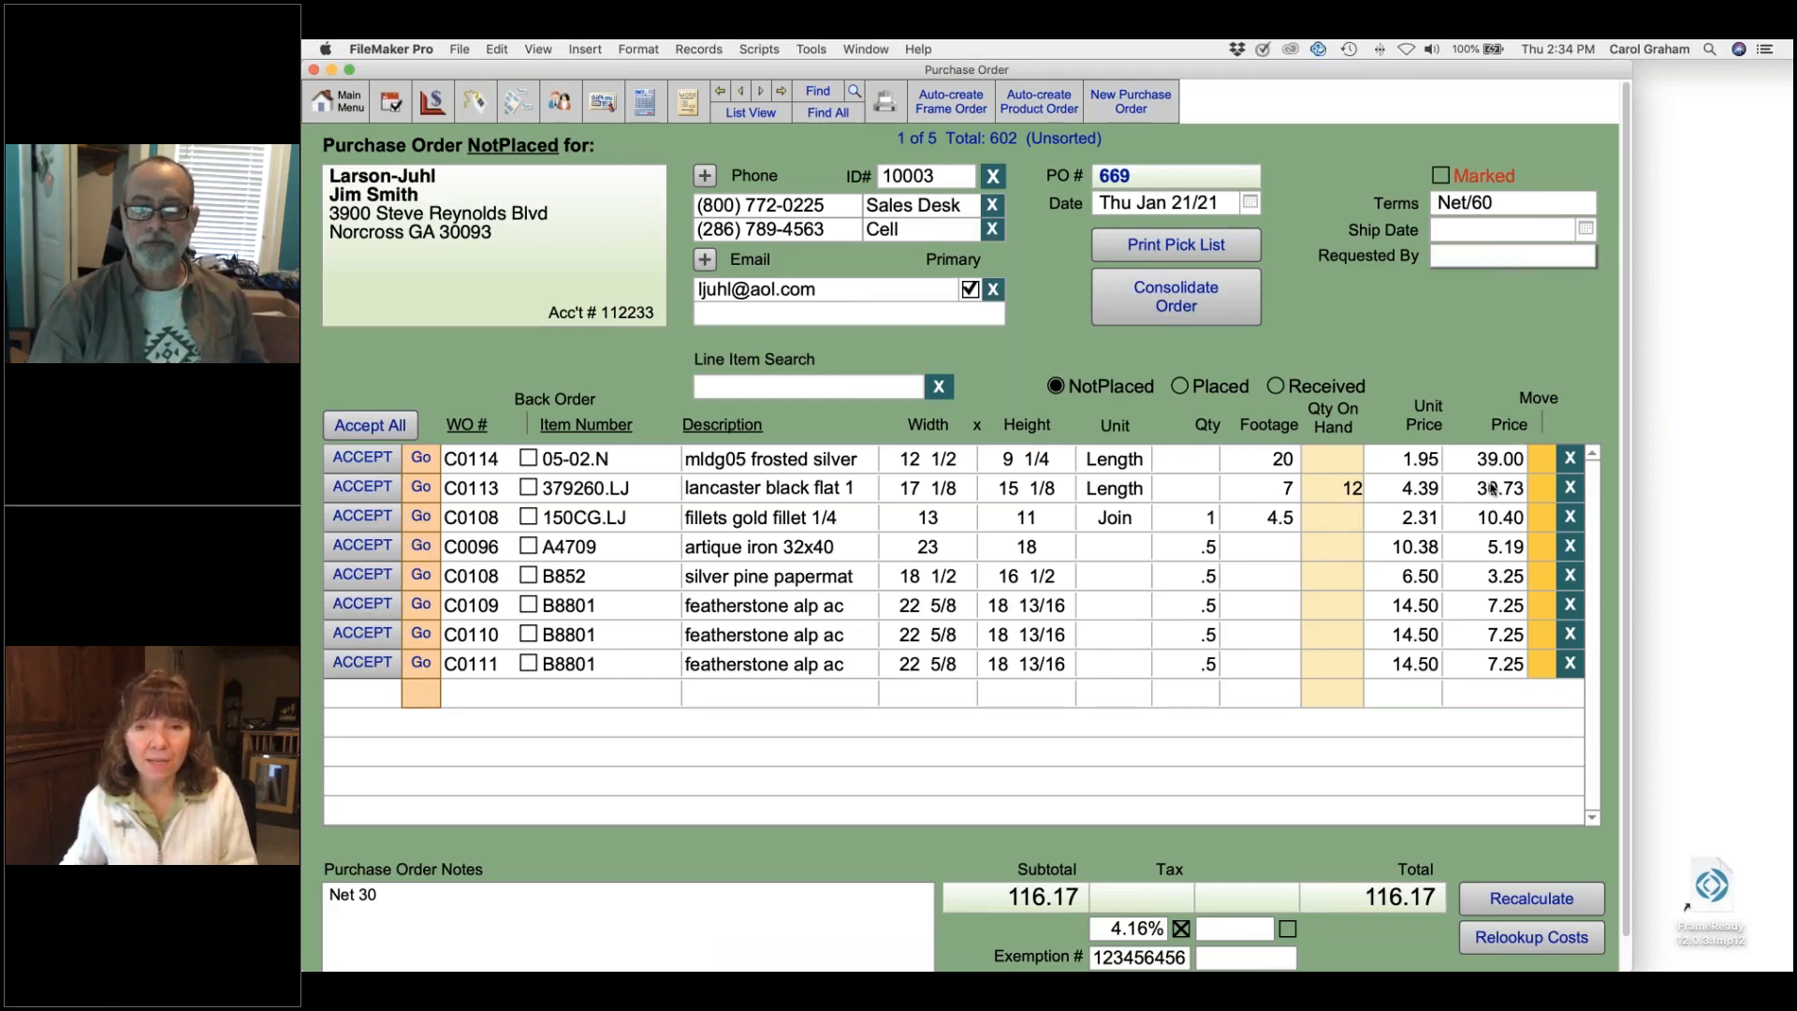
# - Keep the 379260.LJ lancaster black flat line and consolidate the Larson-Juhl purchase order
pyautogui.click(1570, 487)
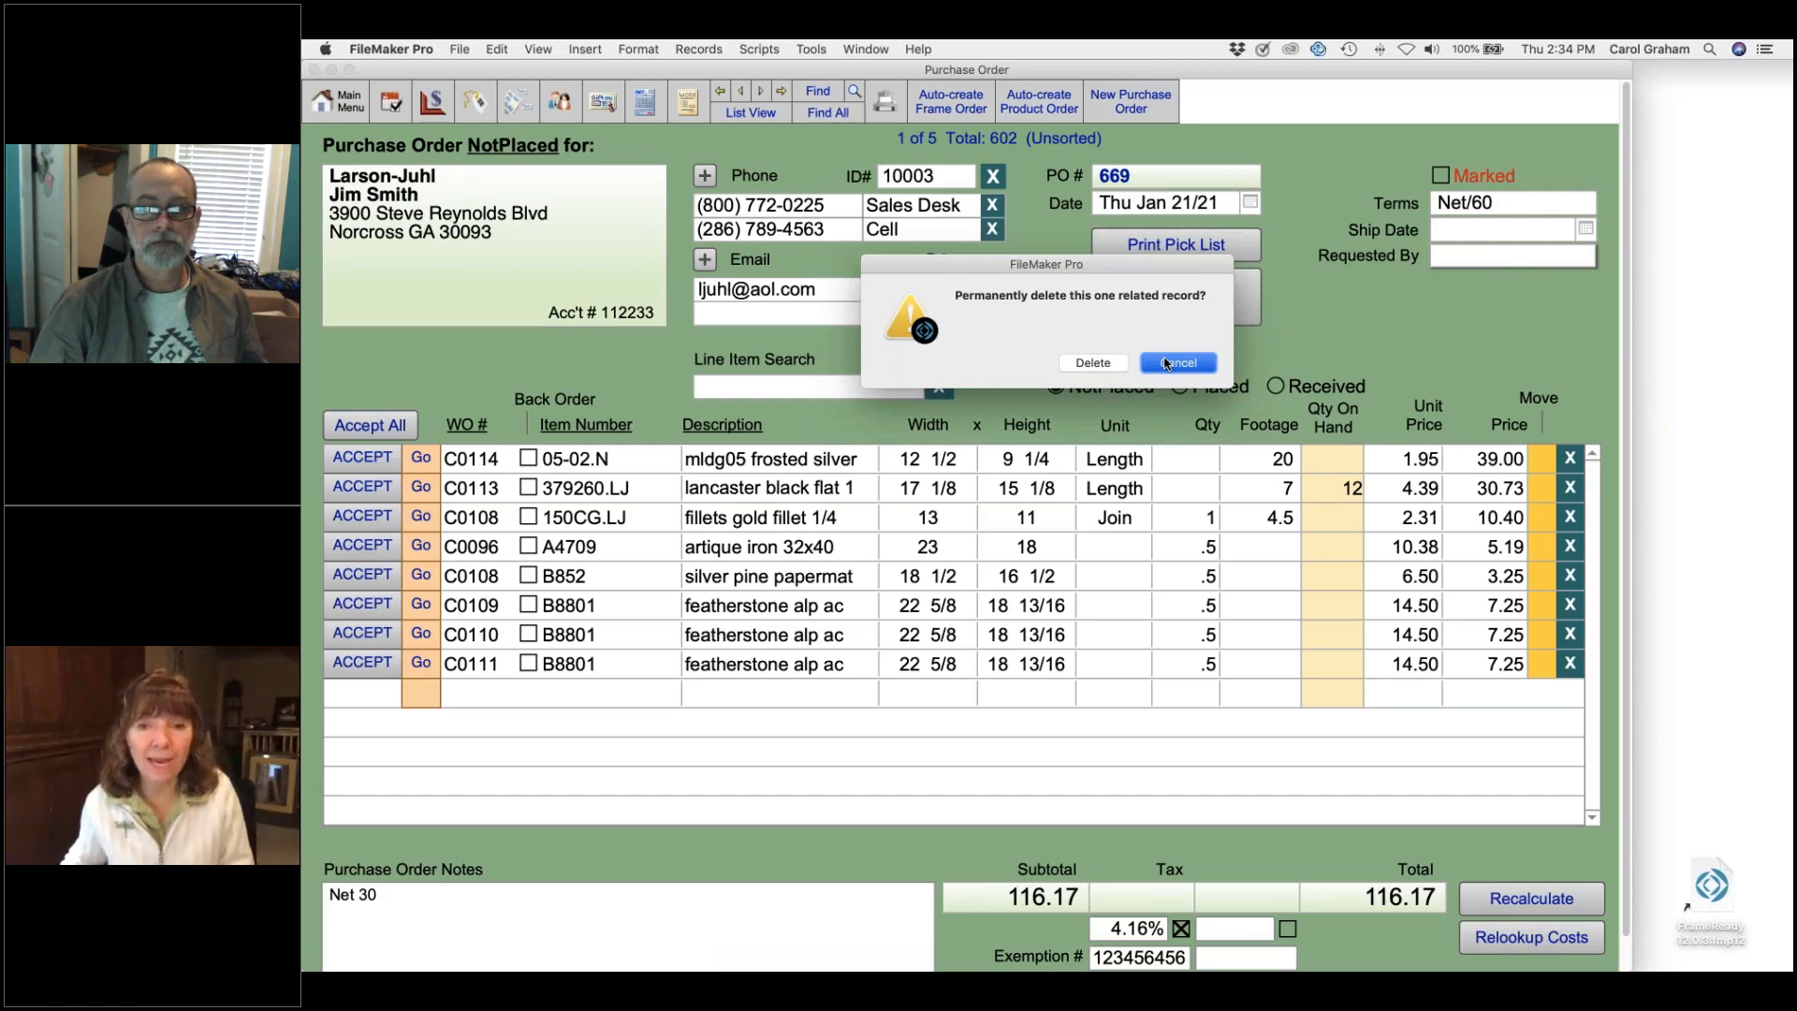
pyautogui.click(1166, 363)
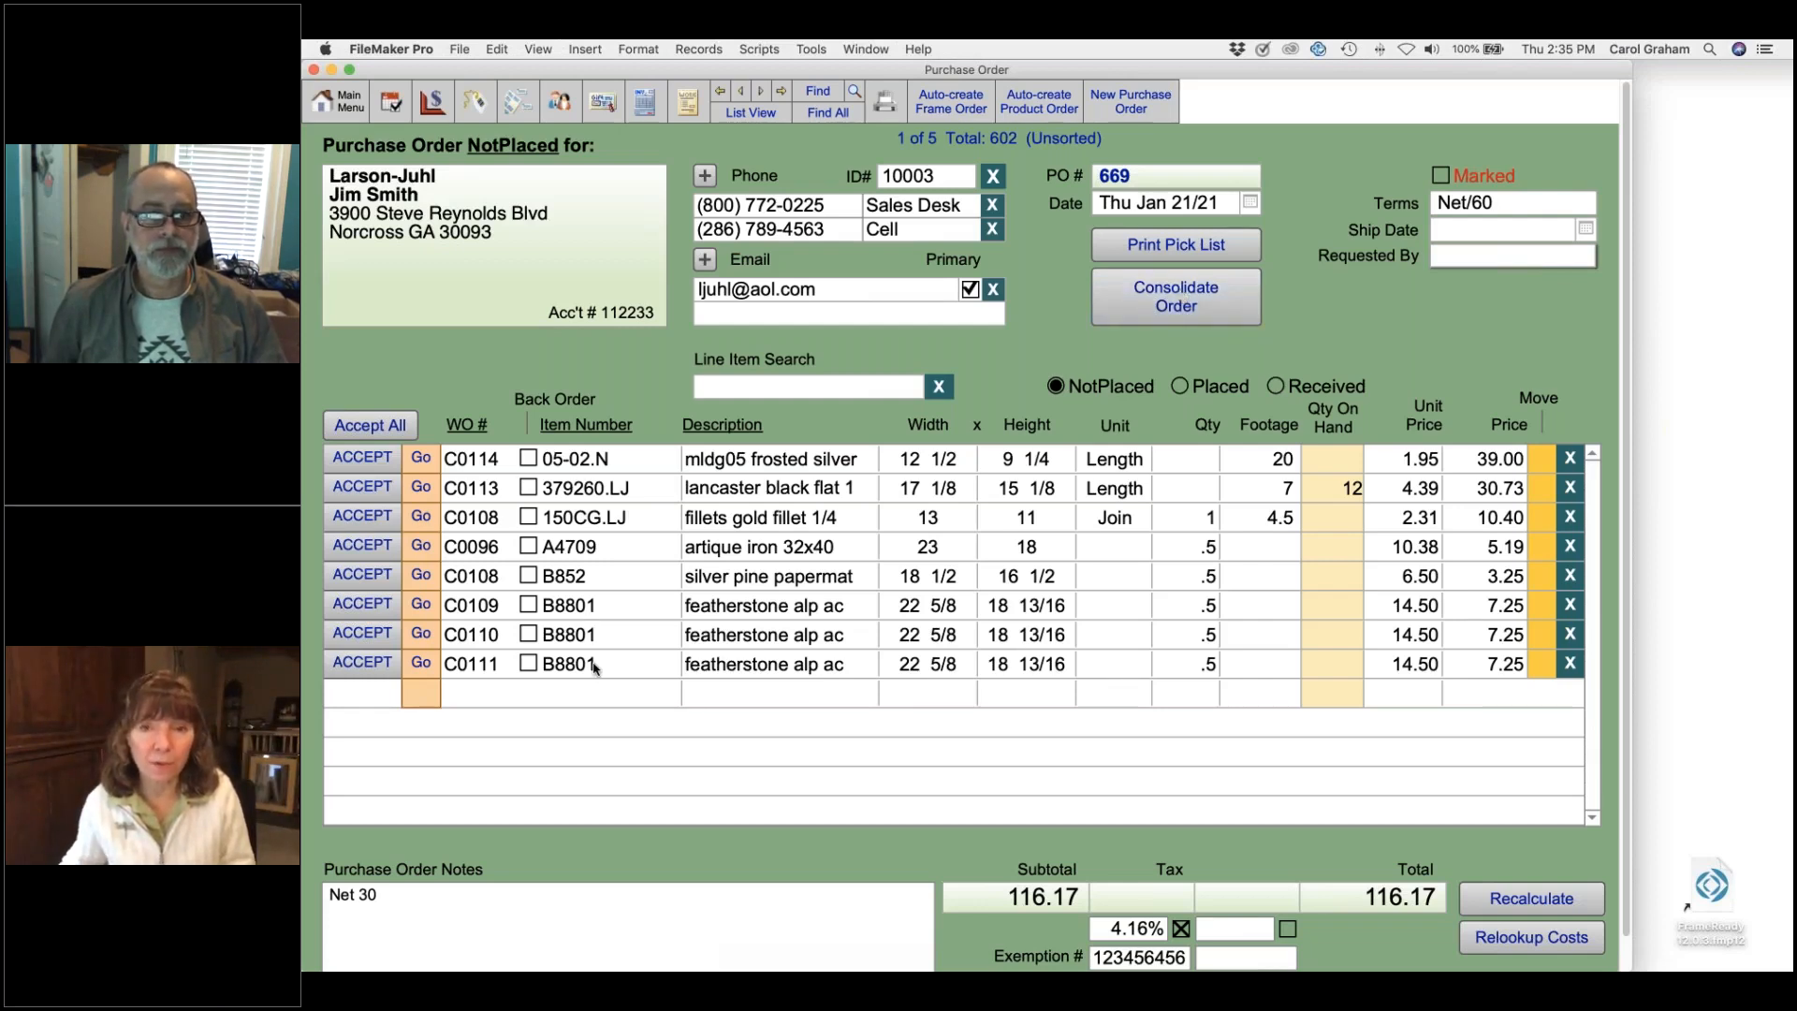
pyautogui.click(1126, 312)
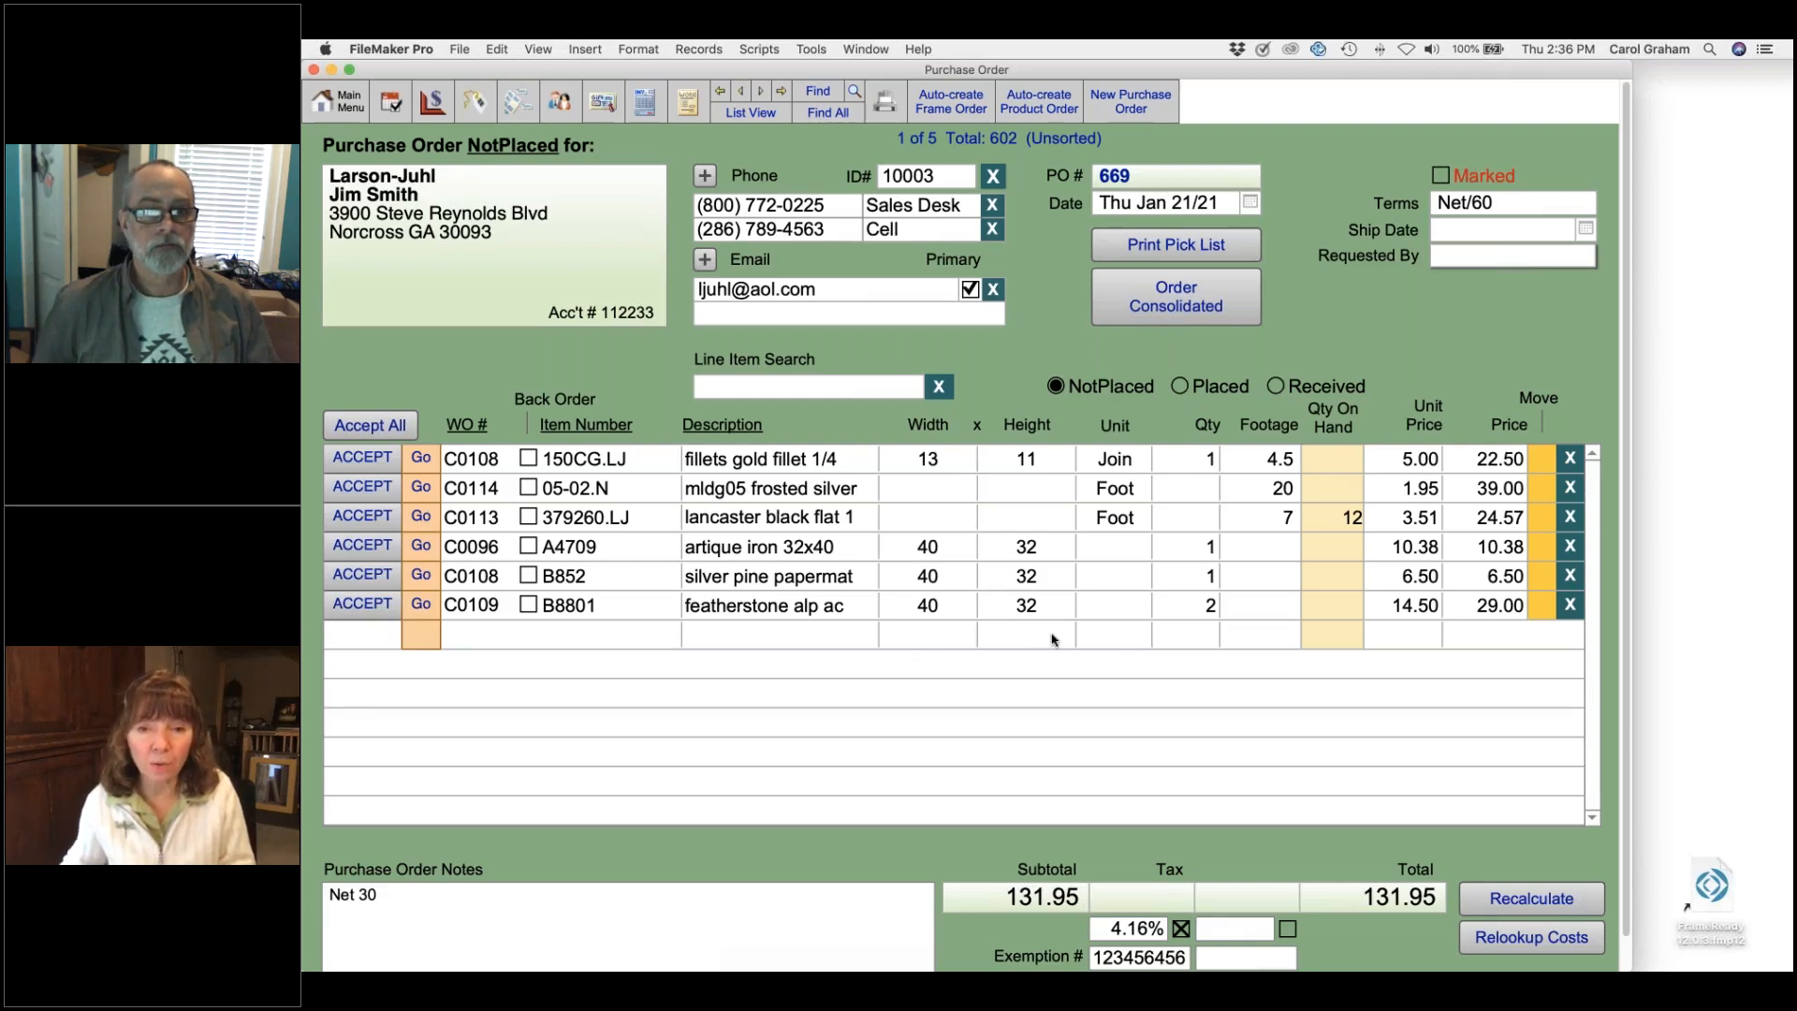
# - Check the unit choices and quantity field available on the blank line below the consolidated items
pyautogui.click(1184, 636)
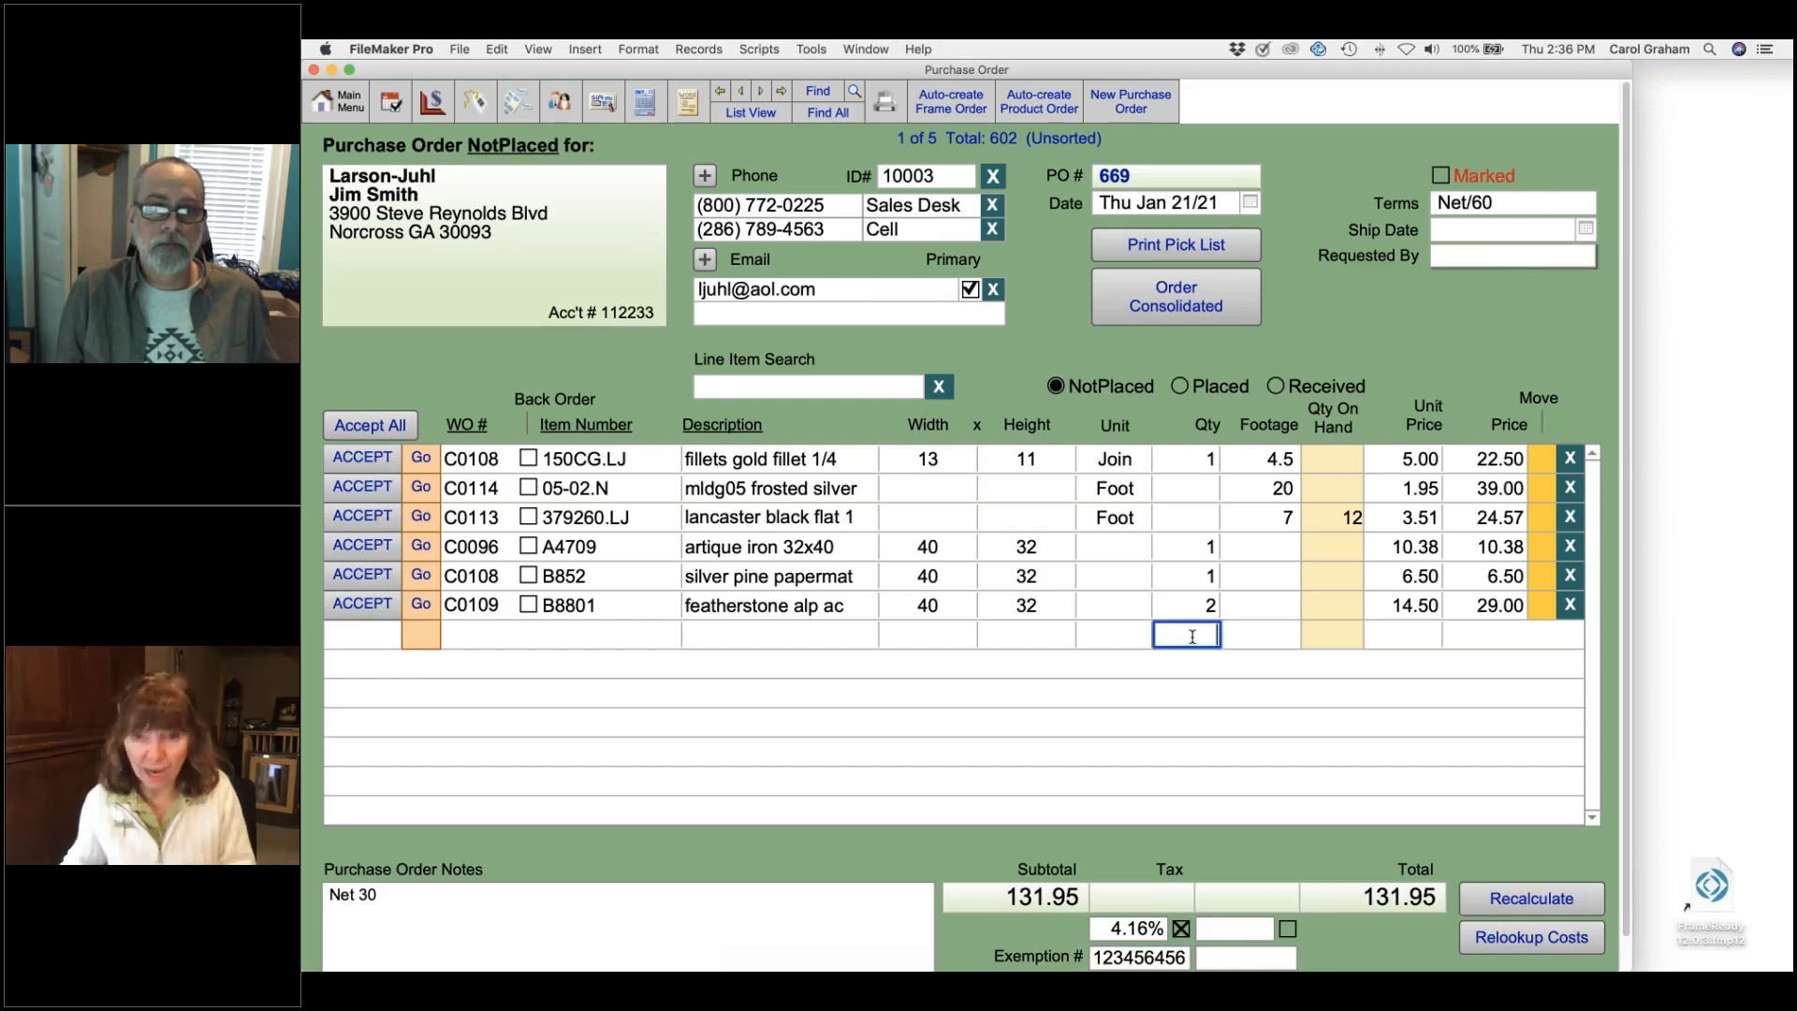
pyautogui.click(1109, 637)
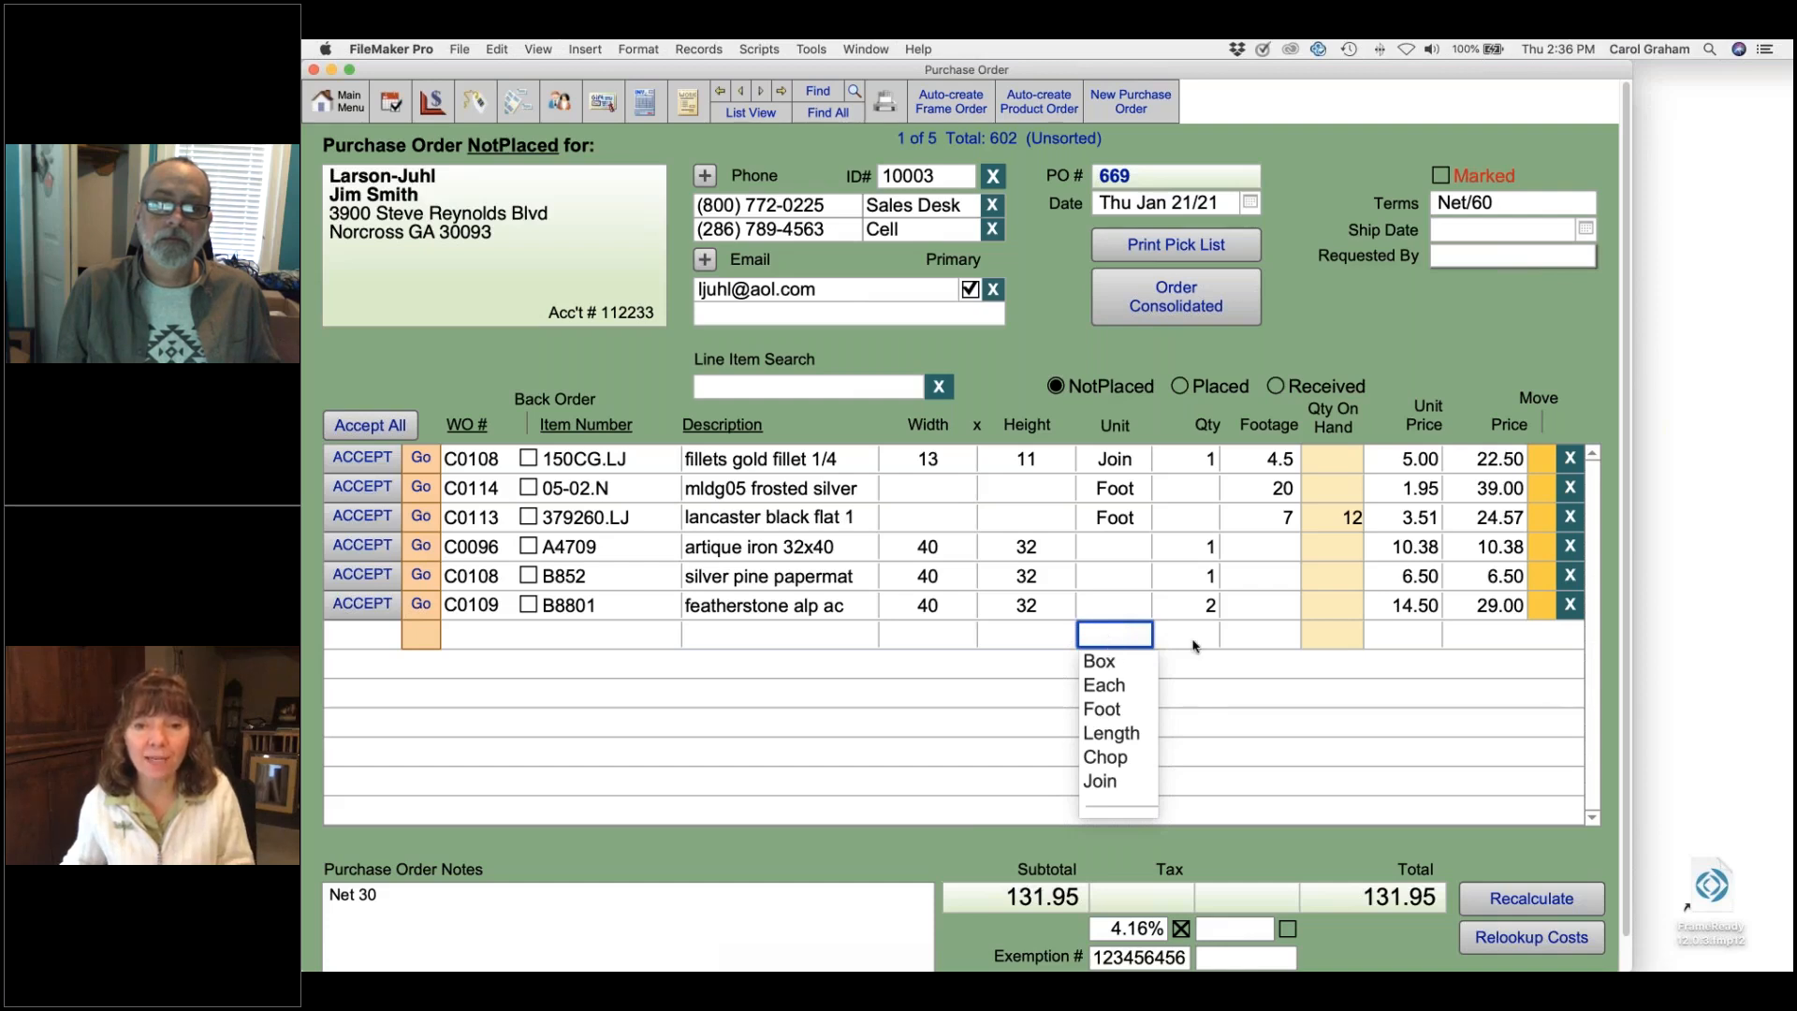
pyautogui.press('Escape')
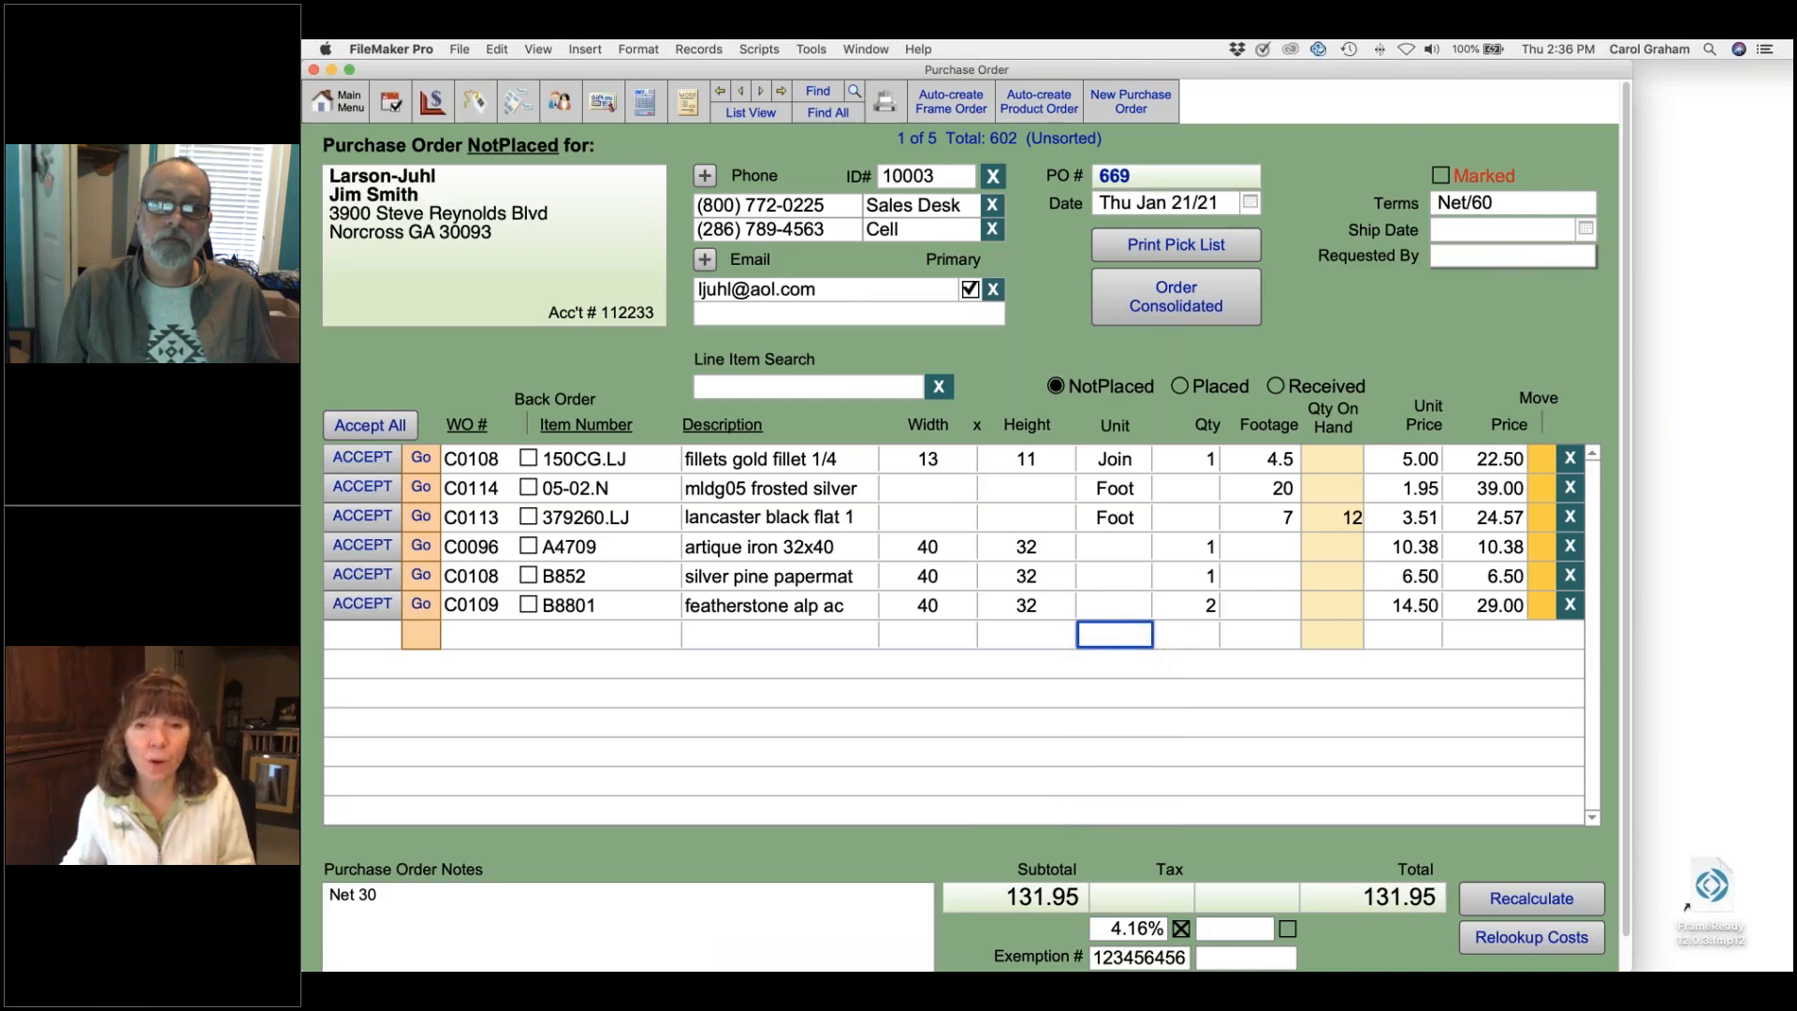
pyautogui.click(1190, 633)
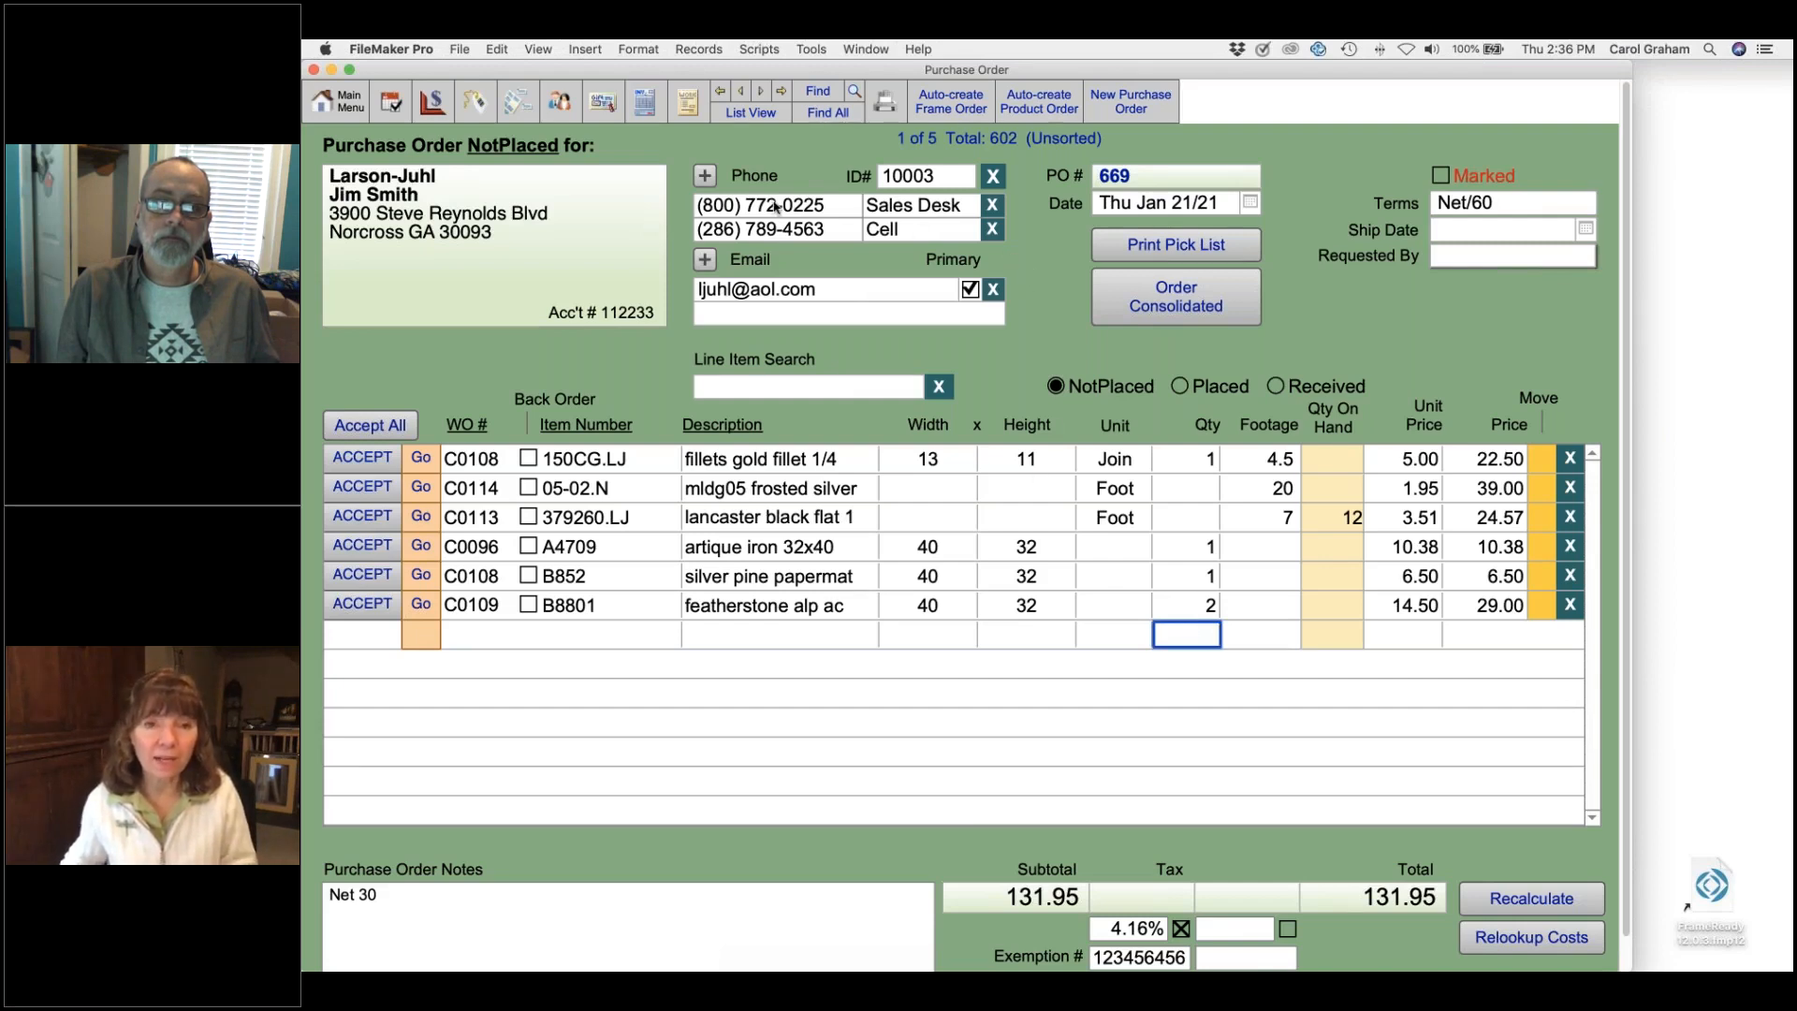
# - Preview the printed form of the Larson-Juhl purchase order and return to the order without printing it
pyautogui.moveTo(774, 206)
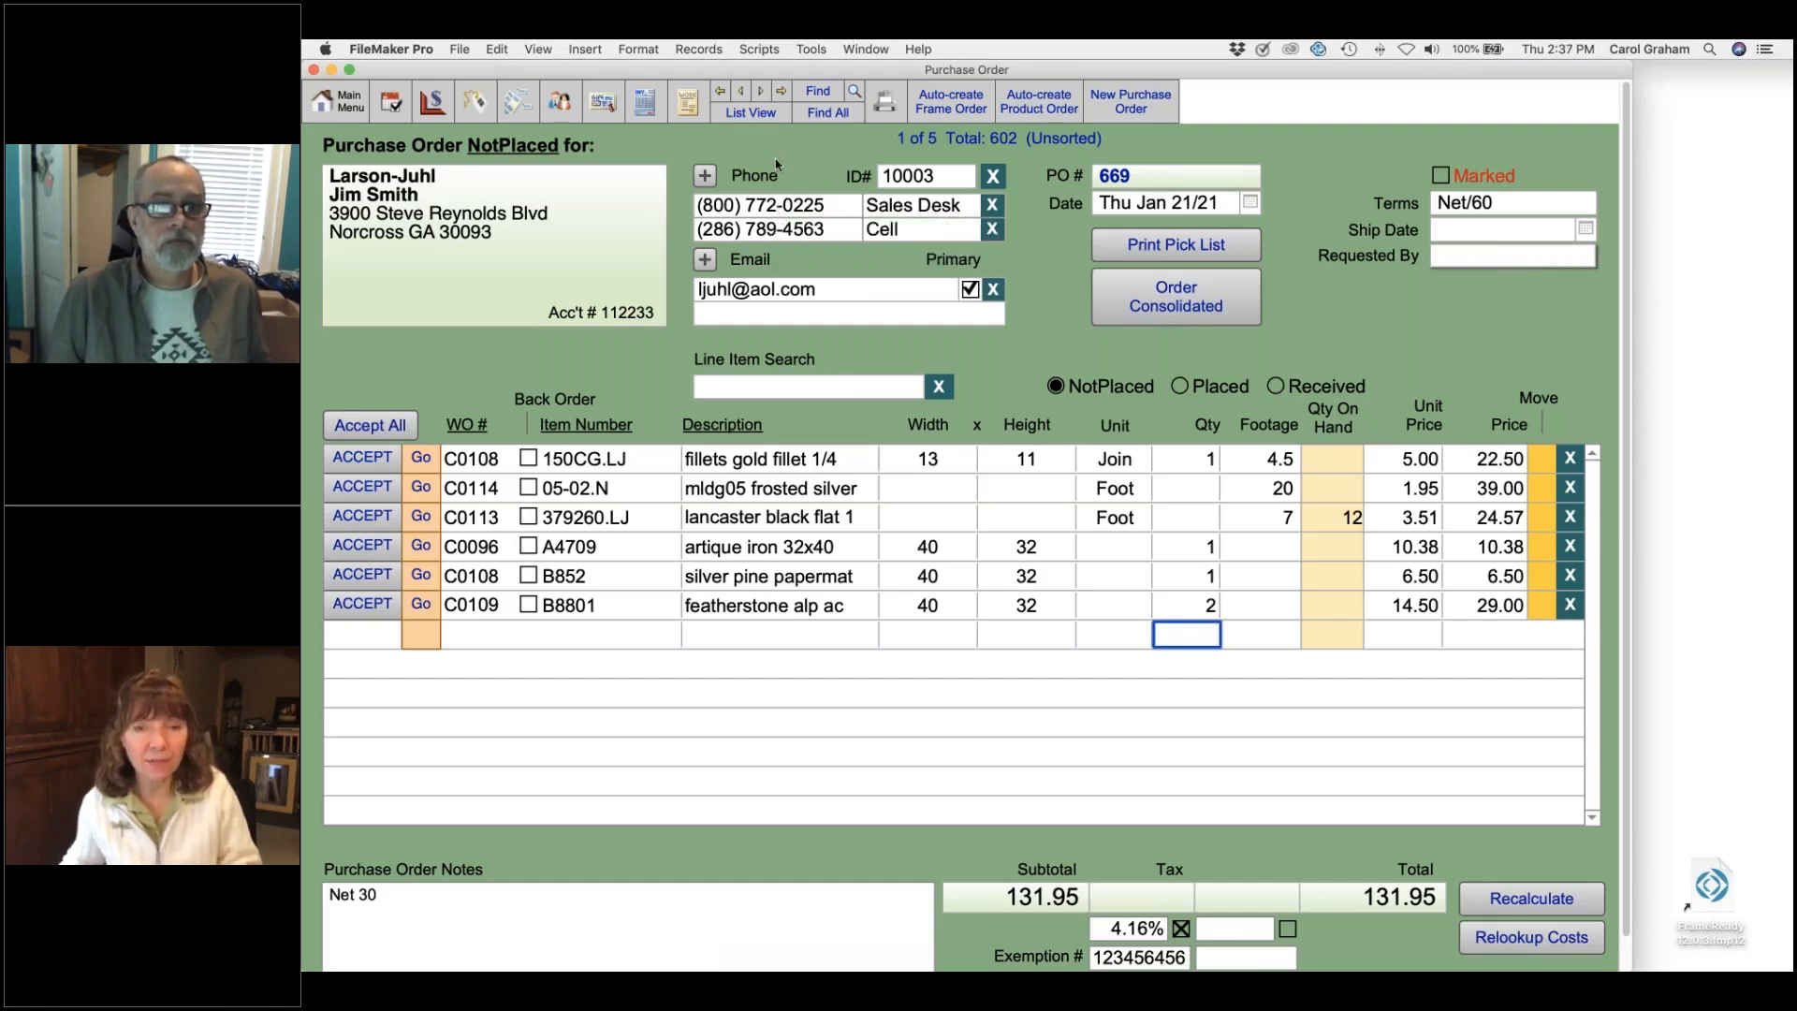
pyautogui.click(886, 105)
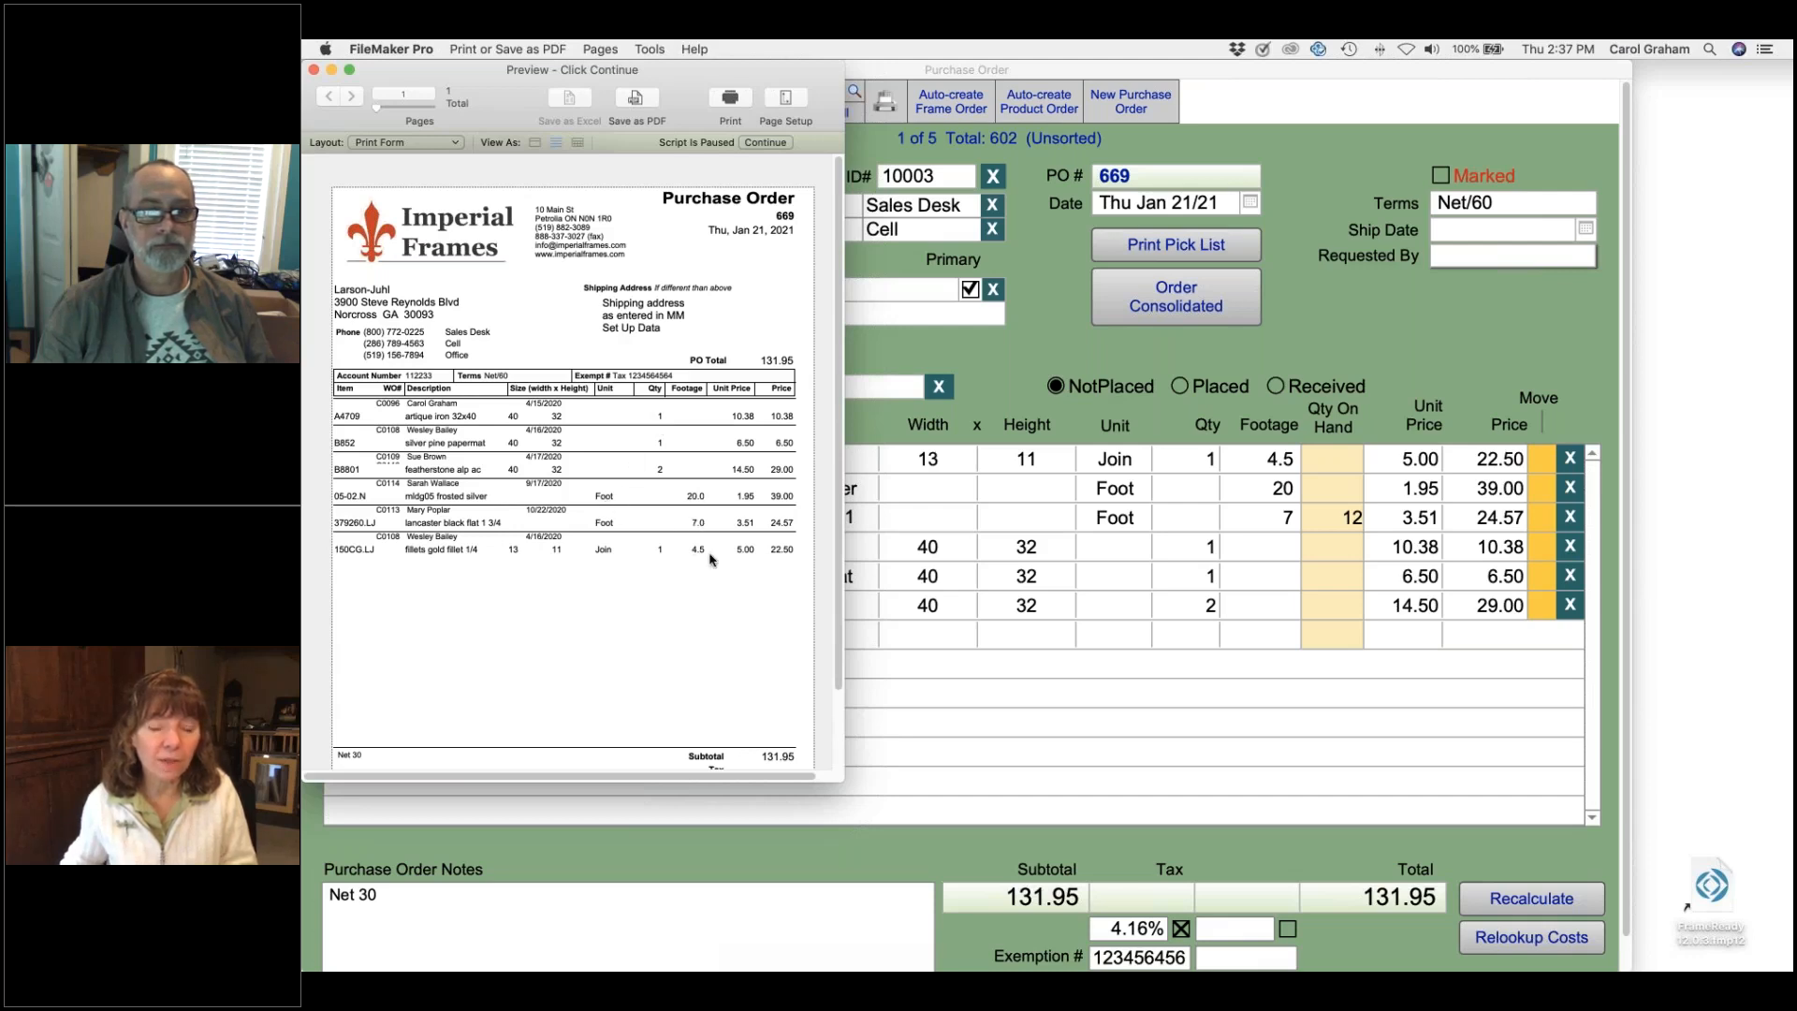
pyautogui.click(773, 145)
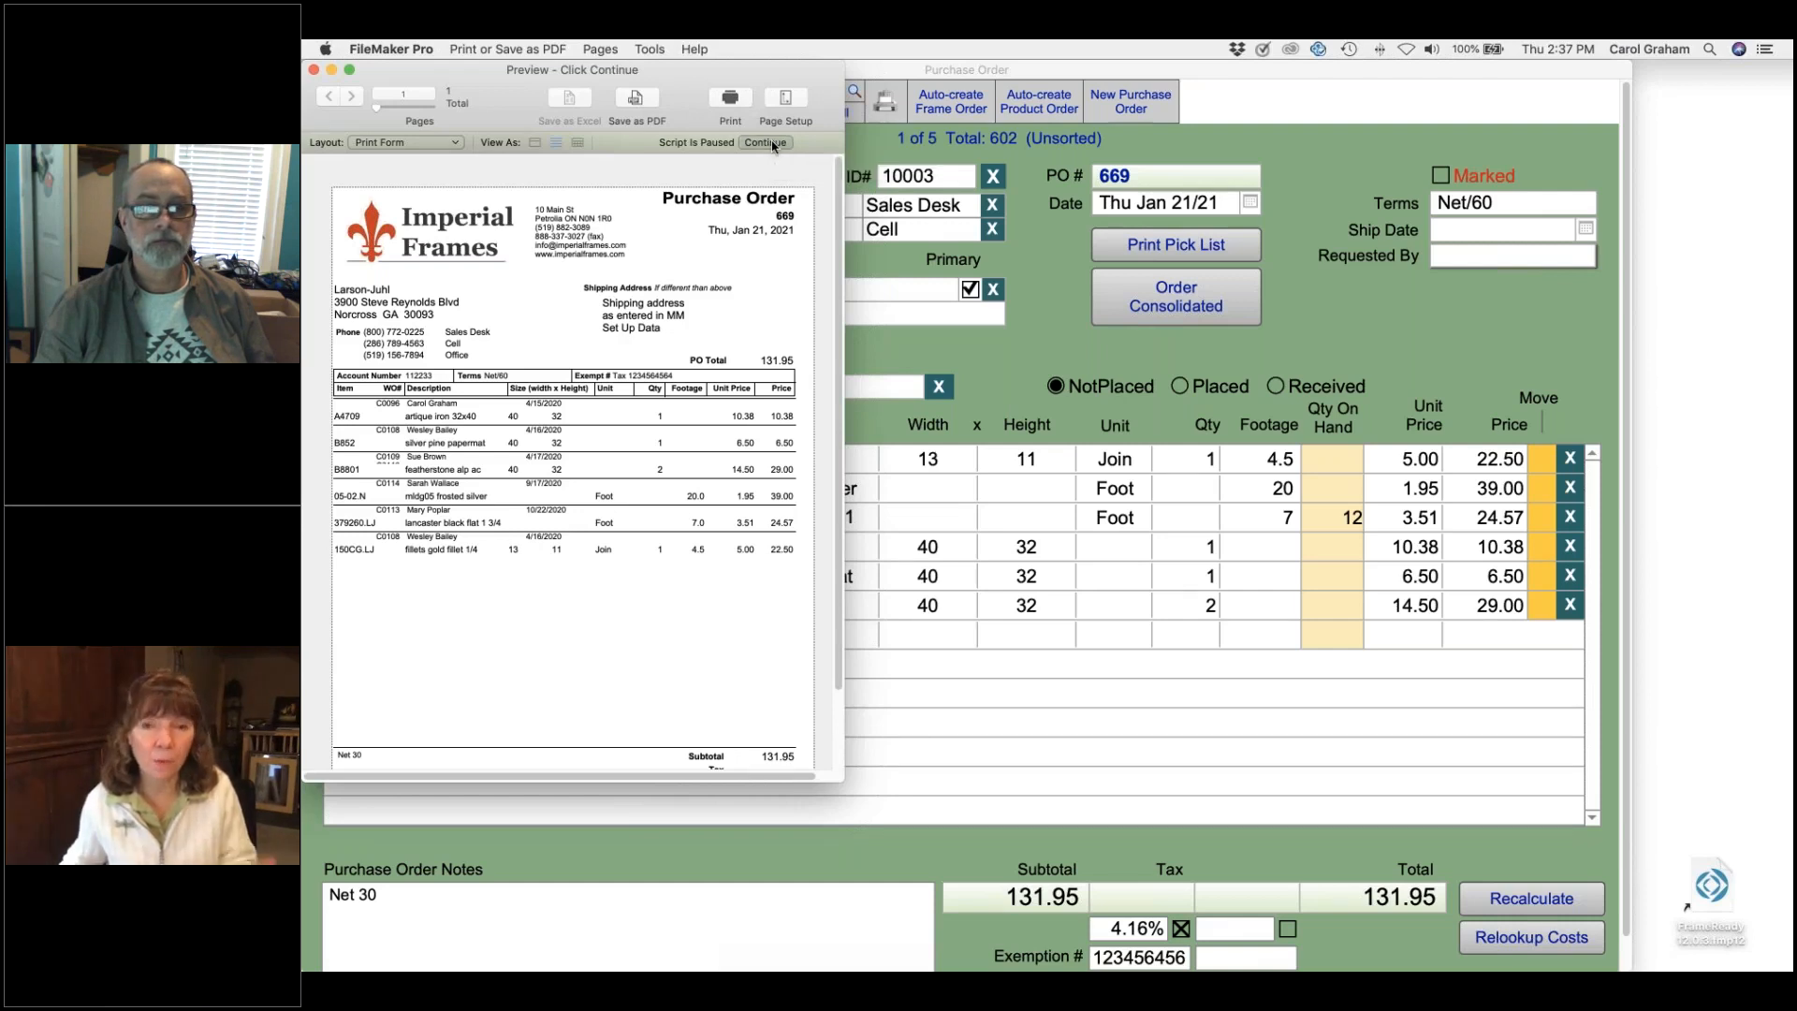
pyautogui.click(773, 145)
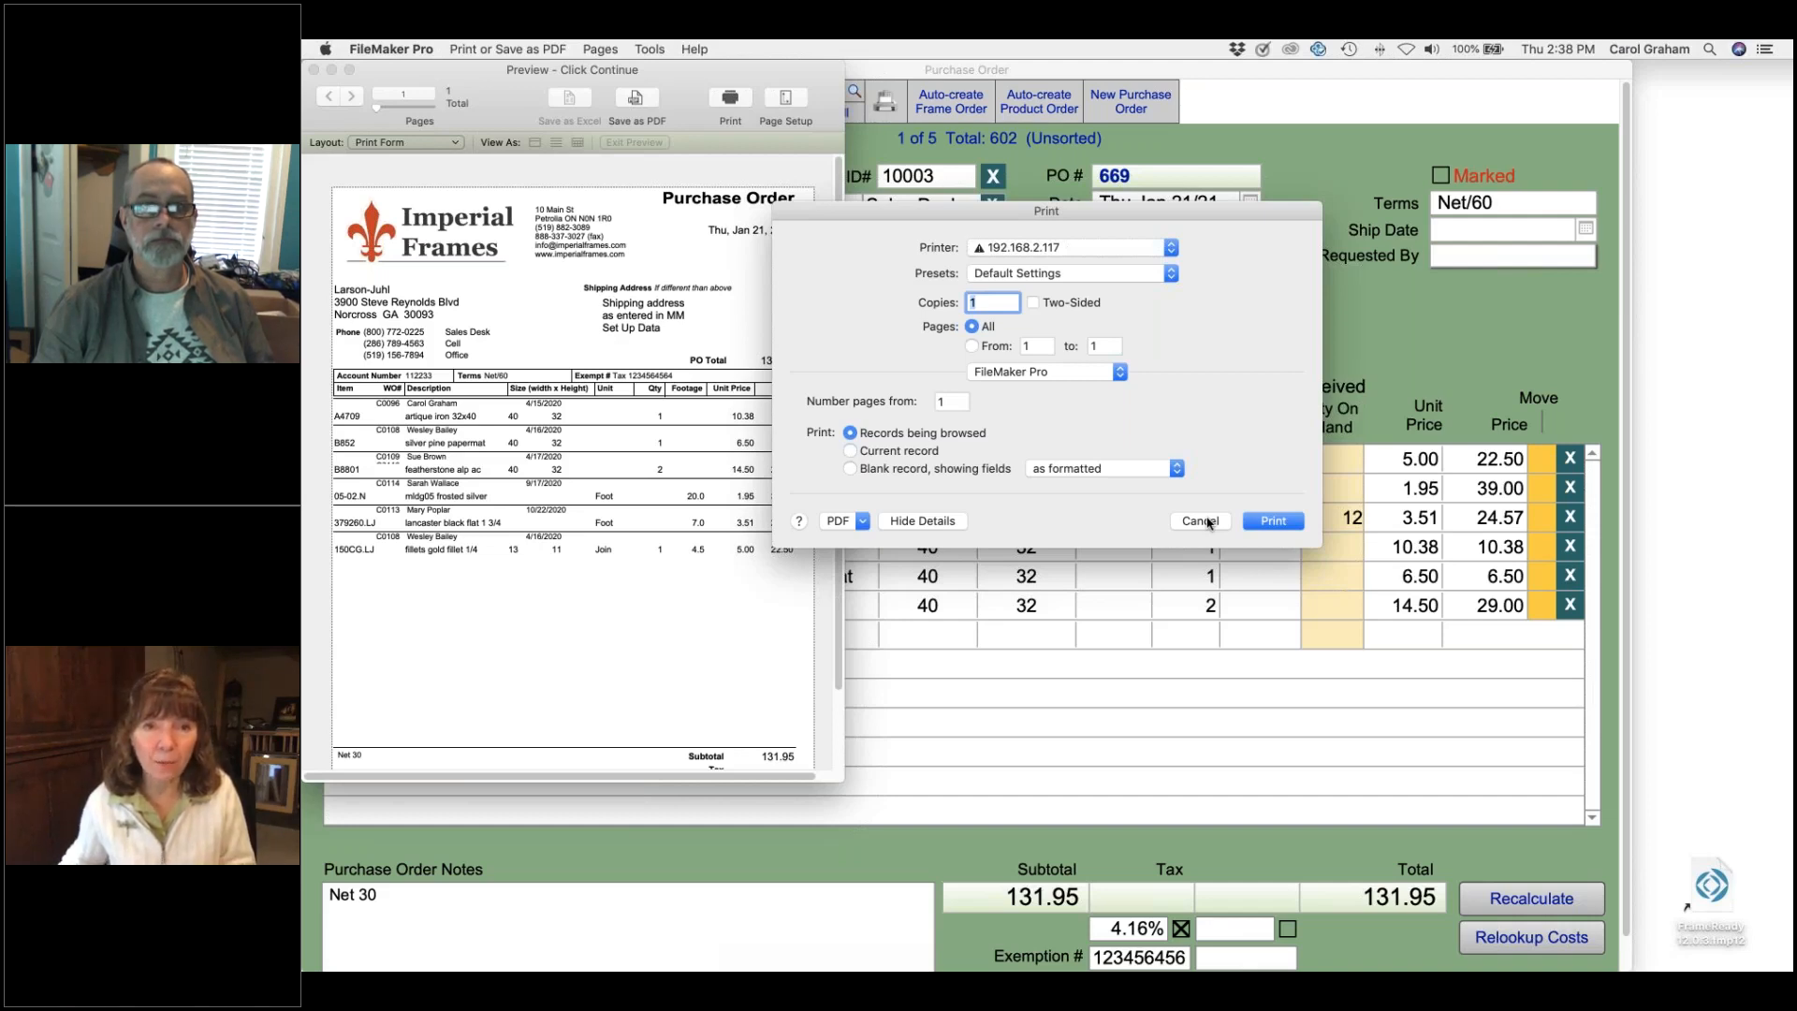
pyautogui.click(1207, 522)
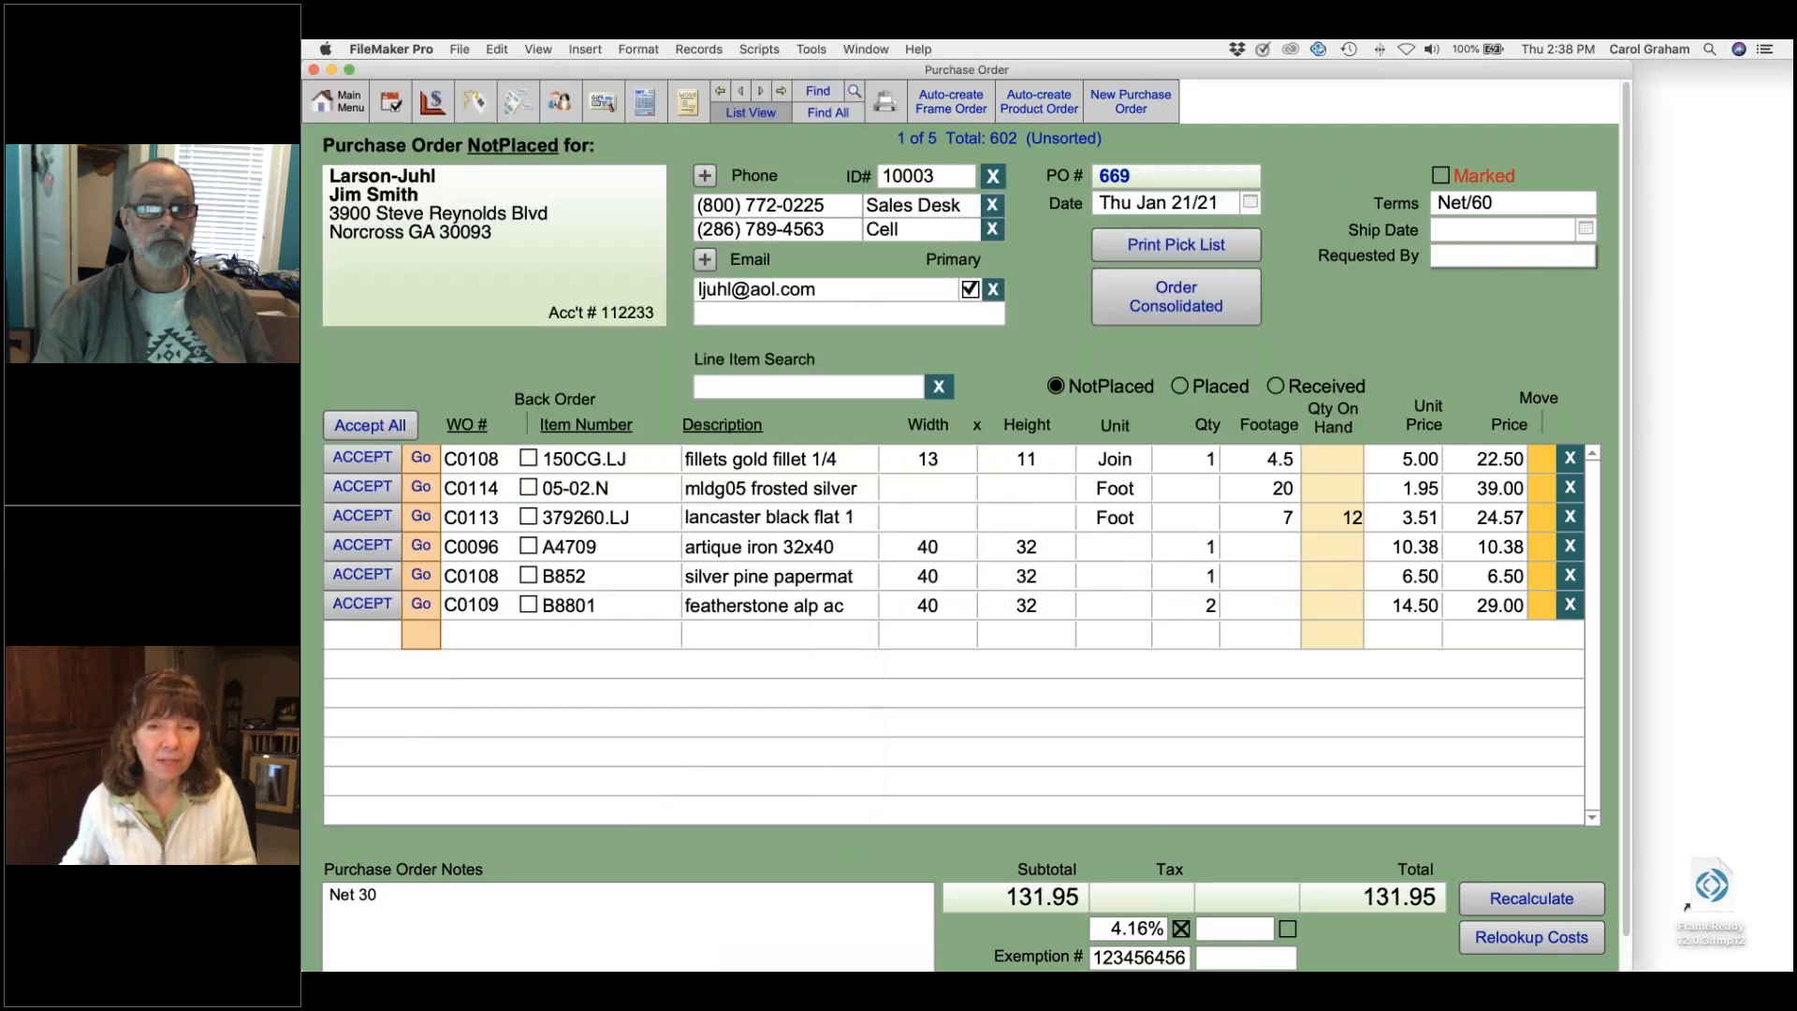
# - Return to the list of purchase orders and set the Larson-Juhl order's status to Placed
pyautogui.click(750, 112)
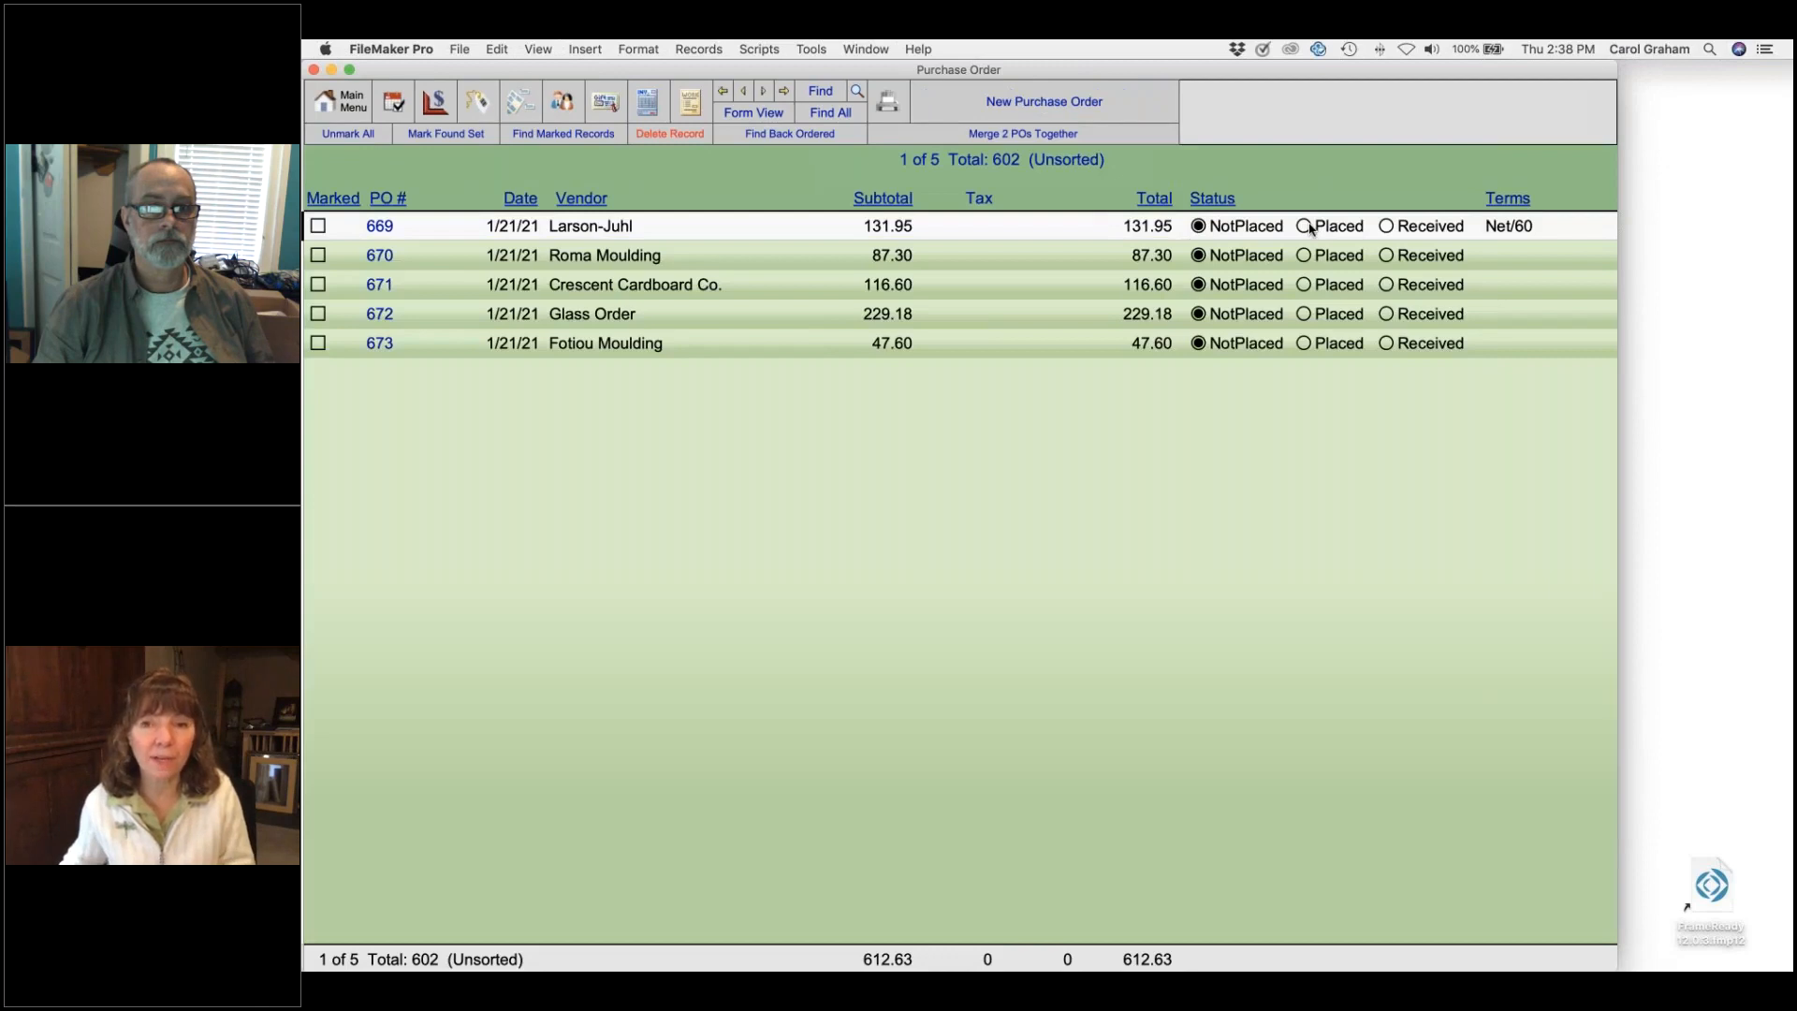
pyautogui.click(1304, 227)
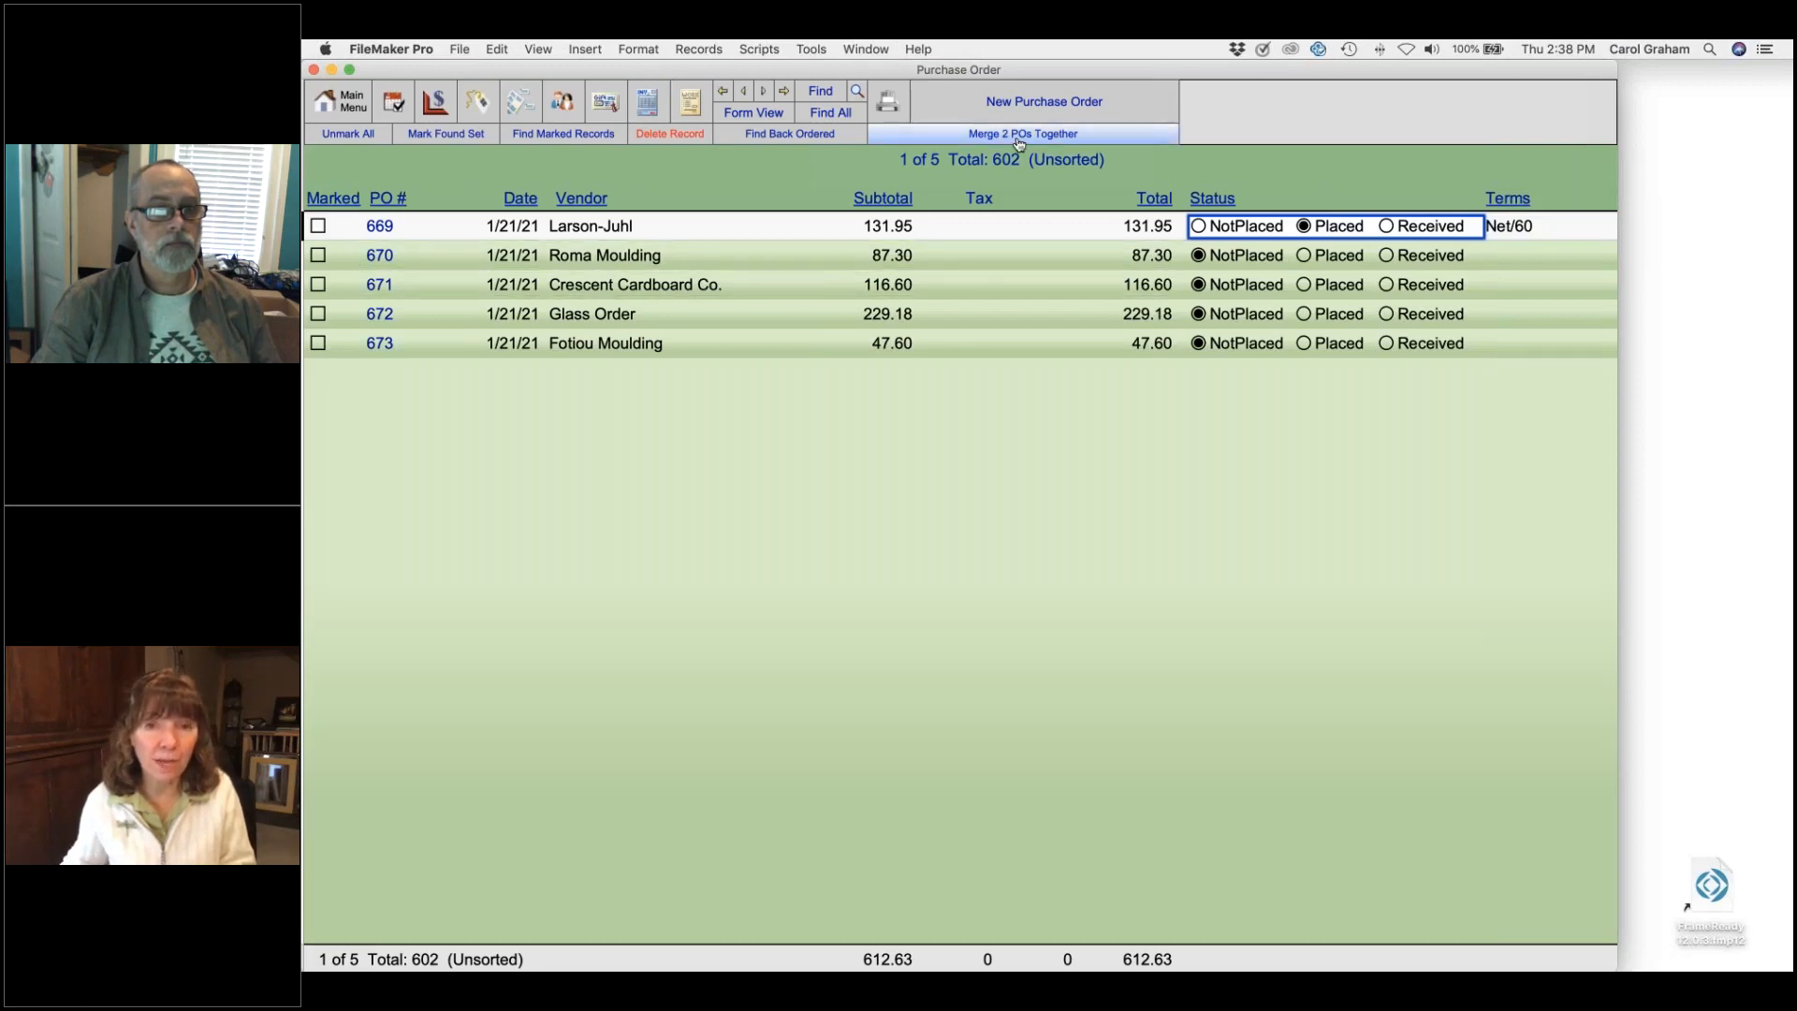
# - Merge the line items of the Crescent Cardboard Co. purchase order into the Roma Moulding purchase order
pyautogui.click(916, 139)
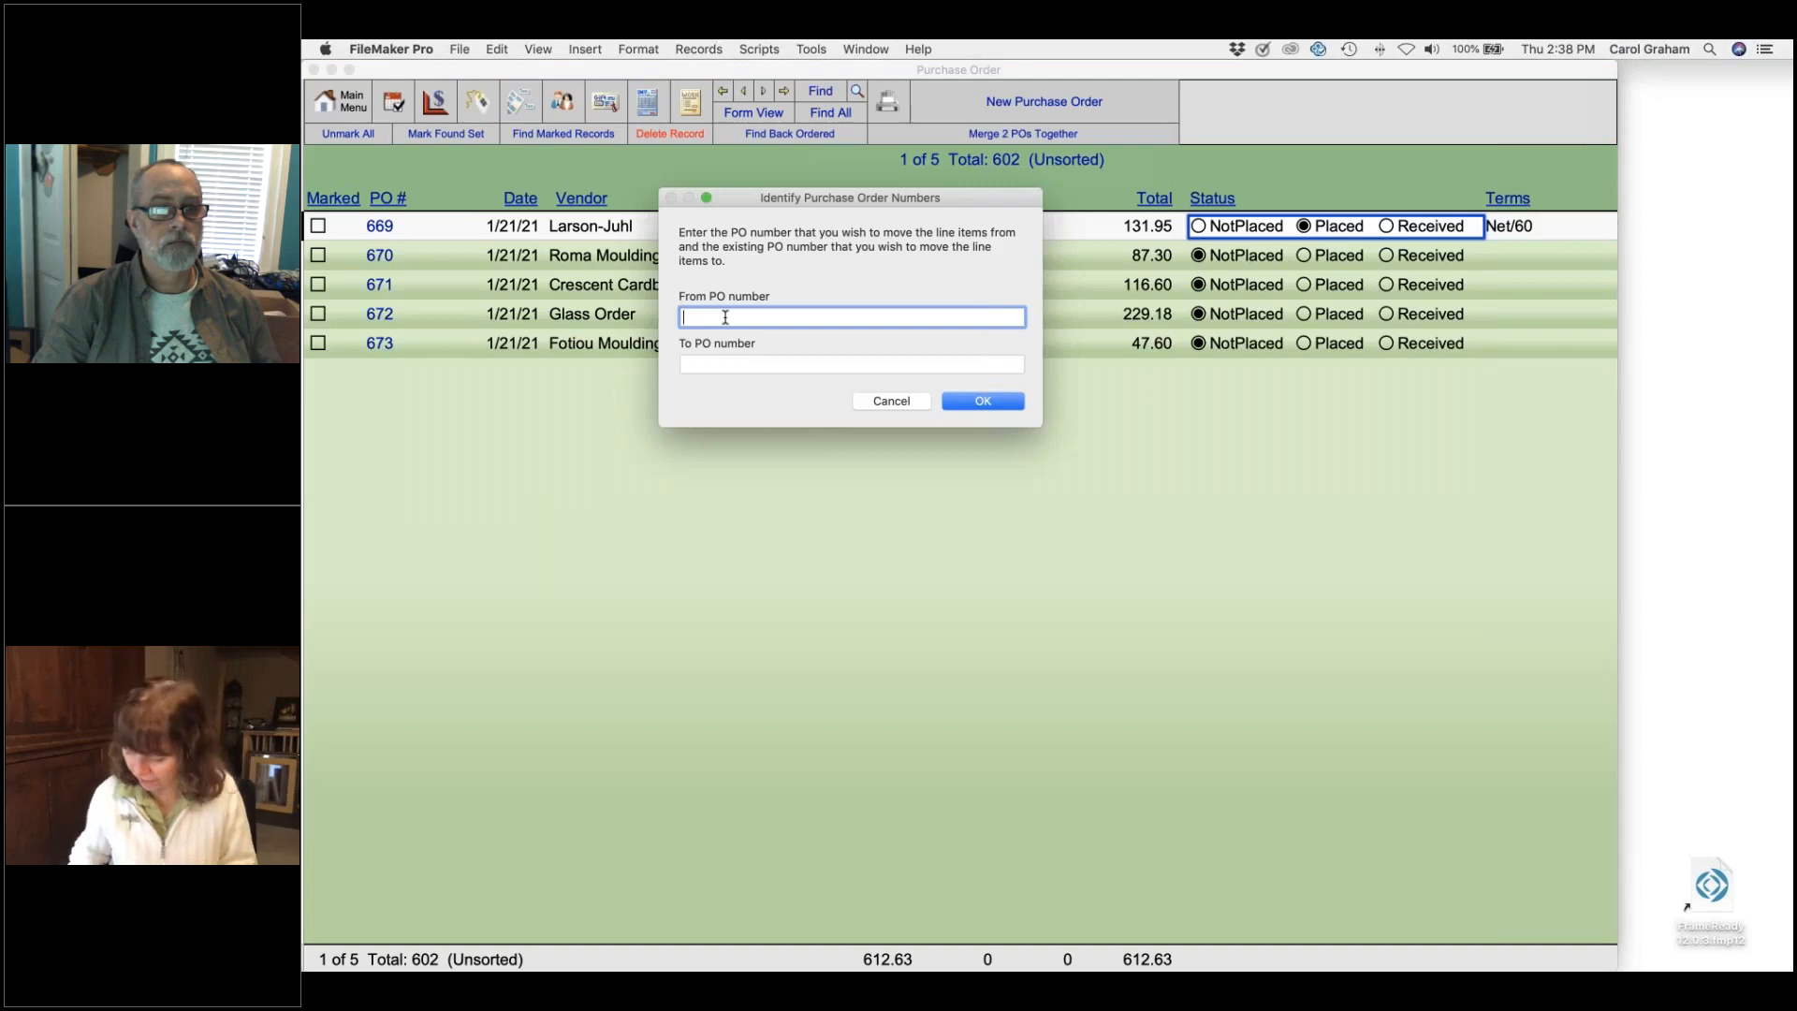
pyautogui.write('671')
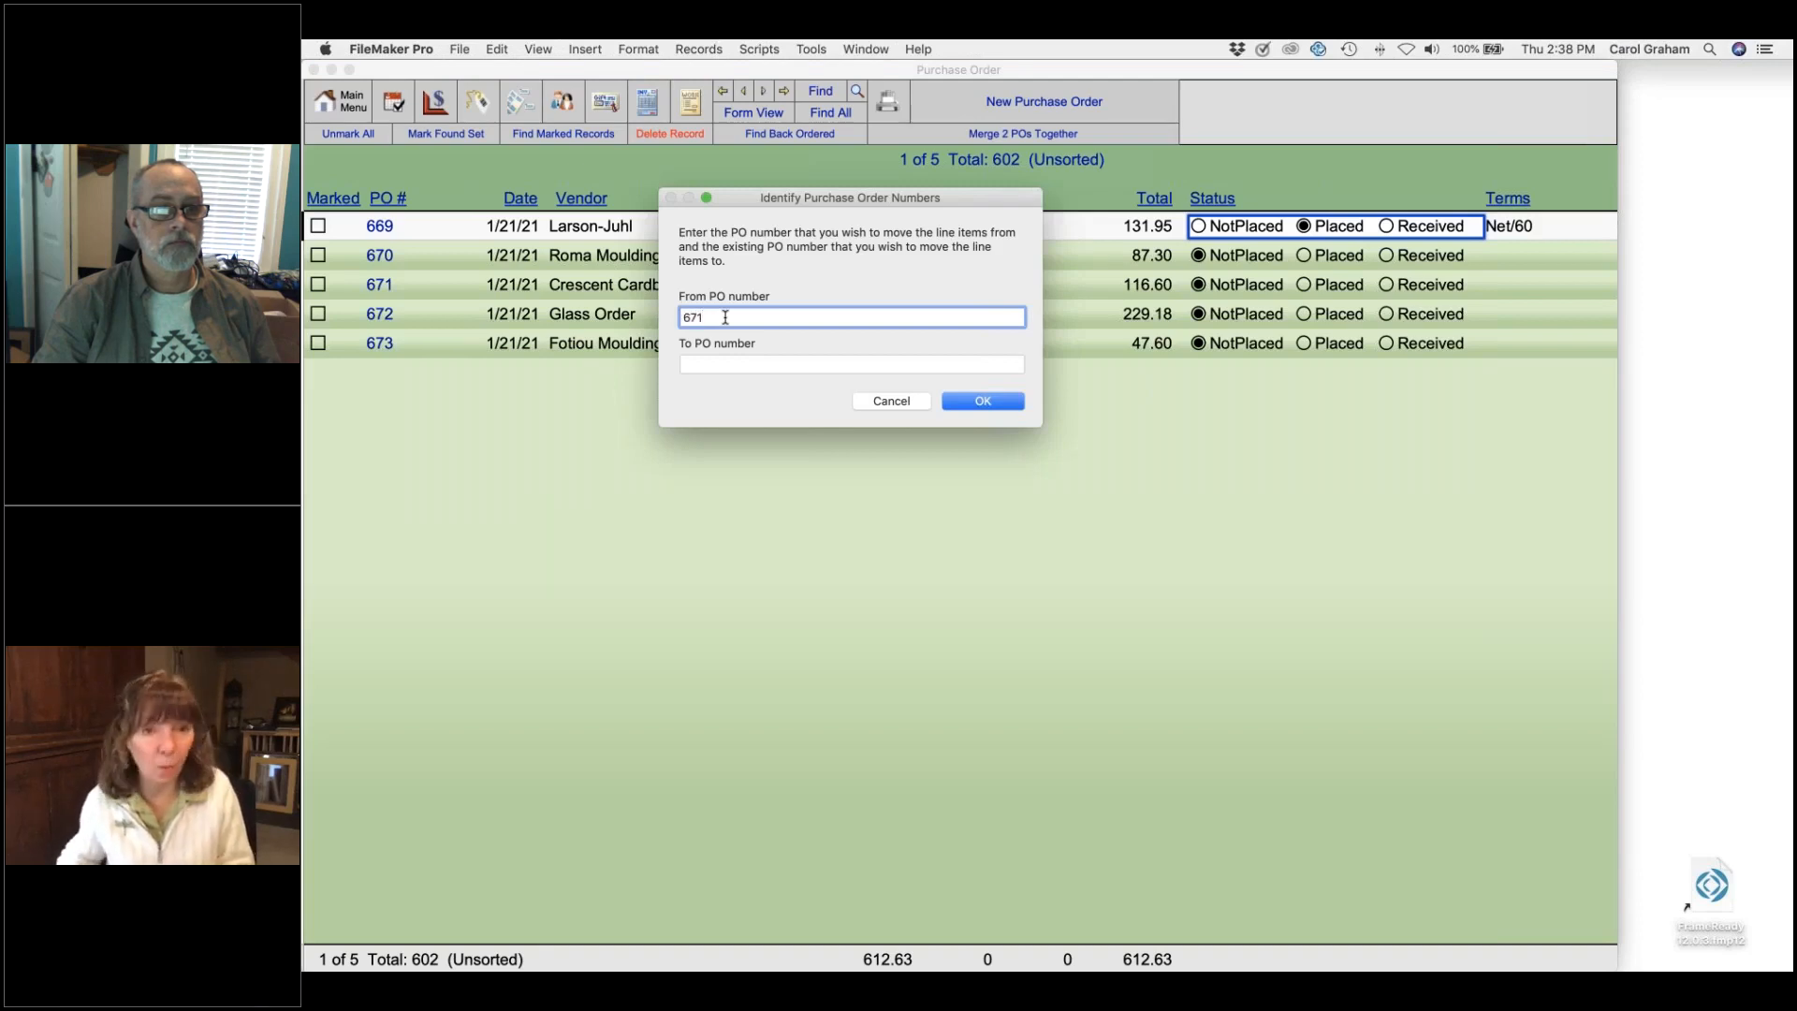
pyautogui.click(724, 365)
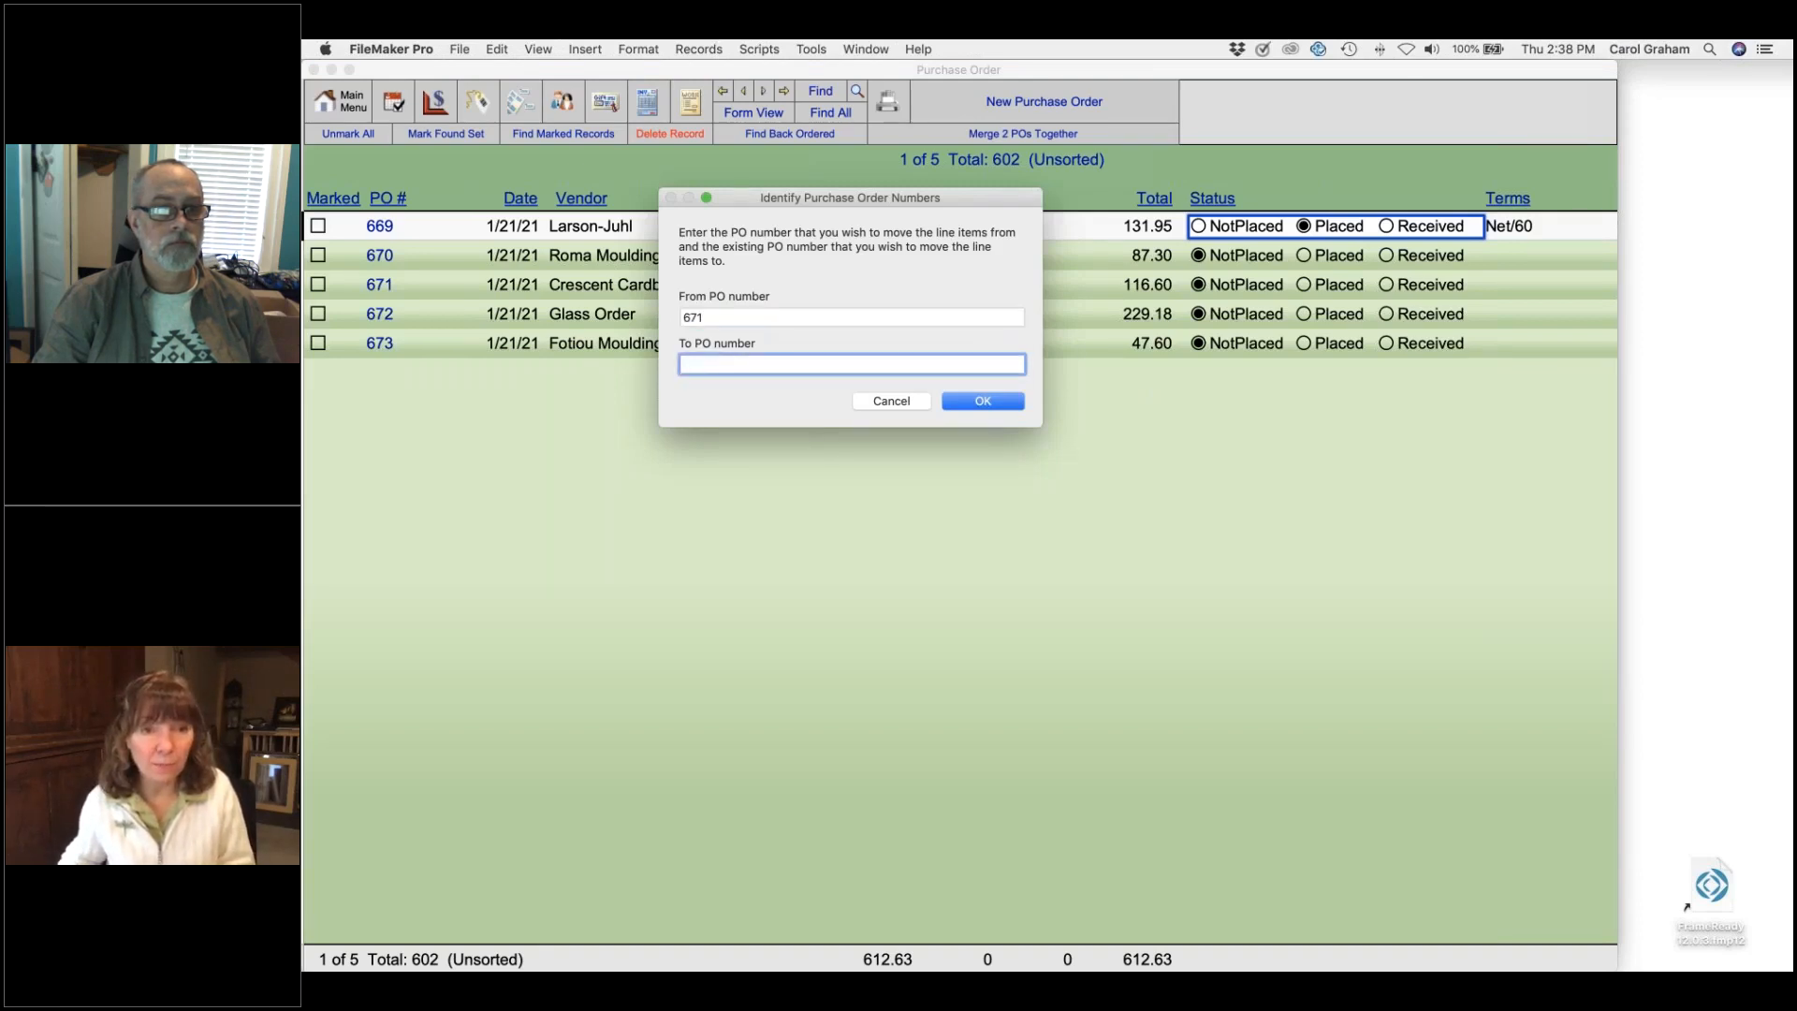
pyautogui.write('670')
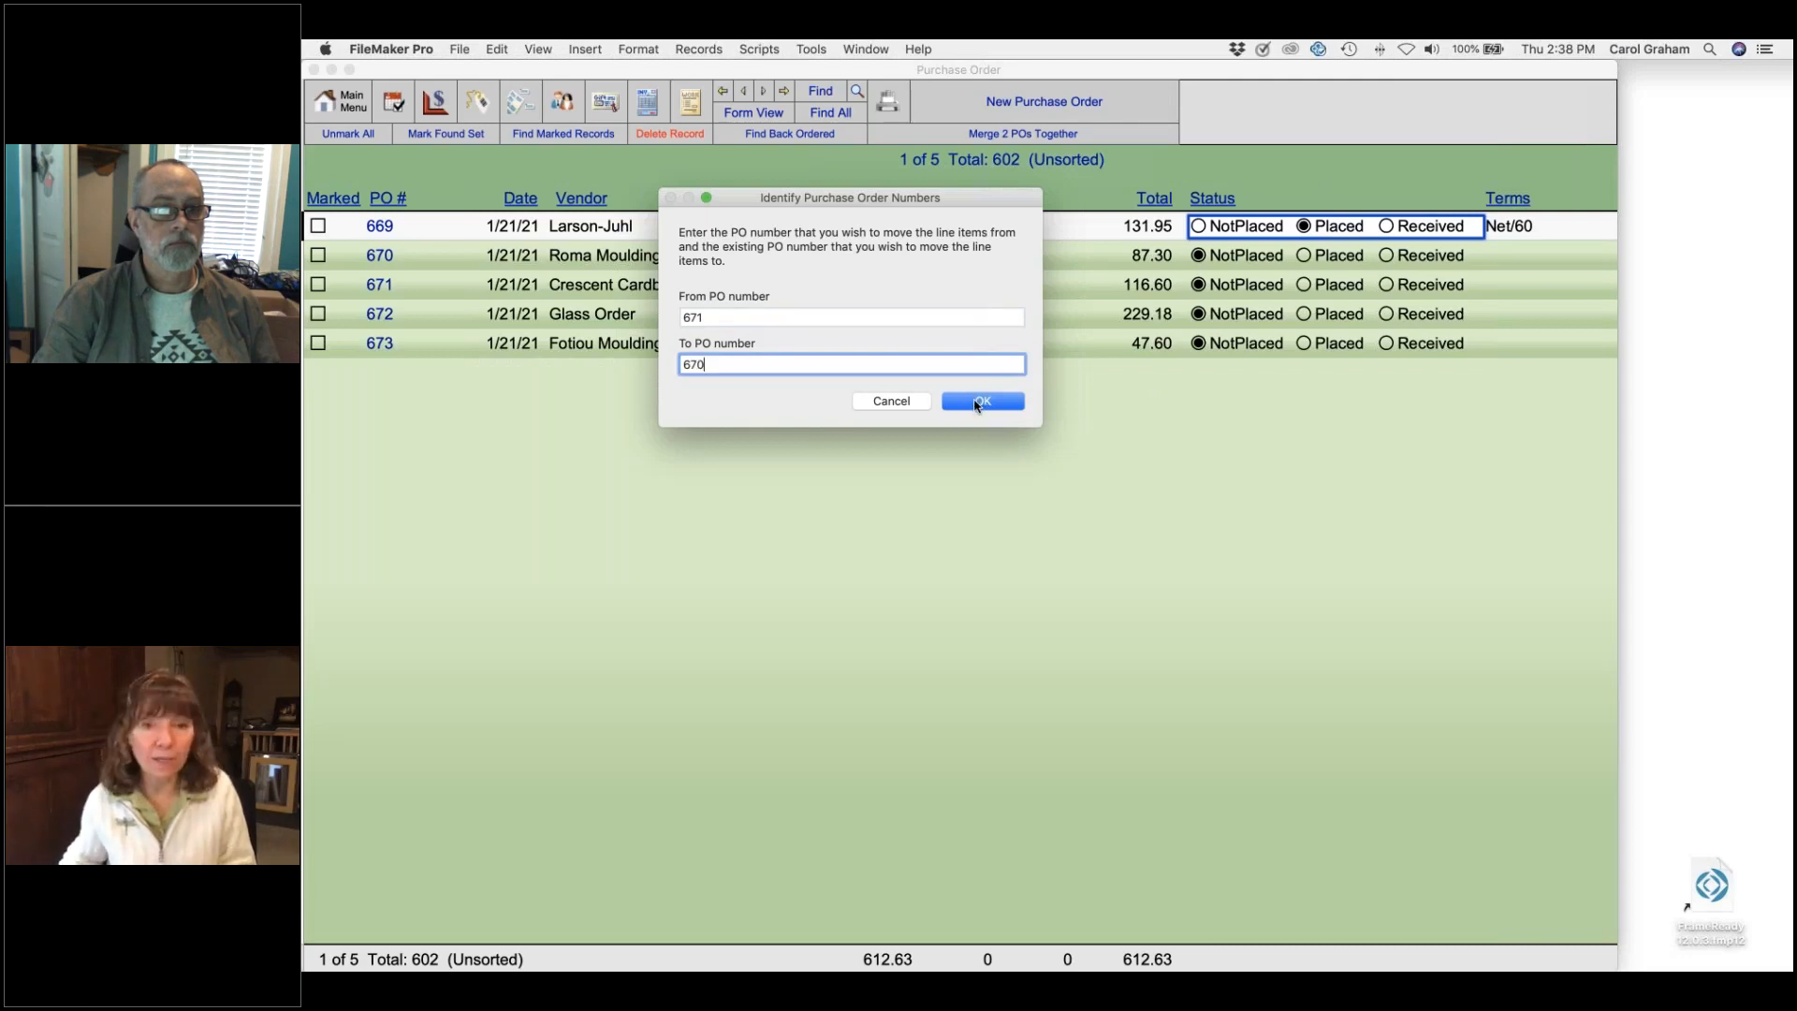
pyautogui.click(975, 405)
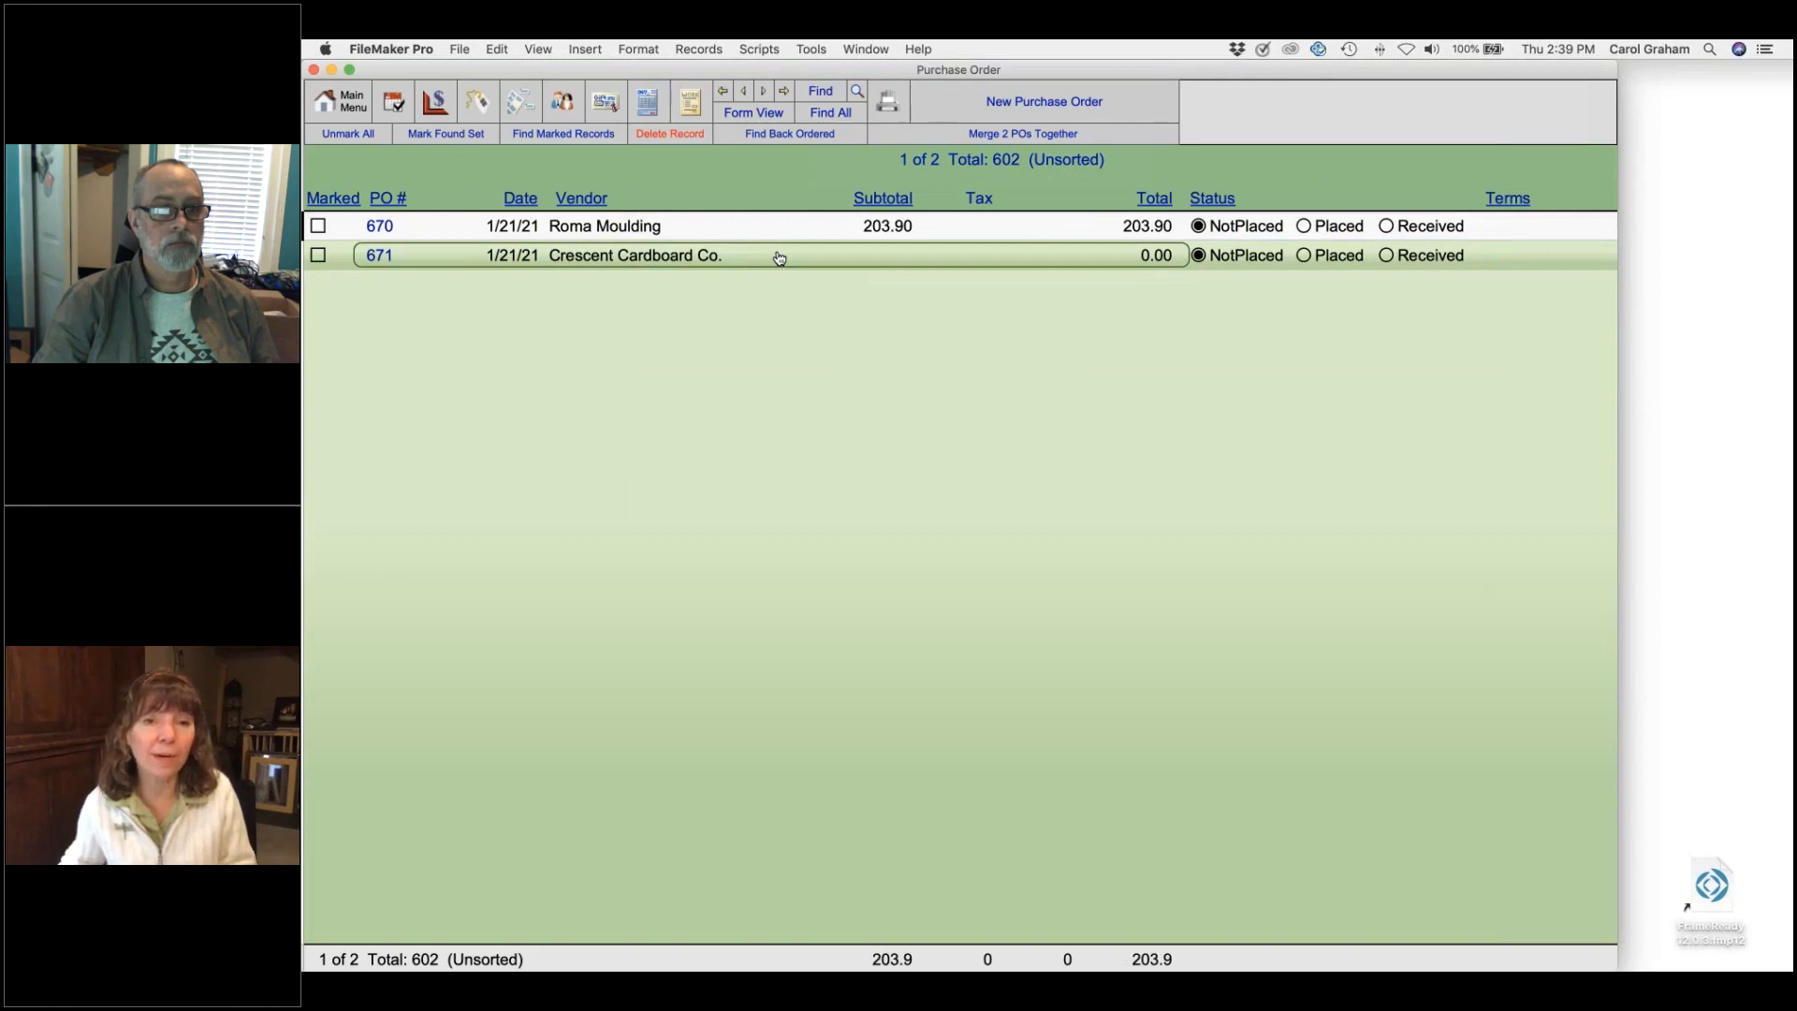
# - Consolidate the merged Roma Moulding purchase order and delete its C1610 white line item
pyautogui.click(717, 236)
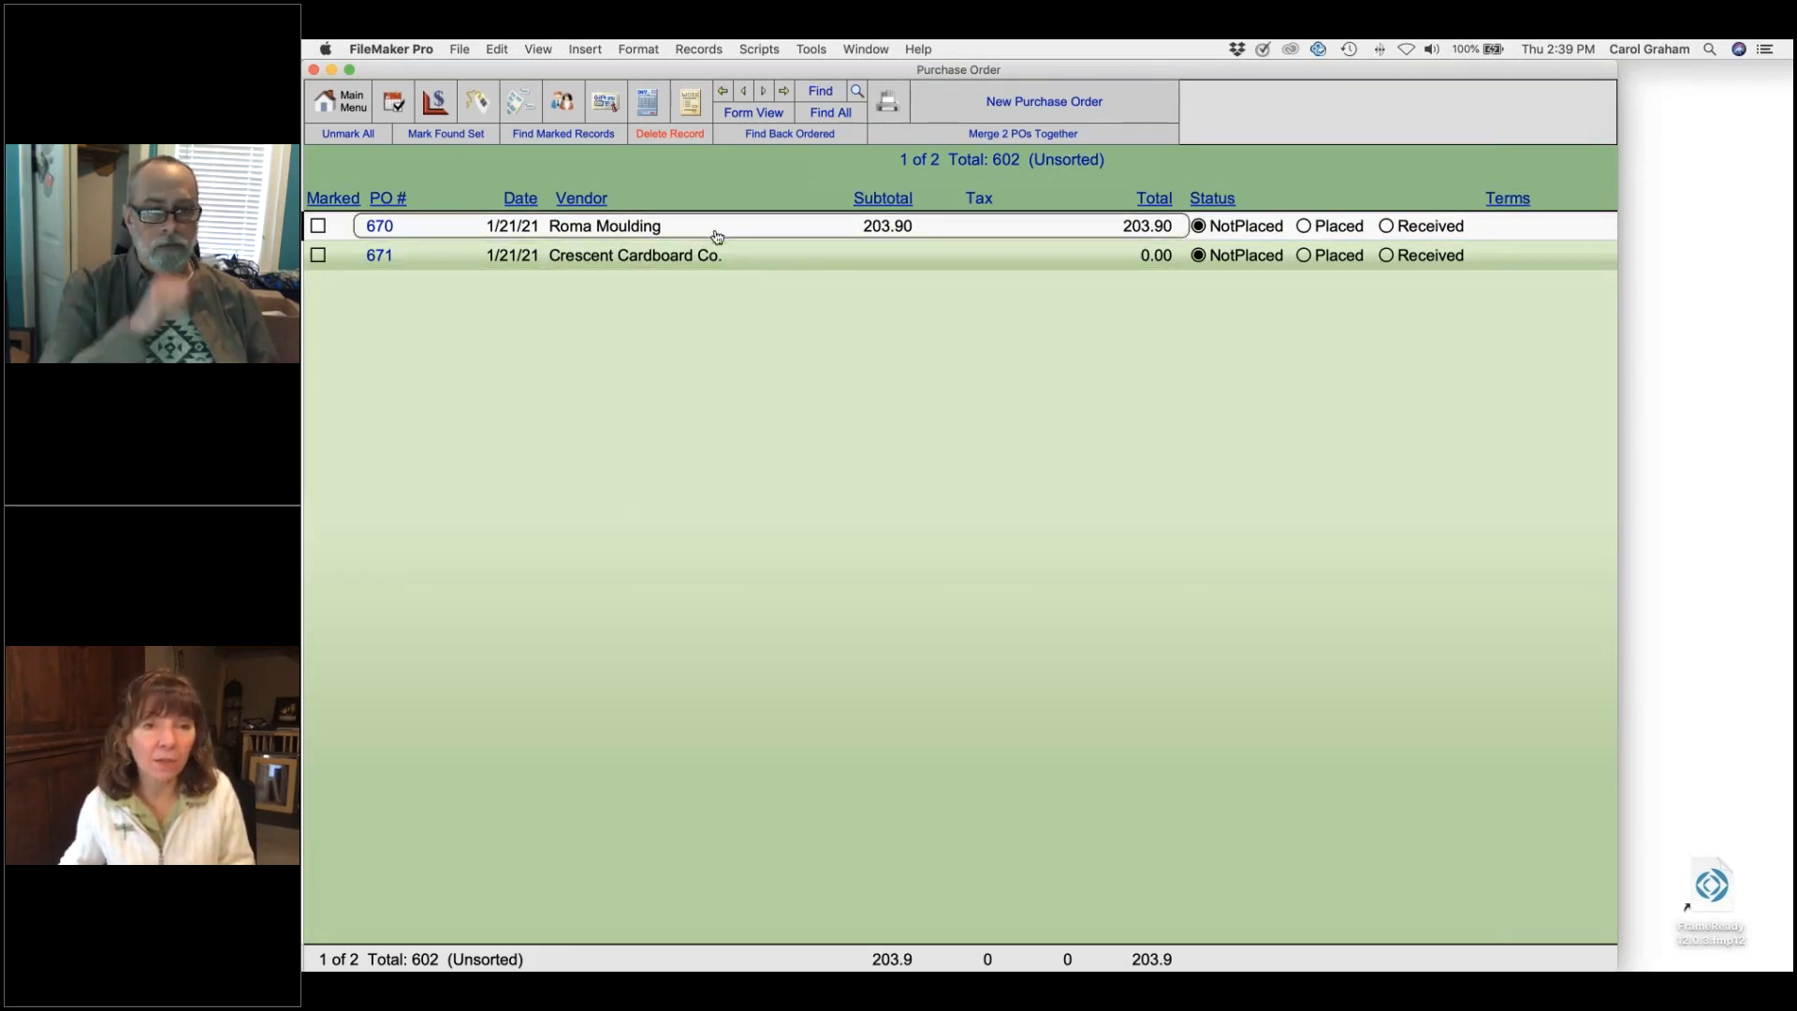
pyautogui.click(714, 233)
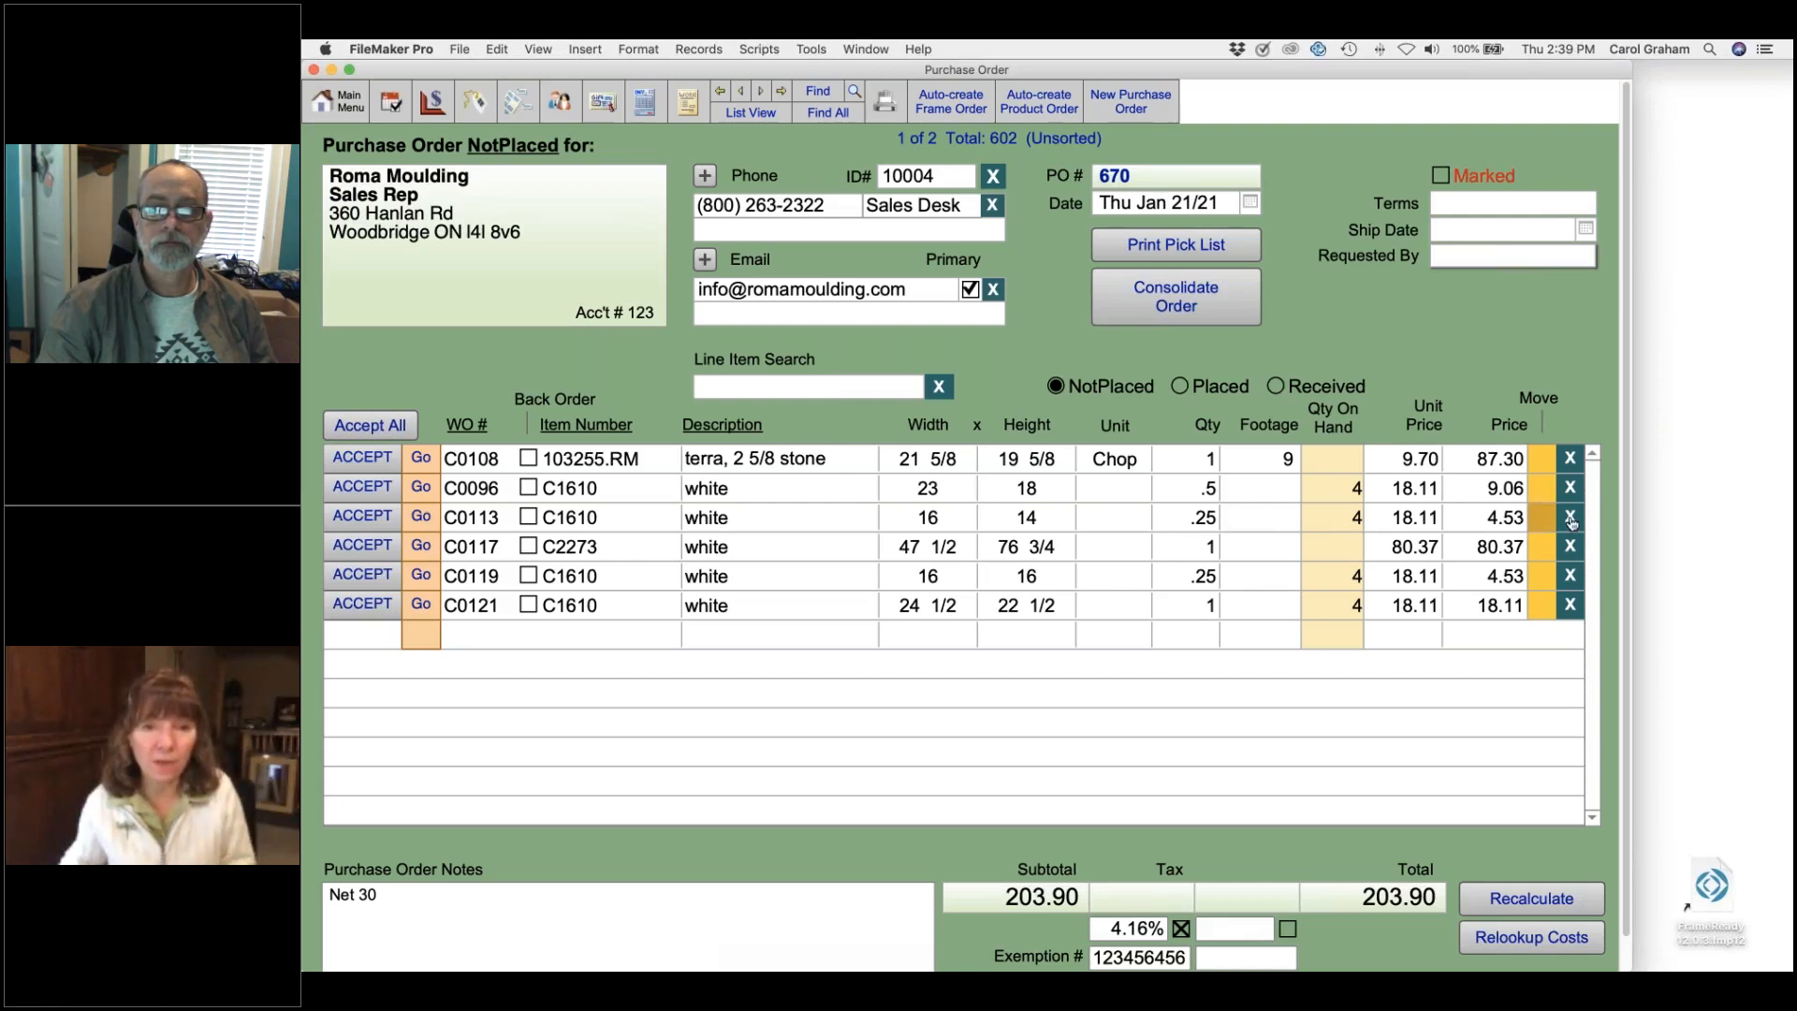
pyautogui.click(1170, 309)
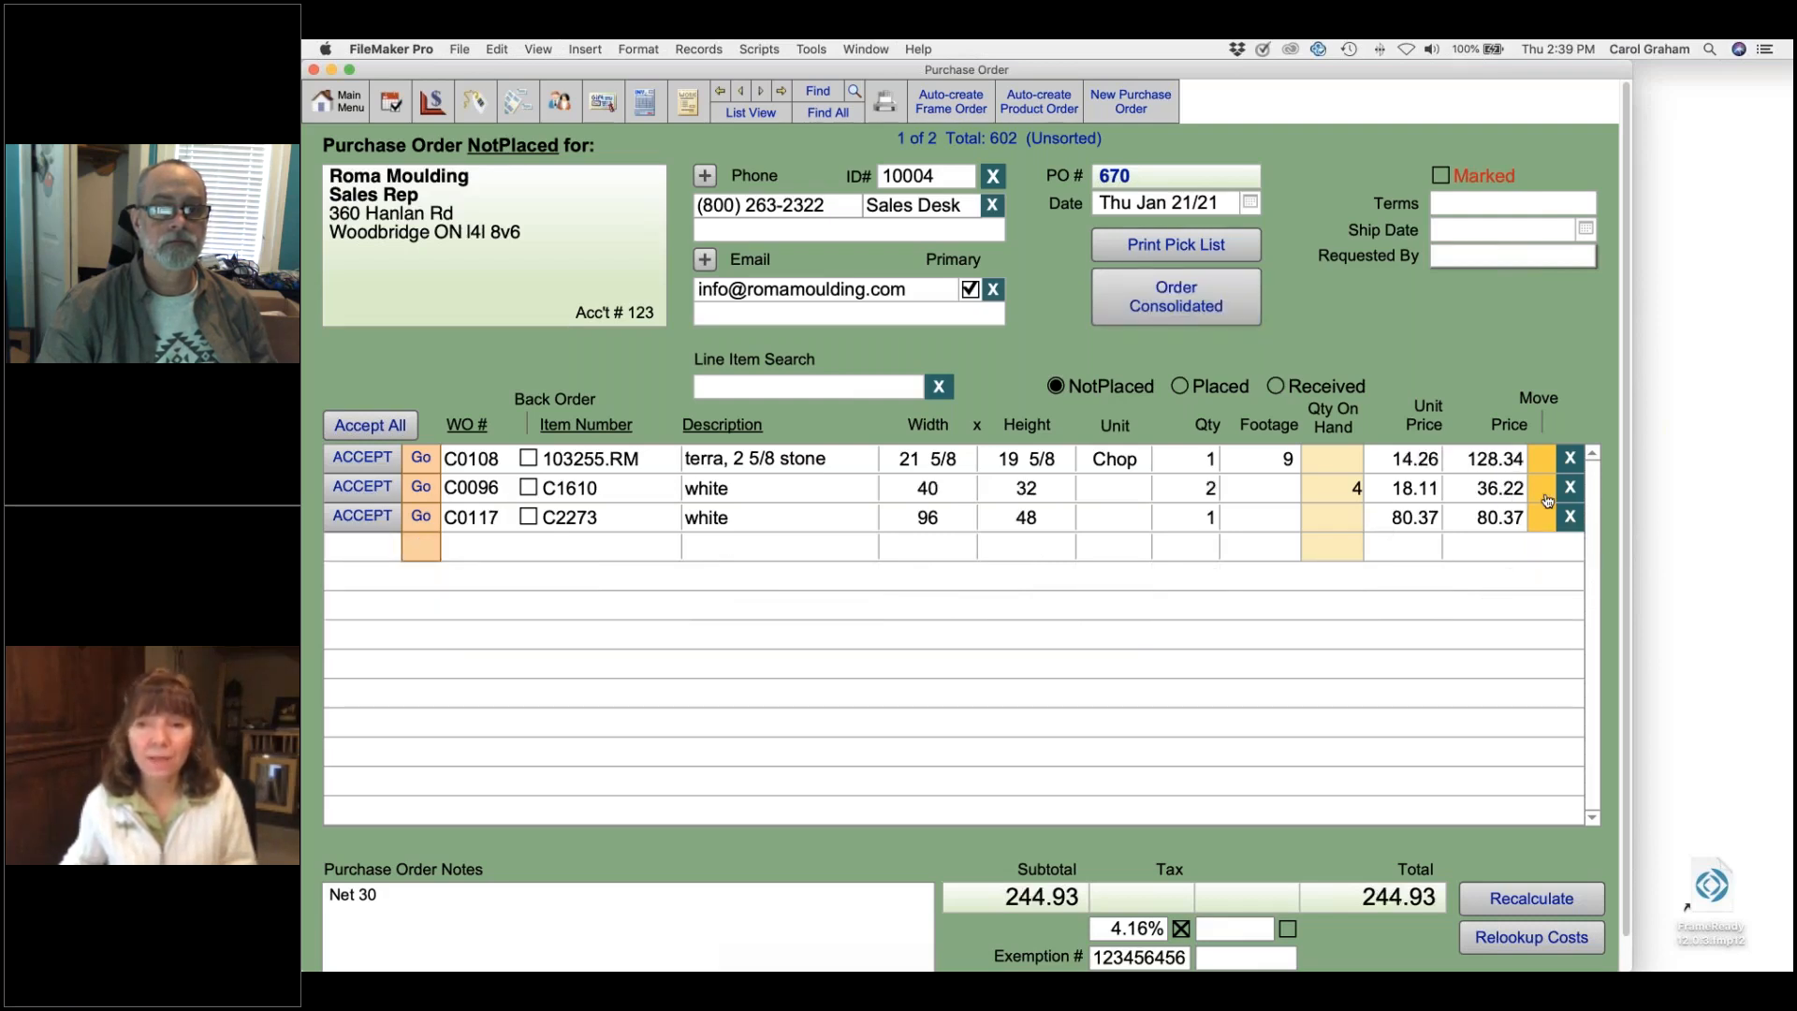
pyautogui.click(1570, 488)
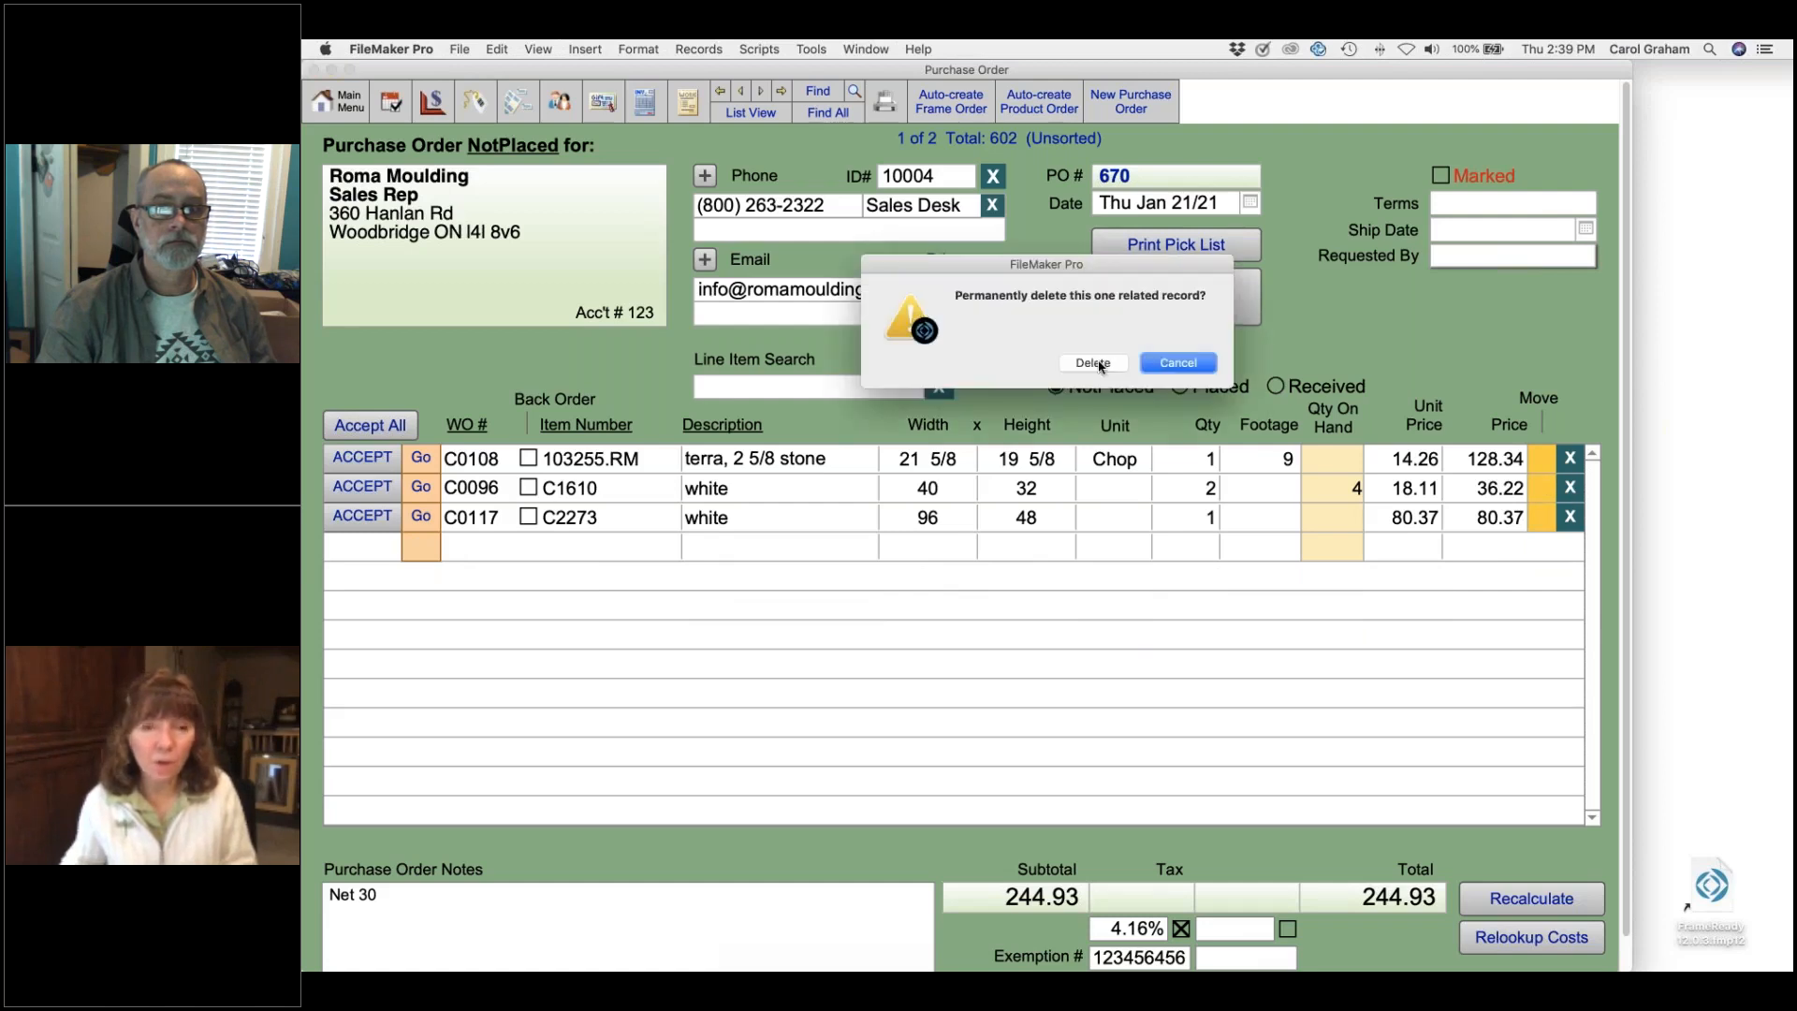
pyautogui.click(1100, 365)
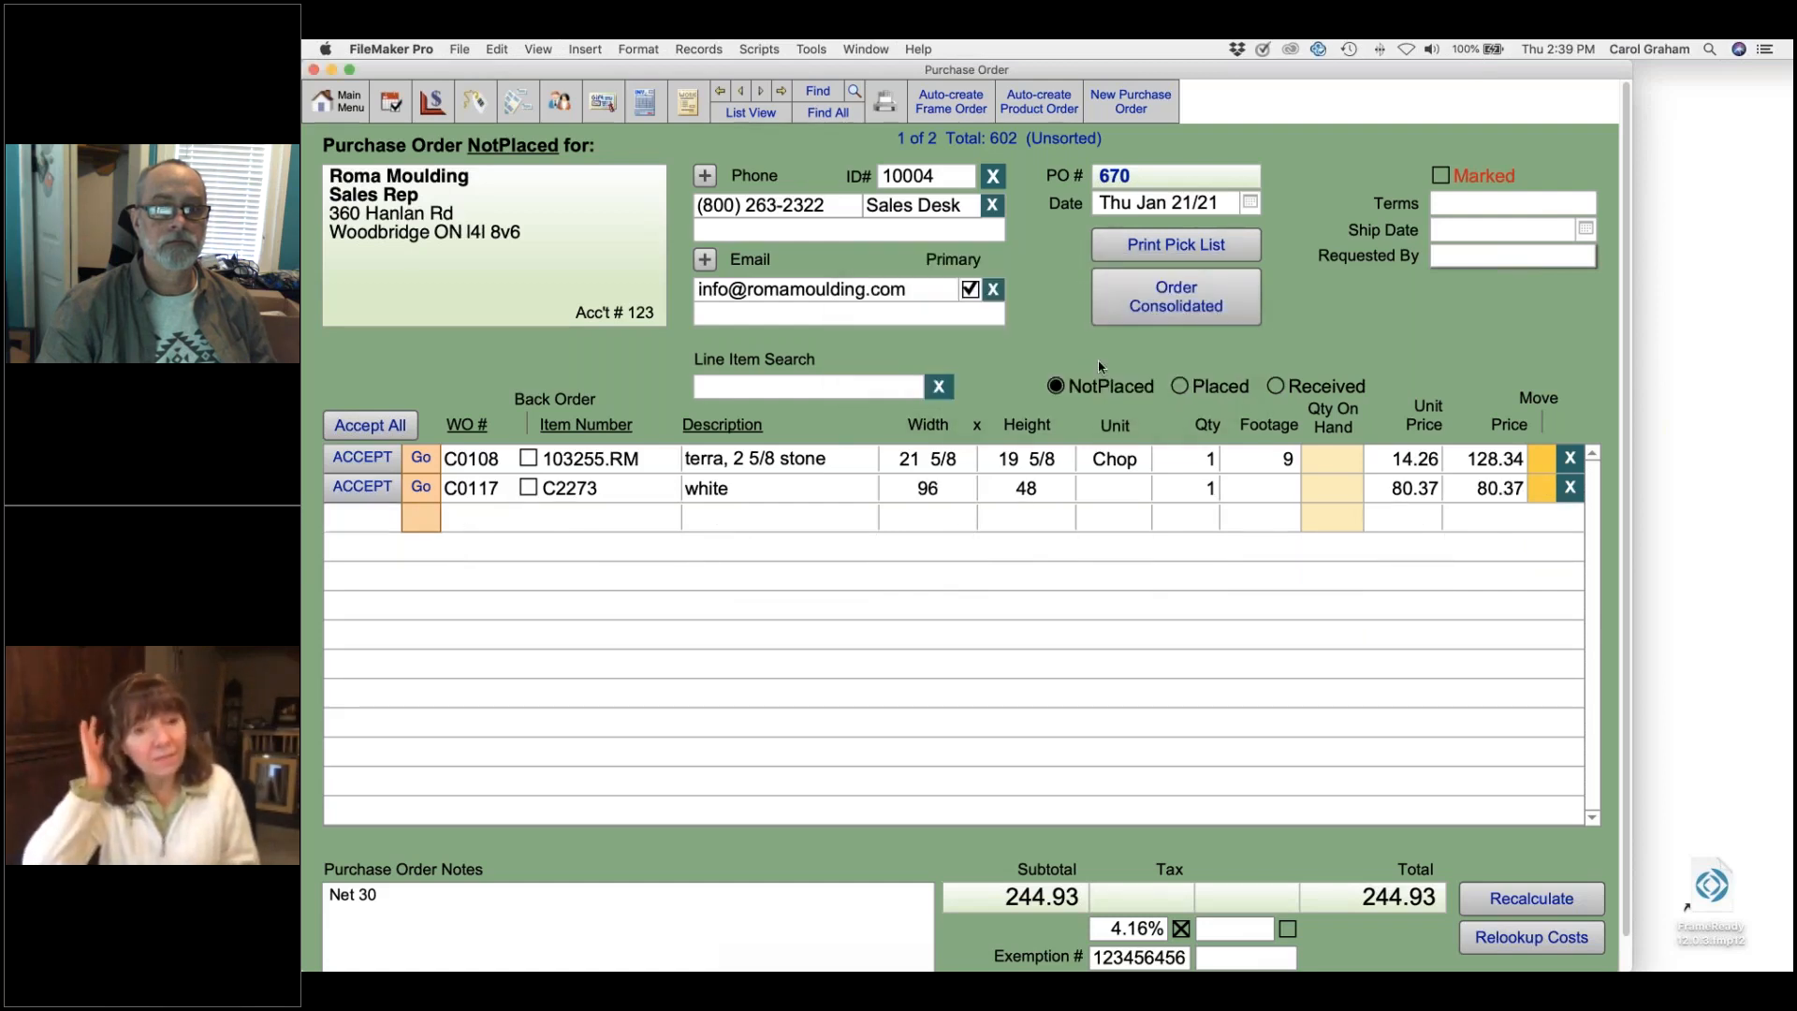
# - Move the C2273 white line item from the Roma Moulding order to the Crescent Cardboard Co. order, and open the Crescent order
pyautogui.click(751, 113)
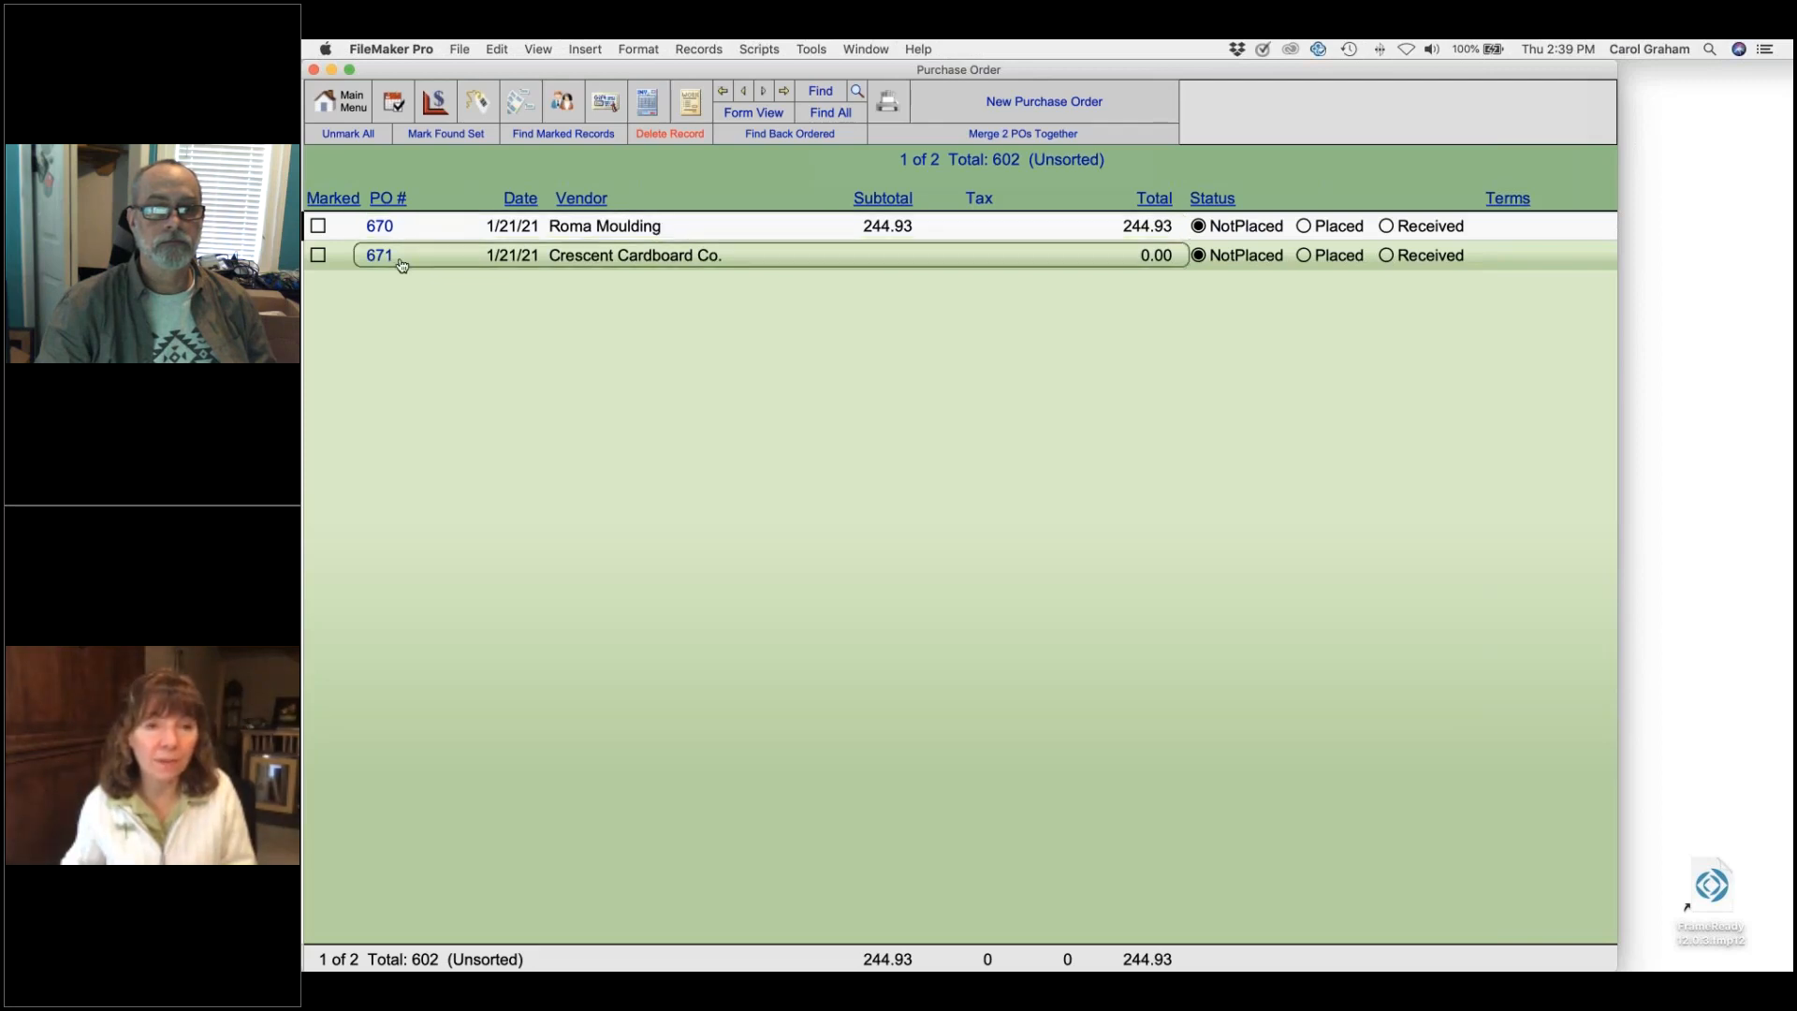
pyautogui.click(905, 246)
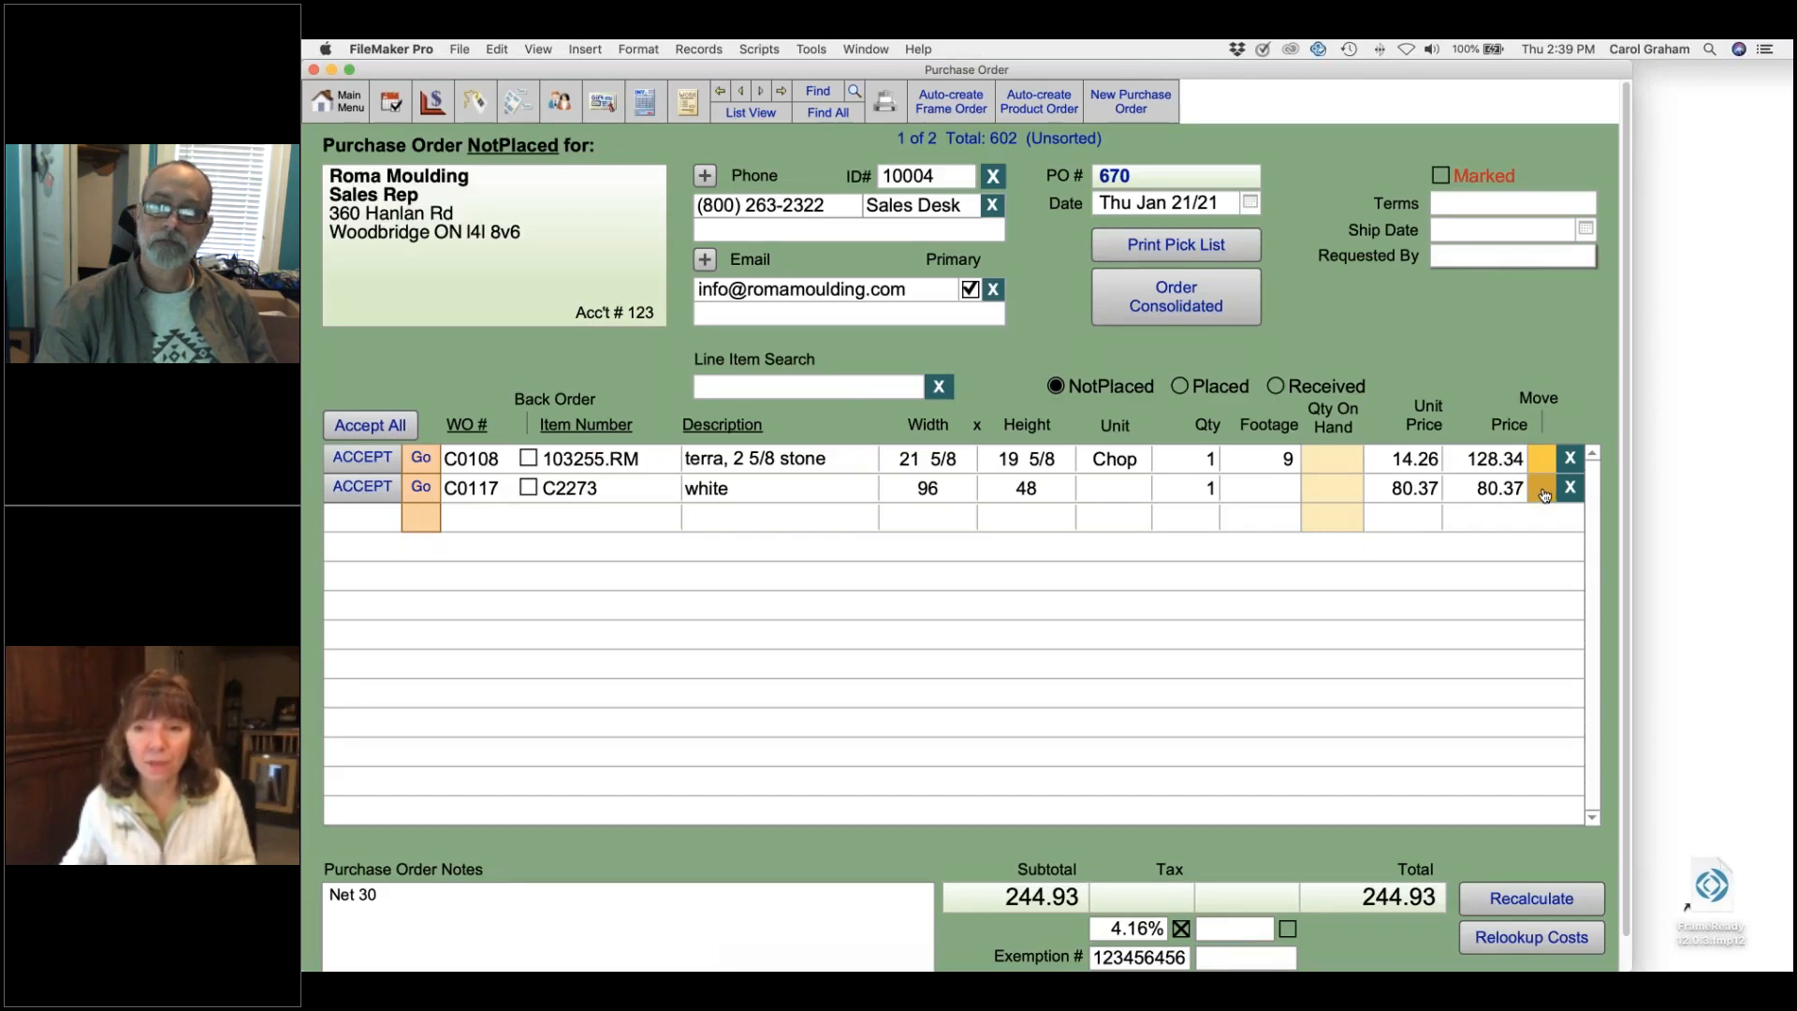
pyautogui.click(1542, 490)
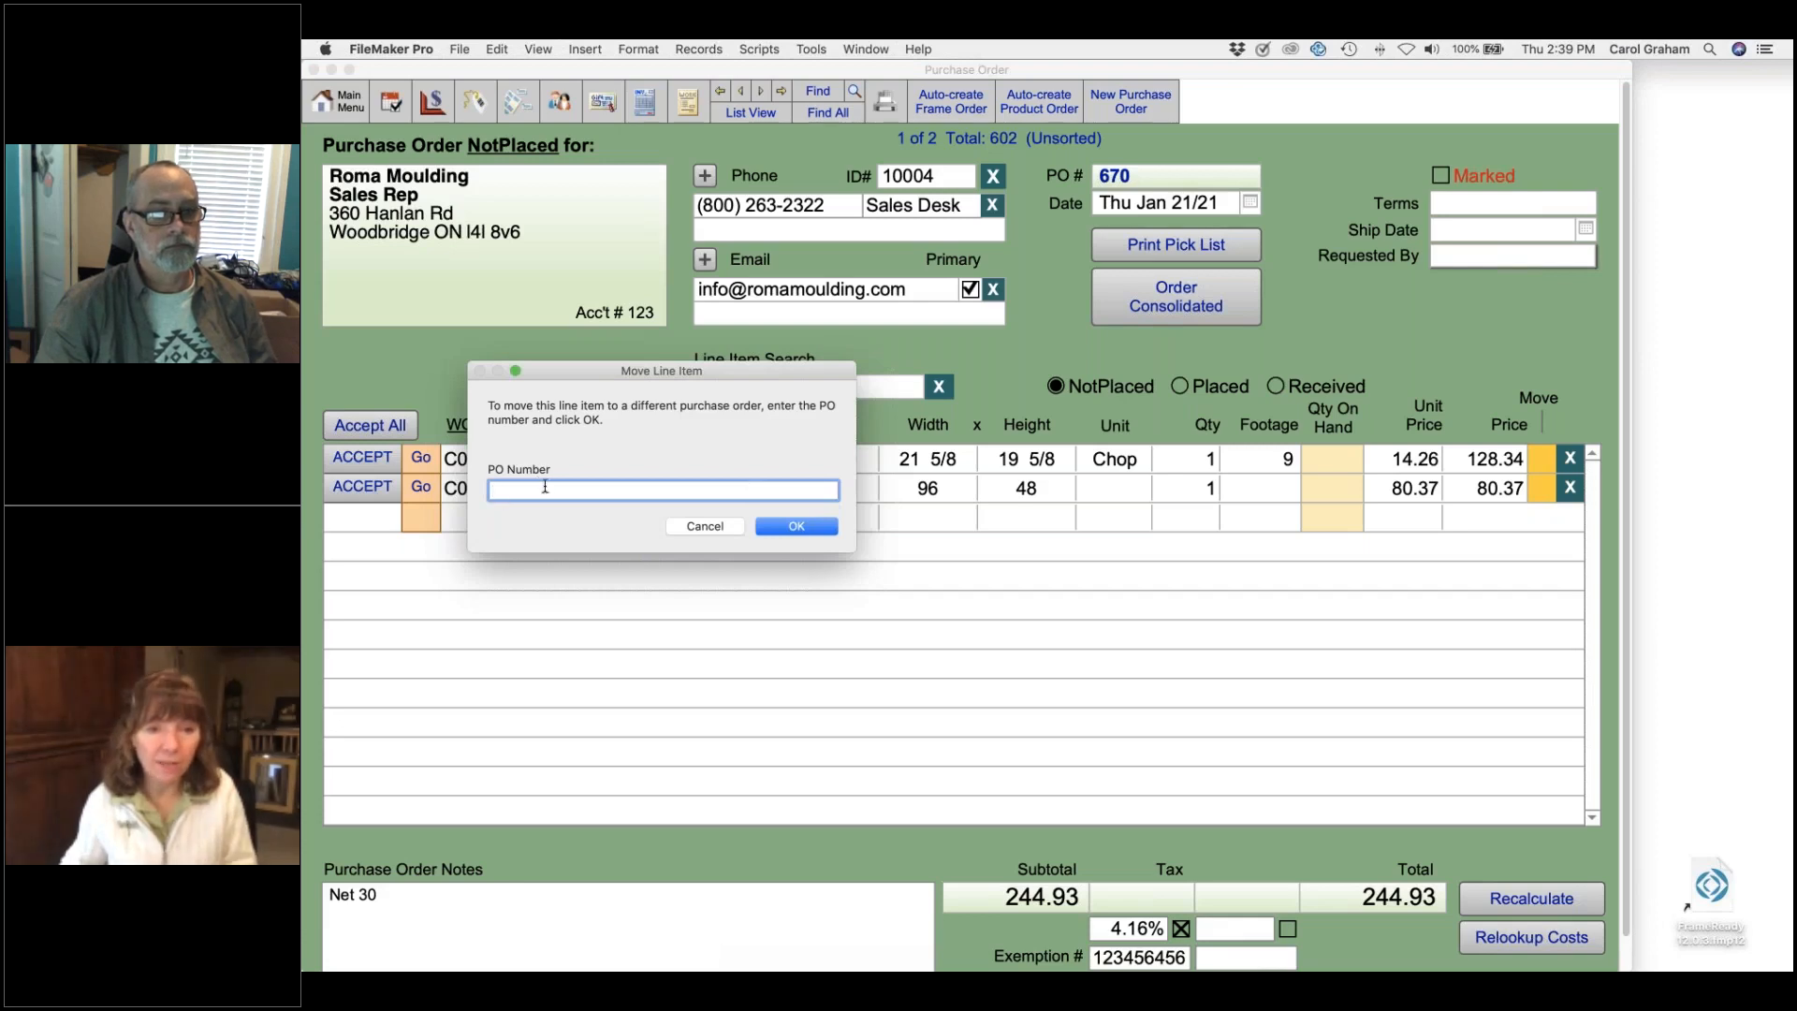
pyautogui.write('671')
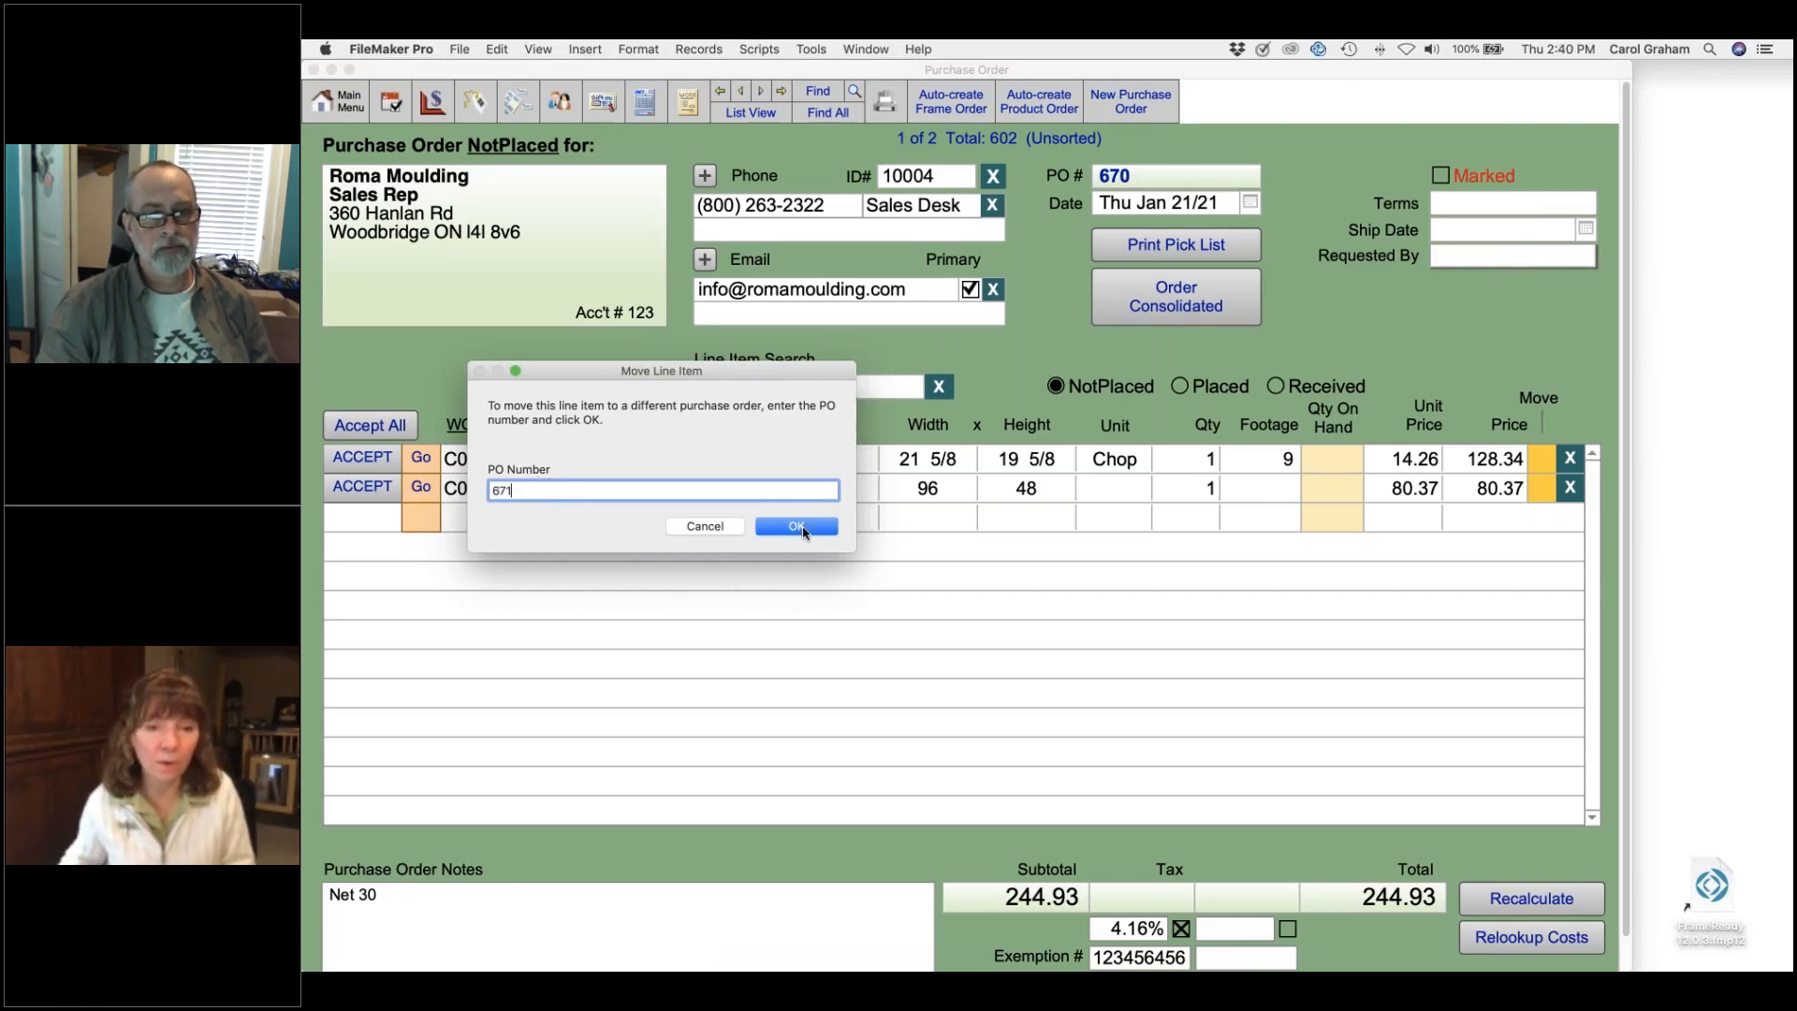
pyautogui.press('Return')
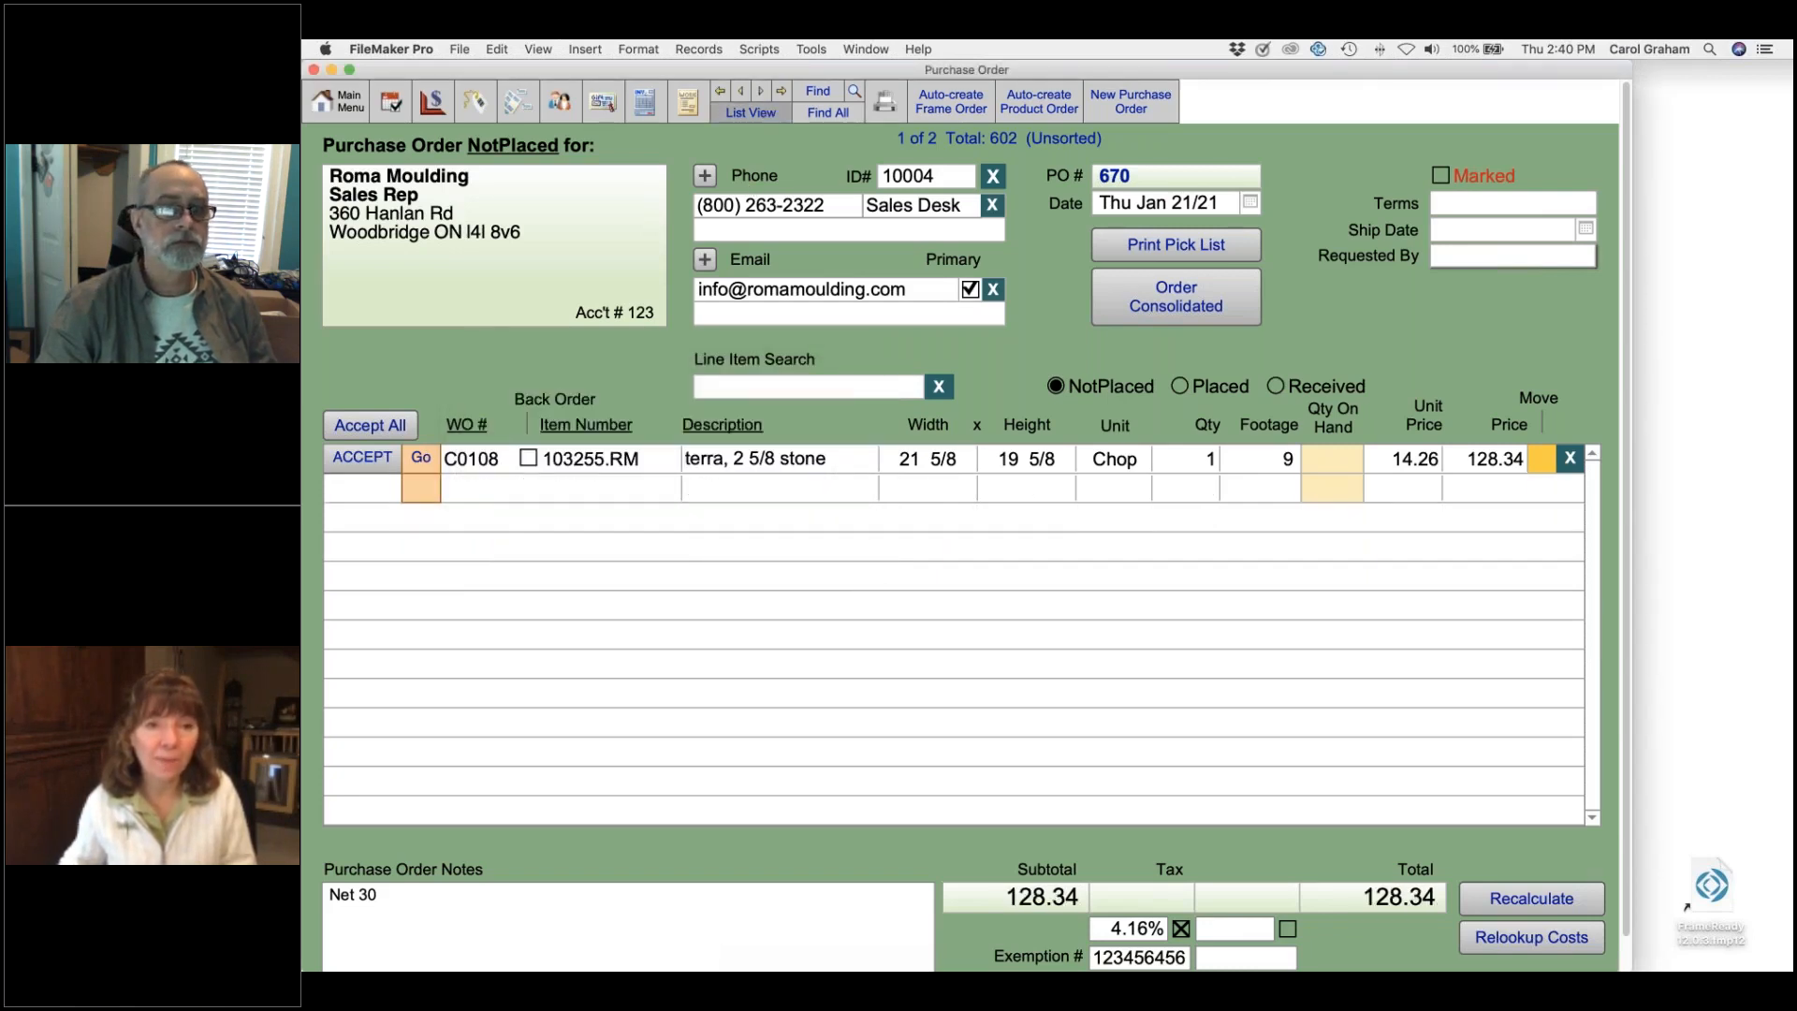
pyautogui.click(751, 112)
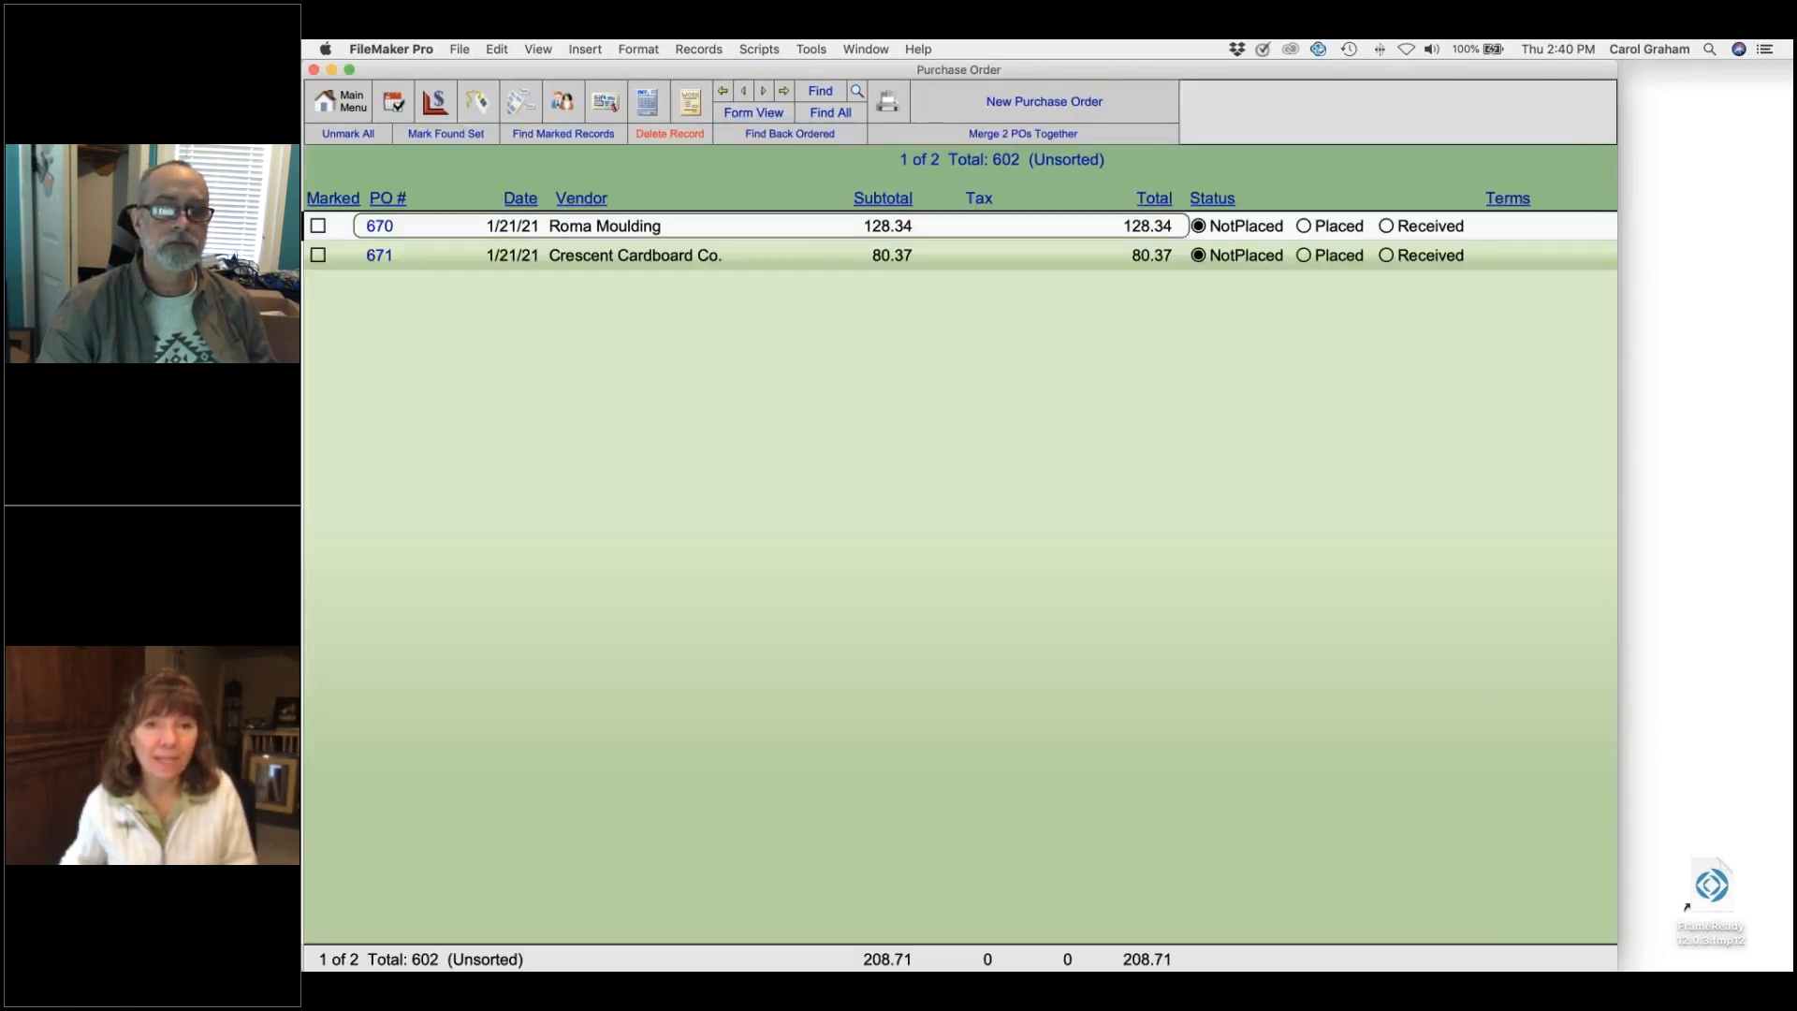
pyautogui.click(765, 262)
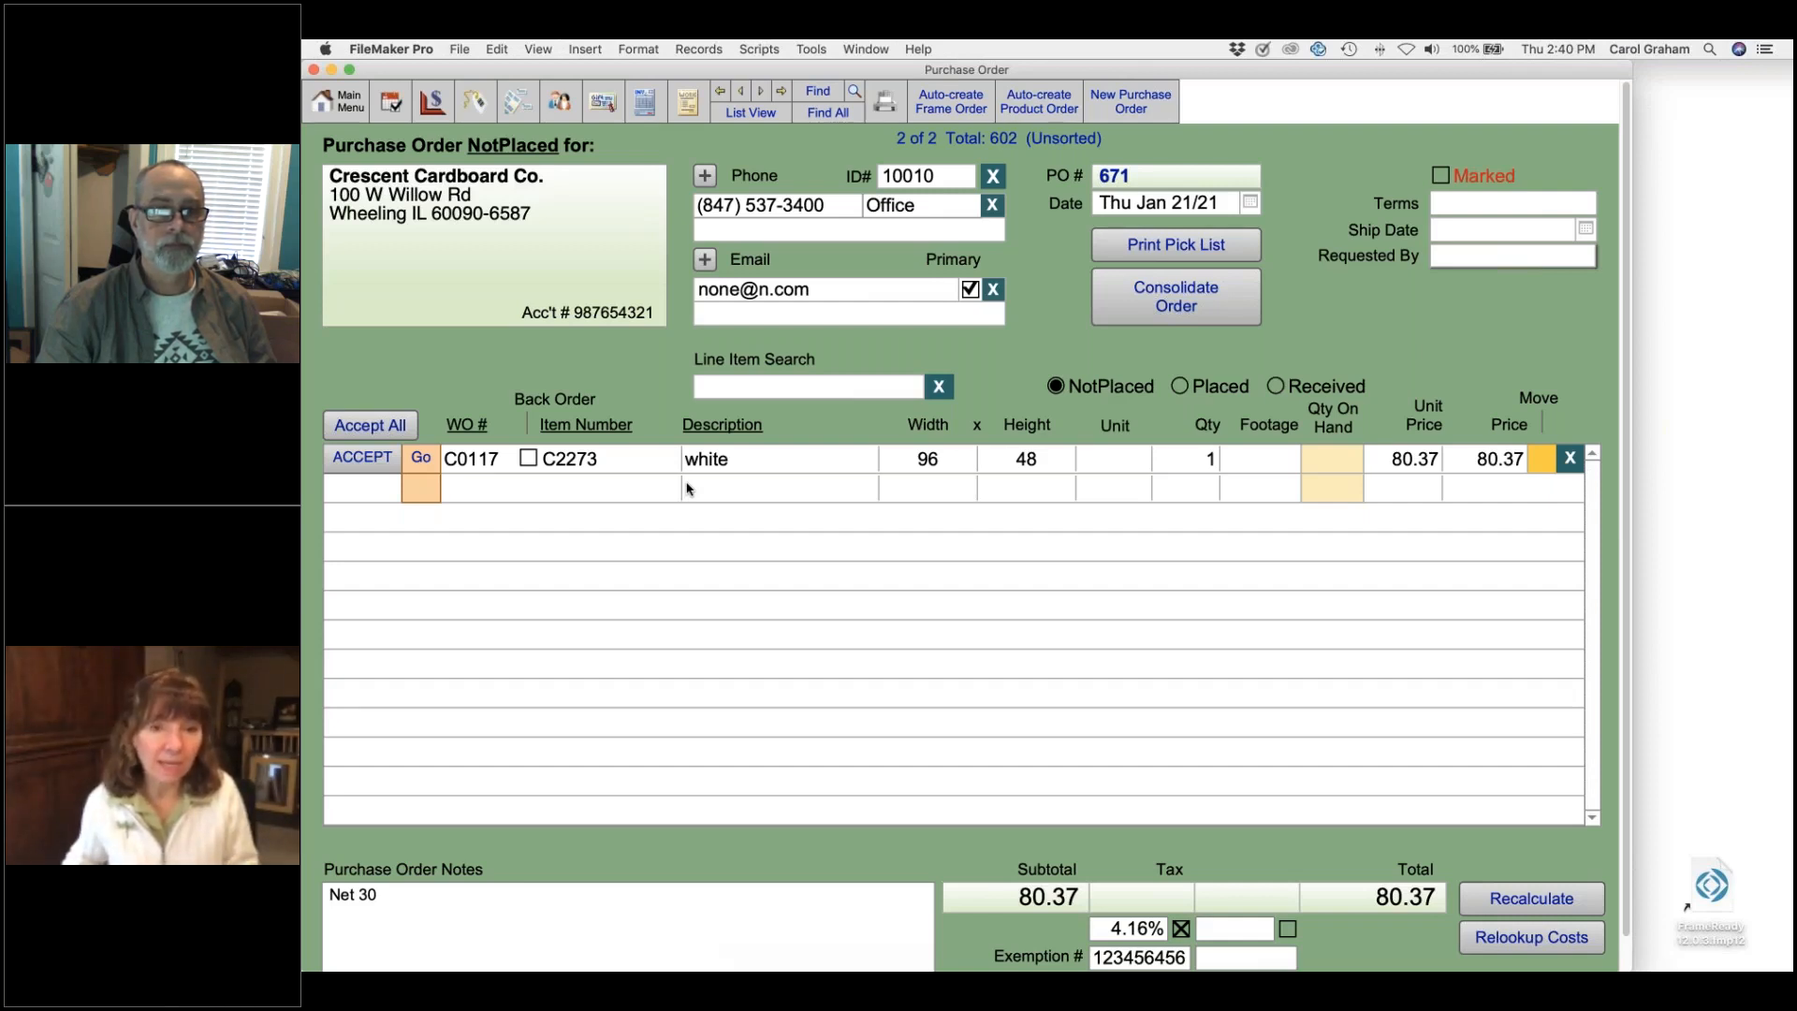
# - Return to the purchase order list and find all purchase orders dated 1/21/2021
pyautogui.click(739, 118)
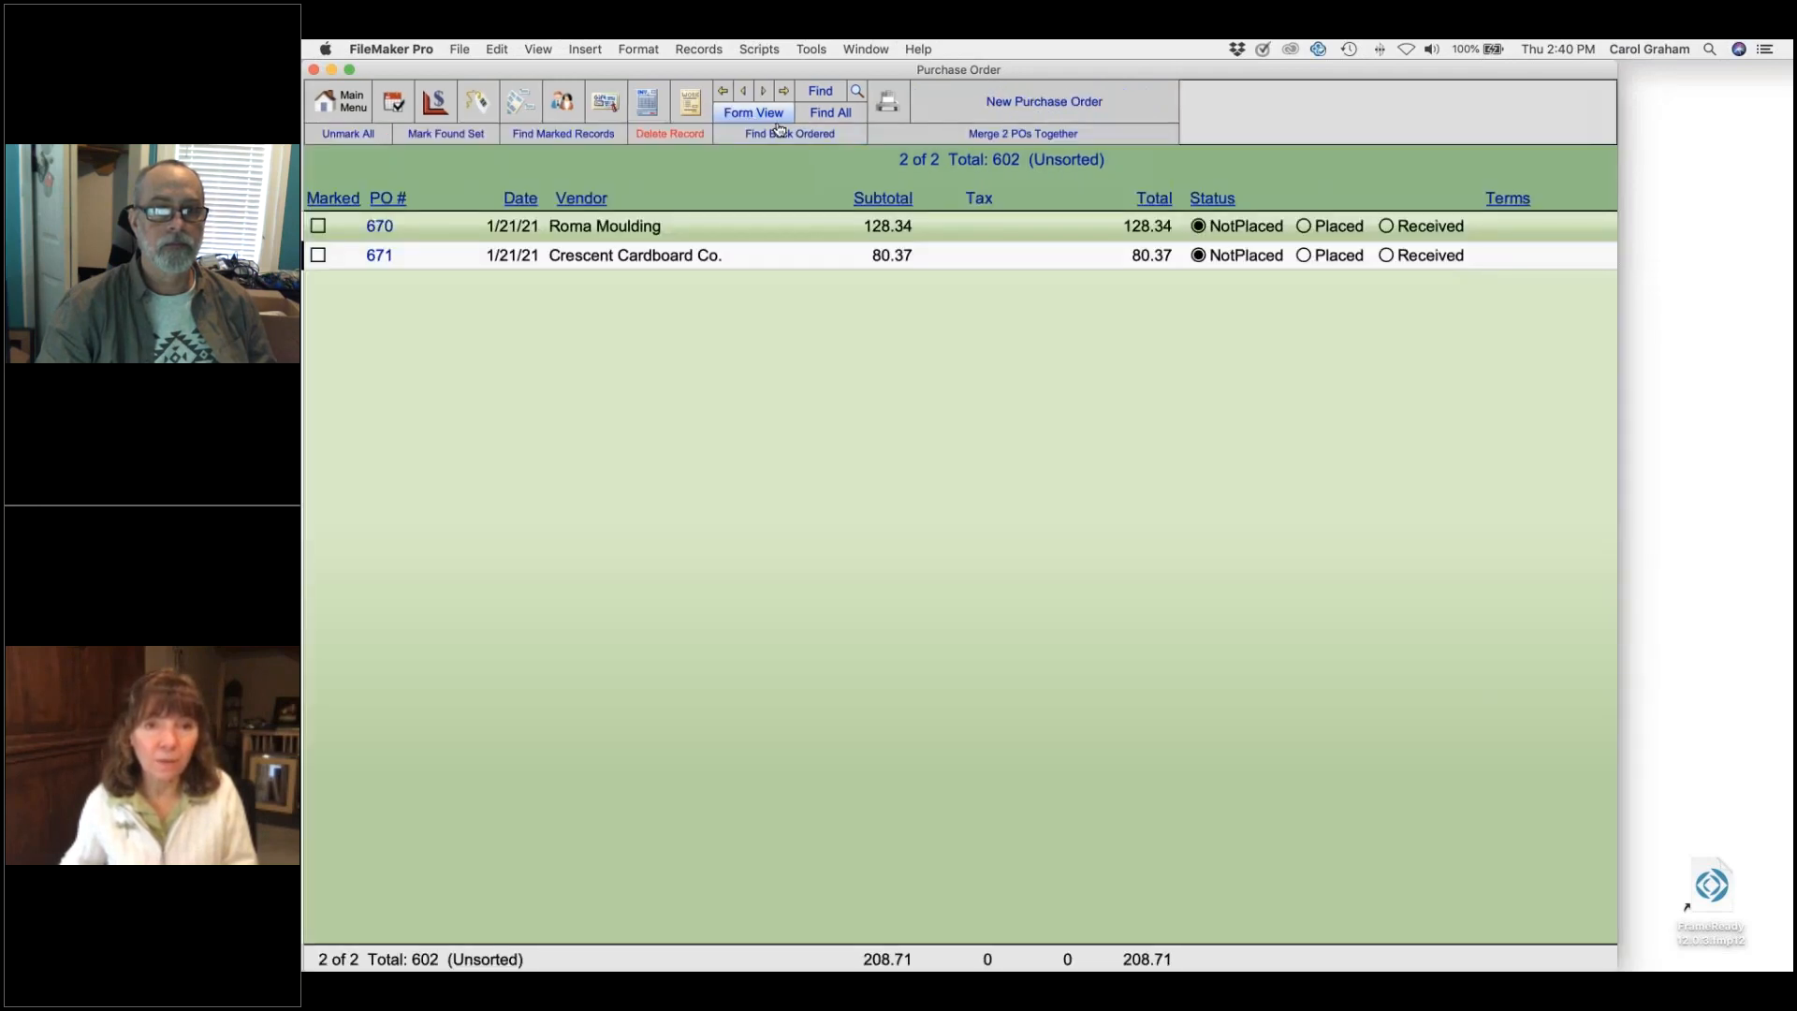
pyautogui.click(820, 93)
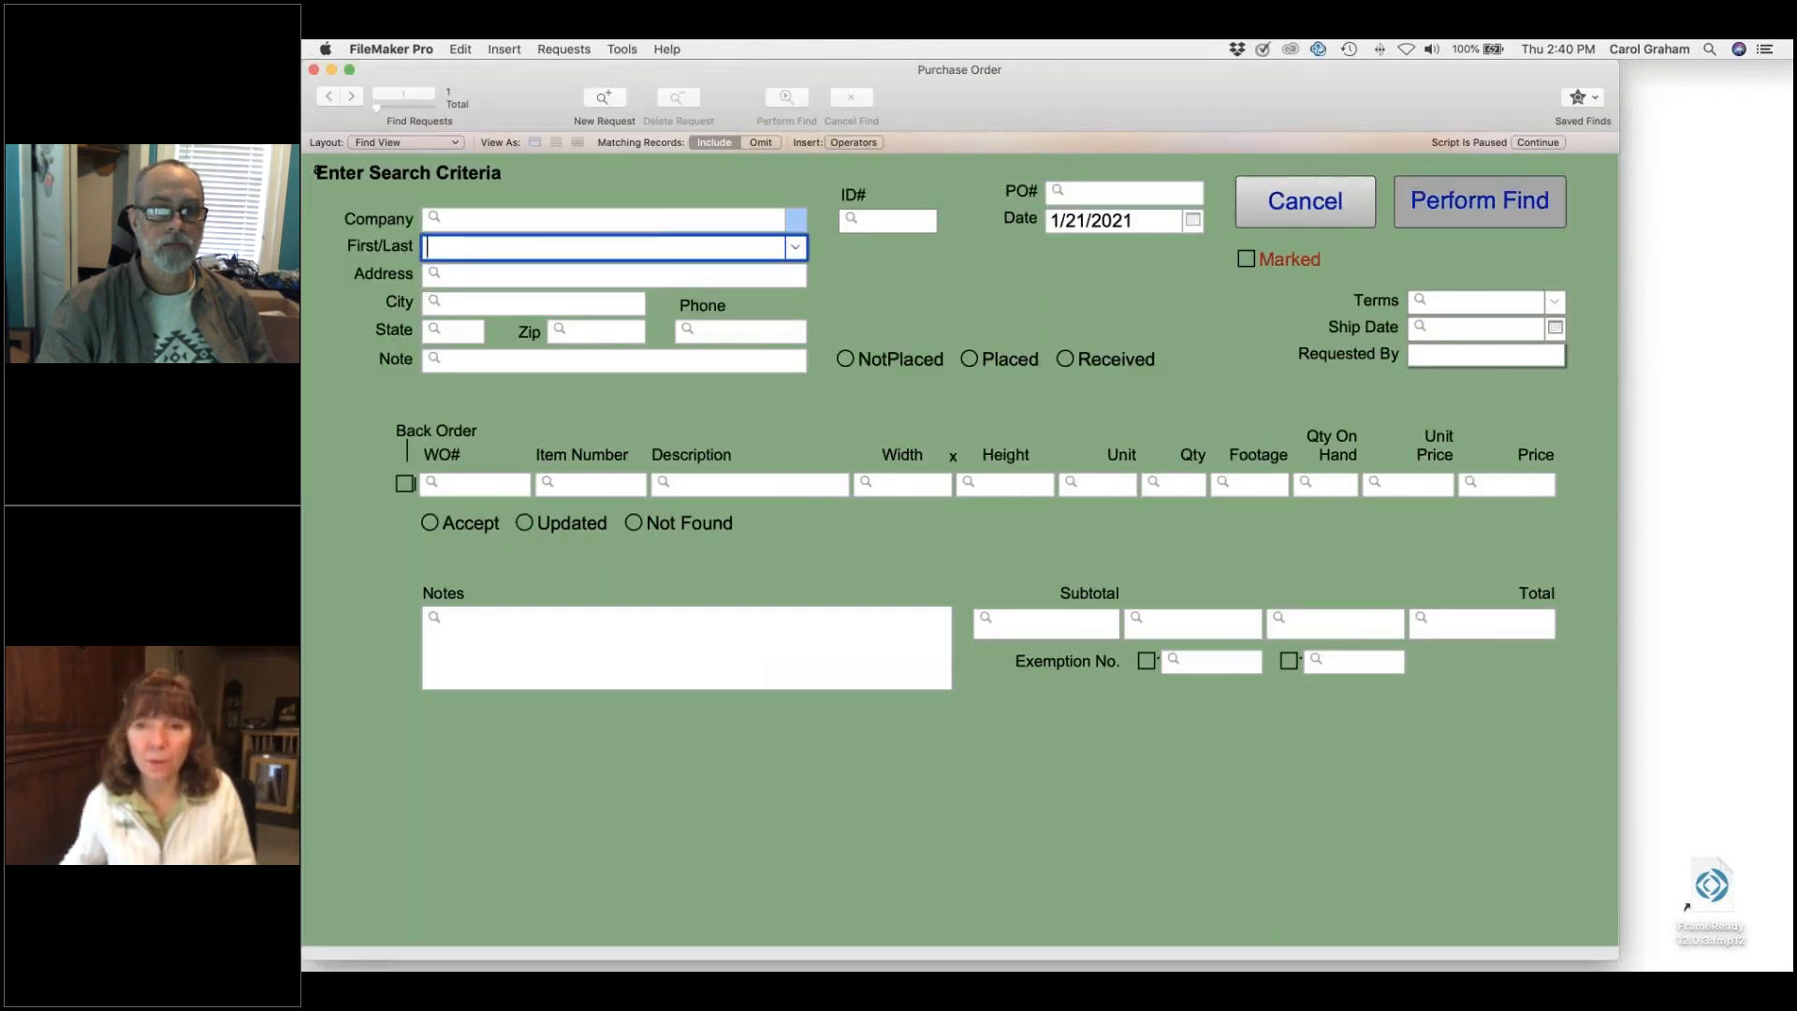
pyautogui.press('Return')
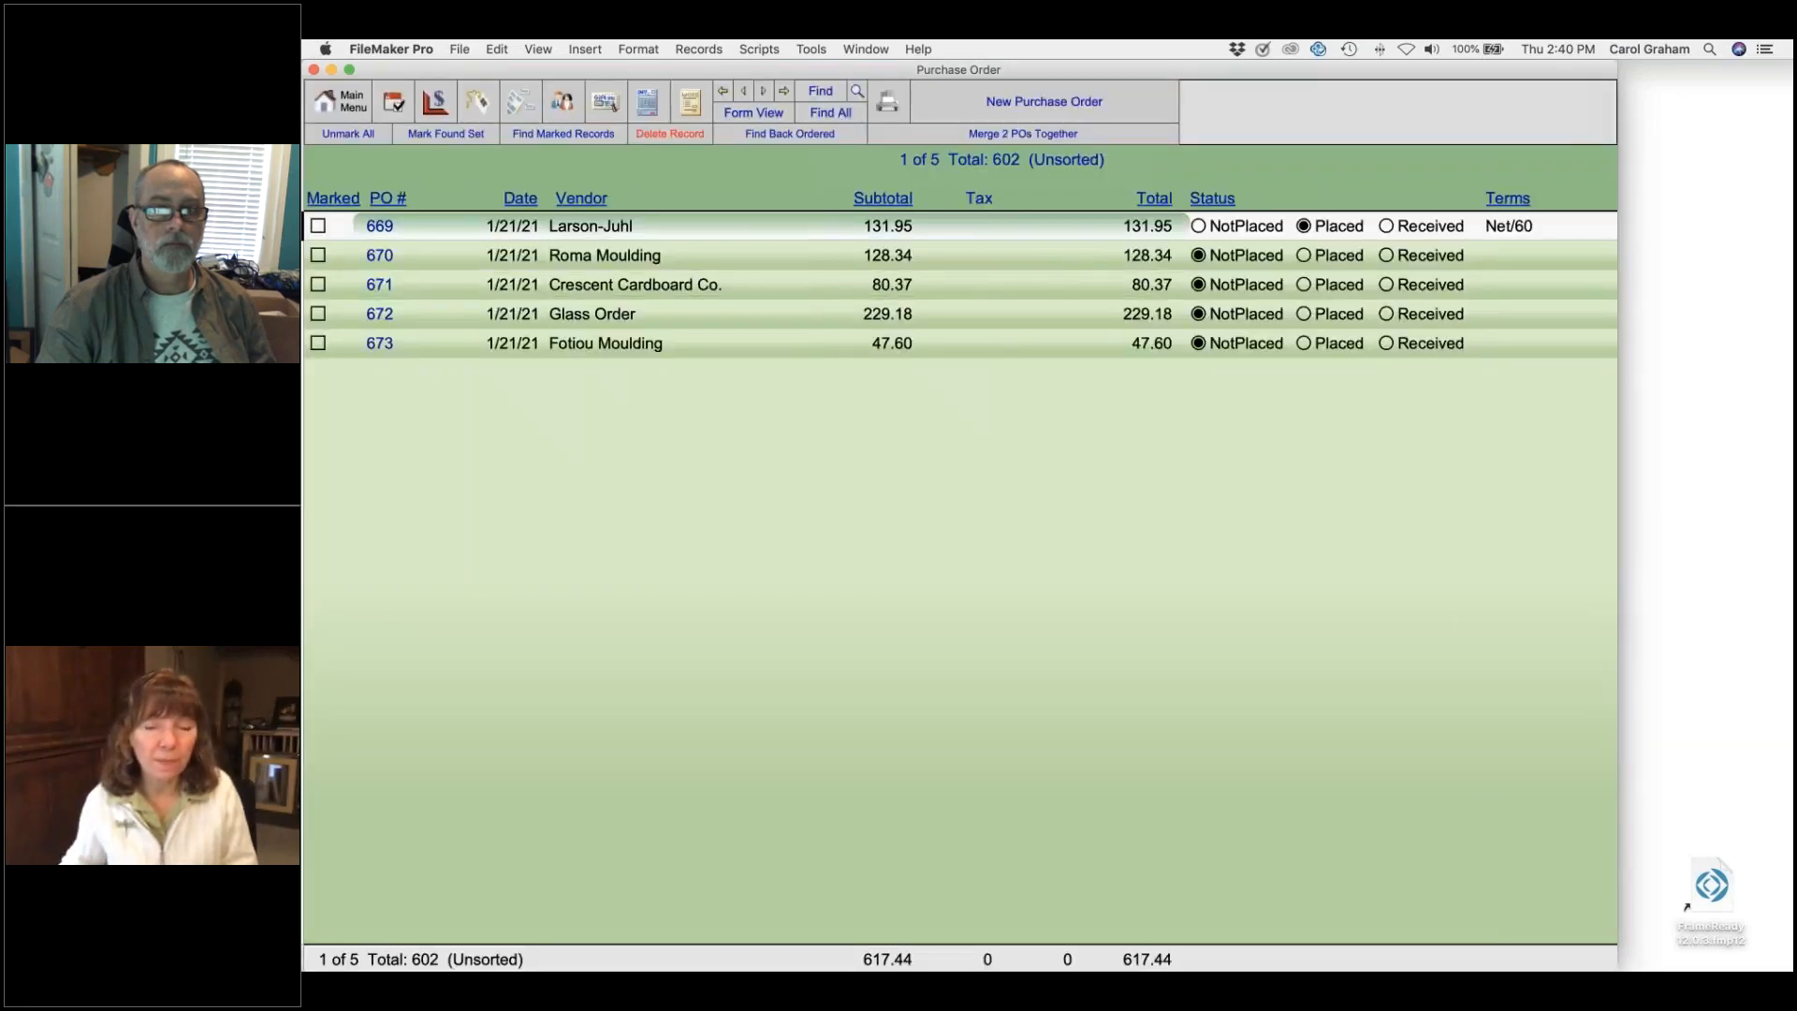
# - Open the Larson-Juhl order, view the work order linked to its B8801 featherstone line item, and return to the purchase order
pyautogui.click(380, 227)
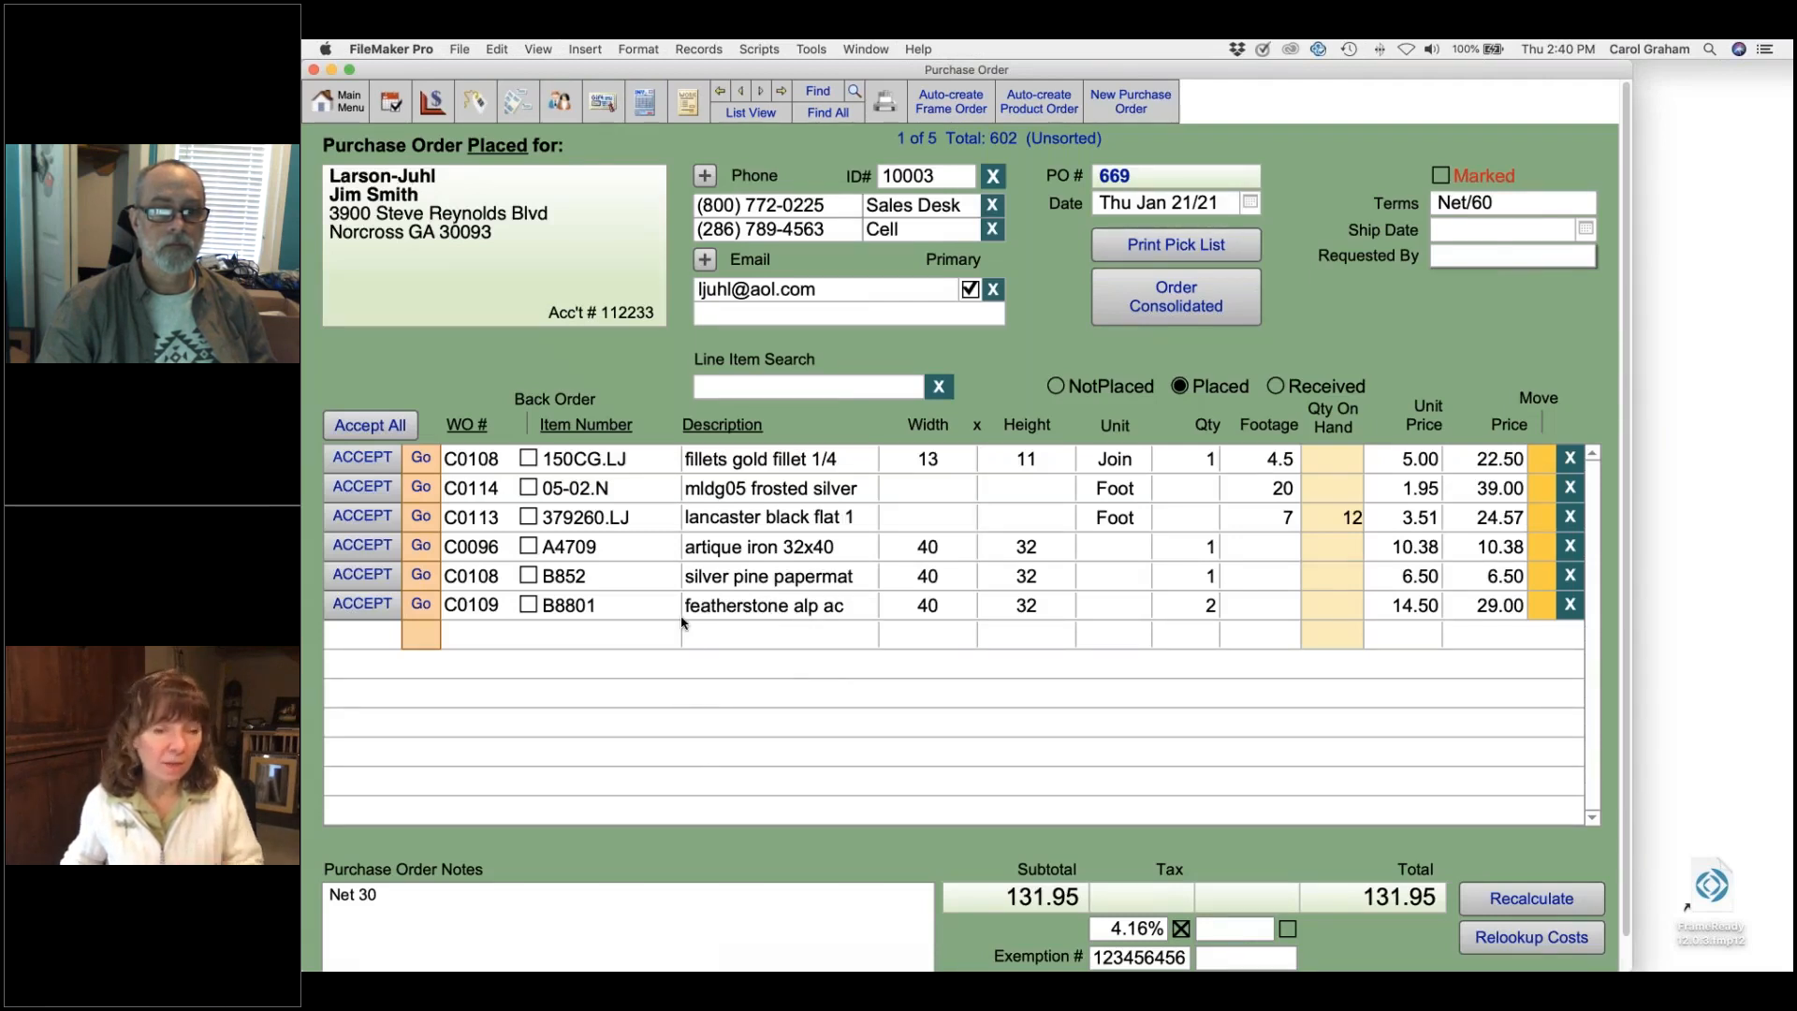
pyautogui.click(474, 615)
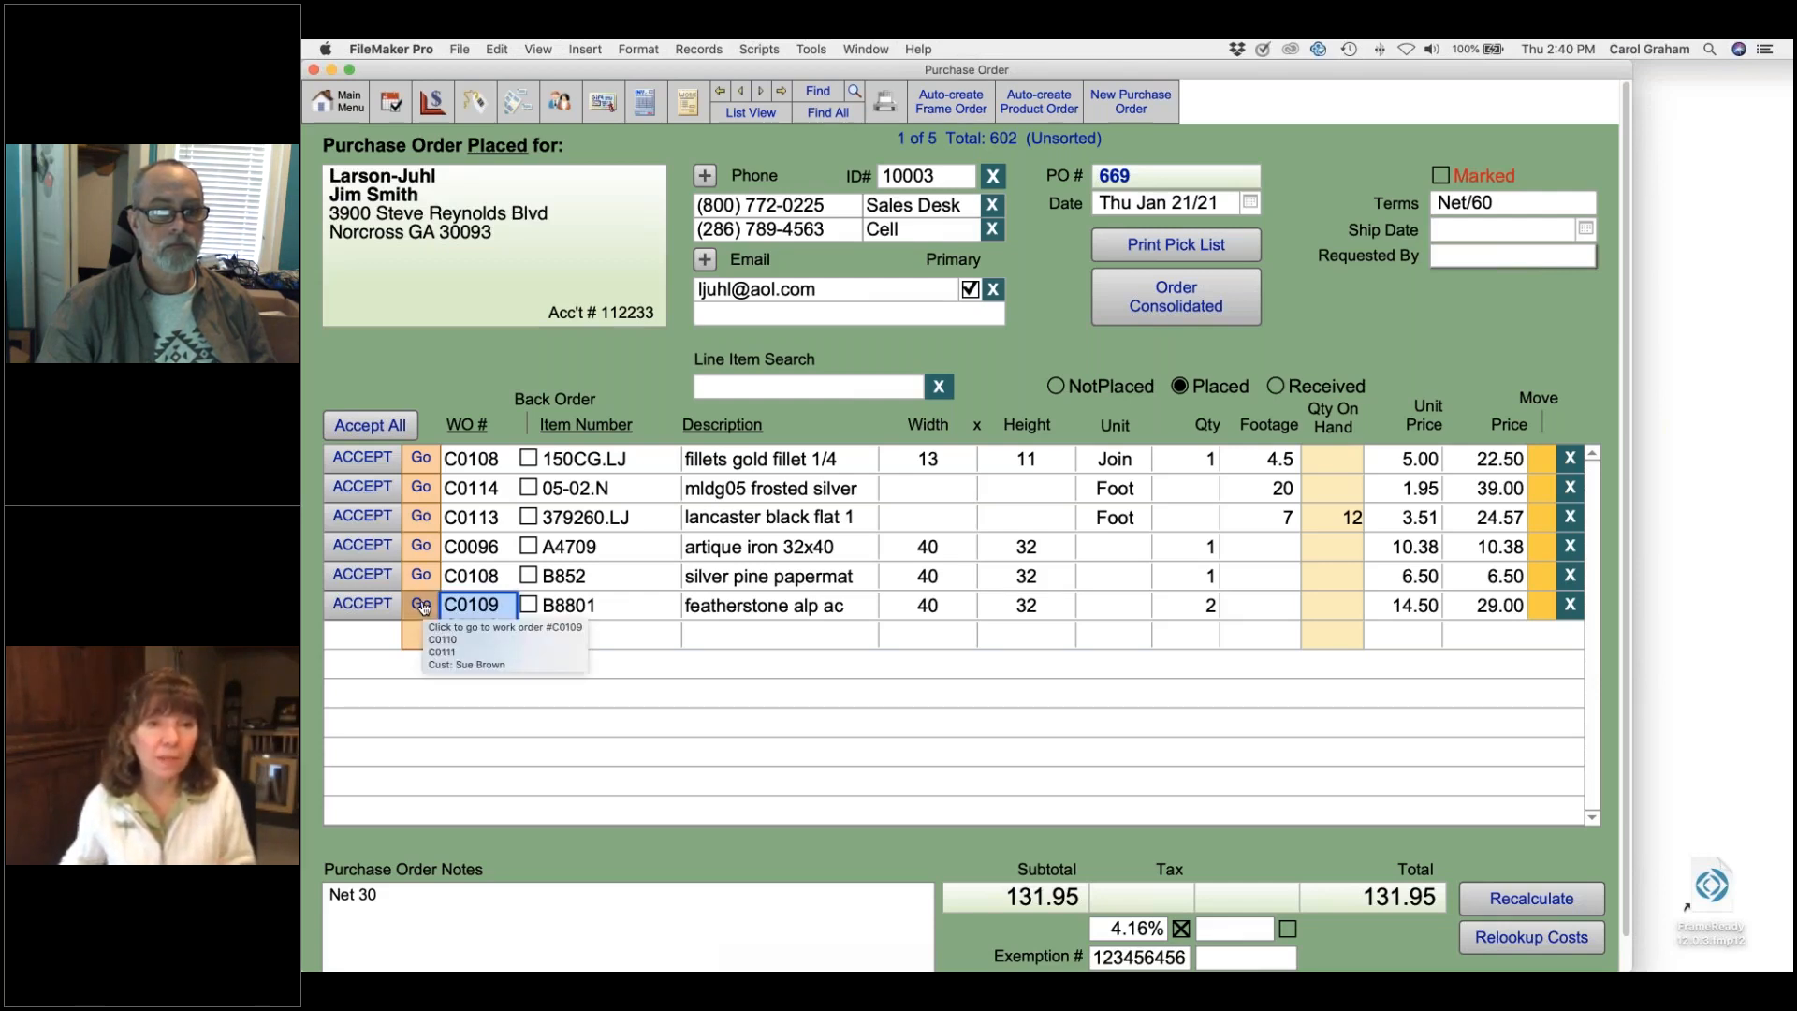
pyautogui.click(421, 605)
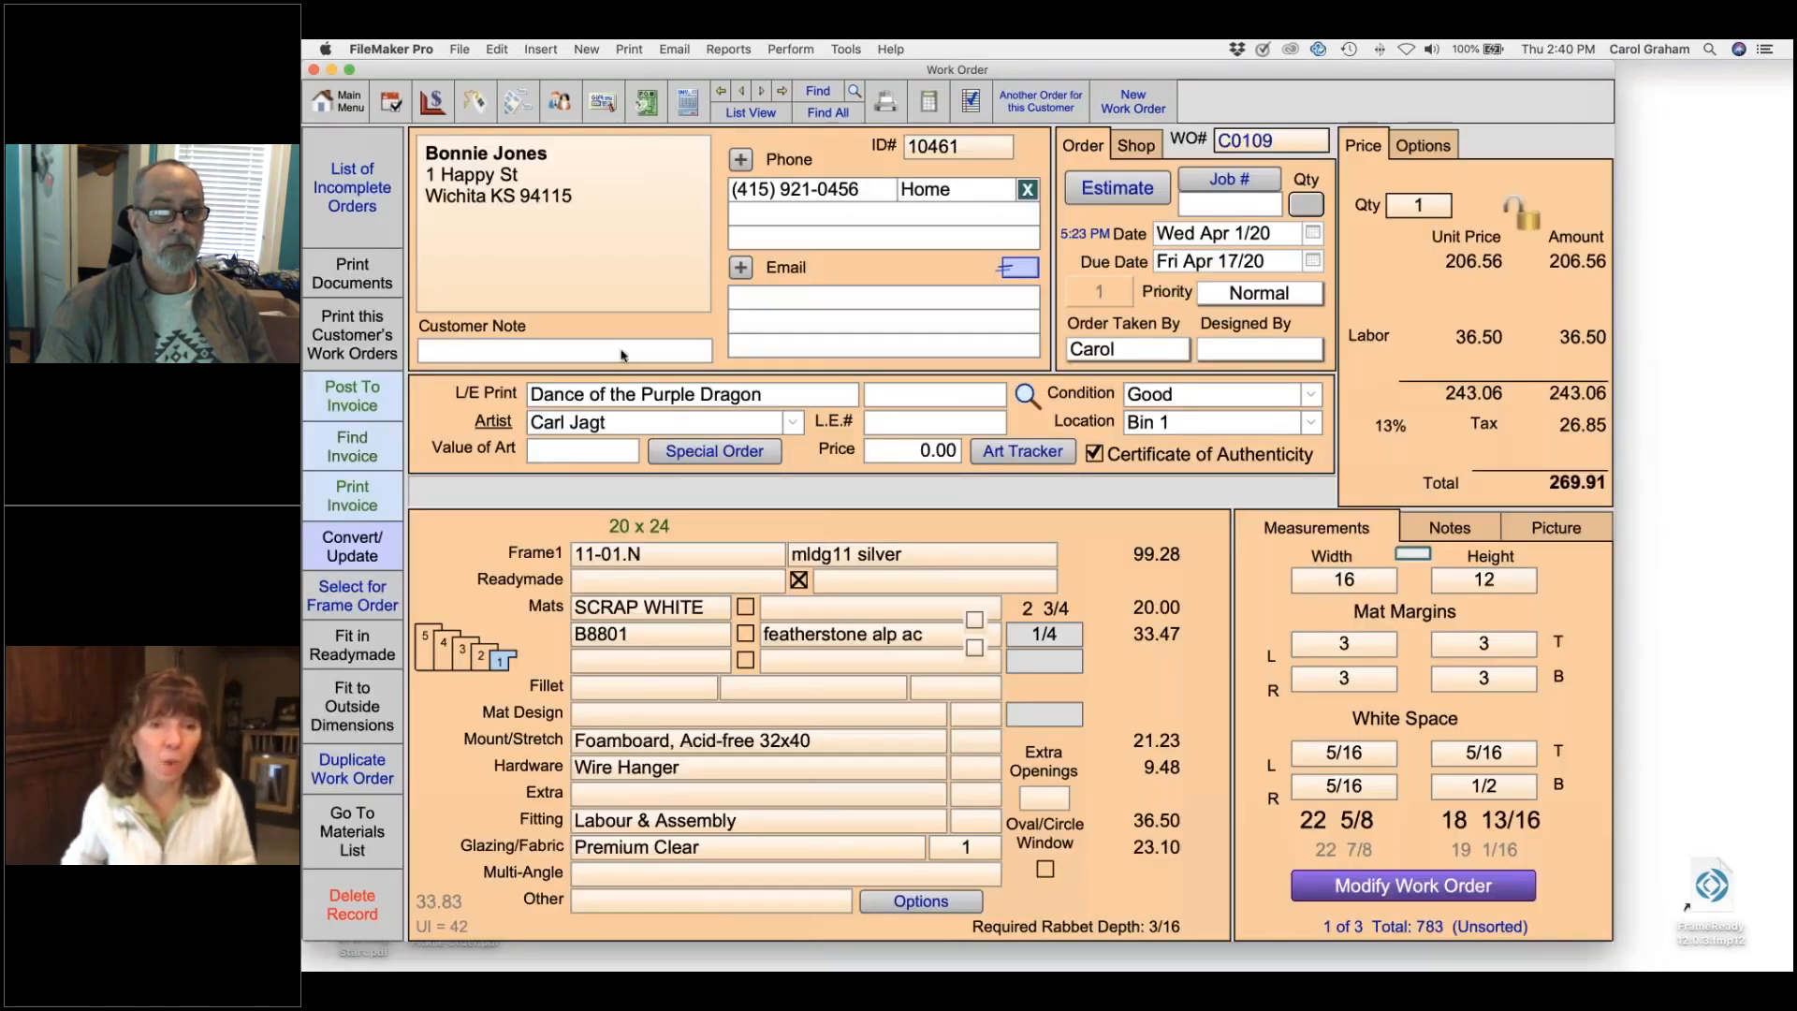
pyautogui.click(648, 104)
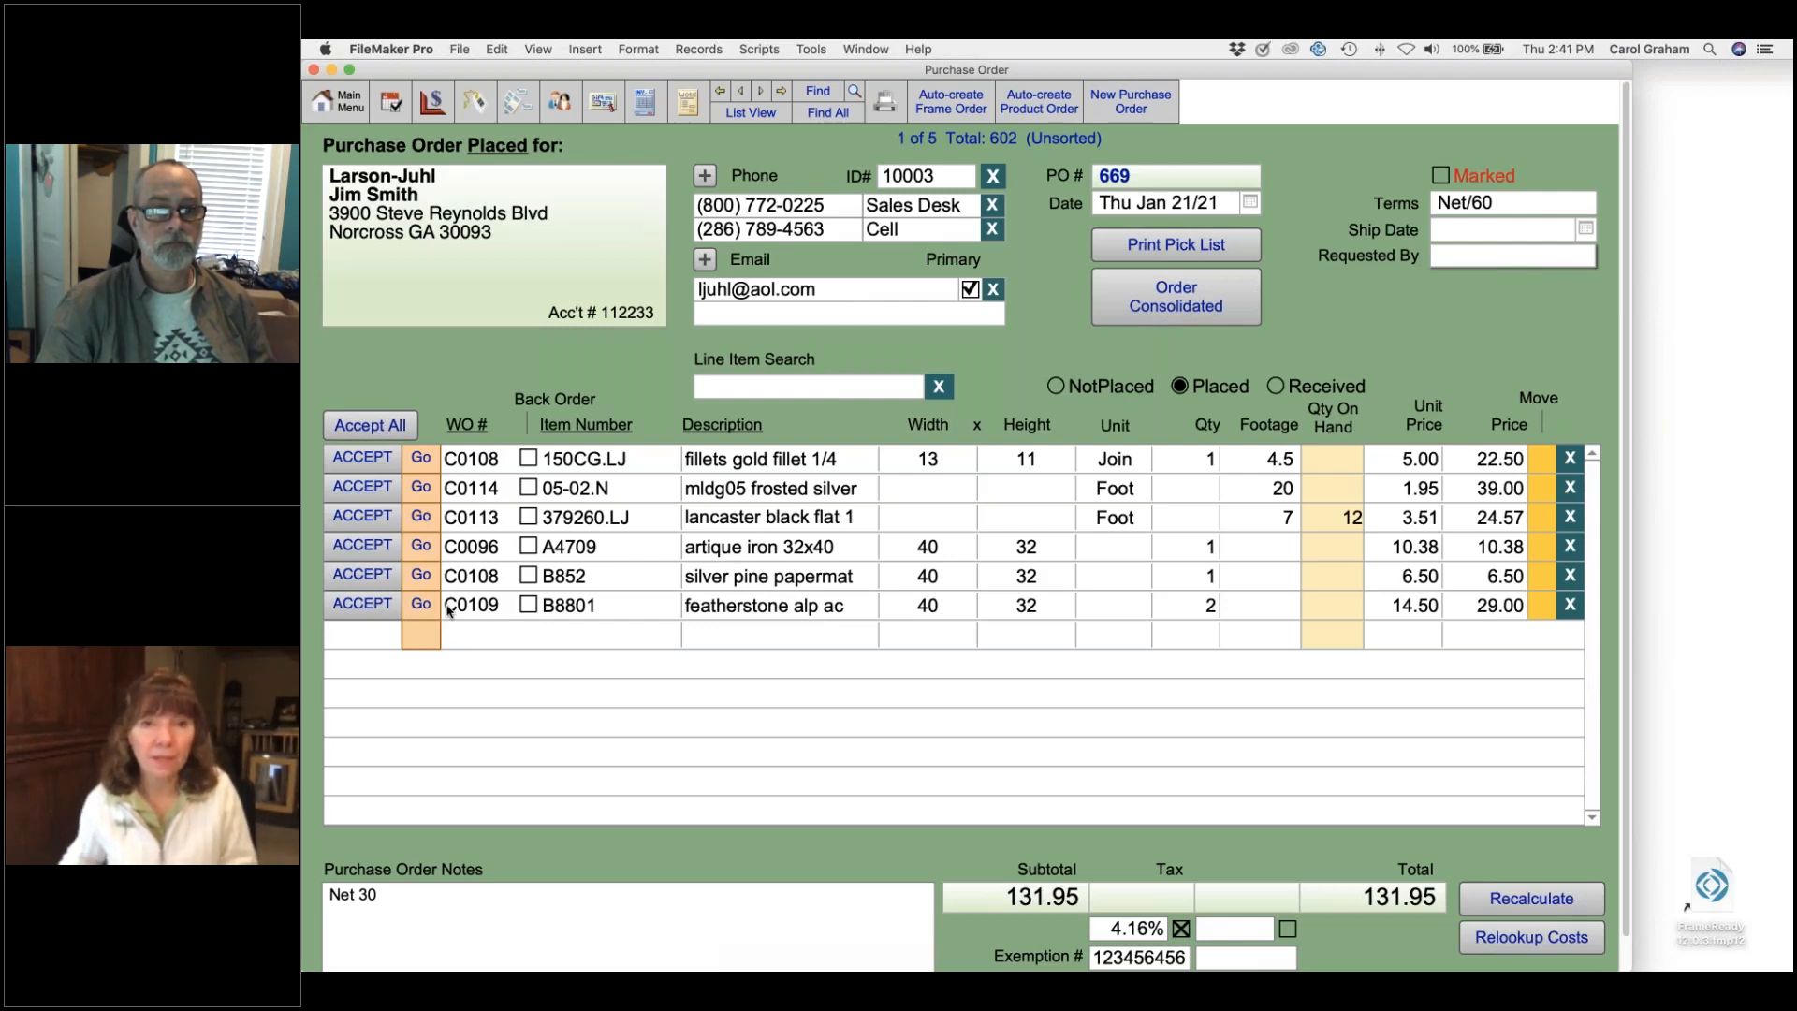
# - Reopen the Larson-Juhl purchase order from the list and mark its 150CG.LJ fillet line item as back ordered
pyautogui.click(751, 111)
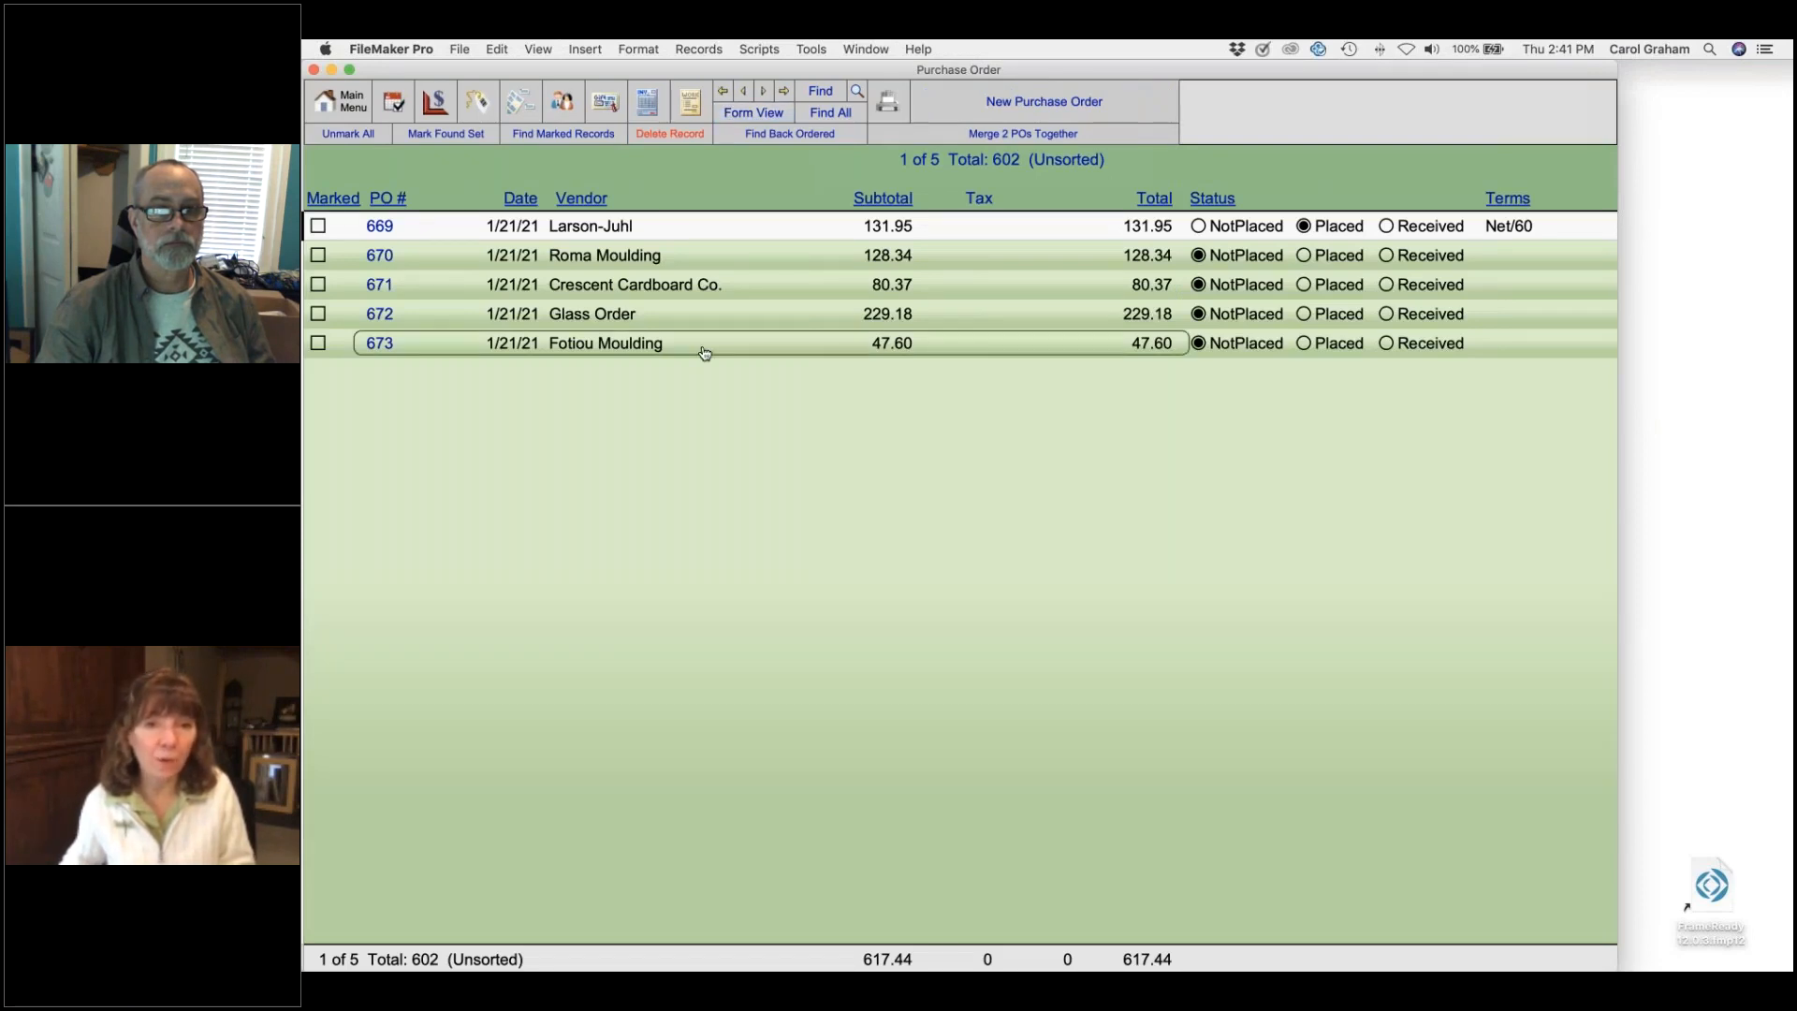
pyautogui.click(728, 232)
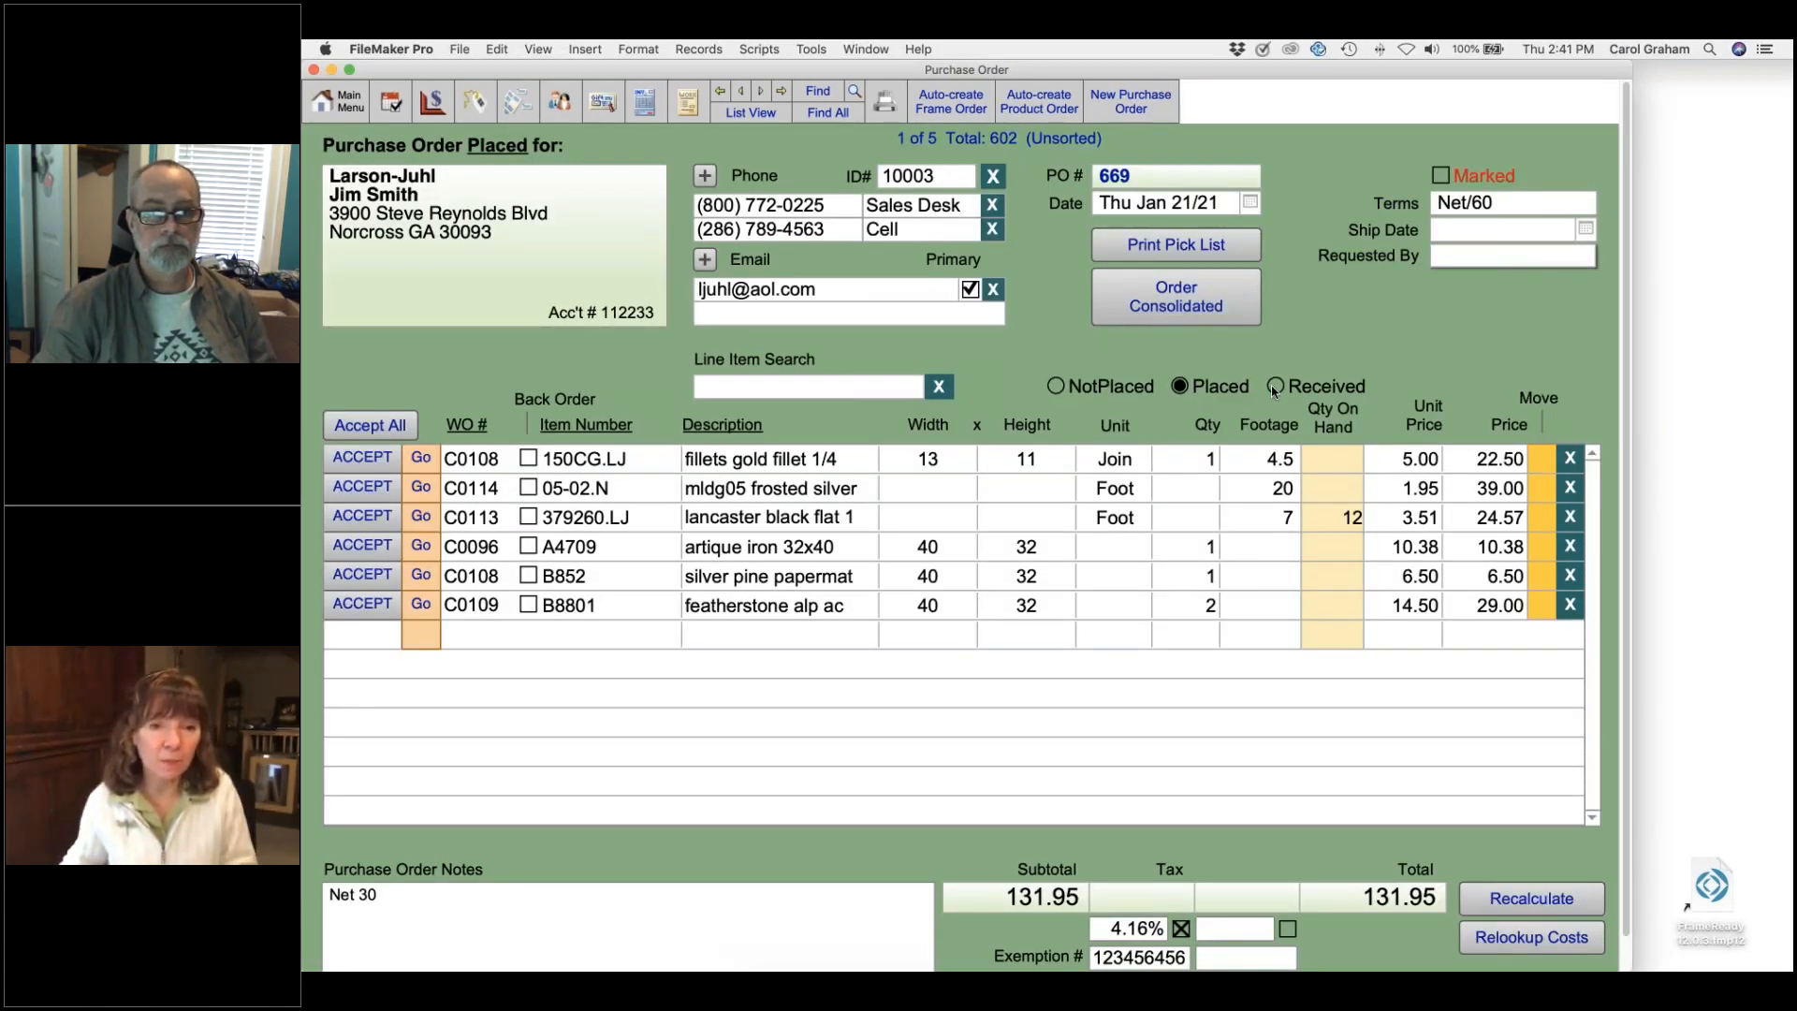
pyautogui.click(528, 458)
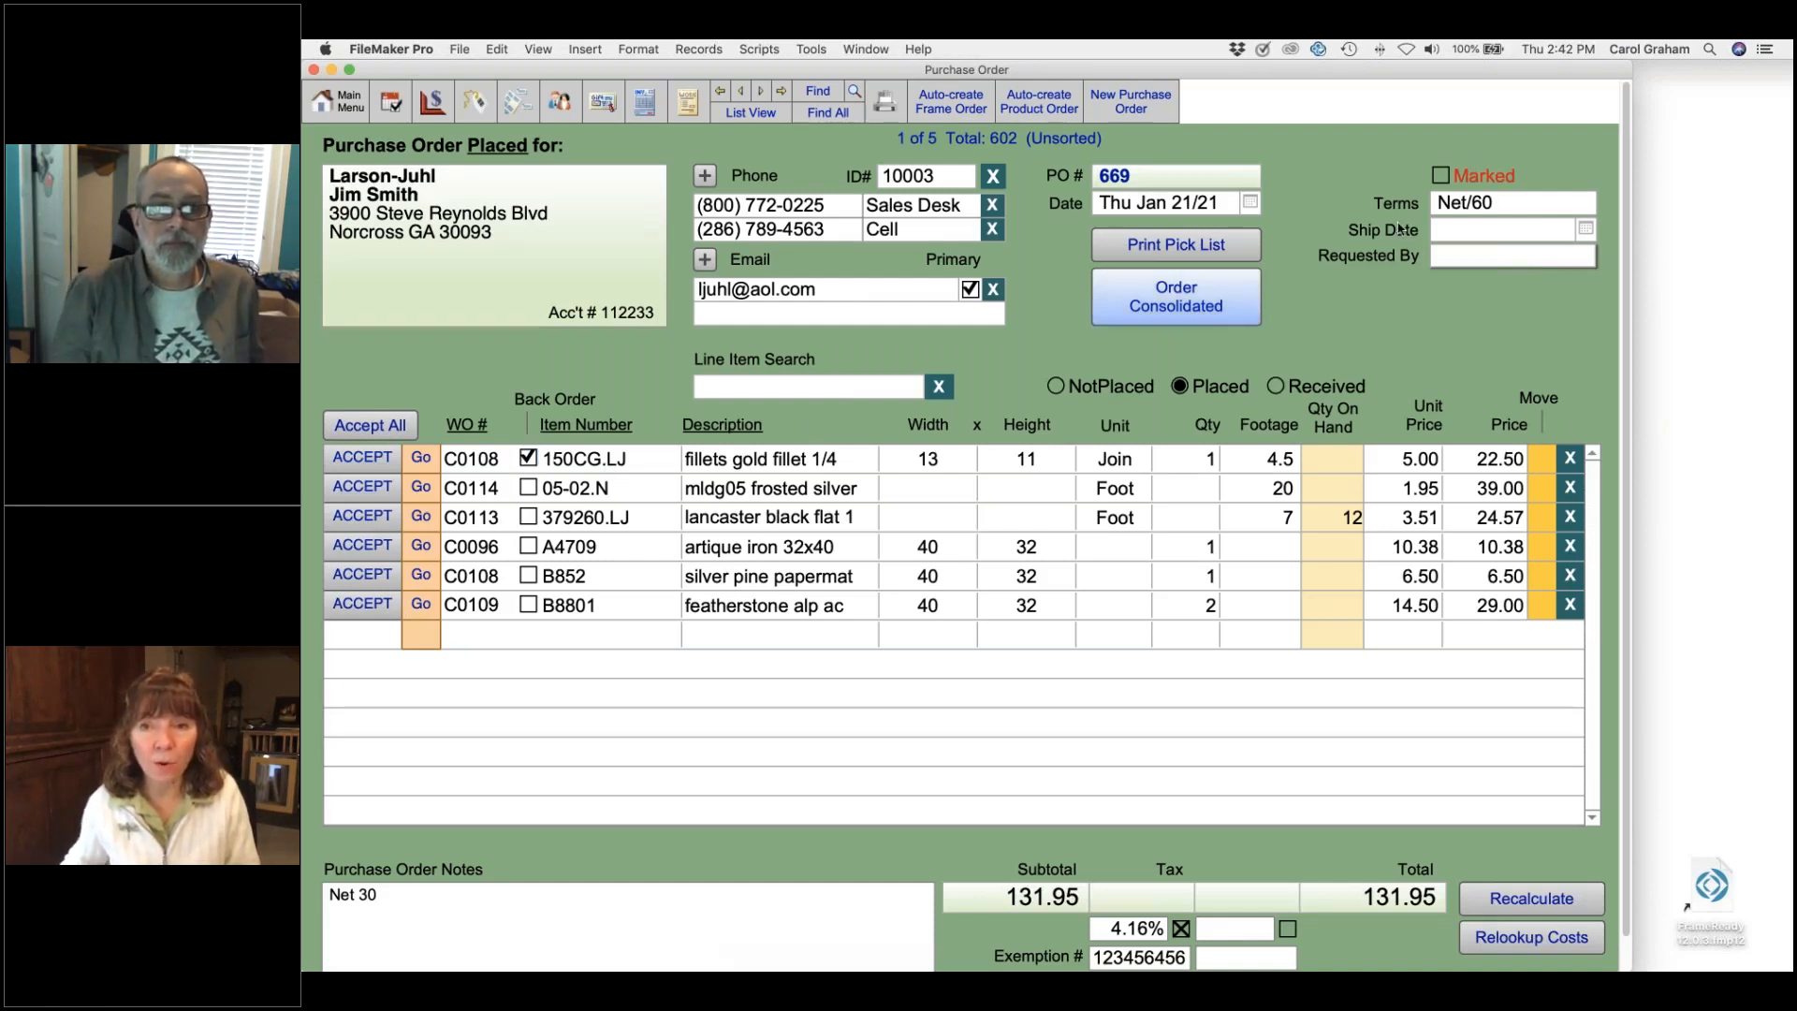
# - Review the available Terms options on the Larson-Juhl purchase order without choosing one
pyautogui.click(1480, 202)
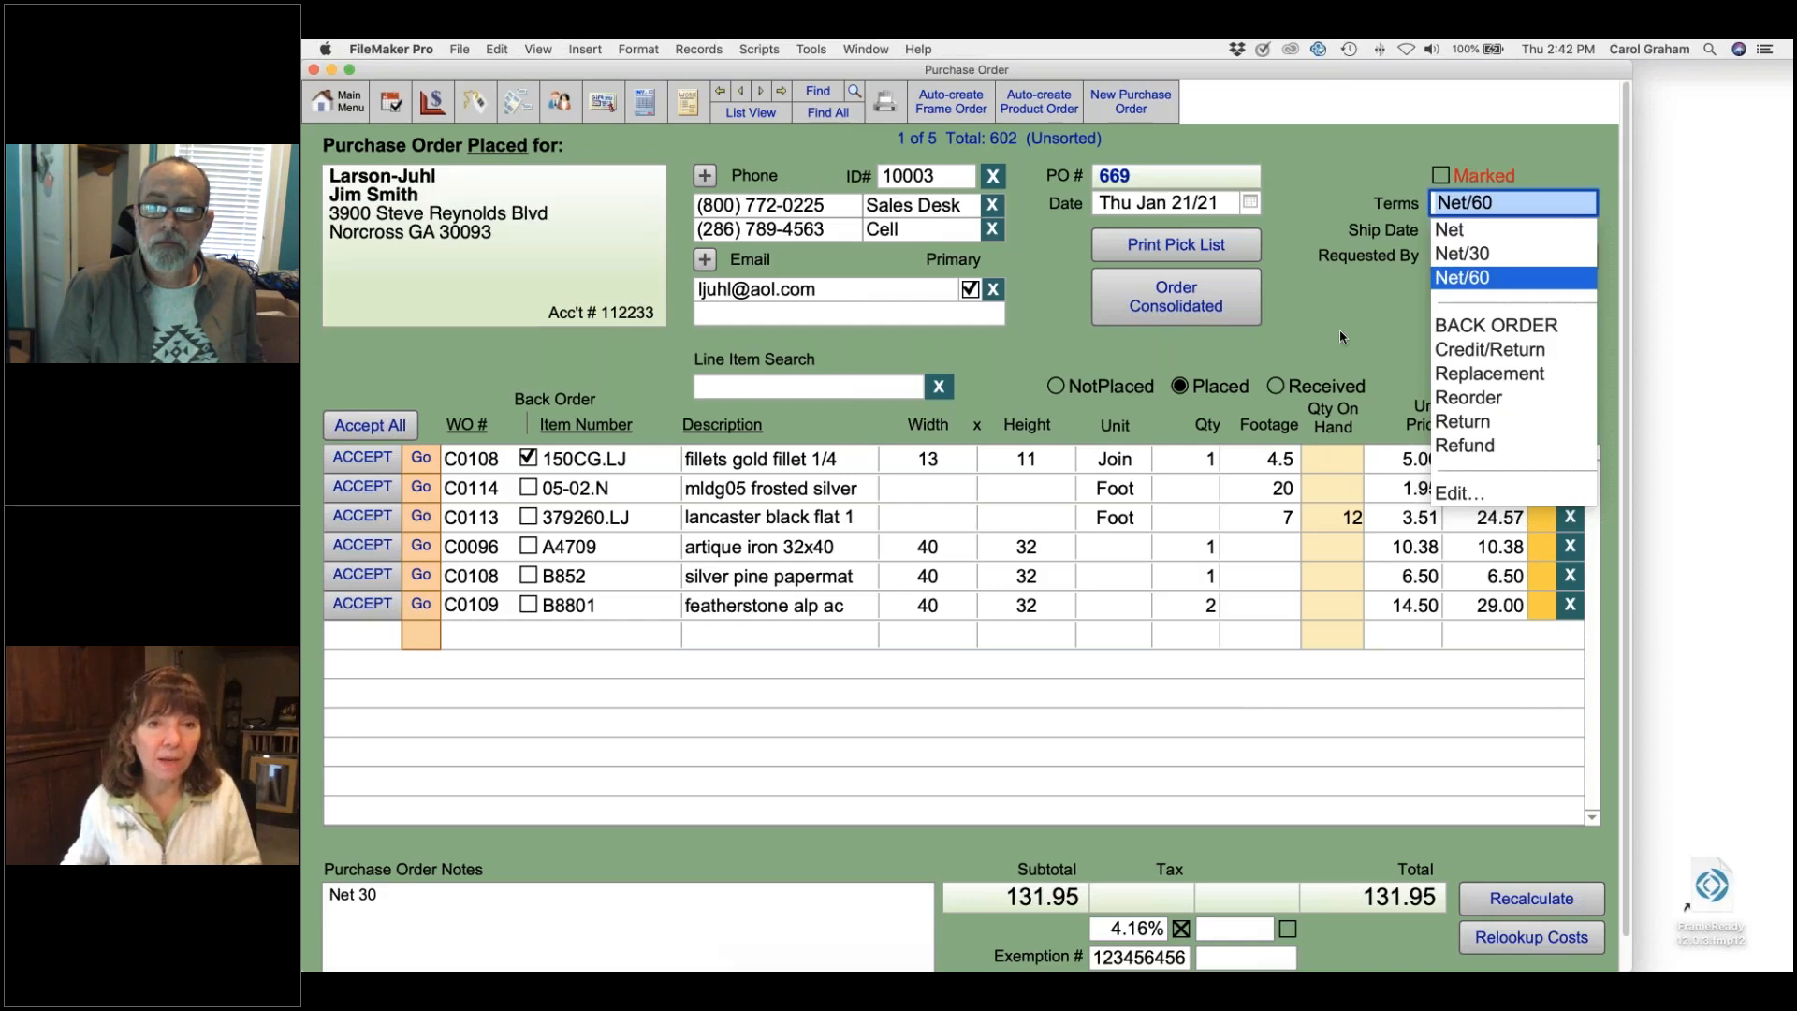
pyautogui.press('Escape')
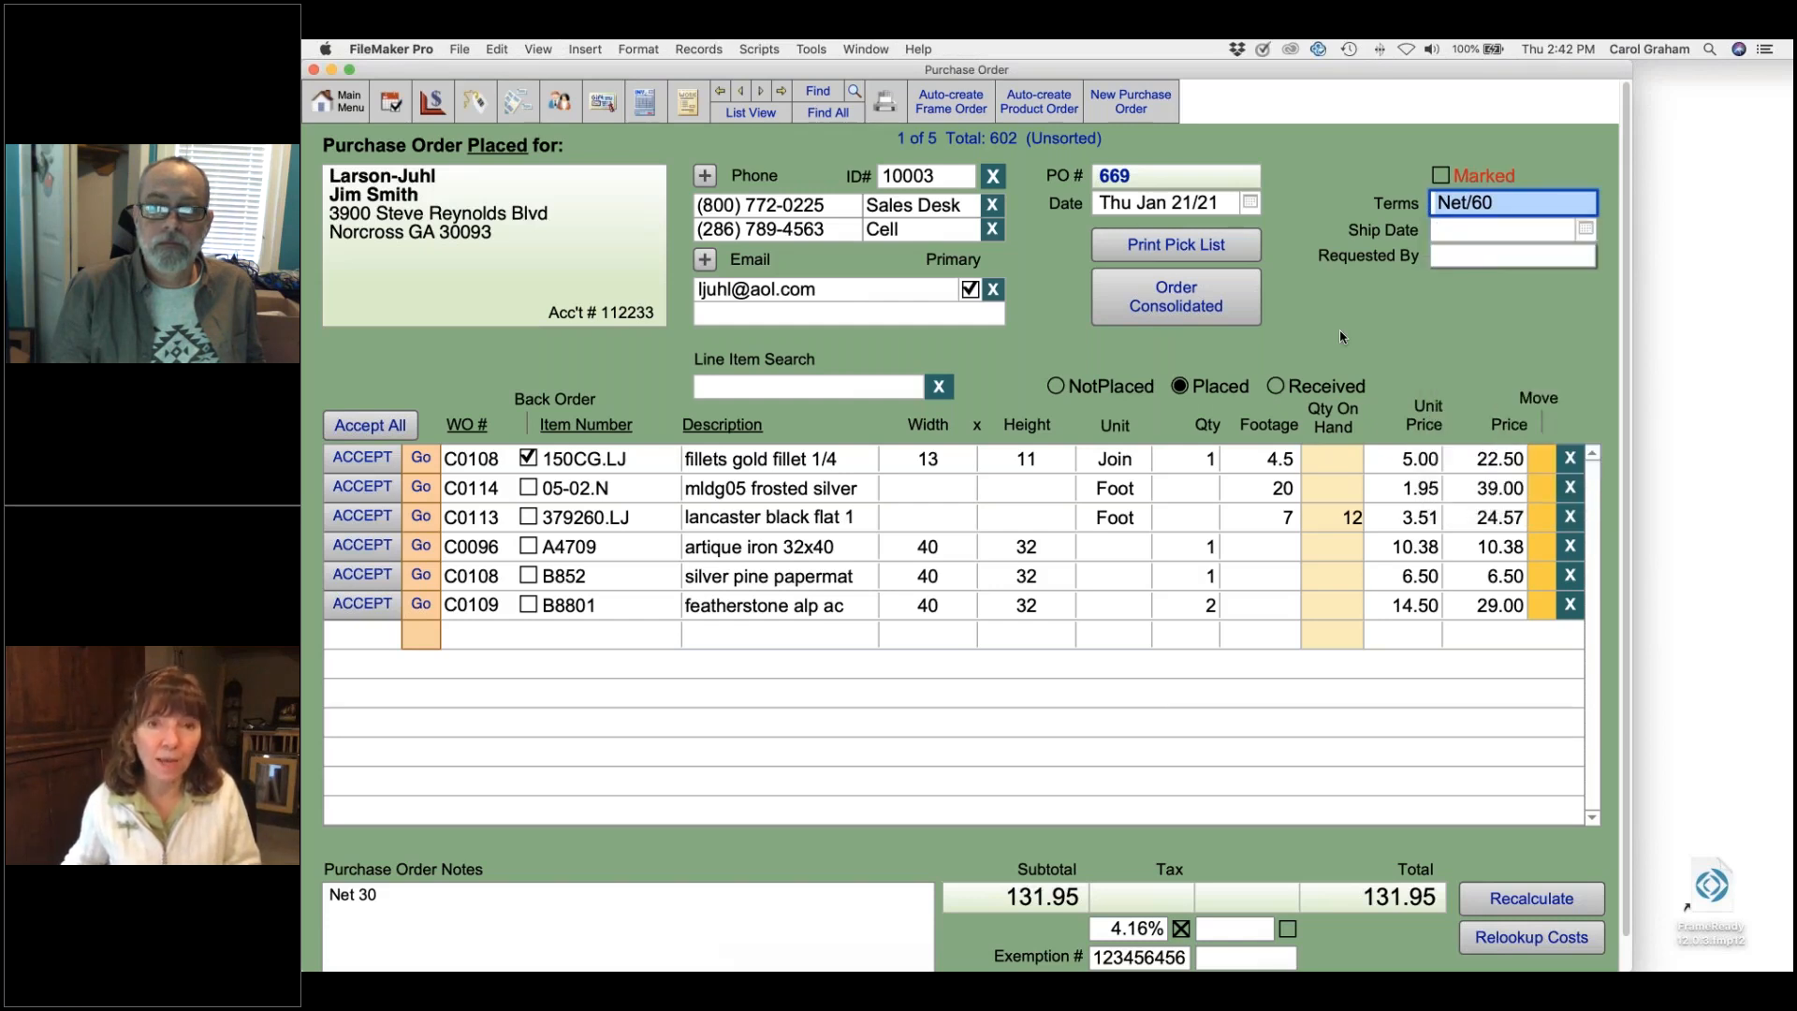
pyautogui.click(1339, 330)
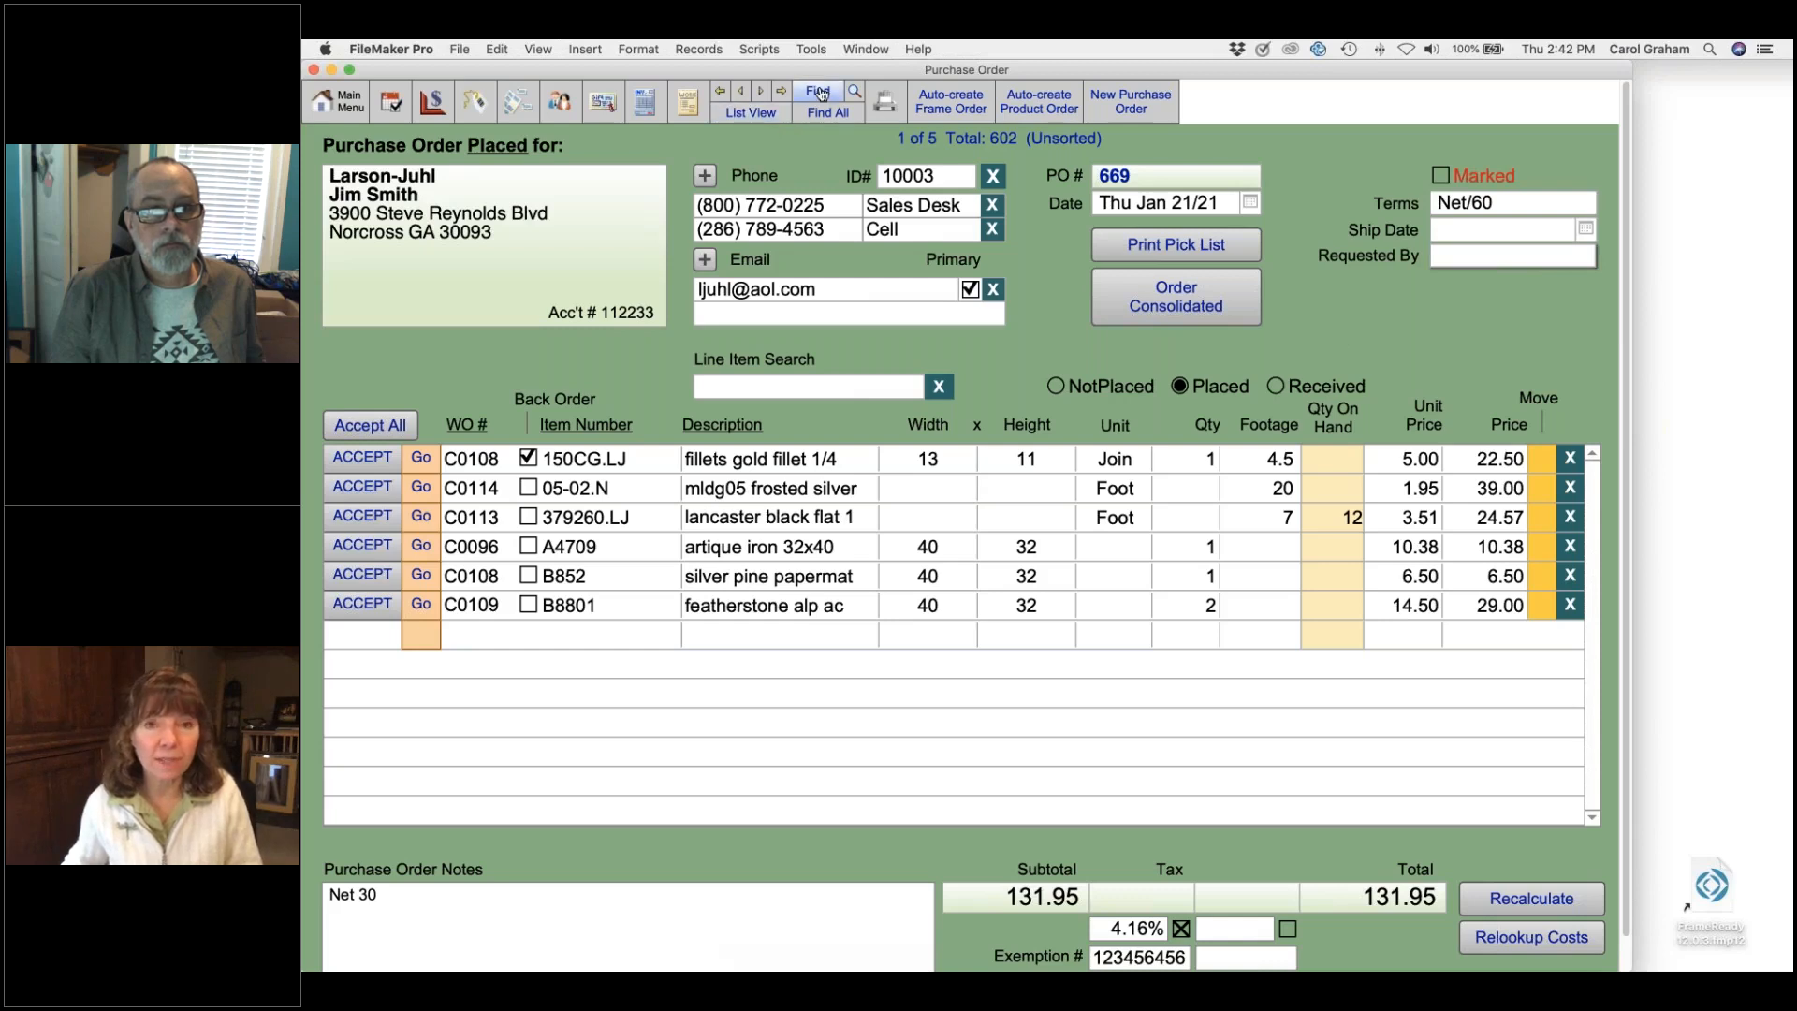
# - Find the purchase orders whose terms are BACK ORDER
pyautogui.click(818, 92)
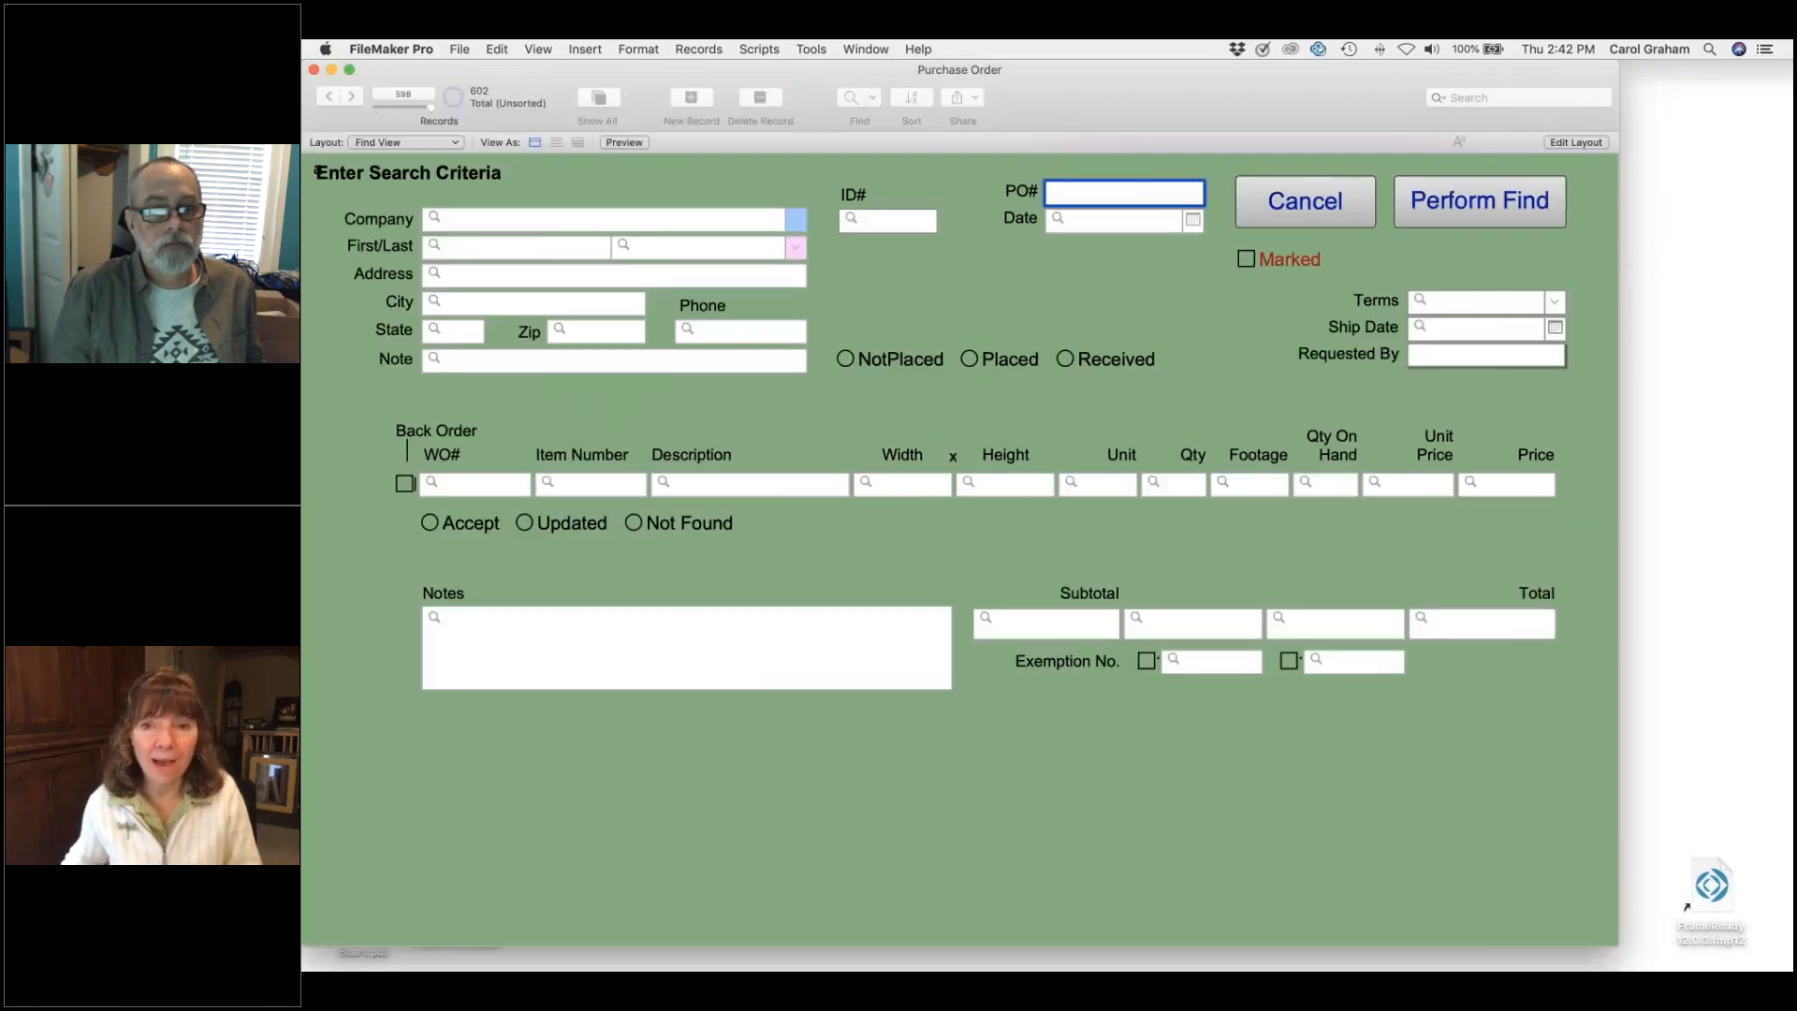
pyautogui.click(1552, 302)
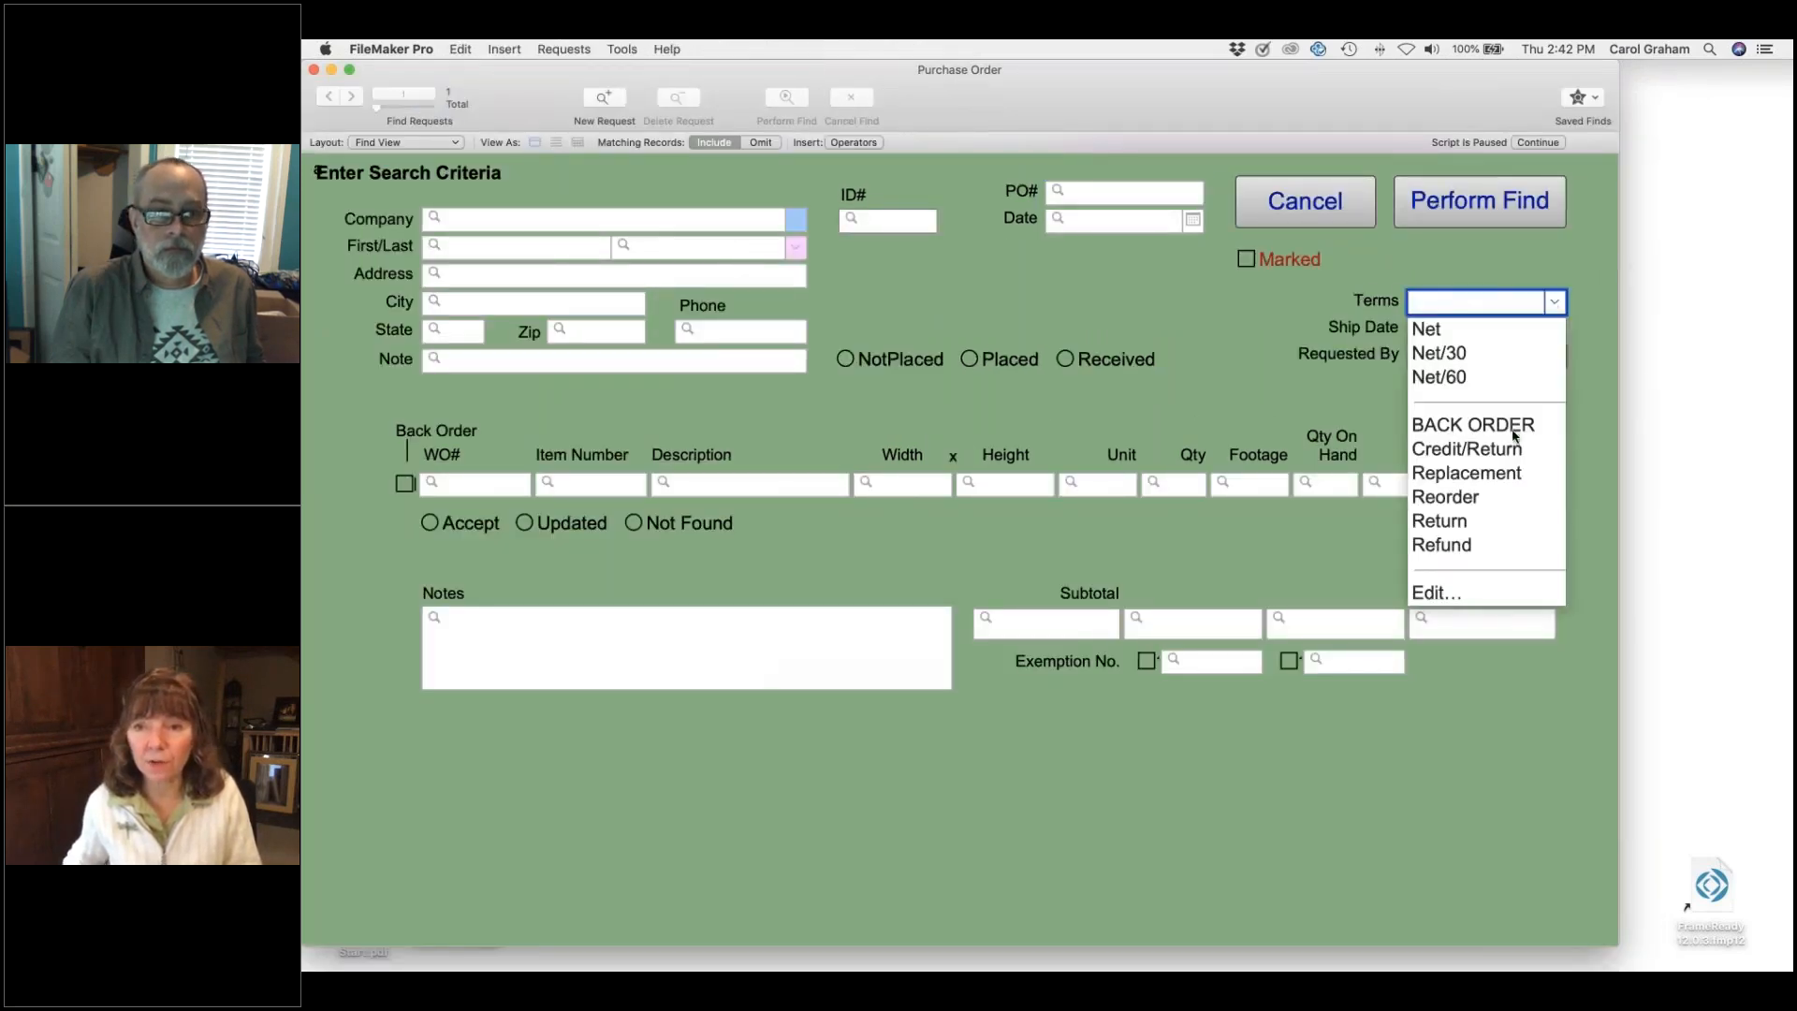
pyautogui.click(1474, 421)
pyautogui.click(1444, 214)
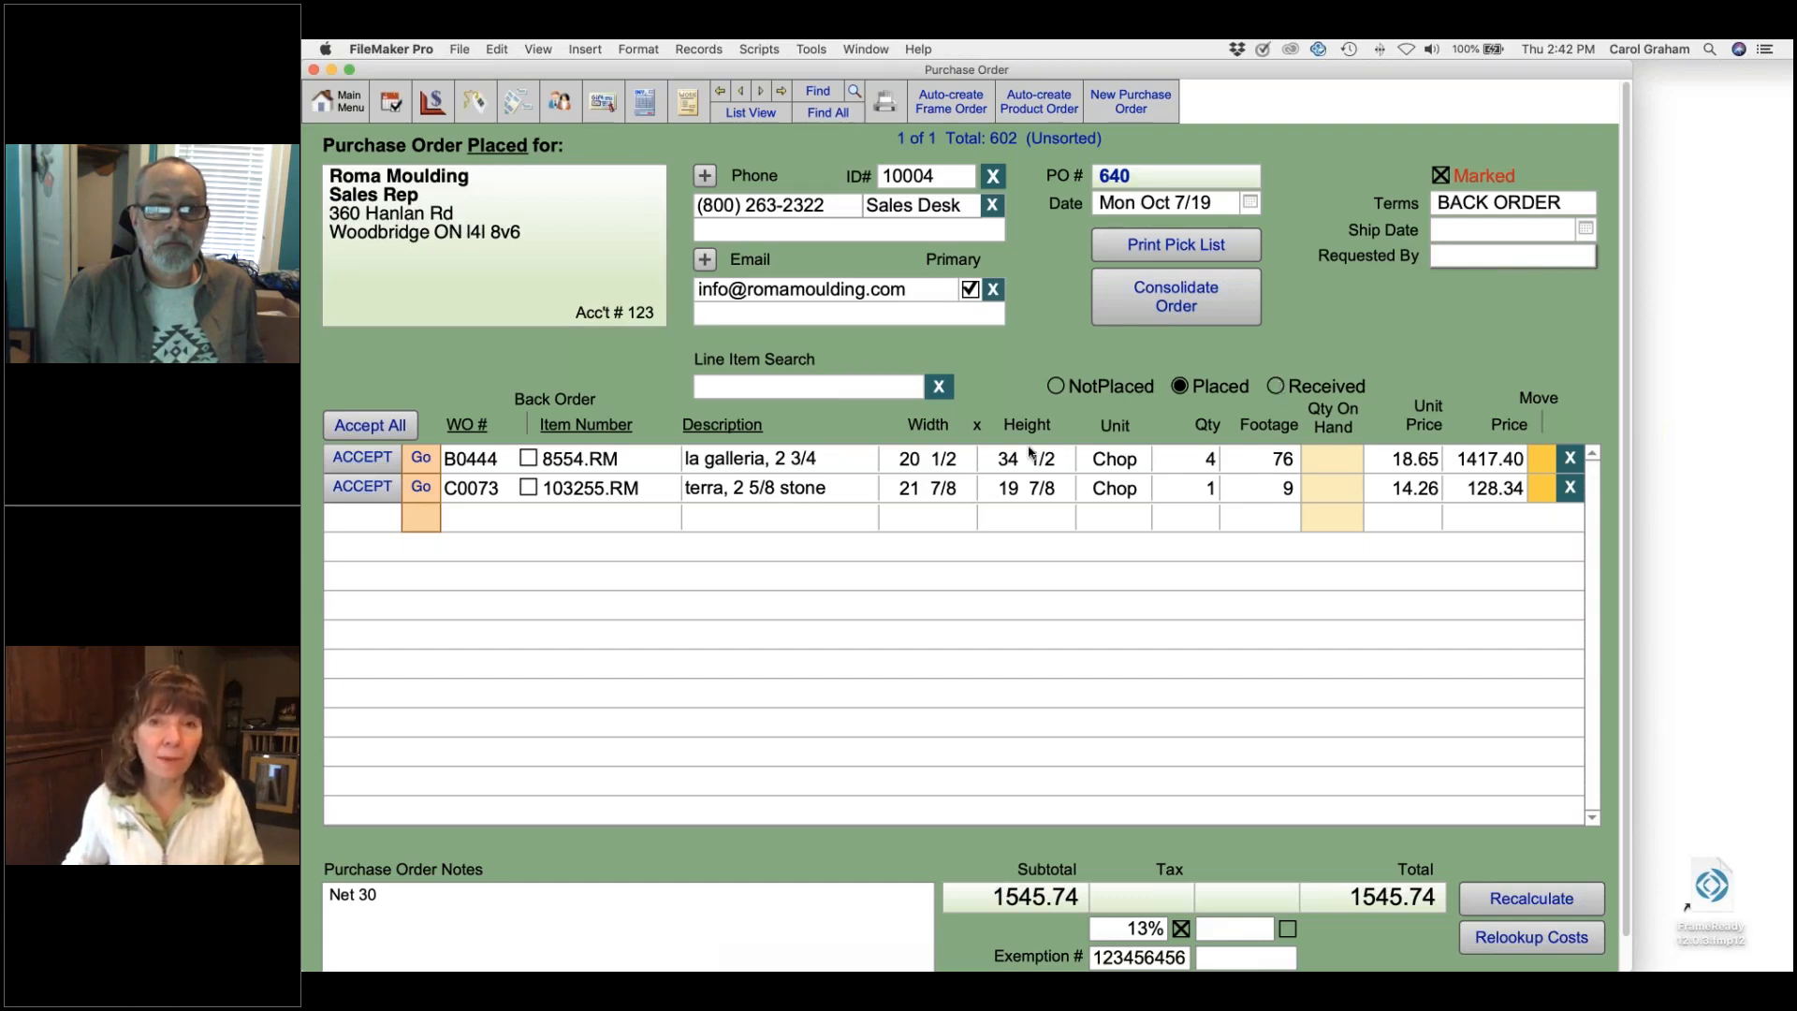
# - Set the terms of the back-ordered Roma Moulding purchase order to Net
pyautogui.click(1115, 103)
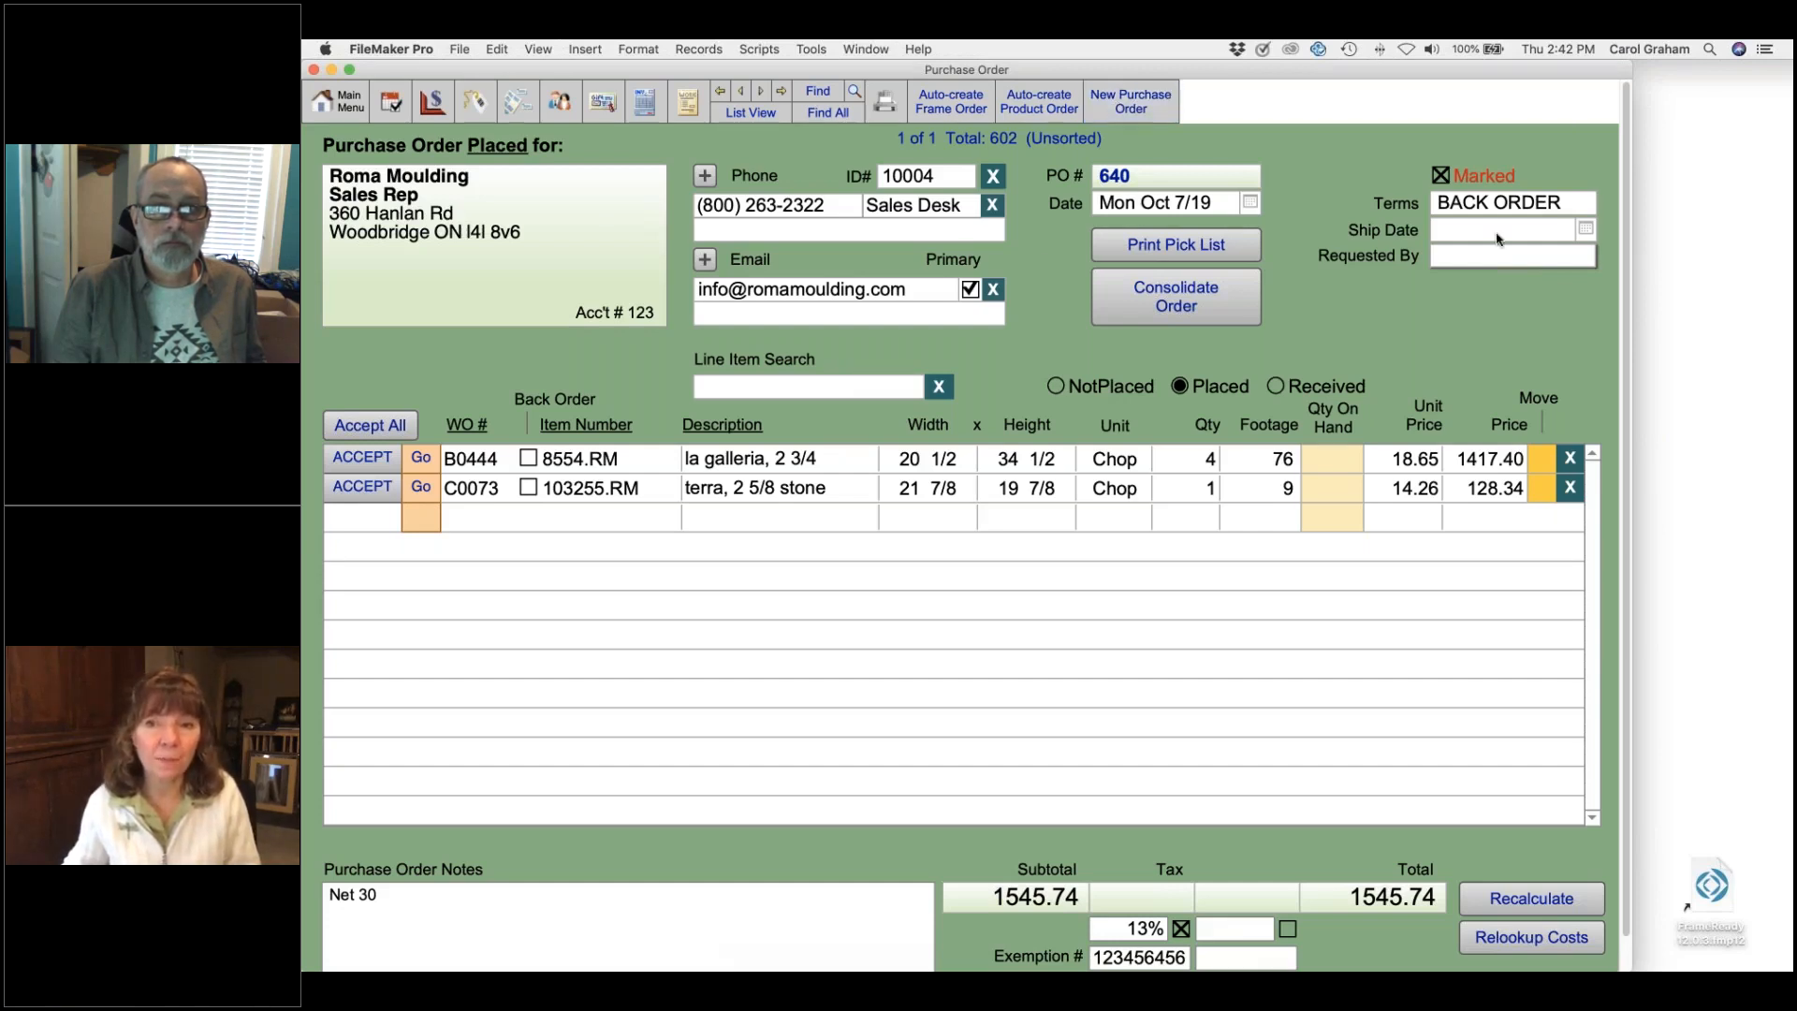
pyautogui.click(1498, 203)
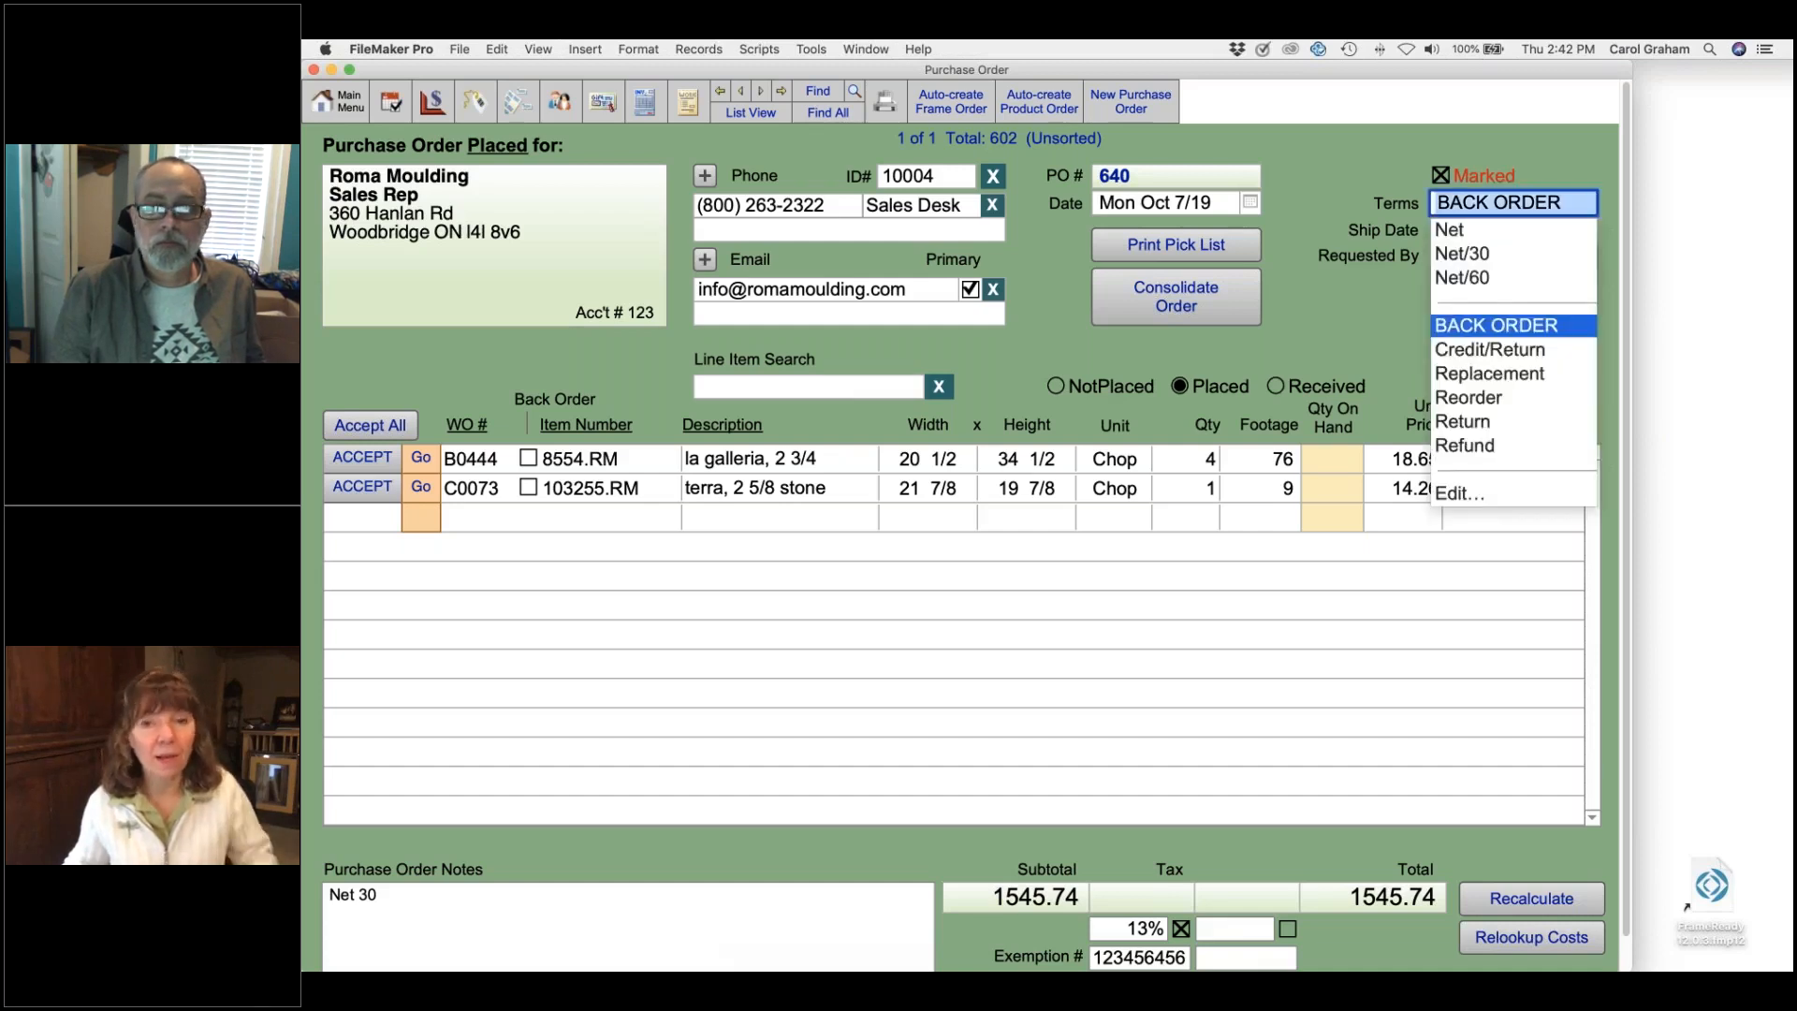
pyautogui.click(1450, 229)
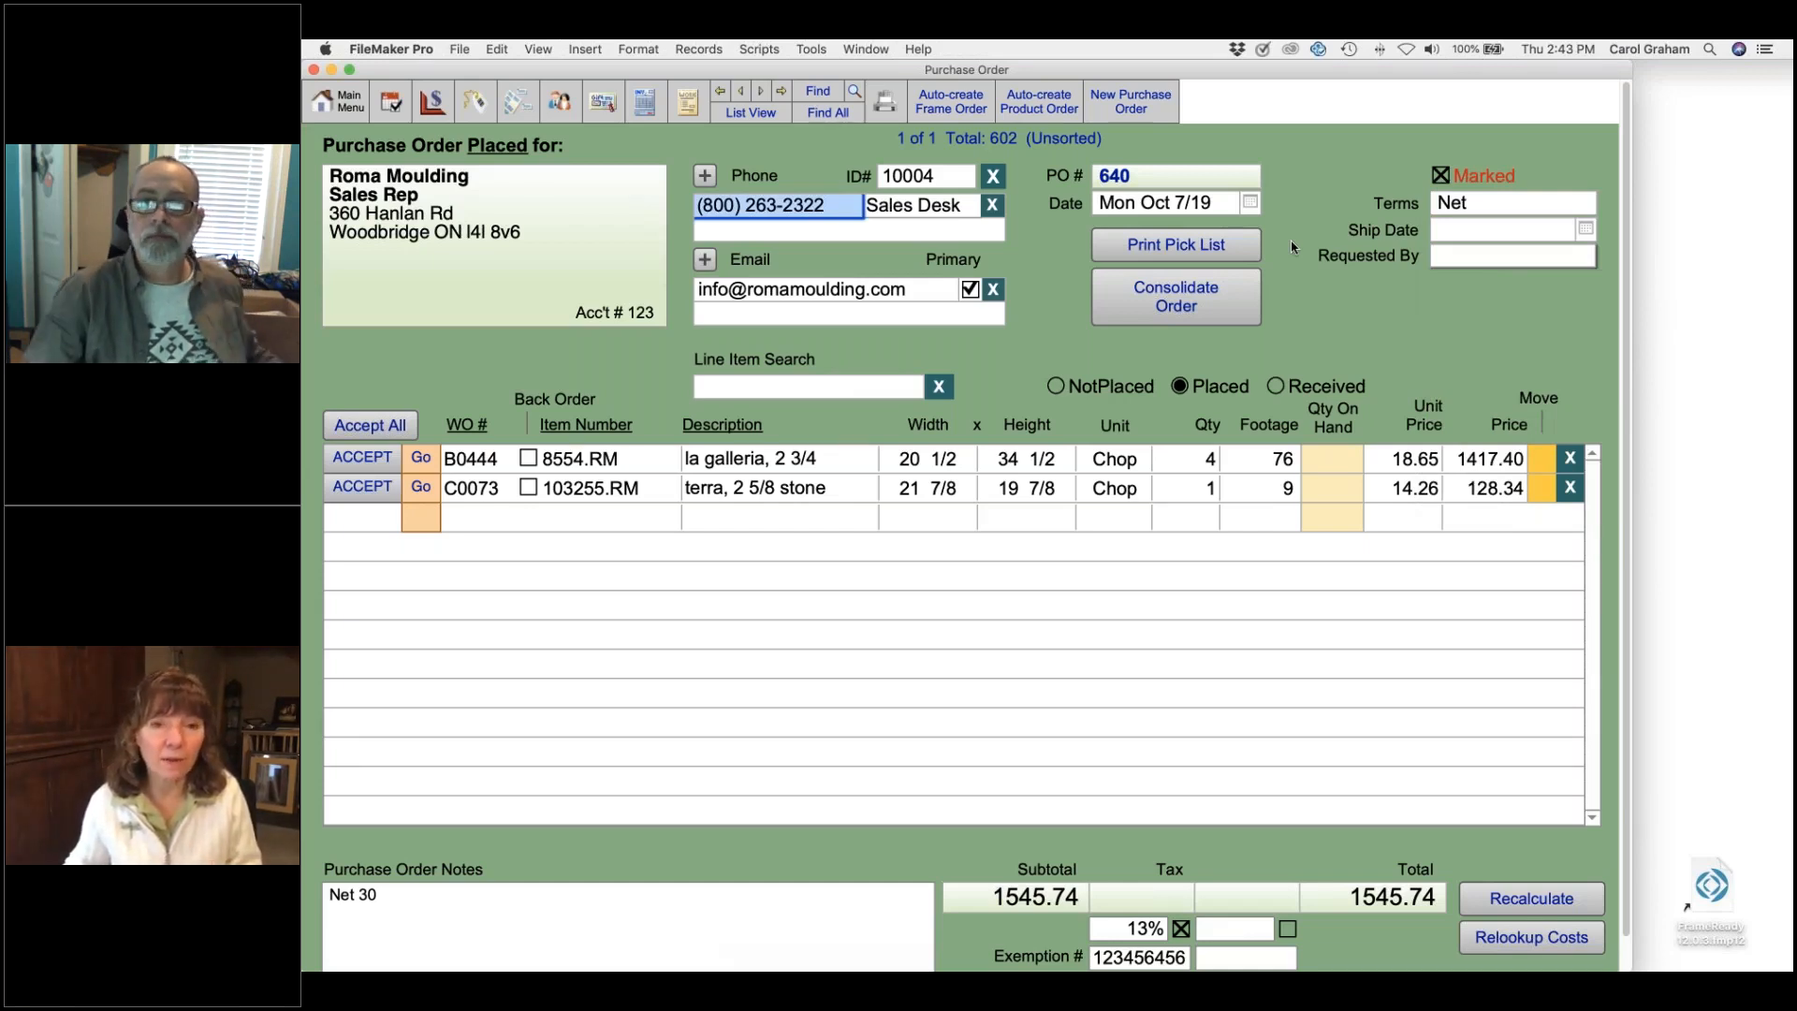
pyautogui.click(1562, 205)
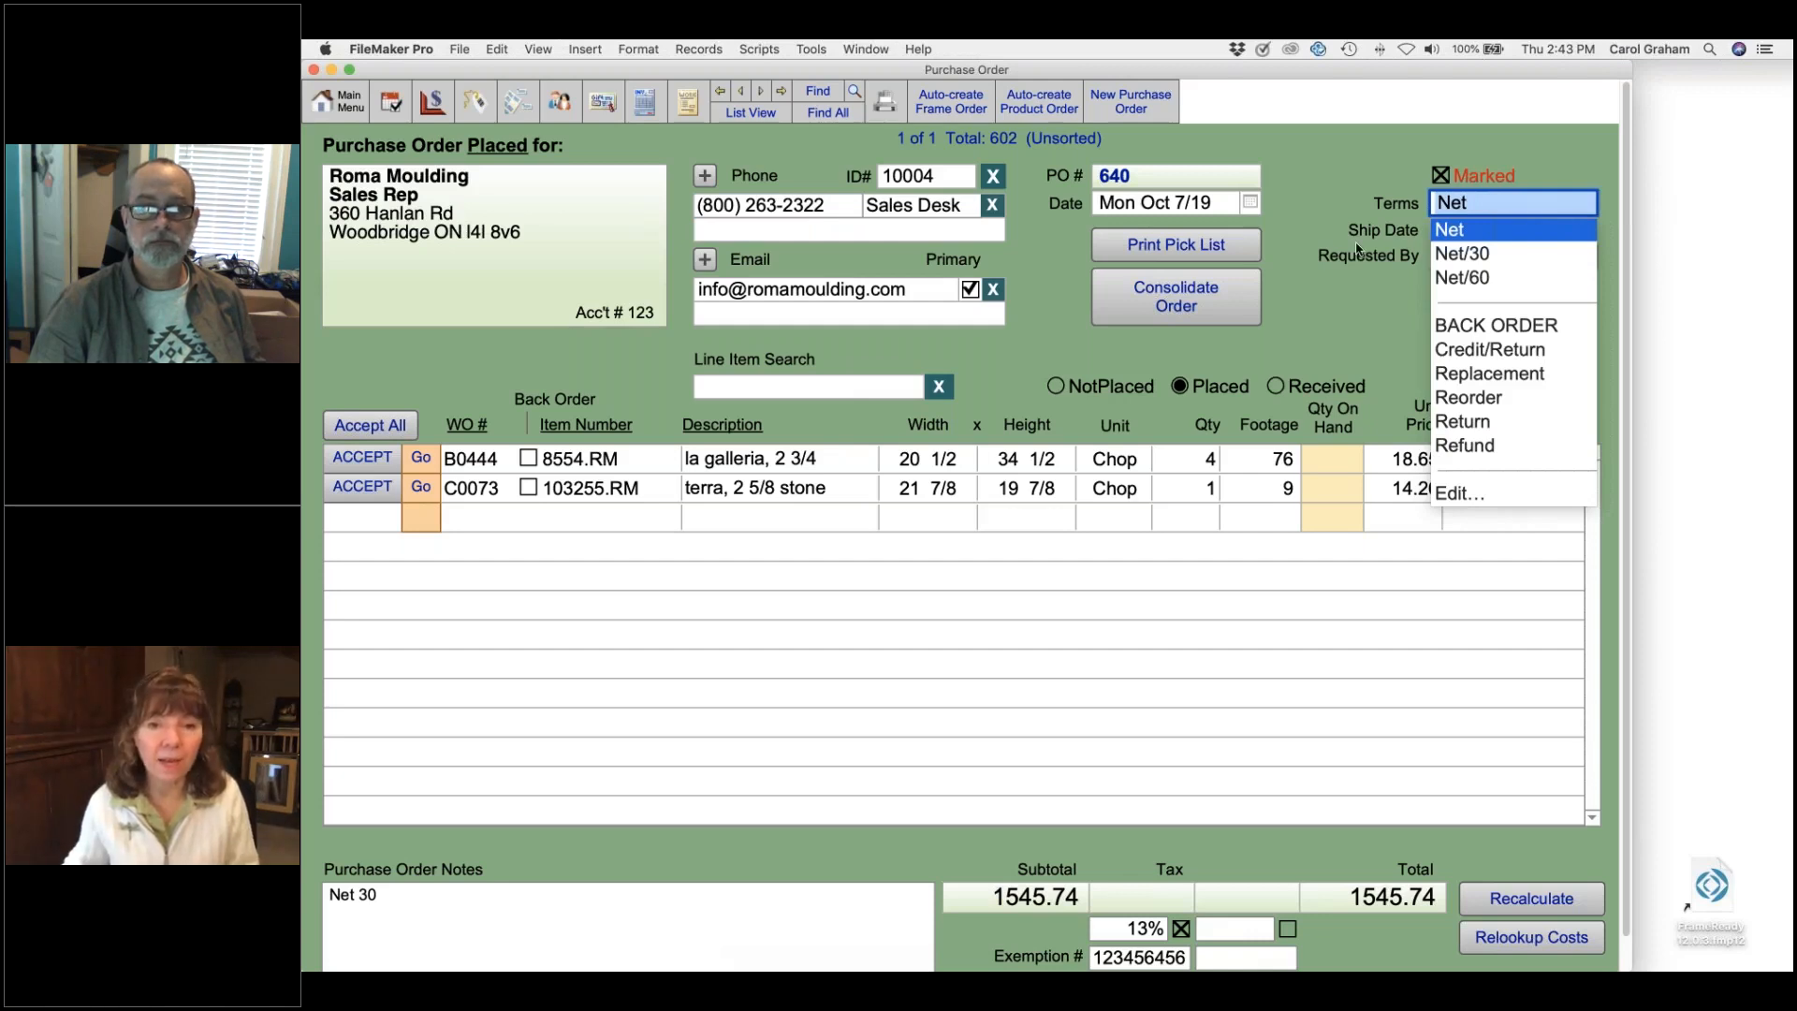
pyautogui.click(1042, 330)
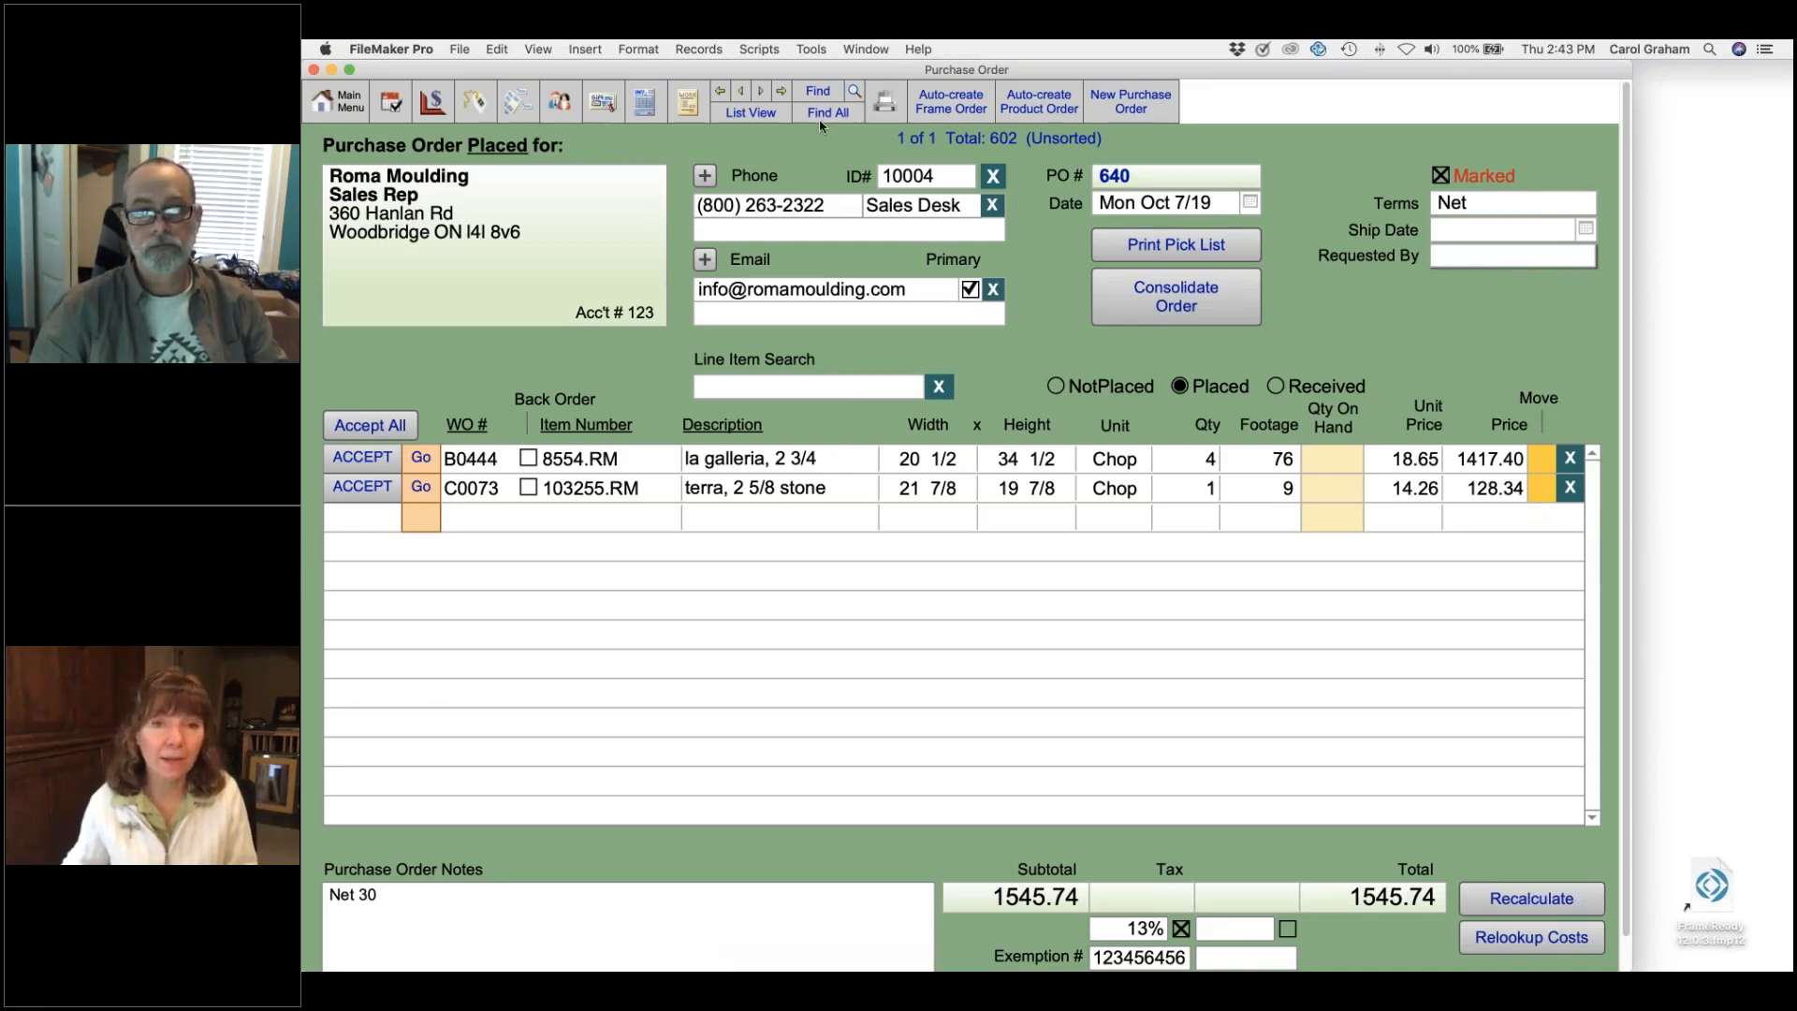
# - Return to the purchase order list, find the marked orders and open the MacPherson Art Supplies order
pyautogui.click(739, 116)
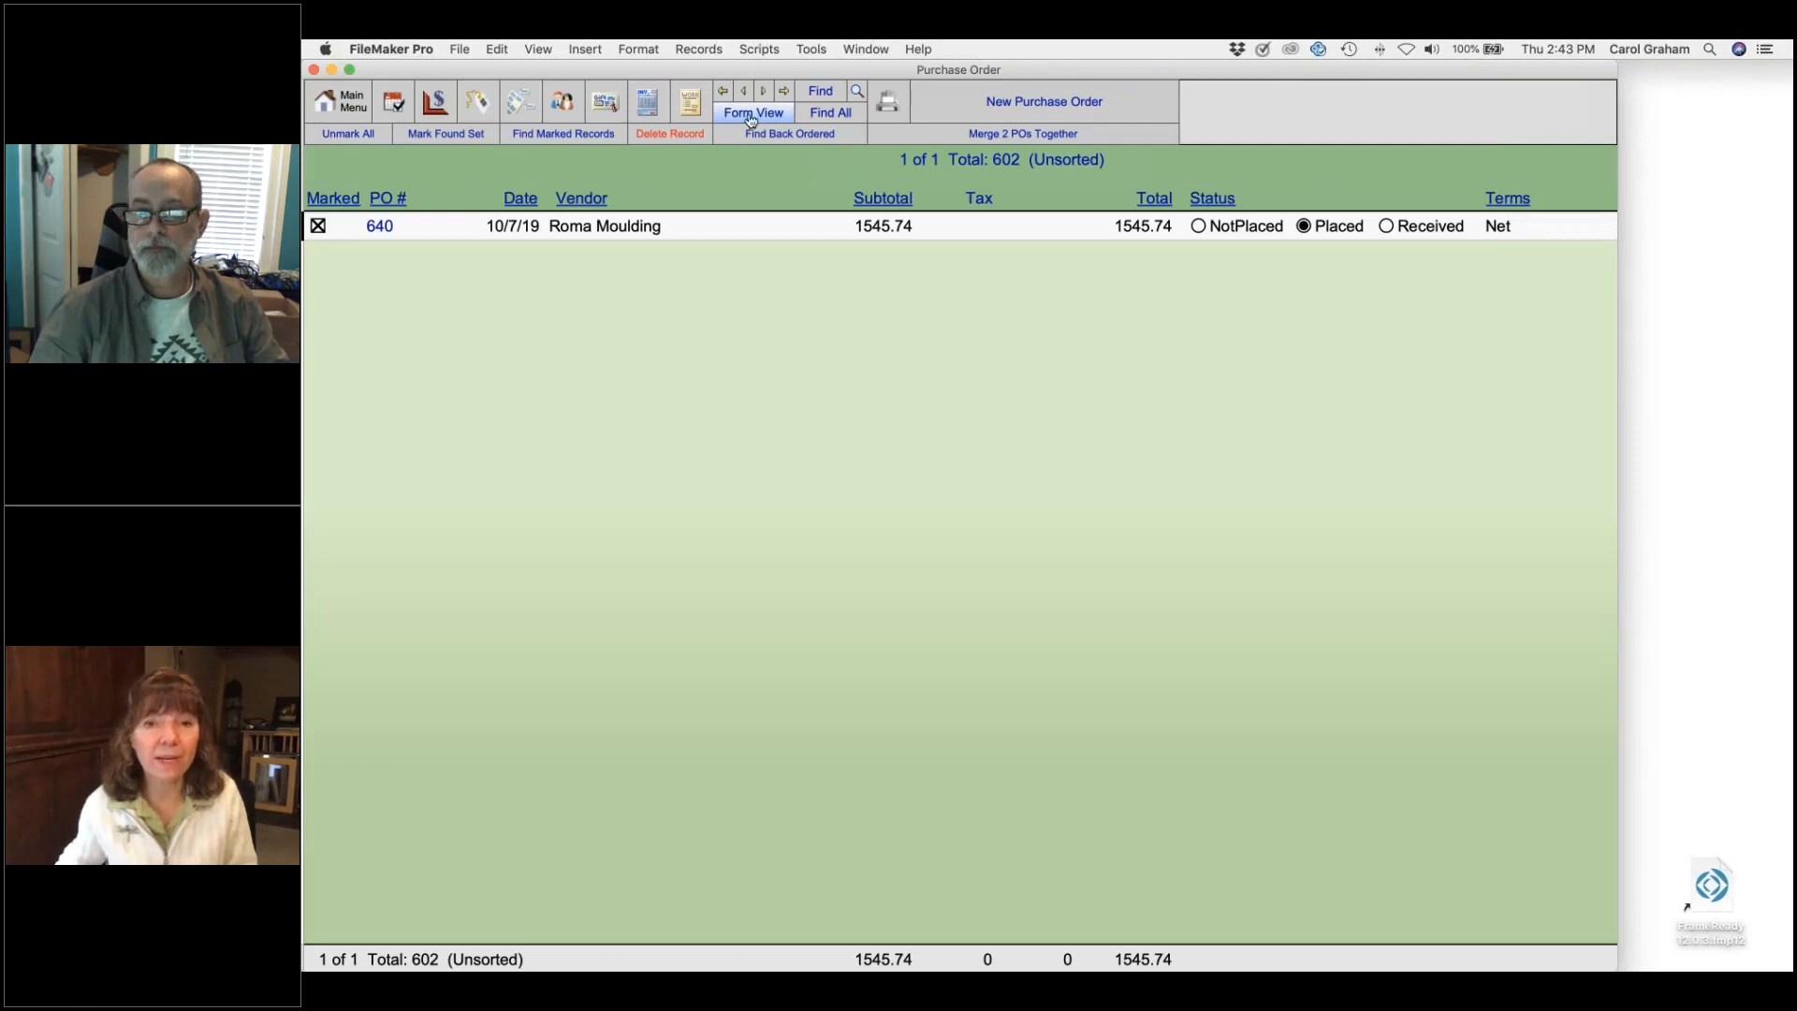
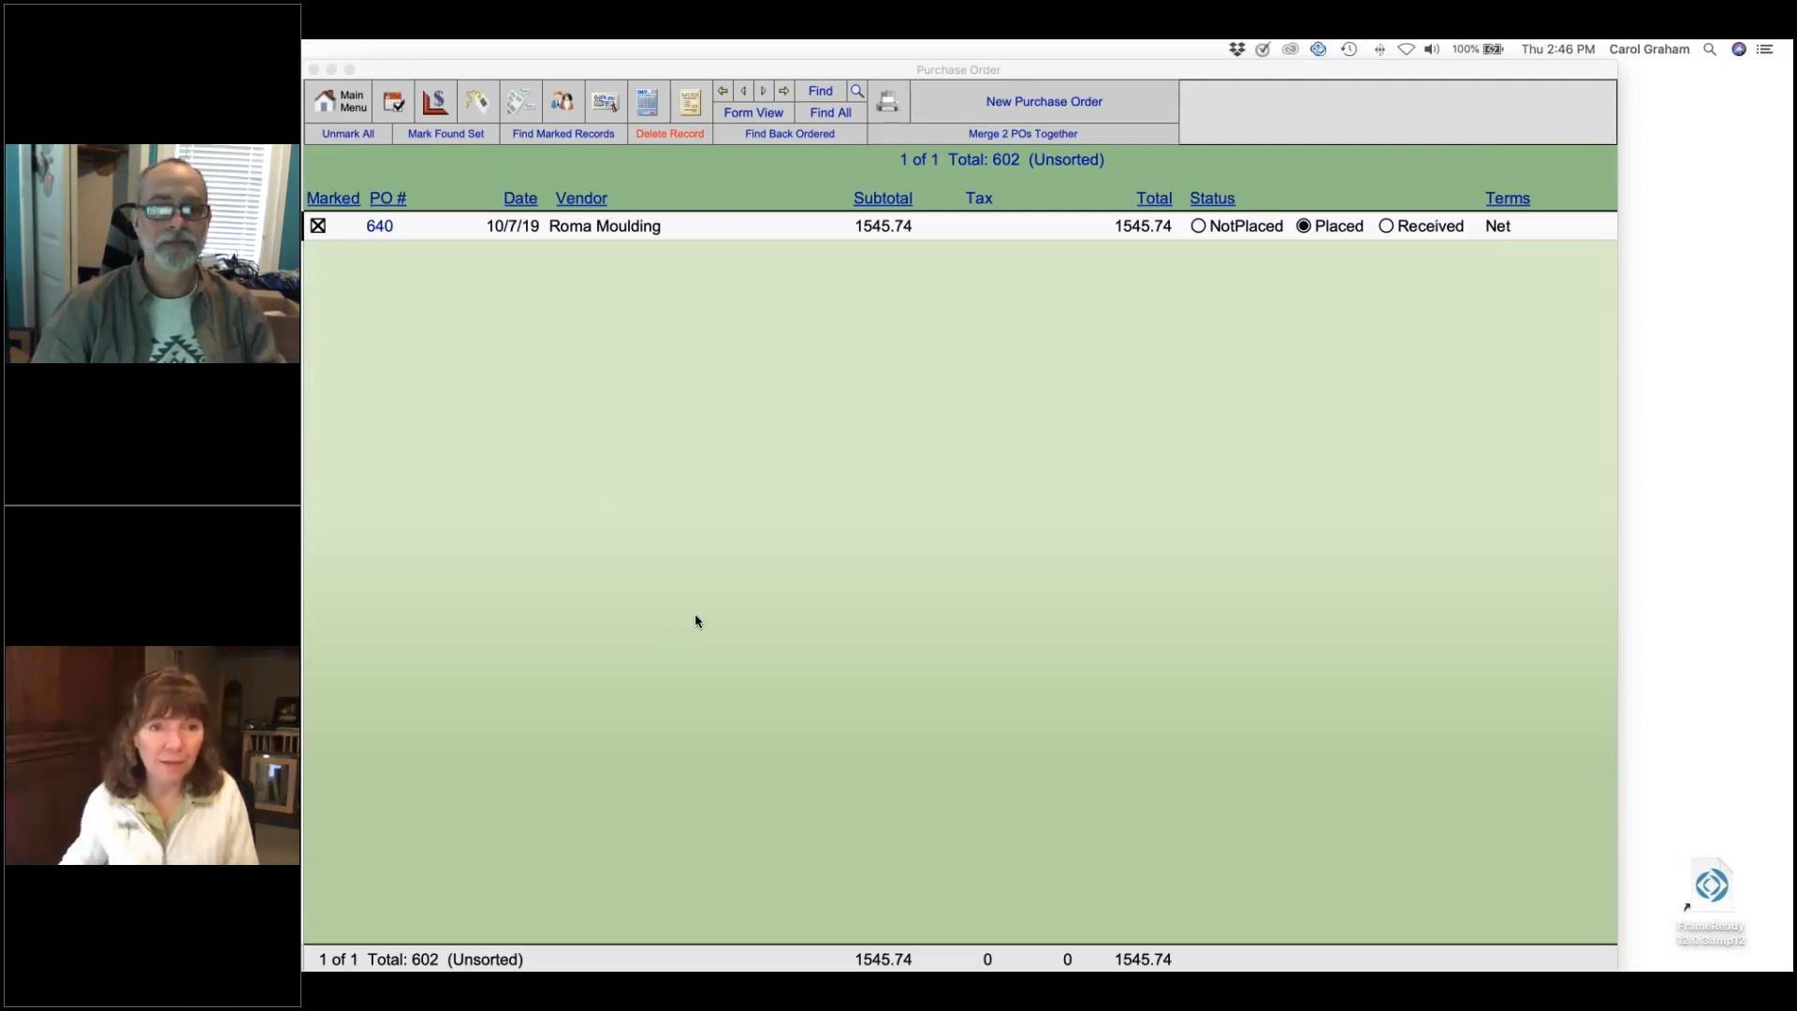
pyautogui.click(694, 618)
pyautogui.click(333, 199)
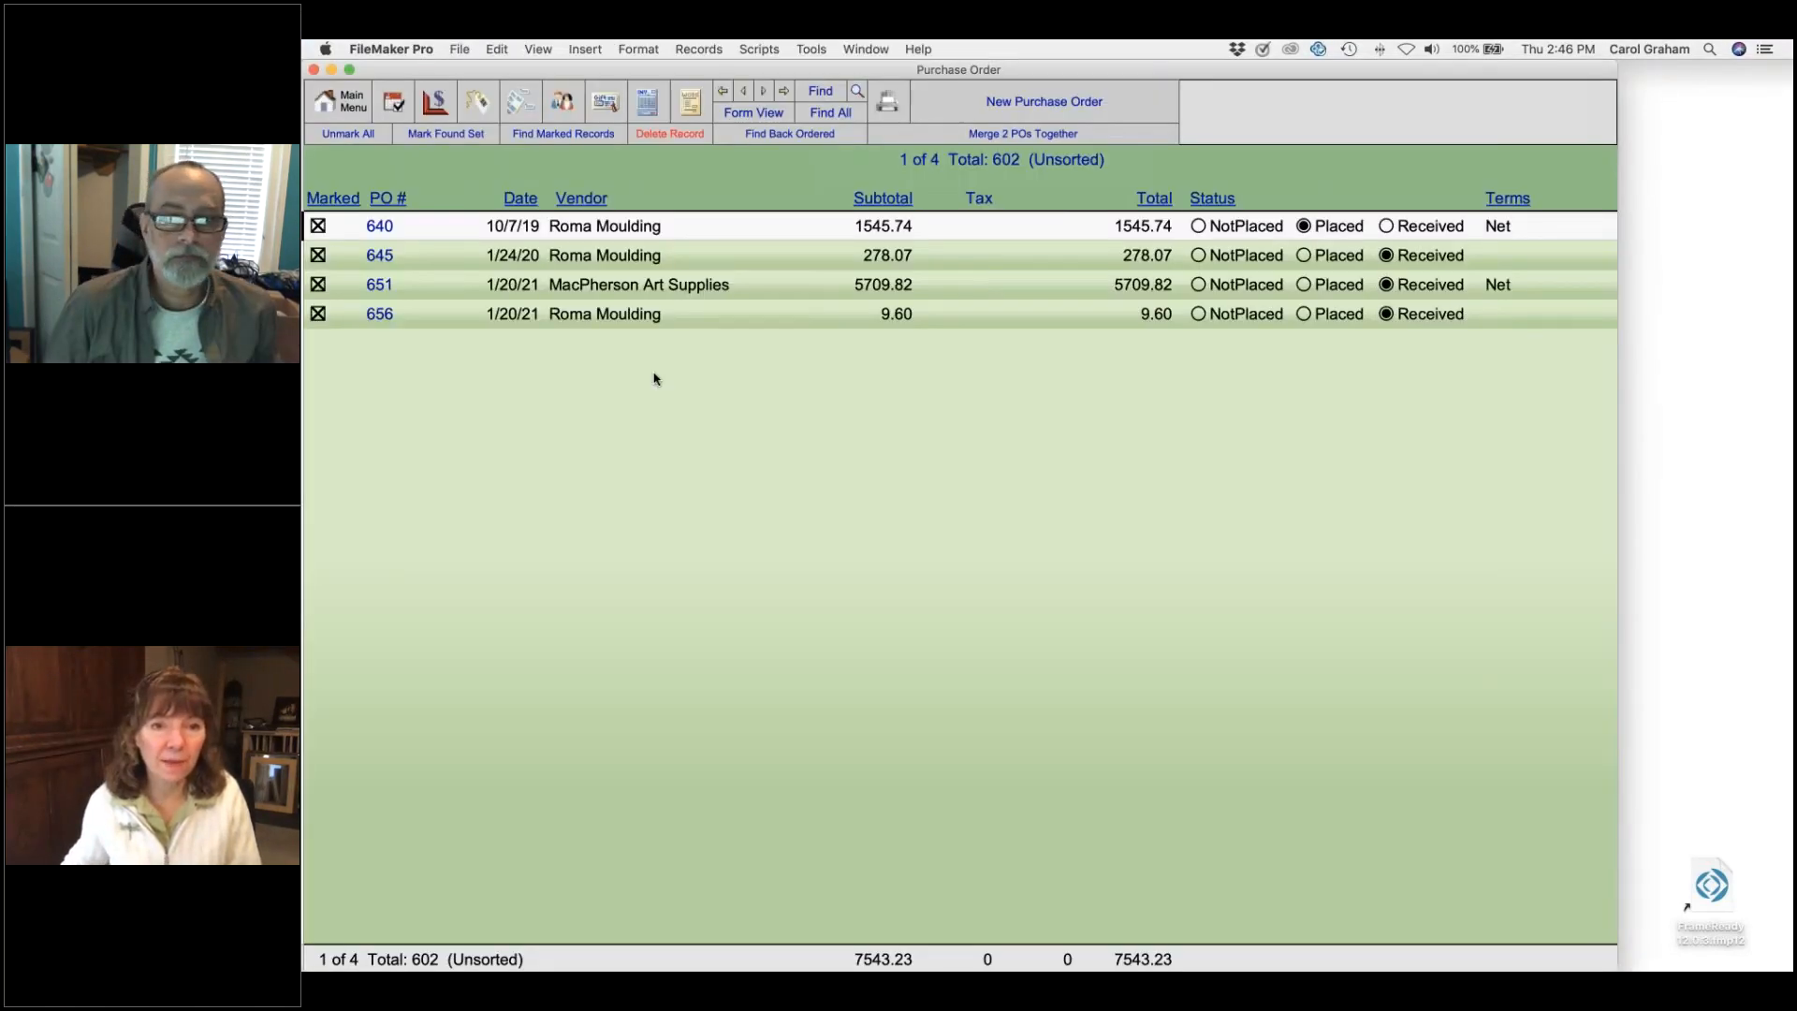
pyautogui.press('Down')
pyautogui.press('Down')
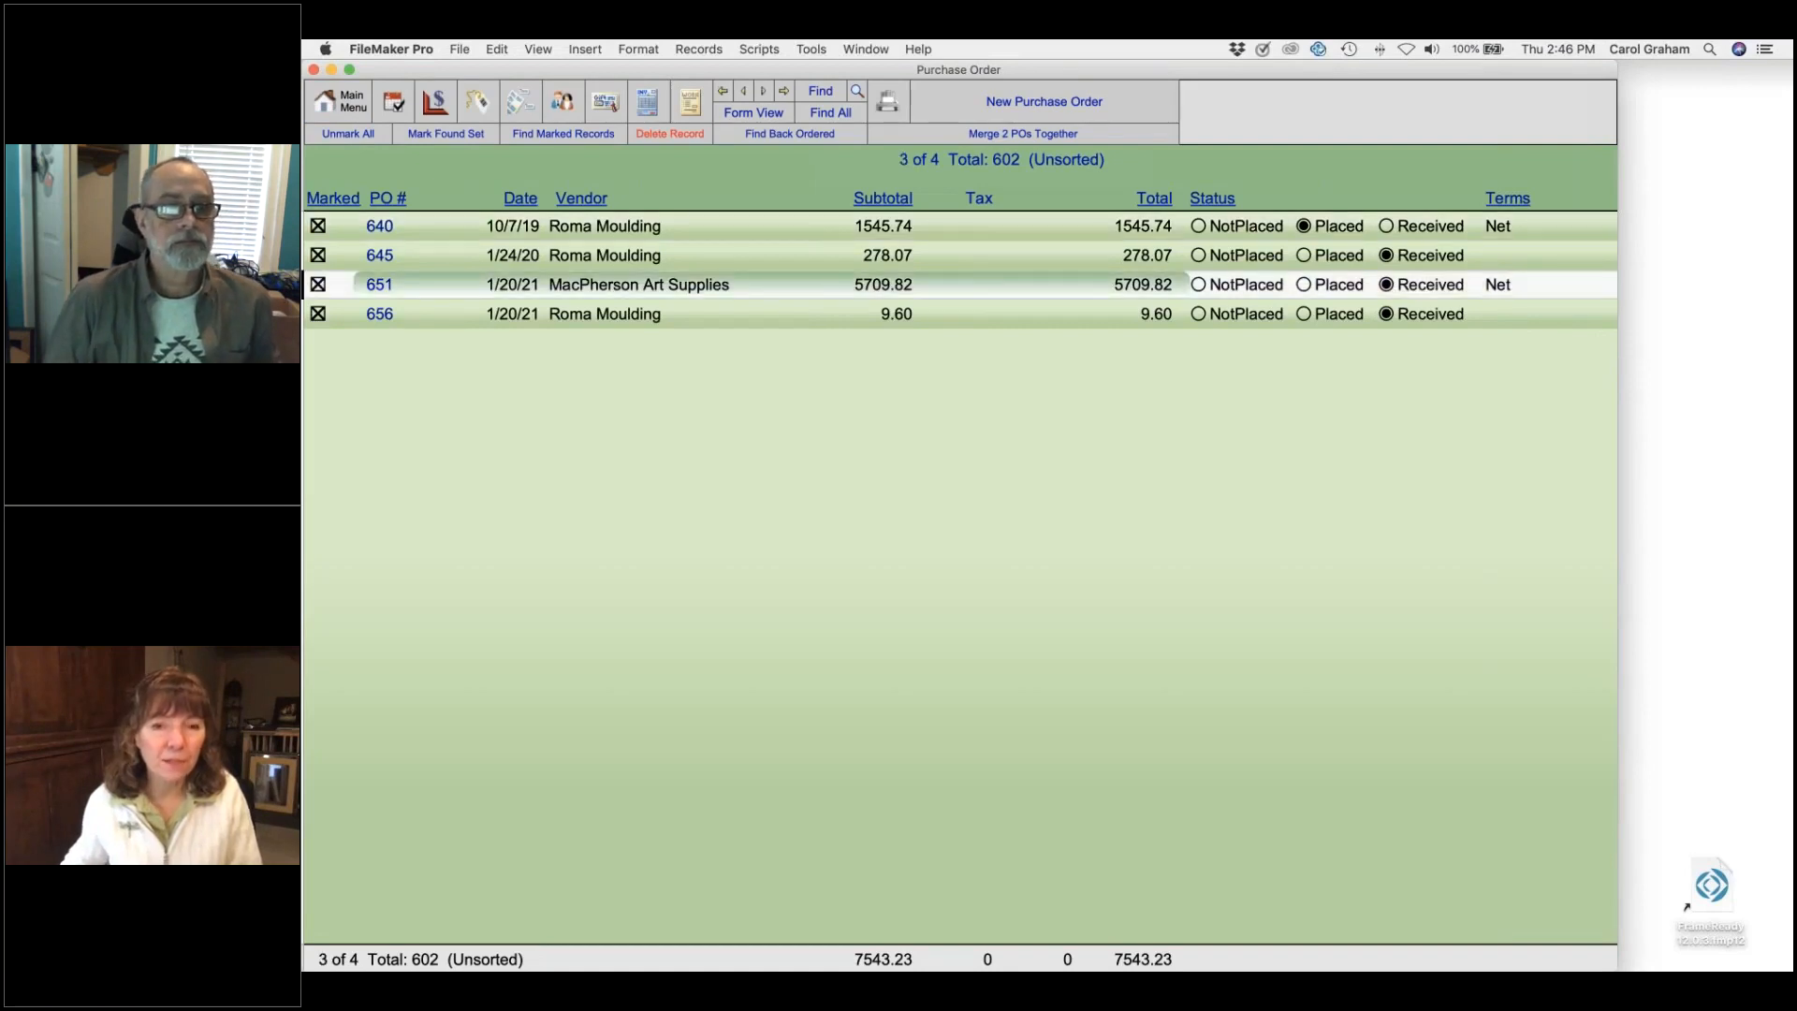
pyautogui.click(380, 284)
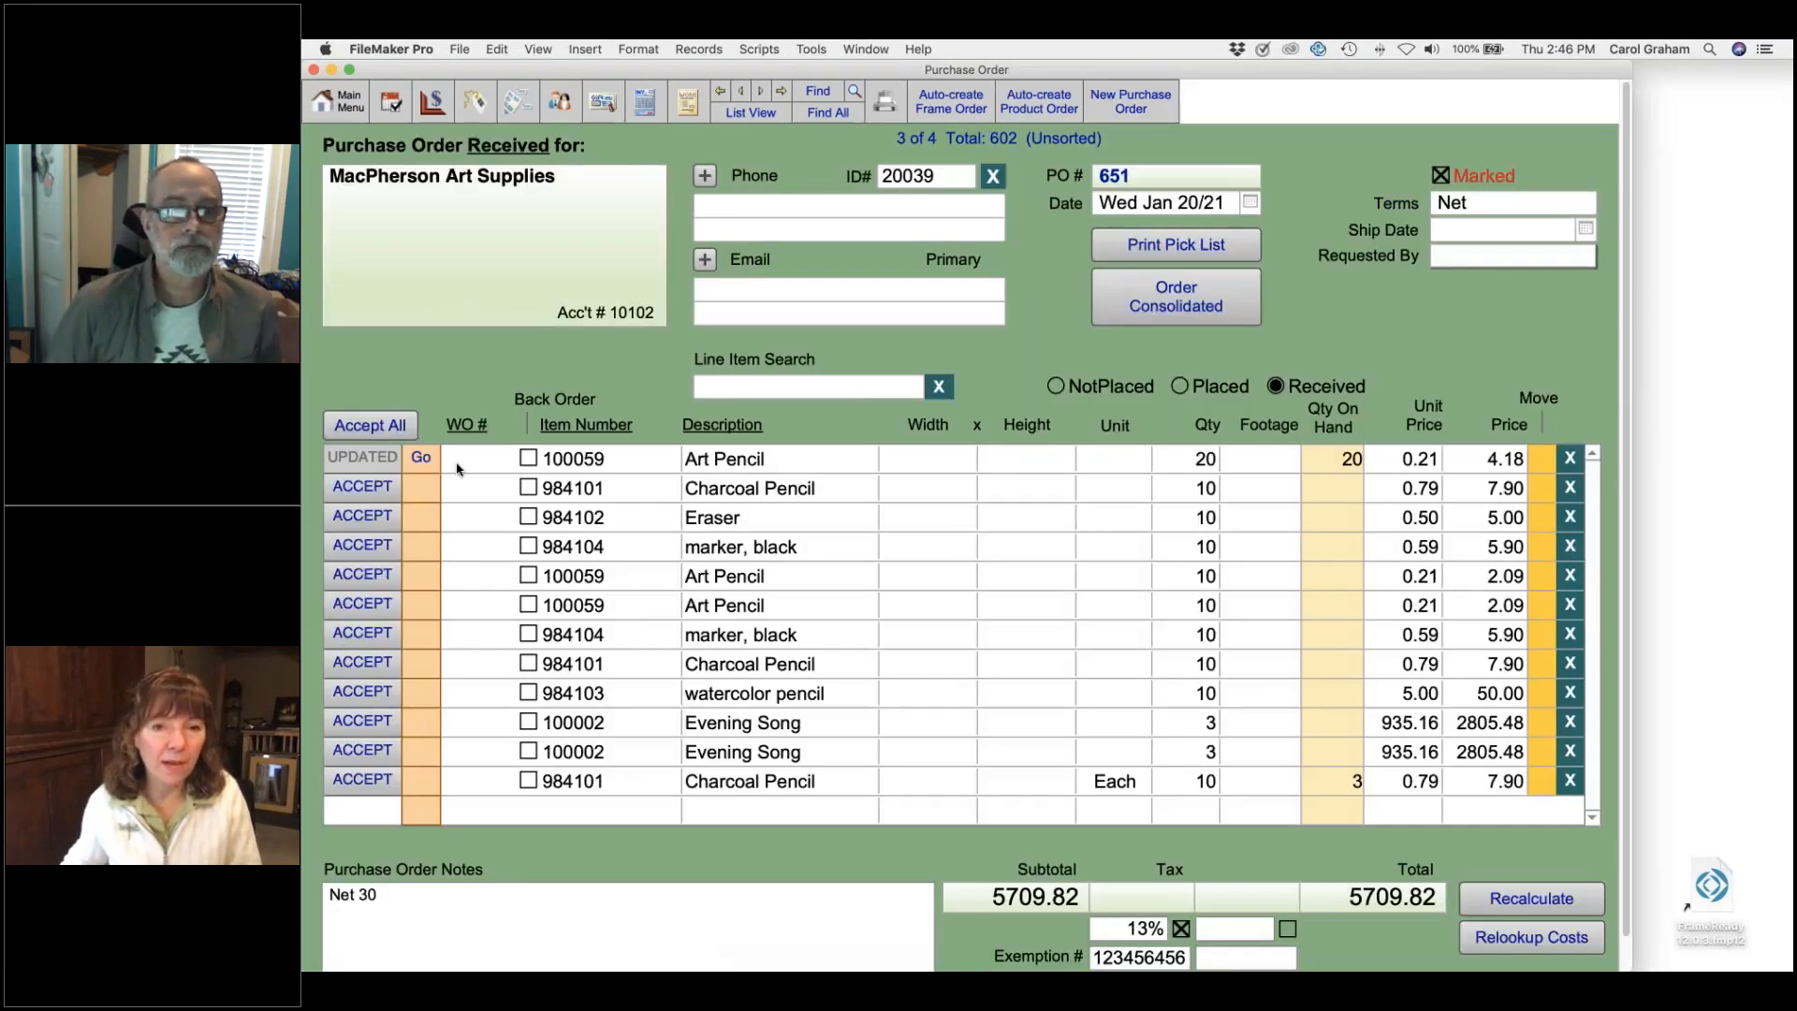
# - Search the MacPherson Art Supplies order's line items for item number 984103
pyautogui.click(795, 389)
pyautogui.write('984103')
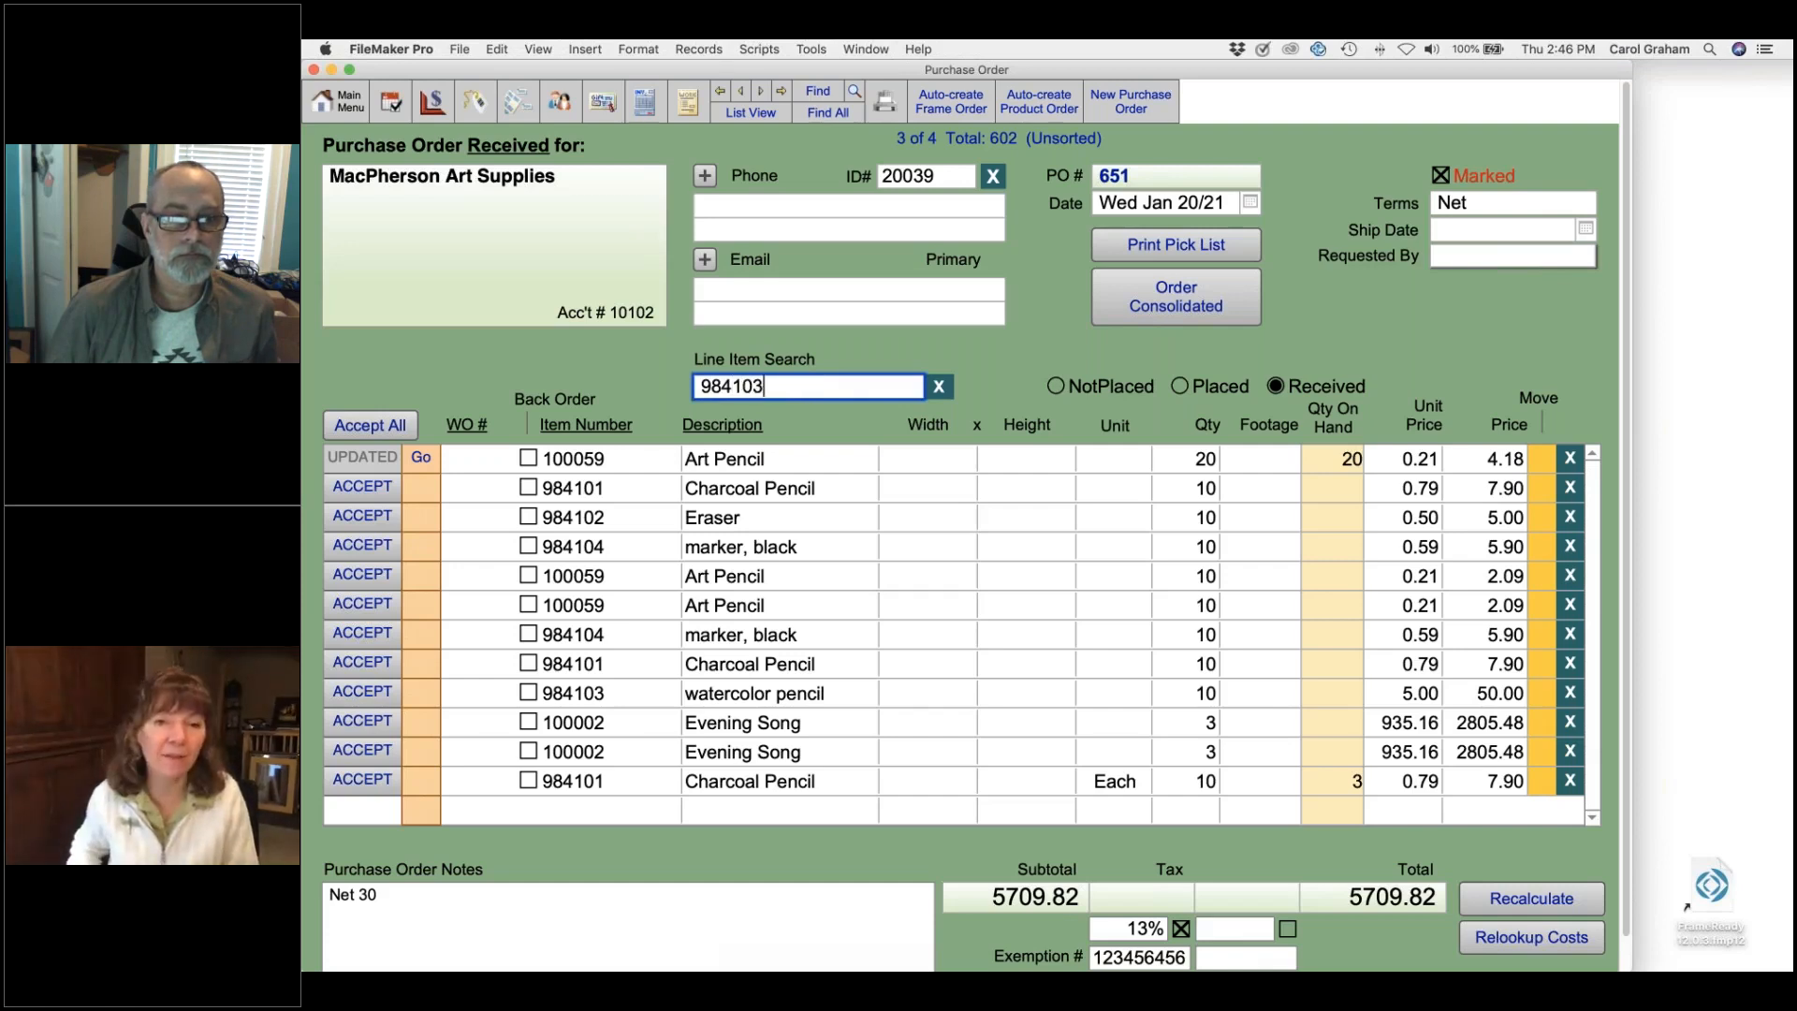
pyautogui.press('Return')
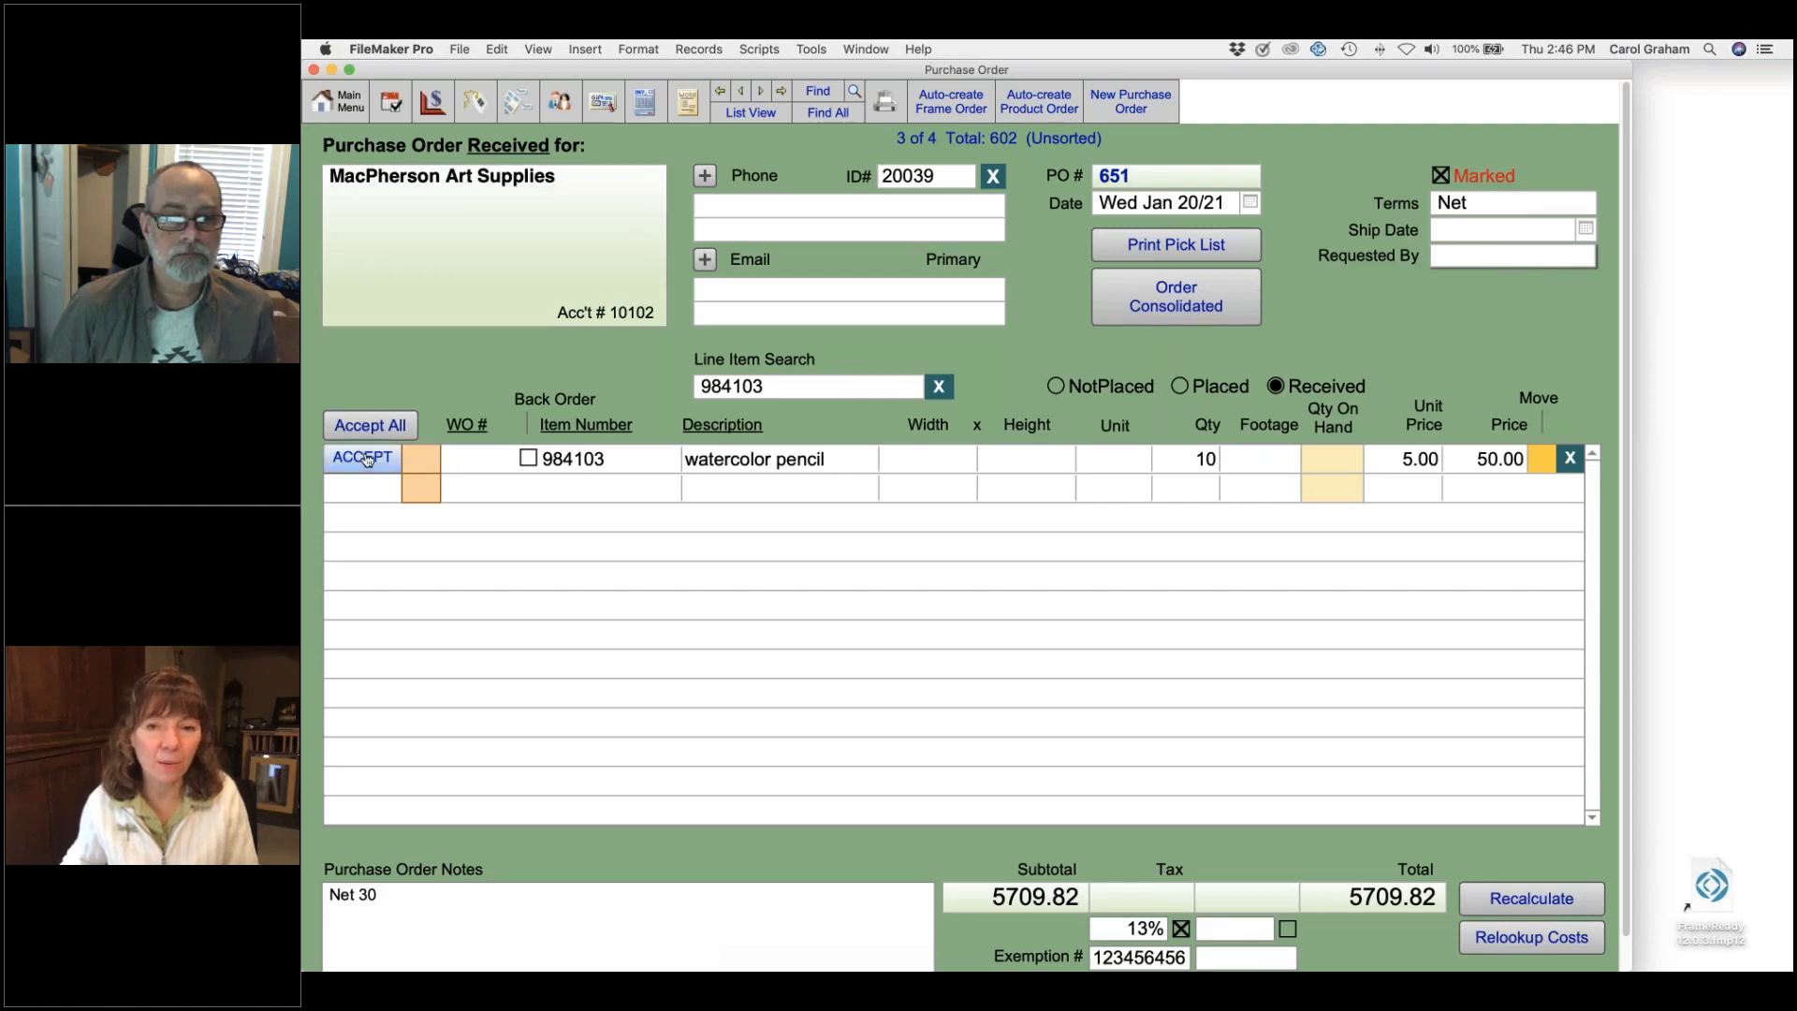
# - Try a quantity of 5 for the 984103 watercolor pencil line item and restore it to 10
pyautogui.click(1179, 472)
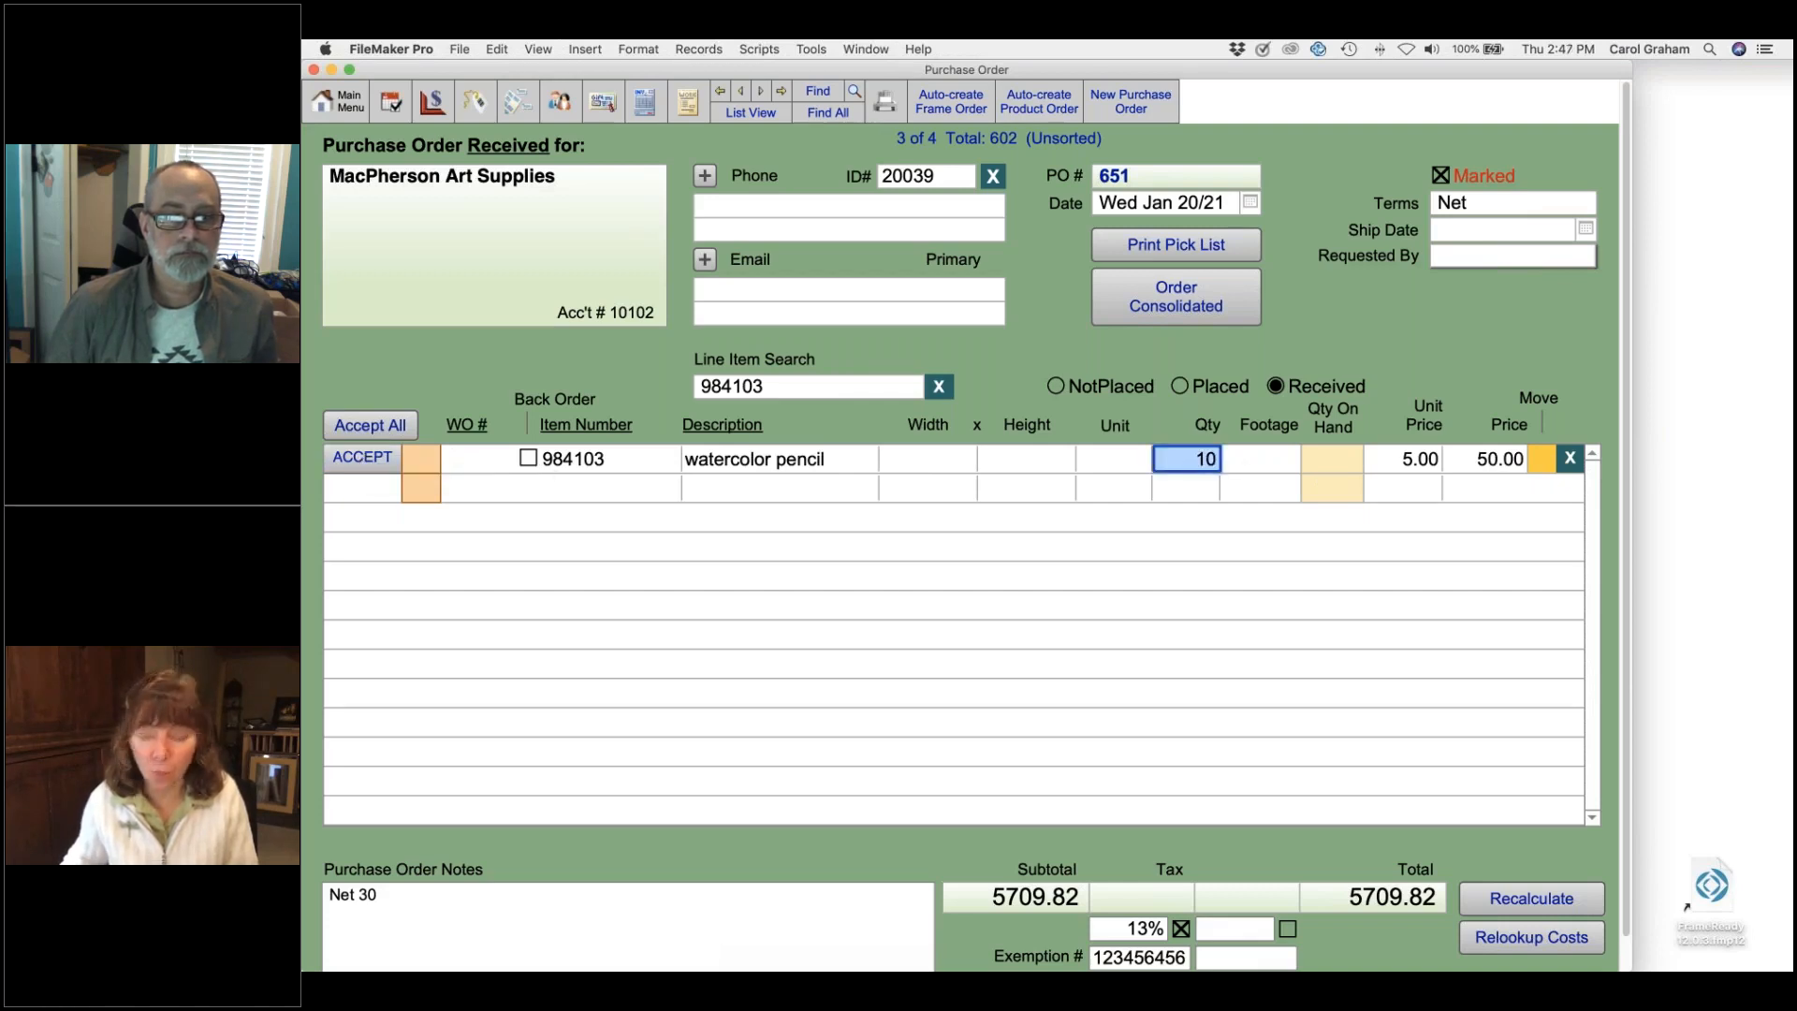
pyautogui.write('5')
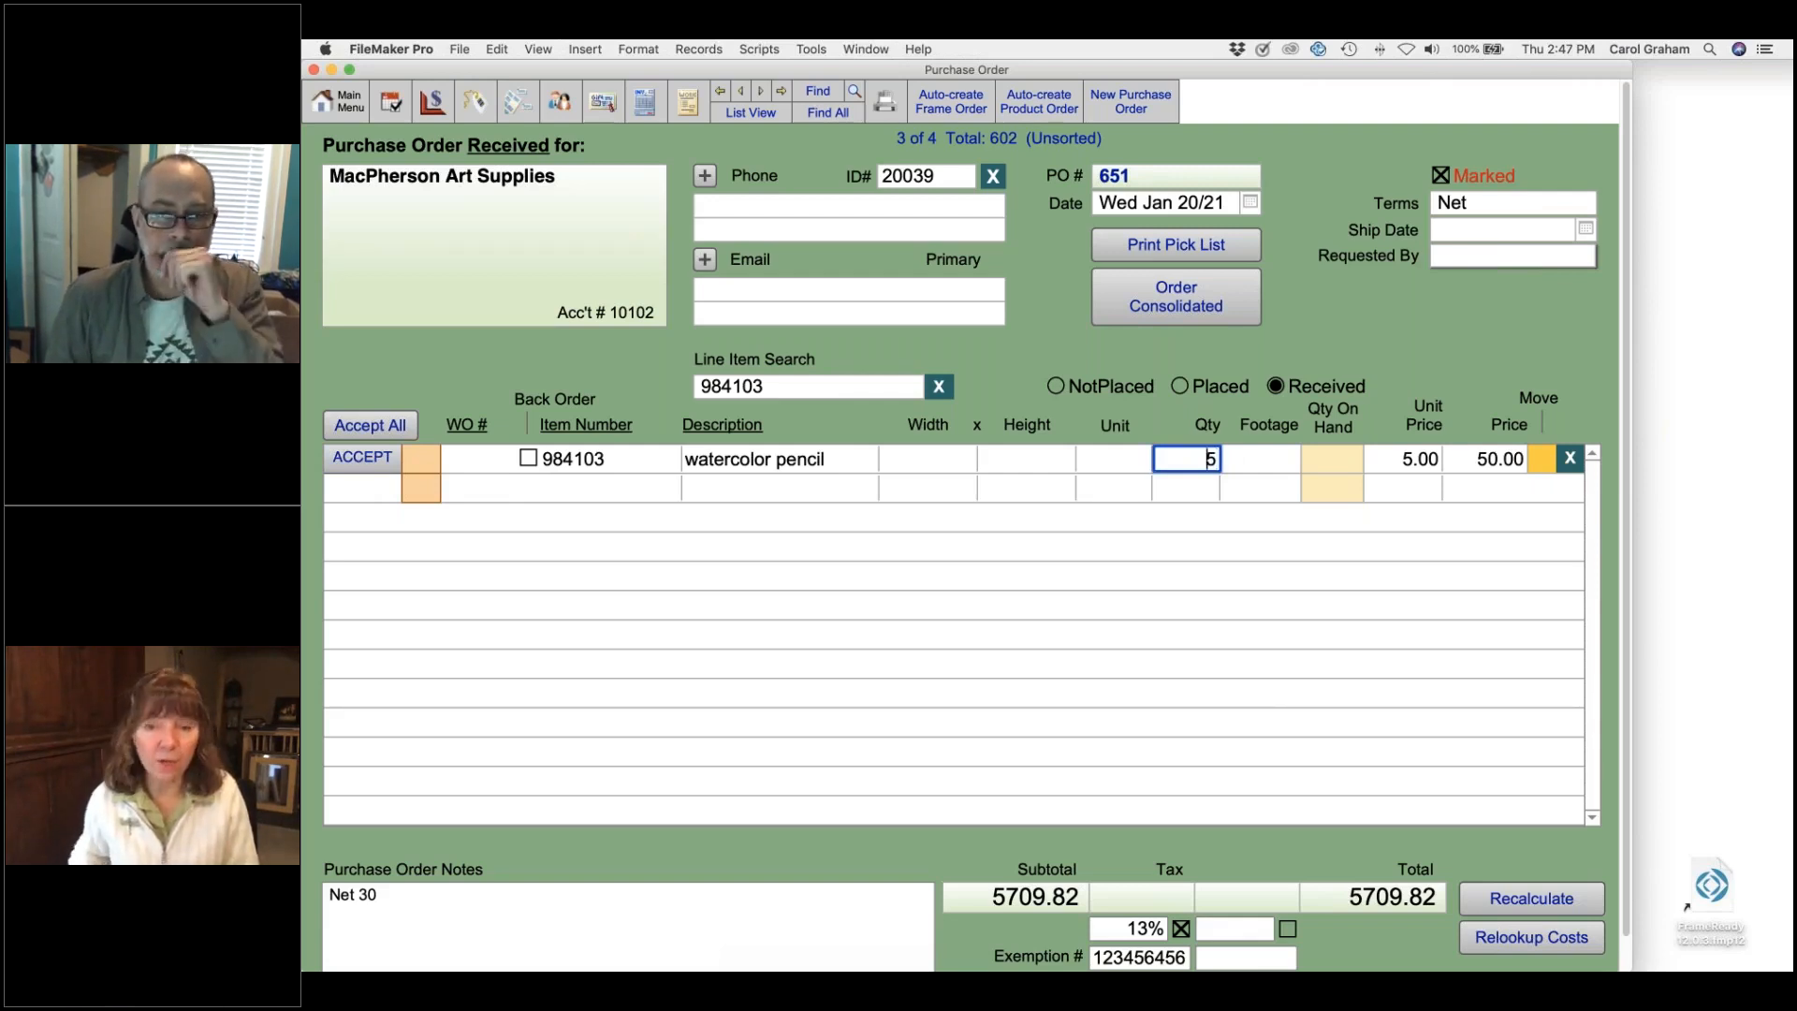
pyautogui.write('1')
pyautogui.press('super+a')
pyautogui.write('10')
pyautogui.click(586, 572)
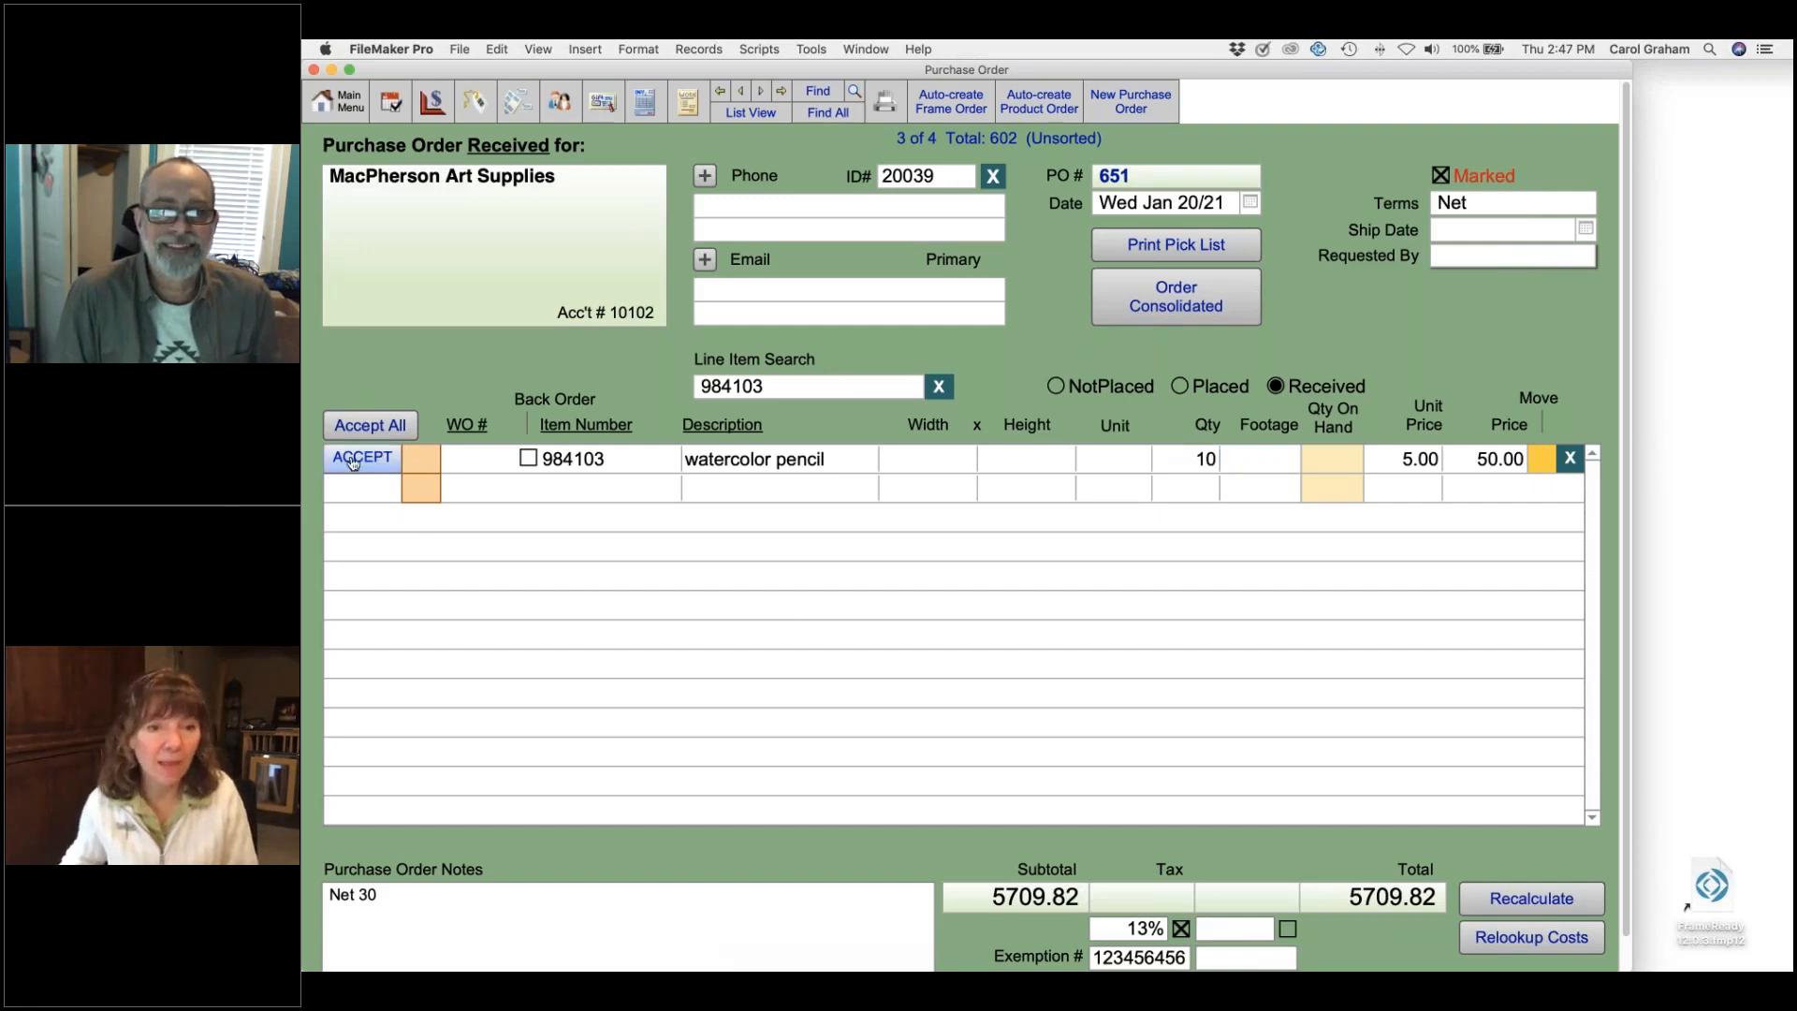
# - Accept the 984103 watercolor pencil line item with the employee's initials and clear the line item search
pyautogui.click(354, 461)
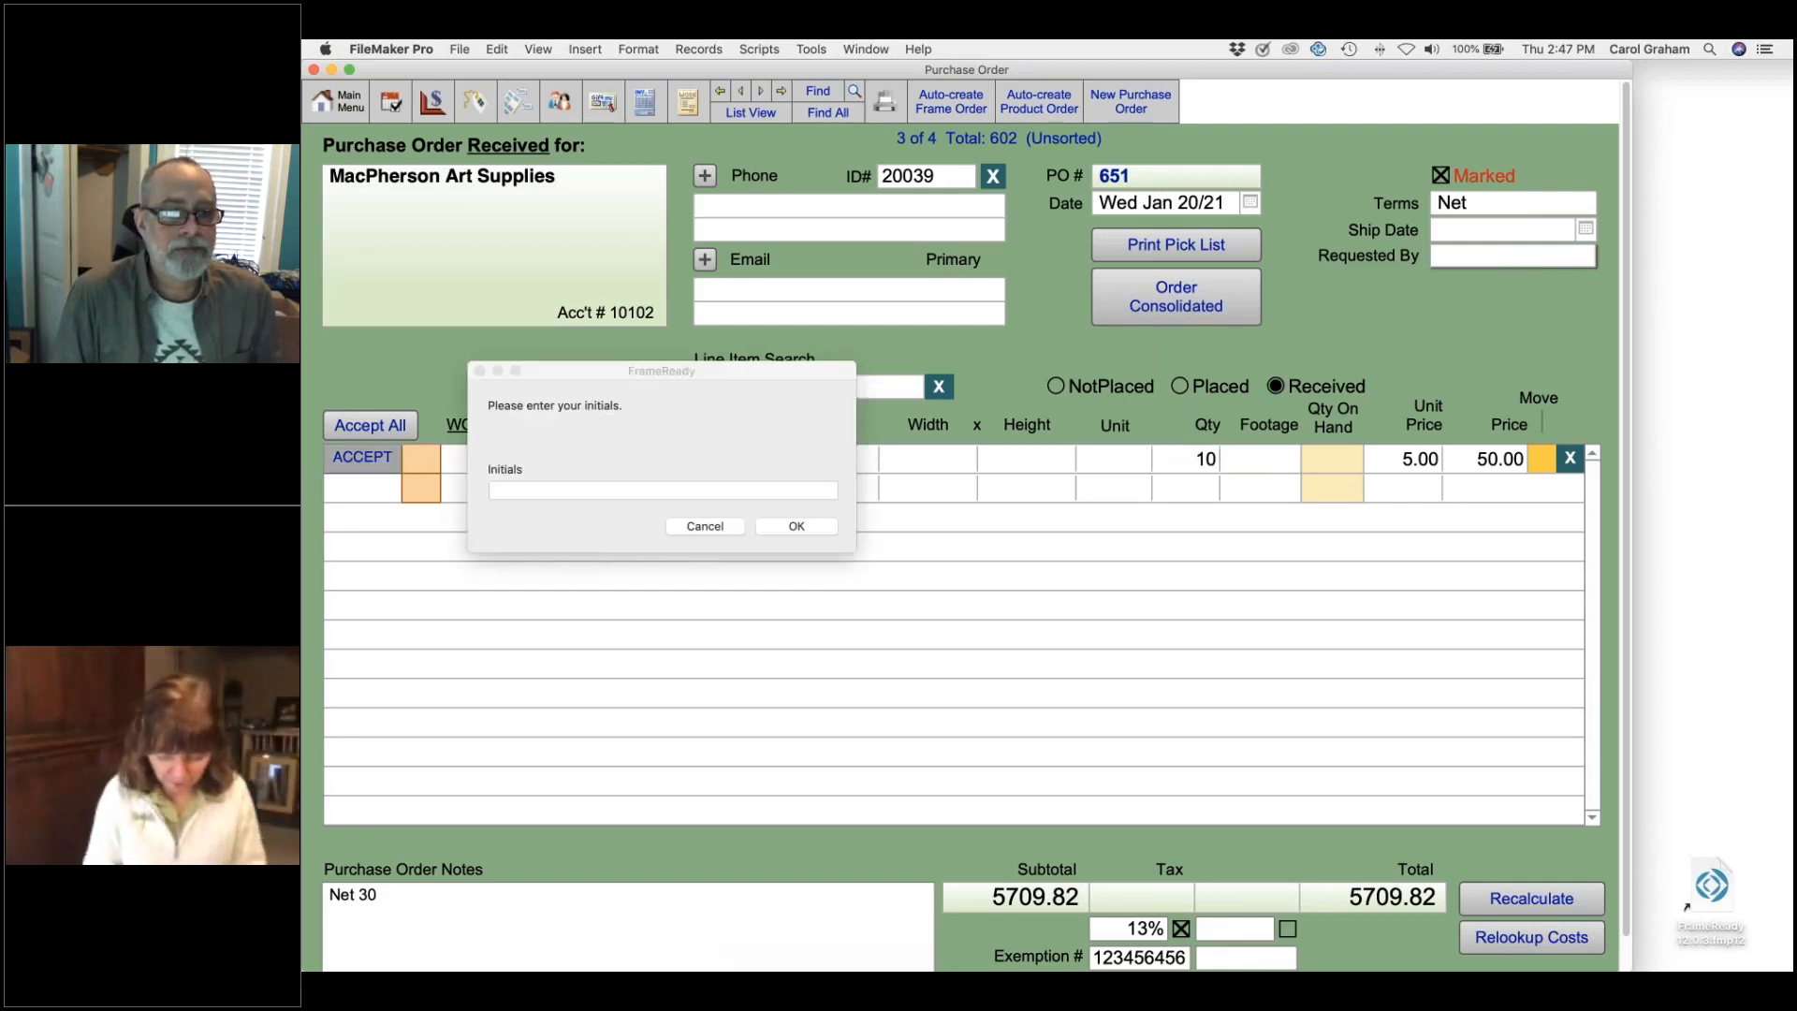
pyautogui.write('CG')
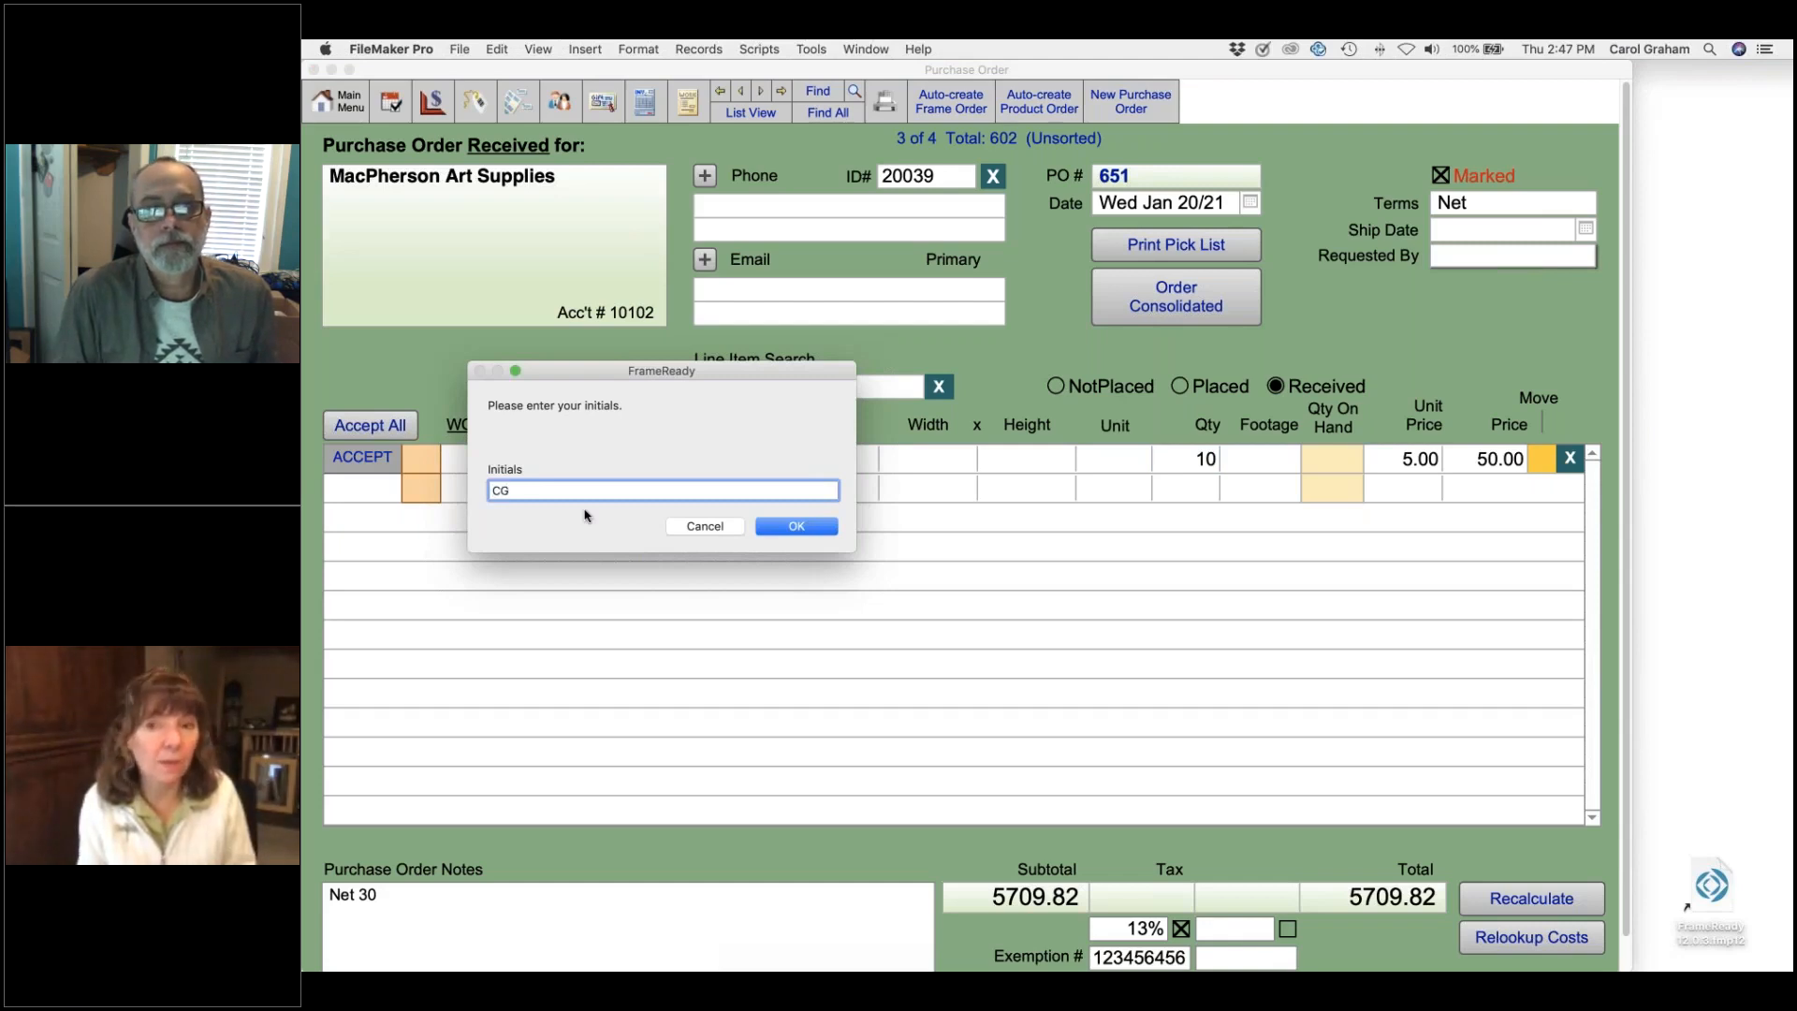
pyautogui.click(817, 527)
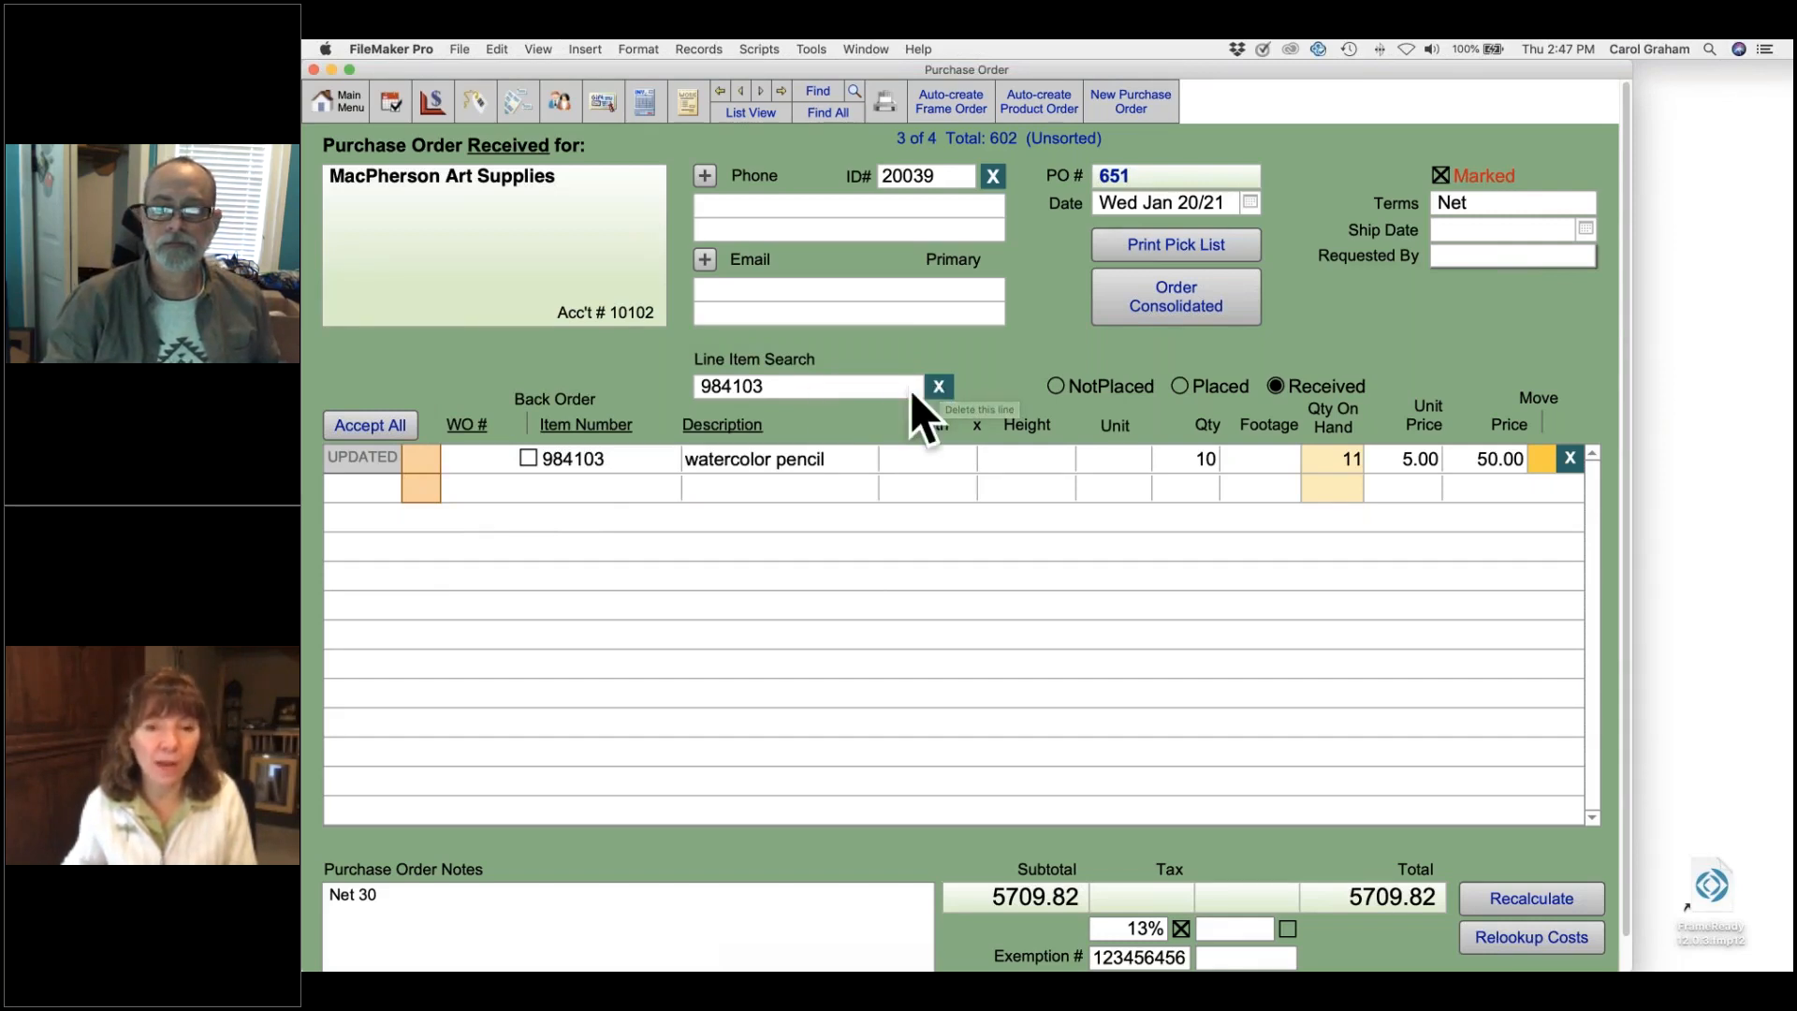
pyautogui.click(939, 386)
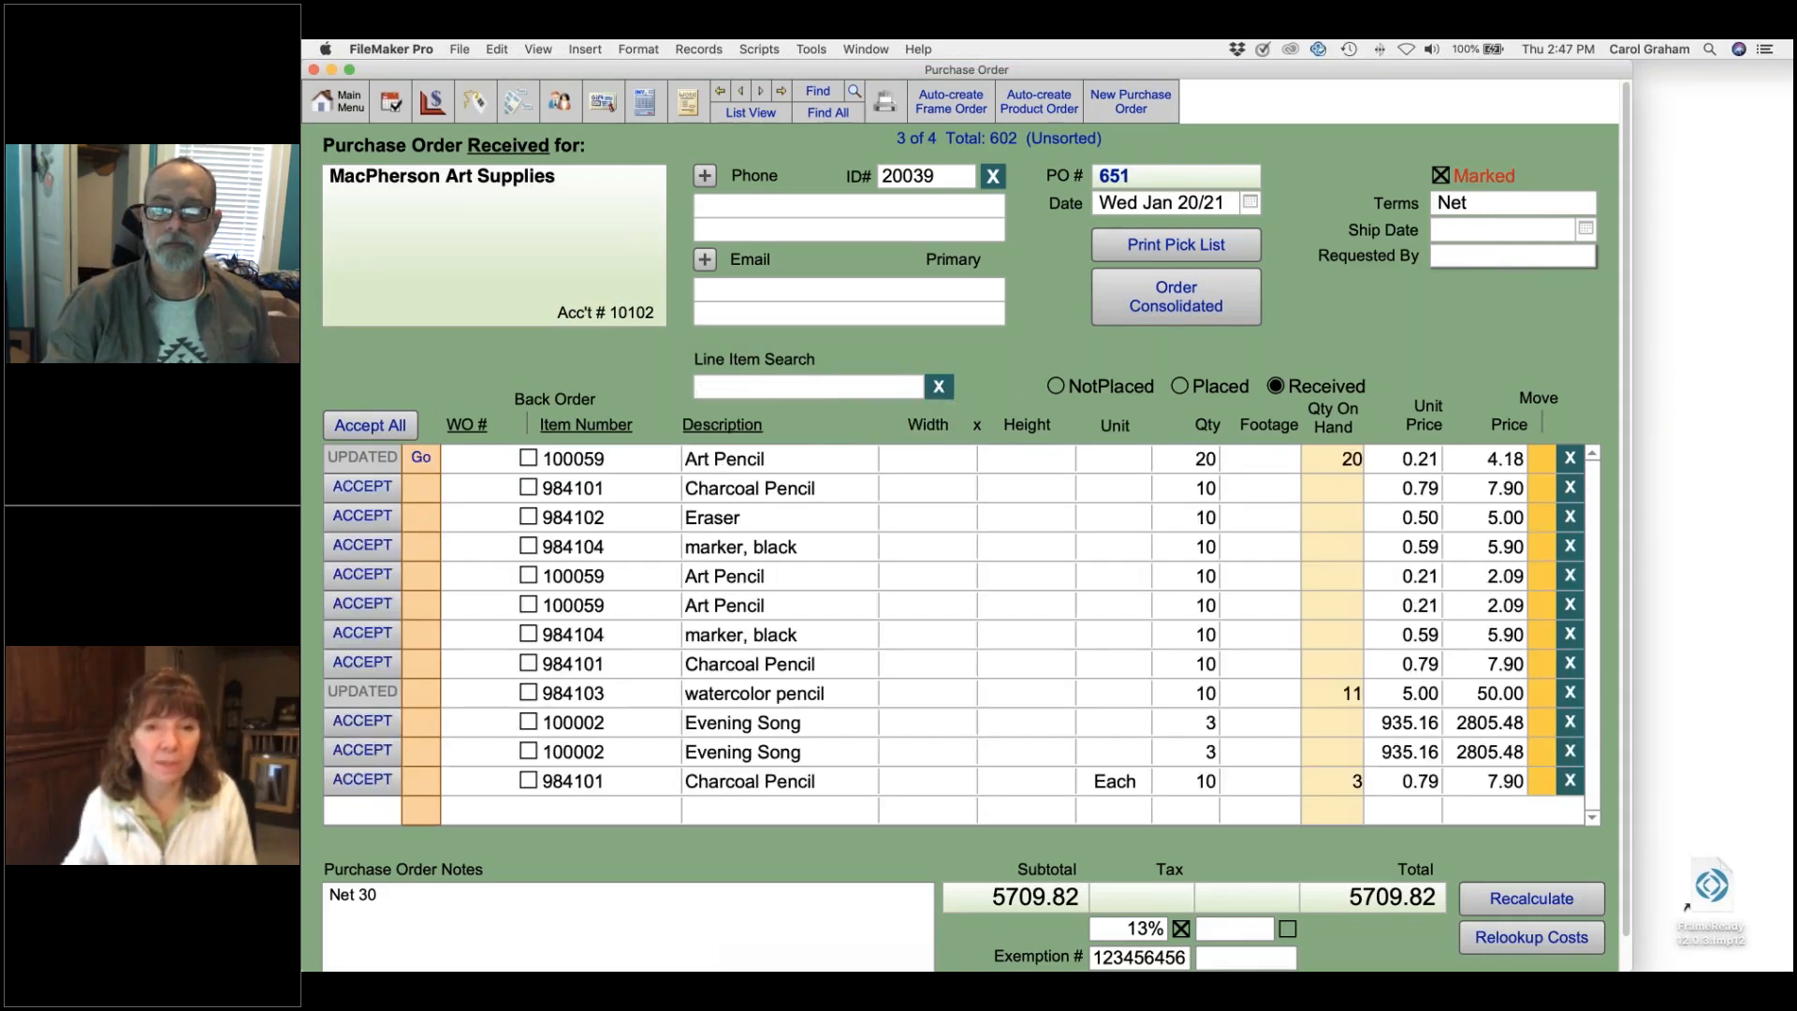
# - Sort the MacPherson Art Supplies order's line items by item number and description, and return them to their original order
pyautogui.click(575, 427)
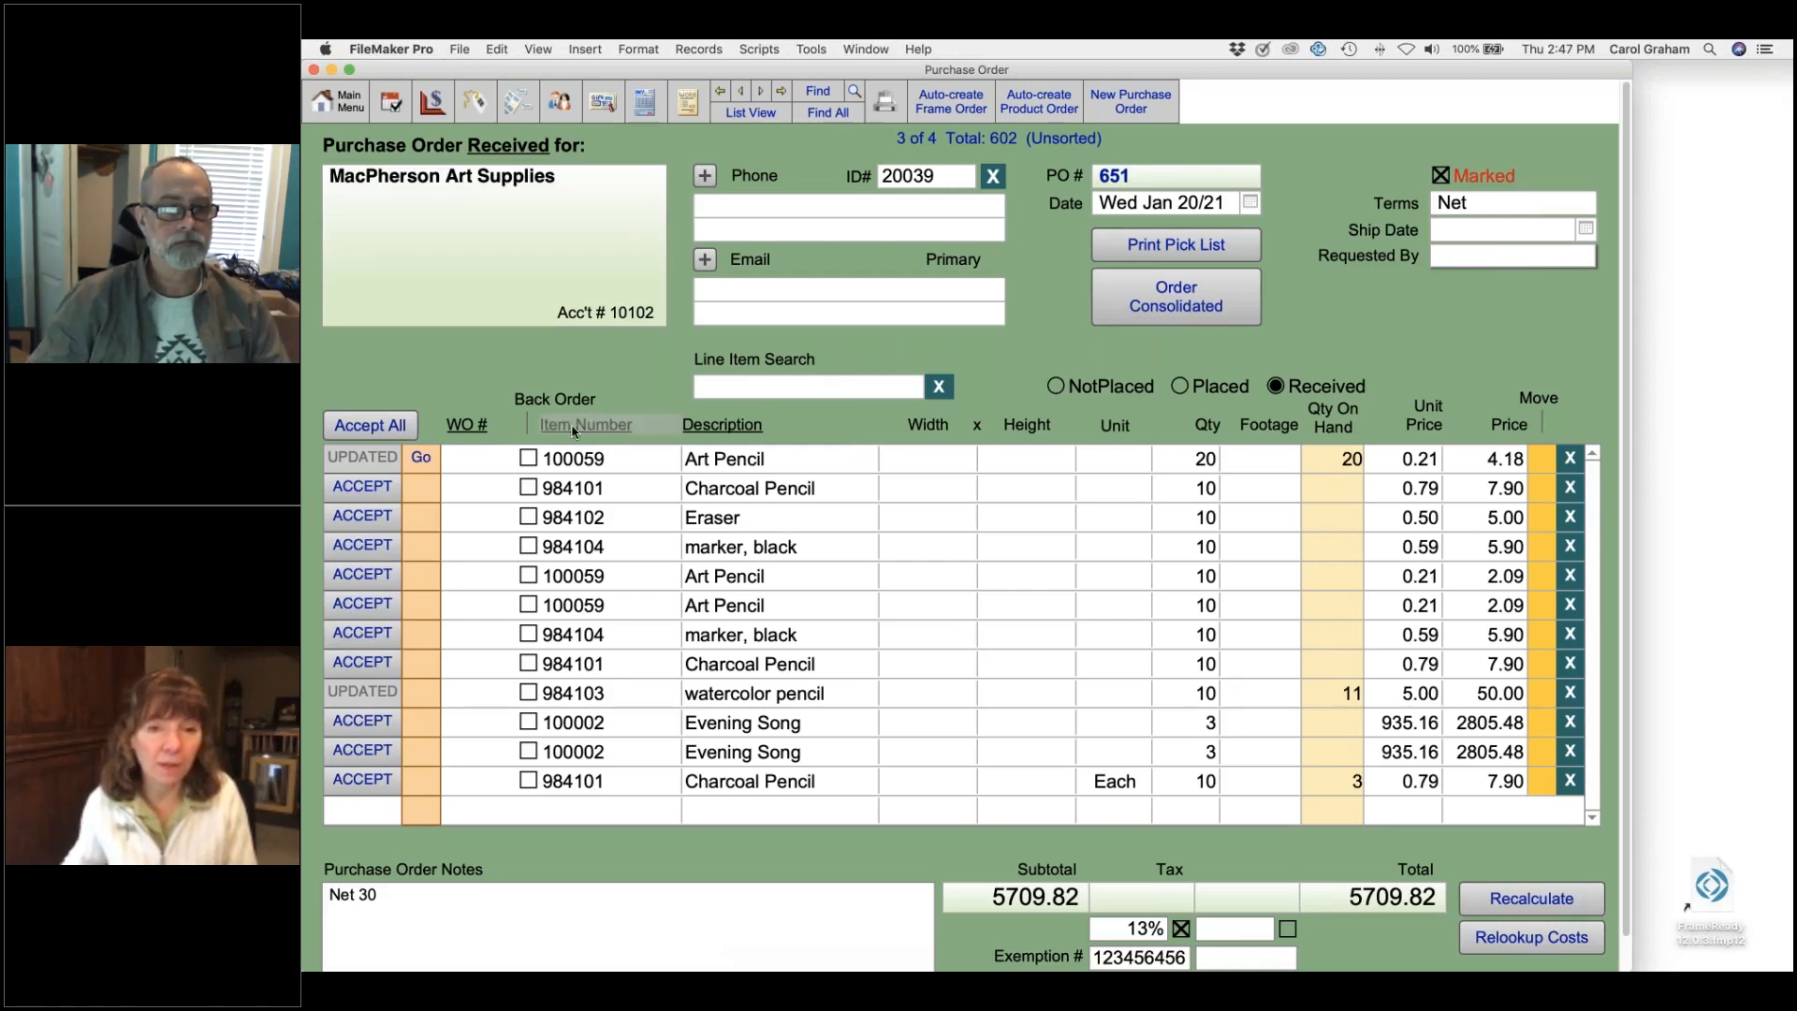
pyautogui.click(736, 429)
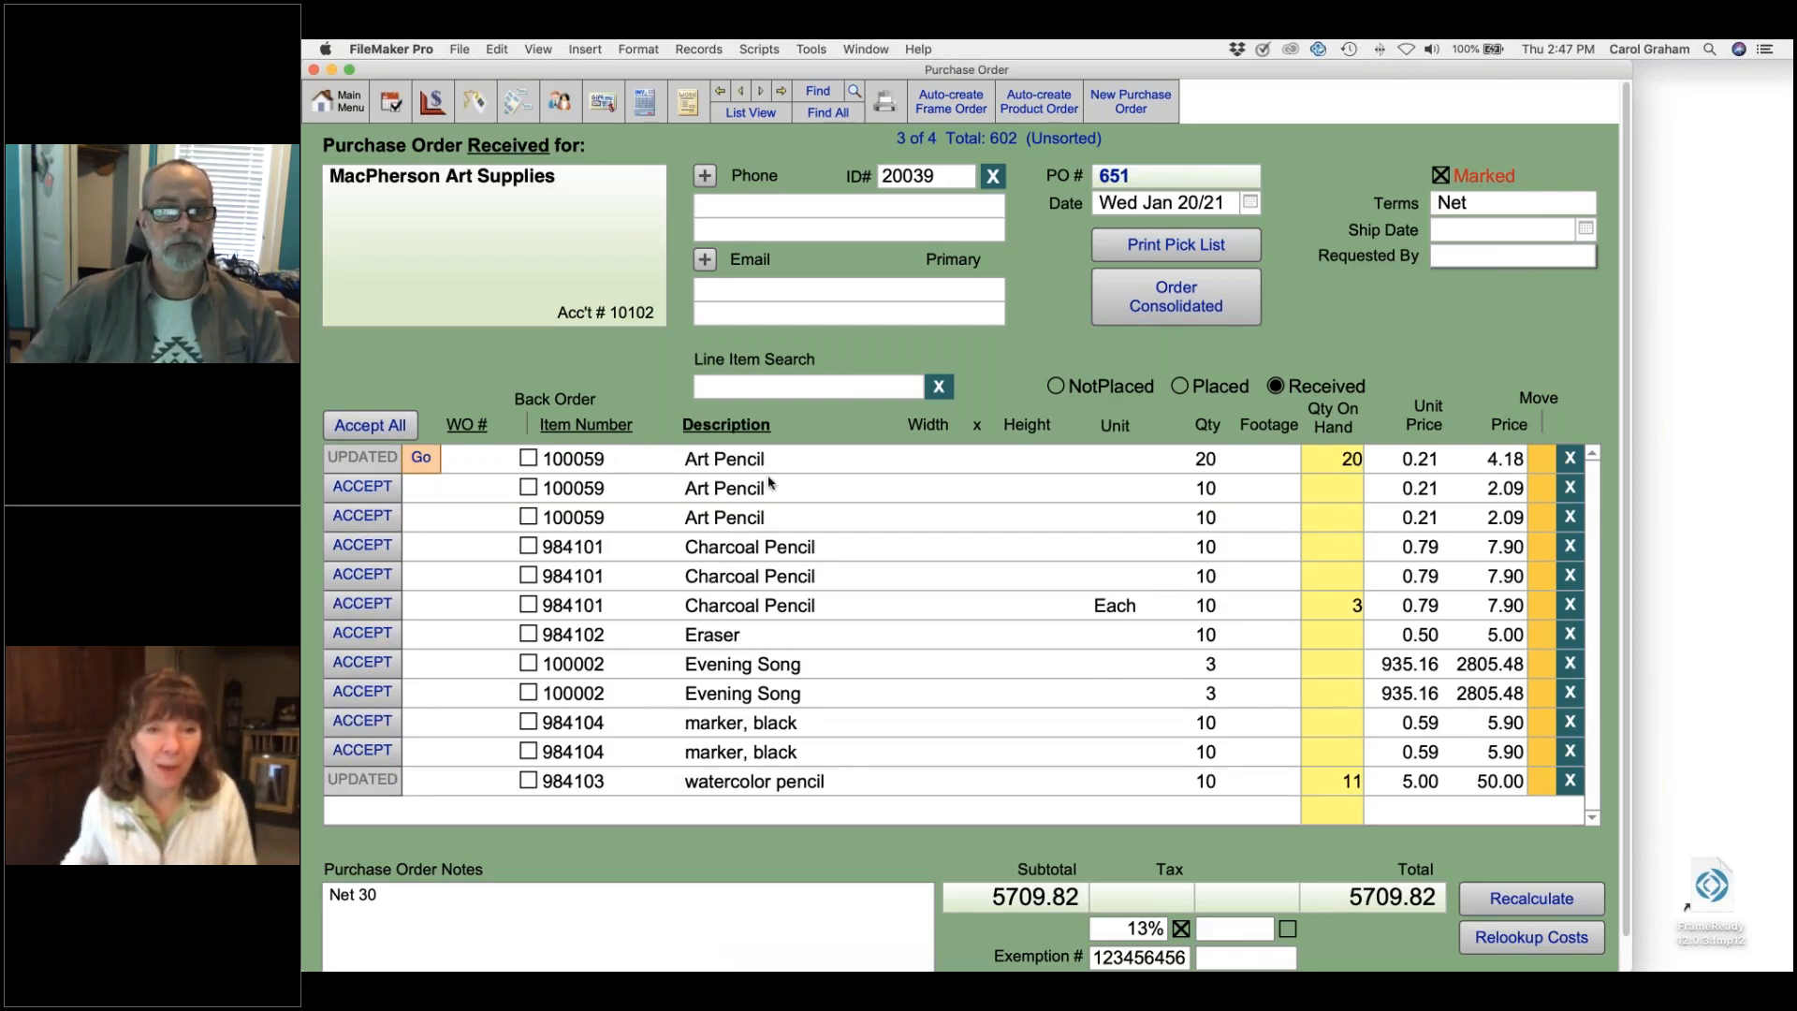
pyautogui.click(722, 425)
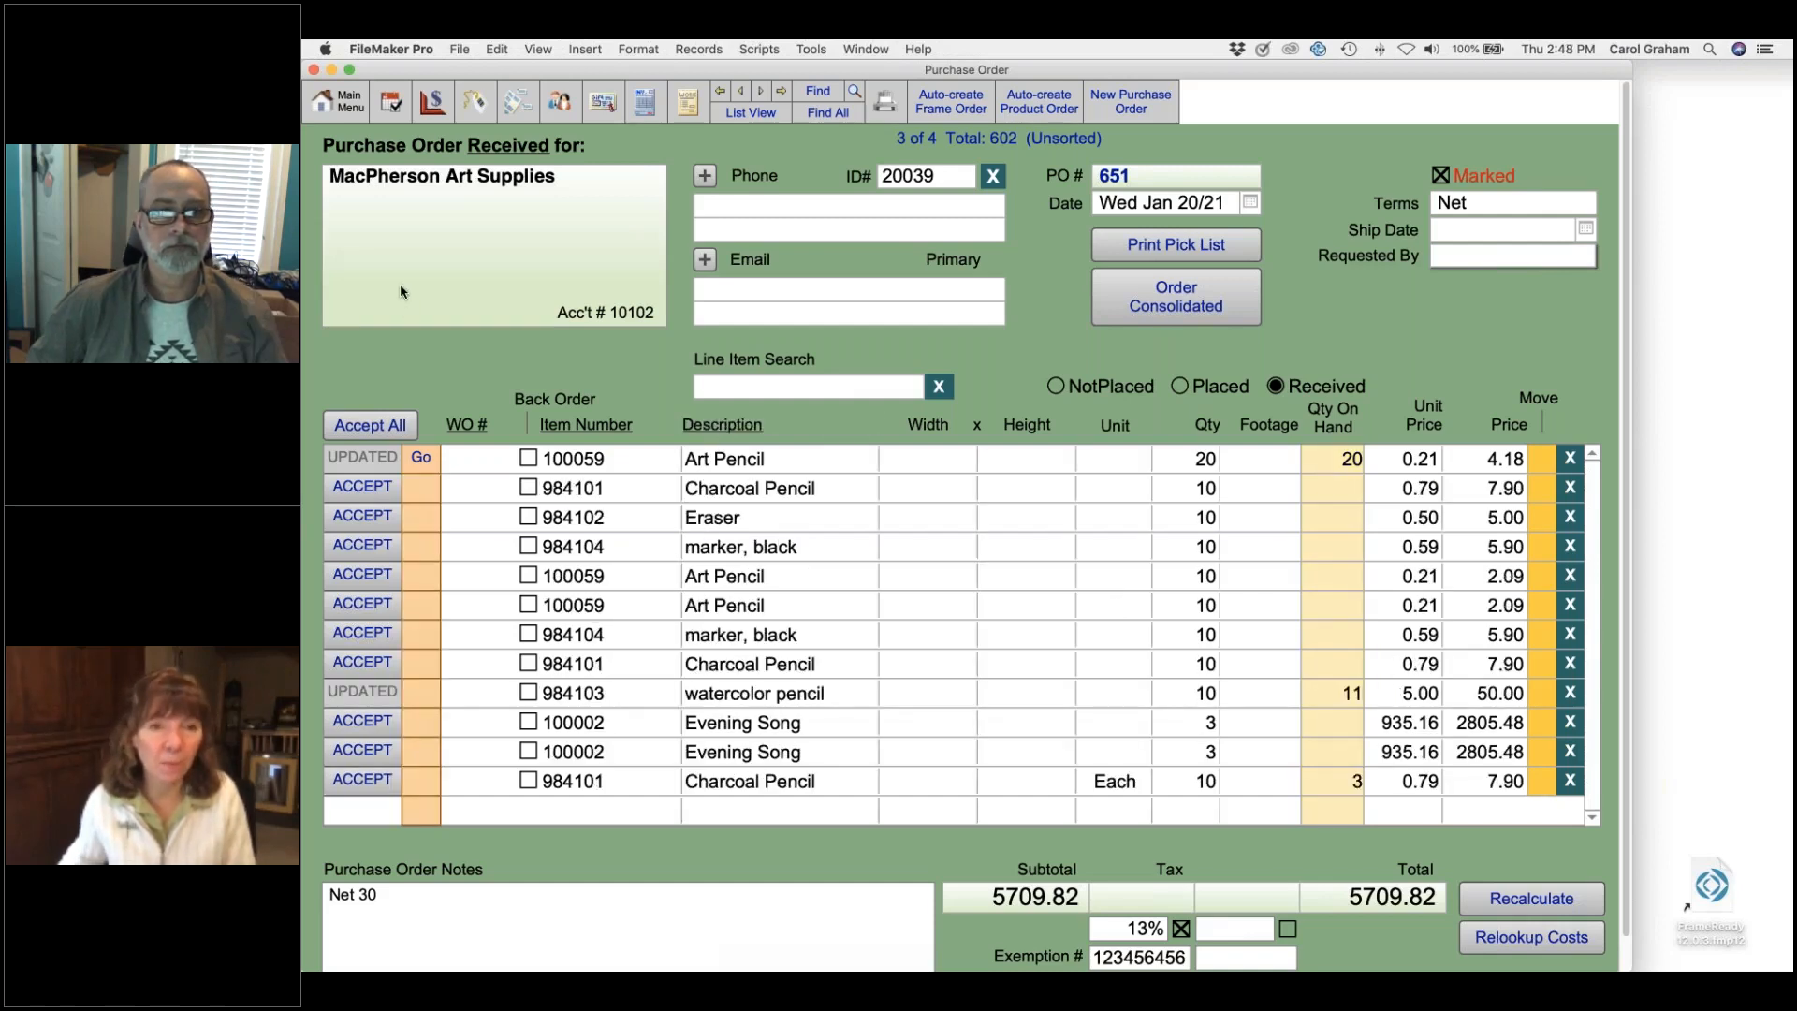
# - Find the marked records in Price Codes and copy the item number of the 210285.LJ moulding
pyautogui.click(432, 97)
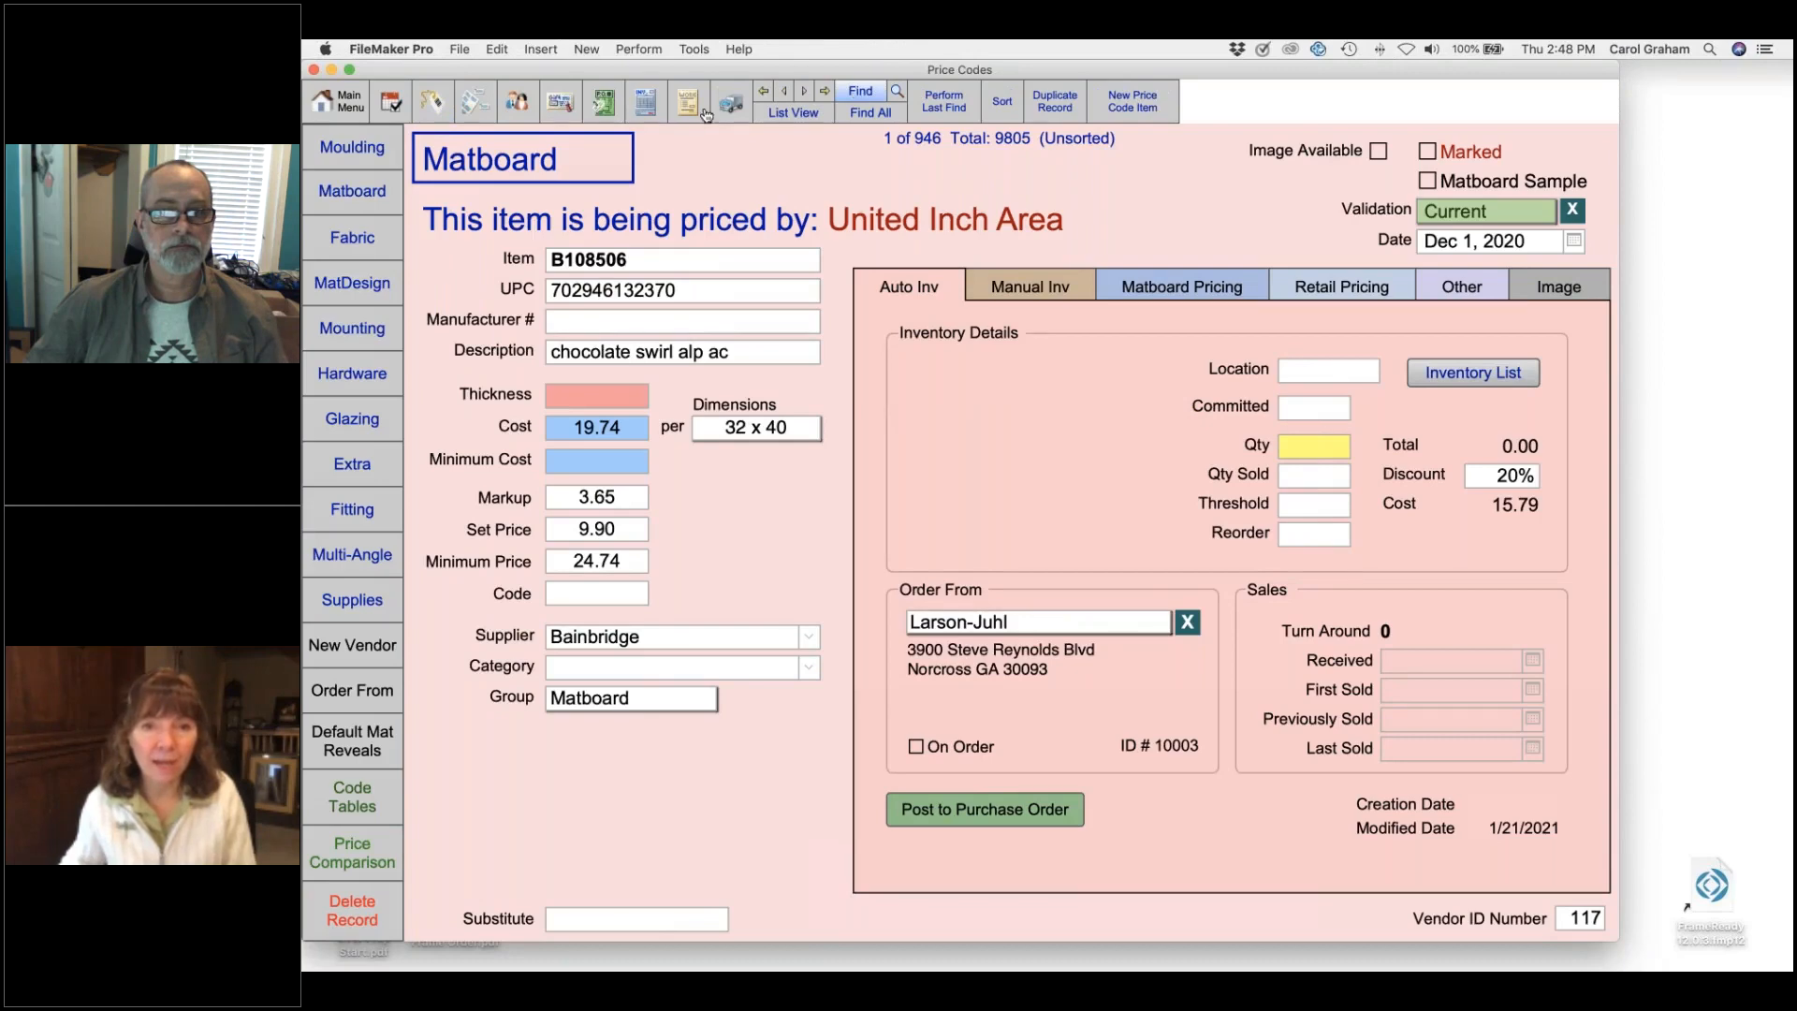
pyautogui.click(812, 110)
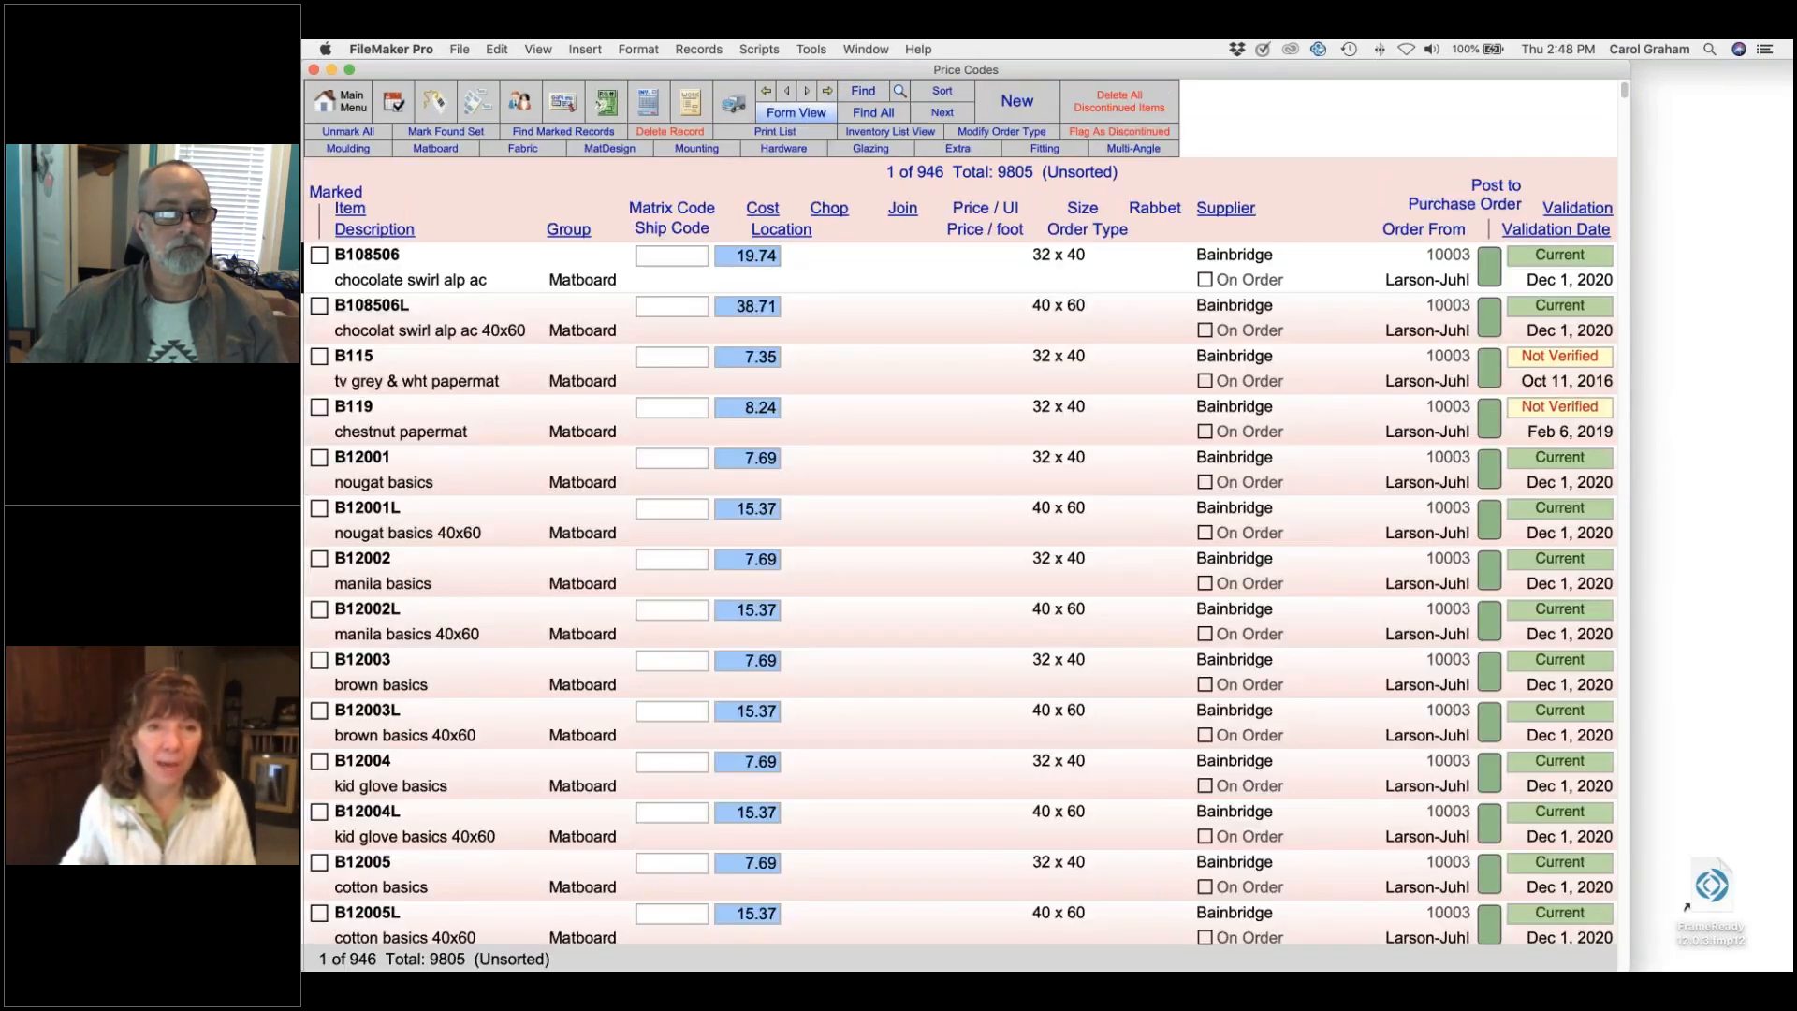
pyautogui.click(561, 132)
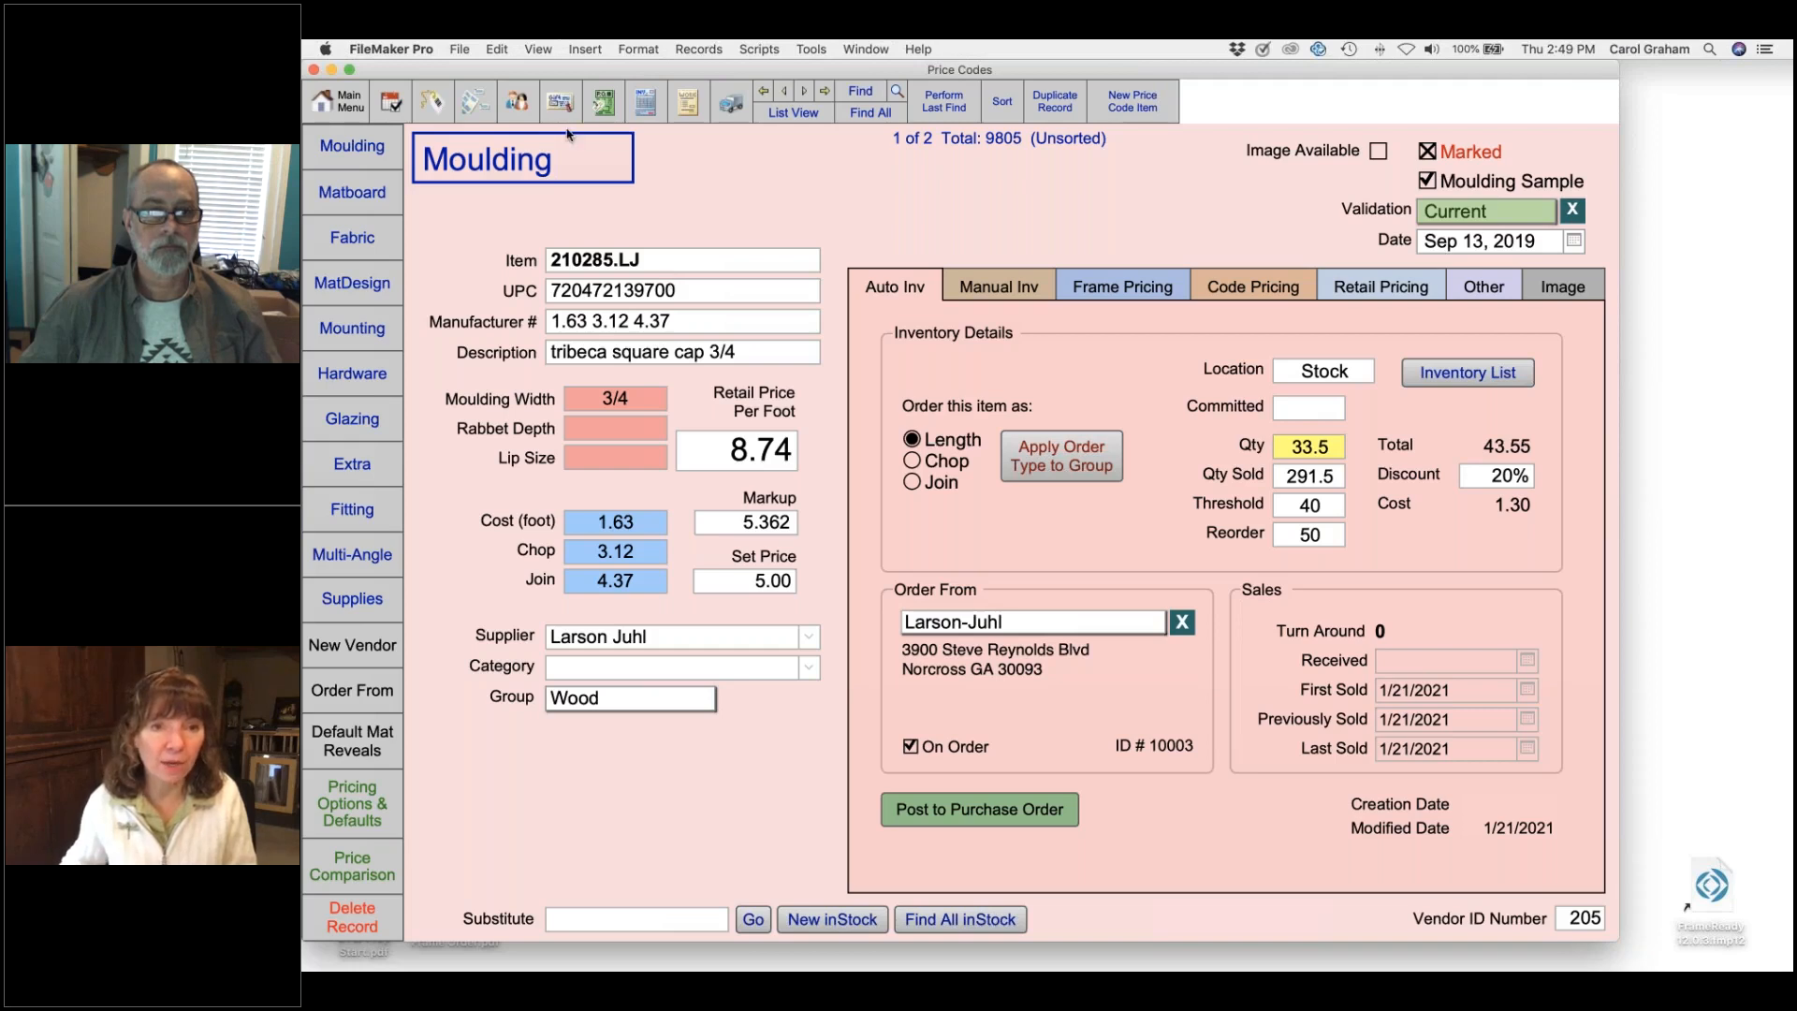
pyautogui.click(659, 261)
pyautogui.press('super+c')
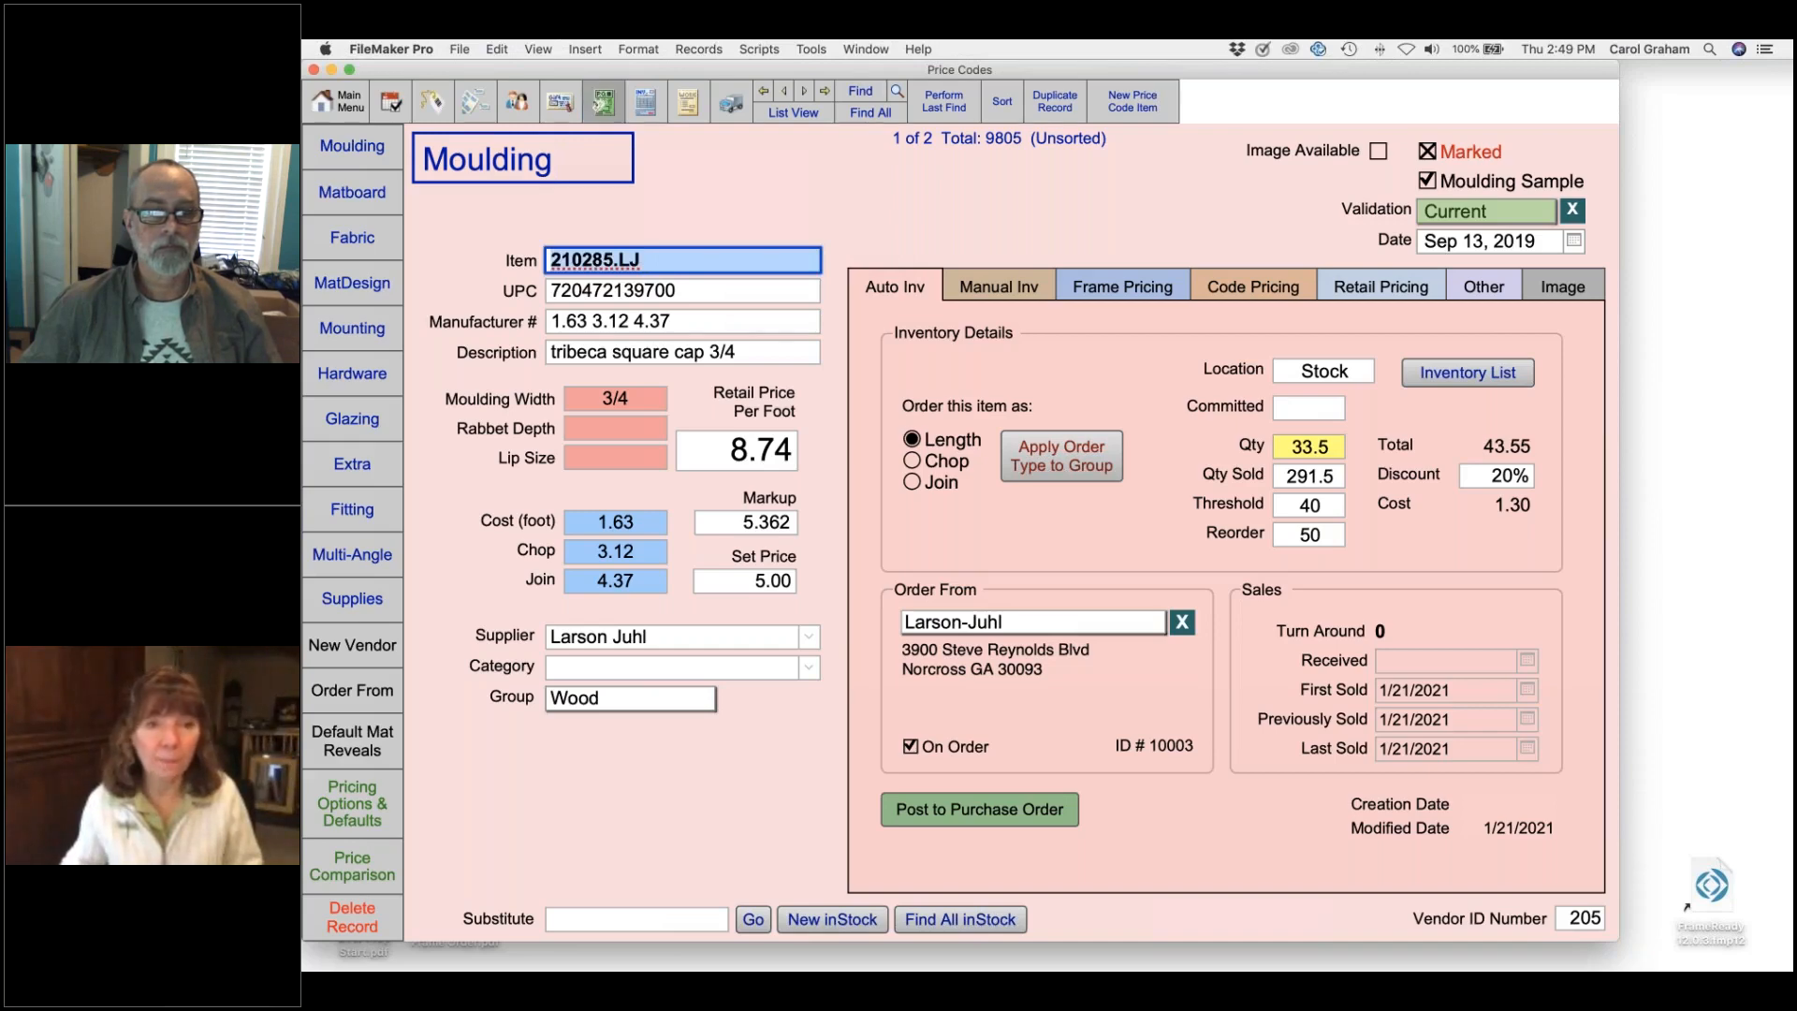
# - Find the purchase orders containing item 210285.LJ and open the received Larson-Juhl order dated 1/20/21
pyautogui.click(603, 102)
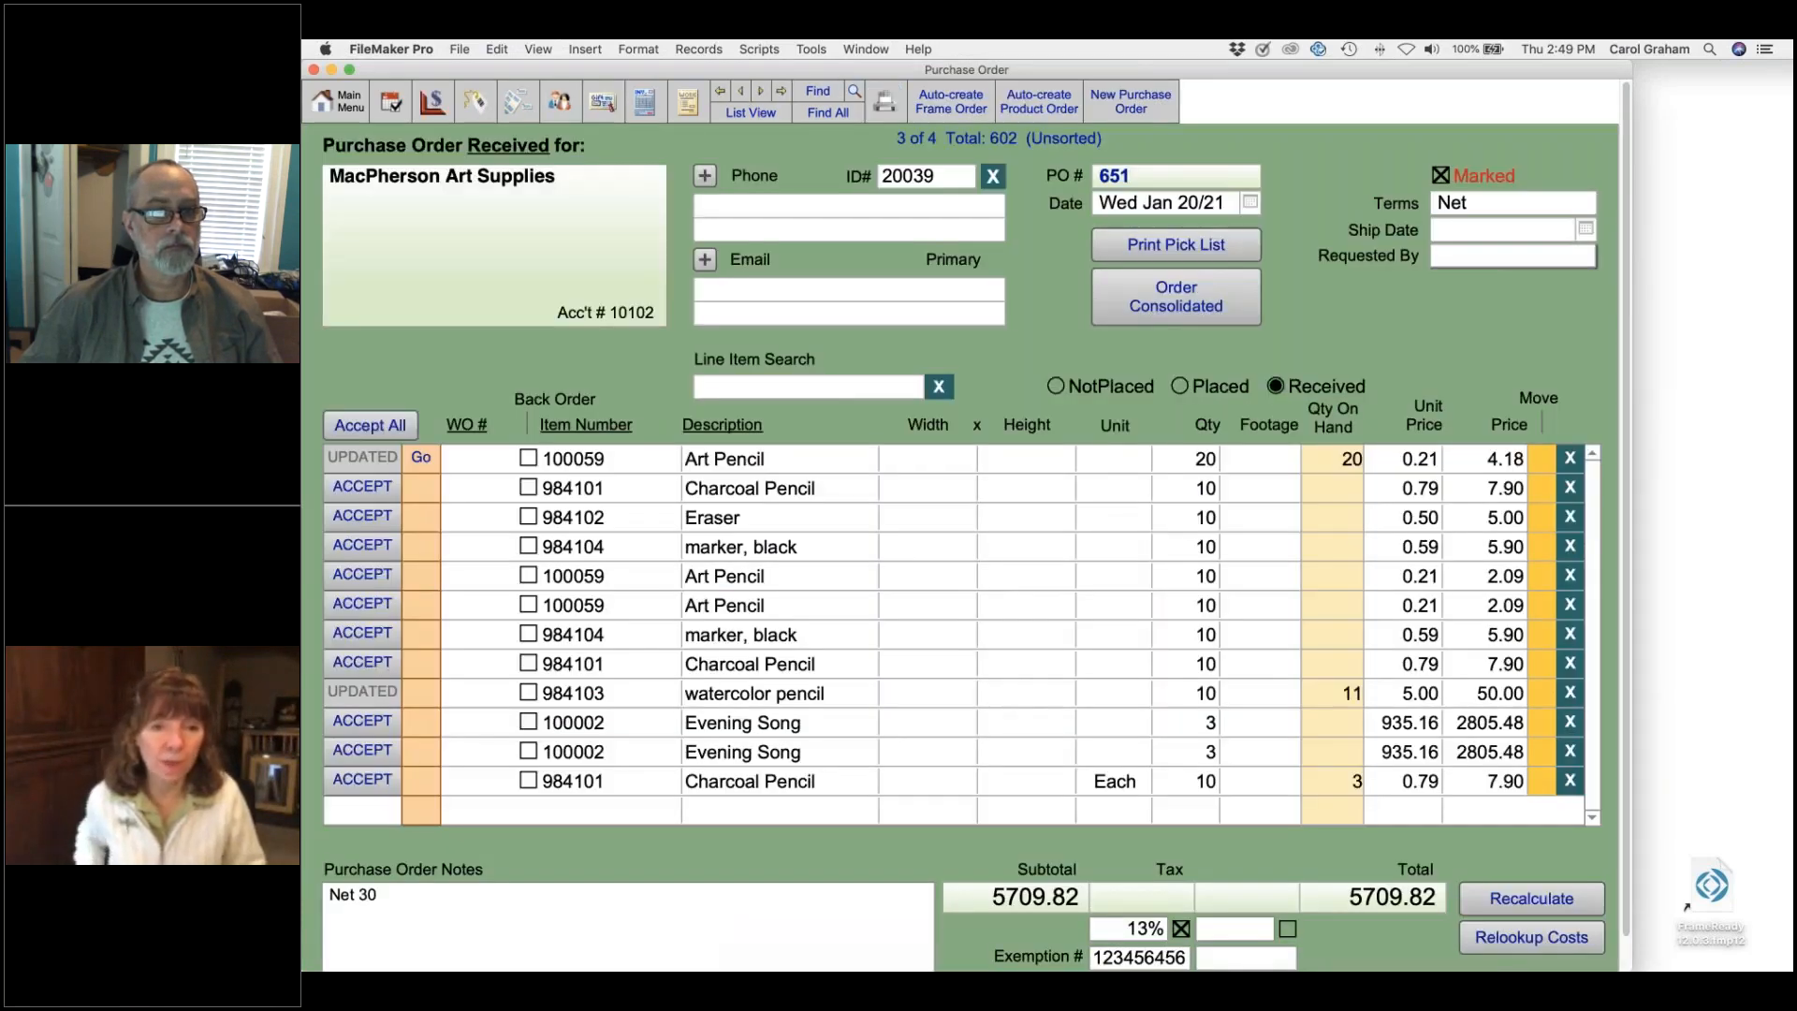
pyautogui.click(817, 91)
pyautogui.click(590, 485)
pyautogui.press('super+v')
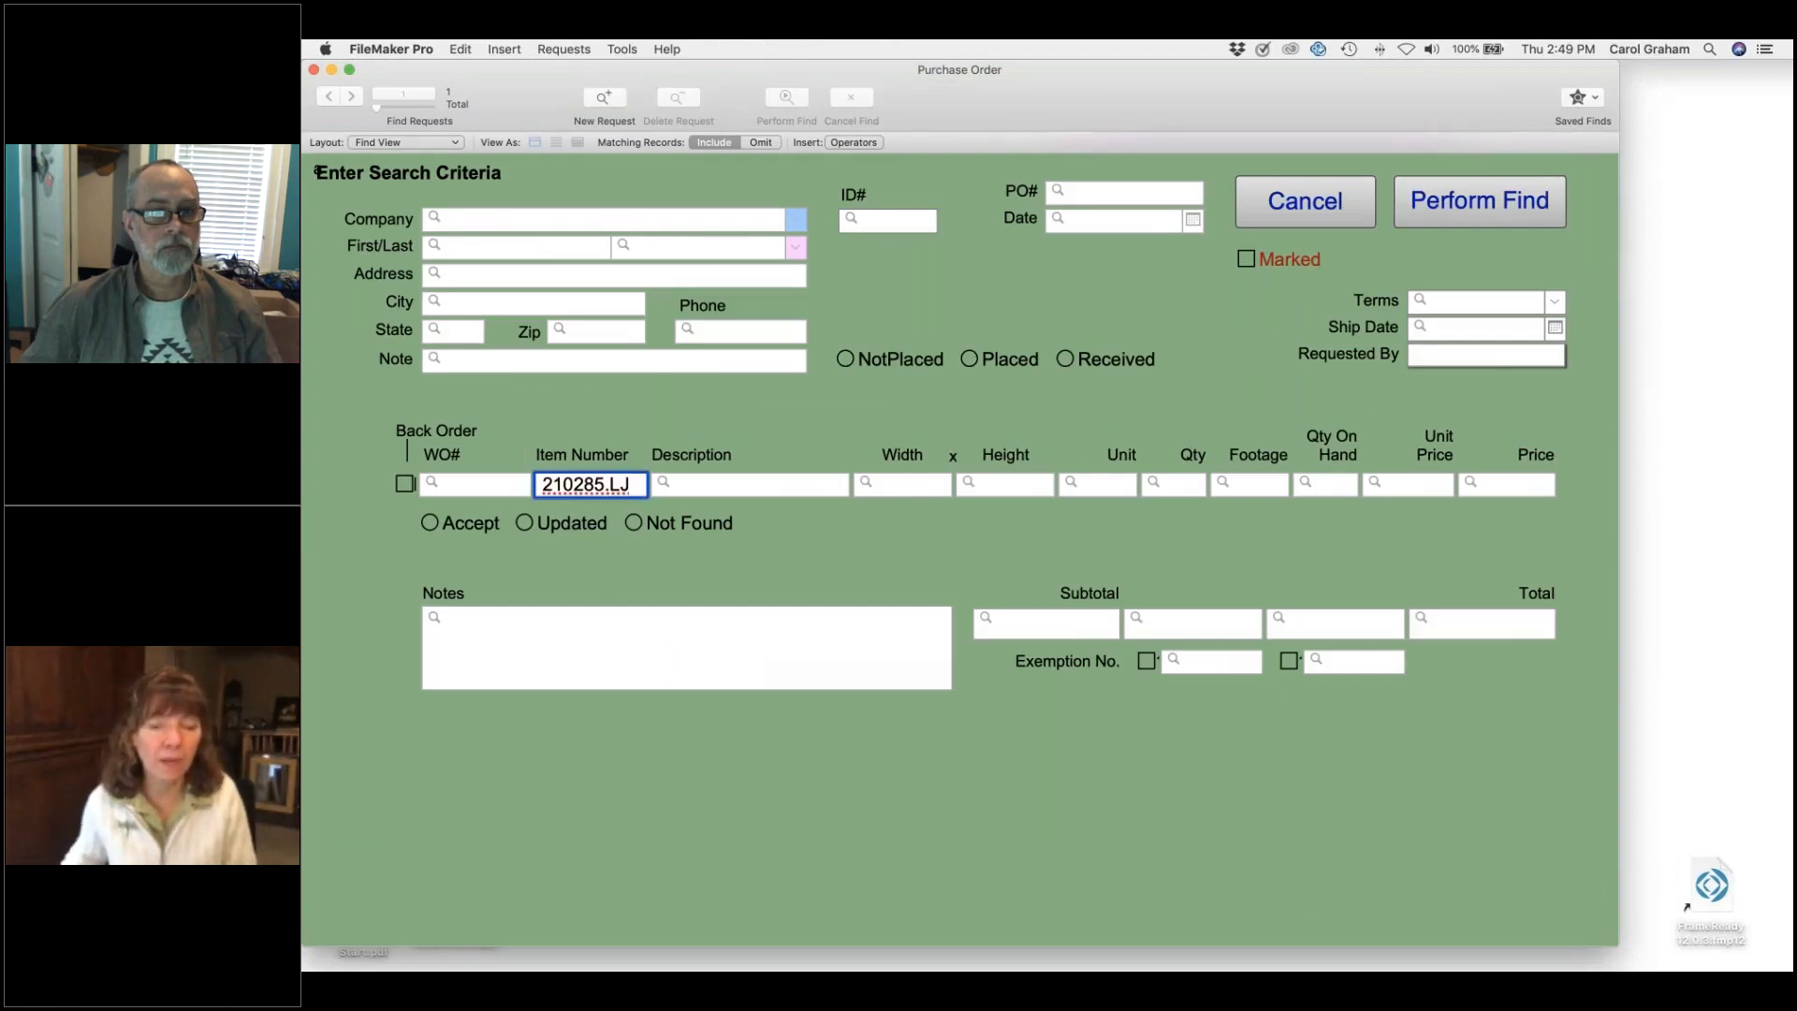
pyautogui.press('Return')
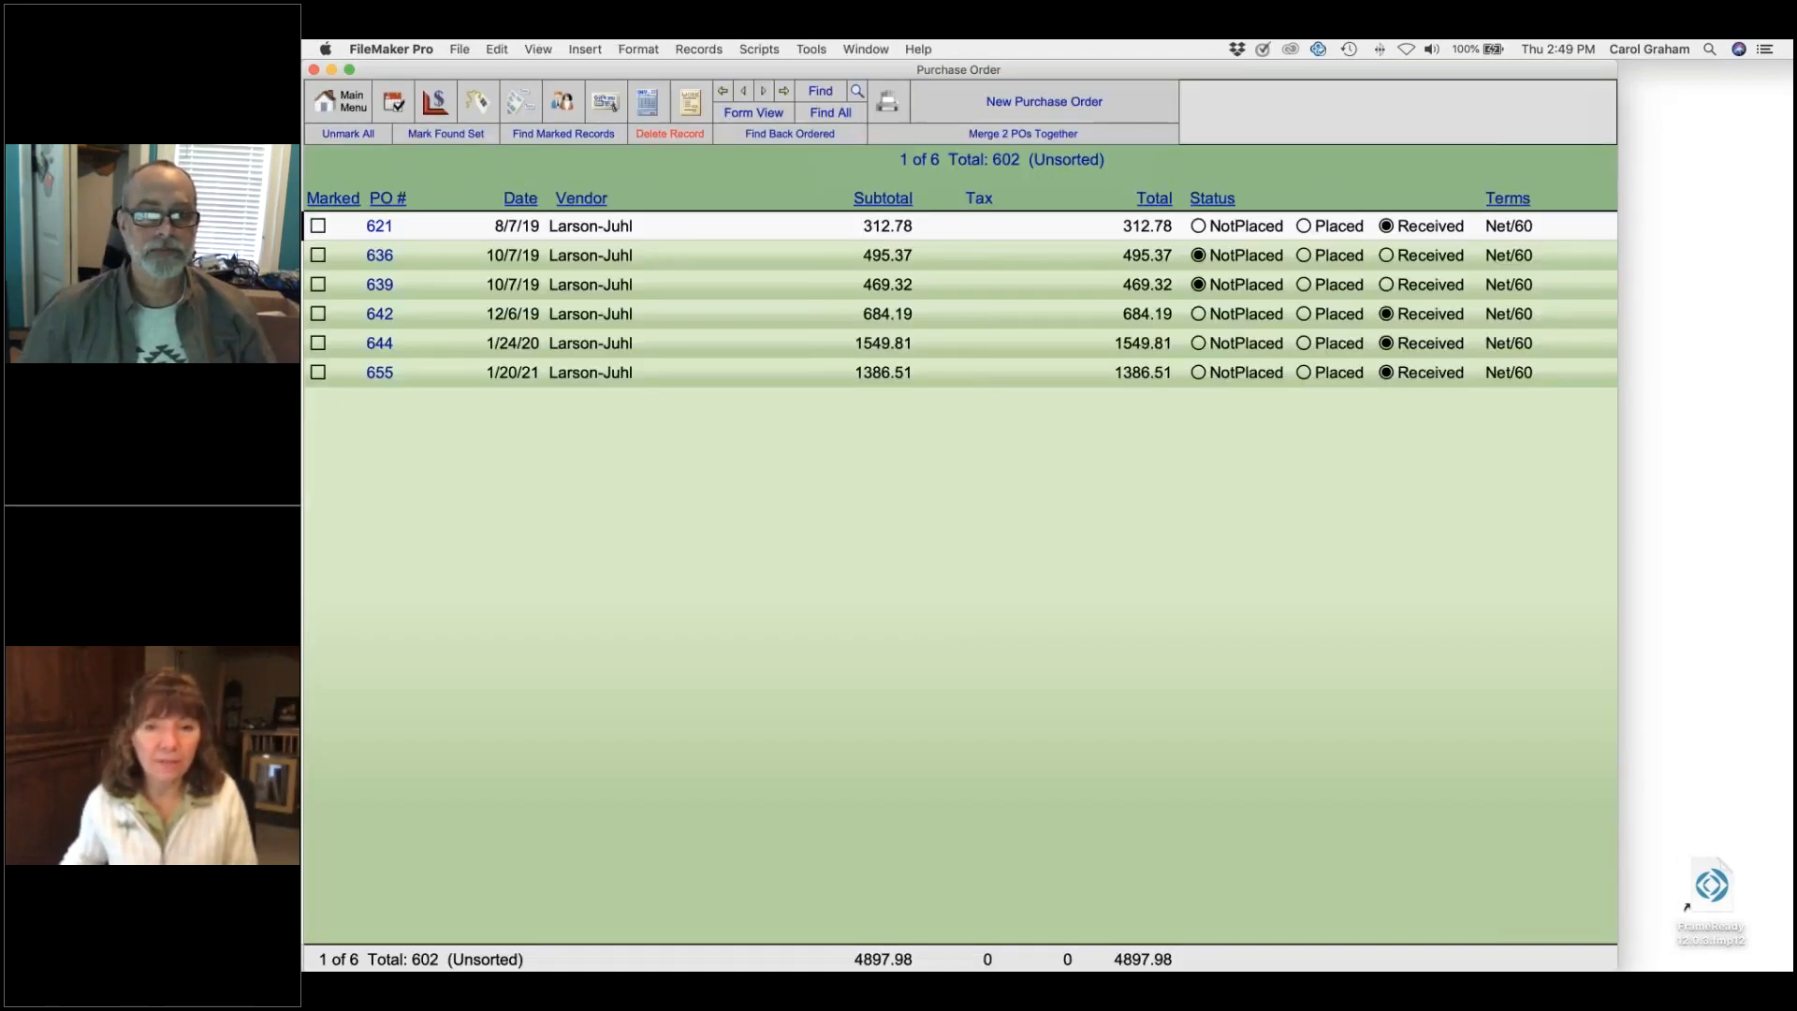
pyautogui.click(379, 373)
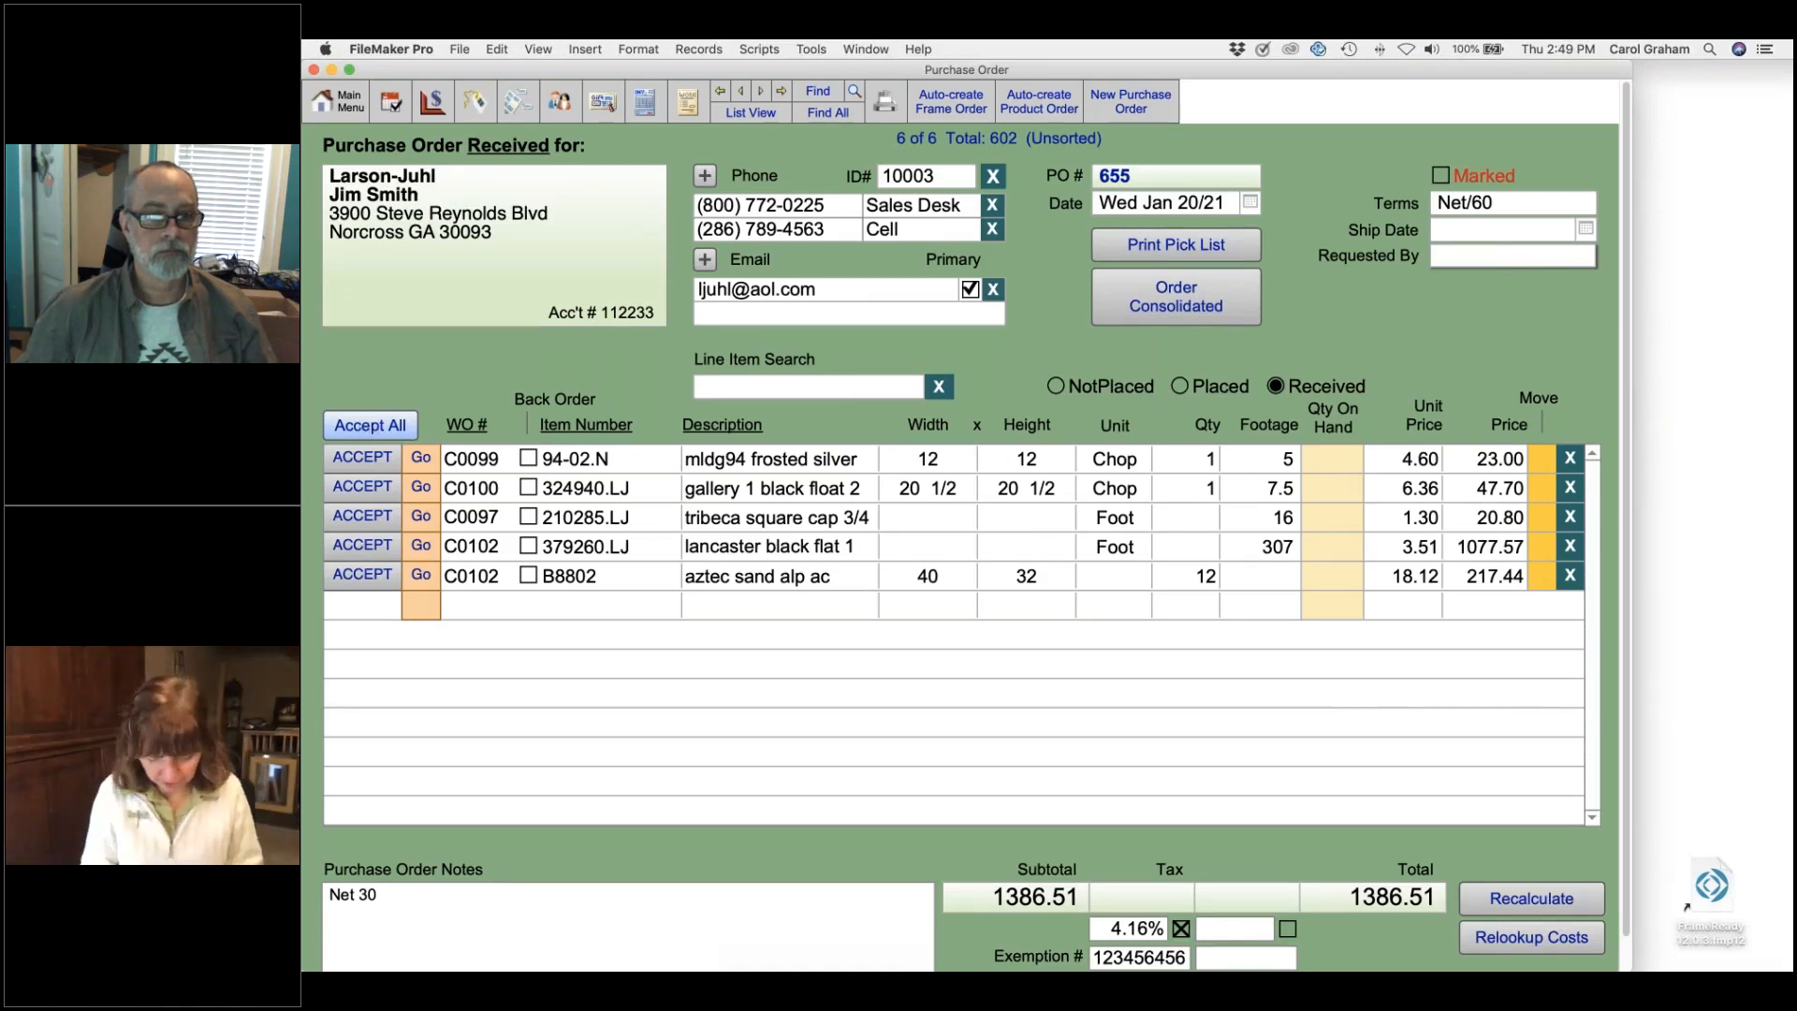
# - Accept all line items of the Larson-Juhl order with the employee's initials and check the 210285.LJ price code record
pyautogui.write('c')
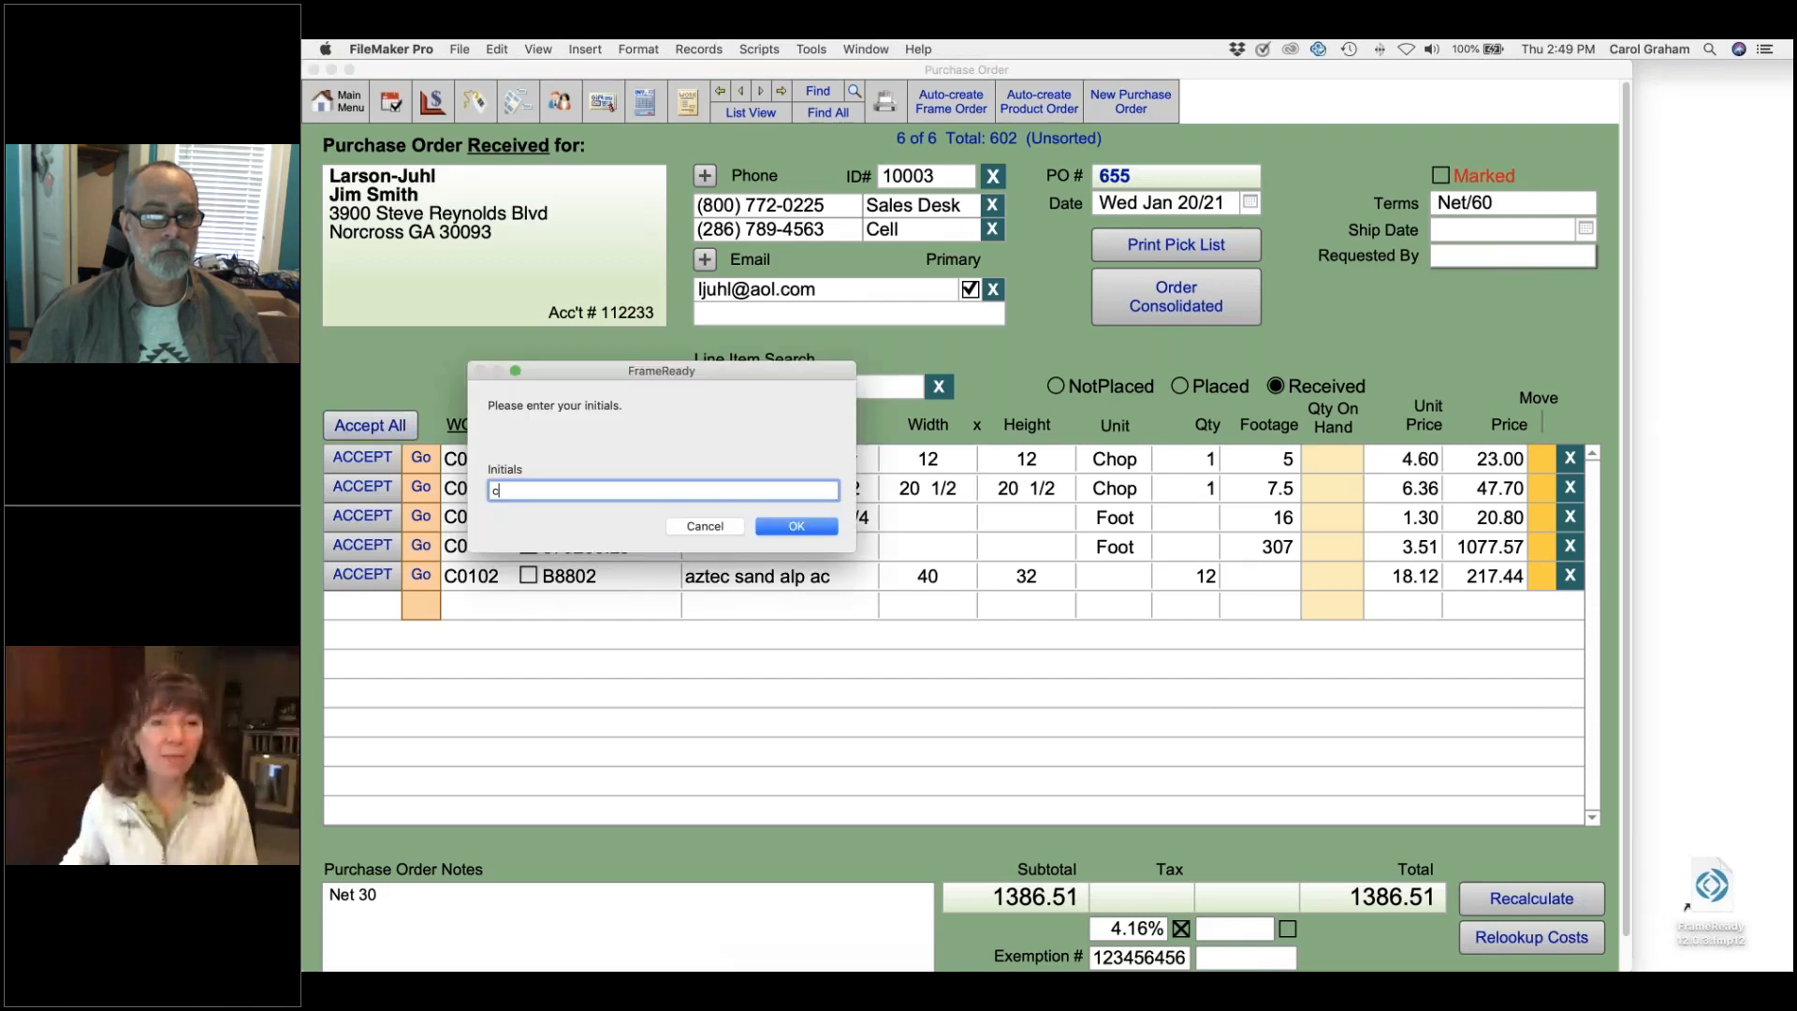
pyautogui.press('Return')
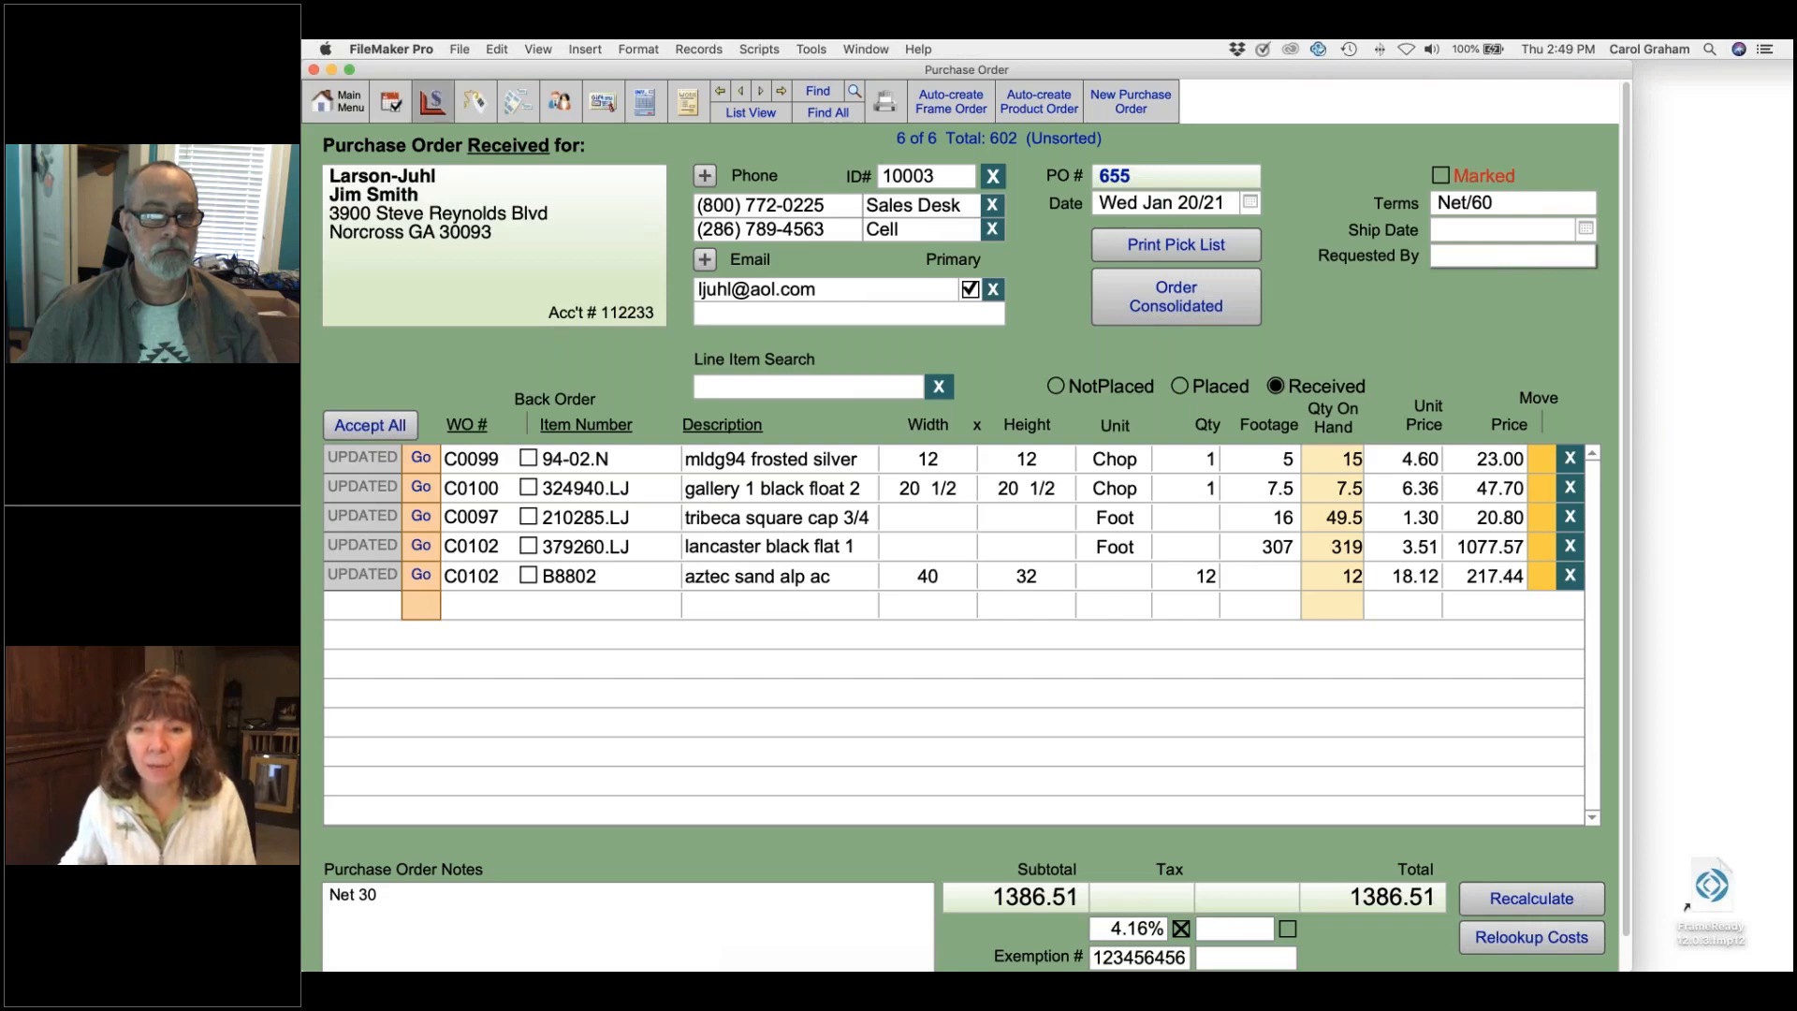
pyautogui.click(433, 102)
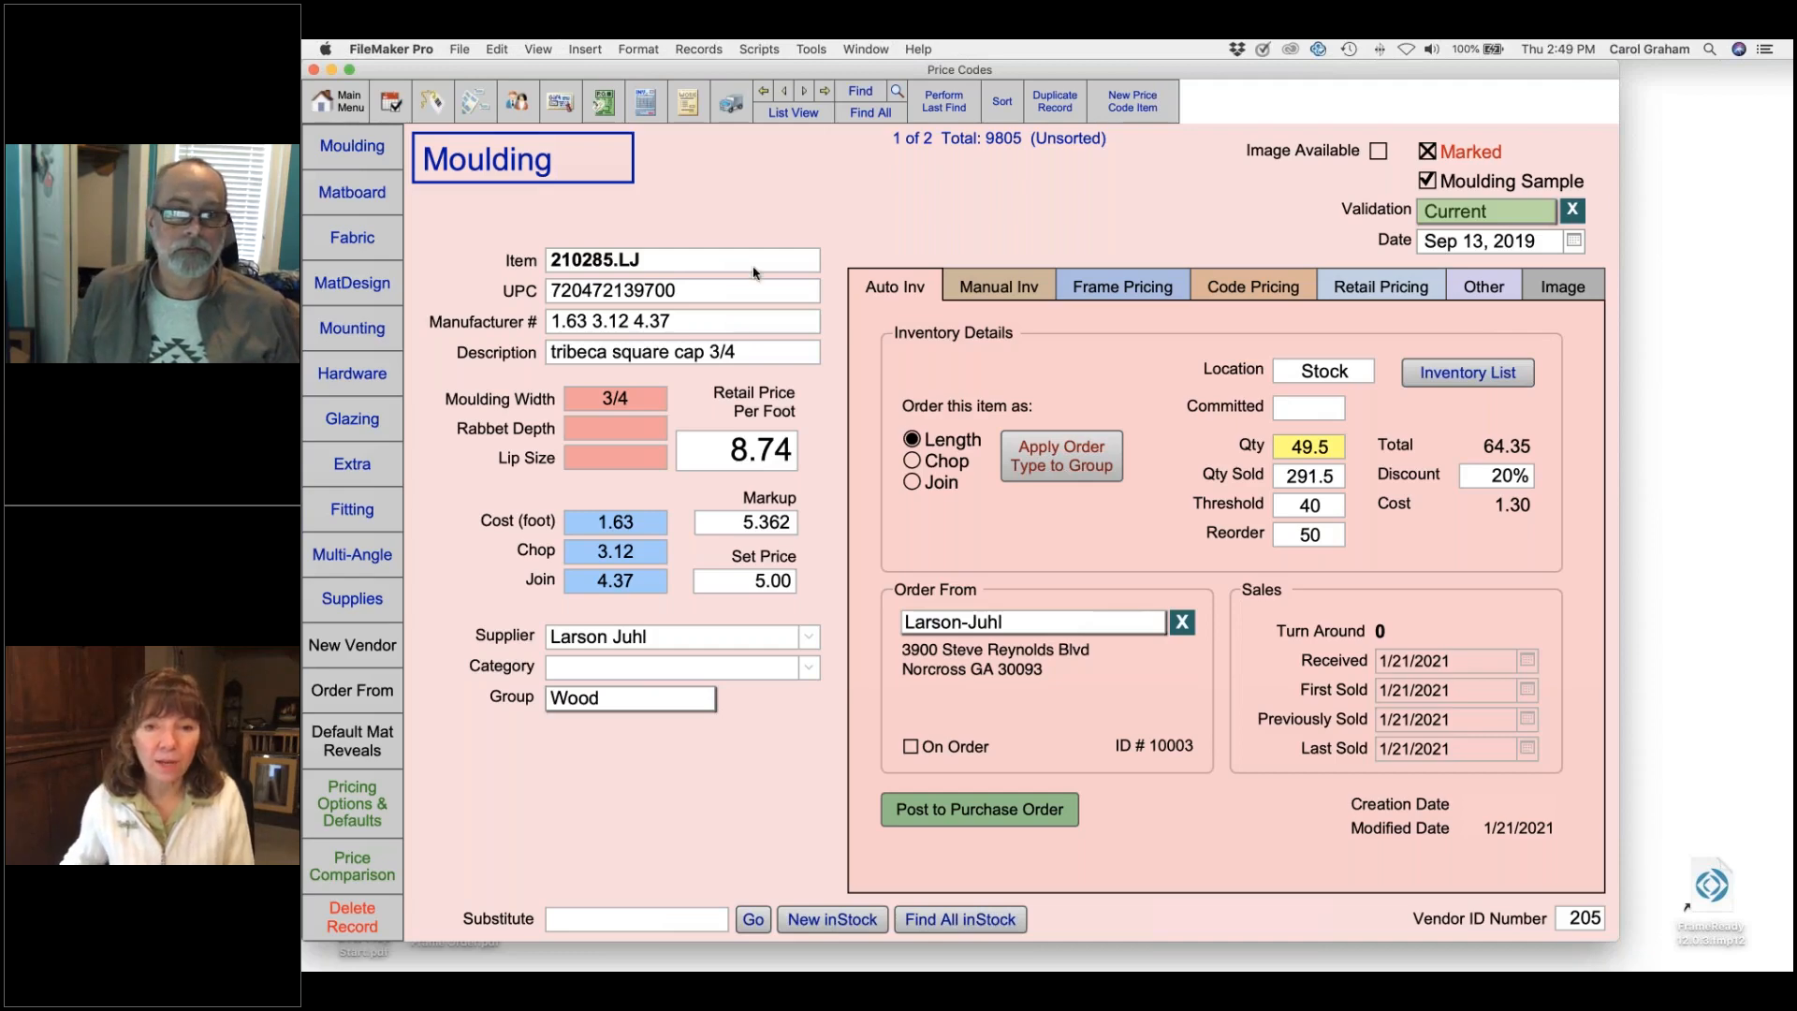
# - Open the Vase, Green 10" product record, clear its Reorder Qty and set Keep on Hand to 10
pyautogui.click(433, 101)
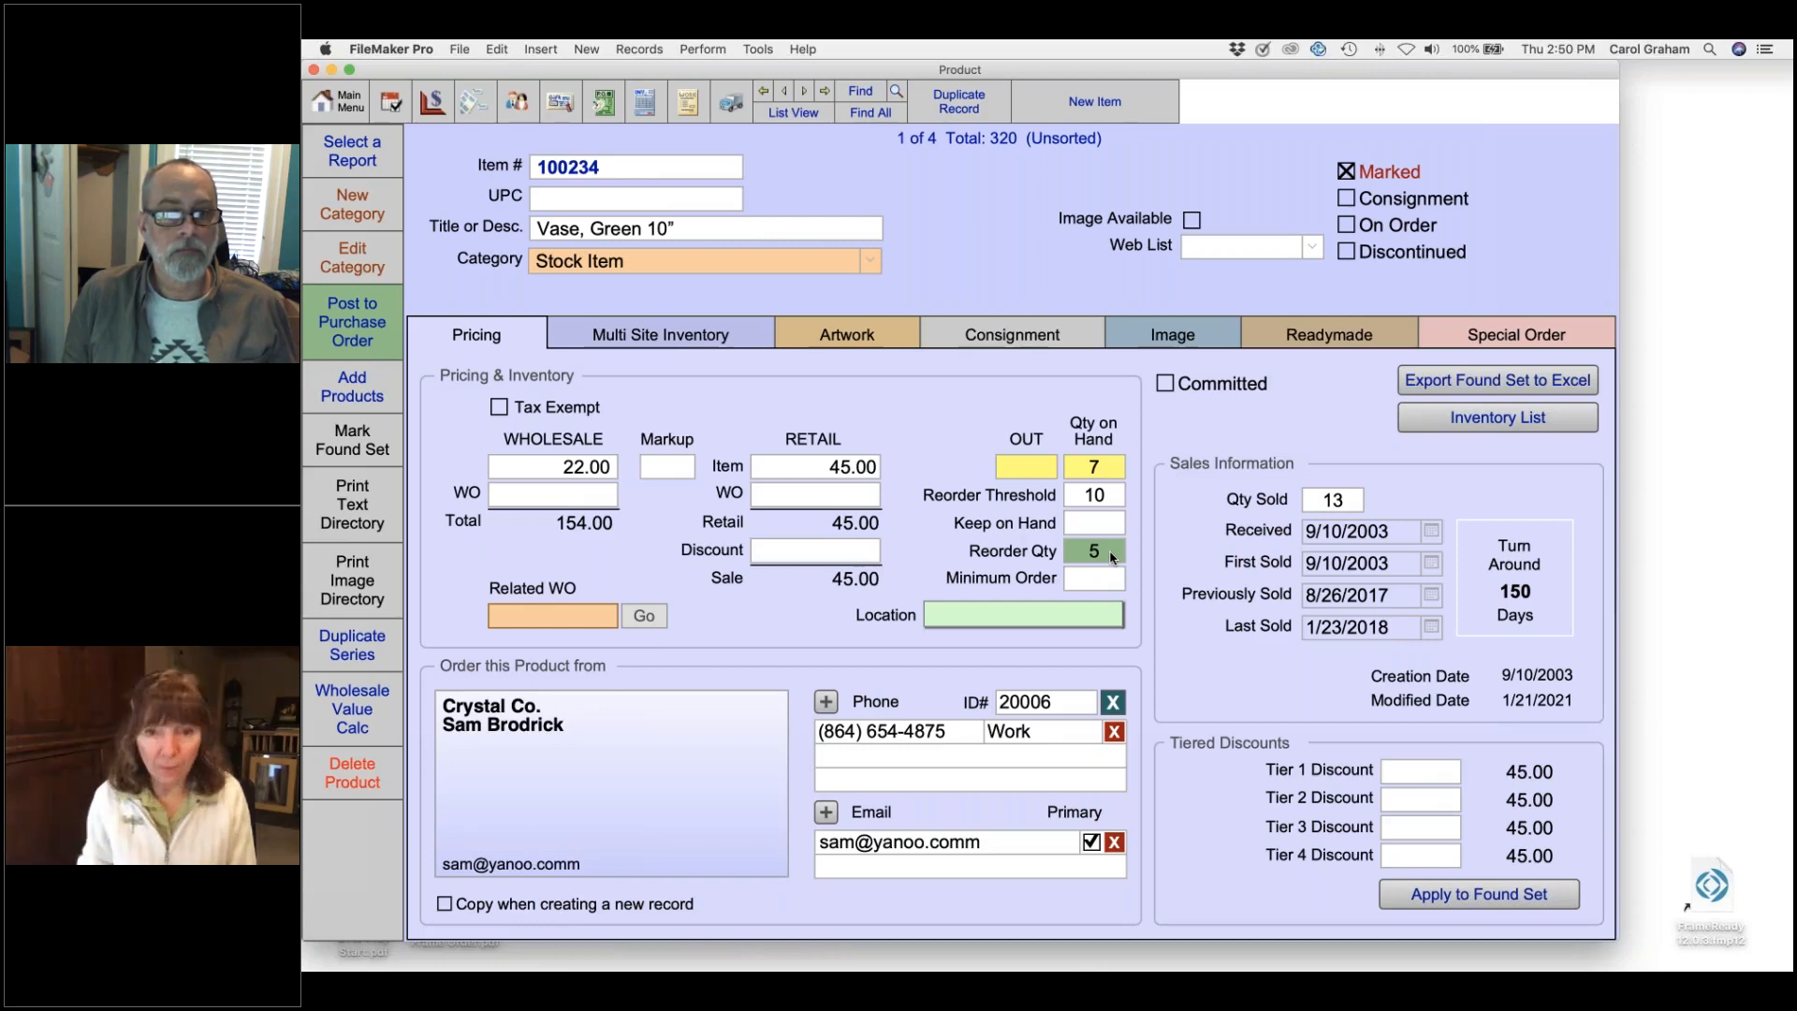
pyautogui.press('BackSpace')
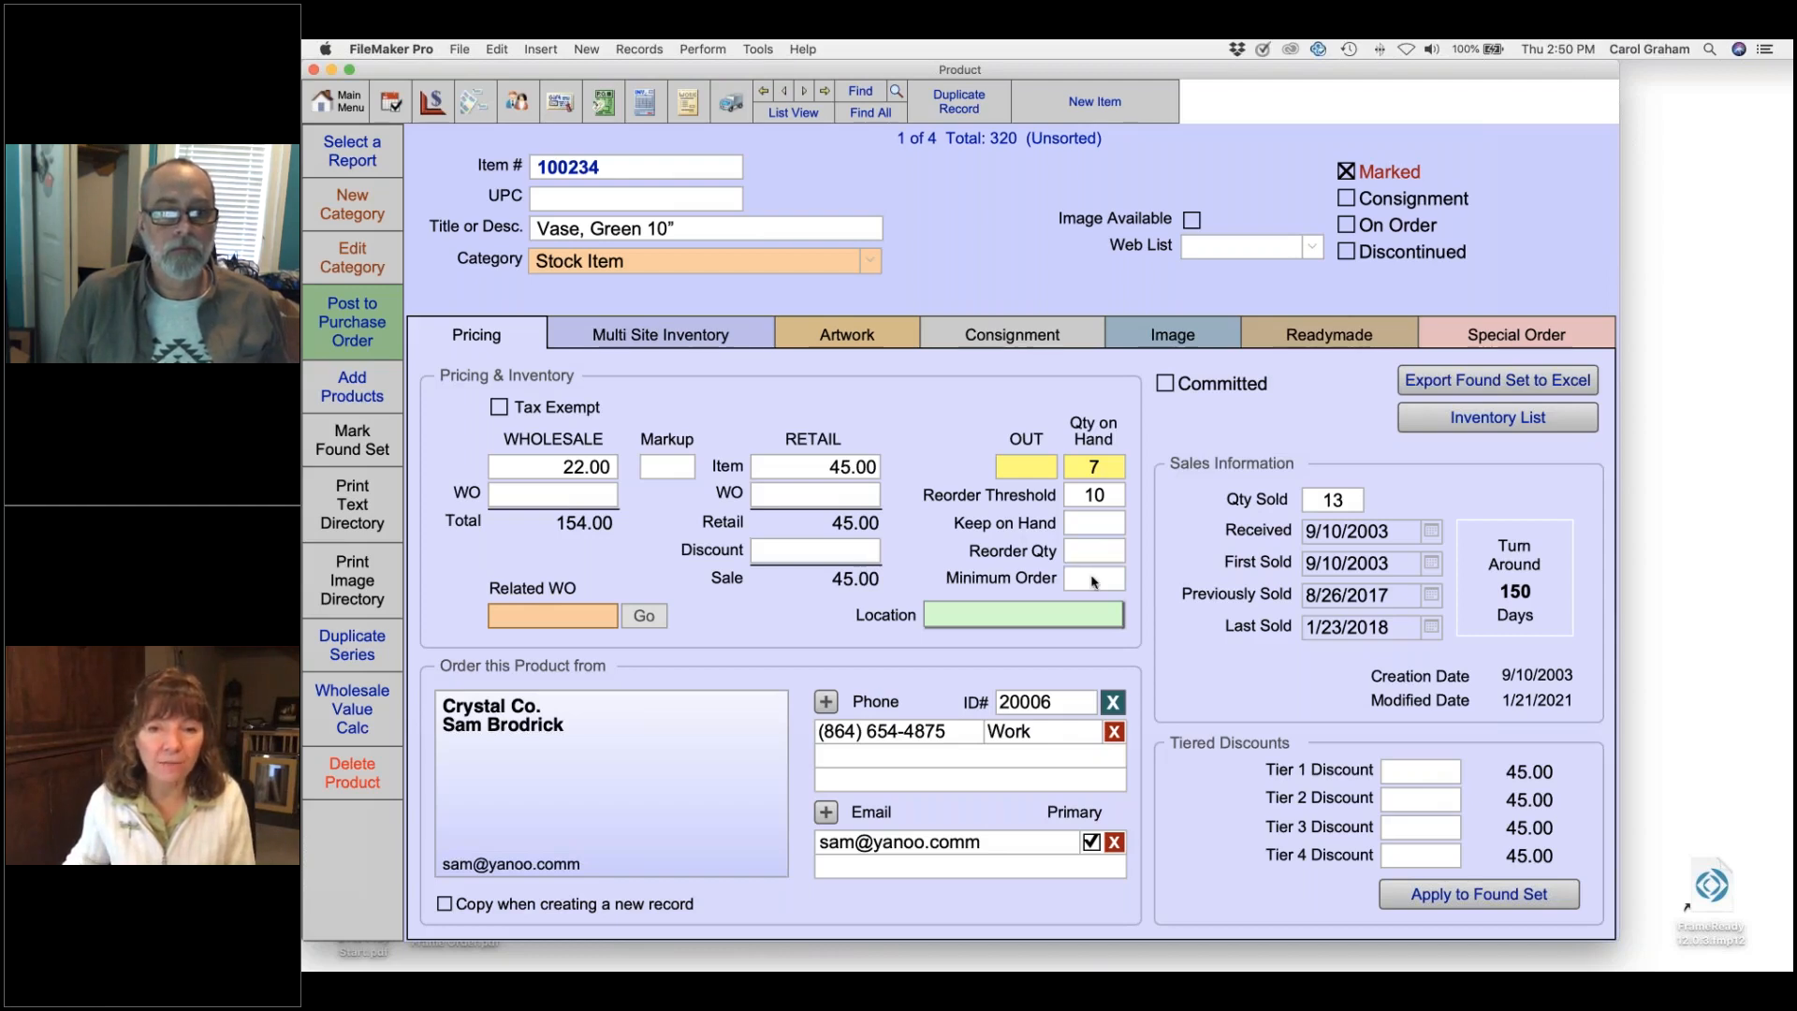
pyautogui.click(1105, 521)
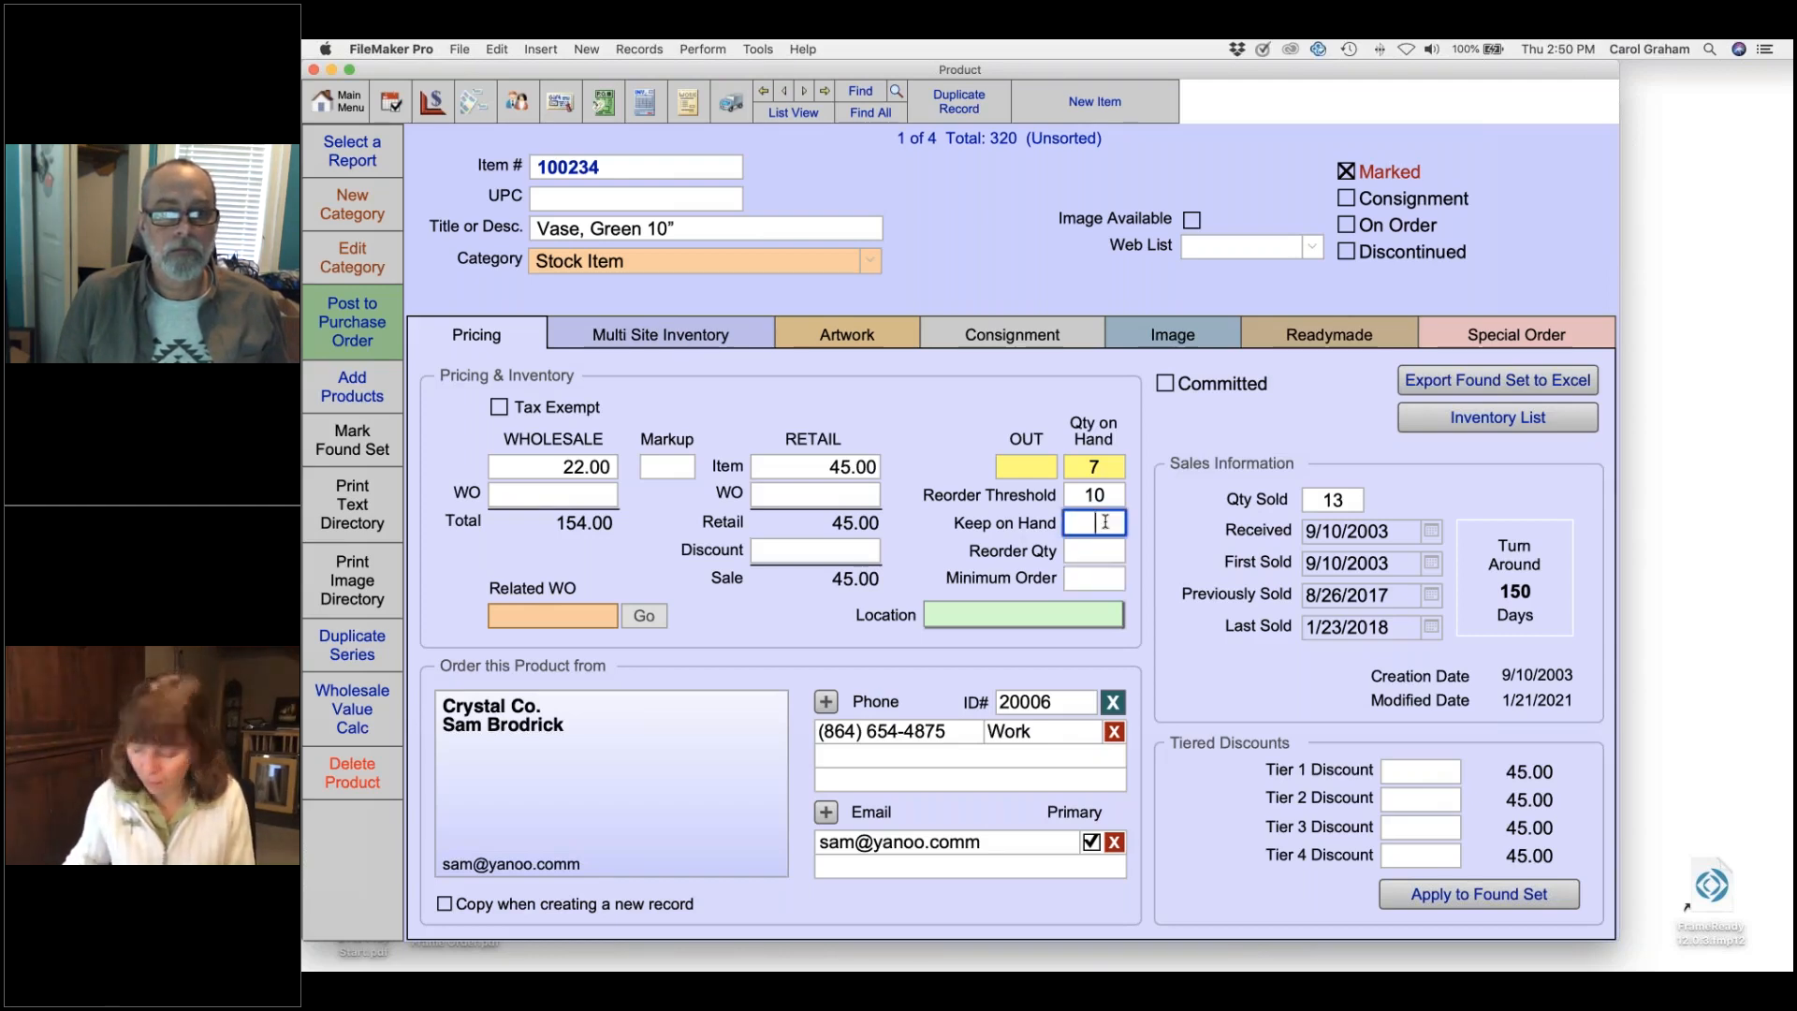
pyautogui.write('10')
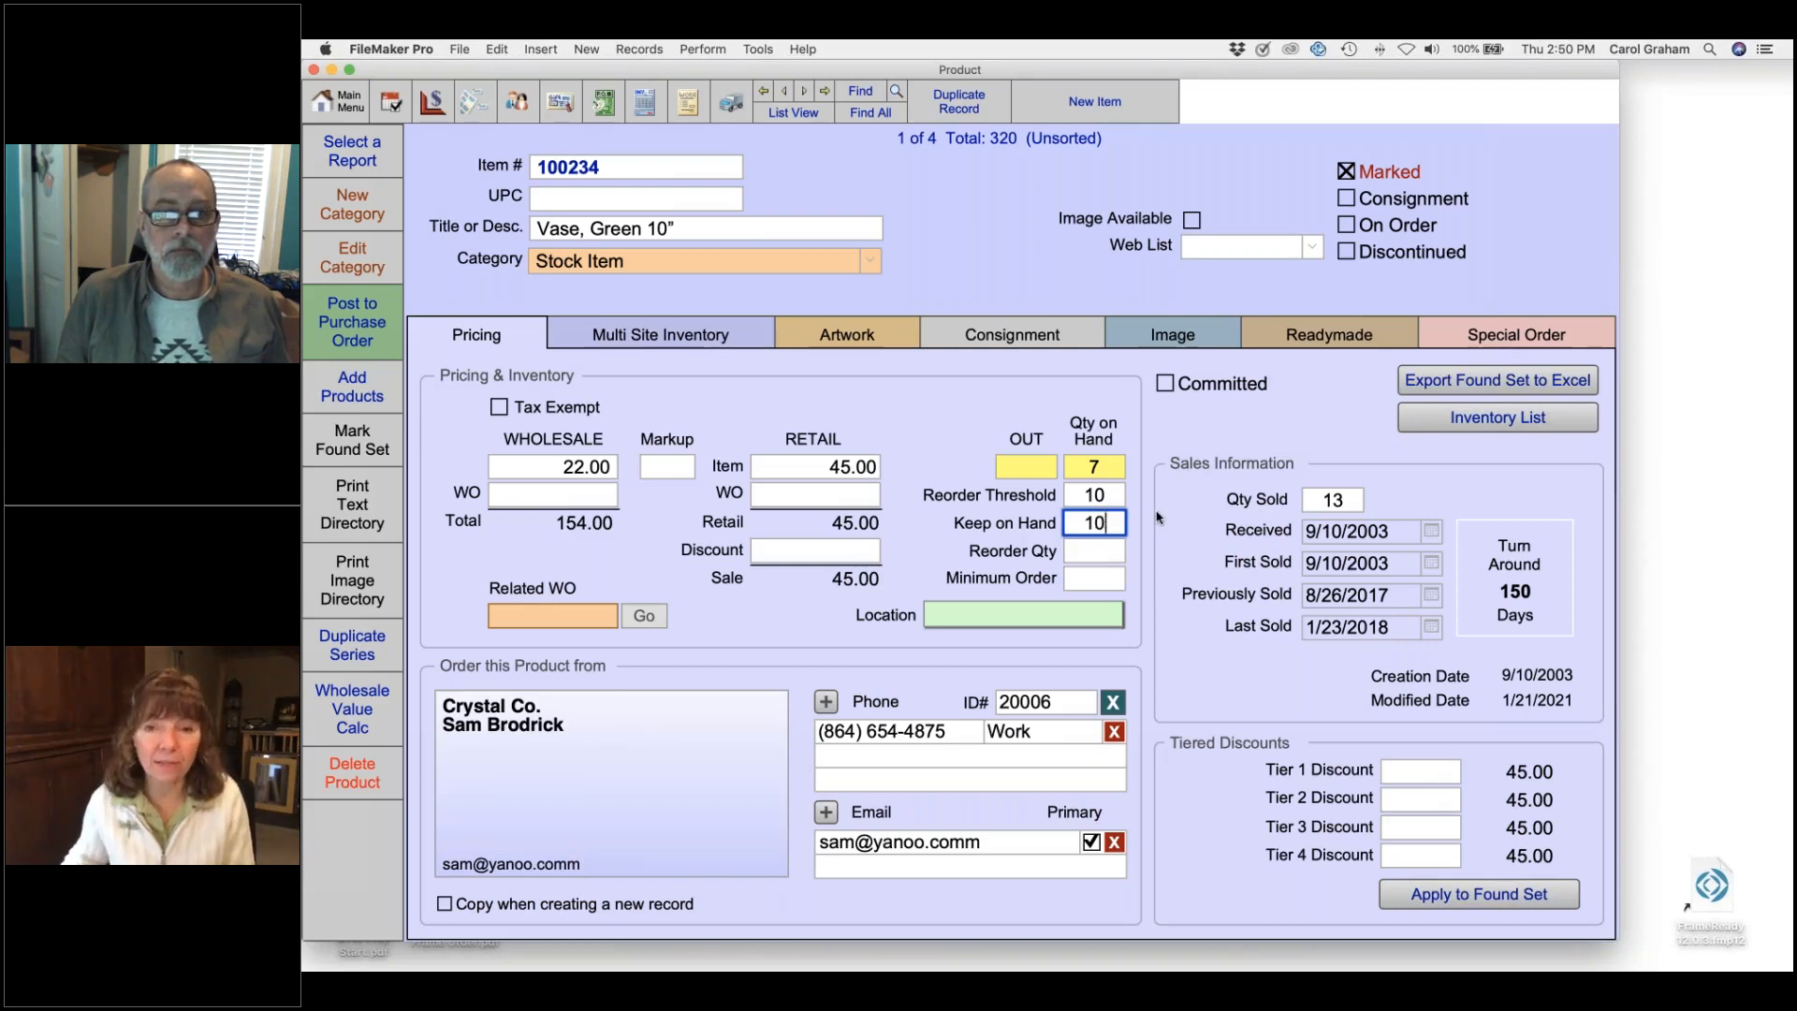
pyautogui.click(1157, 516)
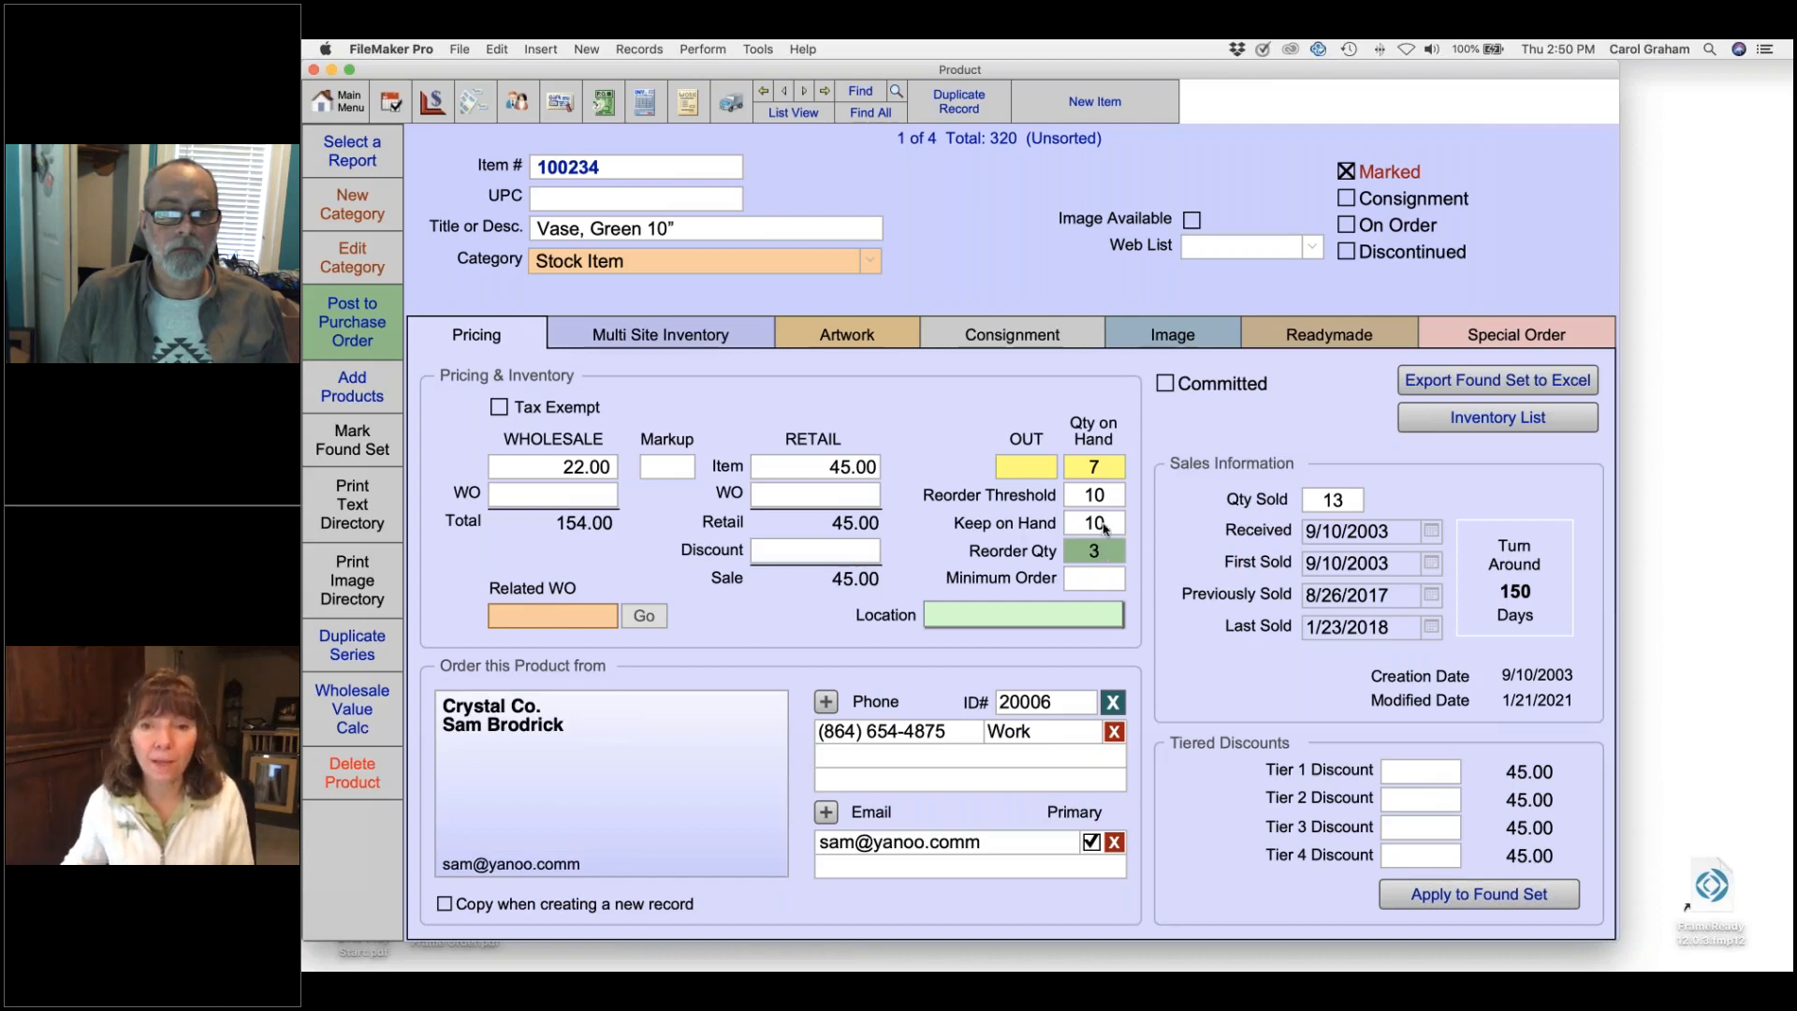
# - Clear the vase's Keep on Hand and Reorder Qty values and set its Minimum Order to 5
pyautogui.doubleClick(1099, 523)
pyautogui.press('BackSpace')
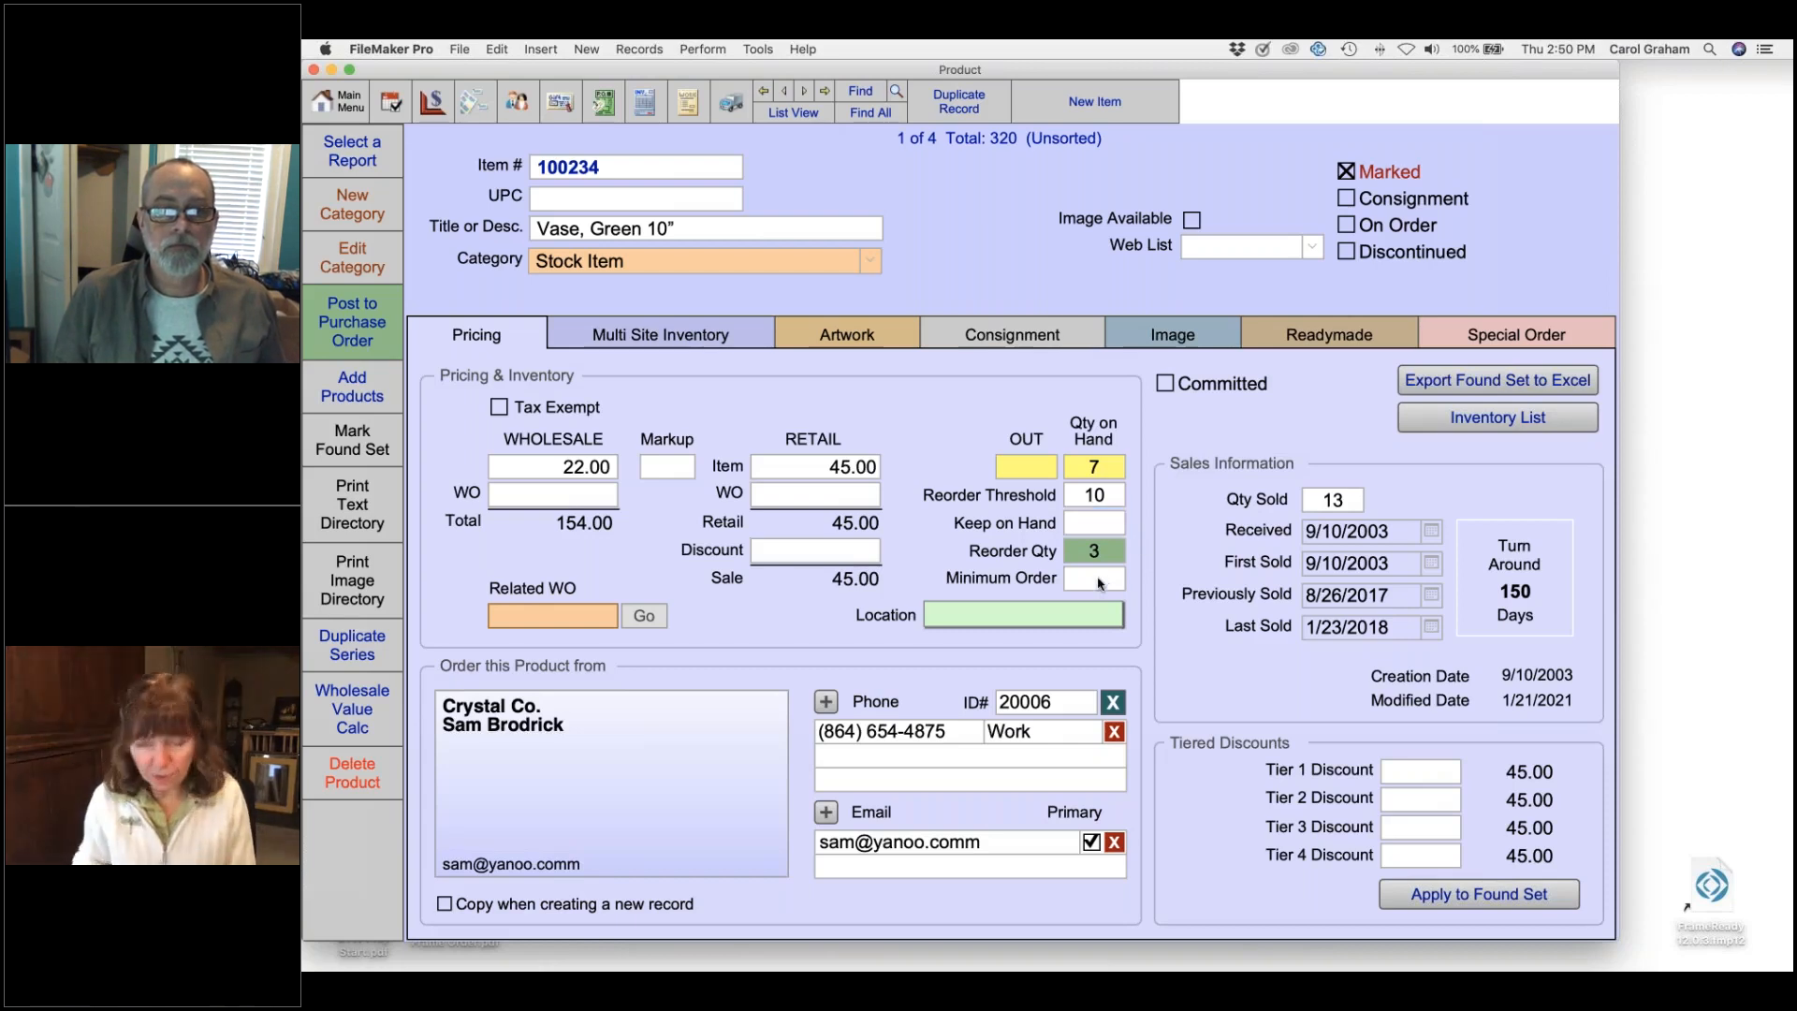
pyautogui.click(1076, 548)
pyautogui.press('BackSpace')
pyautogui.click(1097, 584)
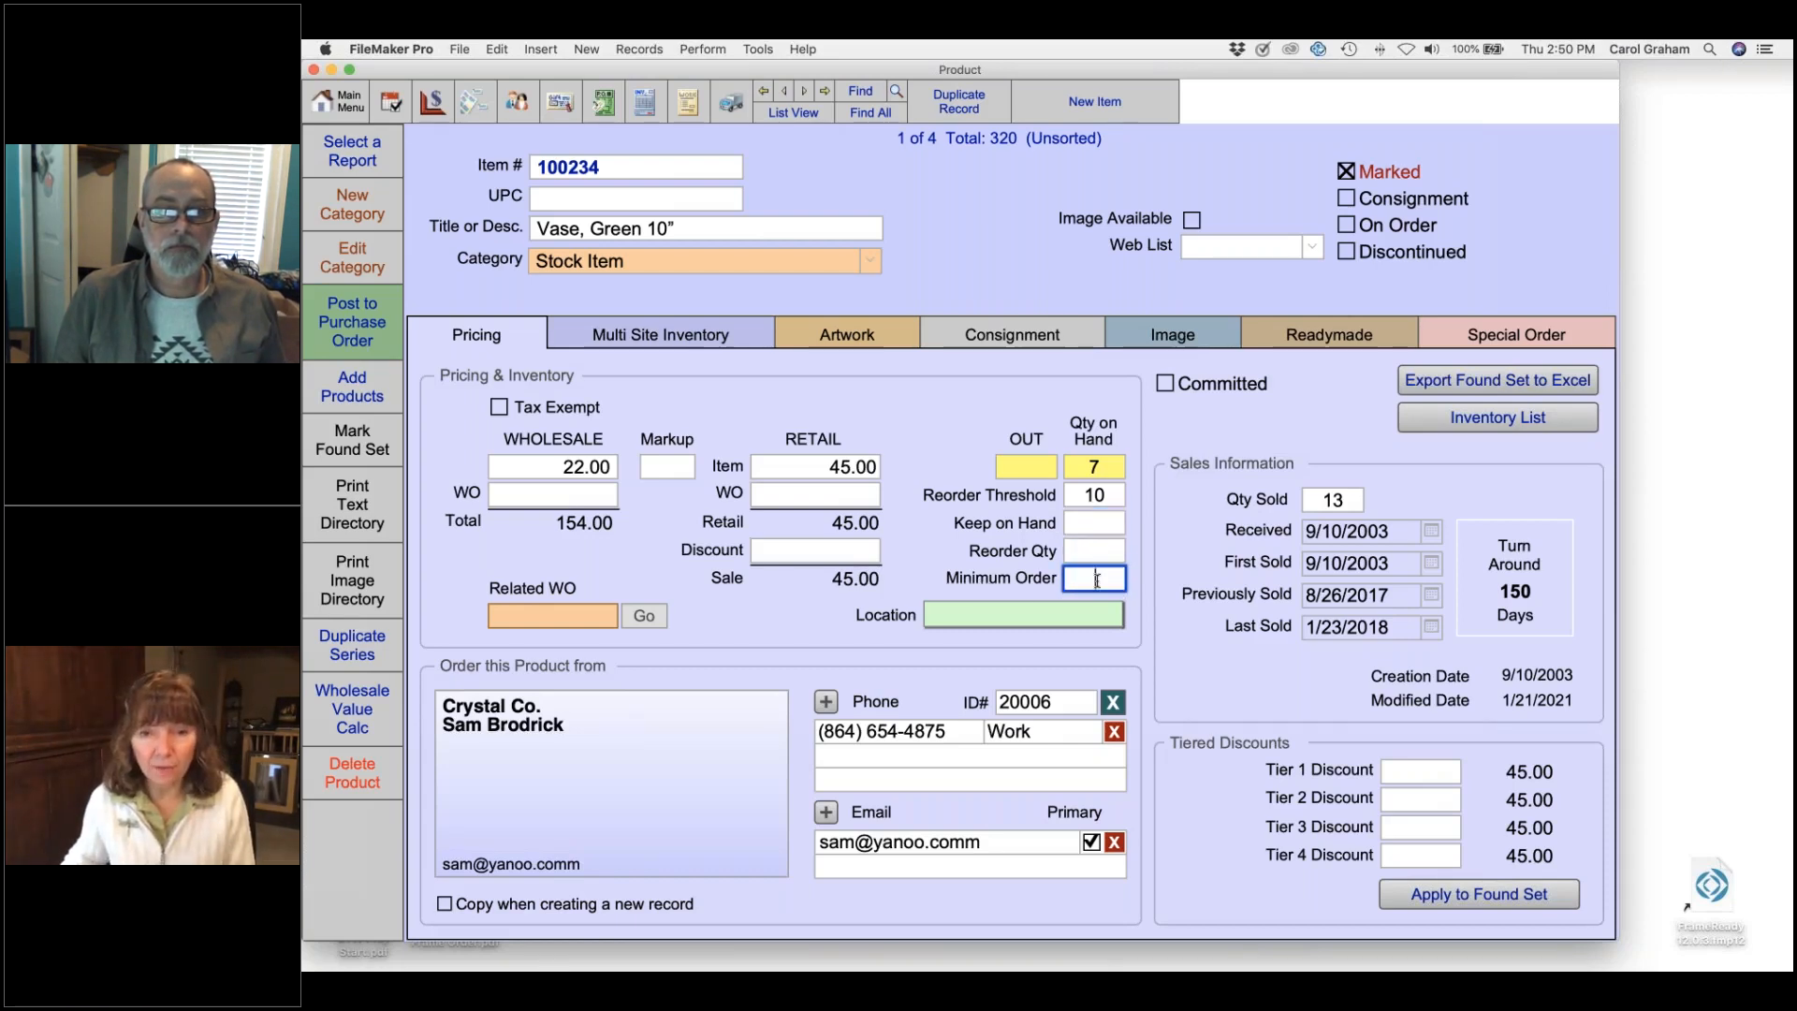
pyautogui.write('5')
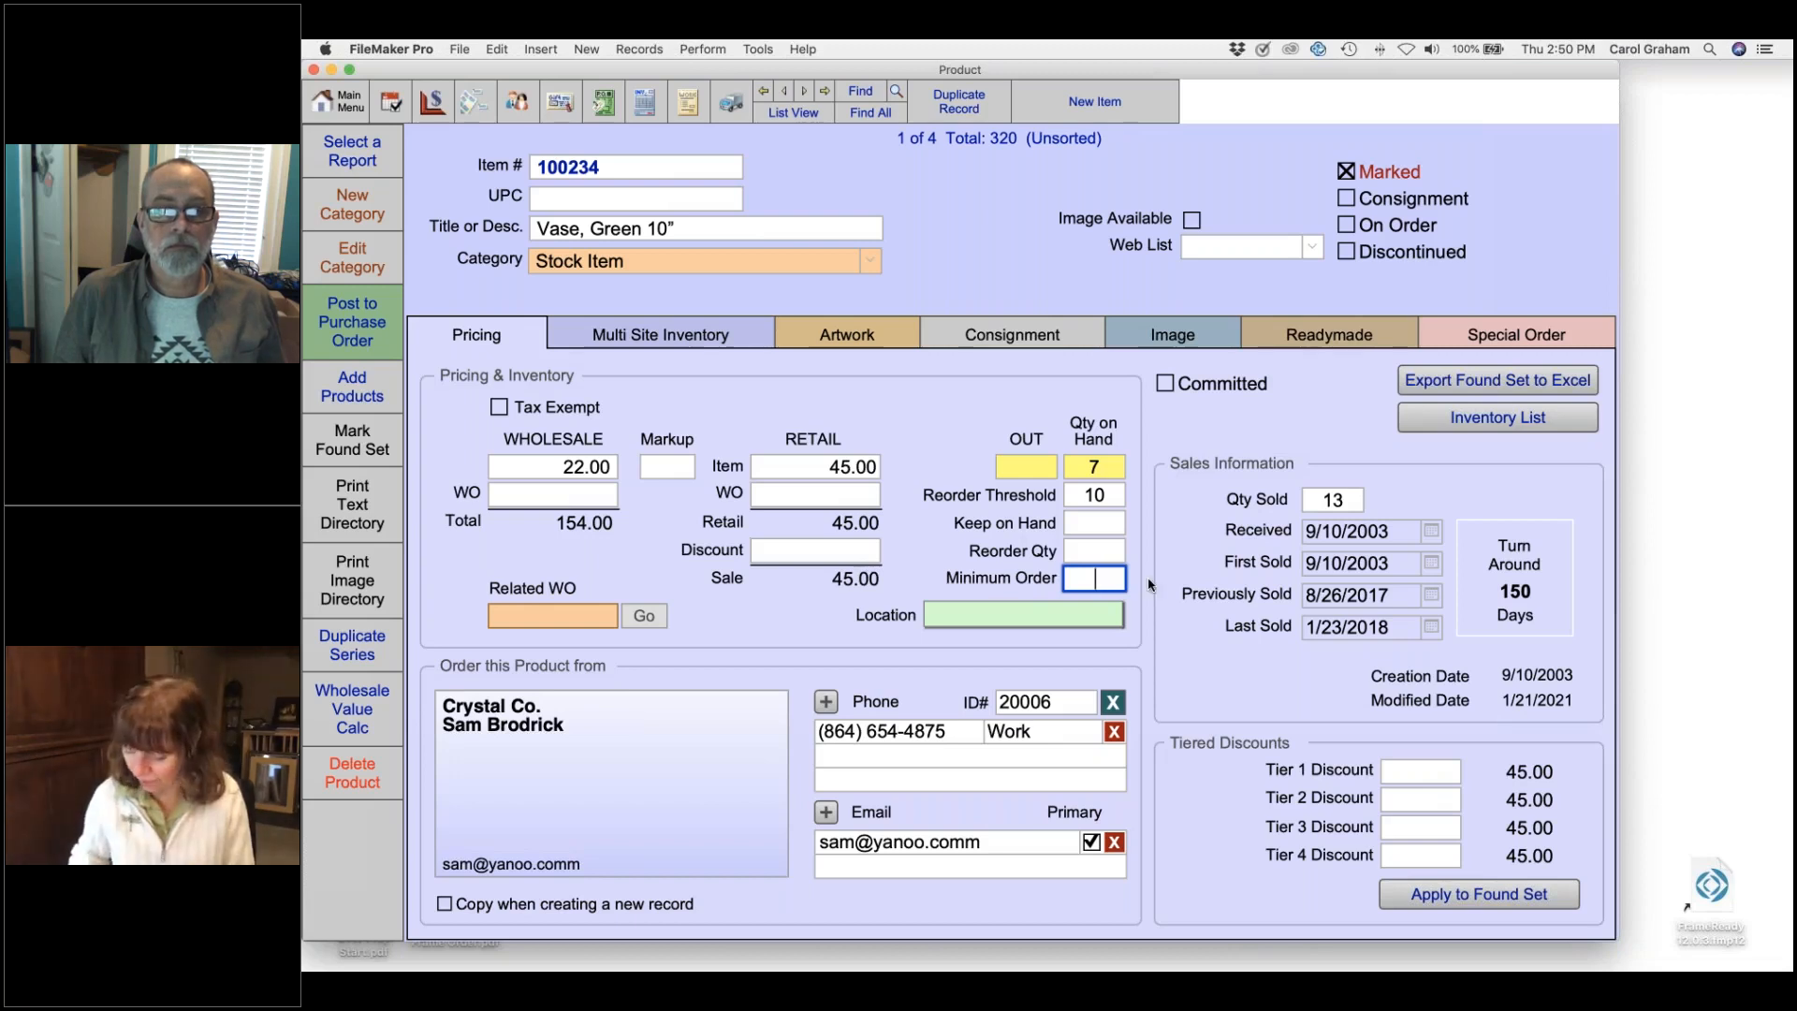
pyautogui.click(1147, 570)
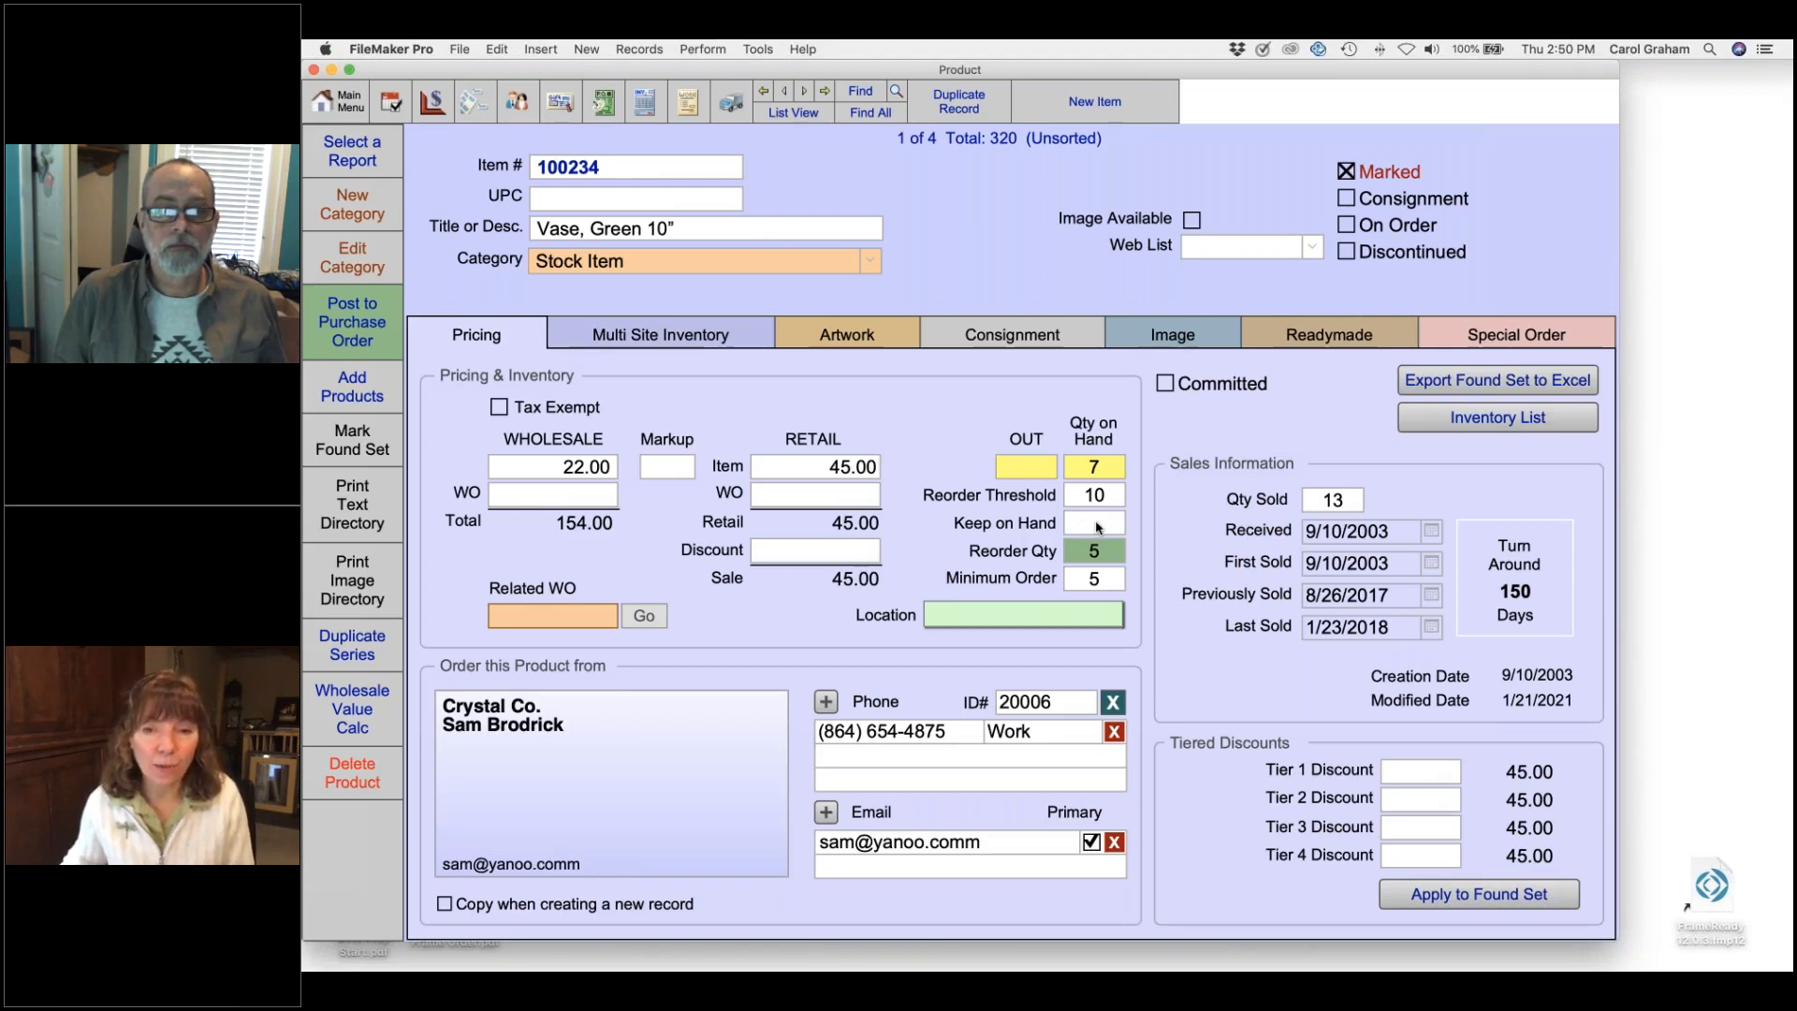
# - Set the vase's Keep on Hand quantity to 10 alongside the minimum order
pyautogui.click(1099, 524)
pyautogui.write('10')
pyautogui.click(1160, 545)
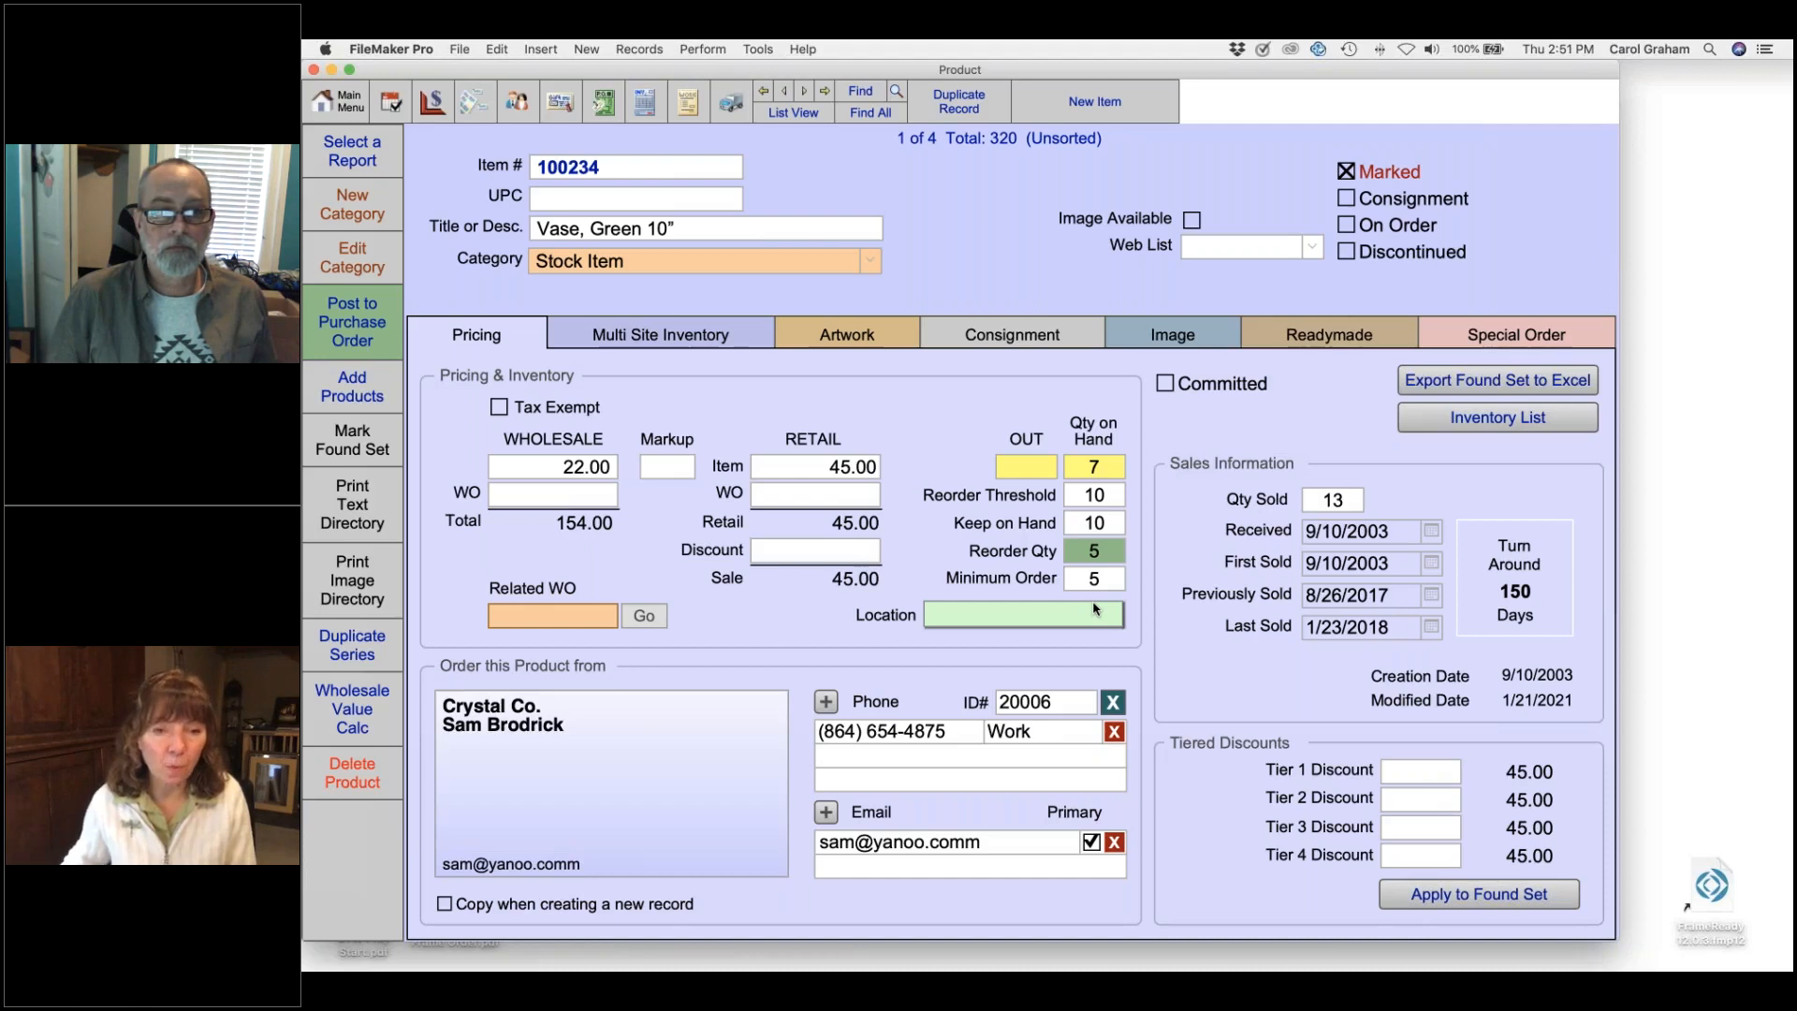
pyautogui.scroll(-1, 1097, 609)
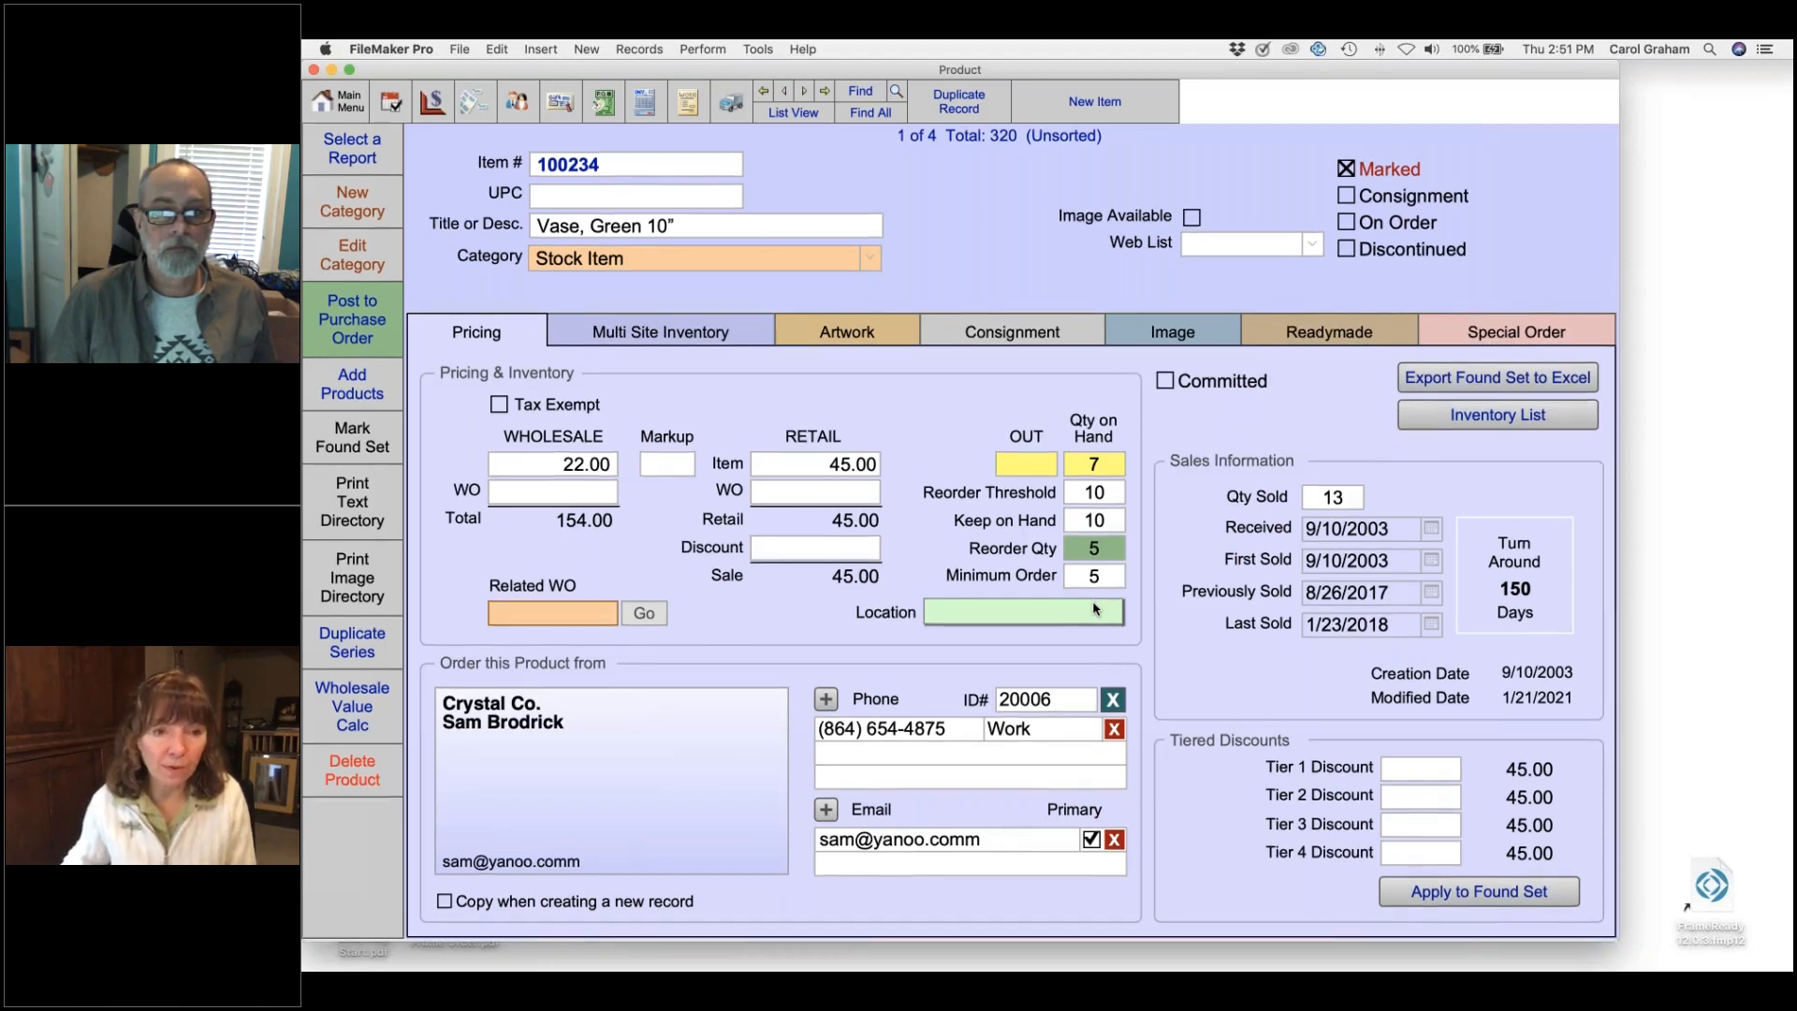
pyautogui.scroll(1, 1097, 610)
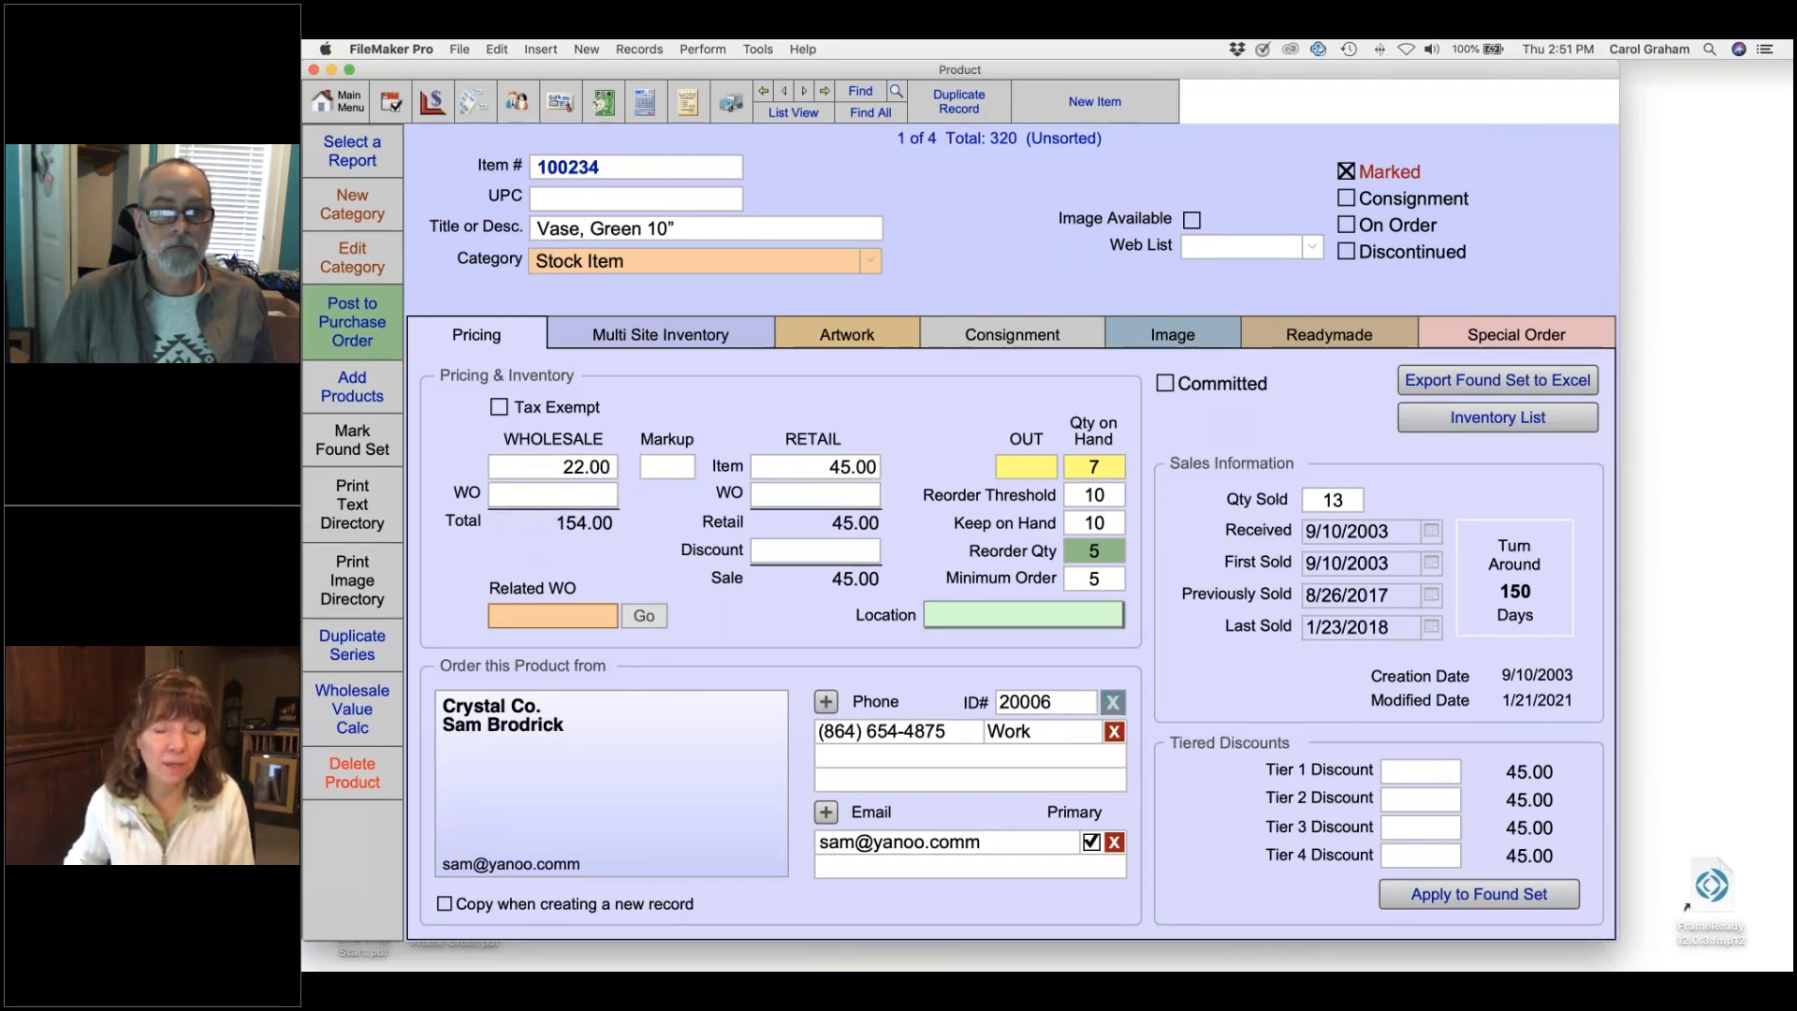
# - Clear the vase's vendor and reassign Crystal Co. by searching the companies for "cry"
pyautogui.click(1113, 702)
pyautogui.click(651, 349)
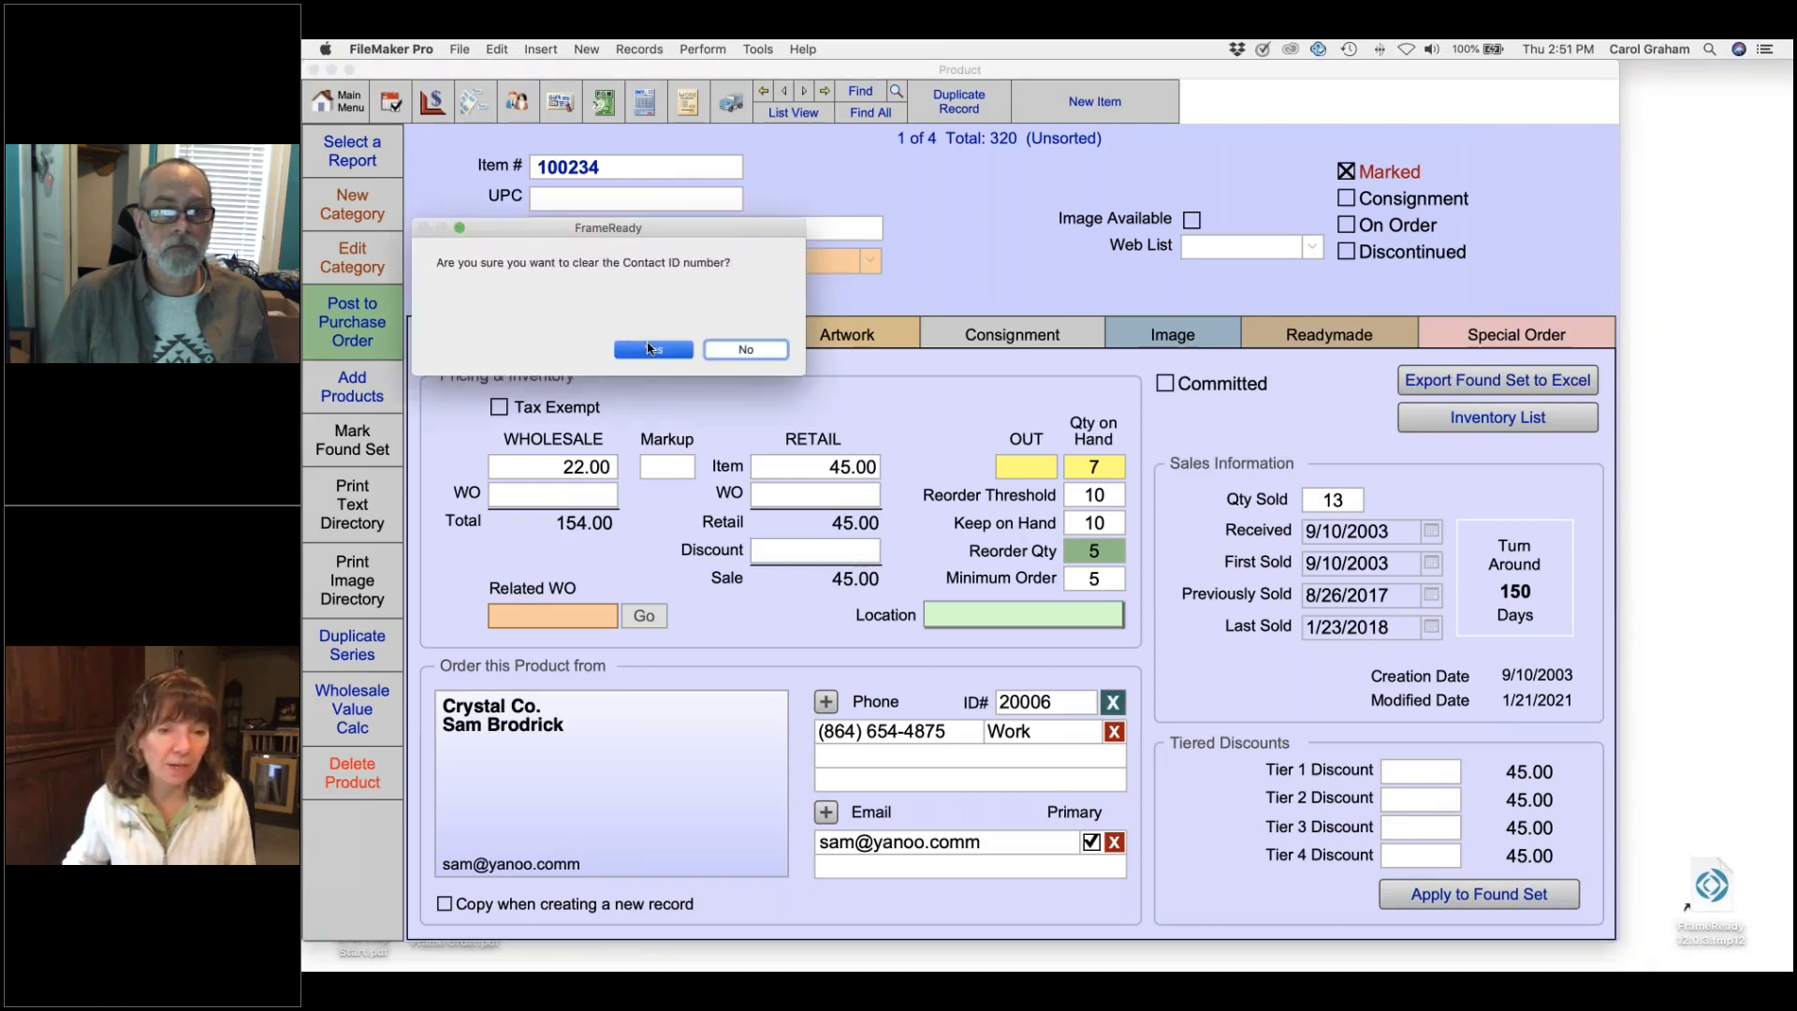
pyautogui.click(650, 349)
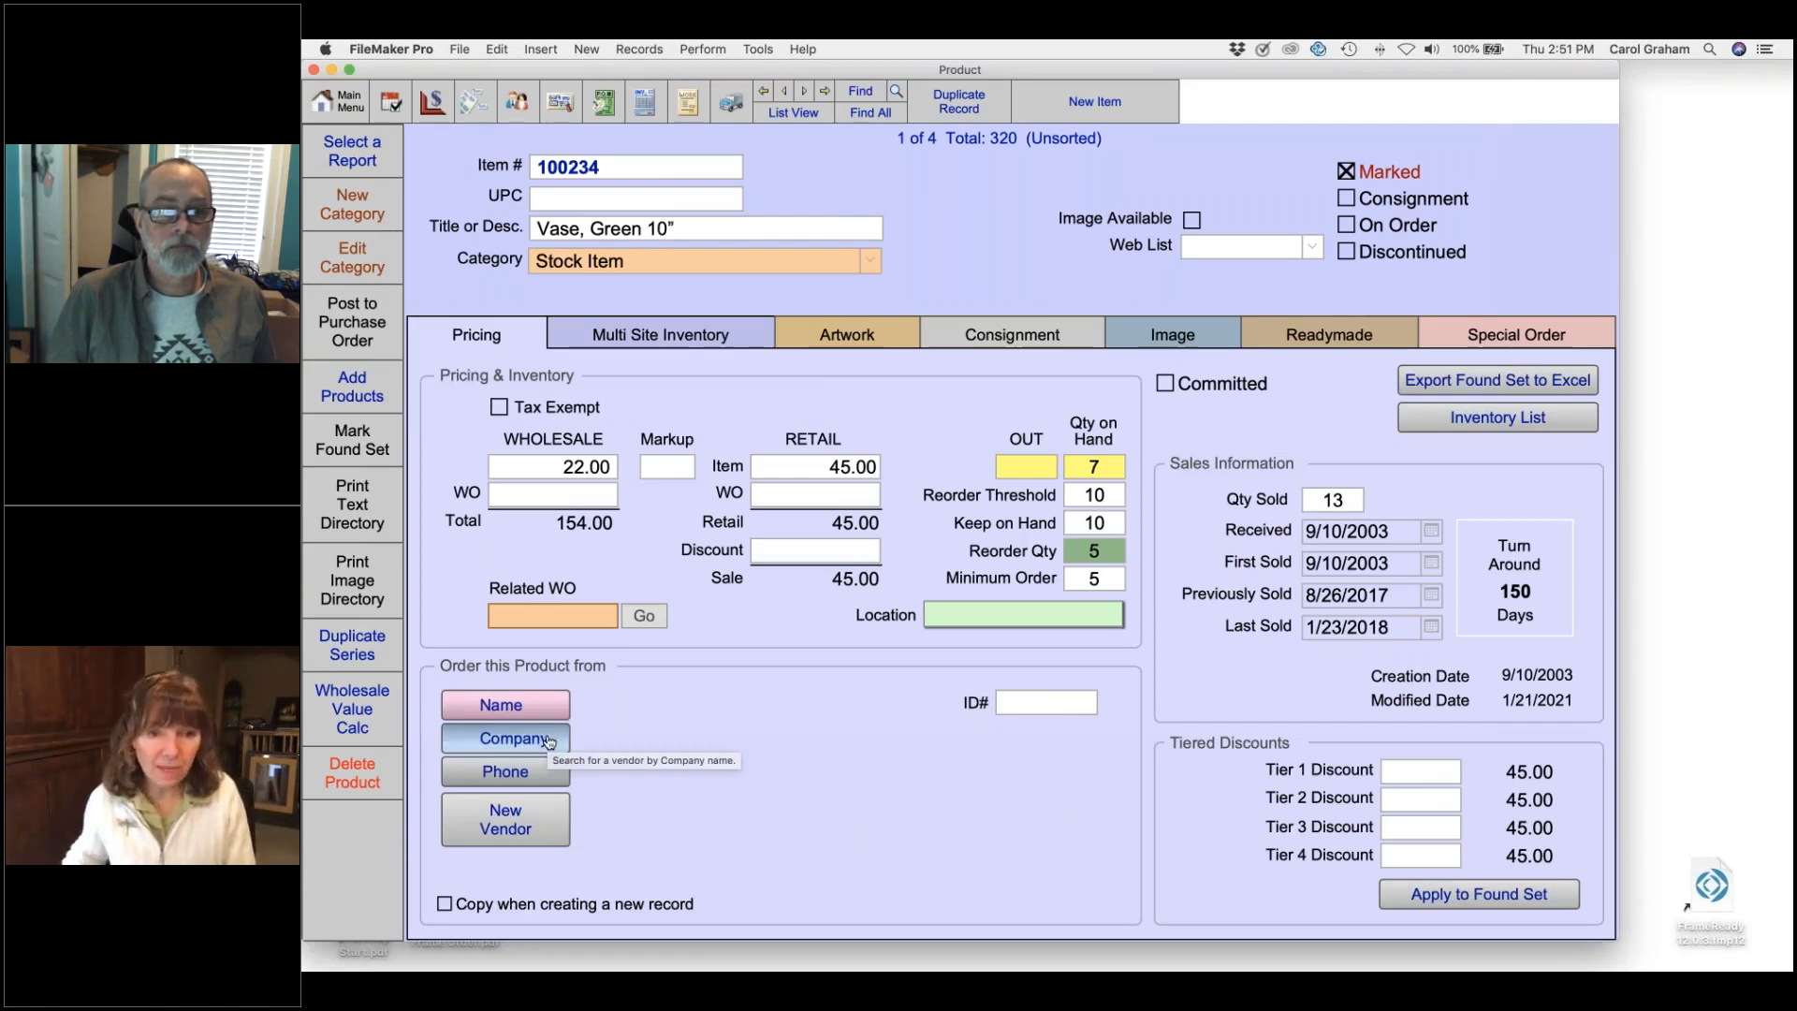
pyautogui.click(548, 739)
pyautogui.write('cry')
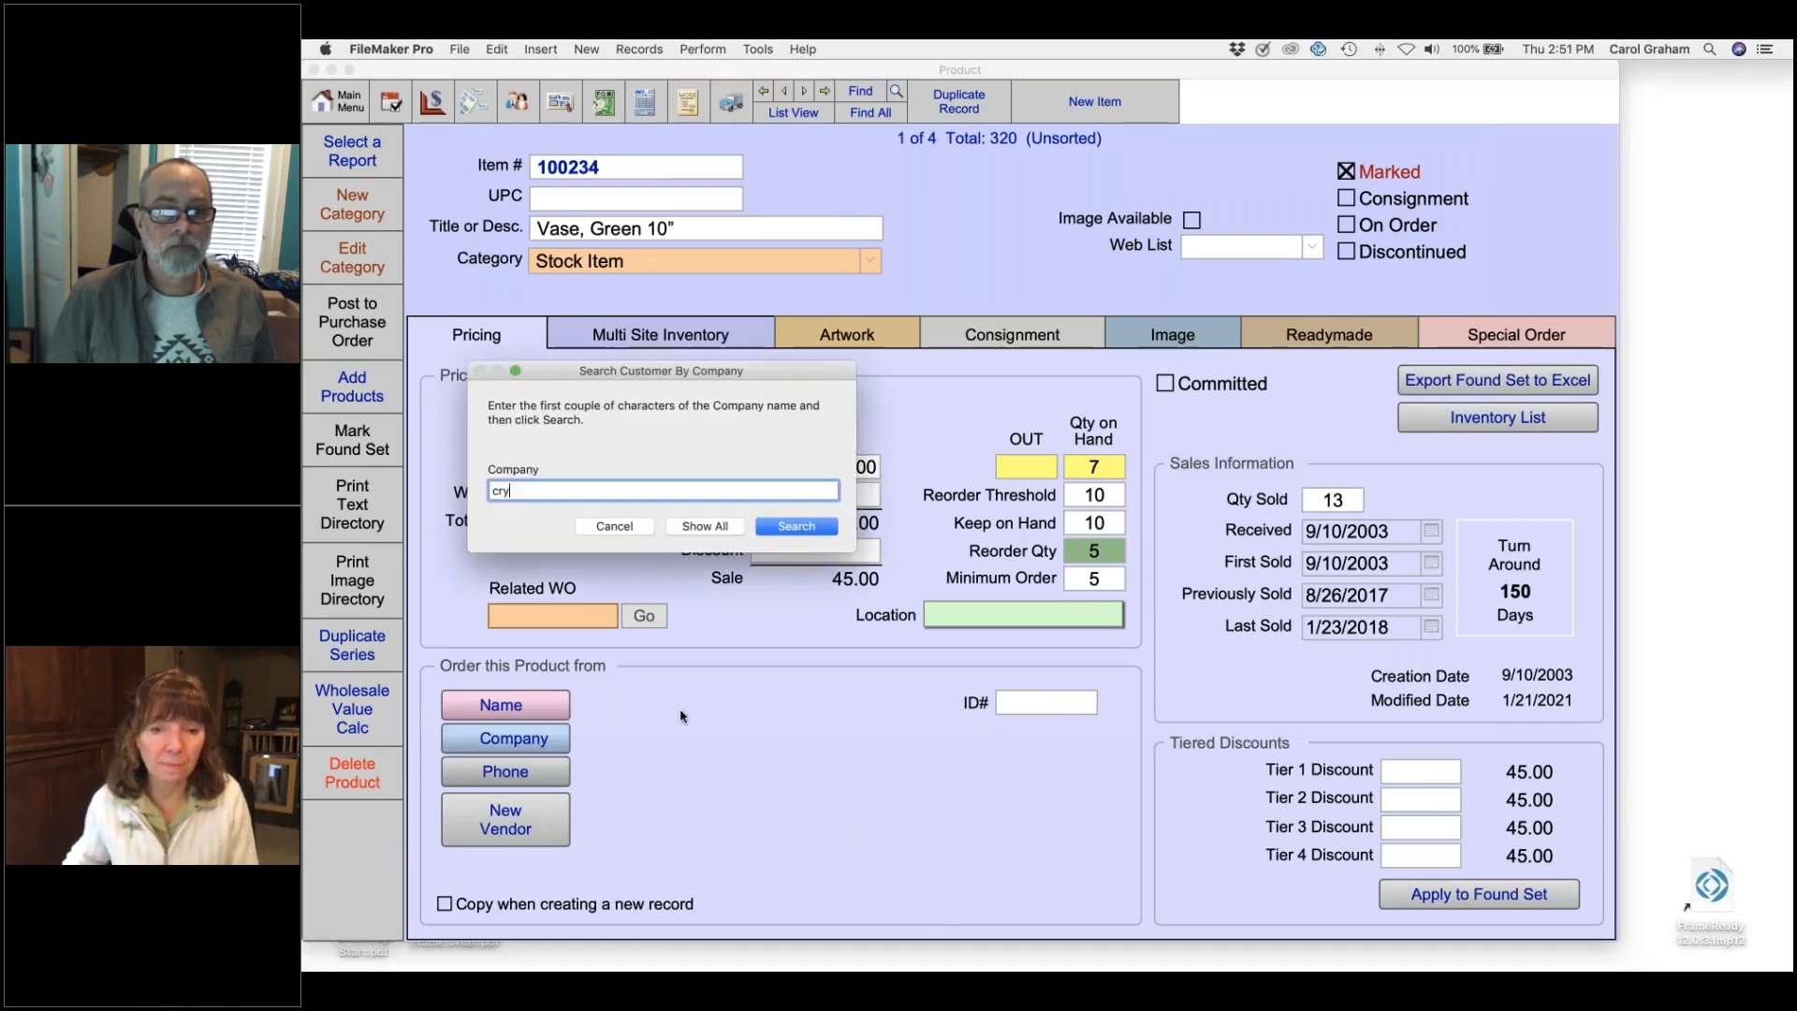
pyautogui.press('Return')
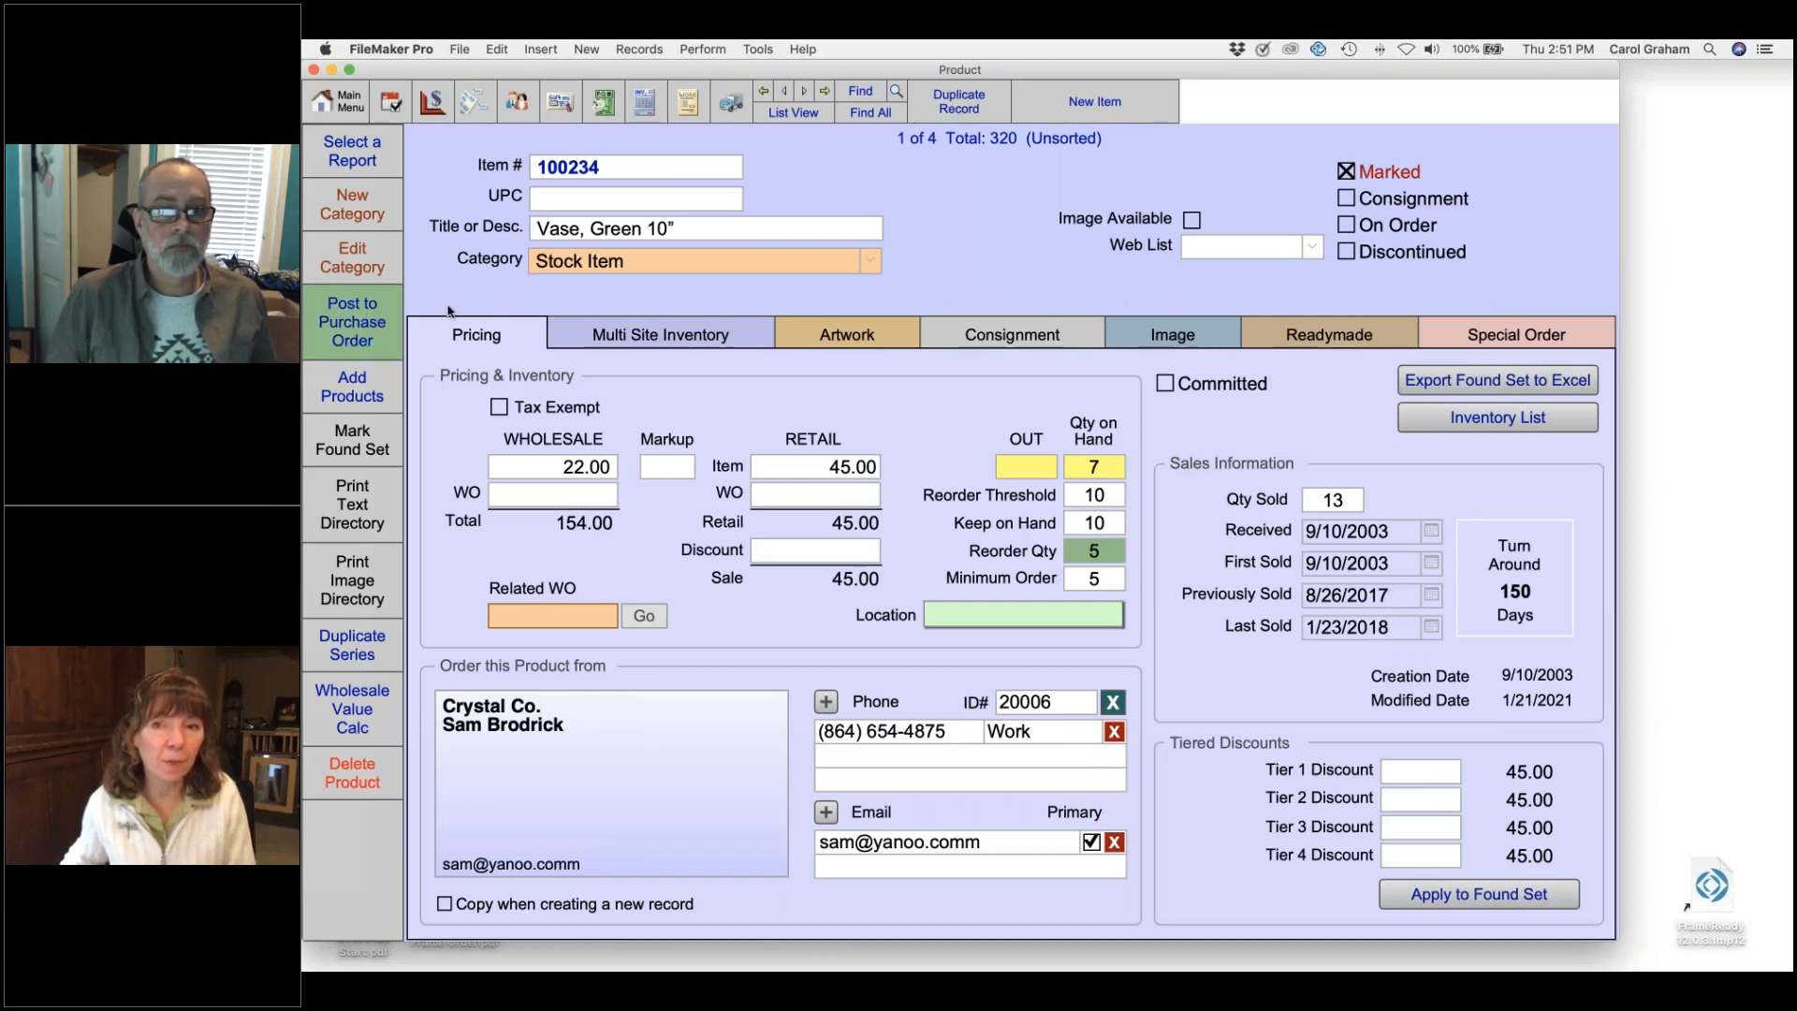
# - Try posting the vase to Crystal Co.'s last unplaced purchase order, post it to a new one and return to the main menu
pyautogui.click(351, 324)
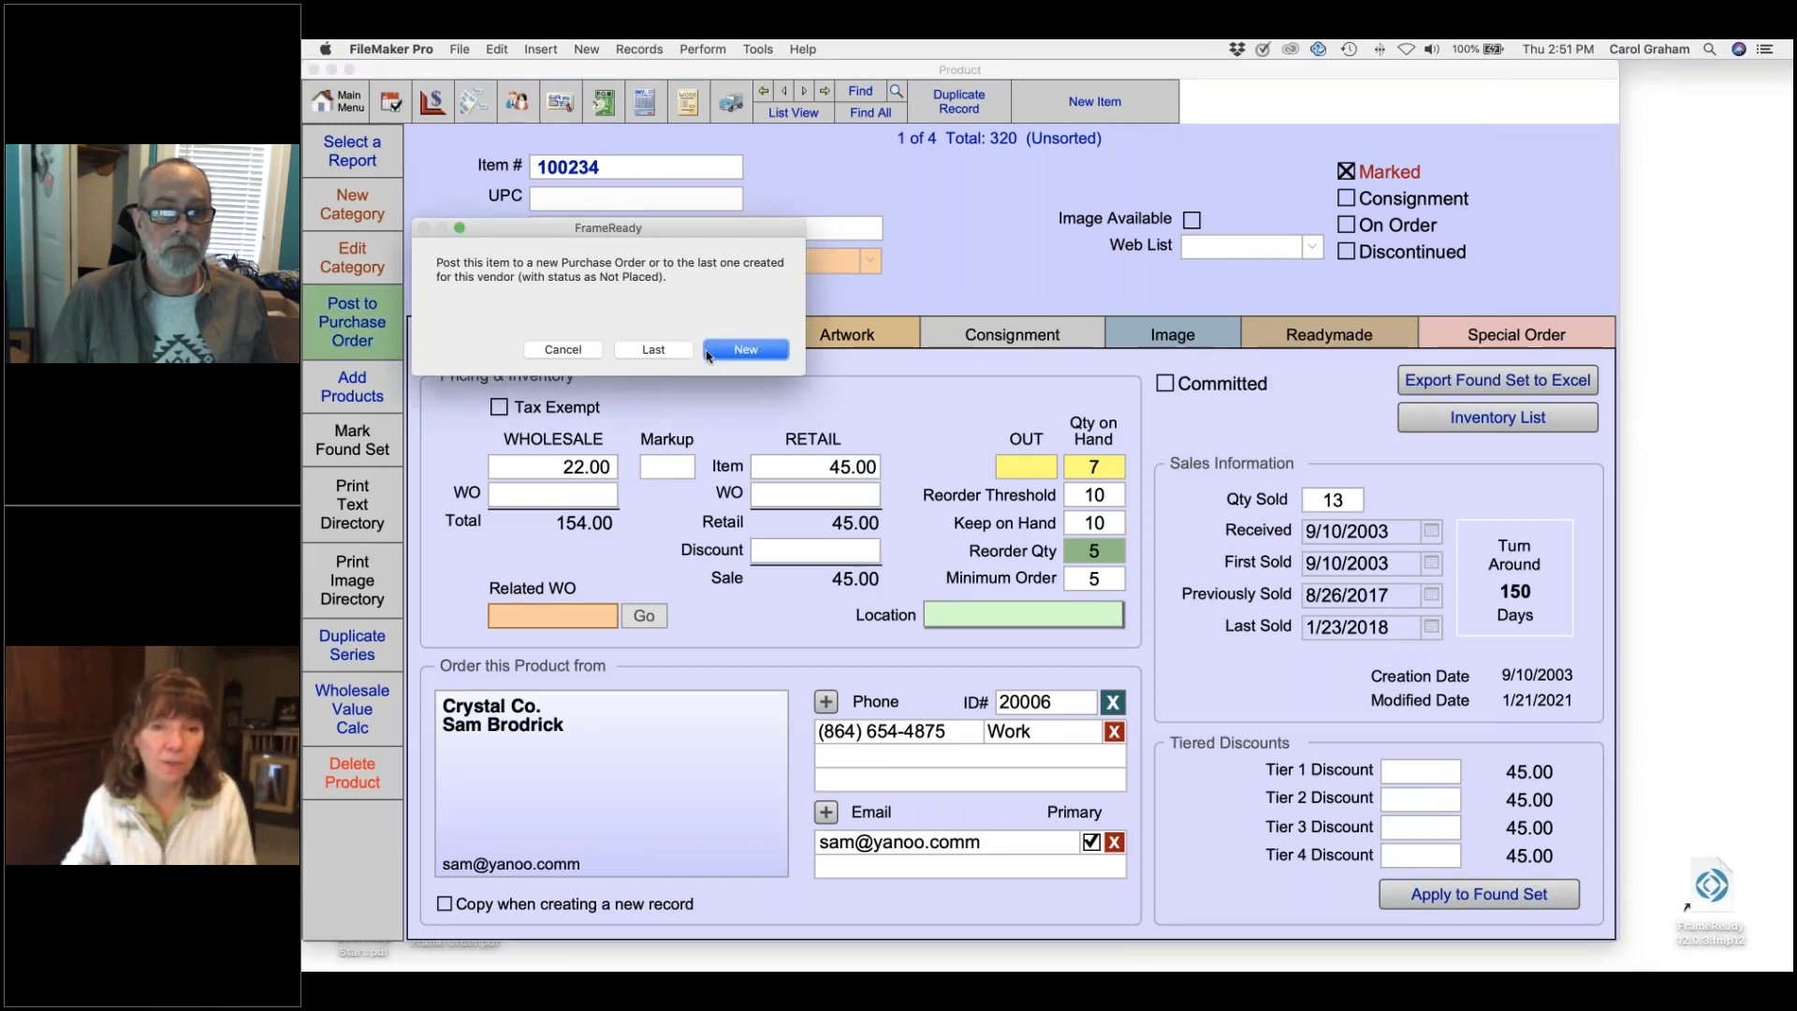
pyautogui.click(652, 350)
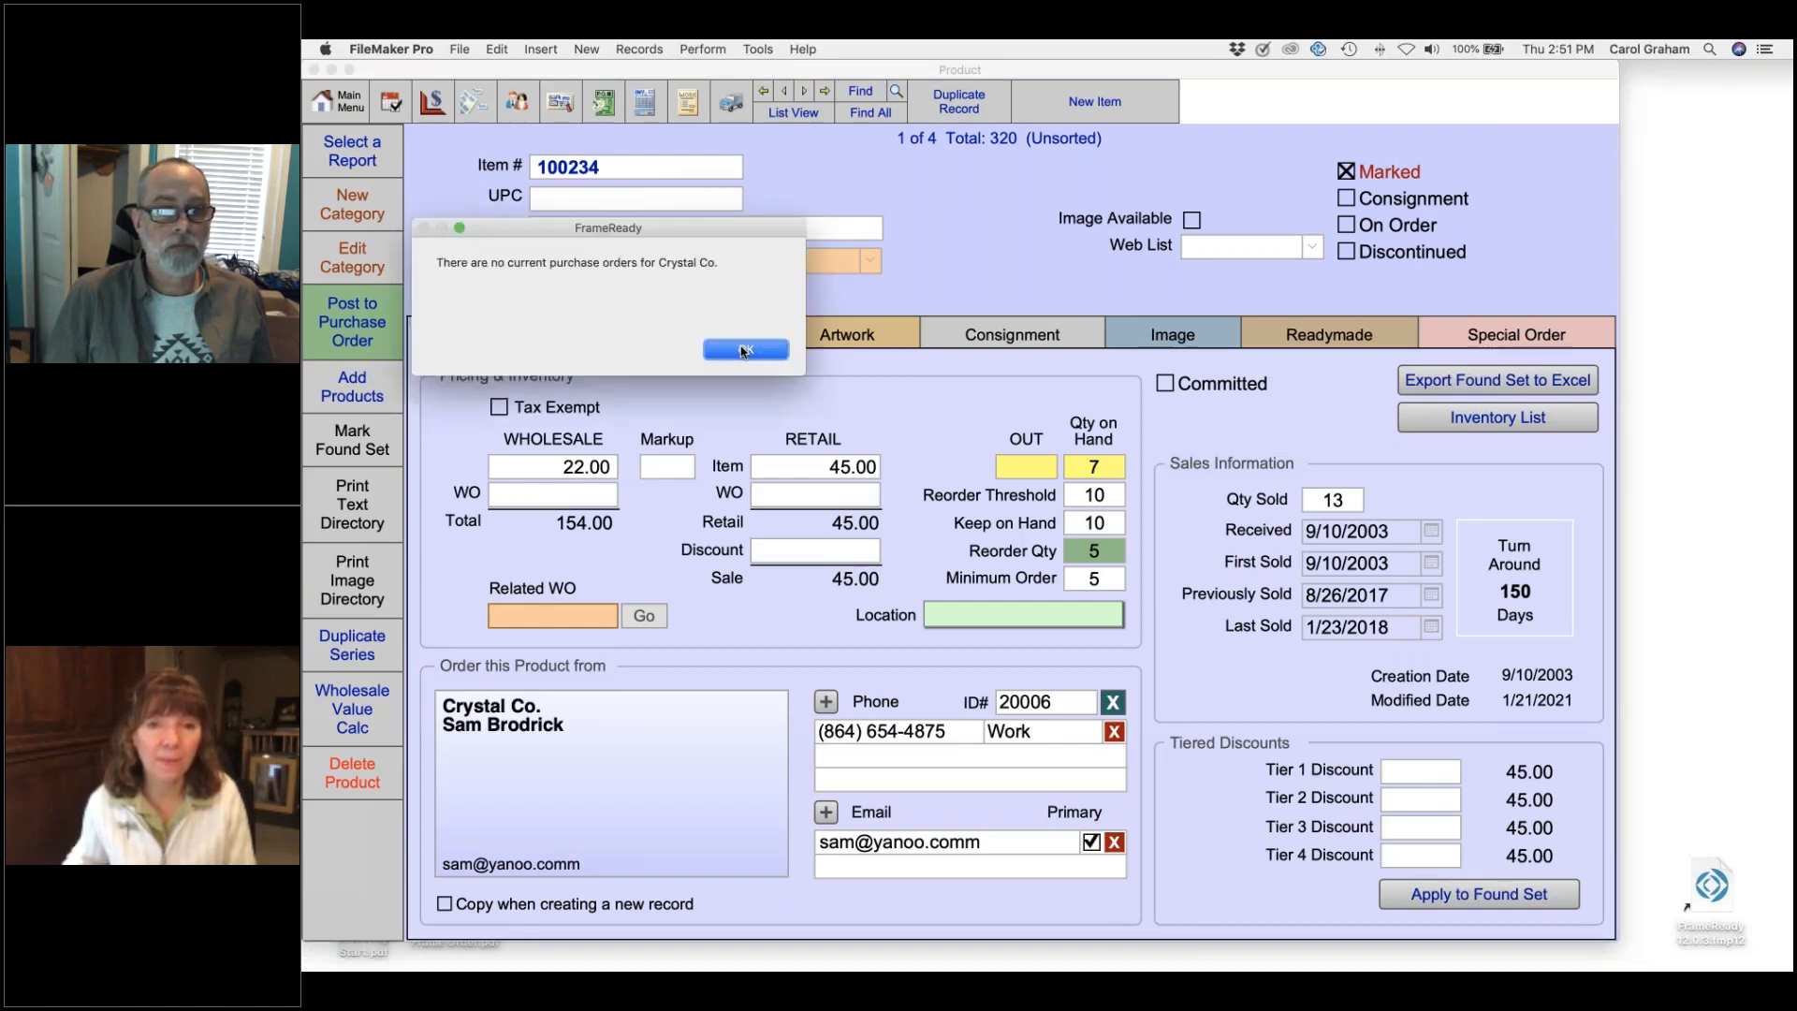
pyautogui.click(744, 350)
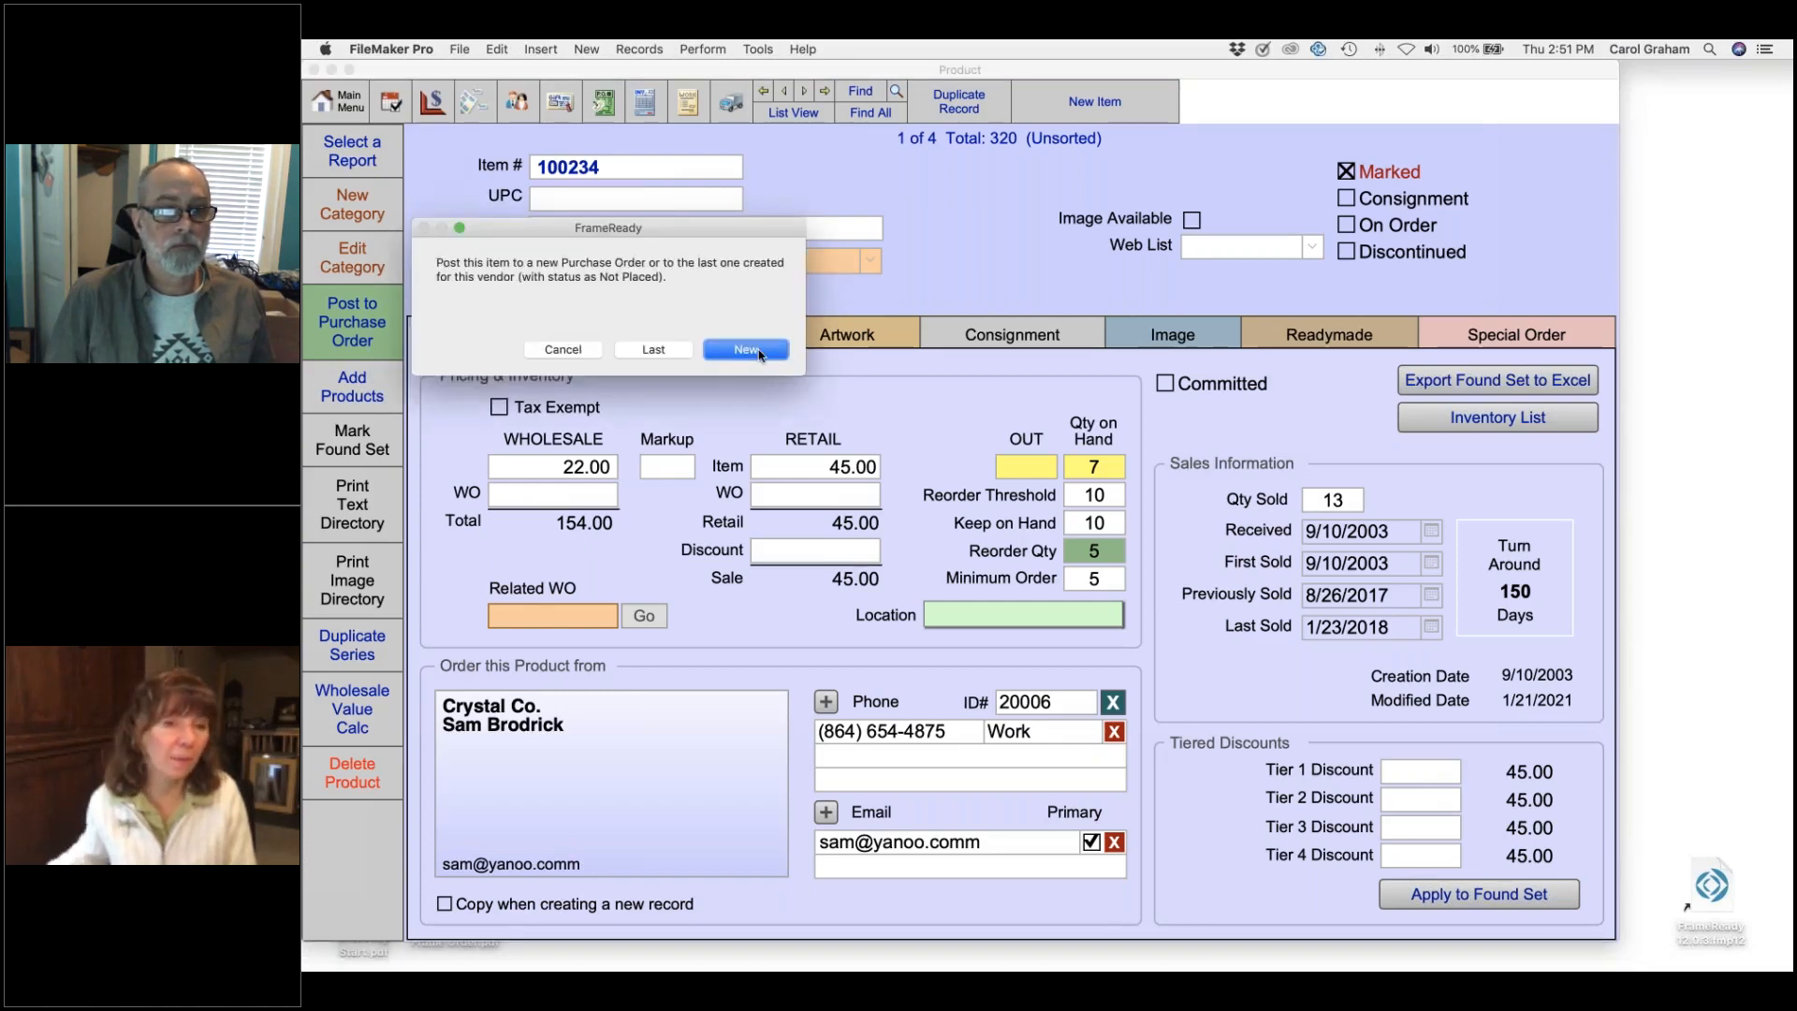
pyautogui.click(746, 350)
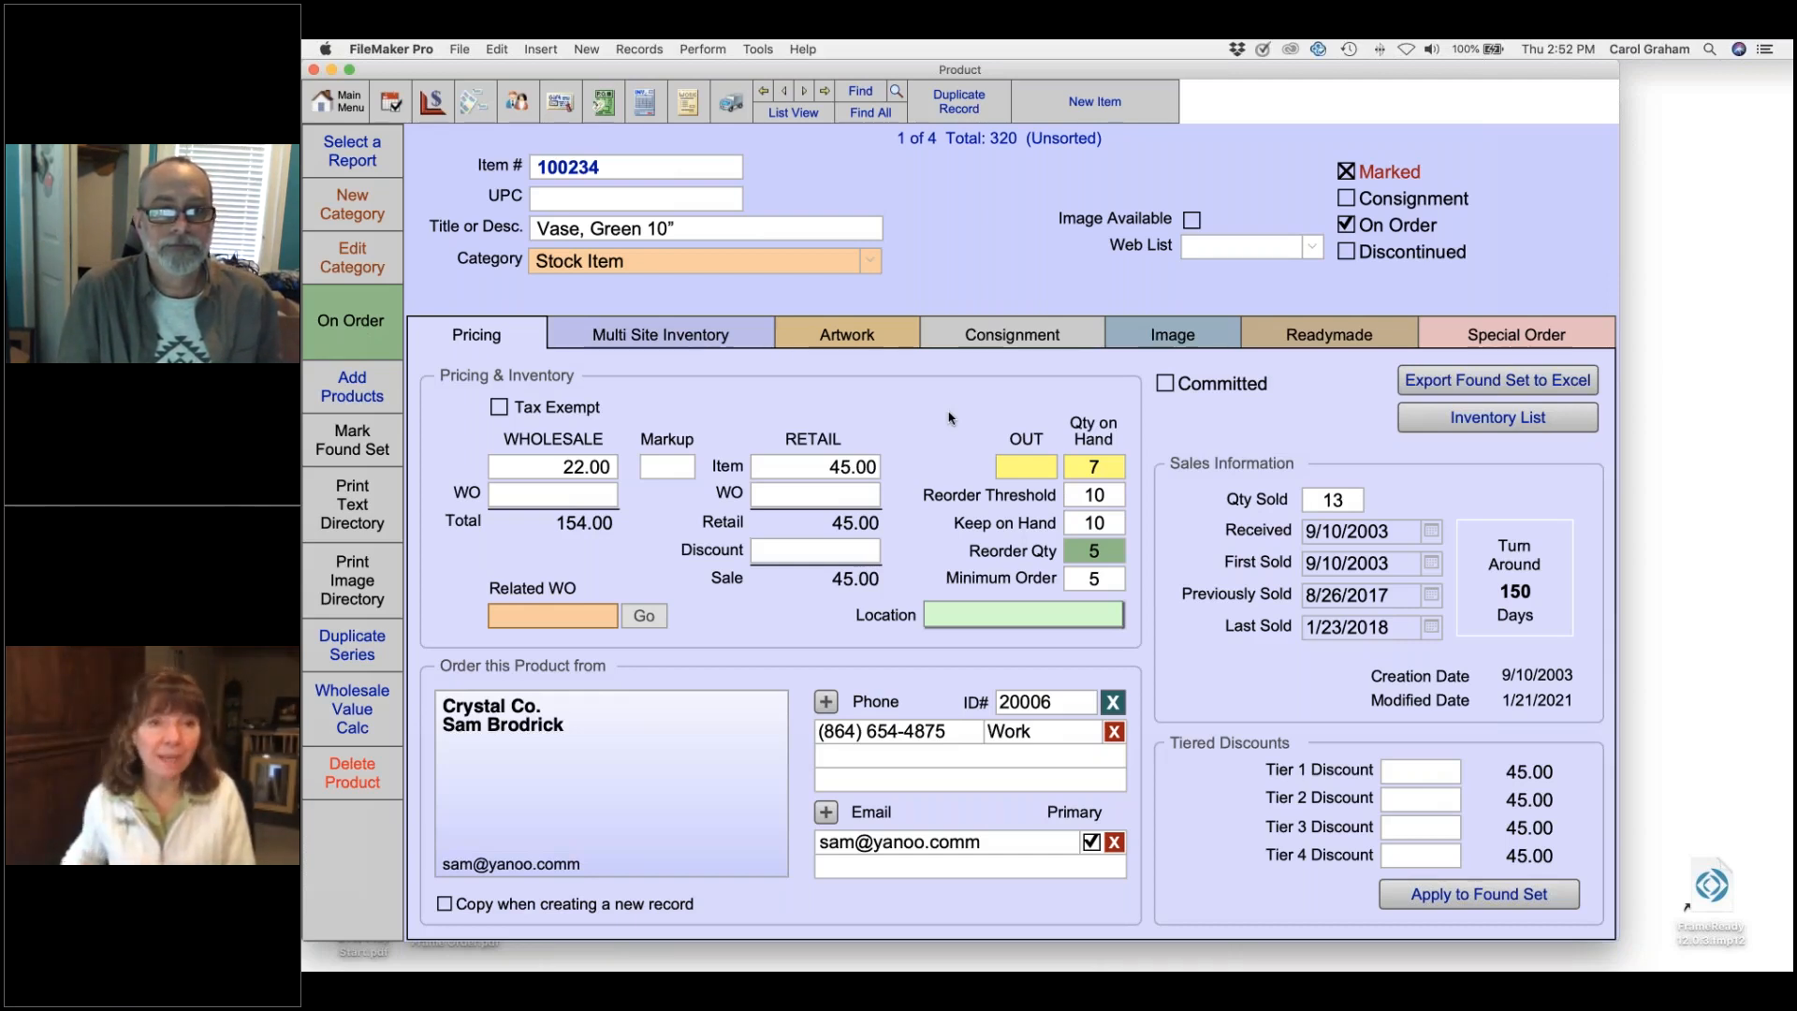
pyautogui.click(338, 101)
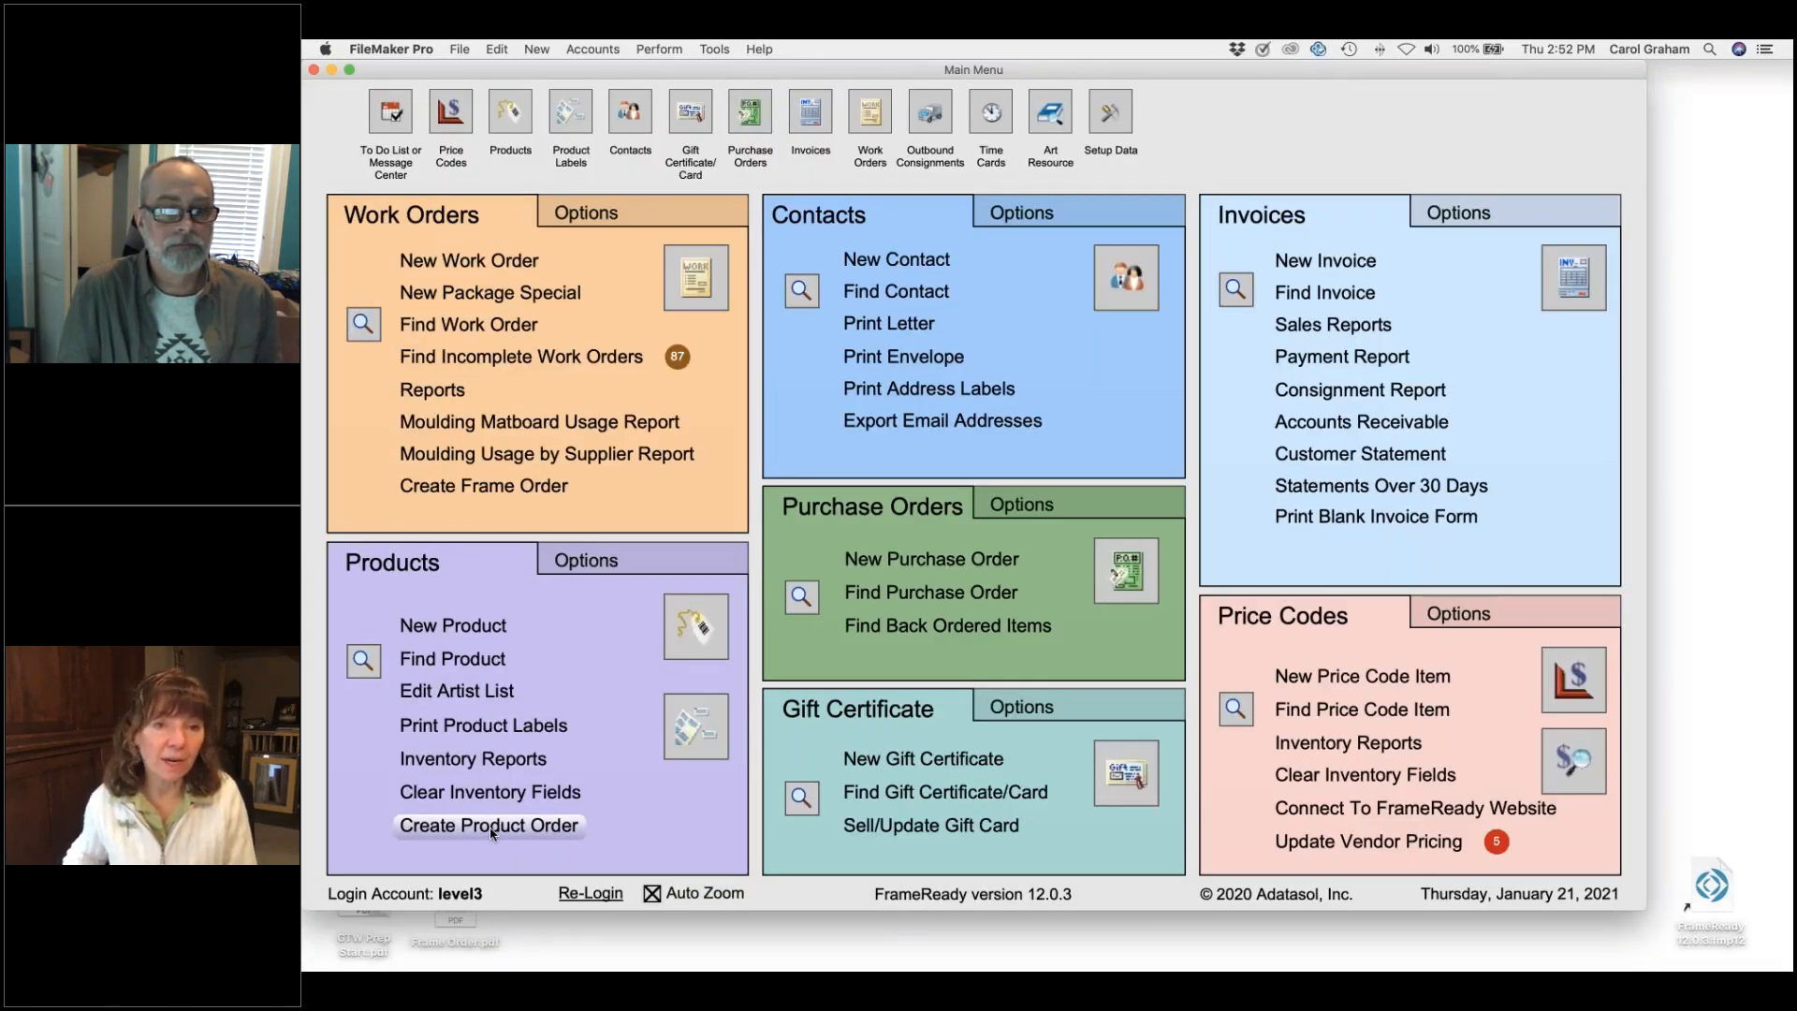
# - Create product purchase orders for ABC Art Supply, Accent Art and Crystal Co., and review the ABC Art Supply and Accent Art orders
pyautogui.click(493, 829)
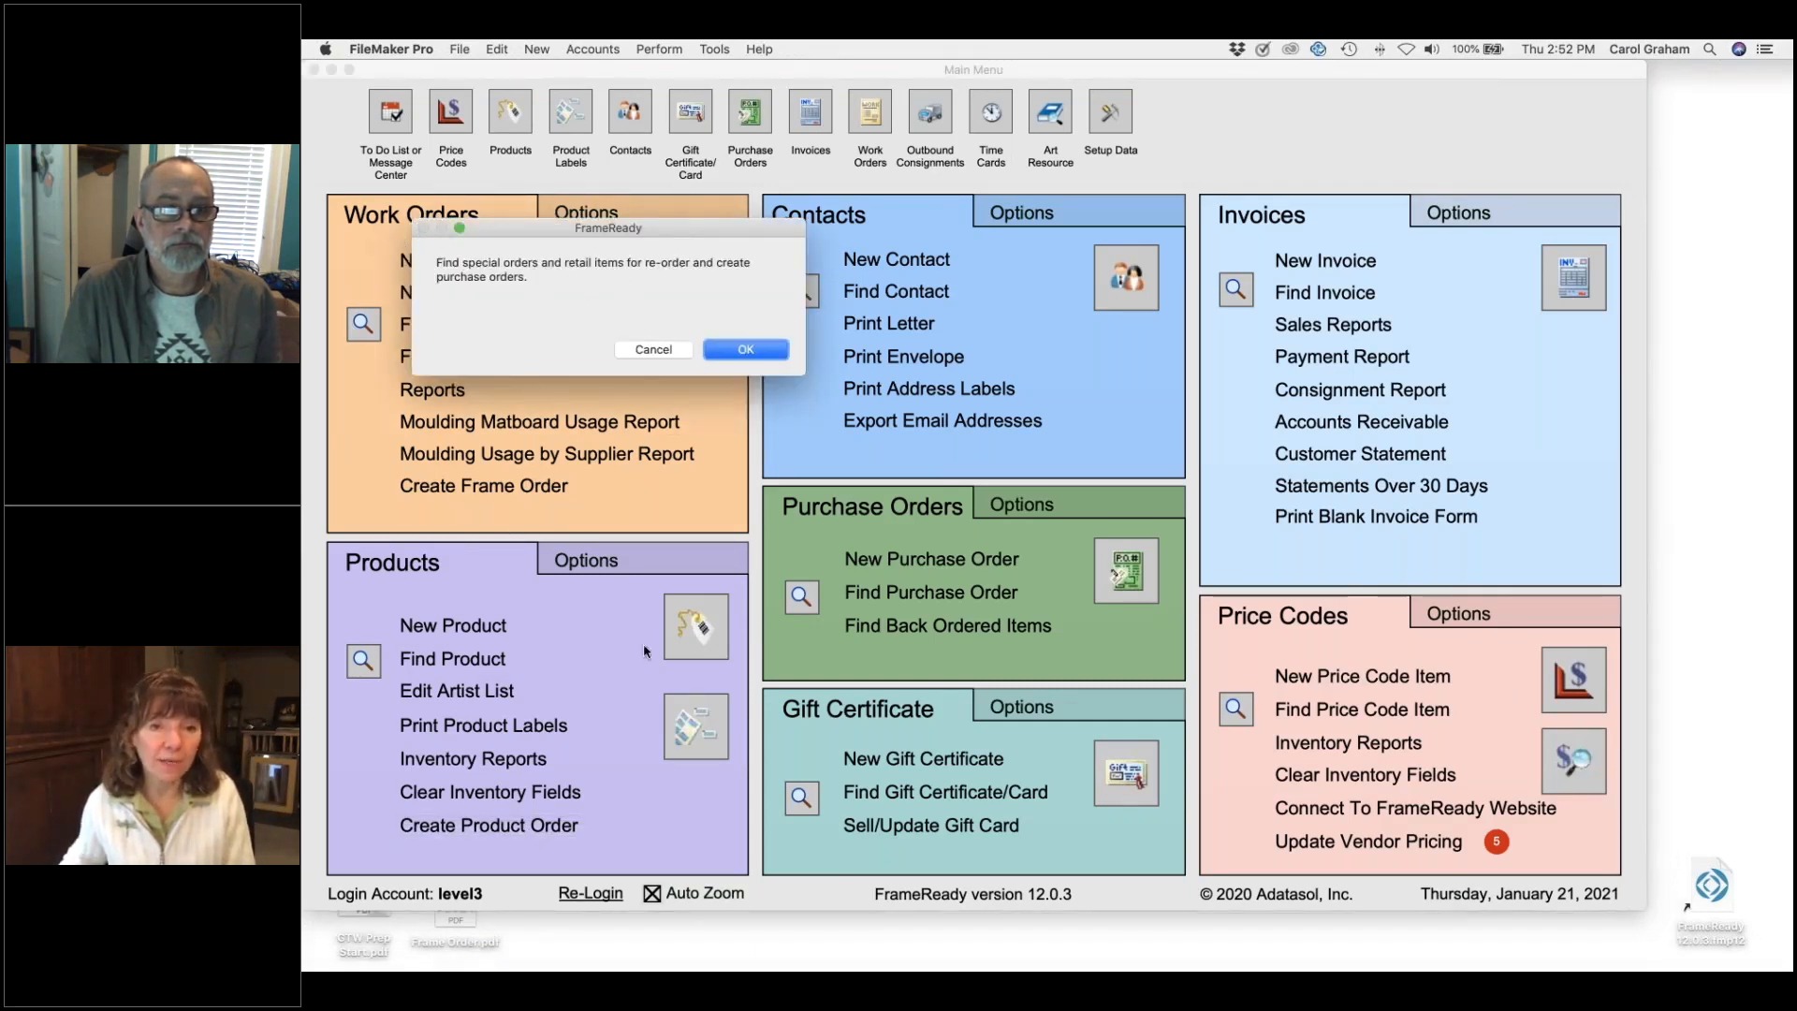
pyautogui.click(752, 350)
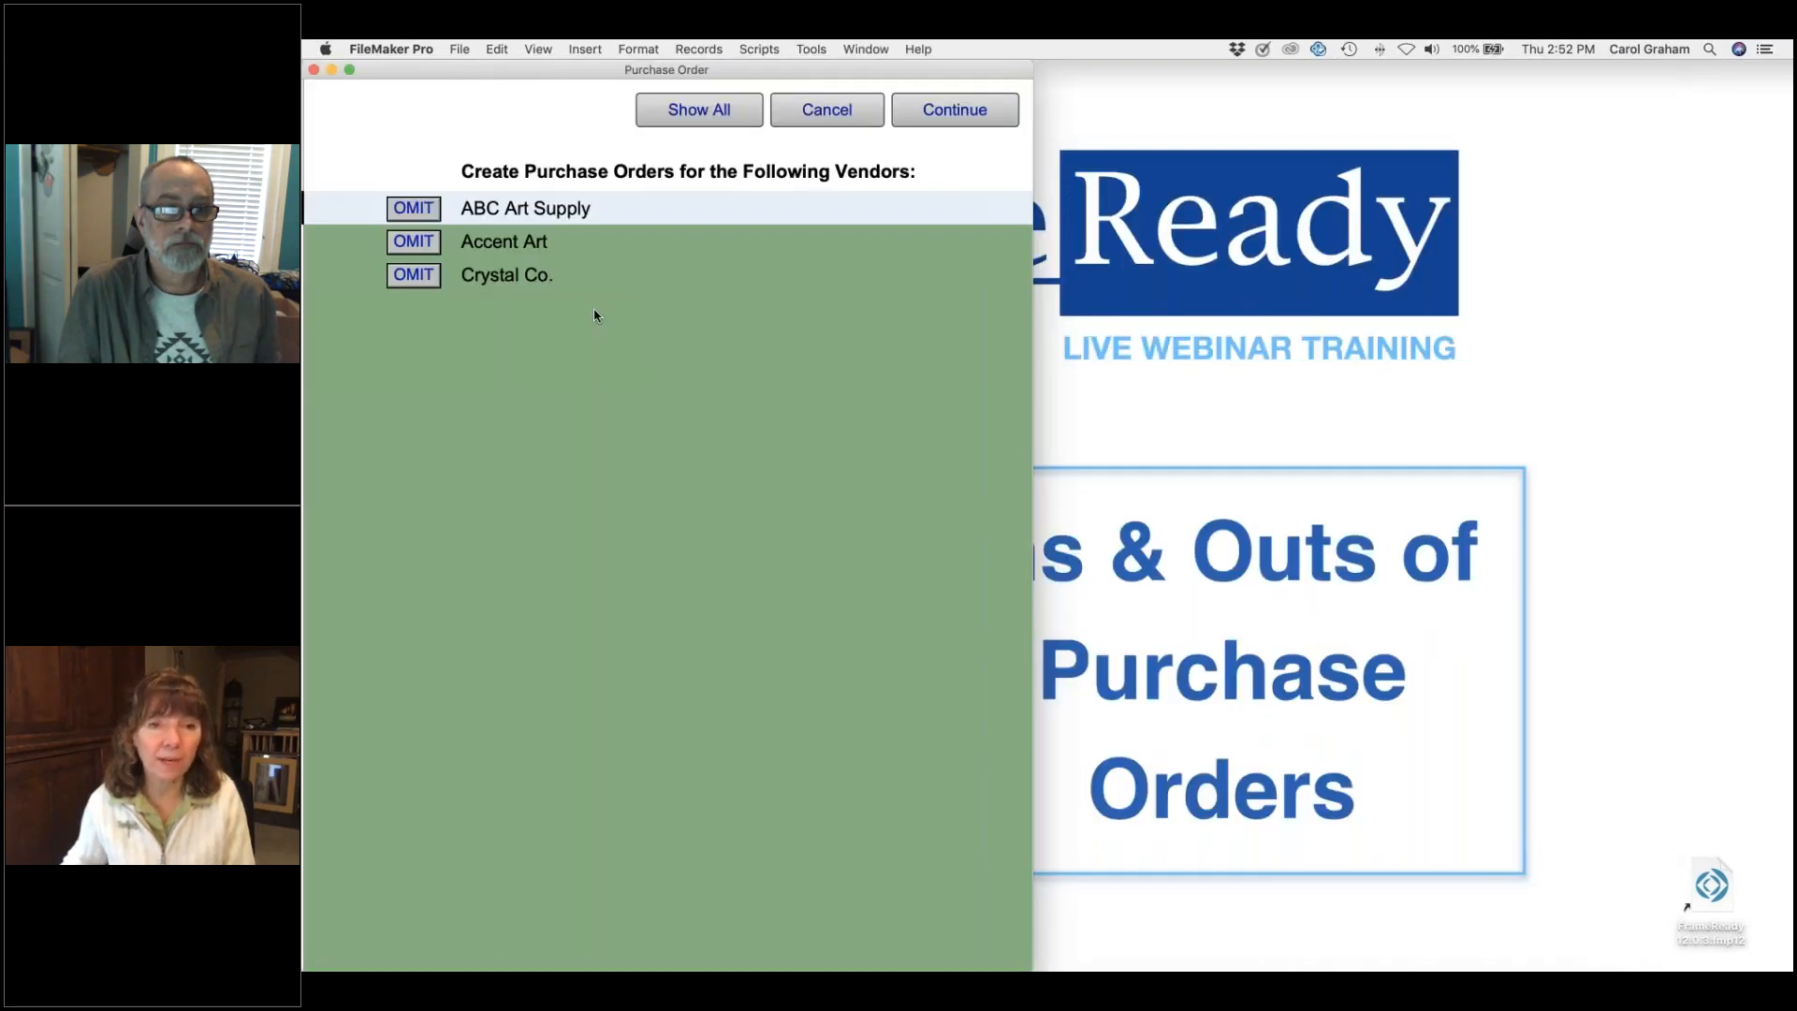
pyautogui.click(941, 120)
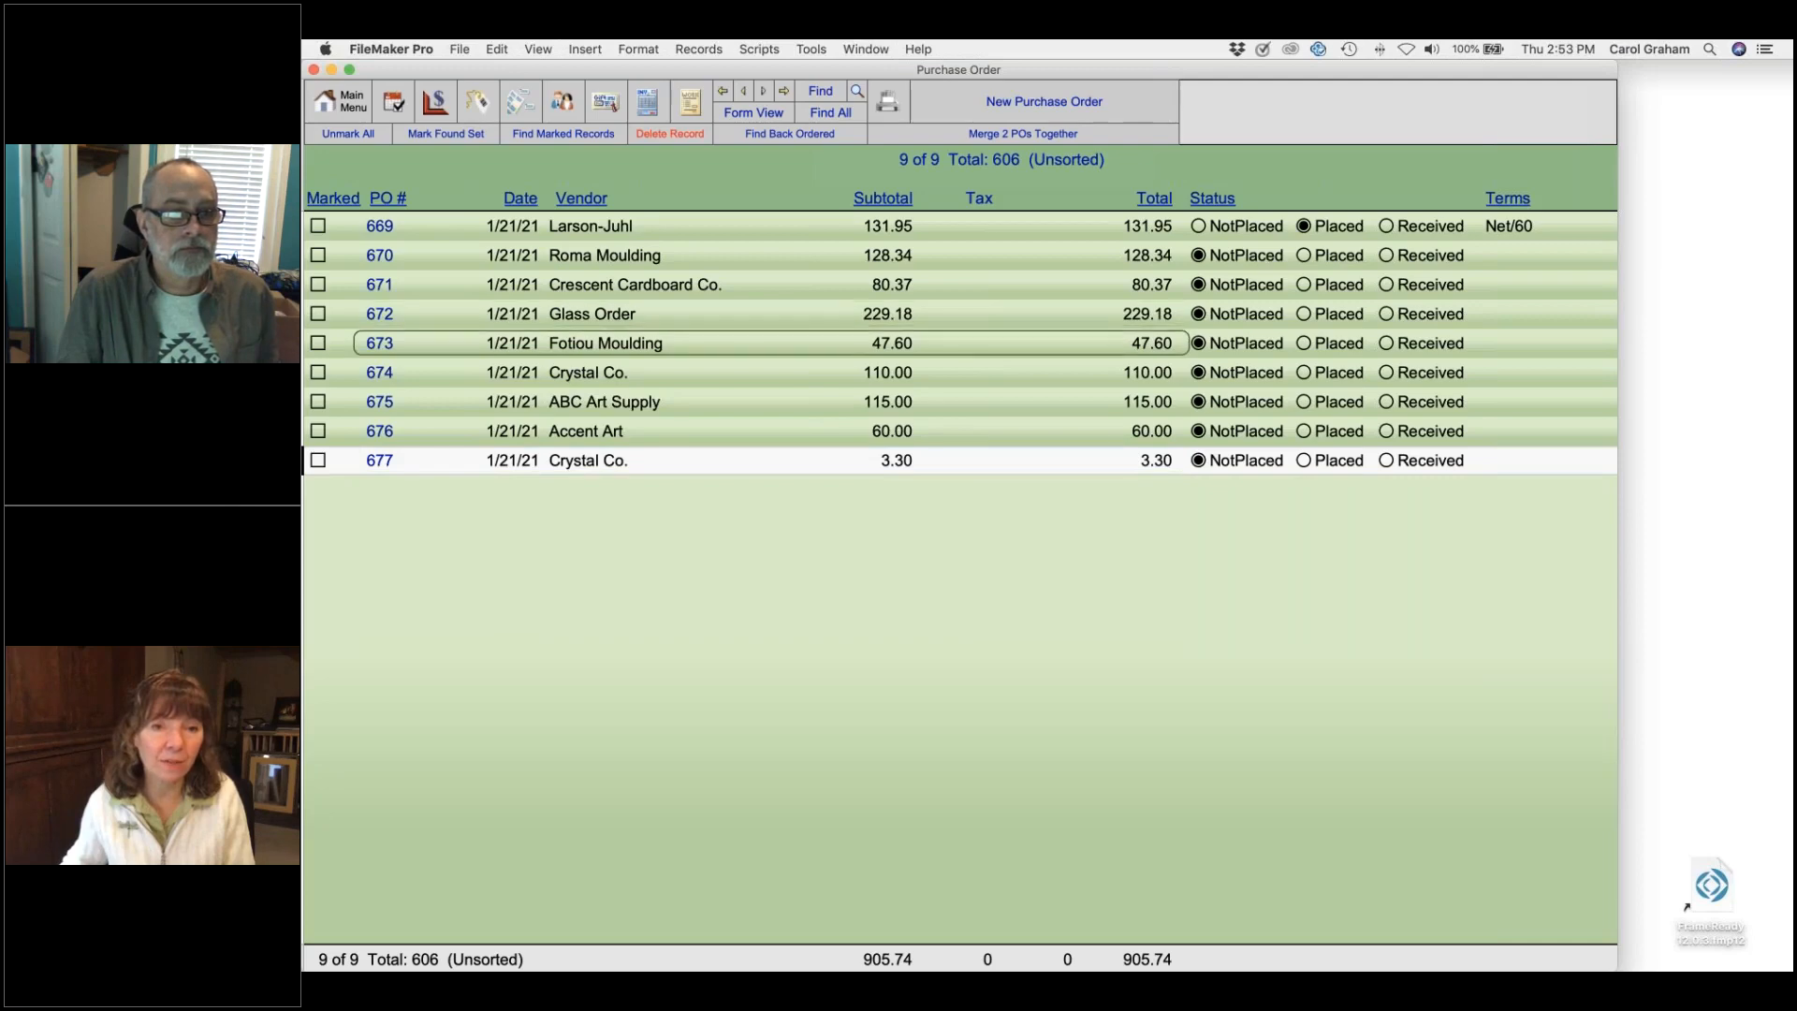
pyautogui.click(664, 405)
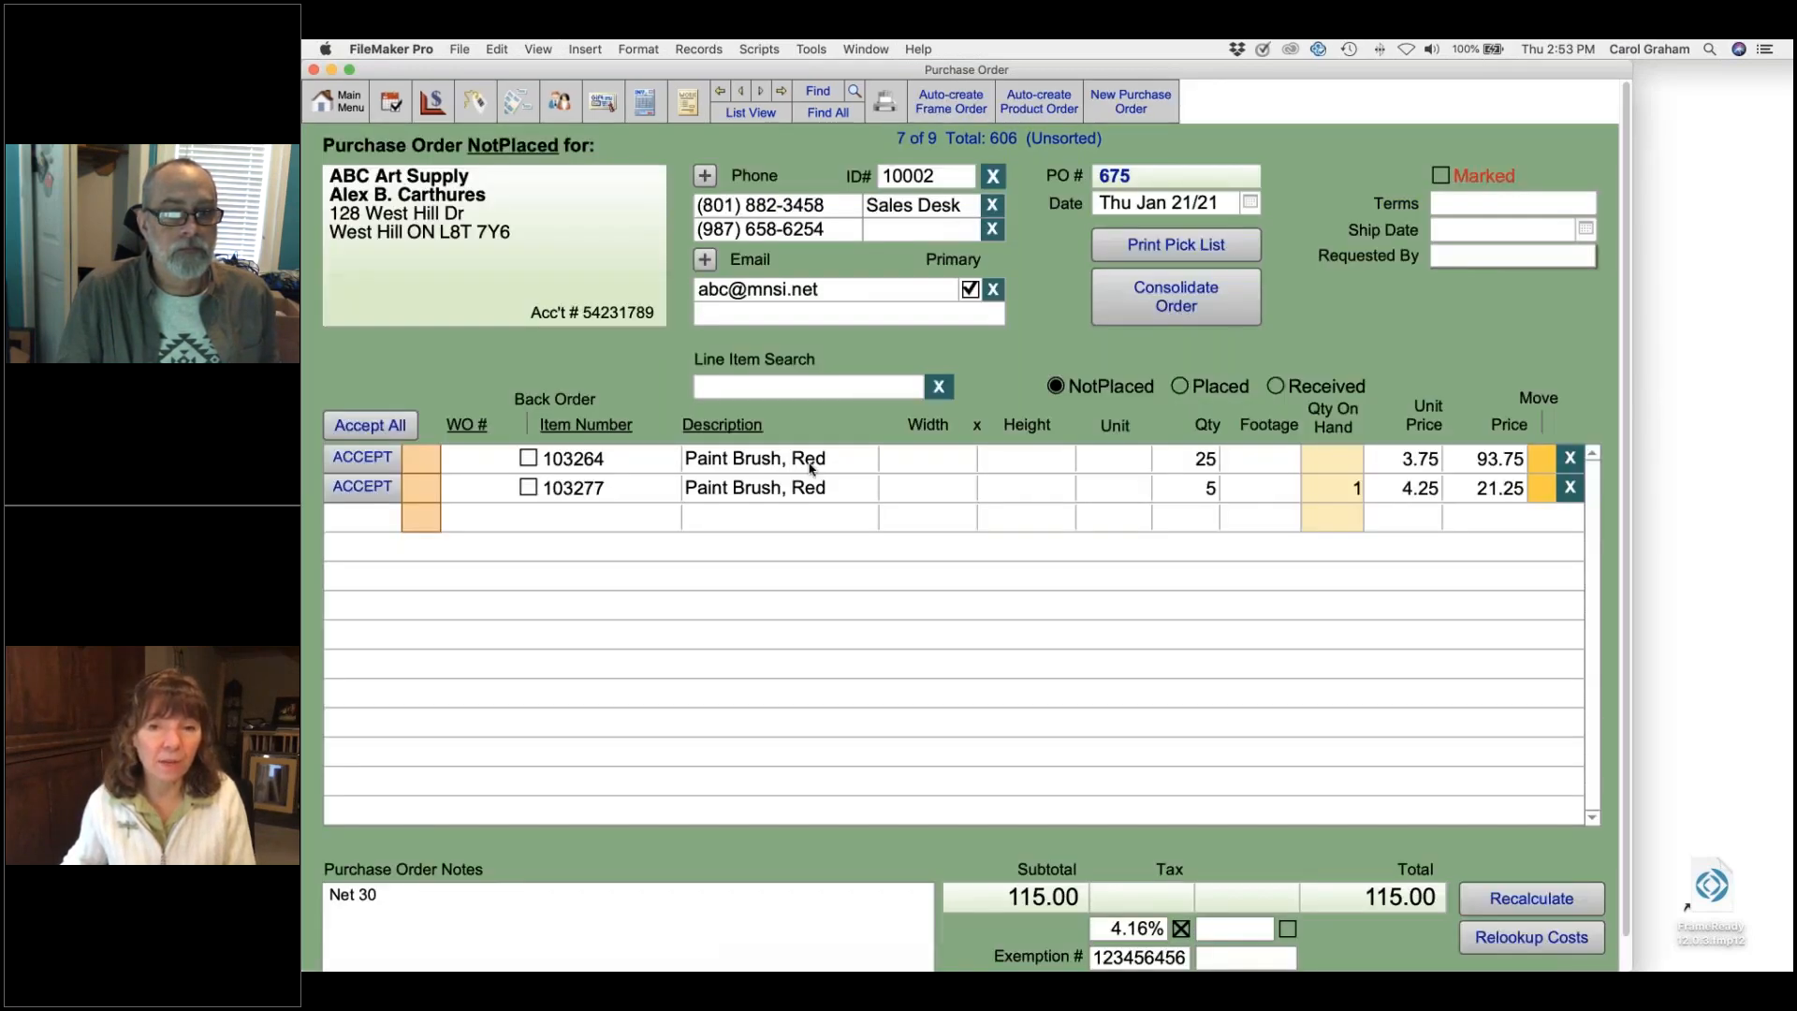
pyautogui.click(761, 92)
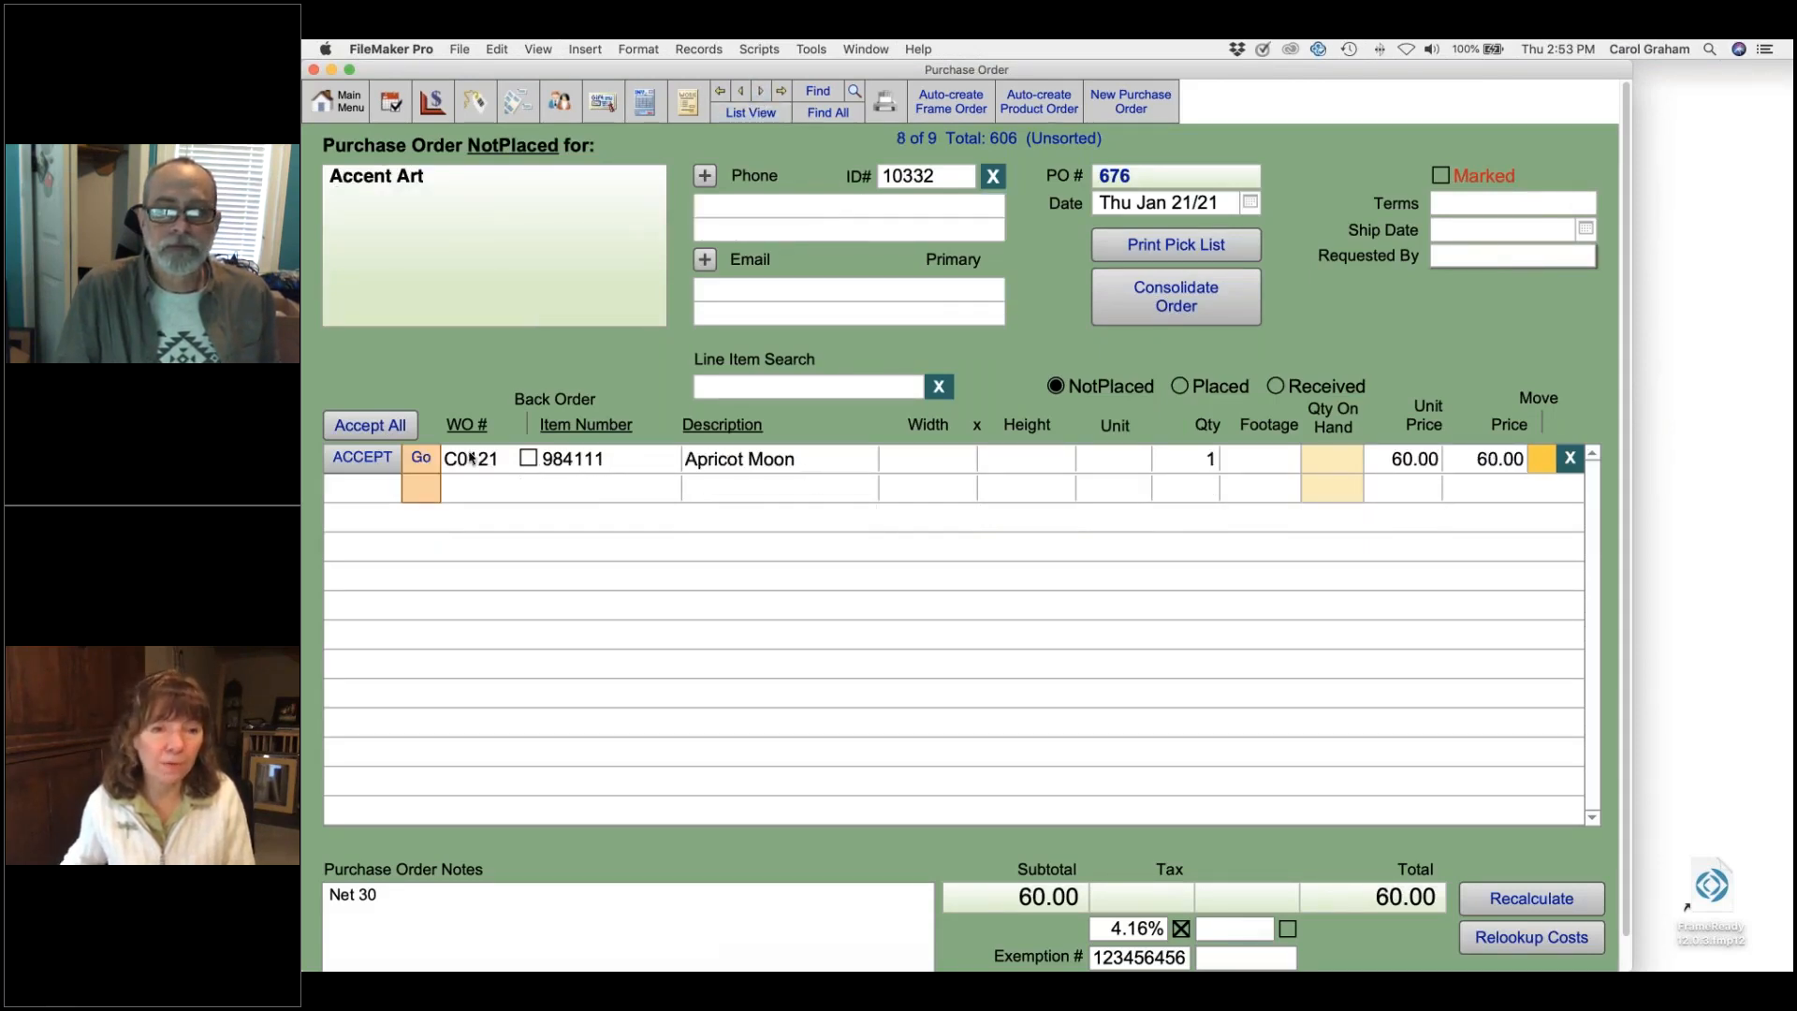
# - Look up the Accent Art order's item 984111 in the products and open its related work order
pyautogui.click(614, 458)
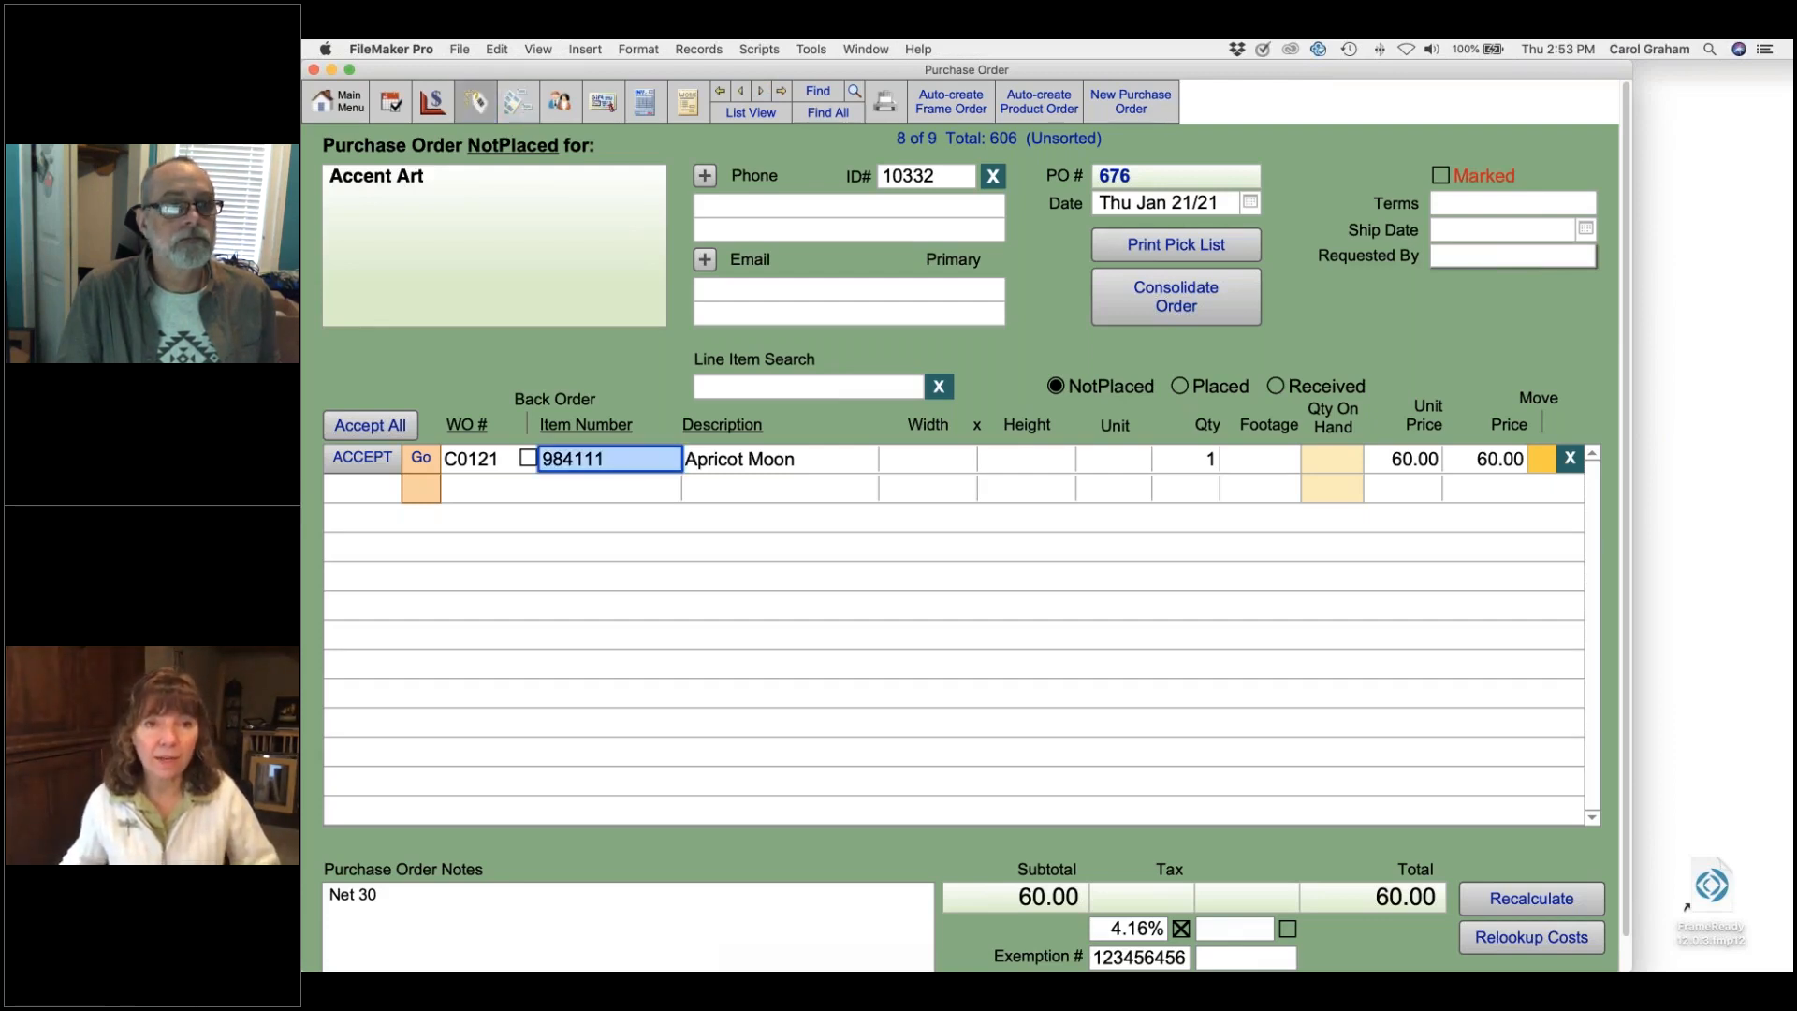
pyautogui.click(476, 101)
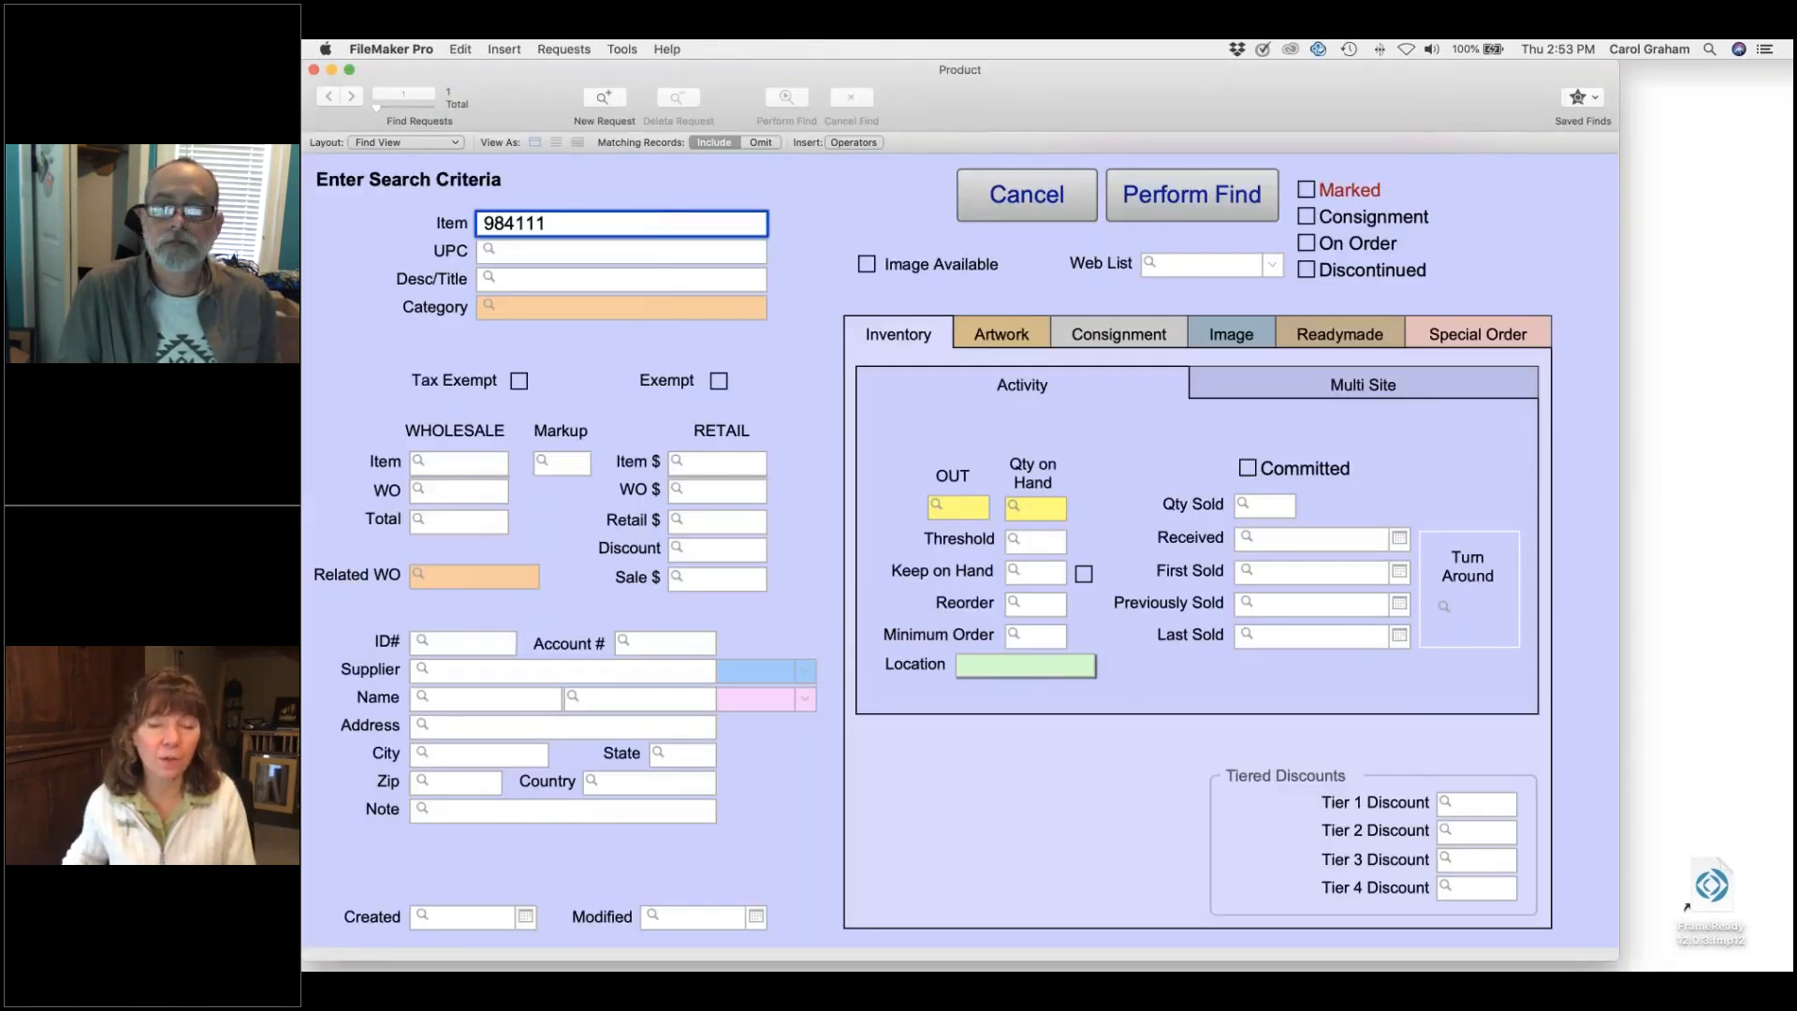
pyautogui.press('Return')
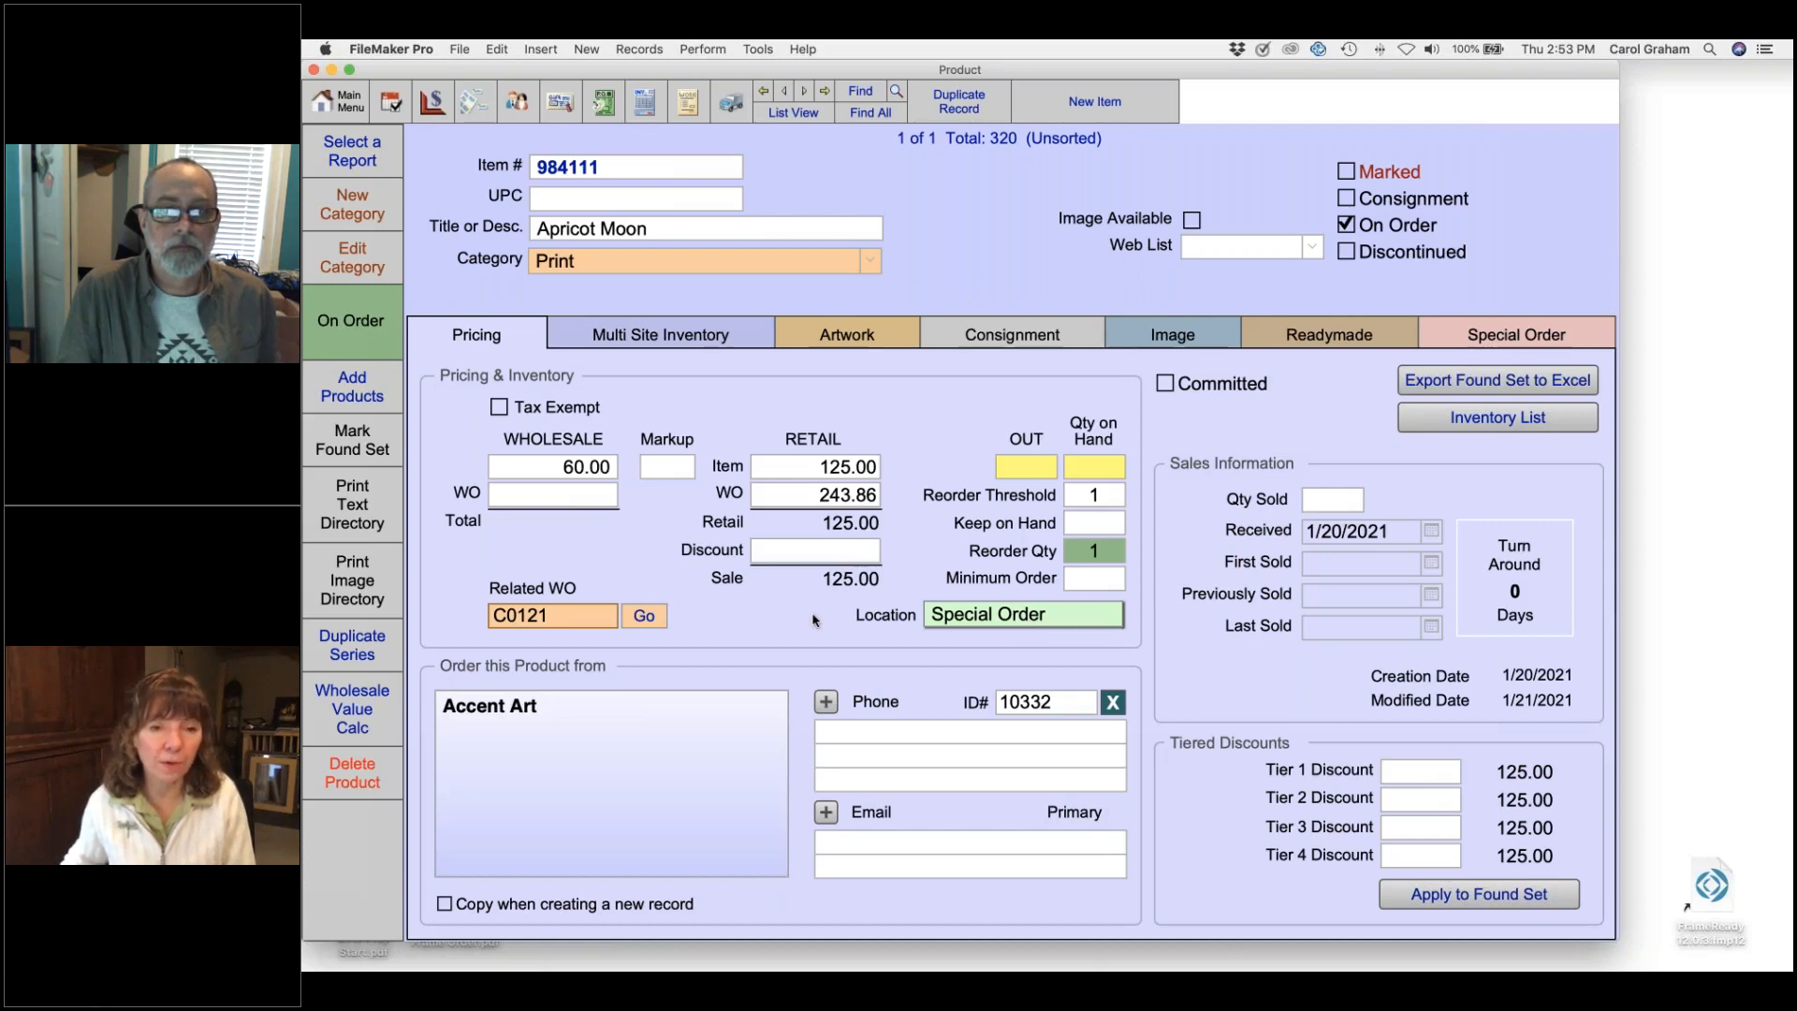
pyautogui.click(644, 616)
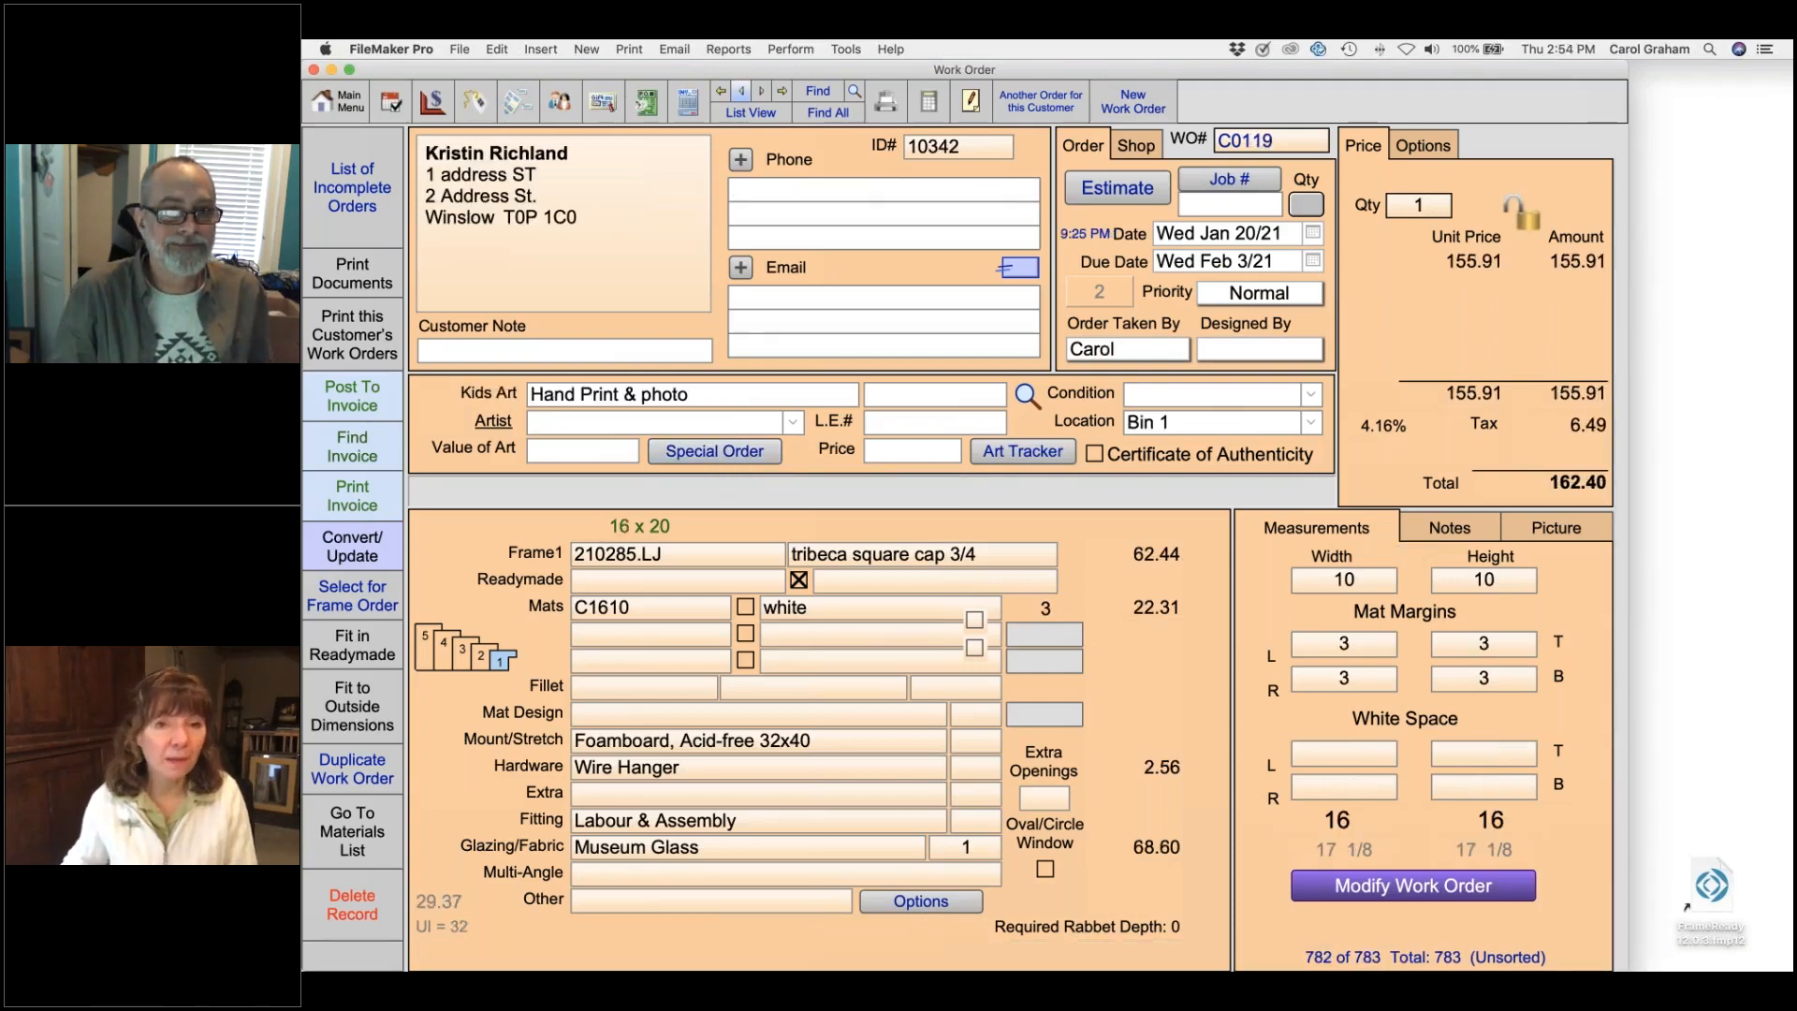
# - Start a new work order for a special order and assign its customer by searching the first and last name
pyautogui.click(1122, 109)
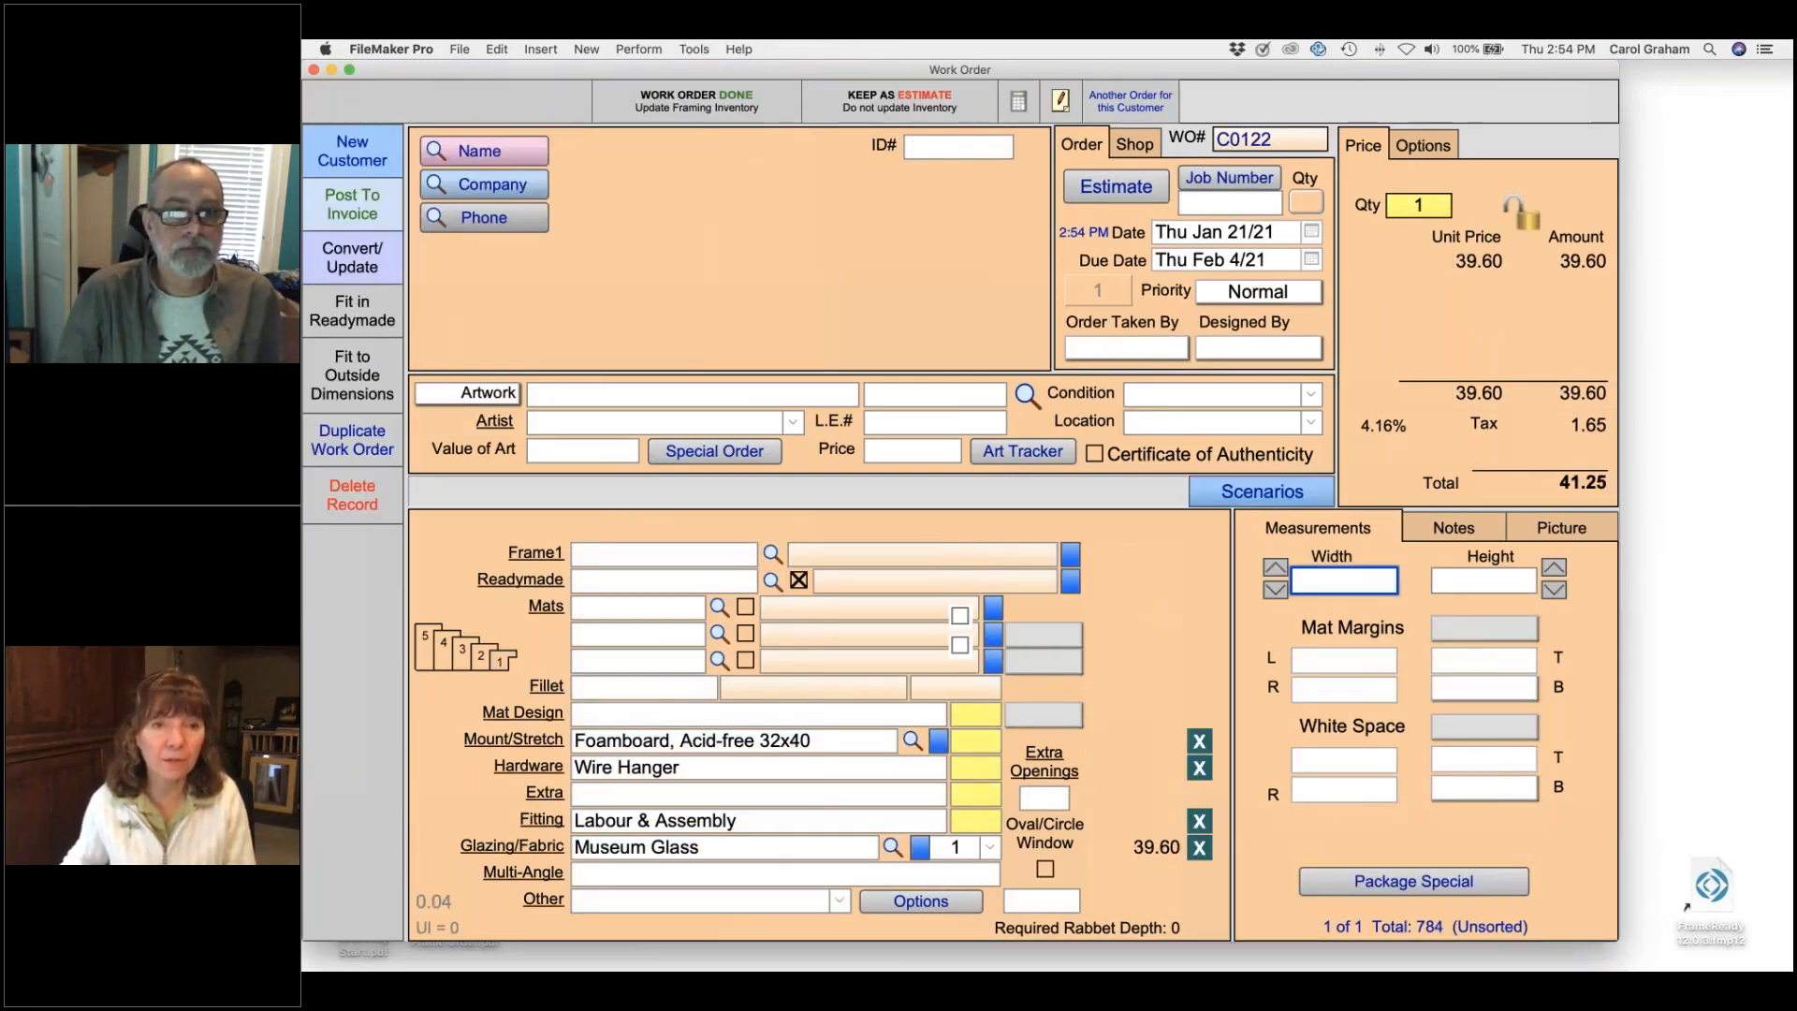
pyautogui.click(714, 451)
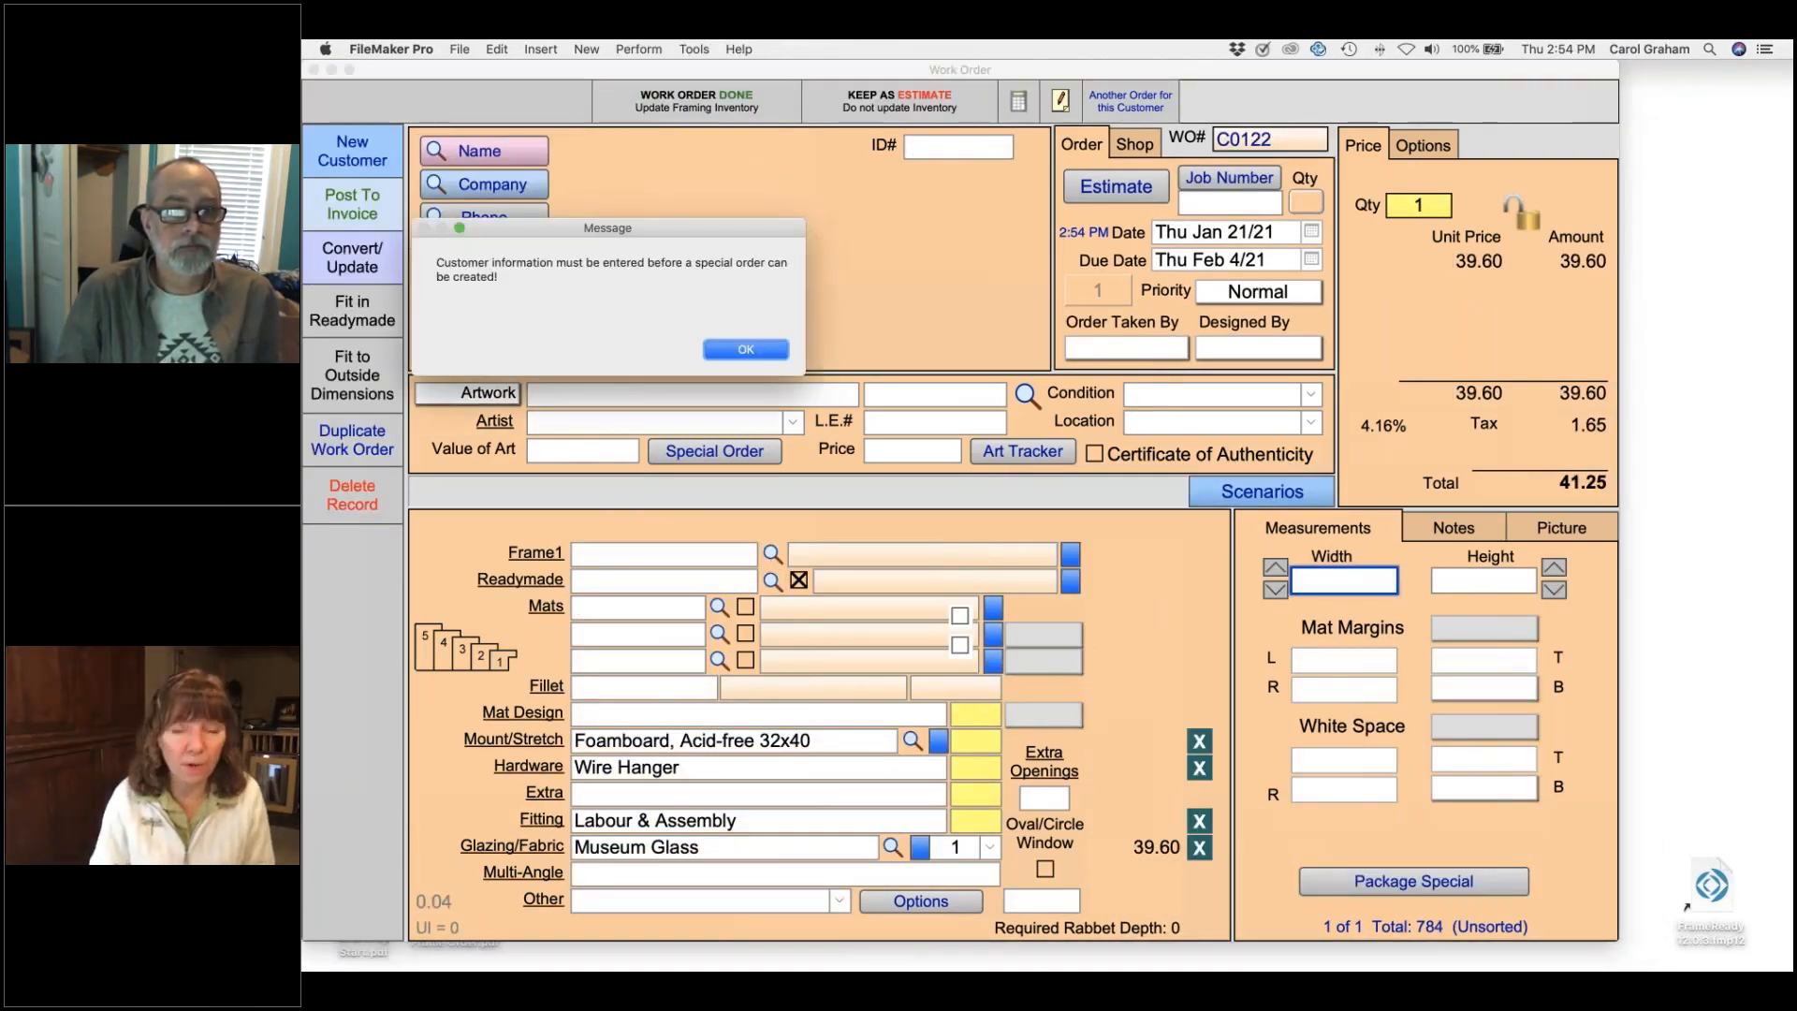
pyautogui.press('Return')
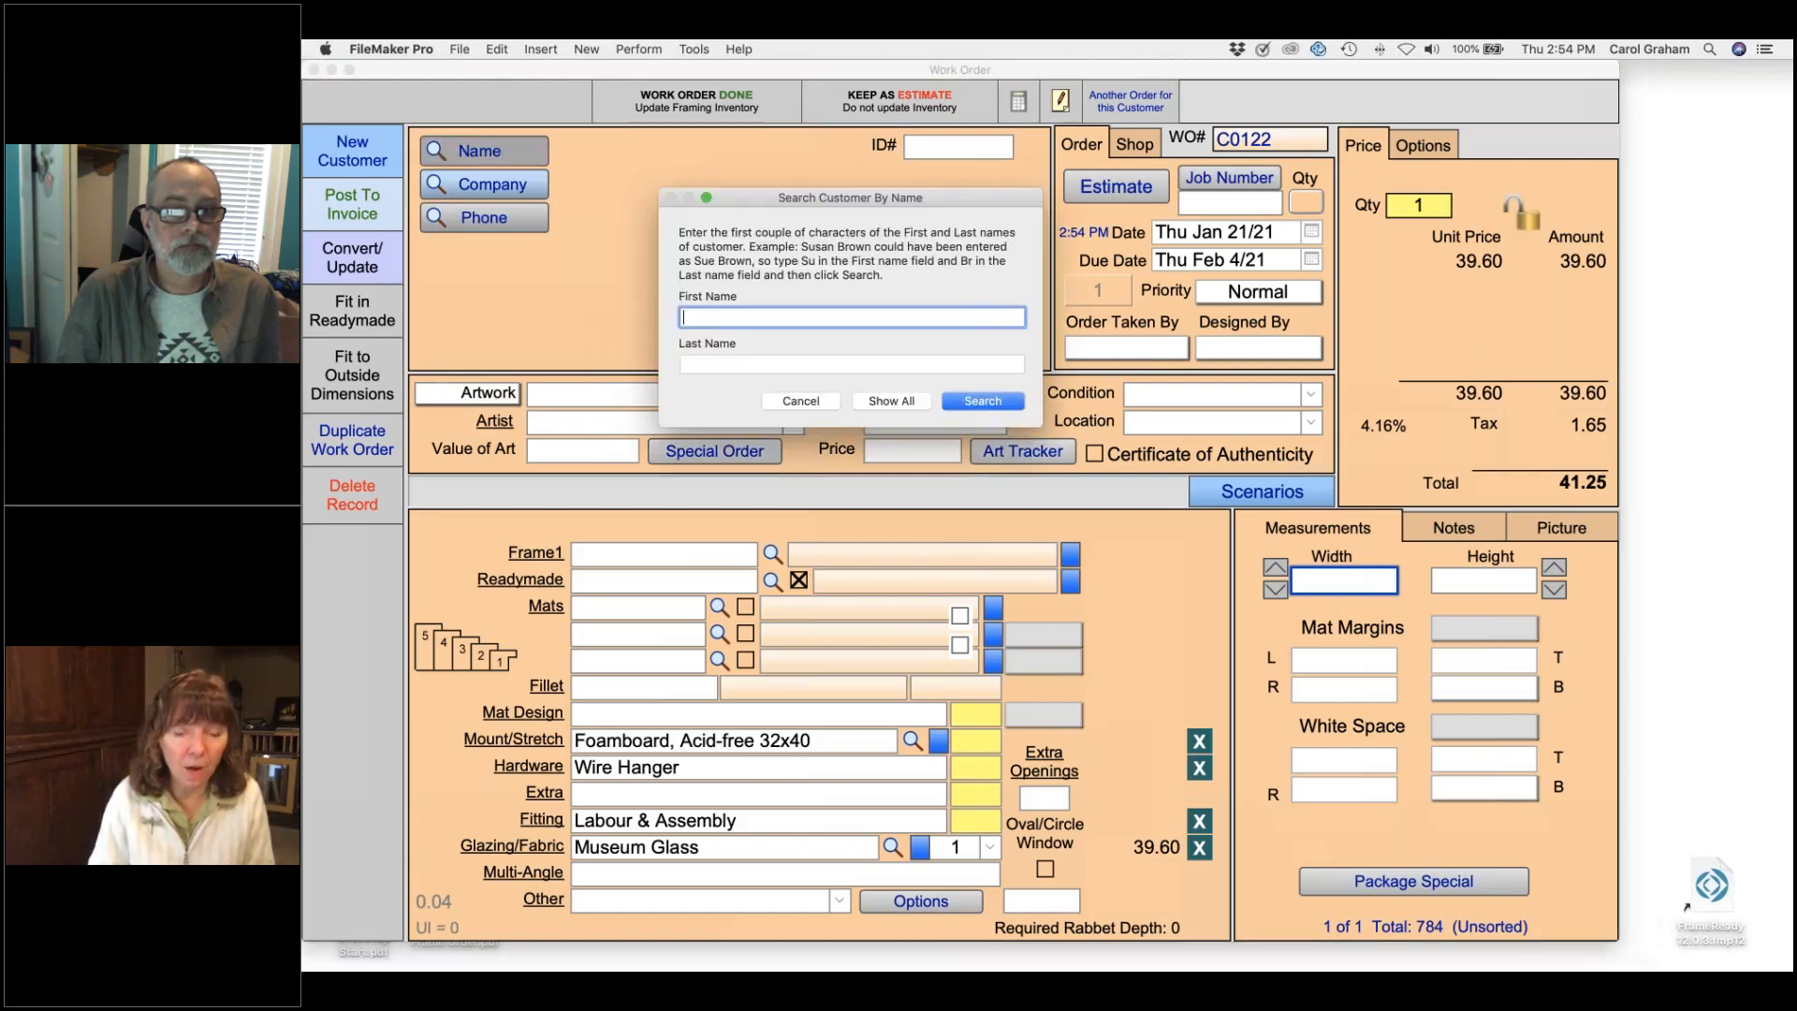
pyautogui.write('jim')
pyautogui.press('Tab')
pyautogui.write('tay')
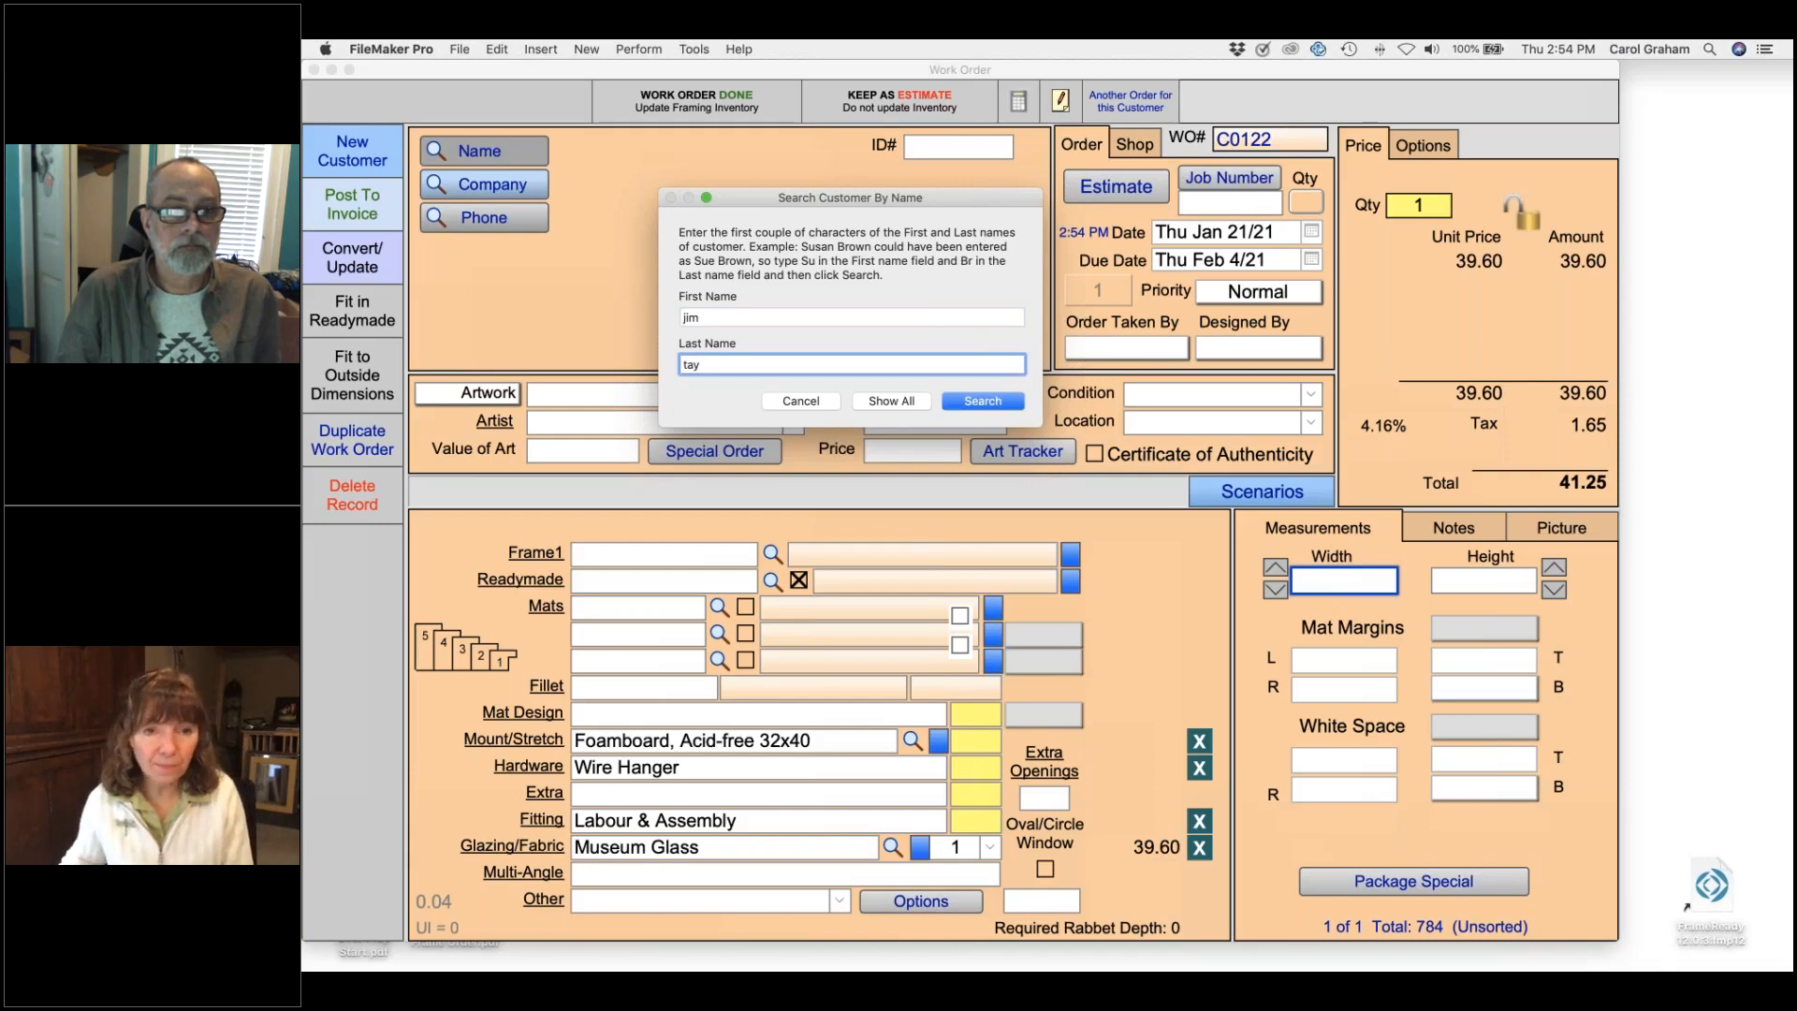
pyautogui.press('Return')
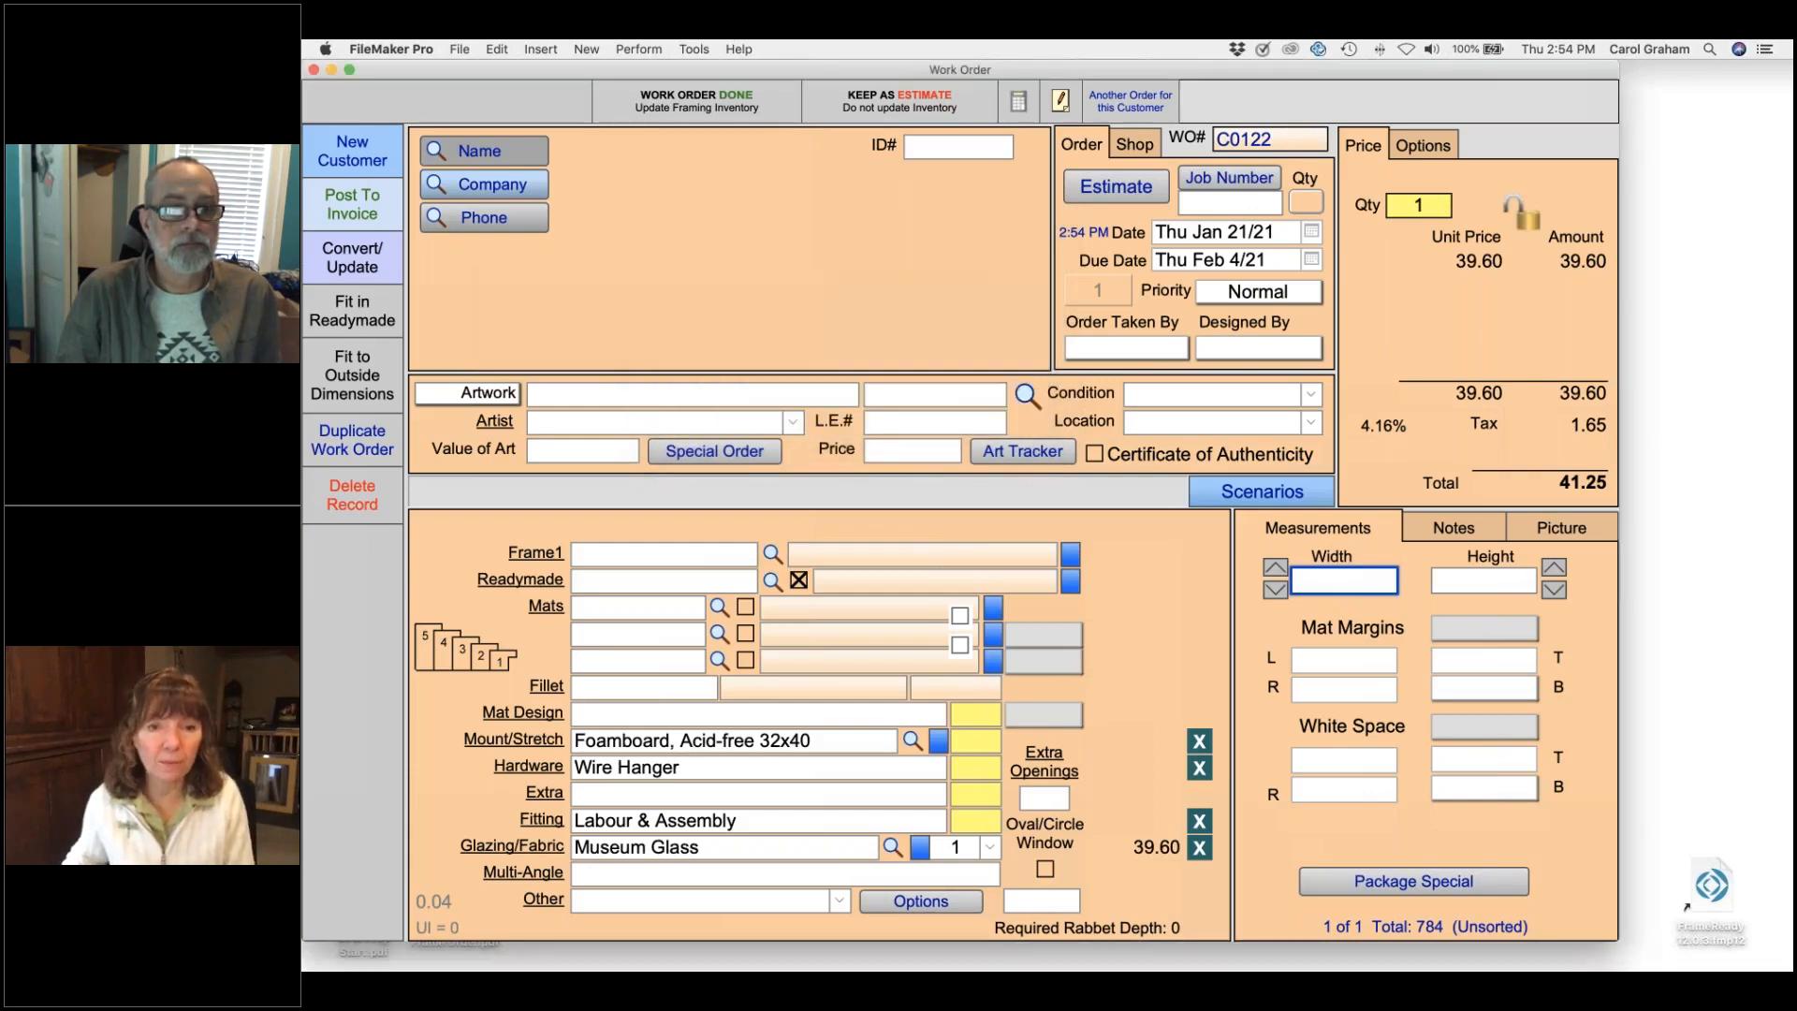
# - Begin a special order item for the work order, title it "kite" and choose its artist
pyautogui.click(716, 453)
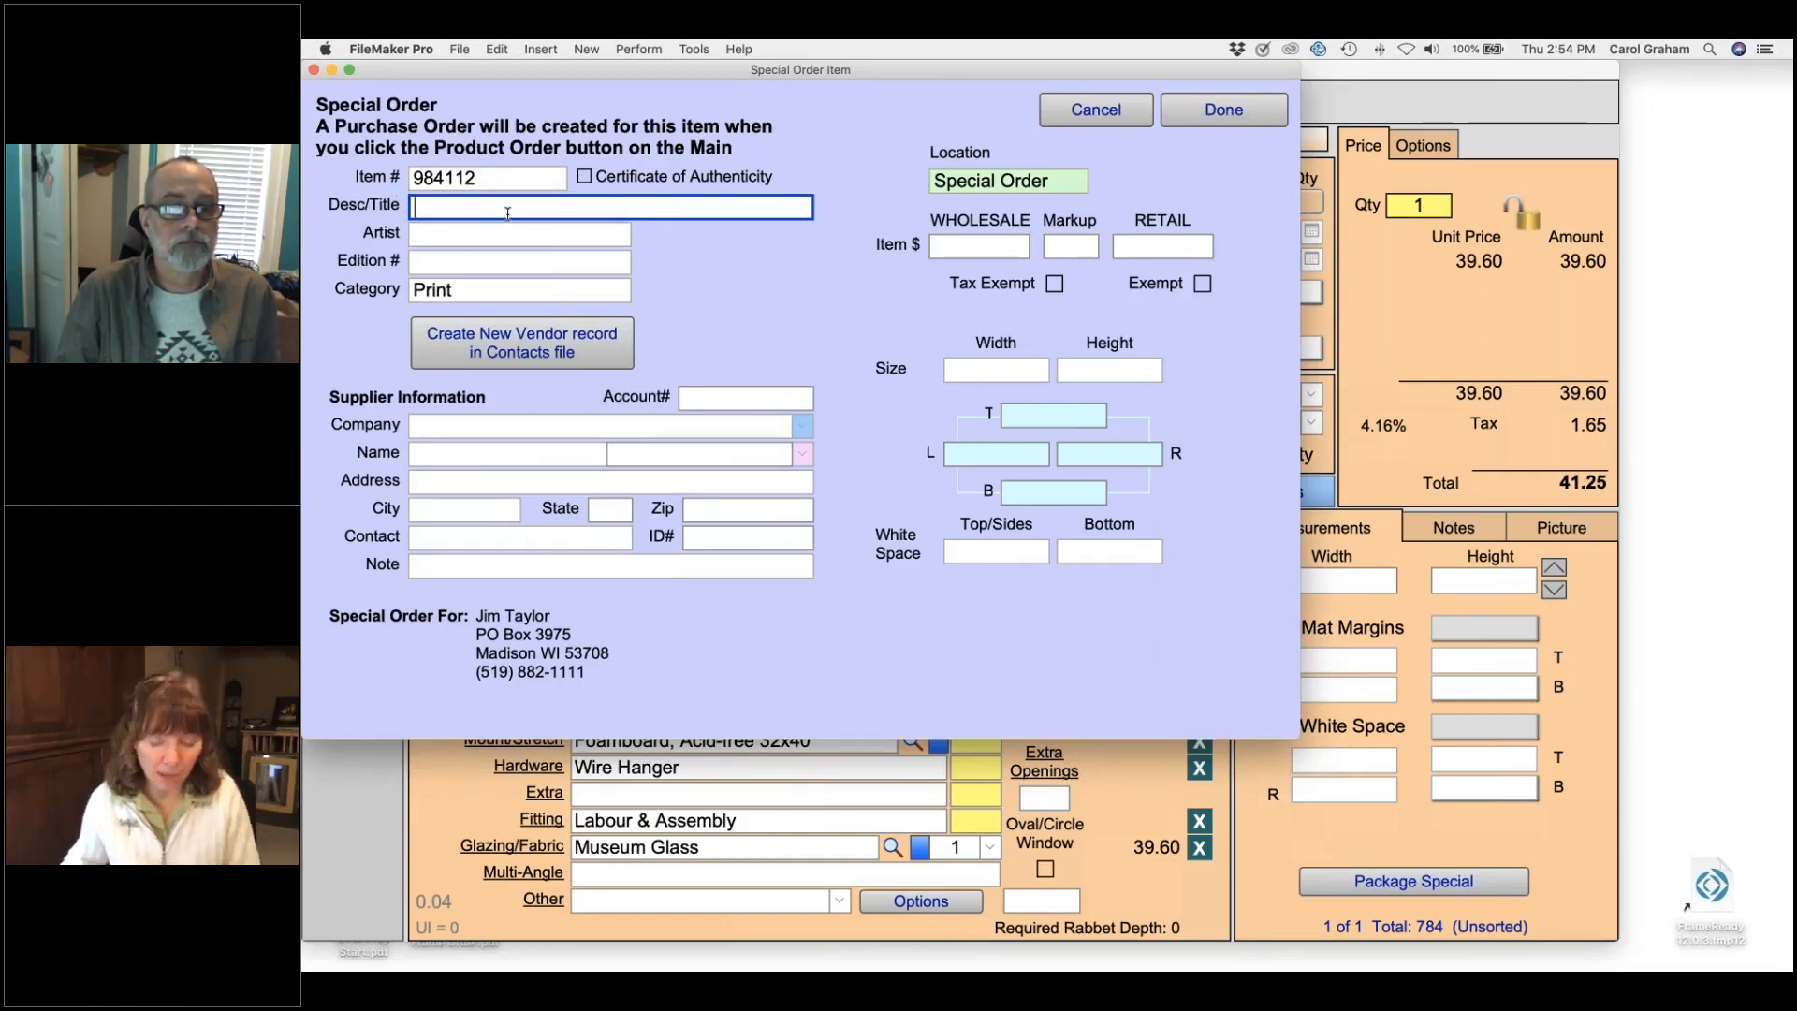
pyautogui.write('kite')
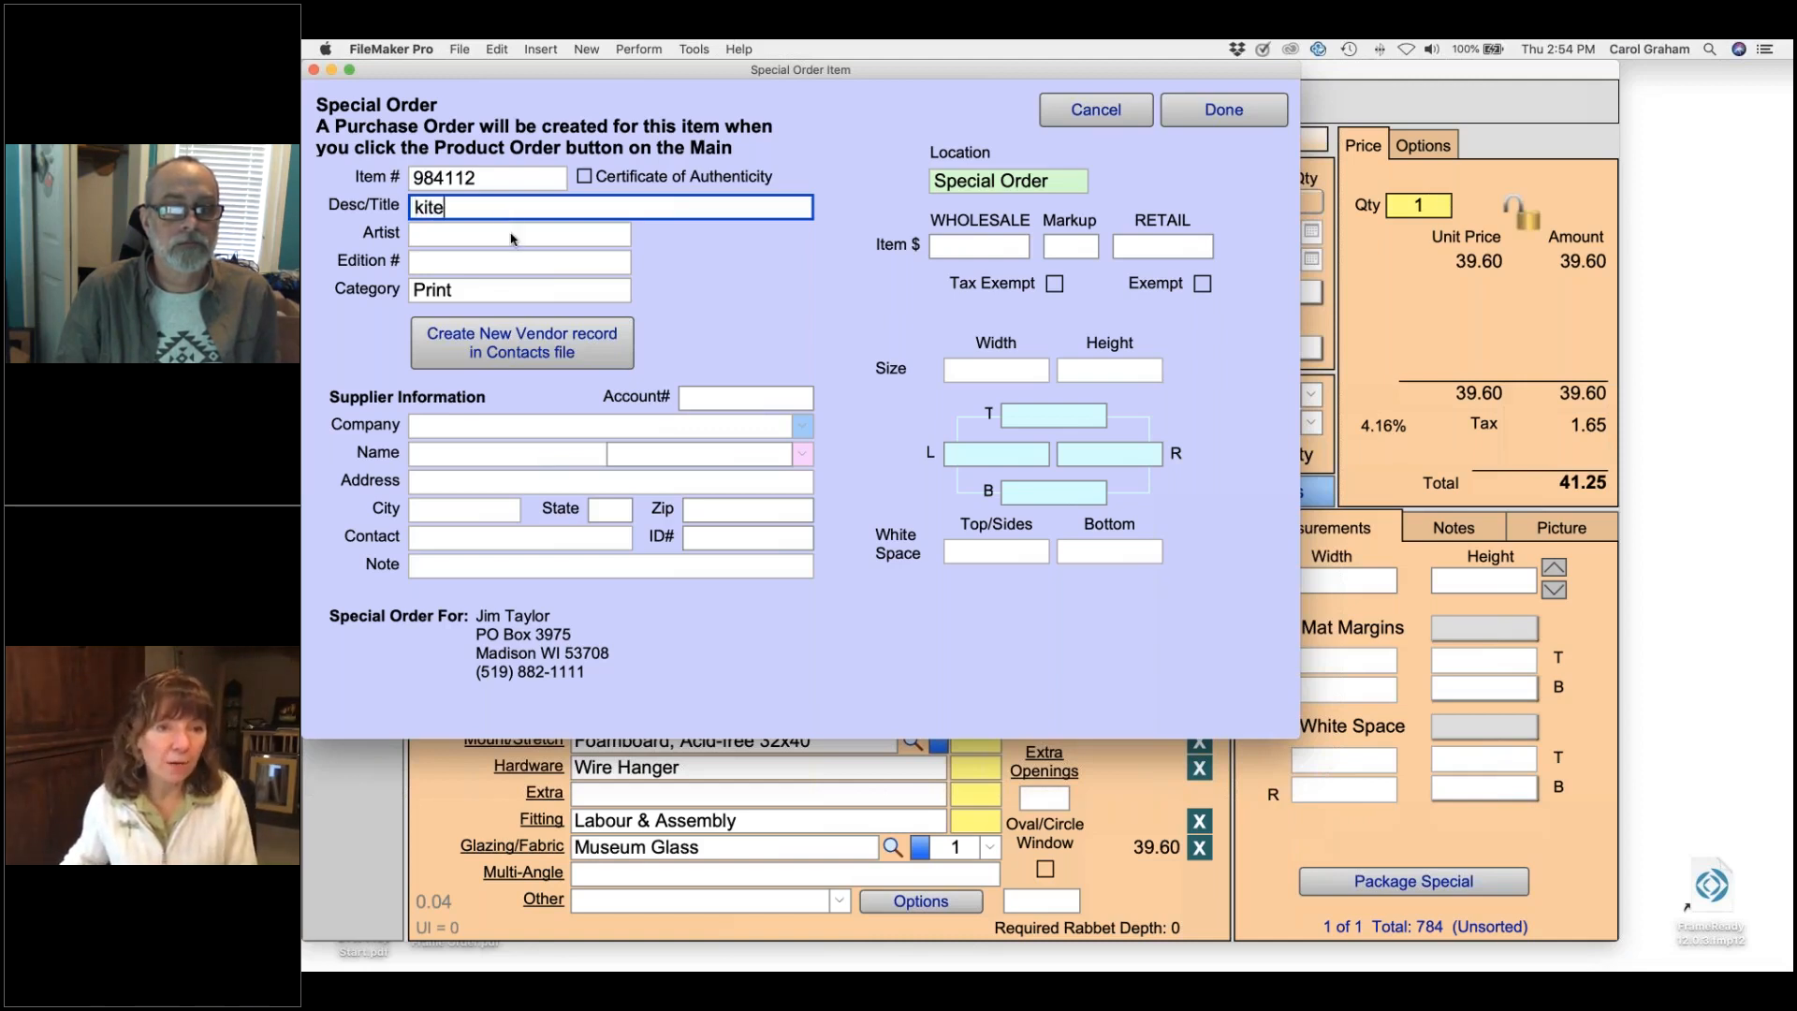
pyautogui.click(511, 239)
pyautogui.click(486, 382)
pyautogui.press('Tab')
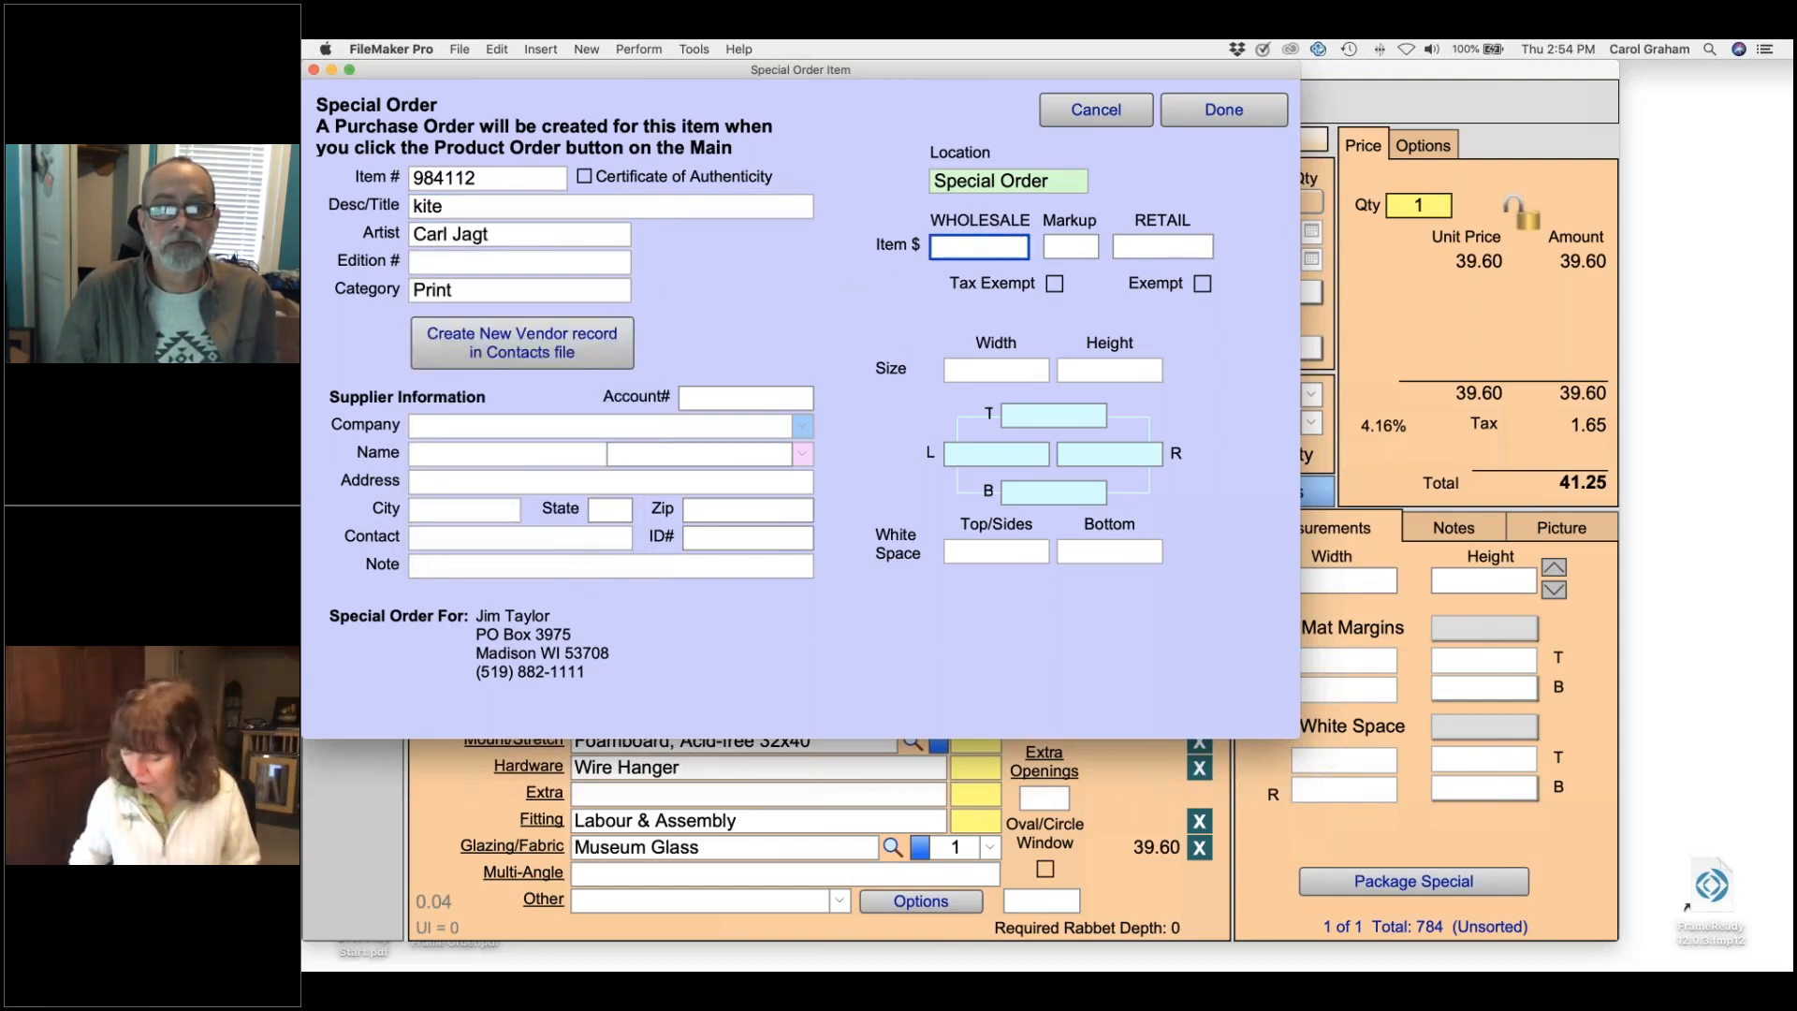
# - Set the kite print's wholesale price to 60 with a 2.5 markup, and its size to 24 wide by 26 high
pyautogui.write('60')
pyautogui.press('Tab')
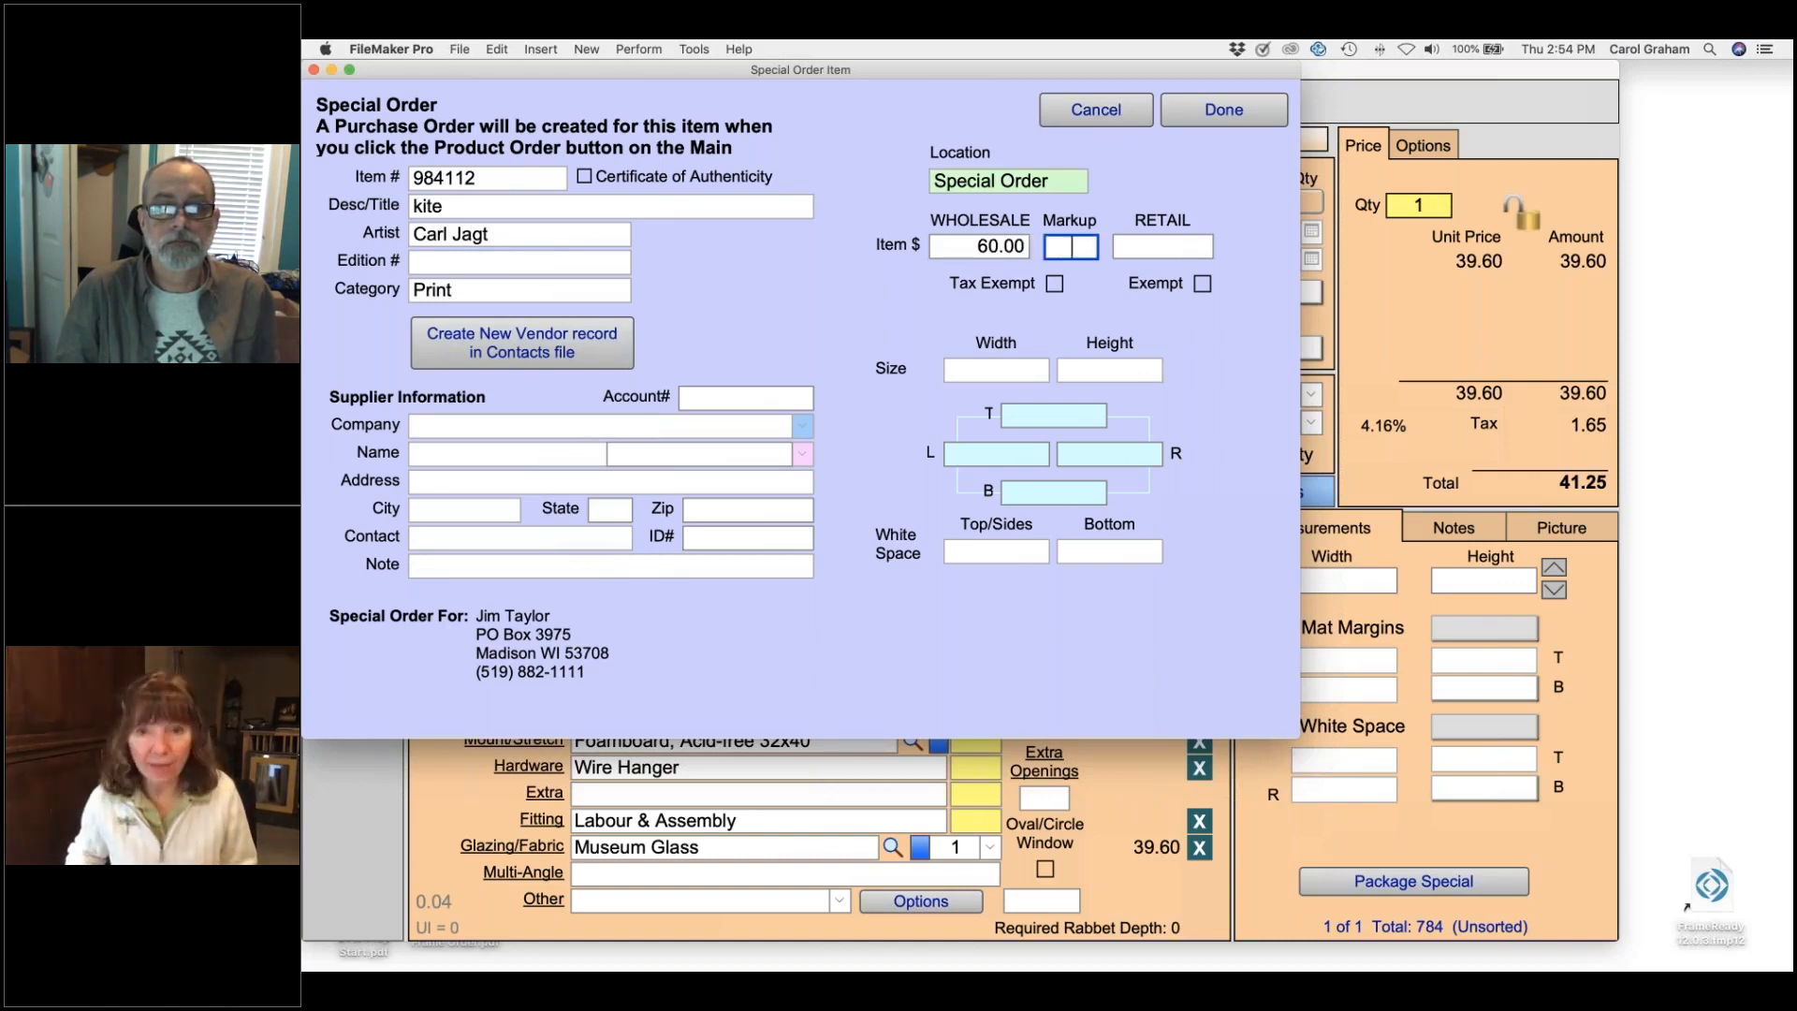
pyautogui.write('2.5')
pyautogui.press('Tab')
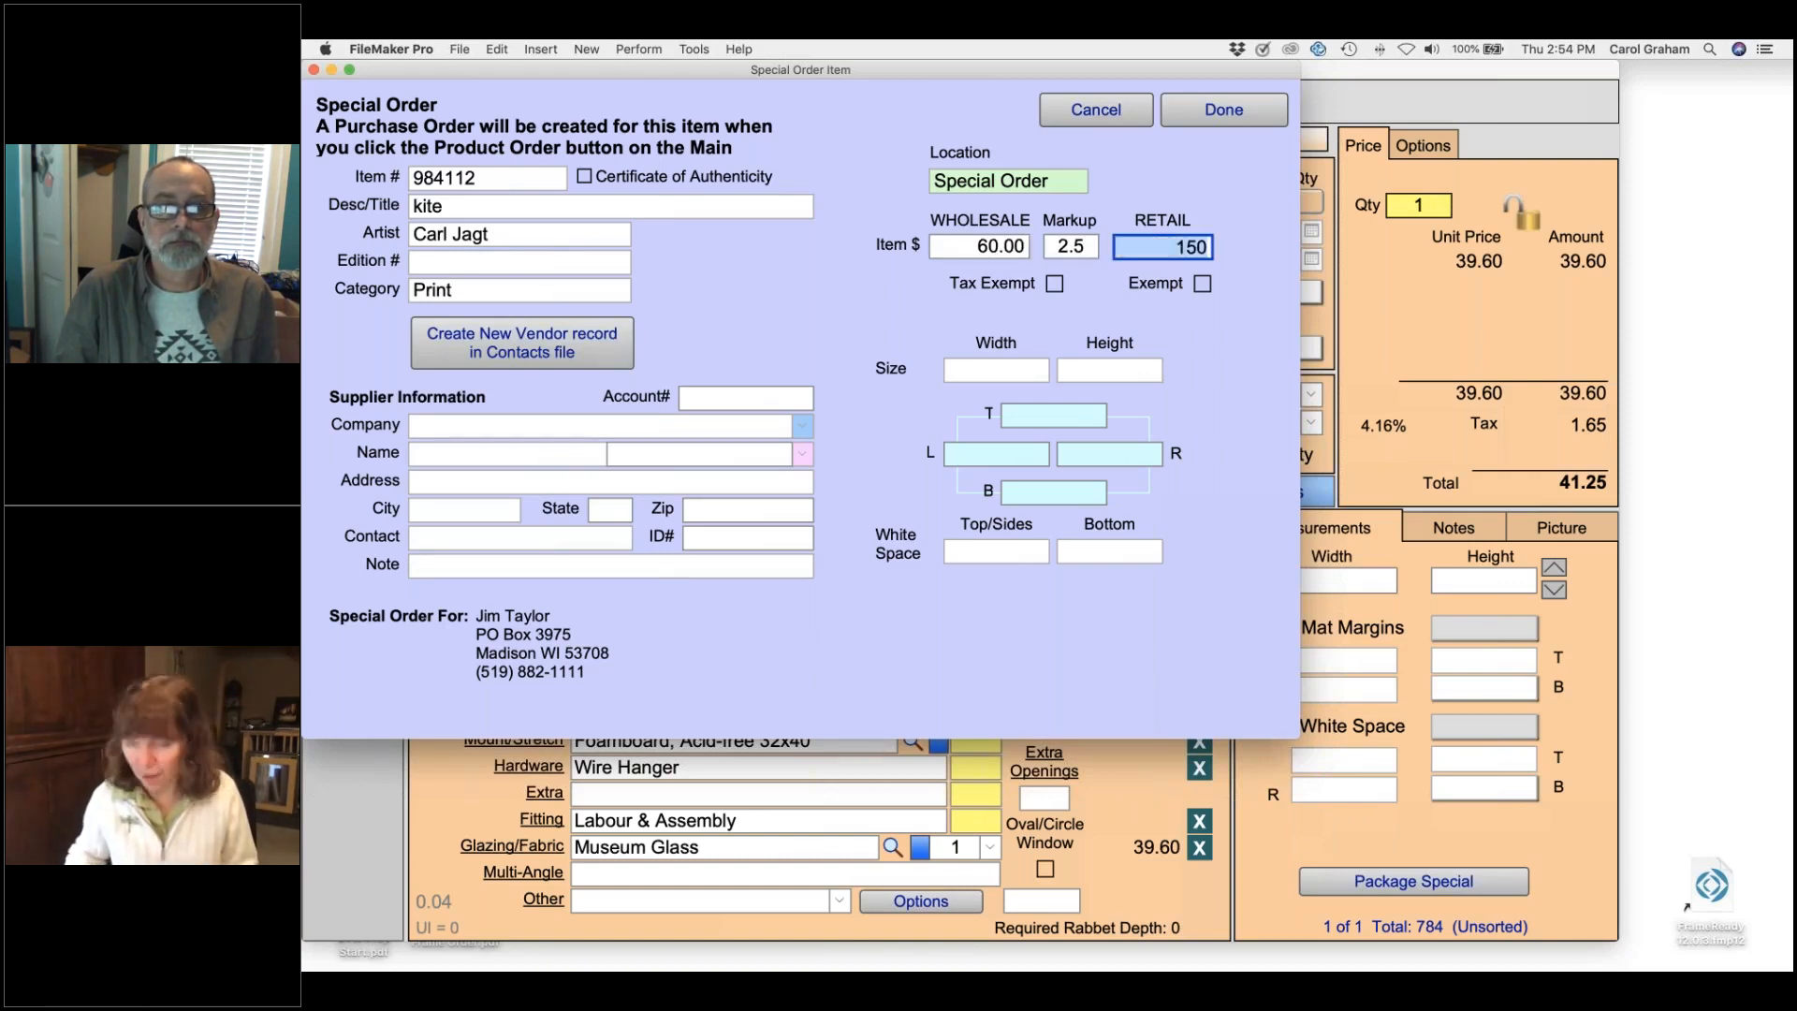
pyautogui.click(1002, 371)
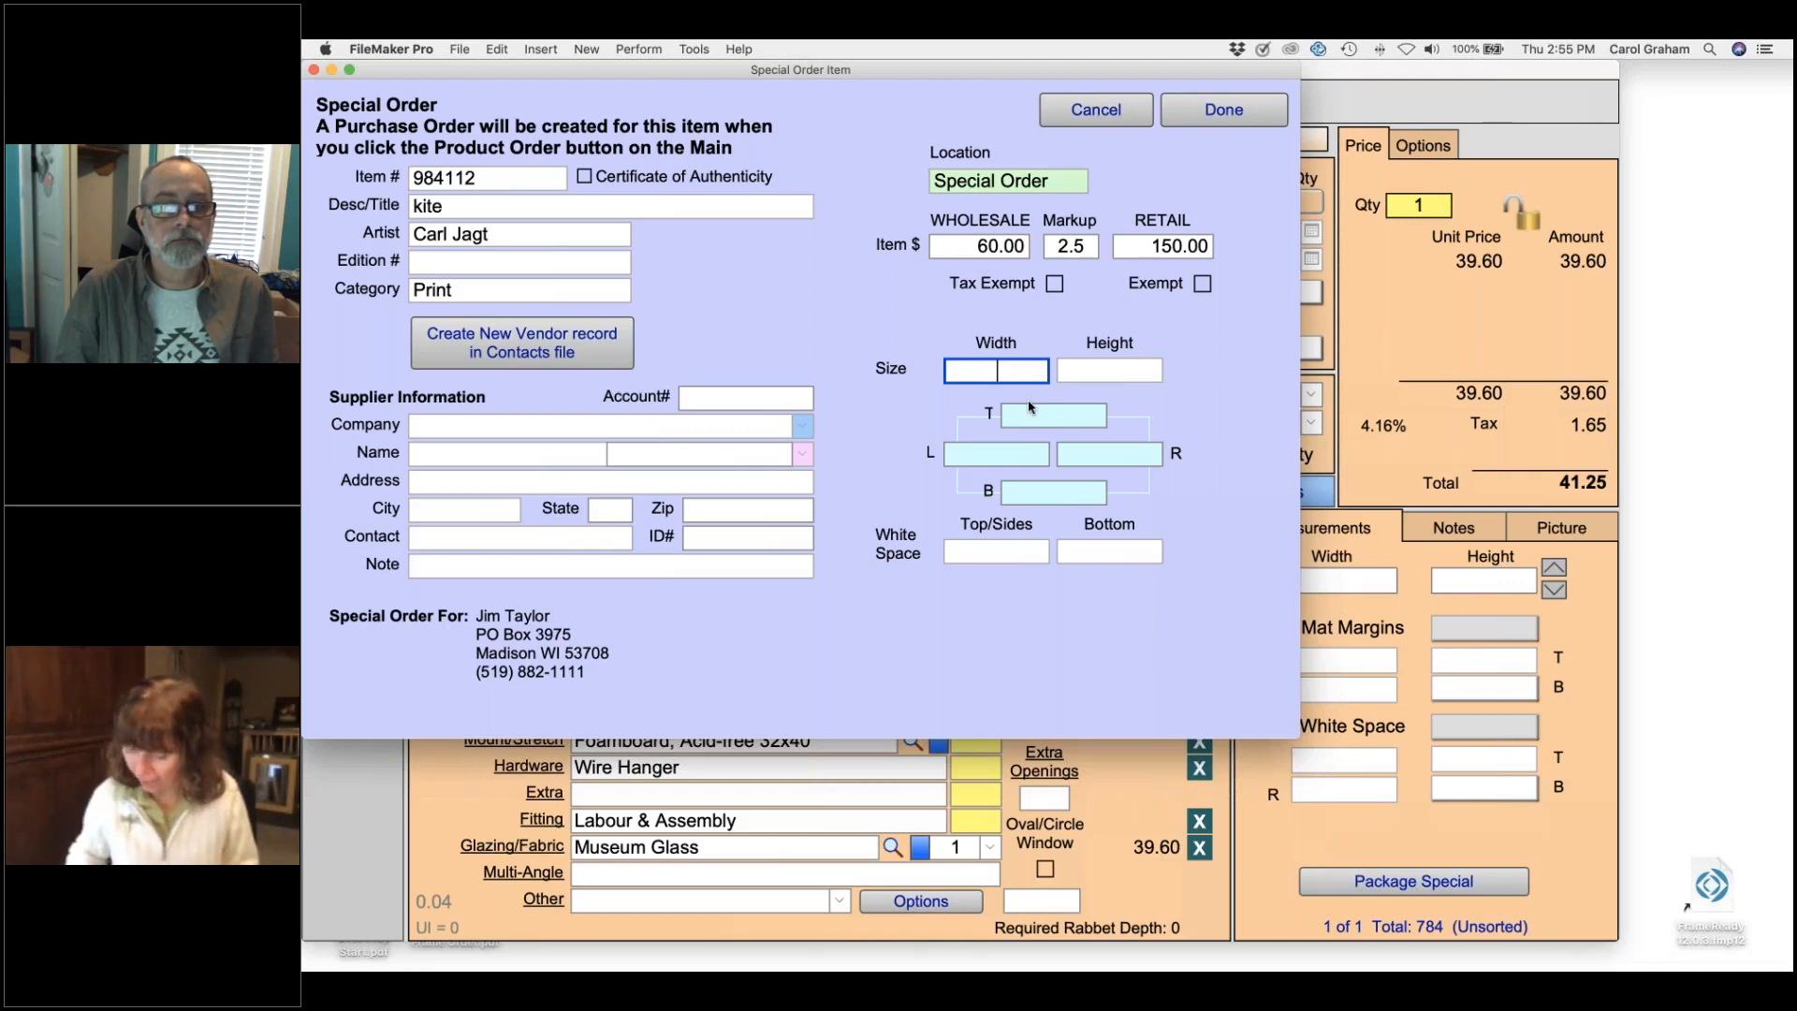
pyautogui.write('24')
pyautogui.press('Tab')
pyautogui.write('26')
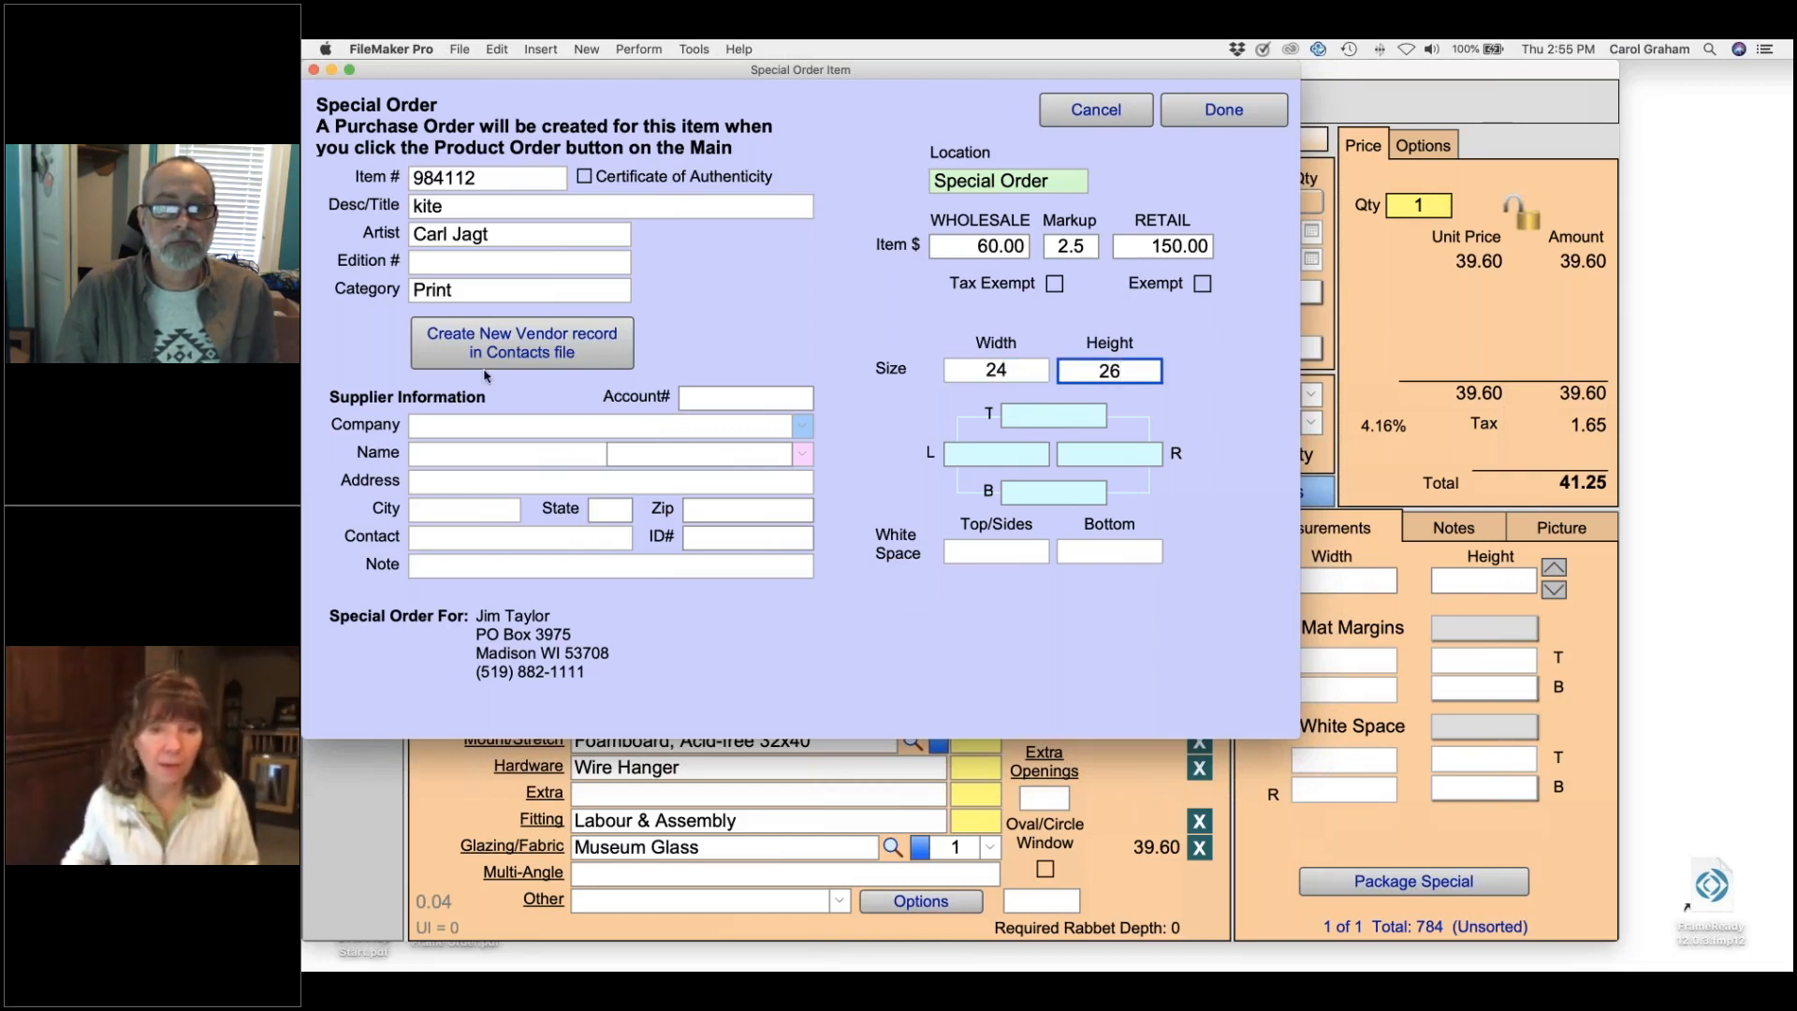
# - Choose ABC Art Supply as the supplier and finish the special order item
pyautogui.click(803, 428)
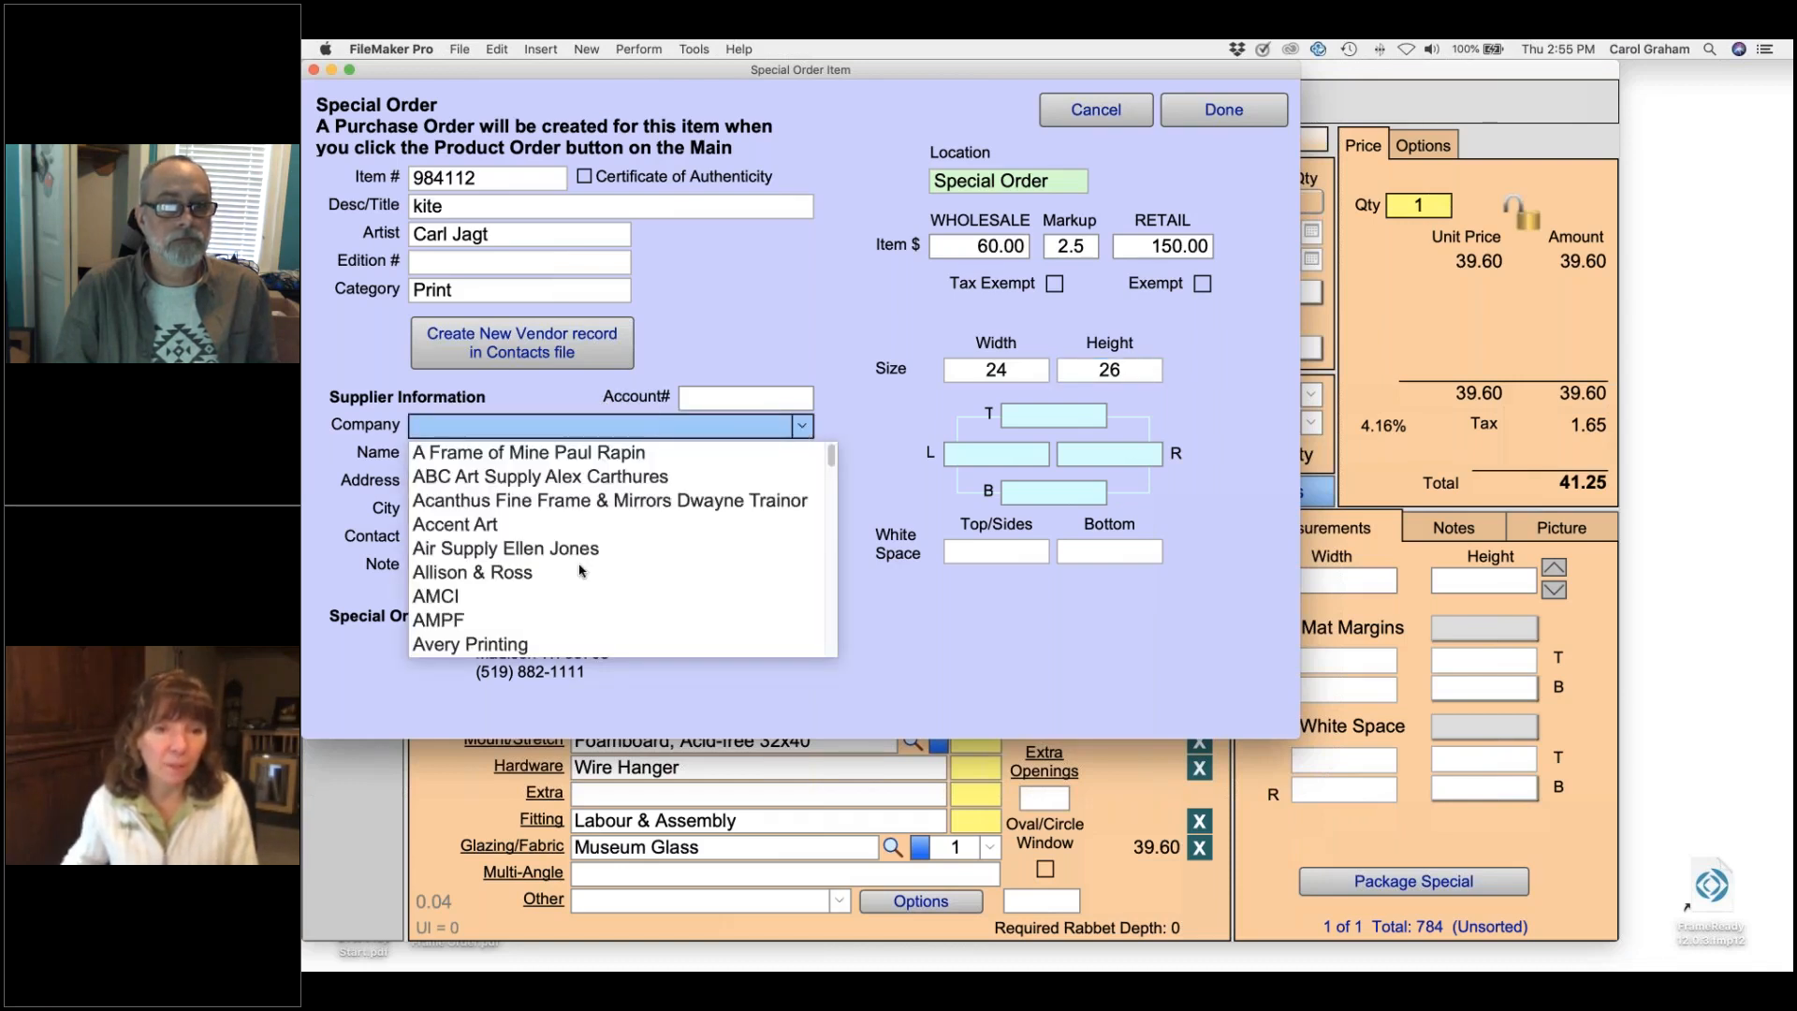
pyautogui.click(562, 476)
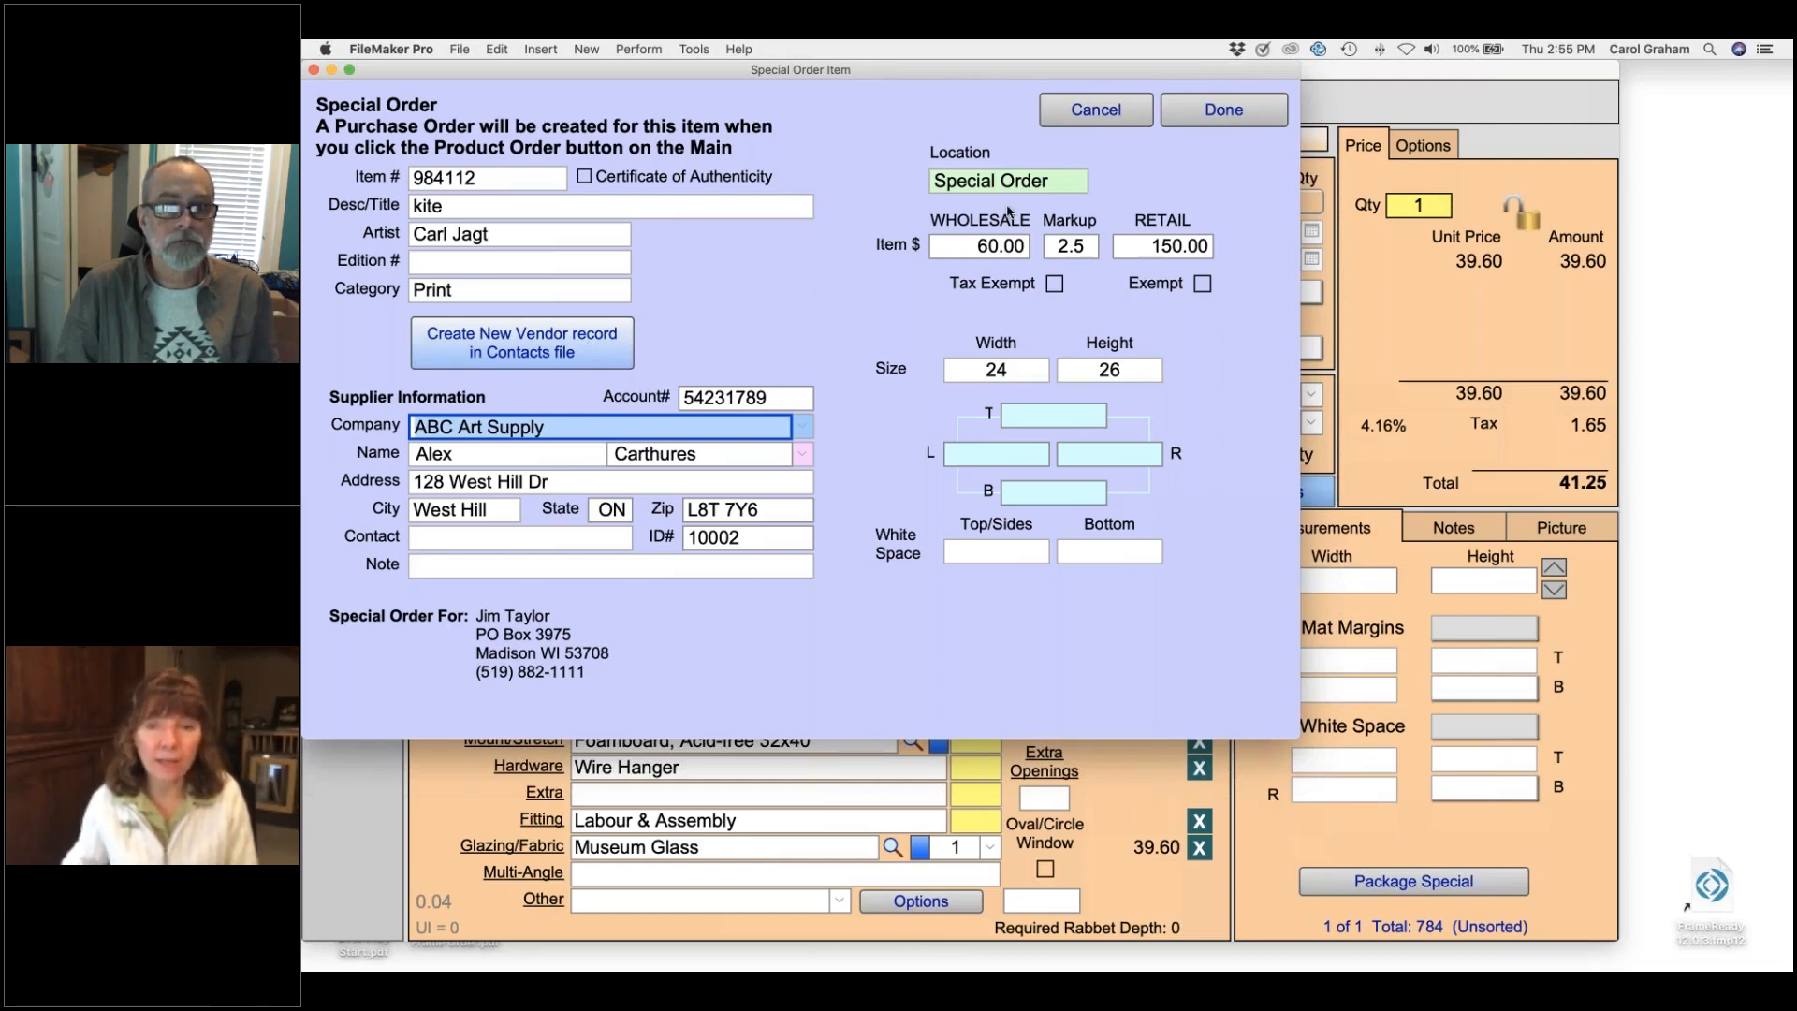
pyautogui.click(1251, 114)
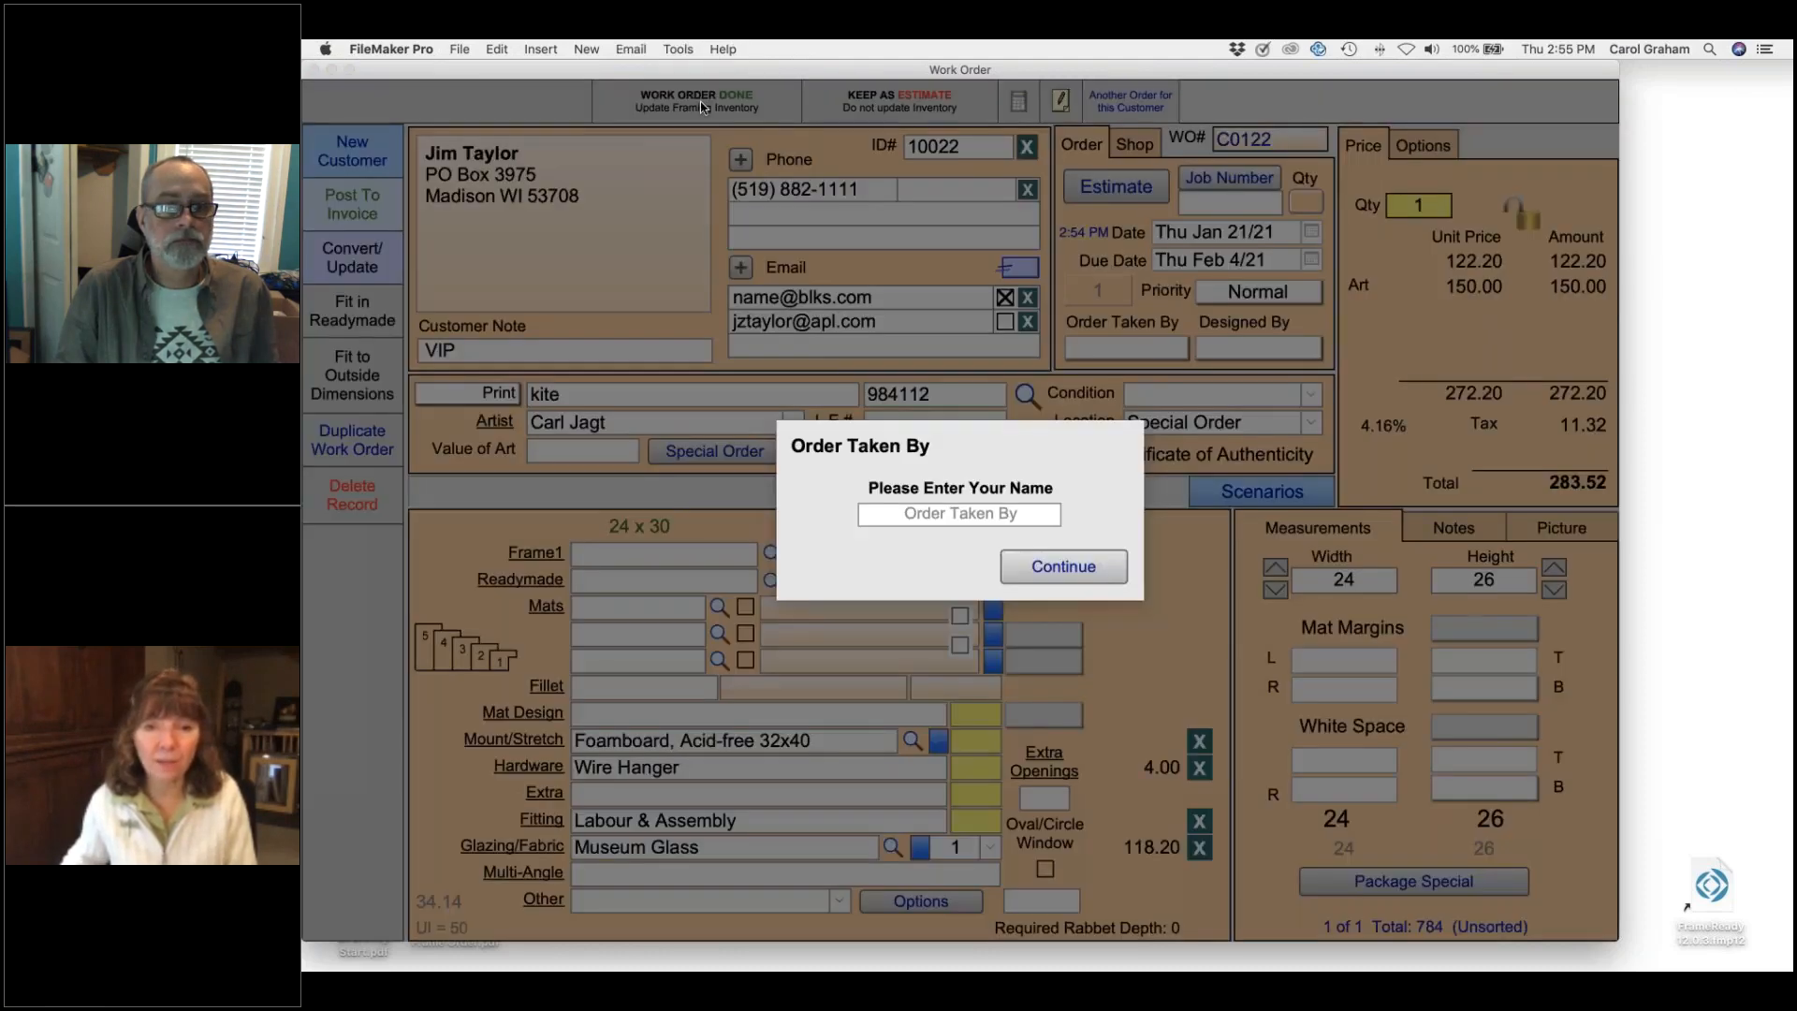
# - Complete the work order by choosing the order taker's name, and return to the main menu
pyautogui.click(909, 514)
pyautogui.click(907, 536)
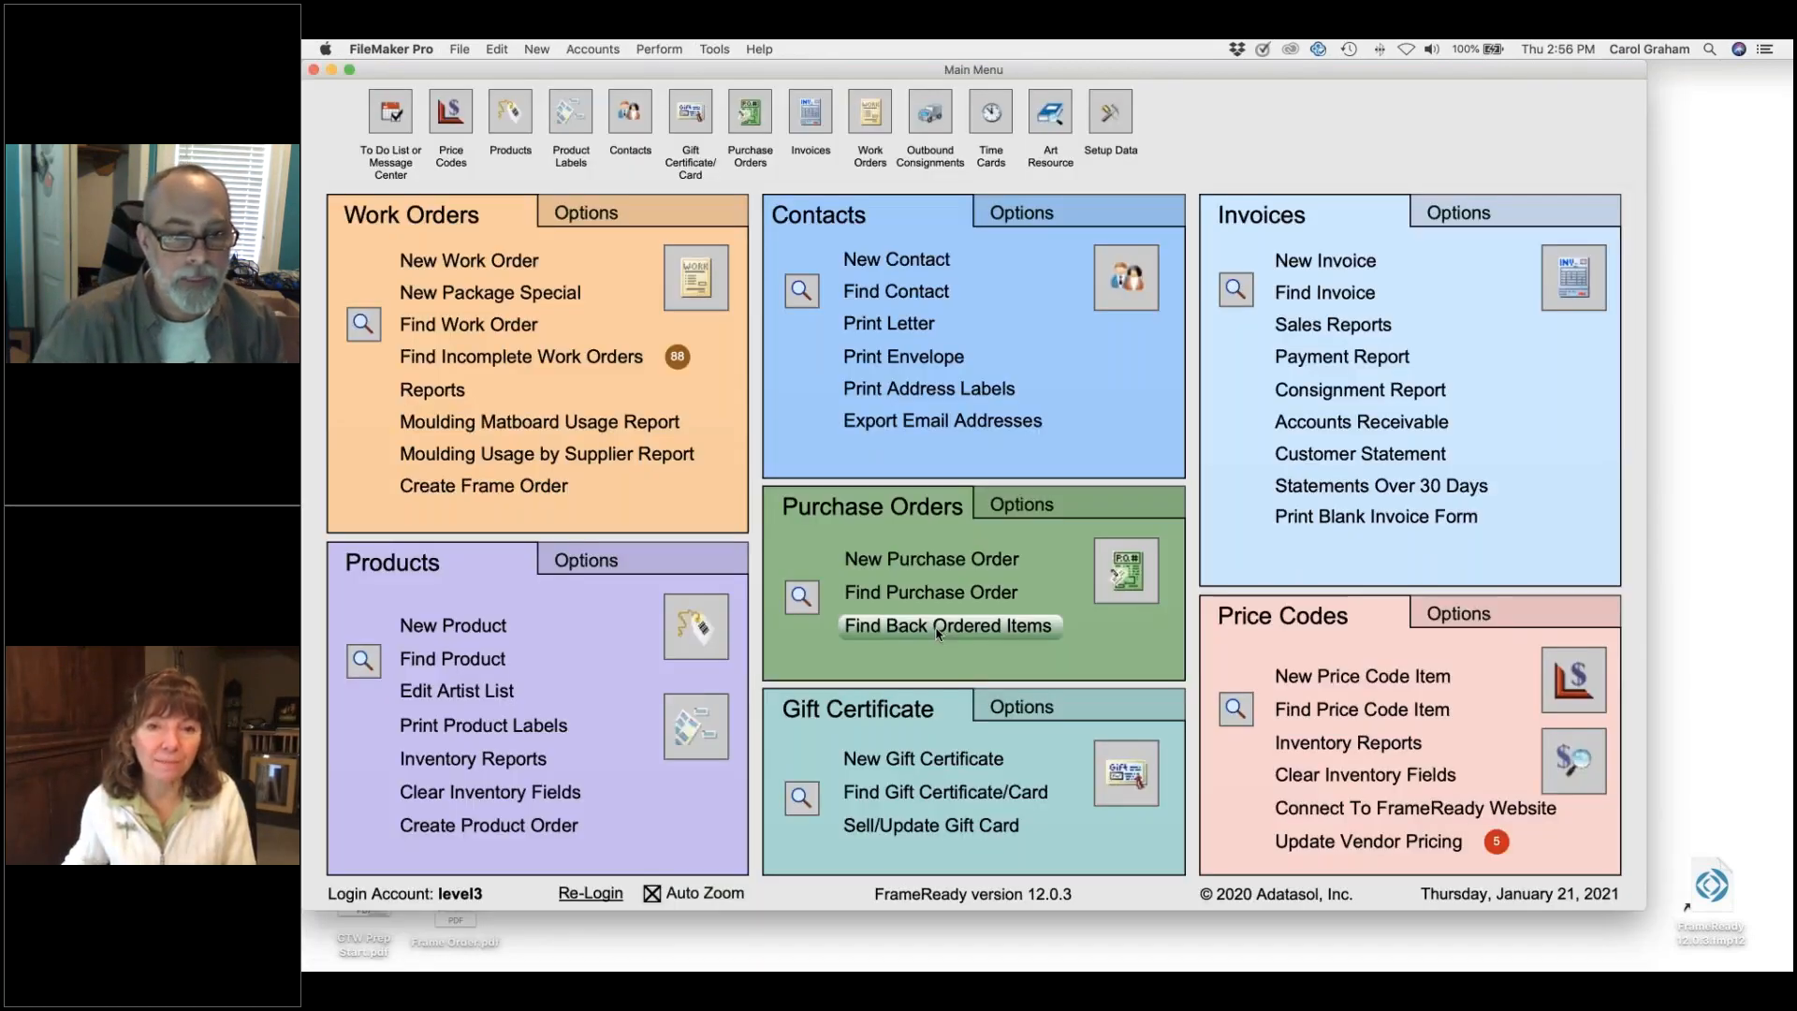
# - Find the back ordered items, review the list and its purchase order, and return to the main menu
pyautogui.click(938, 627)
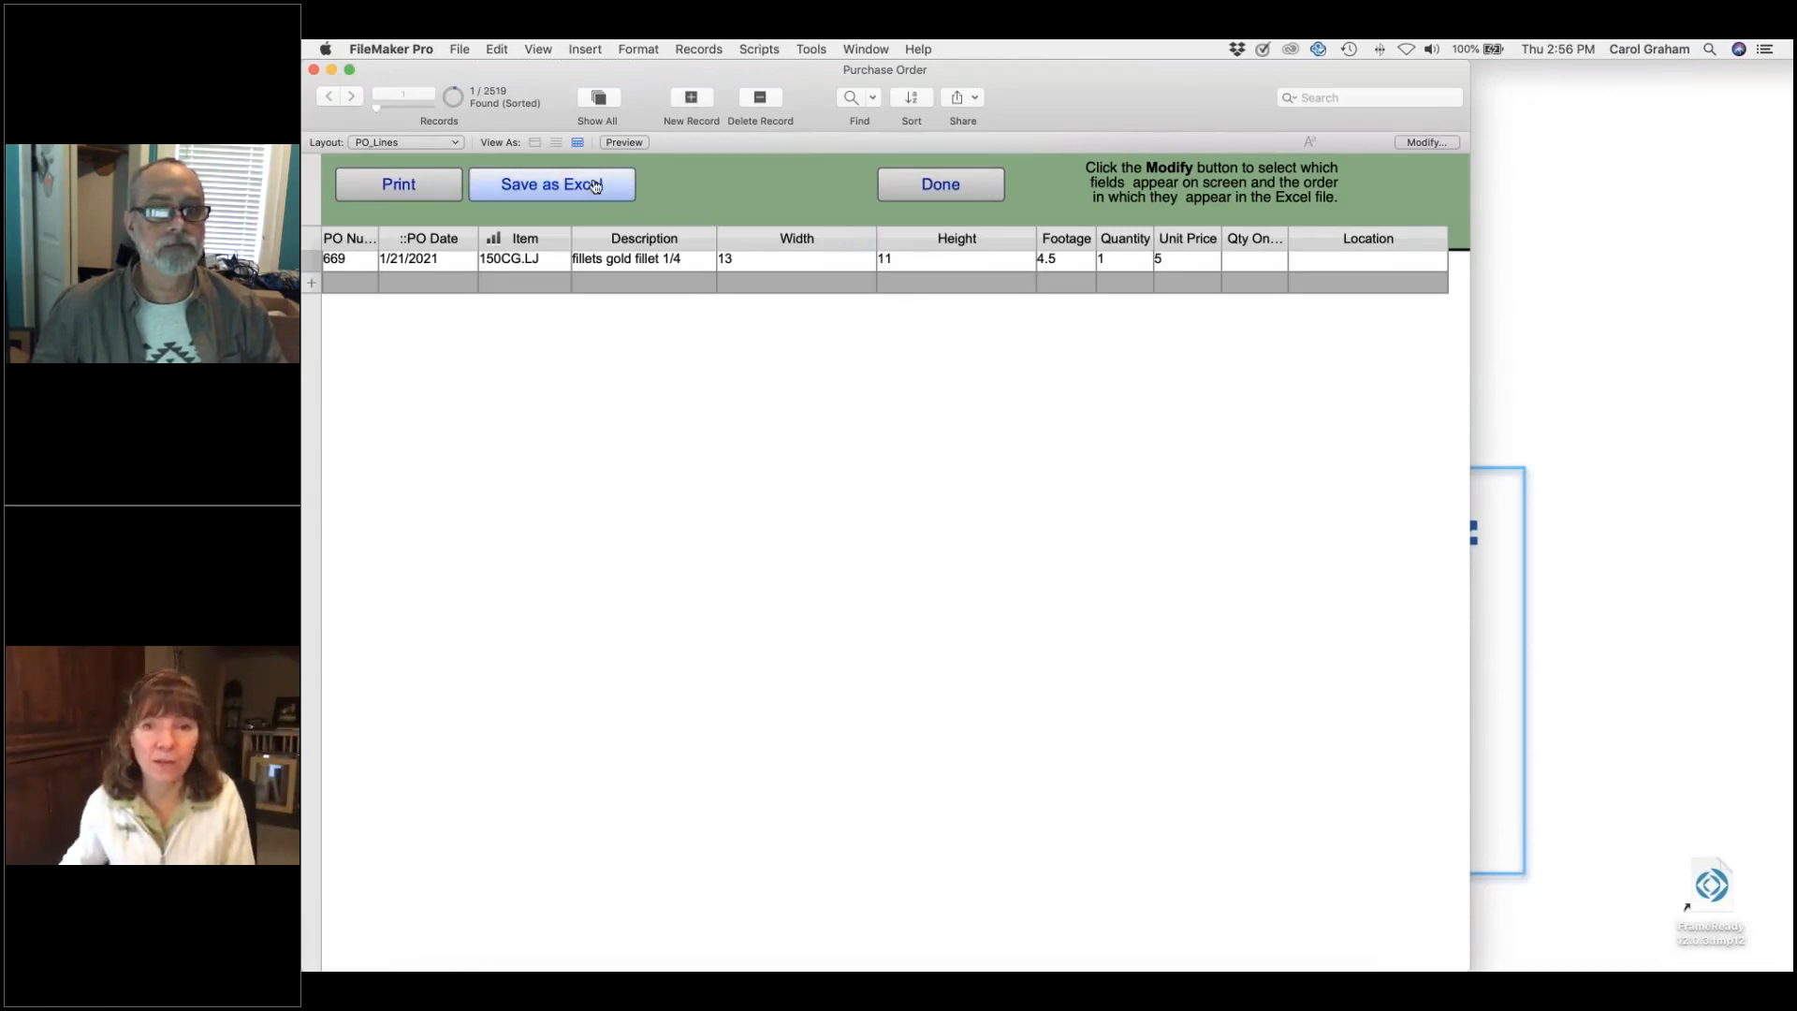
pyautogui.click(940, 184)
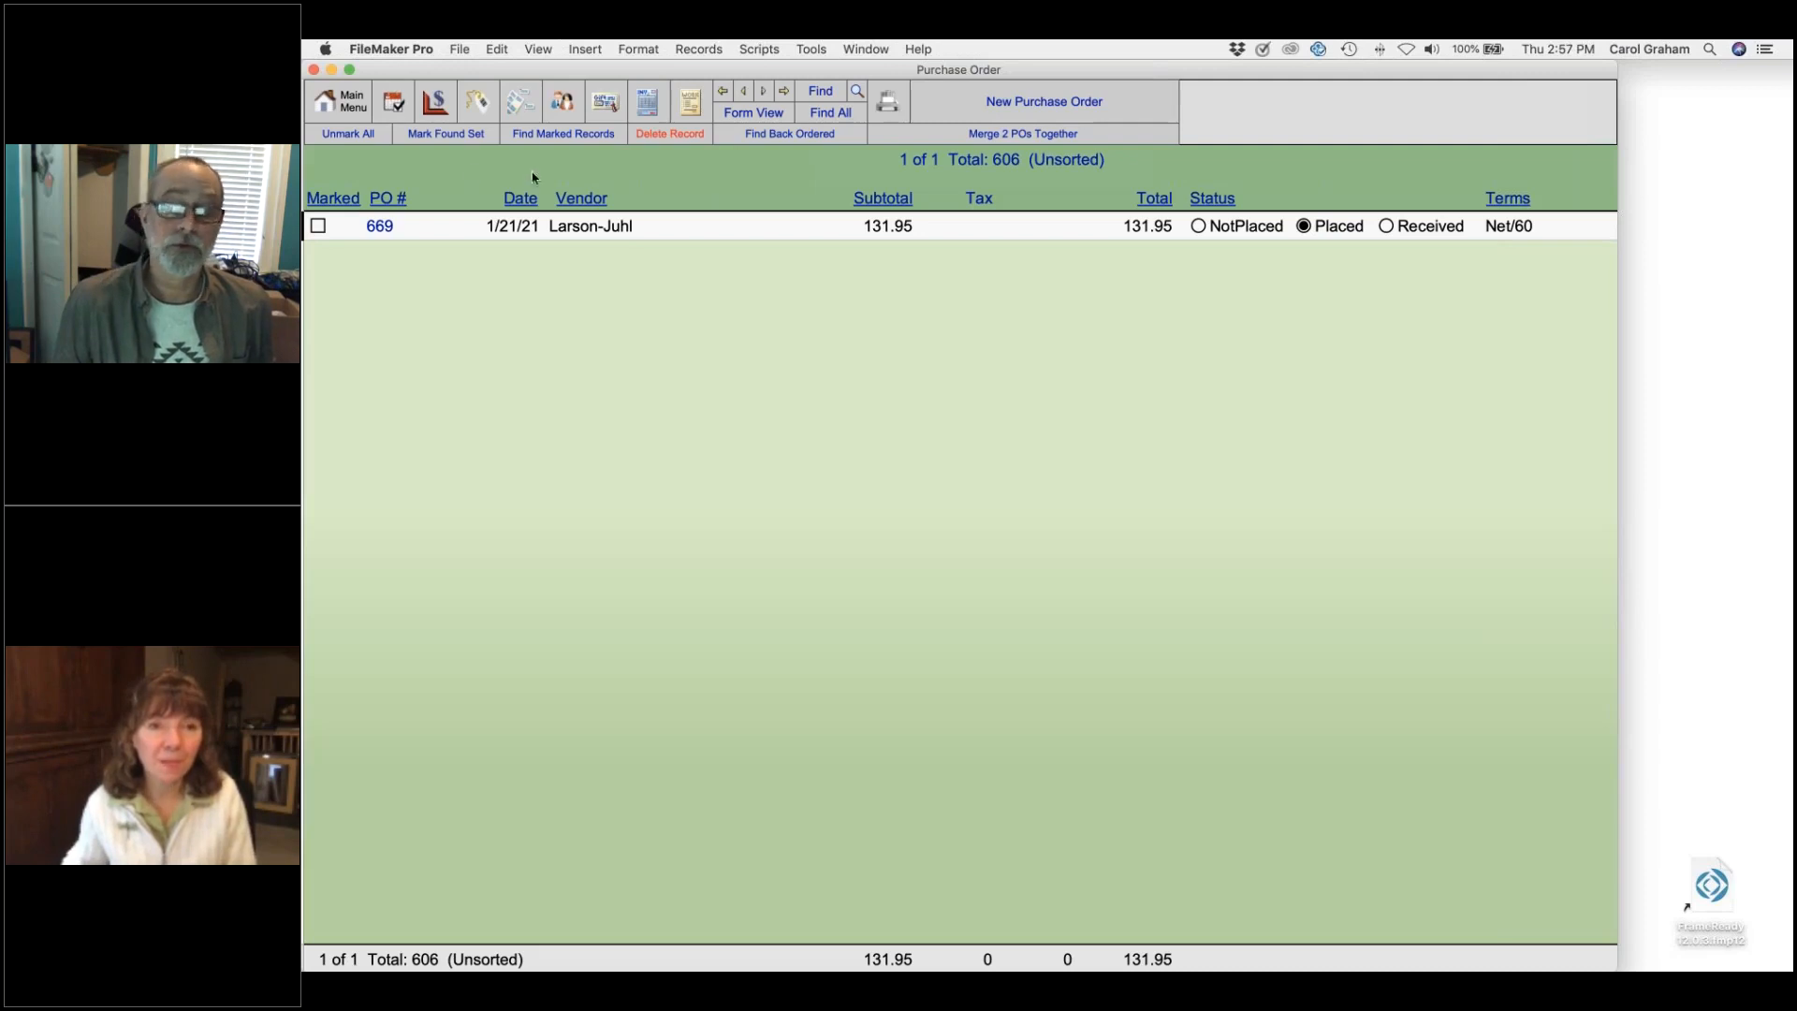
pyautogui.click(323, 100)
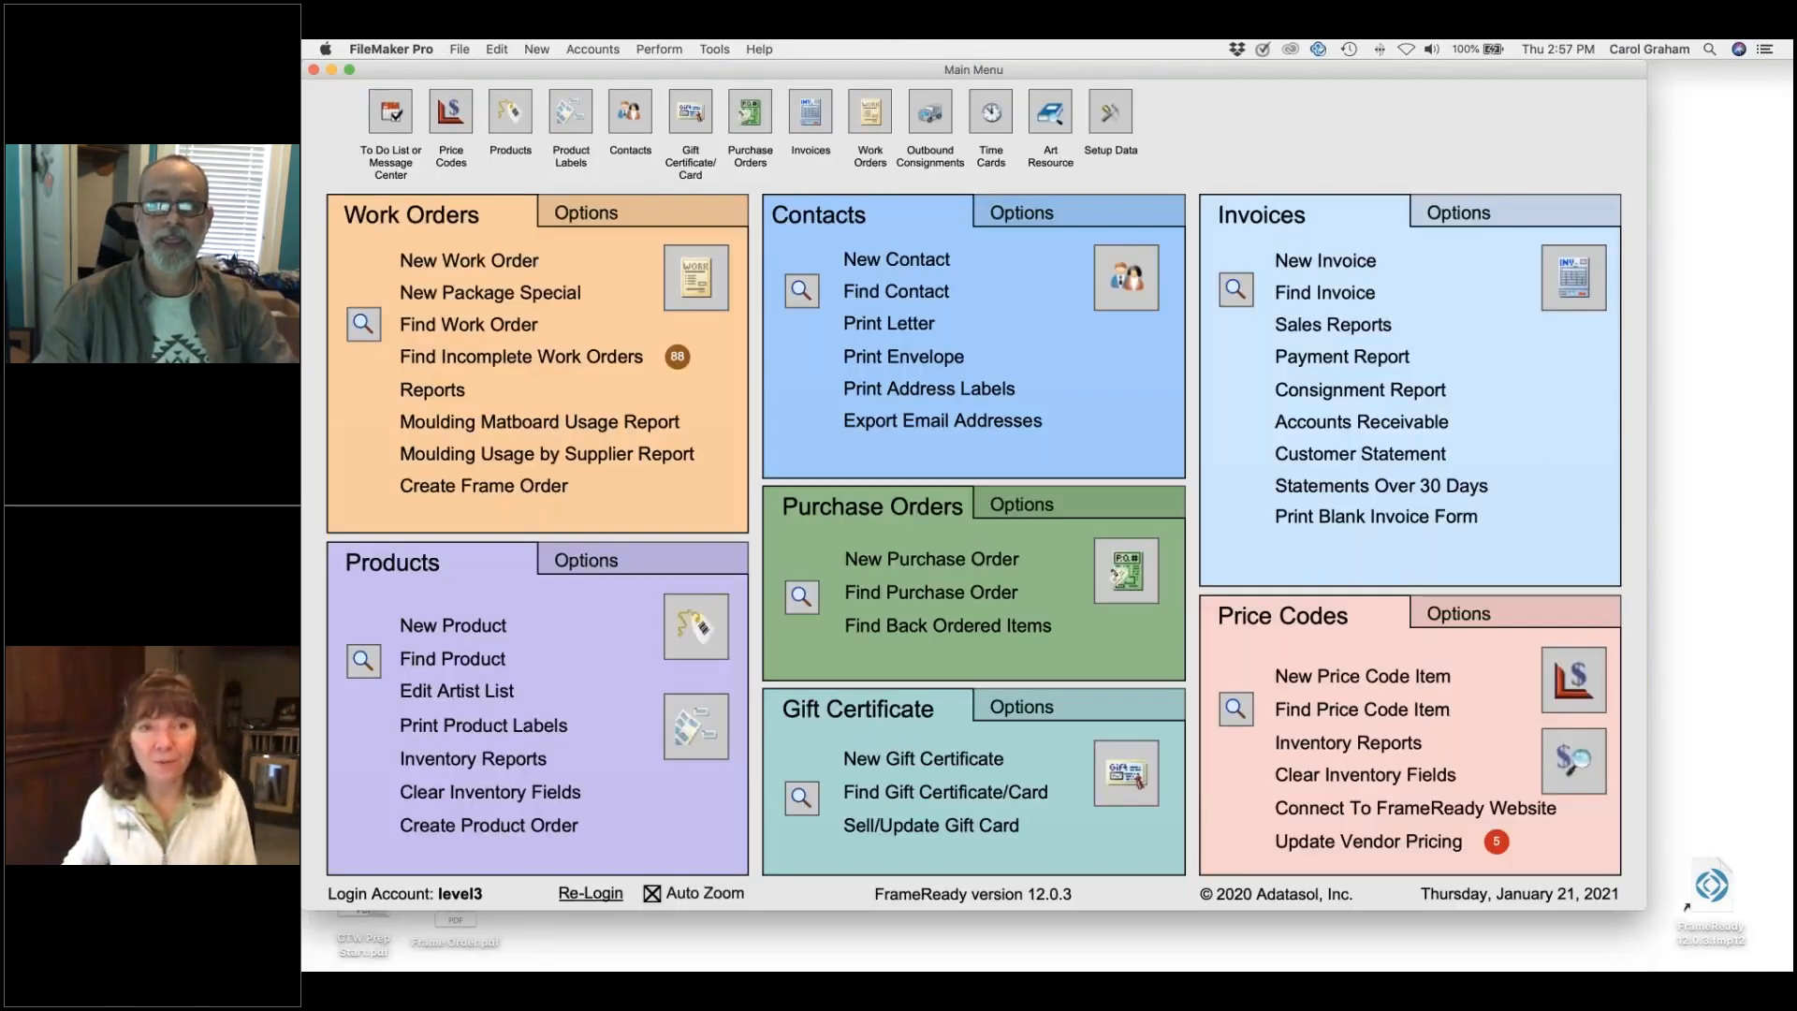